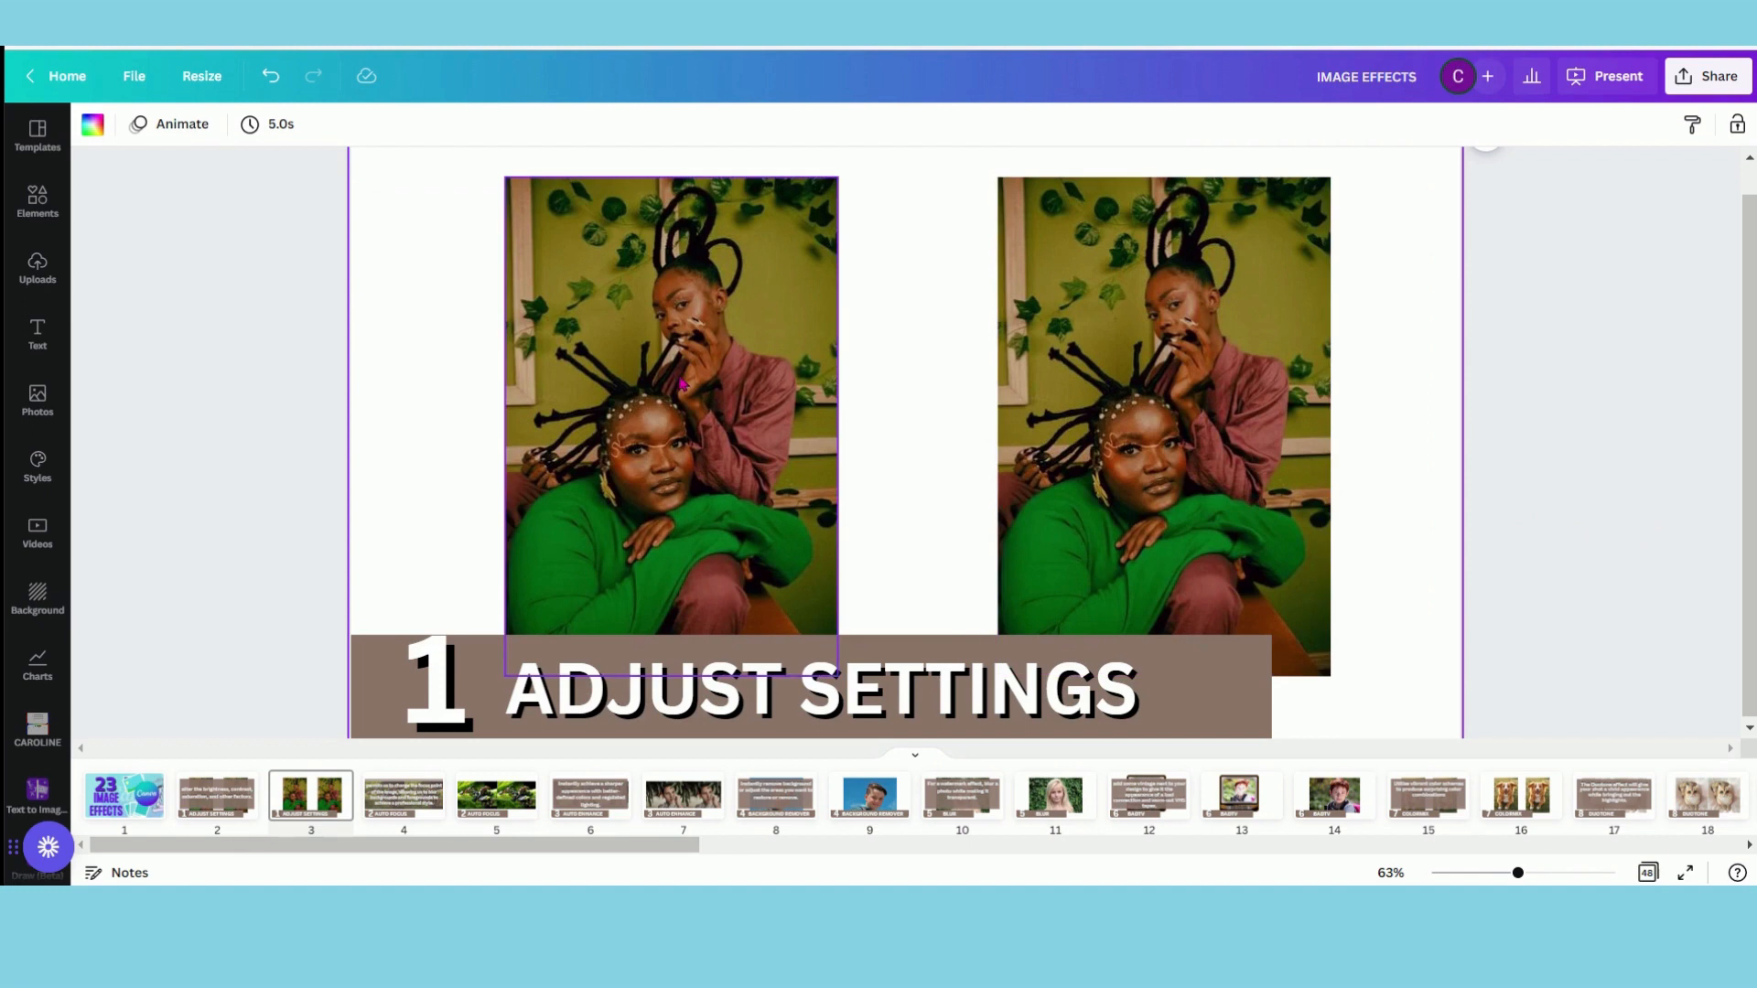
Search the image editing tools for "ADJUST" with the left photo on page 3 selected and open its Adjust settings
left_click(126, 125)
left_click(231, 181)
type("ADJUST")
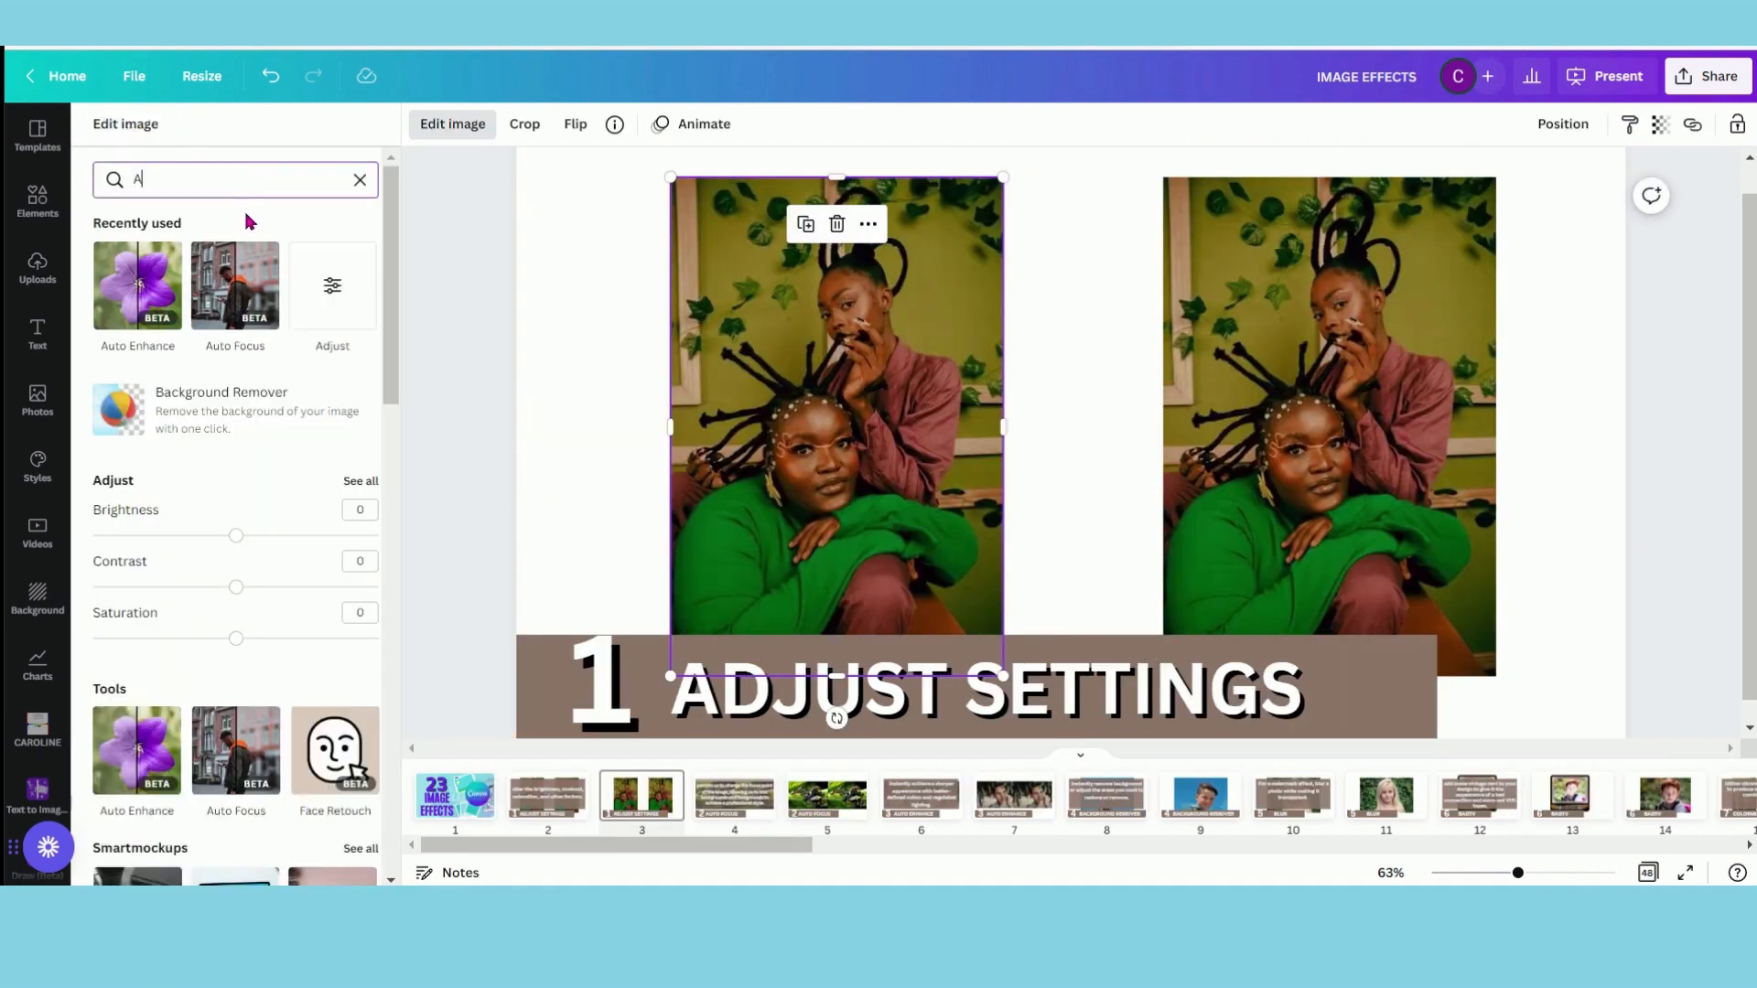
double_click(287, 186)
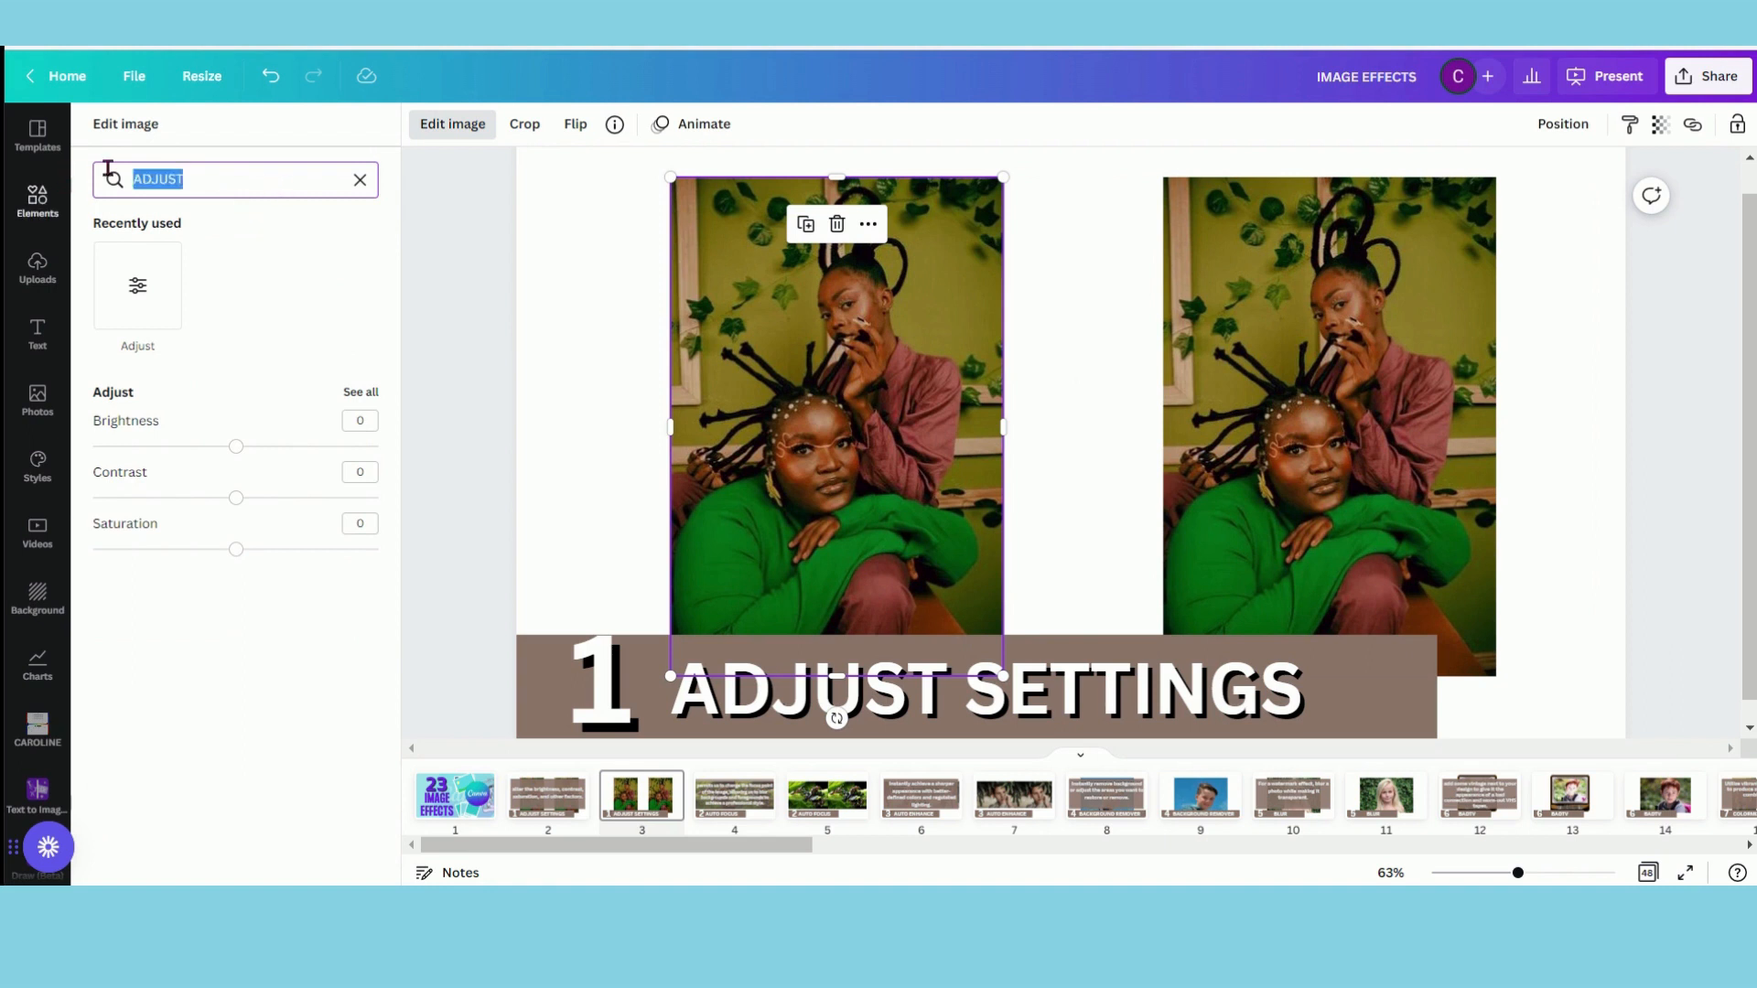
left_click(138, 307)
Set the left photo's brightness to 38, contrast to 53, saturation to -33, tint to 64, blur to -28 and X-Process to 46
left_click_drag(230, 209, 311, 261)
left_click_drag(237, 309, 326, 361)
left_click_drag(236, 411, 303, 448)
Set the left photo's vignette to 77, warmth to -35 and clarity to 47
scroll(195, 403, "down", 1)
left_click_drag(92, 488, 304, 486)
left_click_drag(203, 538, 177, 538)
left_click_drag(93, 590, 243, 594)
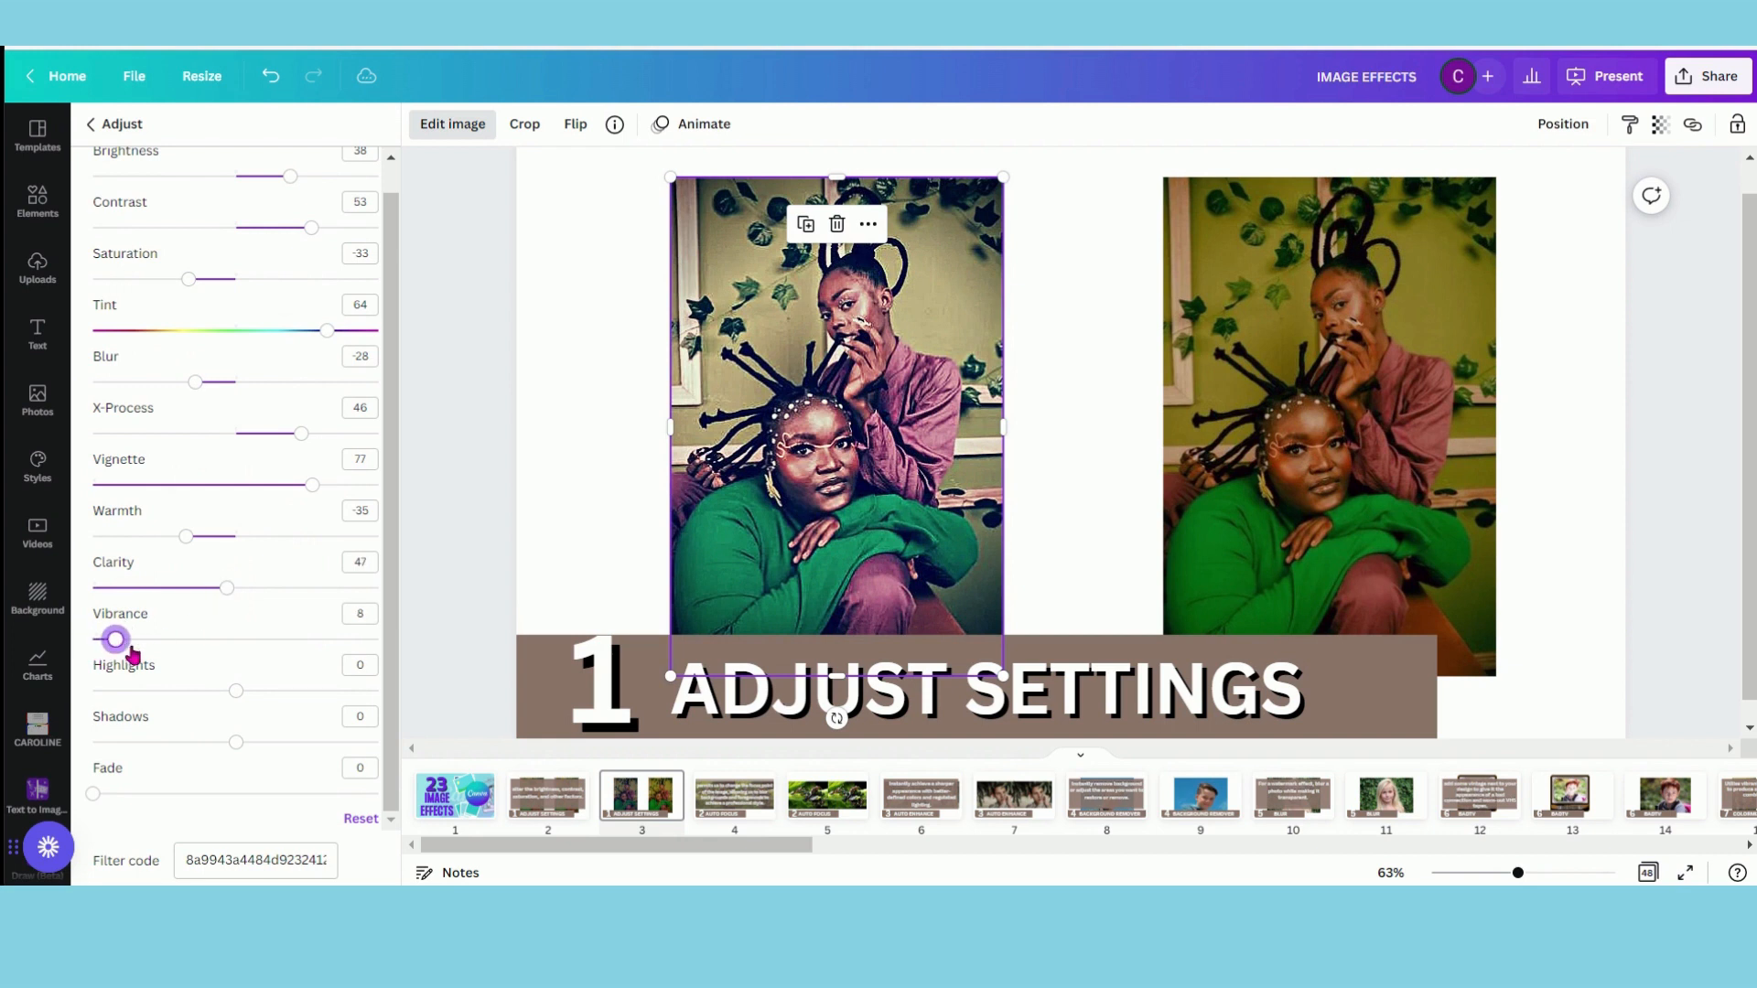
Set the left photo's vibrance to 61, highlights to -55, shadows to 51 and fade to 21
left_click_drag(127, 640, 157, 693)
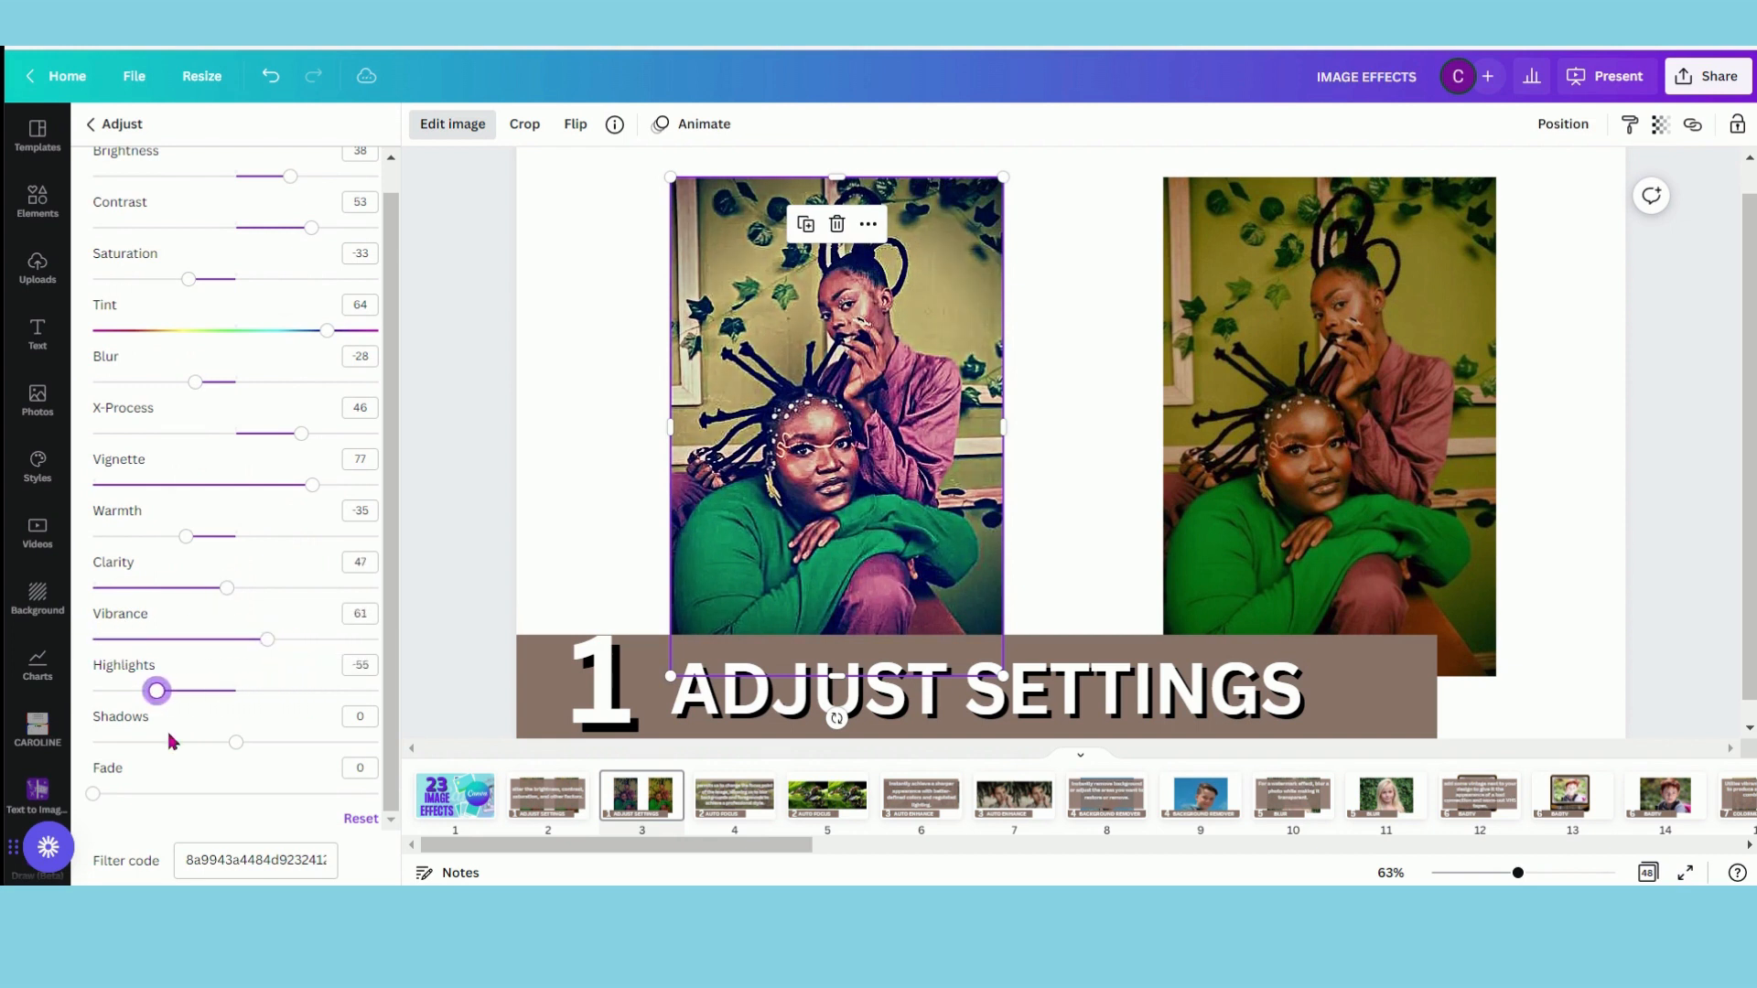
left_click_drag(236, 743, 309, 743)
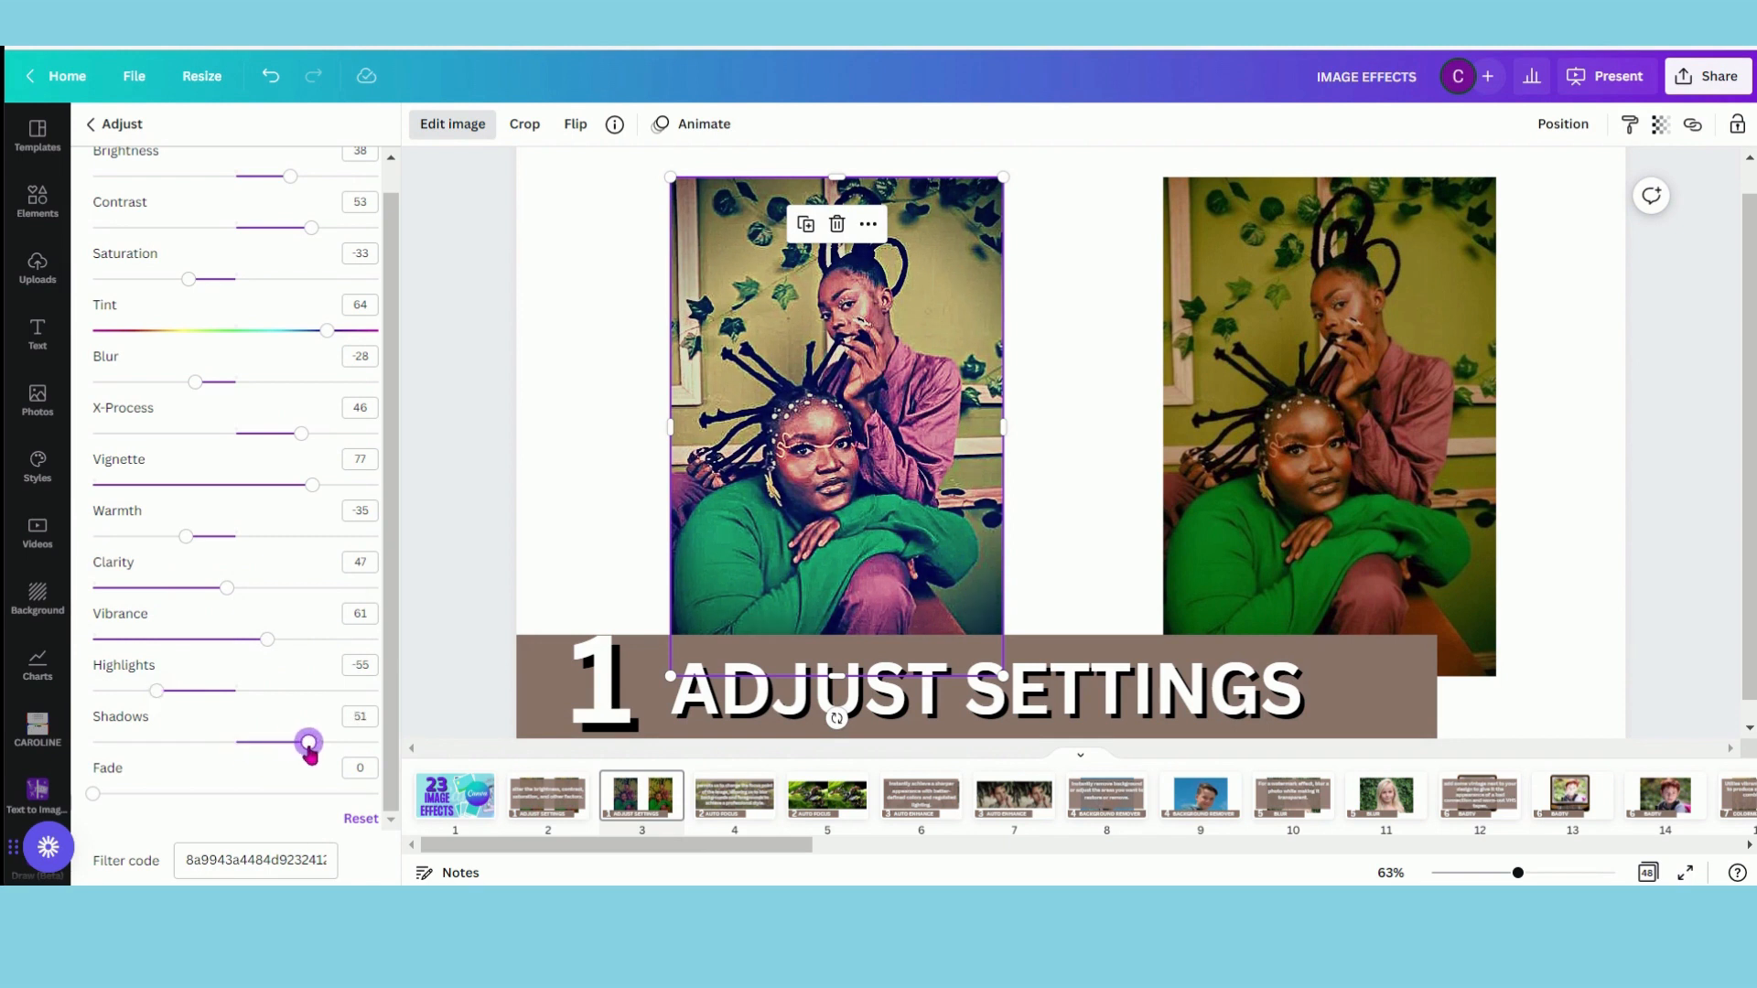
left_click_drag(90, 801, 158, 807)
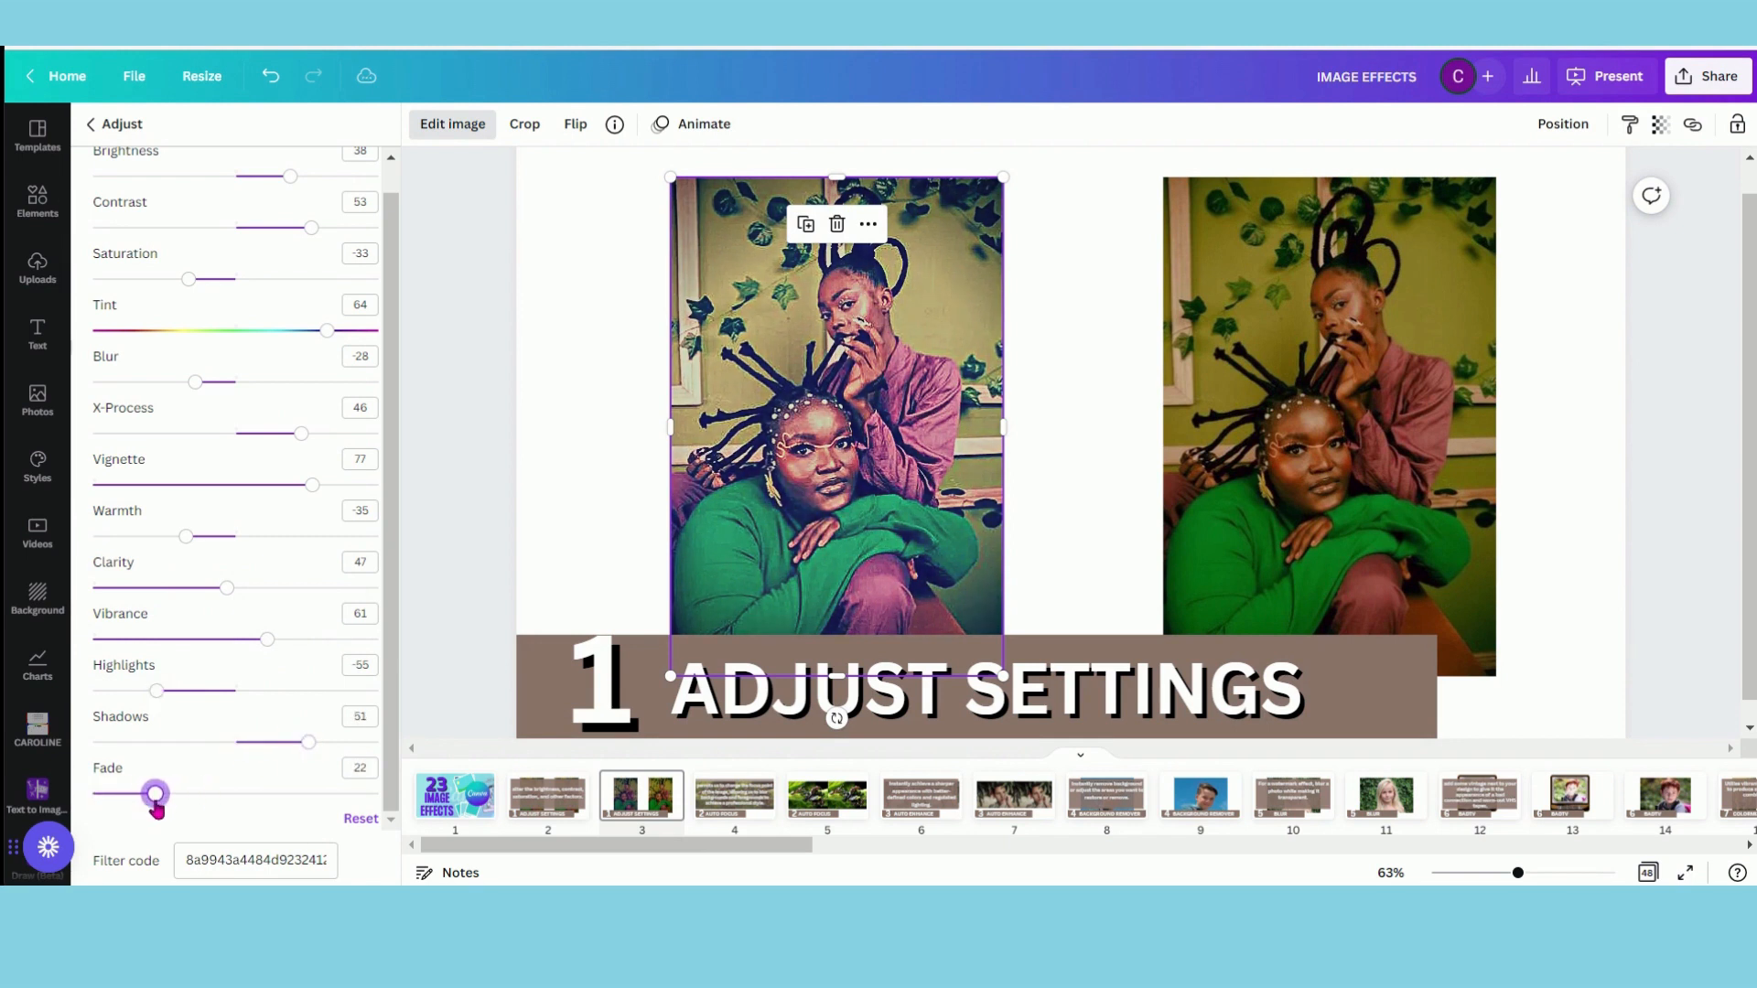
left_click(1082, 530)
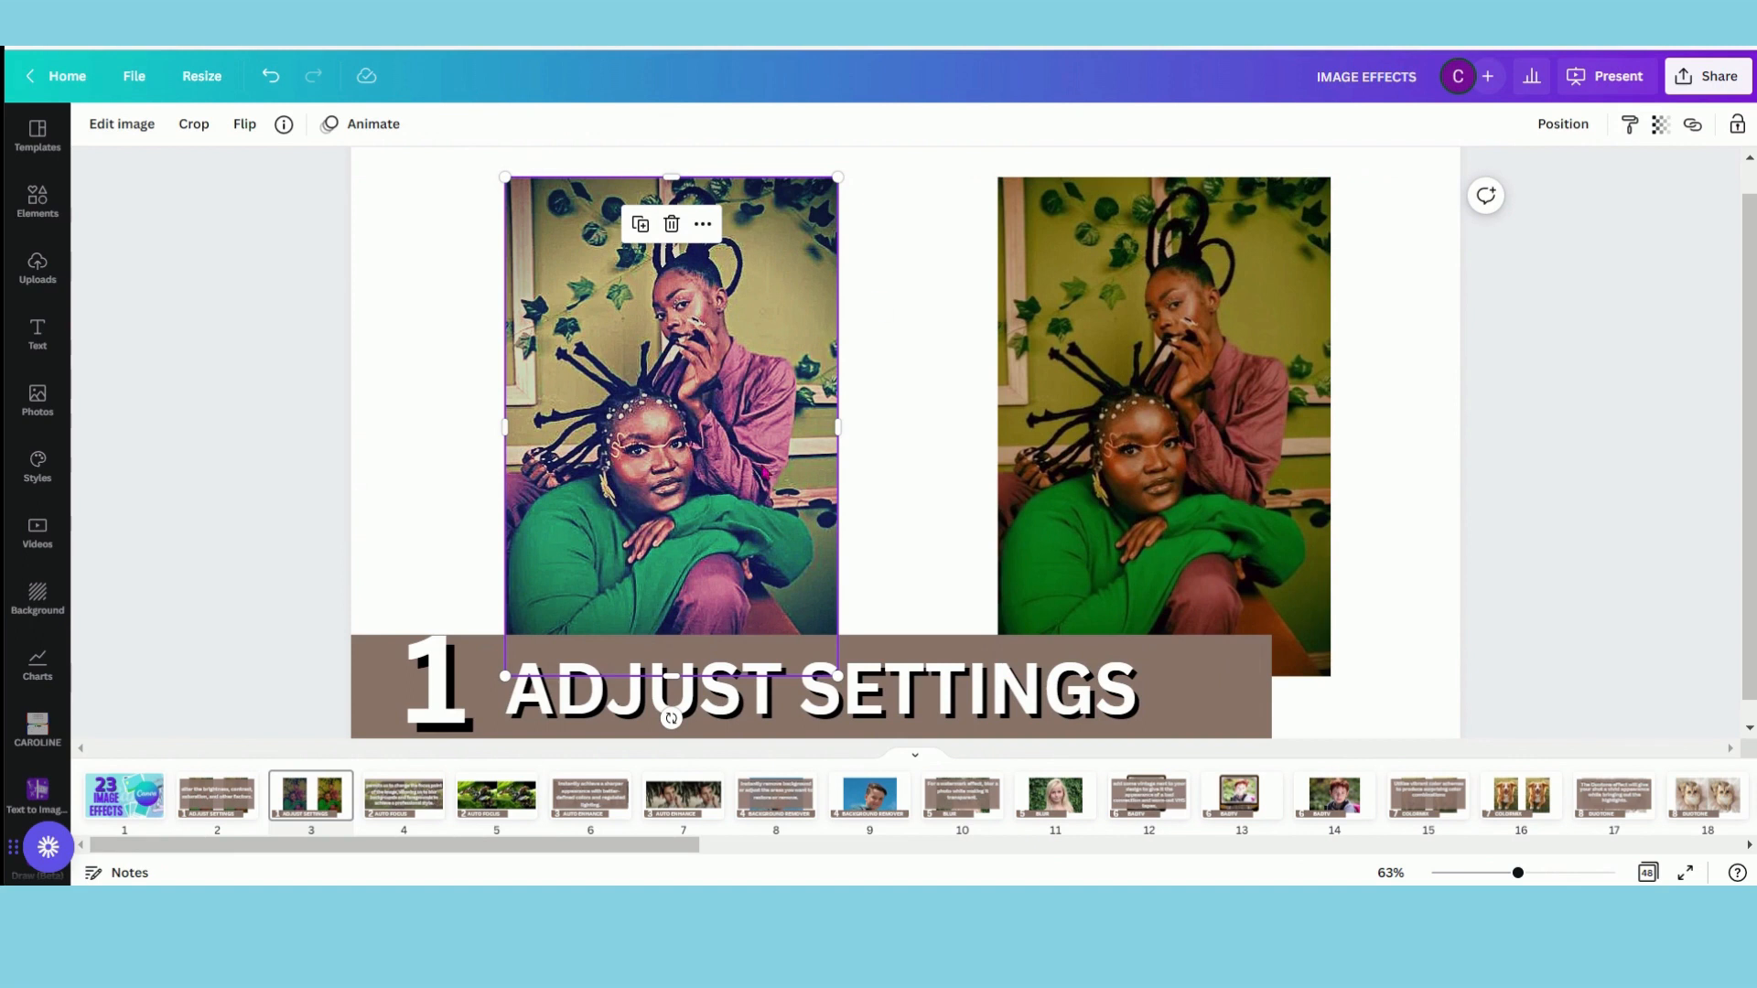
Reopen the left photo's Adjust settings and copy its complete filter code
left_click(131, 136)
left_click(158, 318)
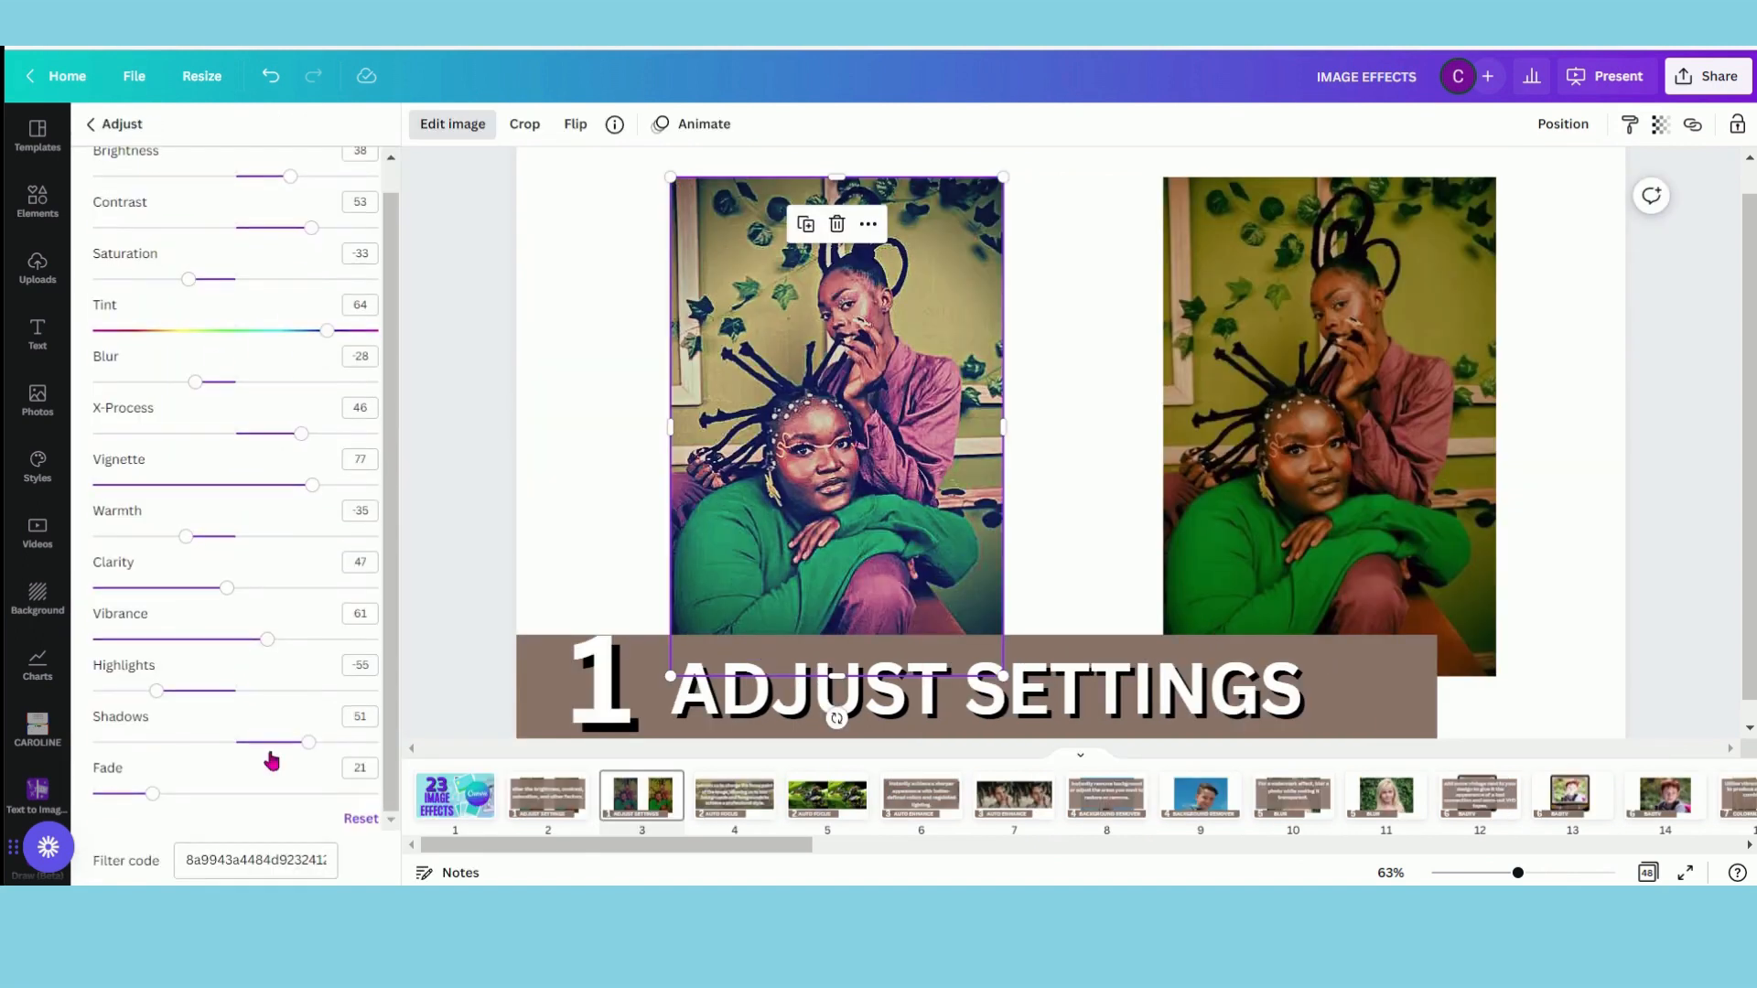
left_click(228, 853)
right_click(318, 840)
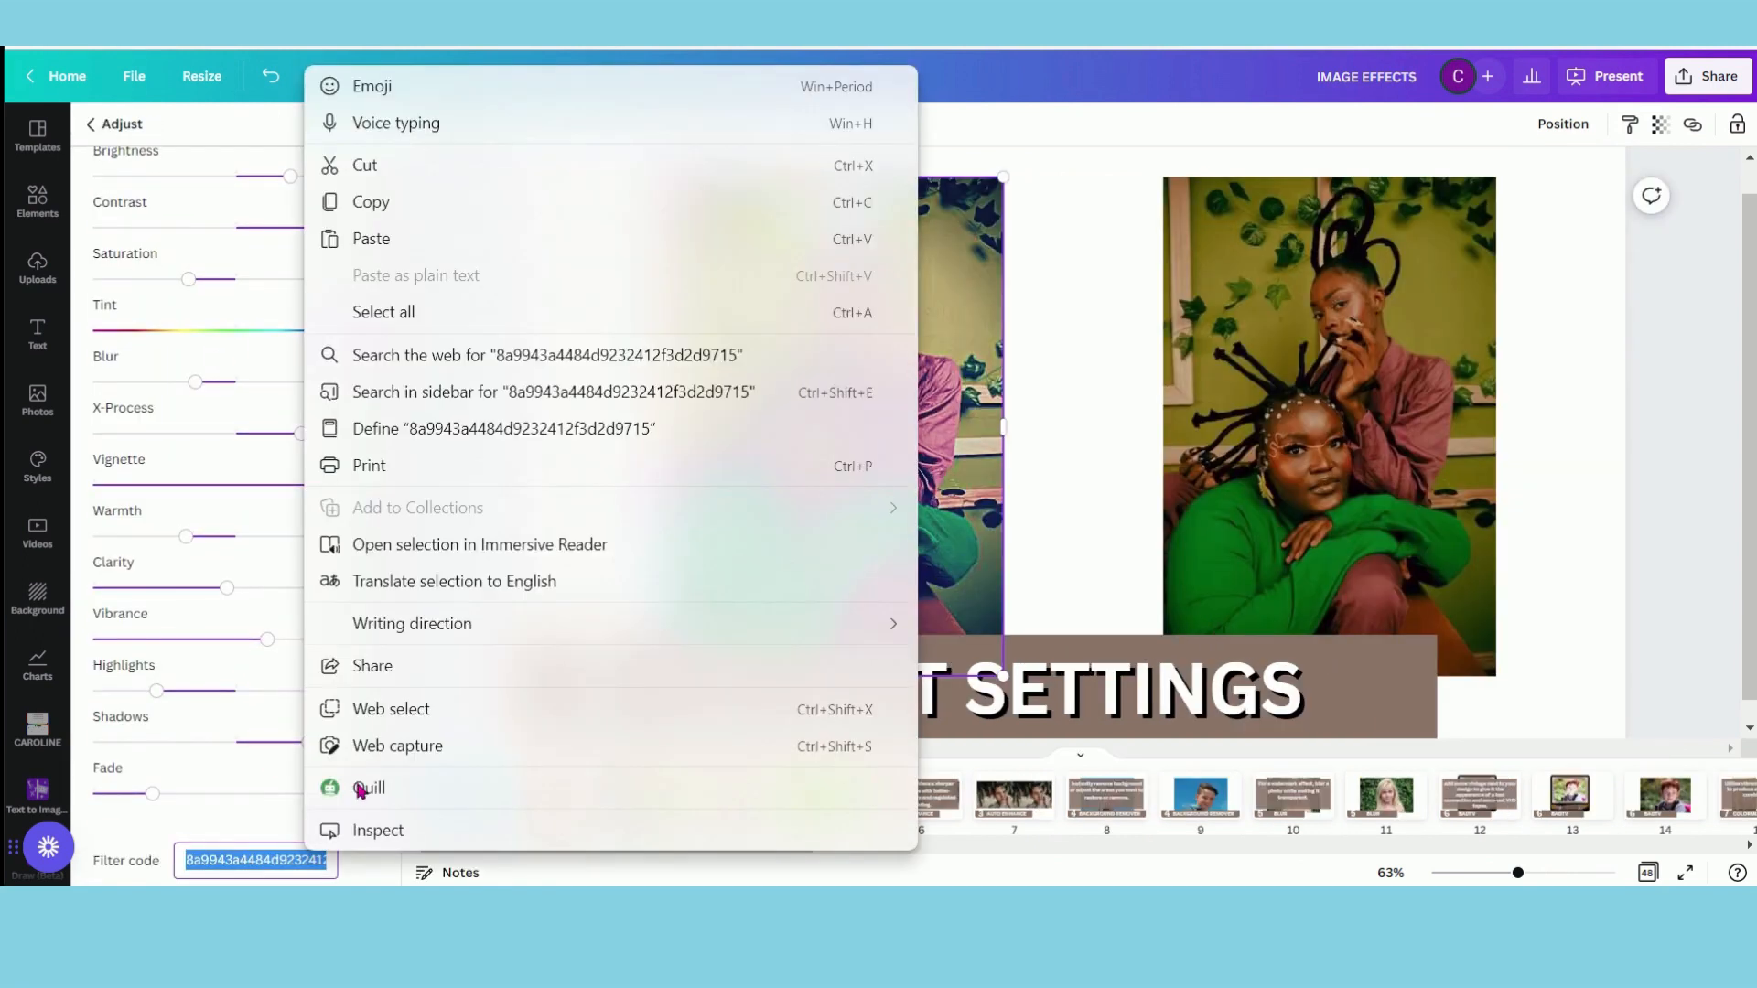
left_click(385, 196)
Paste the copied filter code over the right photo's filter code to give it the same adjustments
left_click(1278, 290)
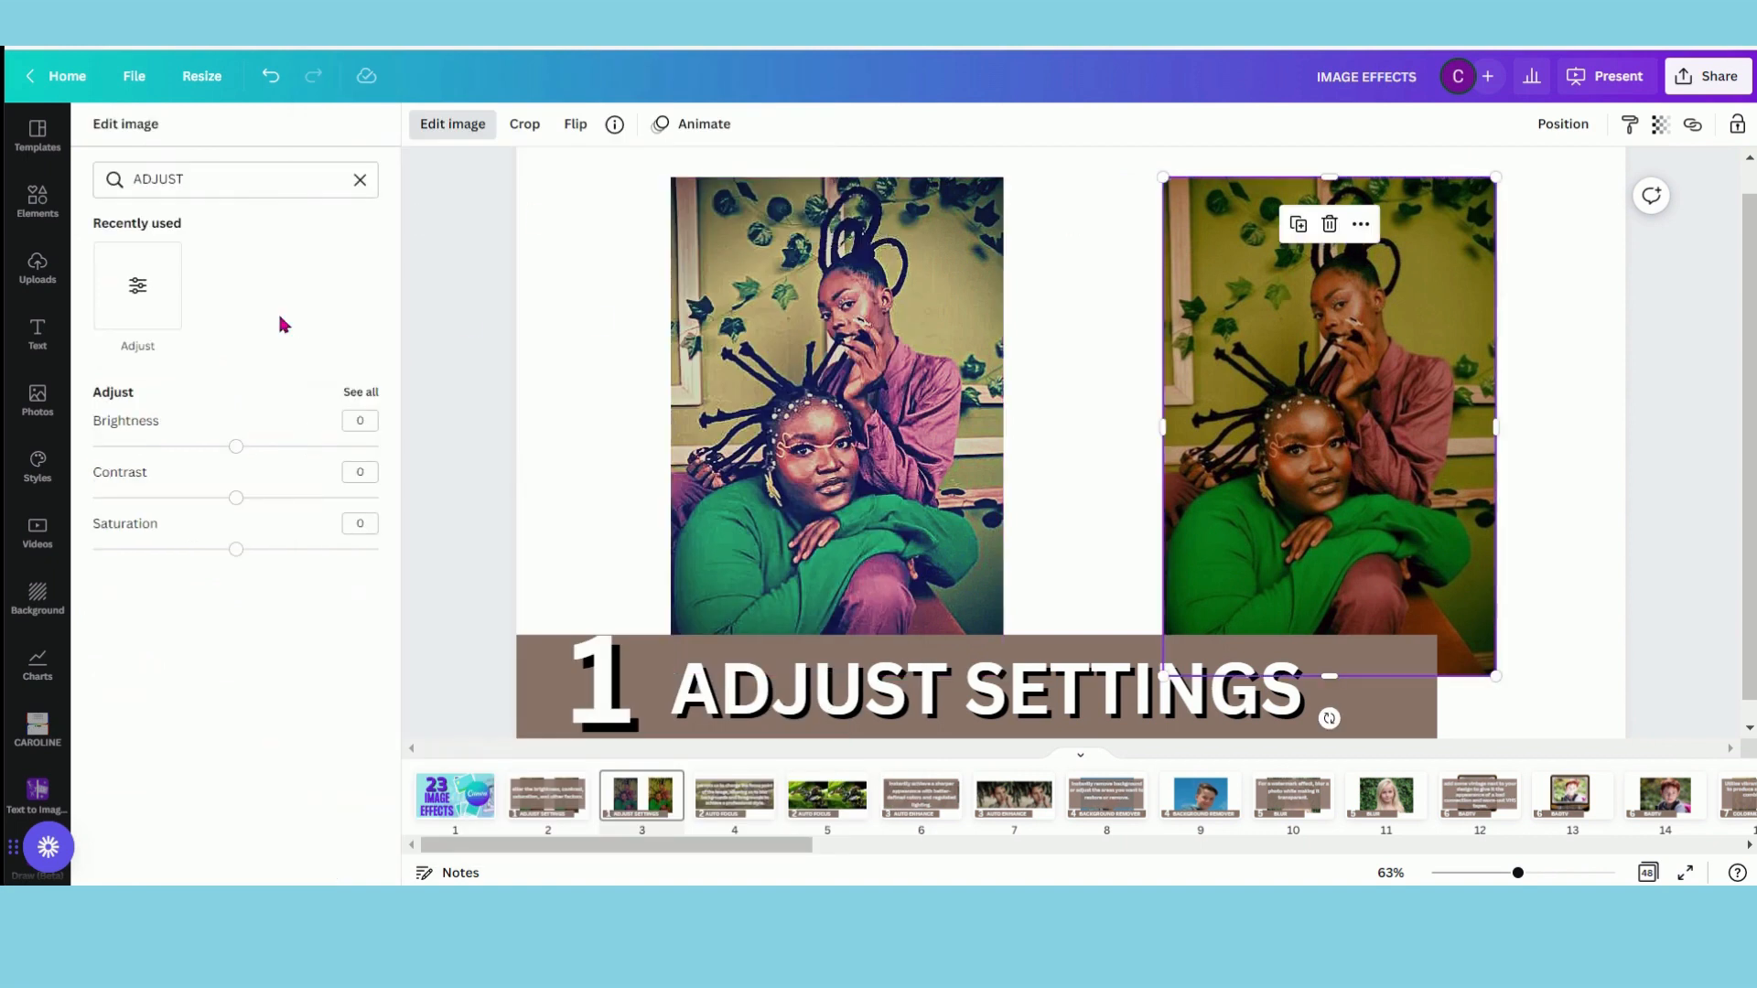
left_click(149, 306)
left_click(255, 860)
right_click(264, 856)
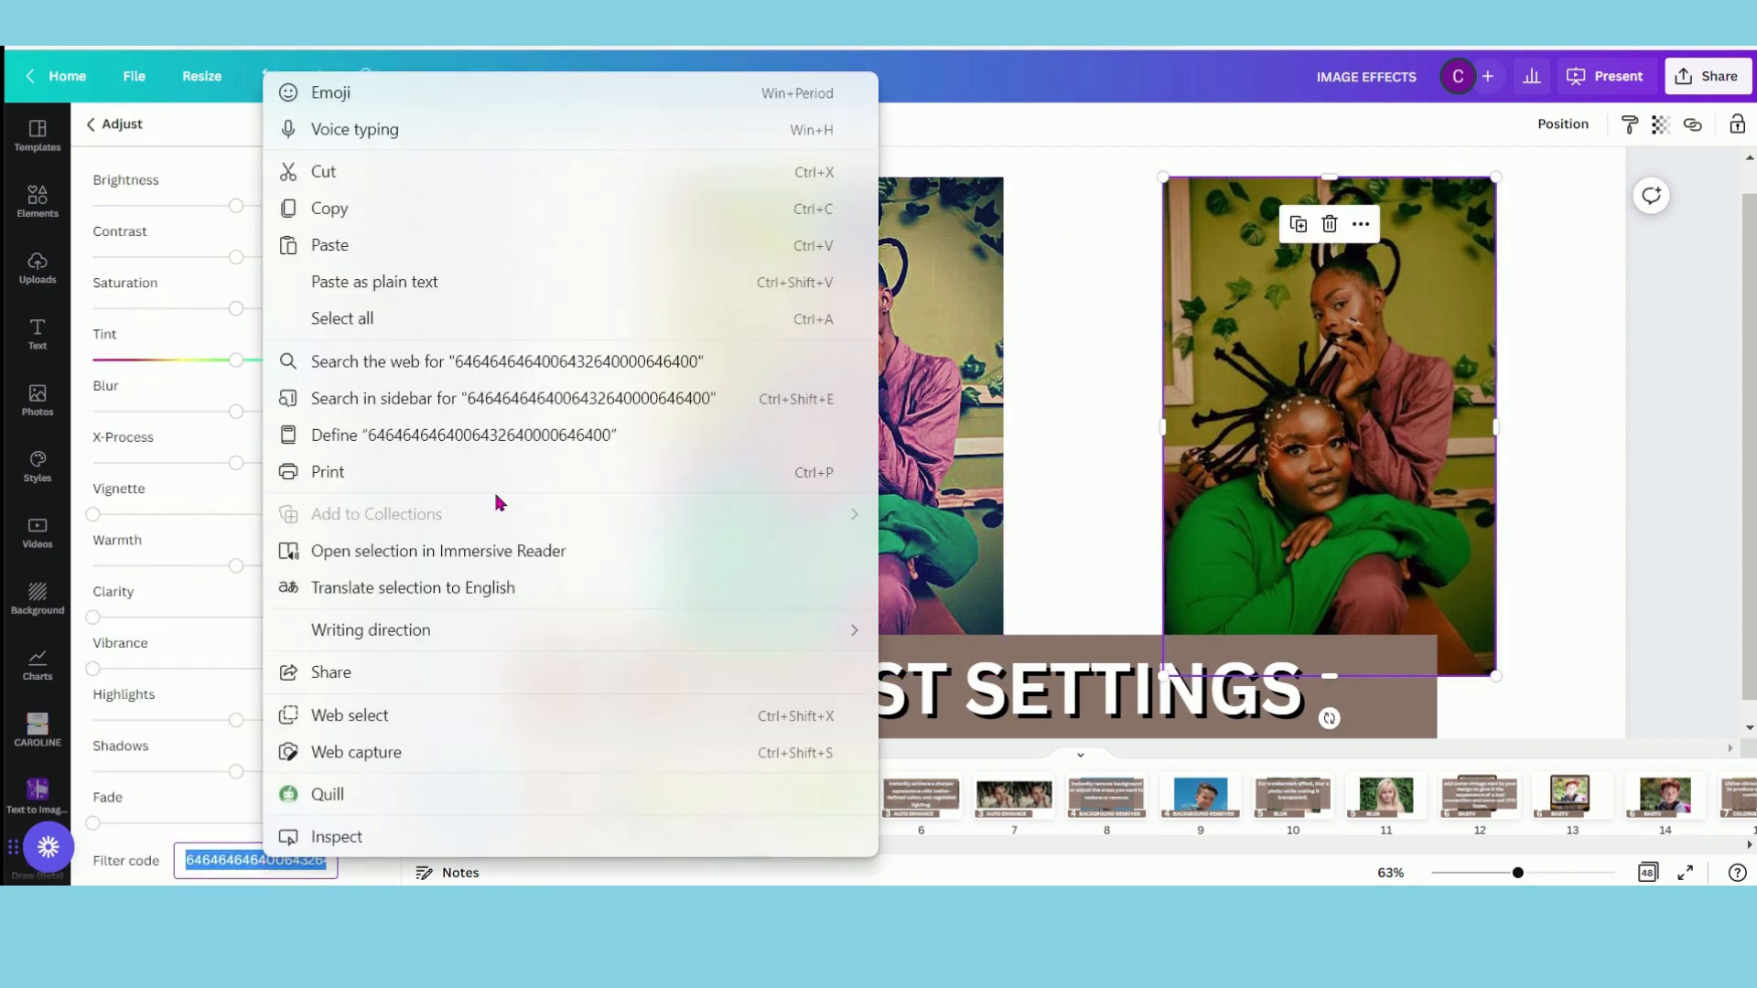
left_click(416, 253)
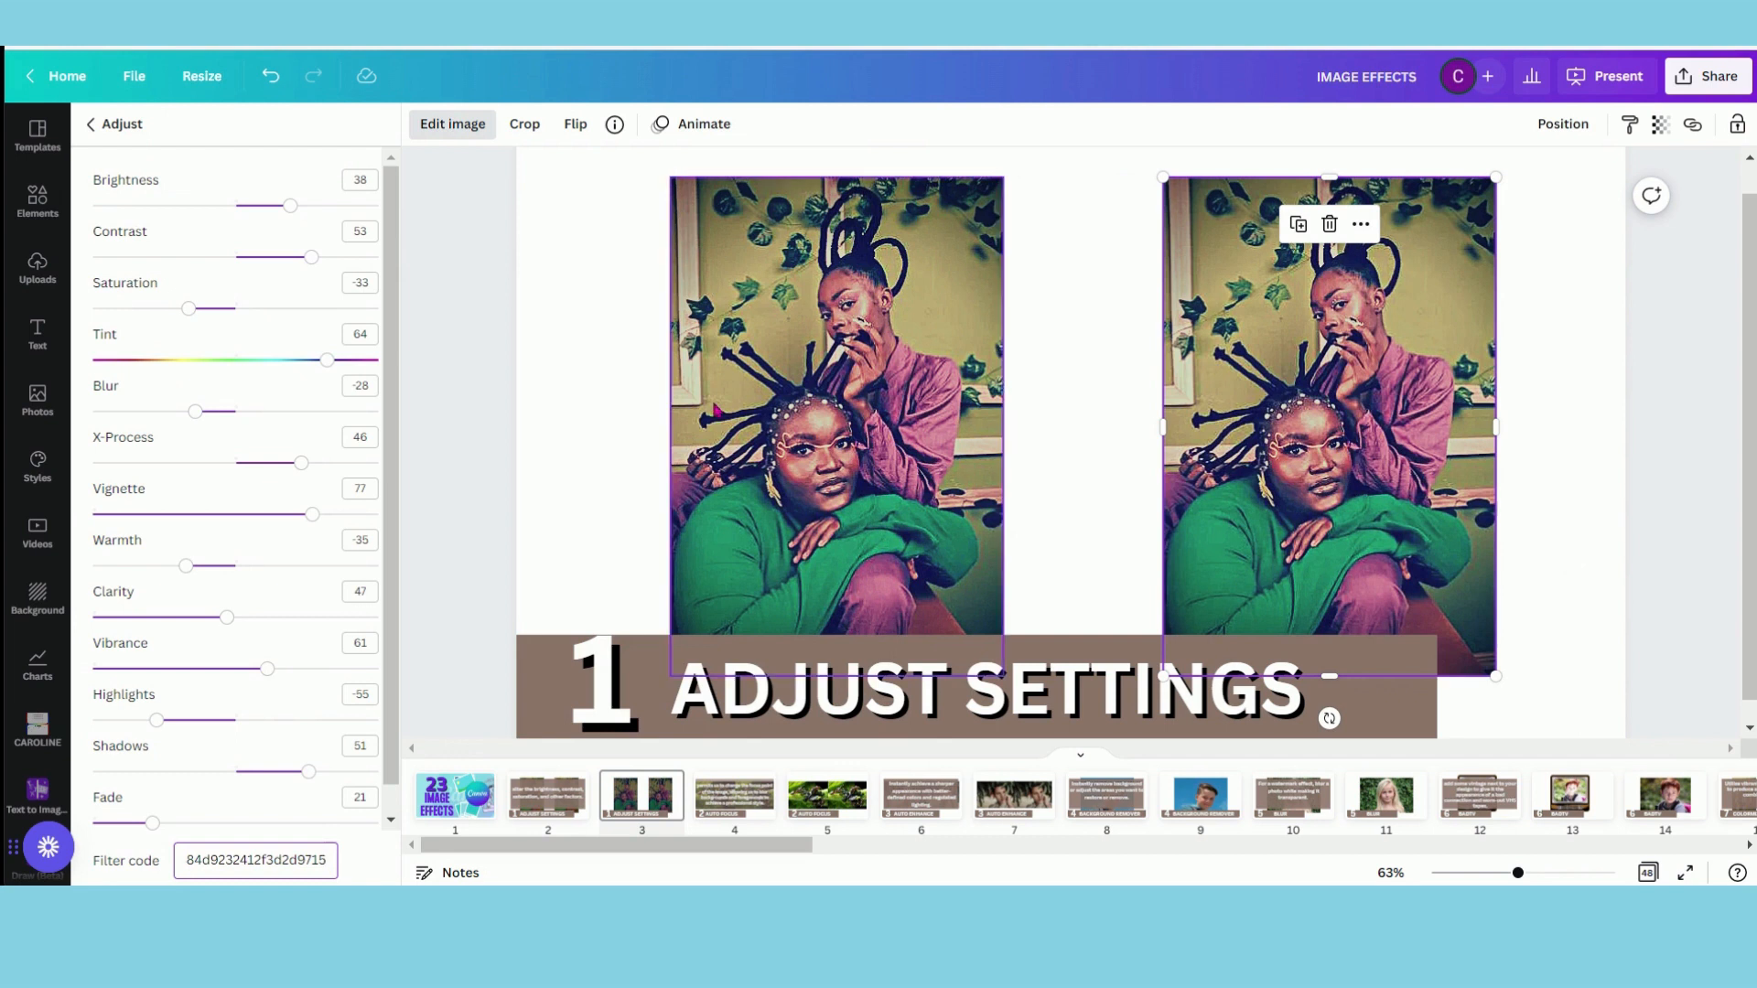
Find the Auto Focus tool and apply it to the left ant photo on page 5
left_click(746, 791)
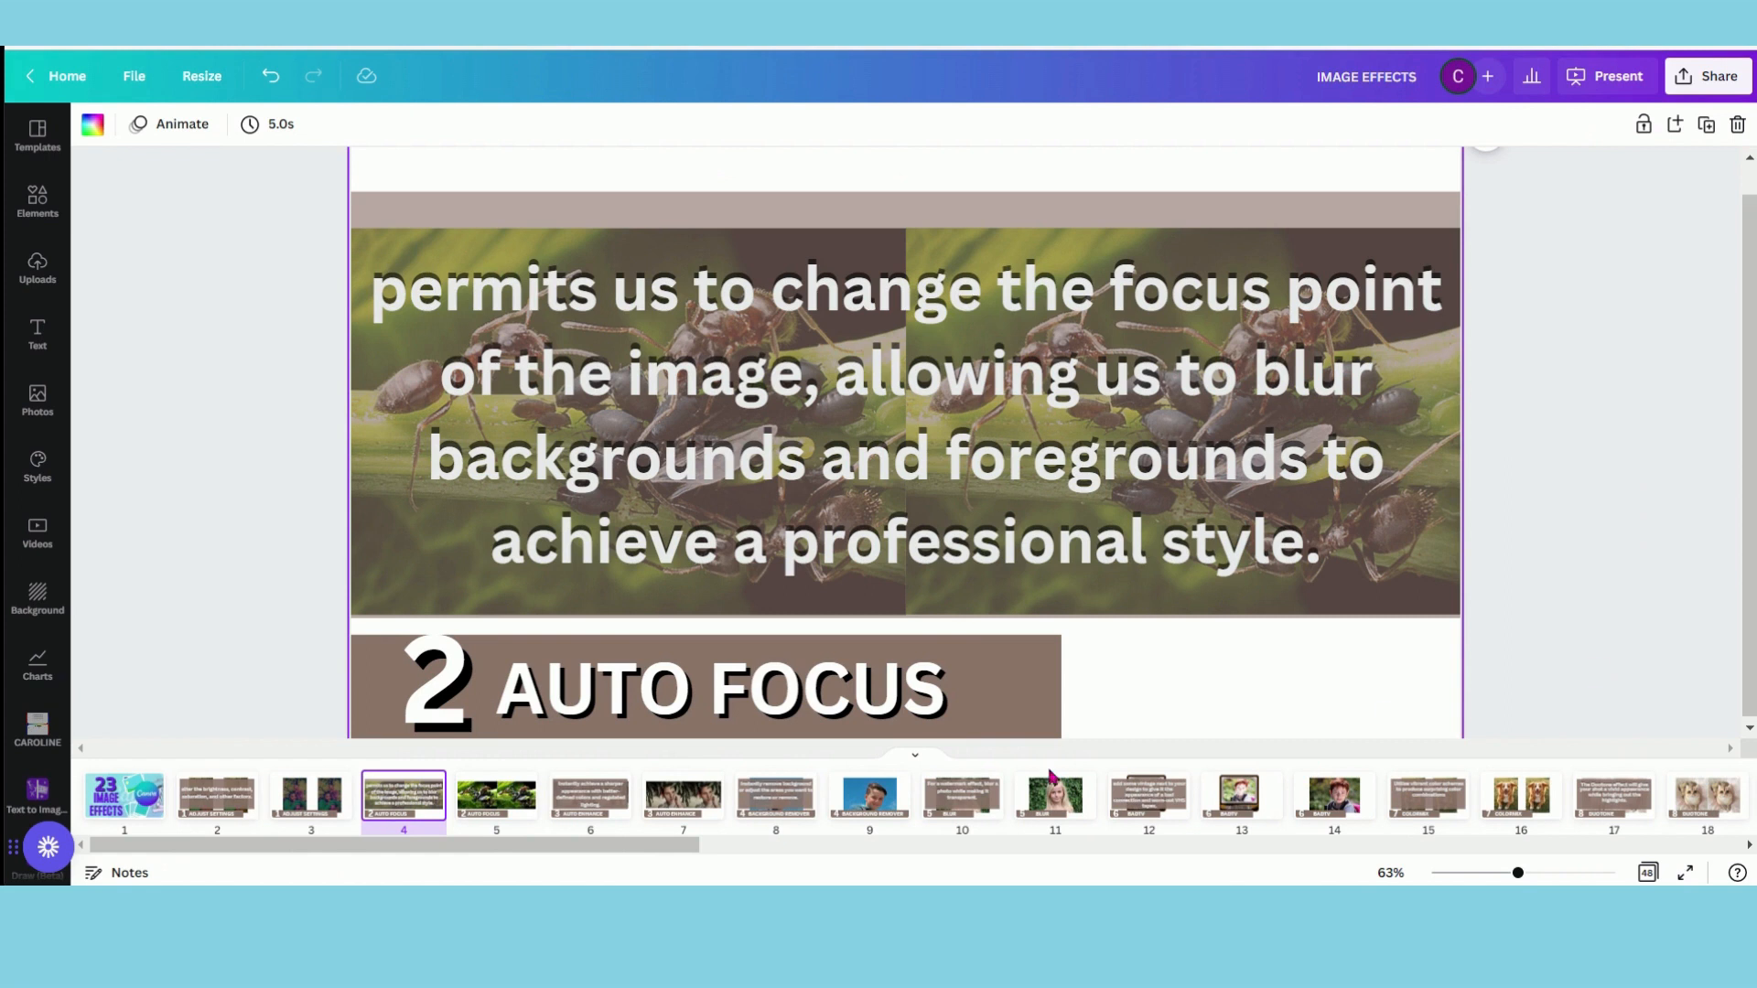
left_click(508, 820)
left_click(615, 412)
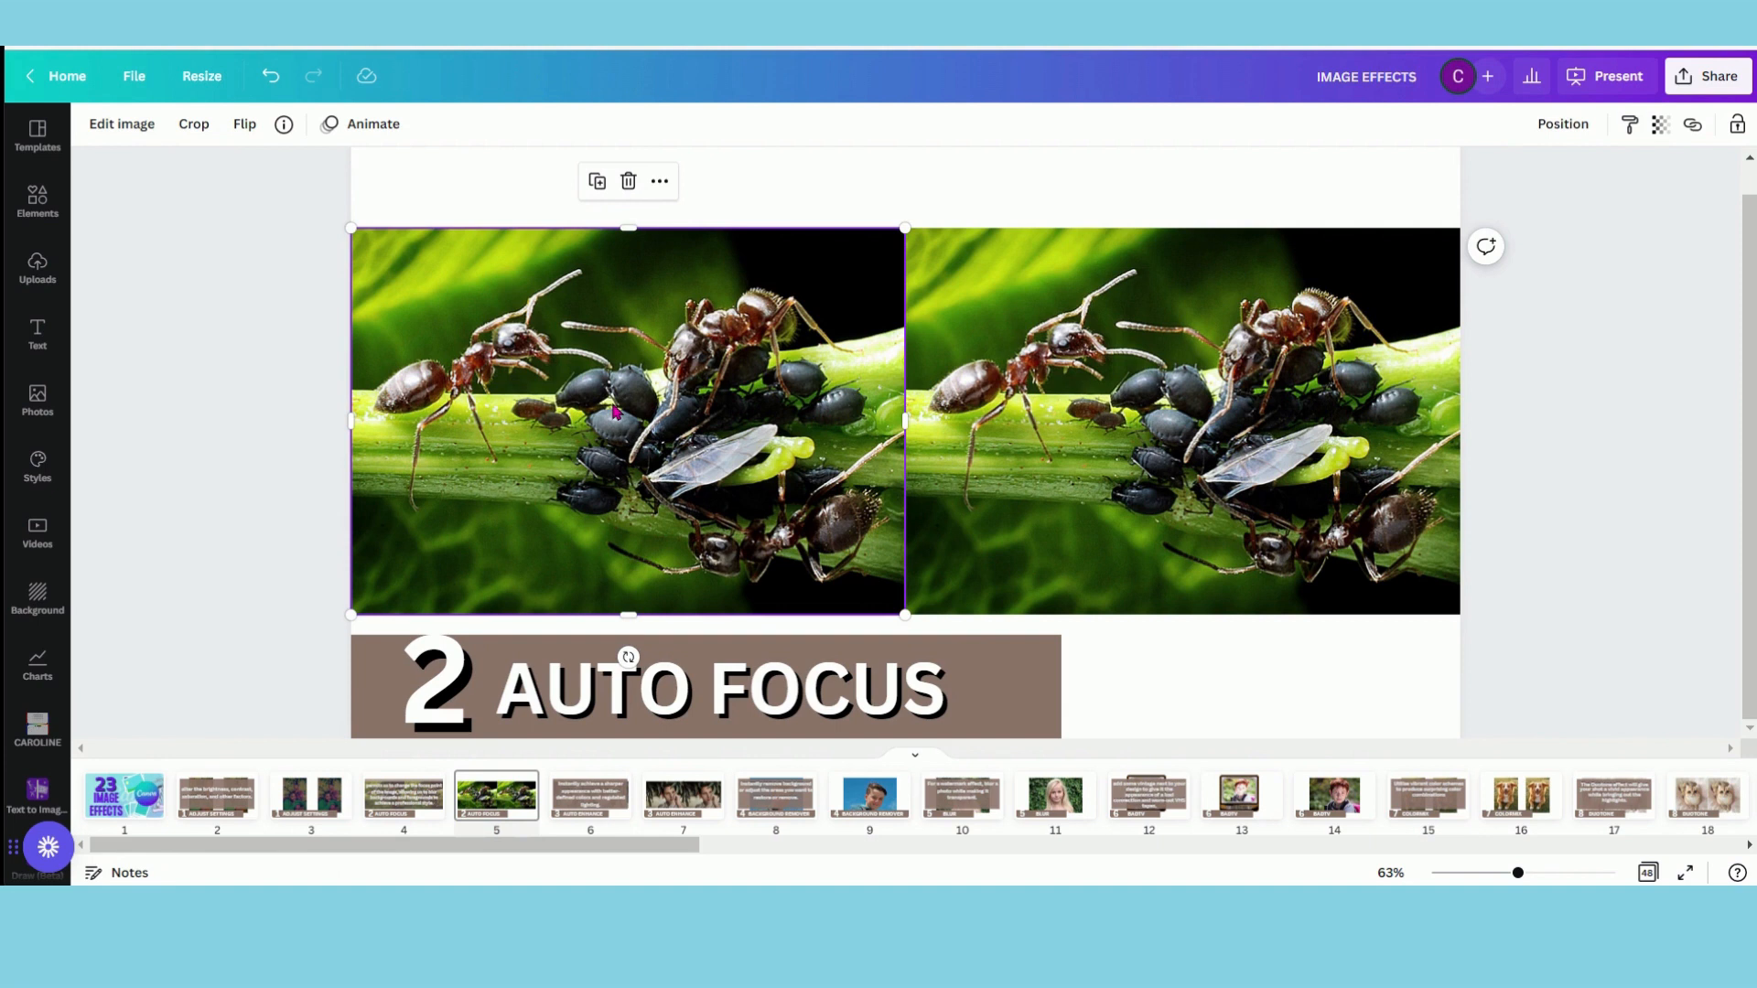
left_click(119, 128)
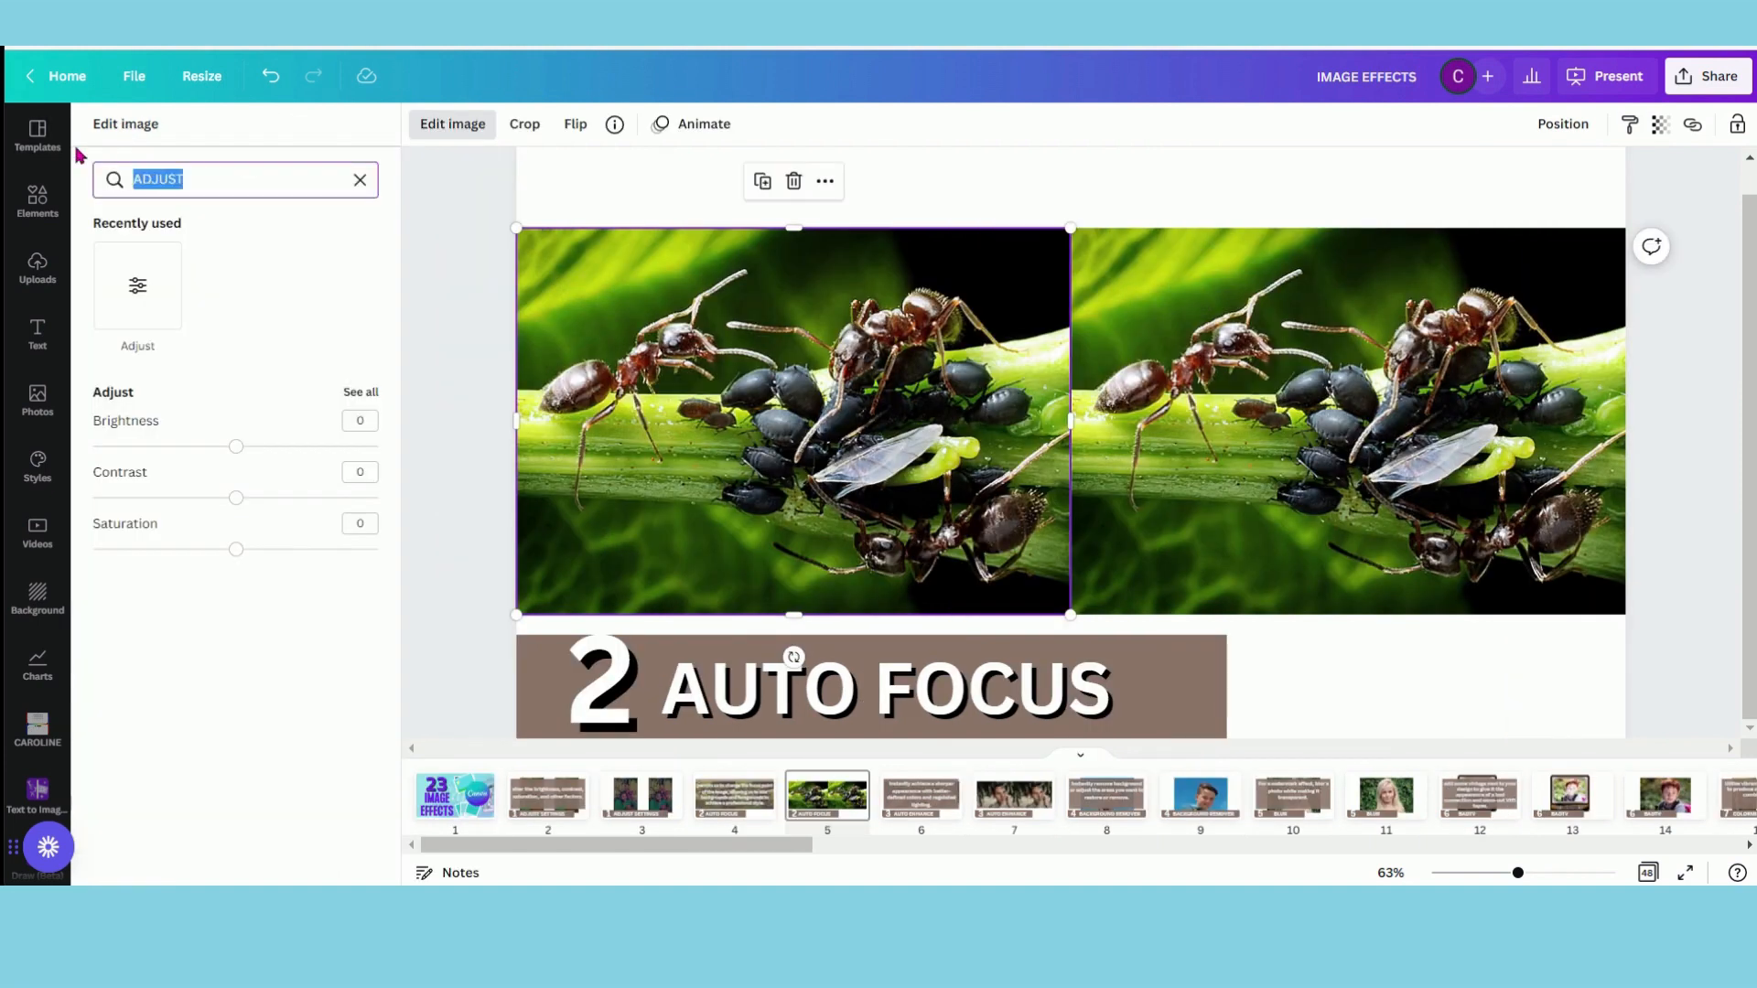
type("AUT")
left_click(249, 291)
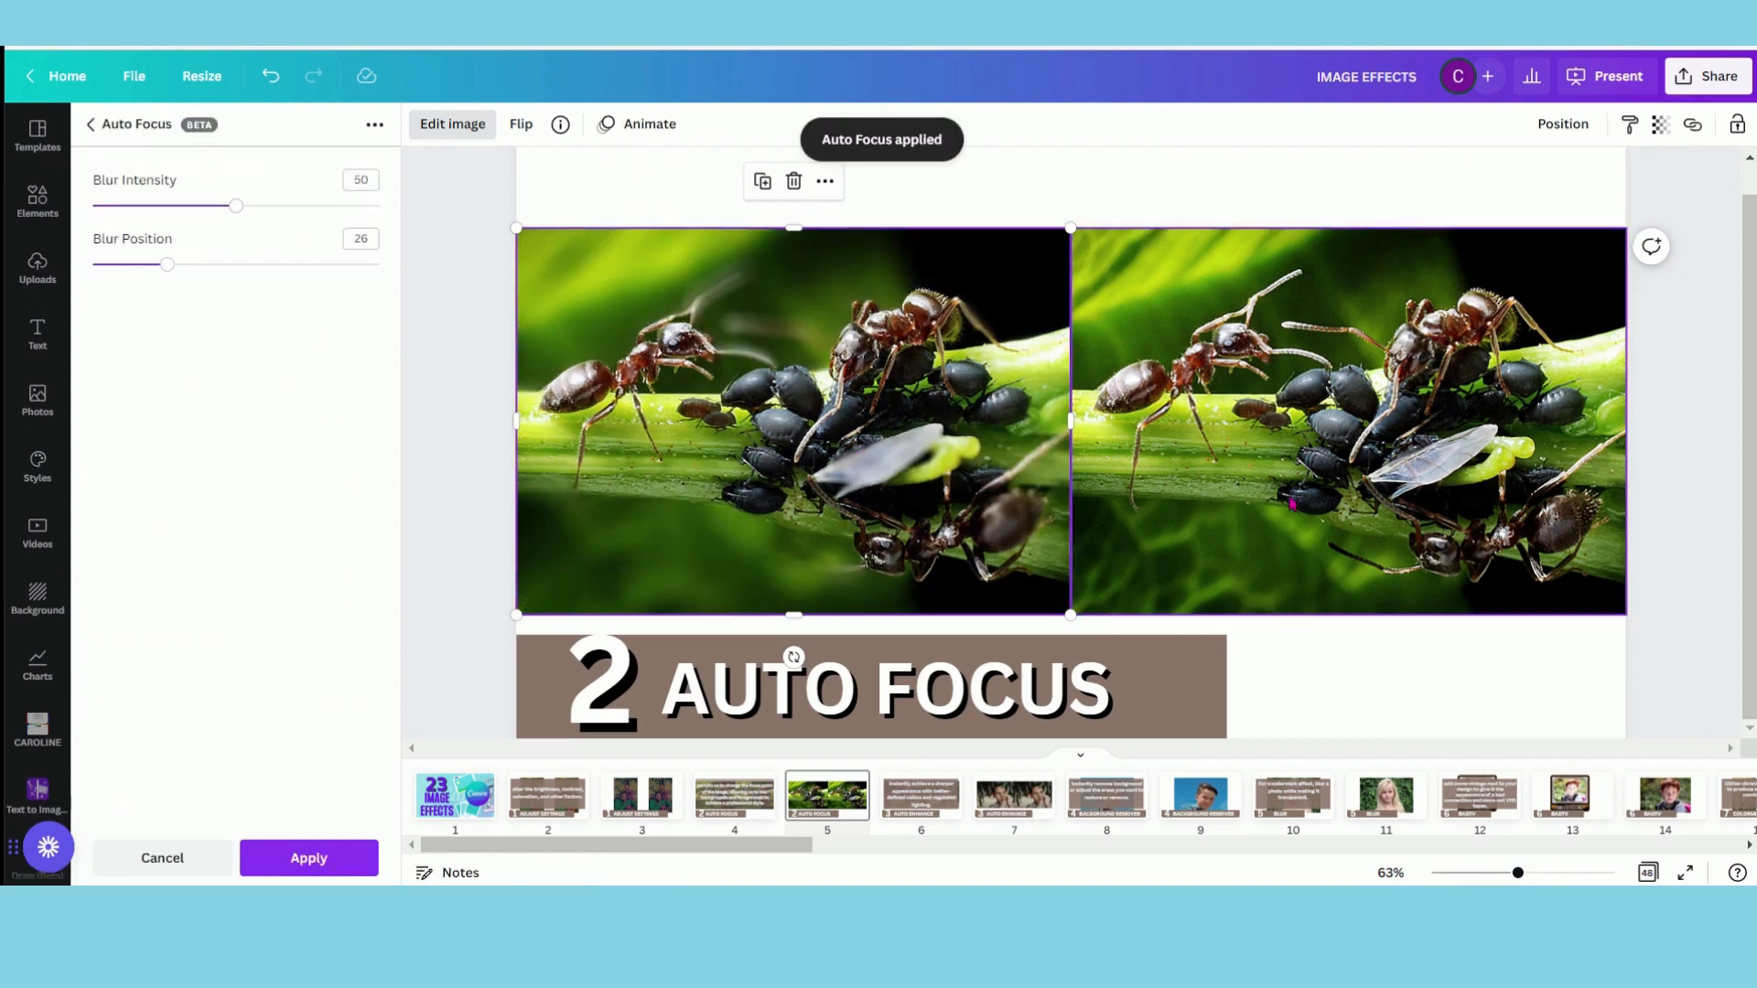
Set the ant photo's Auto Focus blur intensity to 73 and blur position to 24
left_click_drag(238, 214, 278, 225)
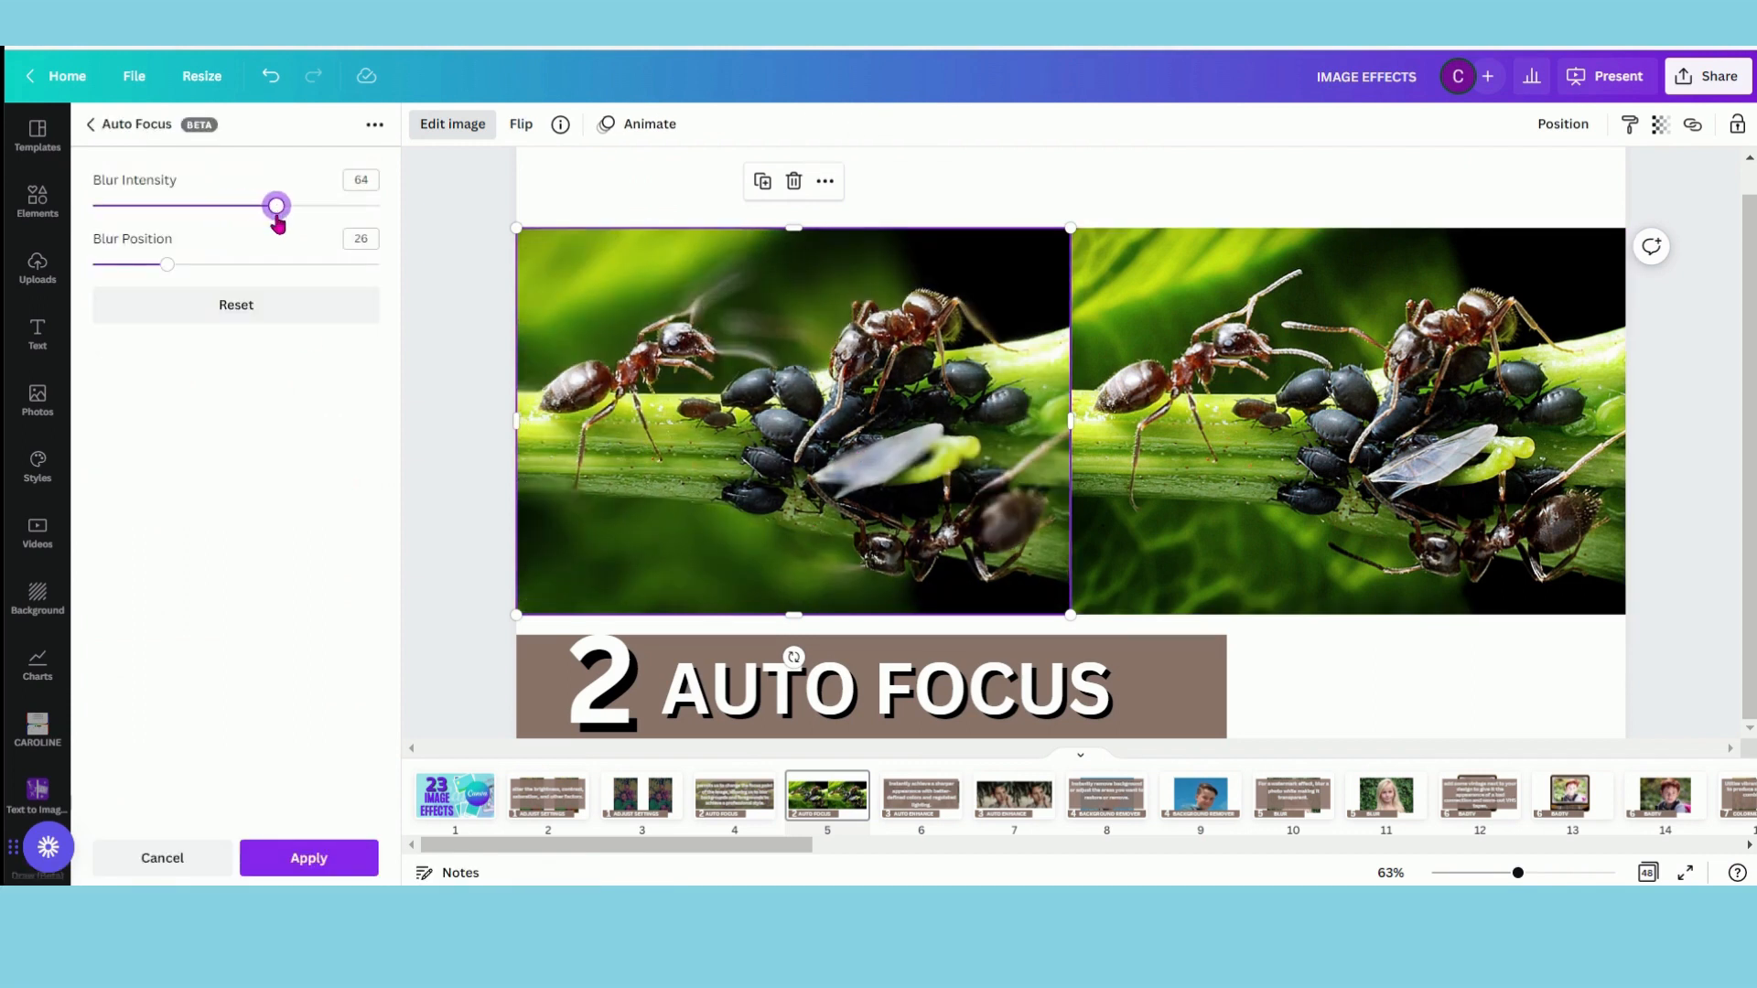
mouse_move(166, 268)
left_mouse_down()
mouse_move(284, 270)
mouse_move(143, 293)
mouse_move(162, 265)
left_mouse_up()
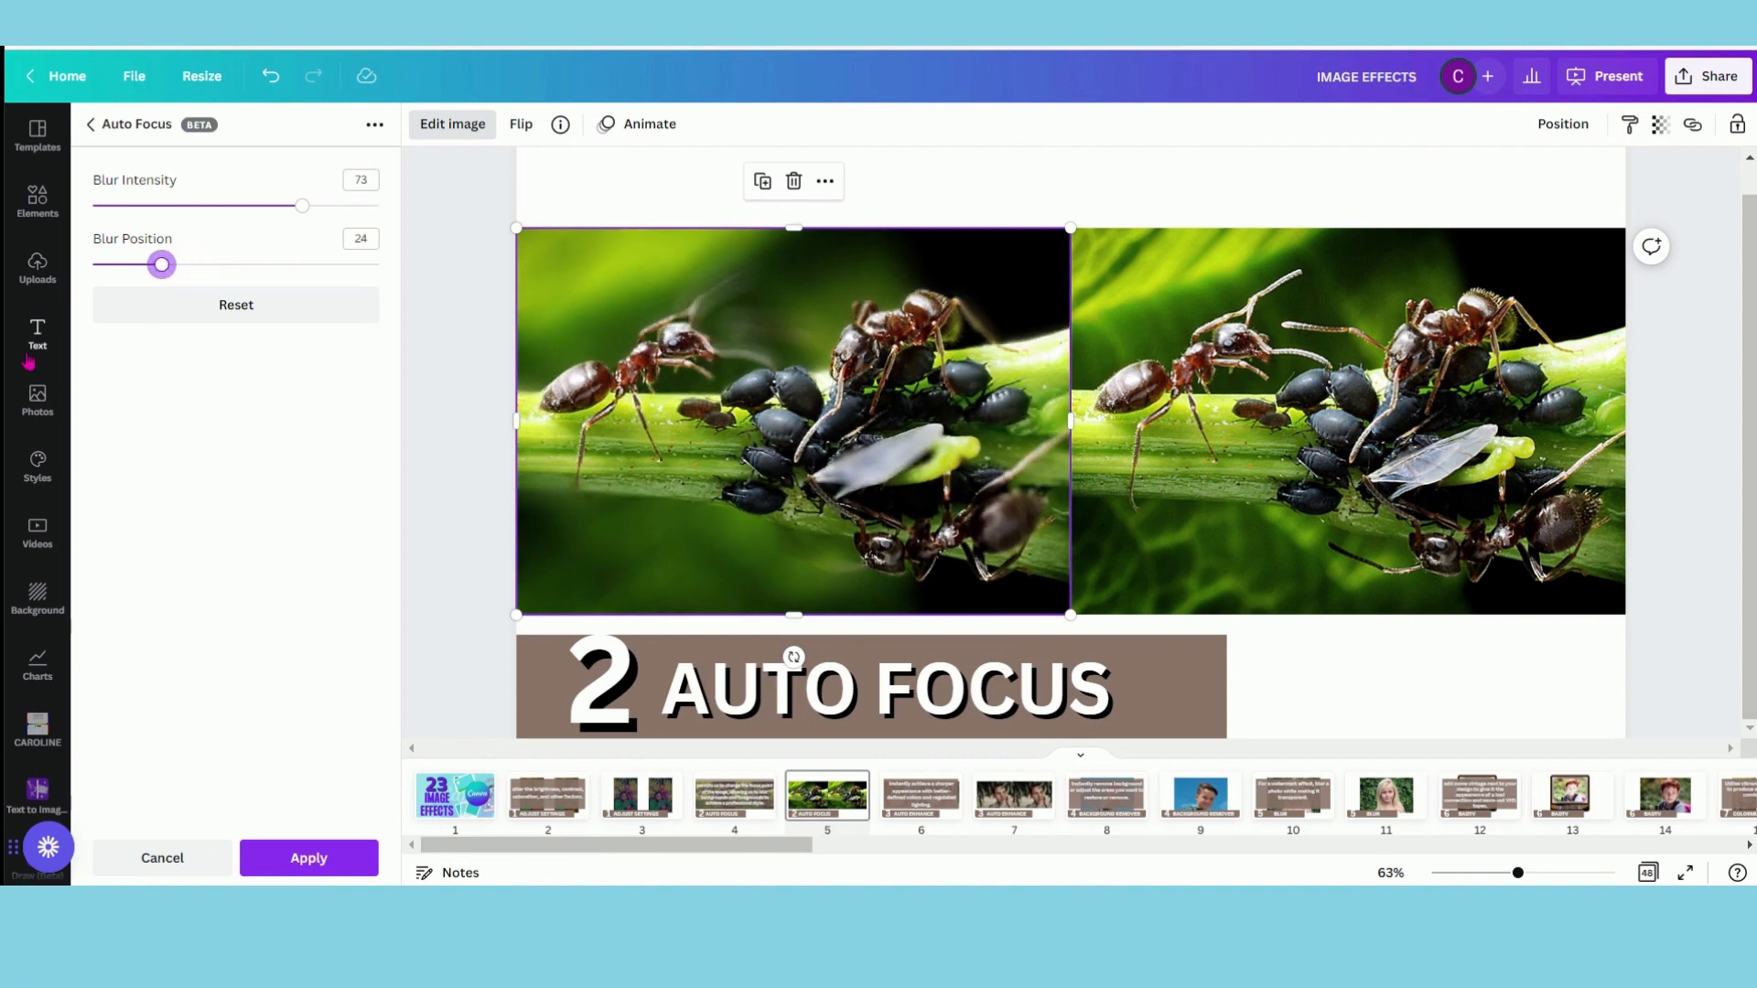
left_click(1247, 501)
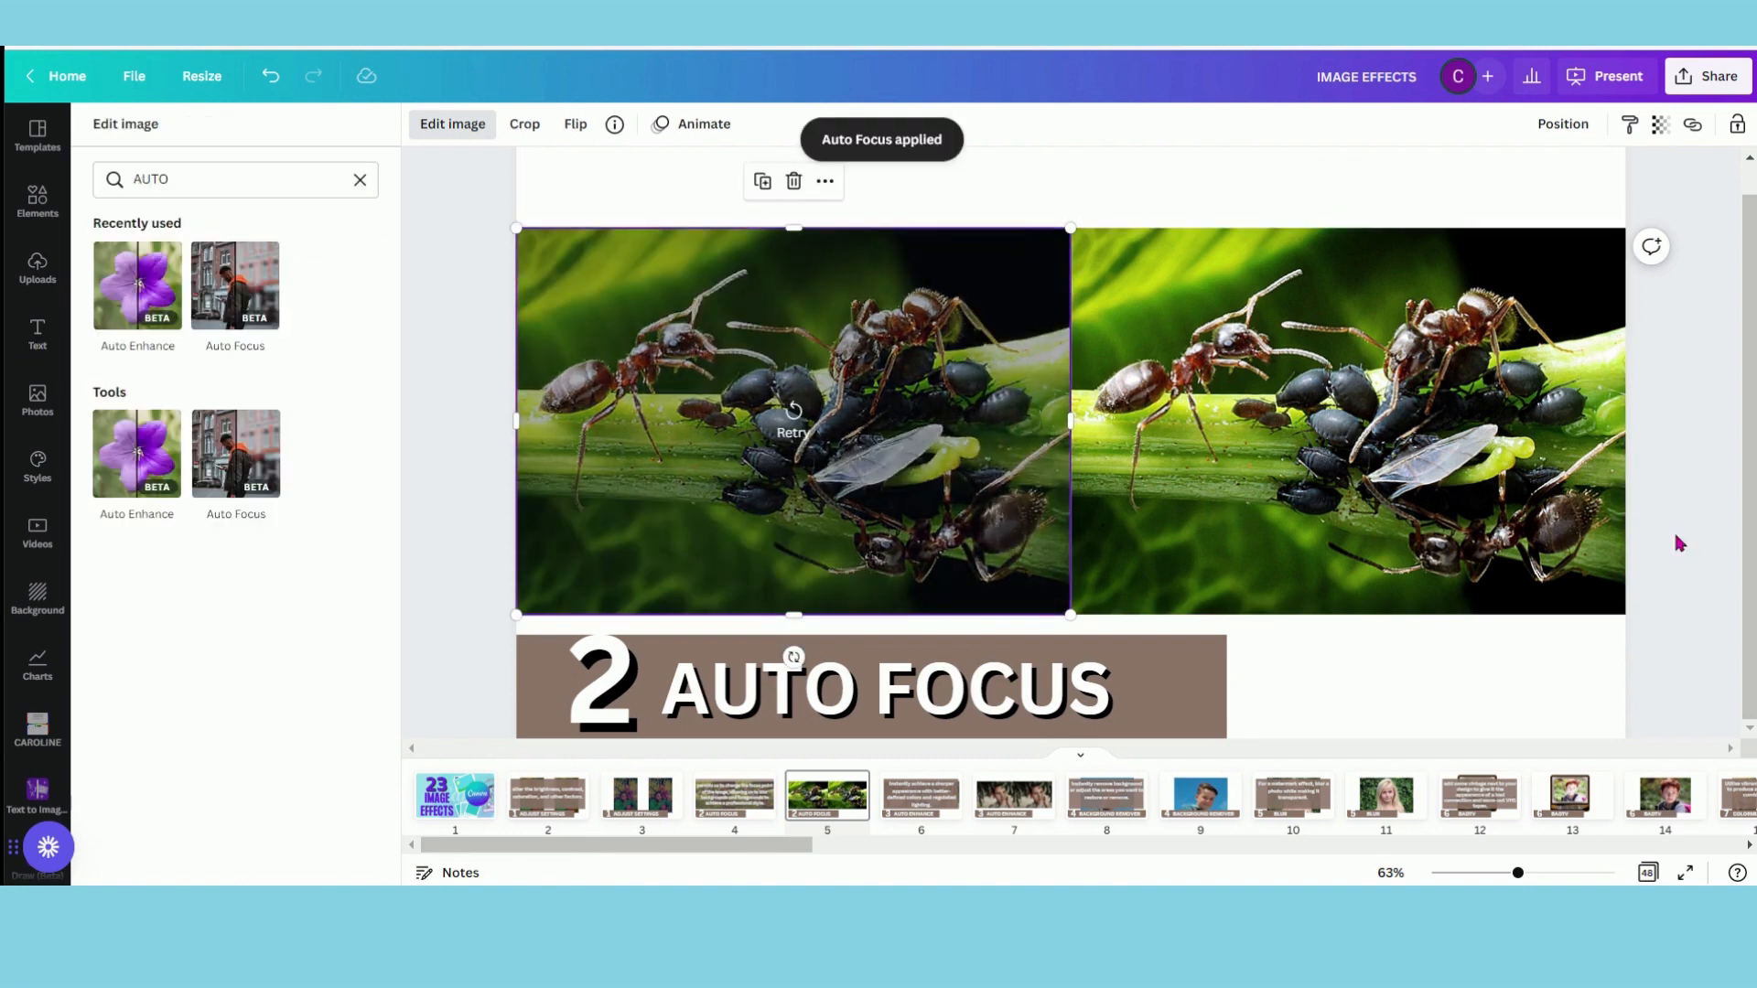
Apply Auto Enhance to the left portrait on page 7
left_click(921, 794)
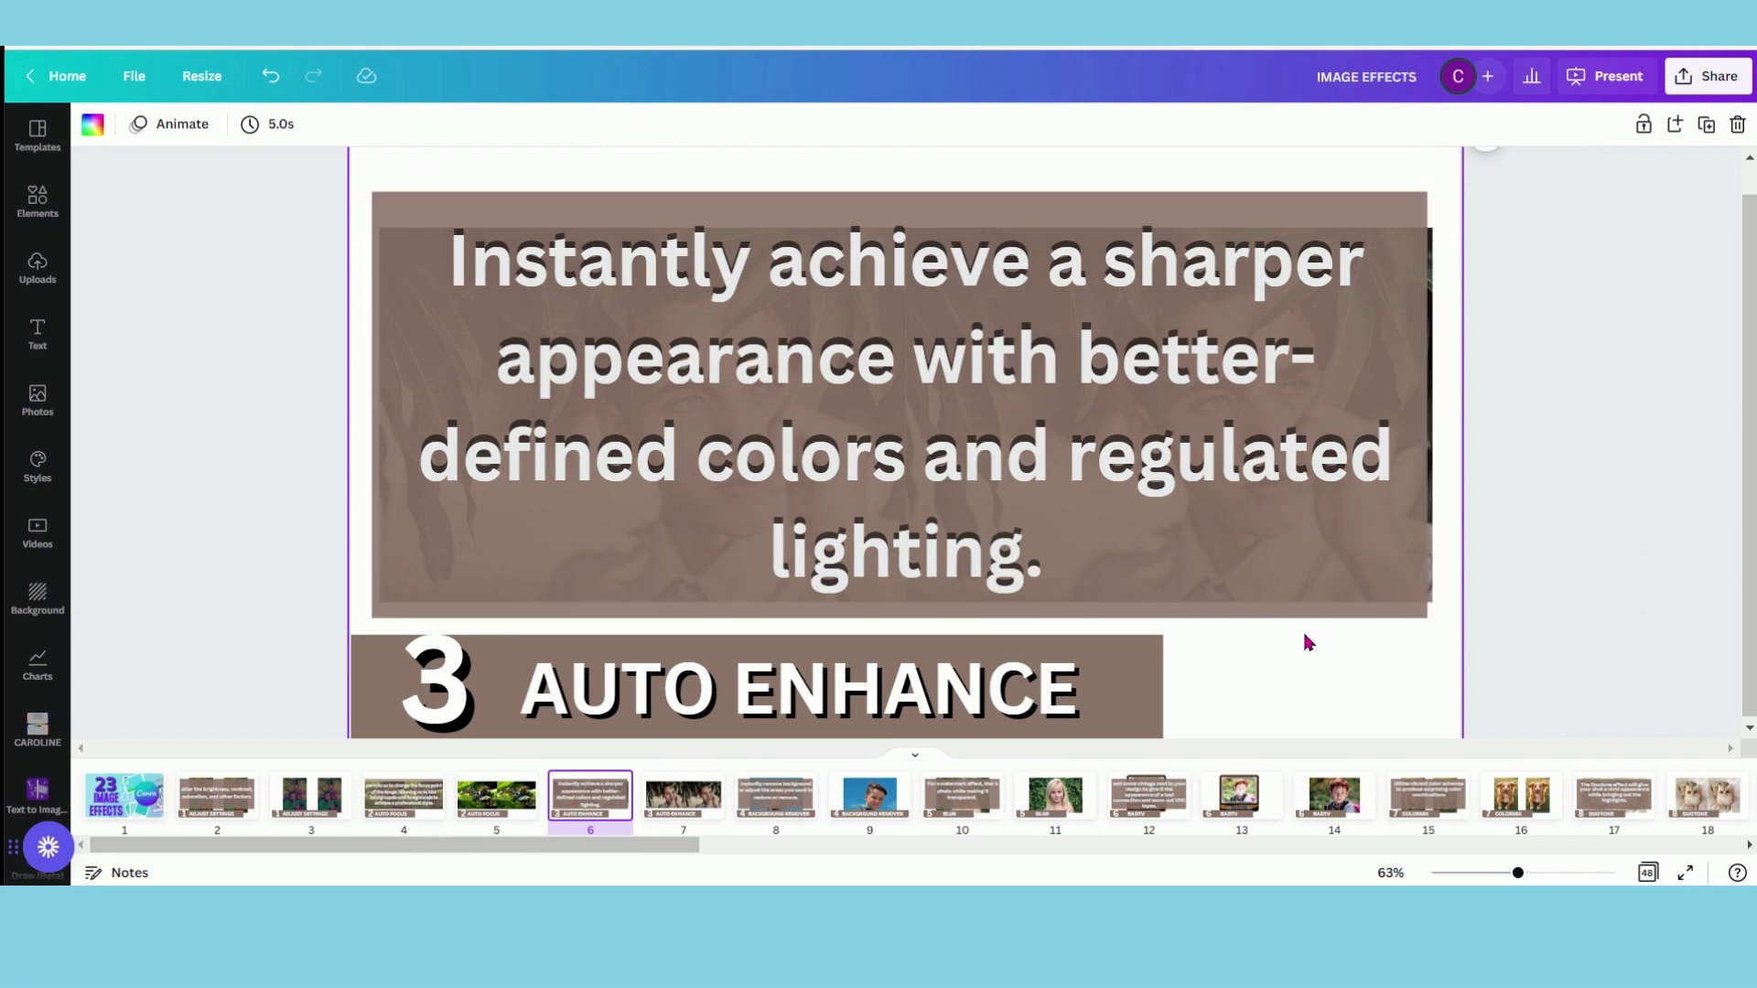
left_click(682, 804)
left_click(874, 467)
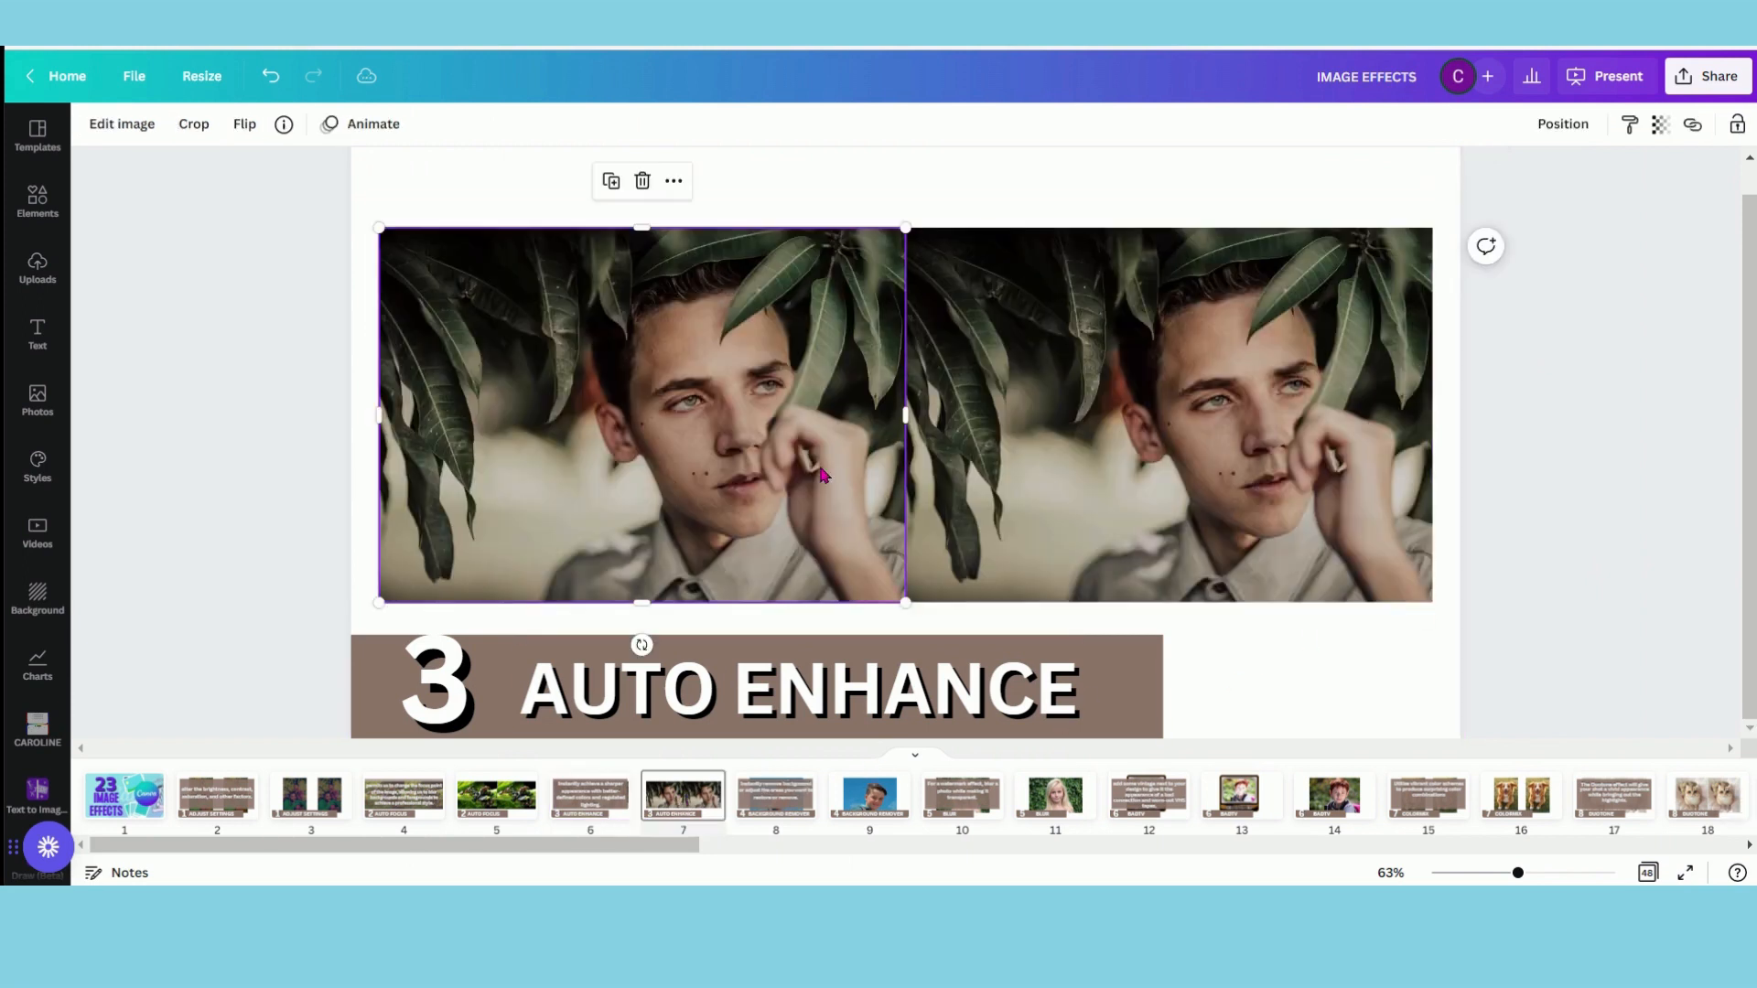
left_click(122, 124)
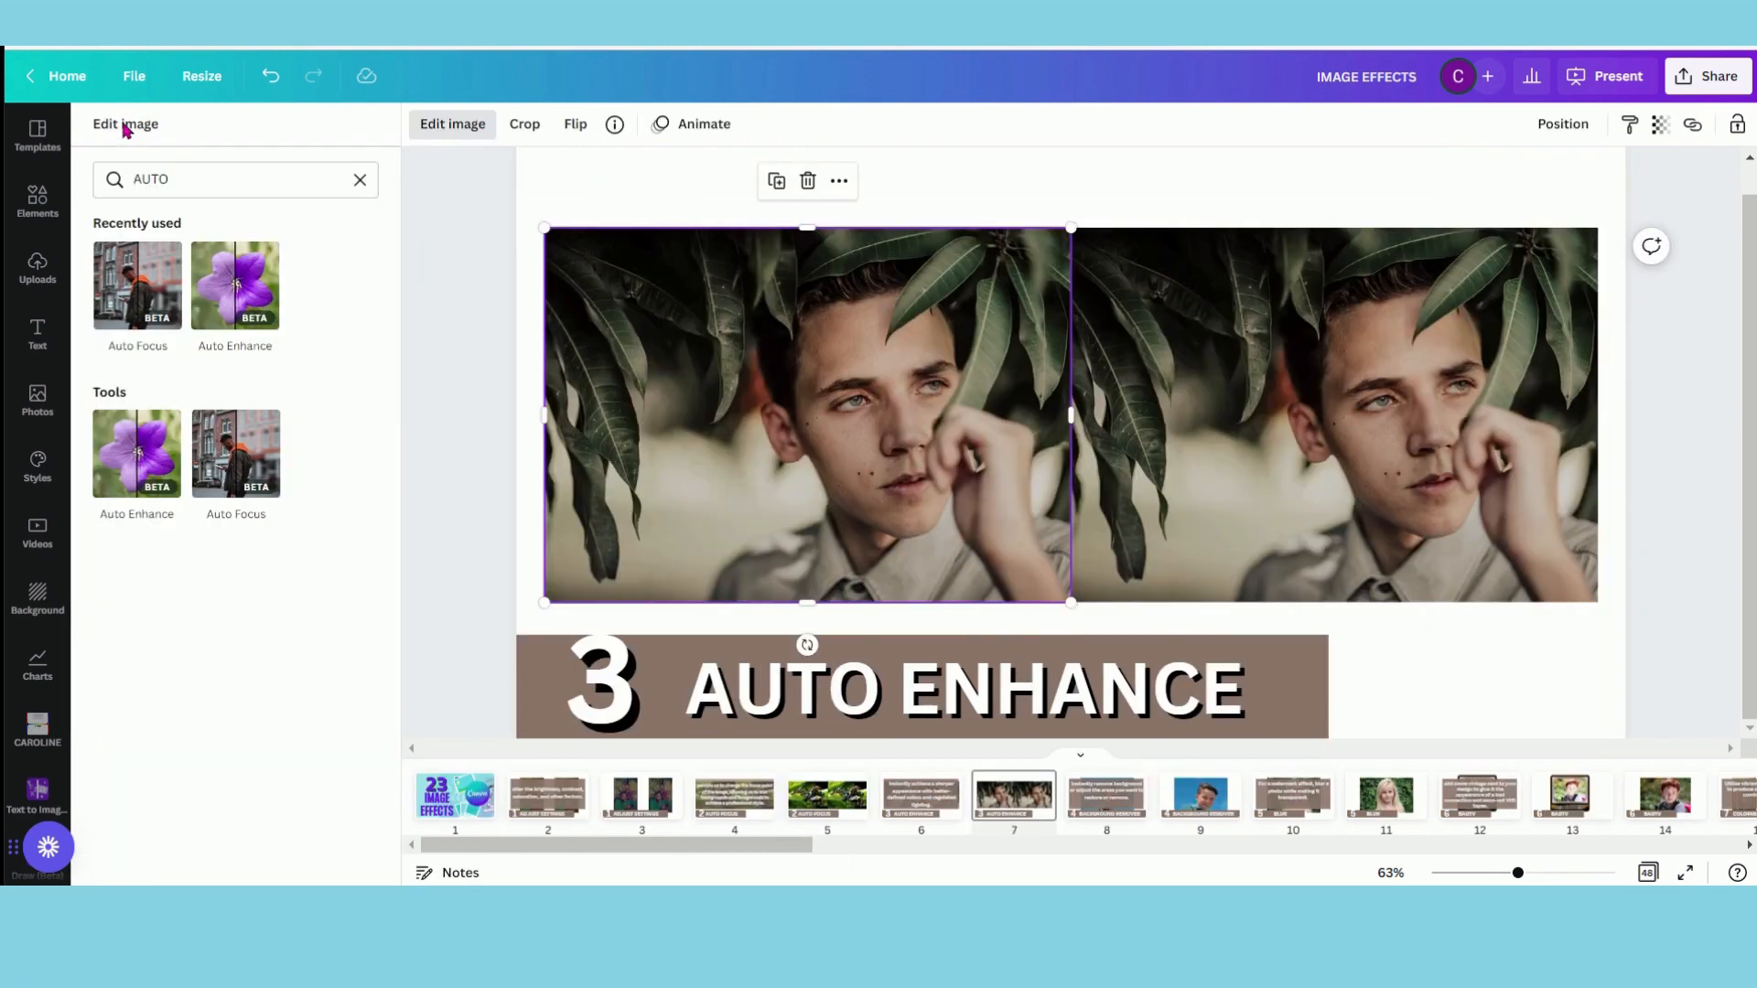
left_click(240, 284)
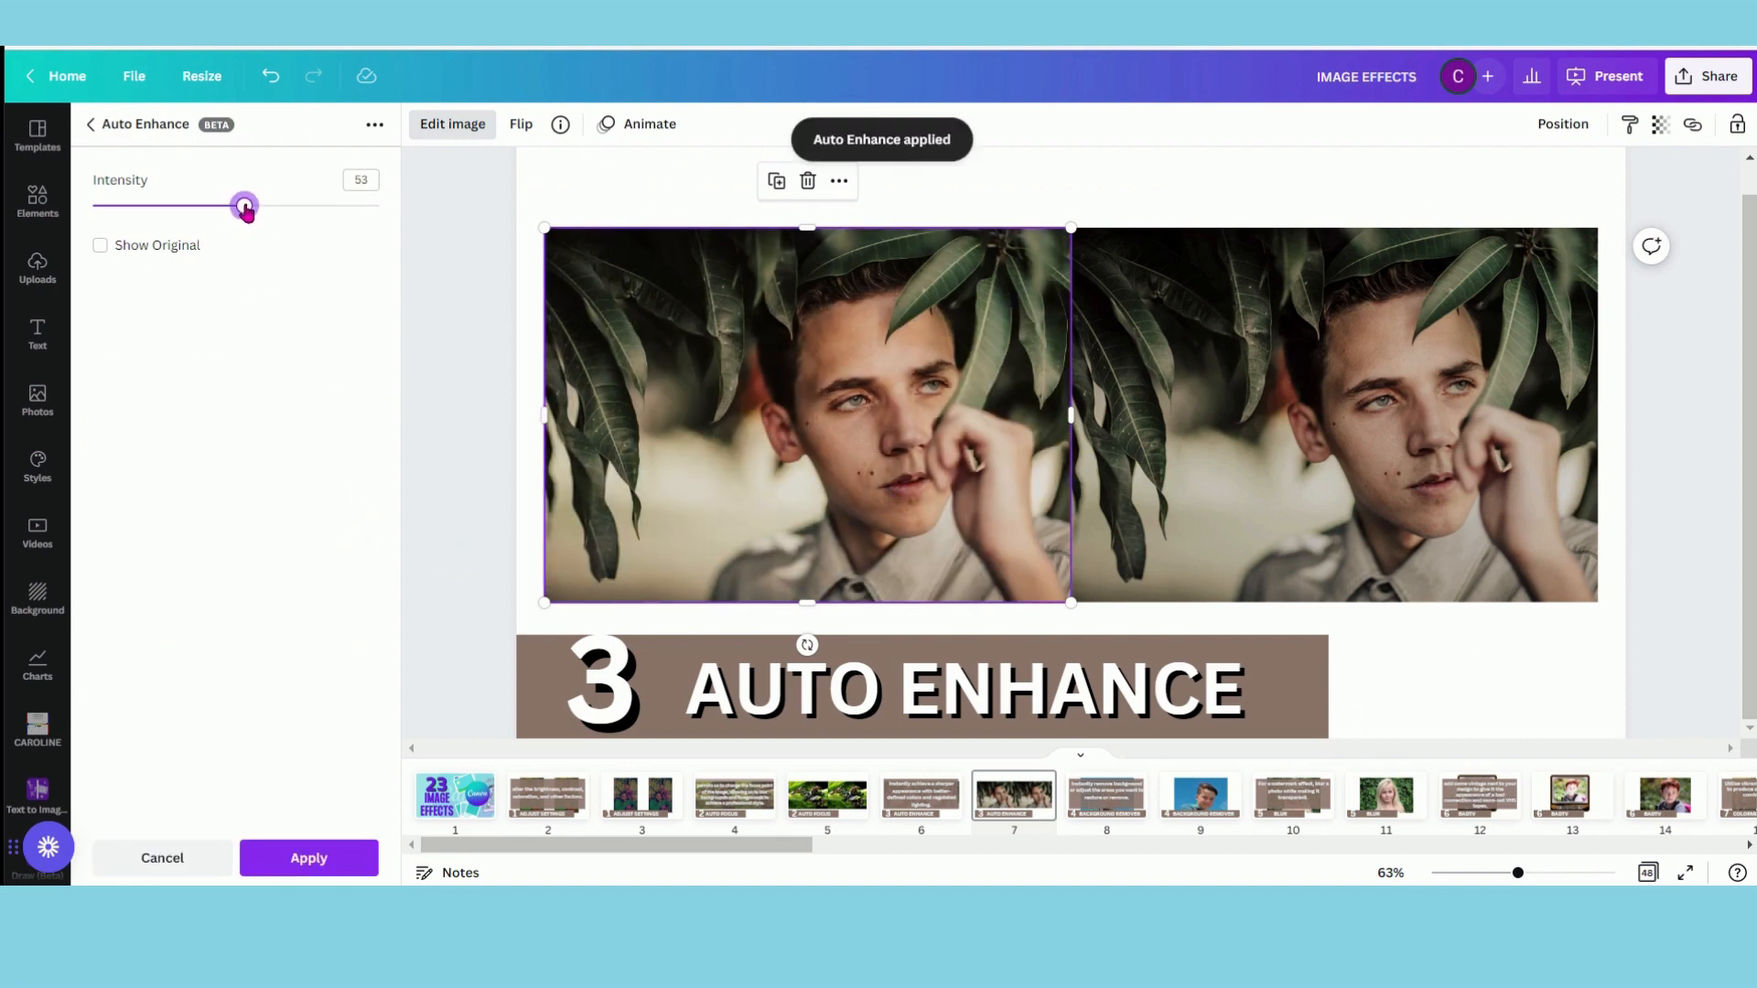
Raise the portrait's Auto Enhance intensity to 100 and briefly show the original image for comparison
left_click_drag(287, 211, 384, 207)
left_click(101, 247)
left_click(101, 247)
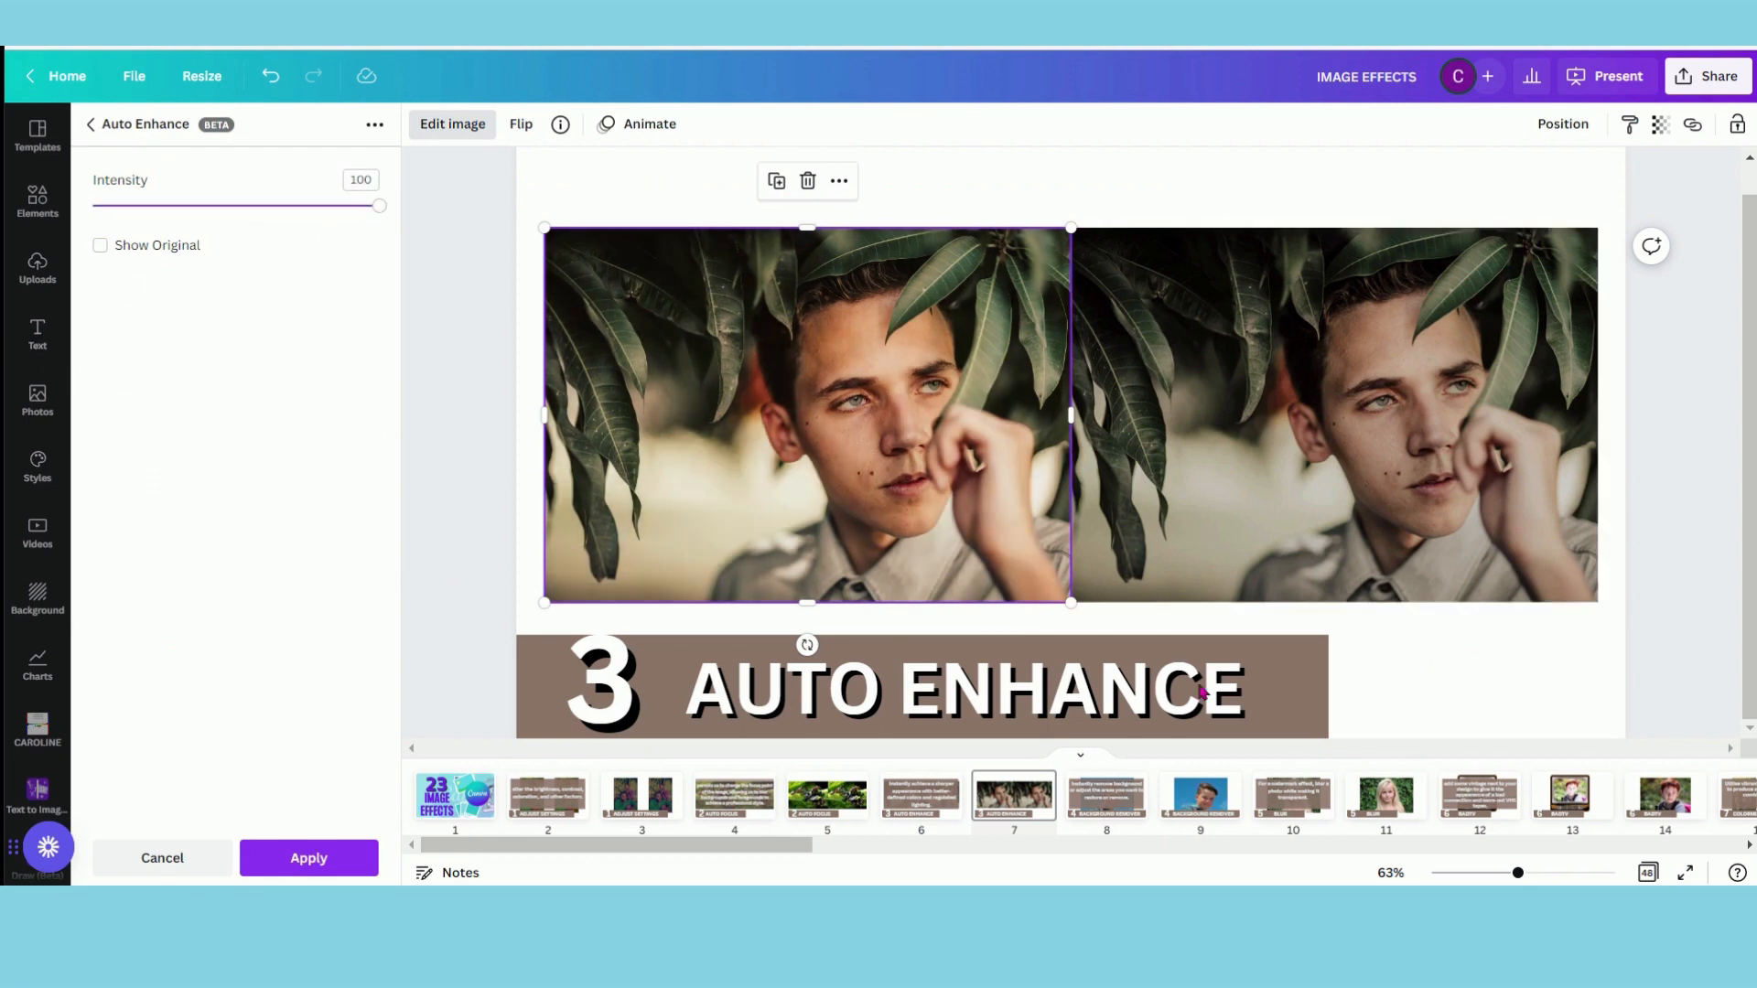
Search the image editing tools for "BACK" and remove the background from the boy's photo on page 9
scroll(833, 851, "right", 3)
left_click(851, 817)
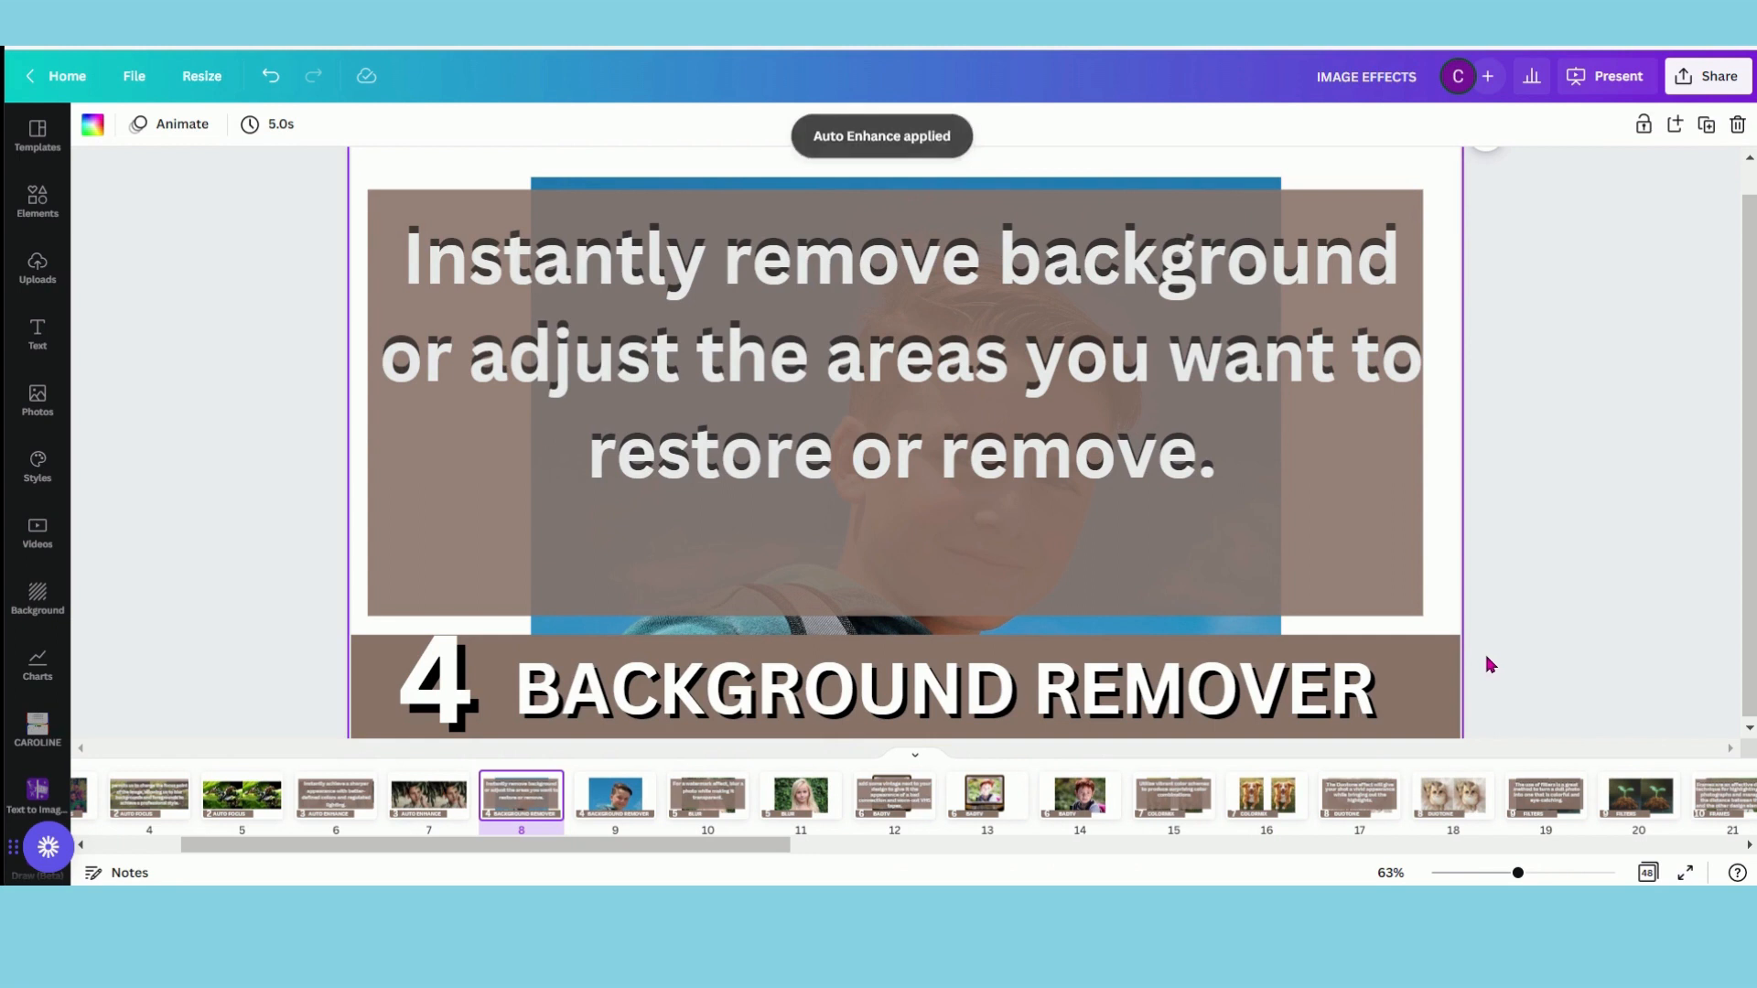
left_click(618, 810)
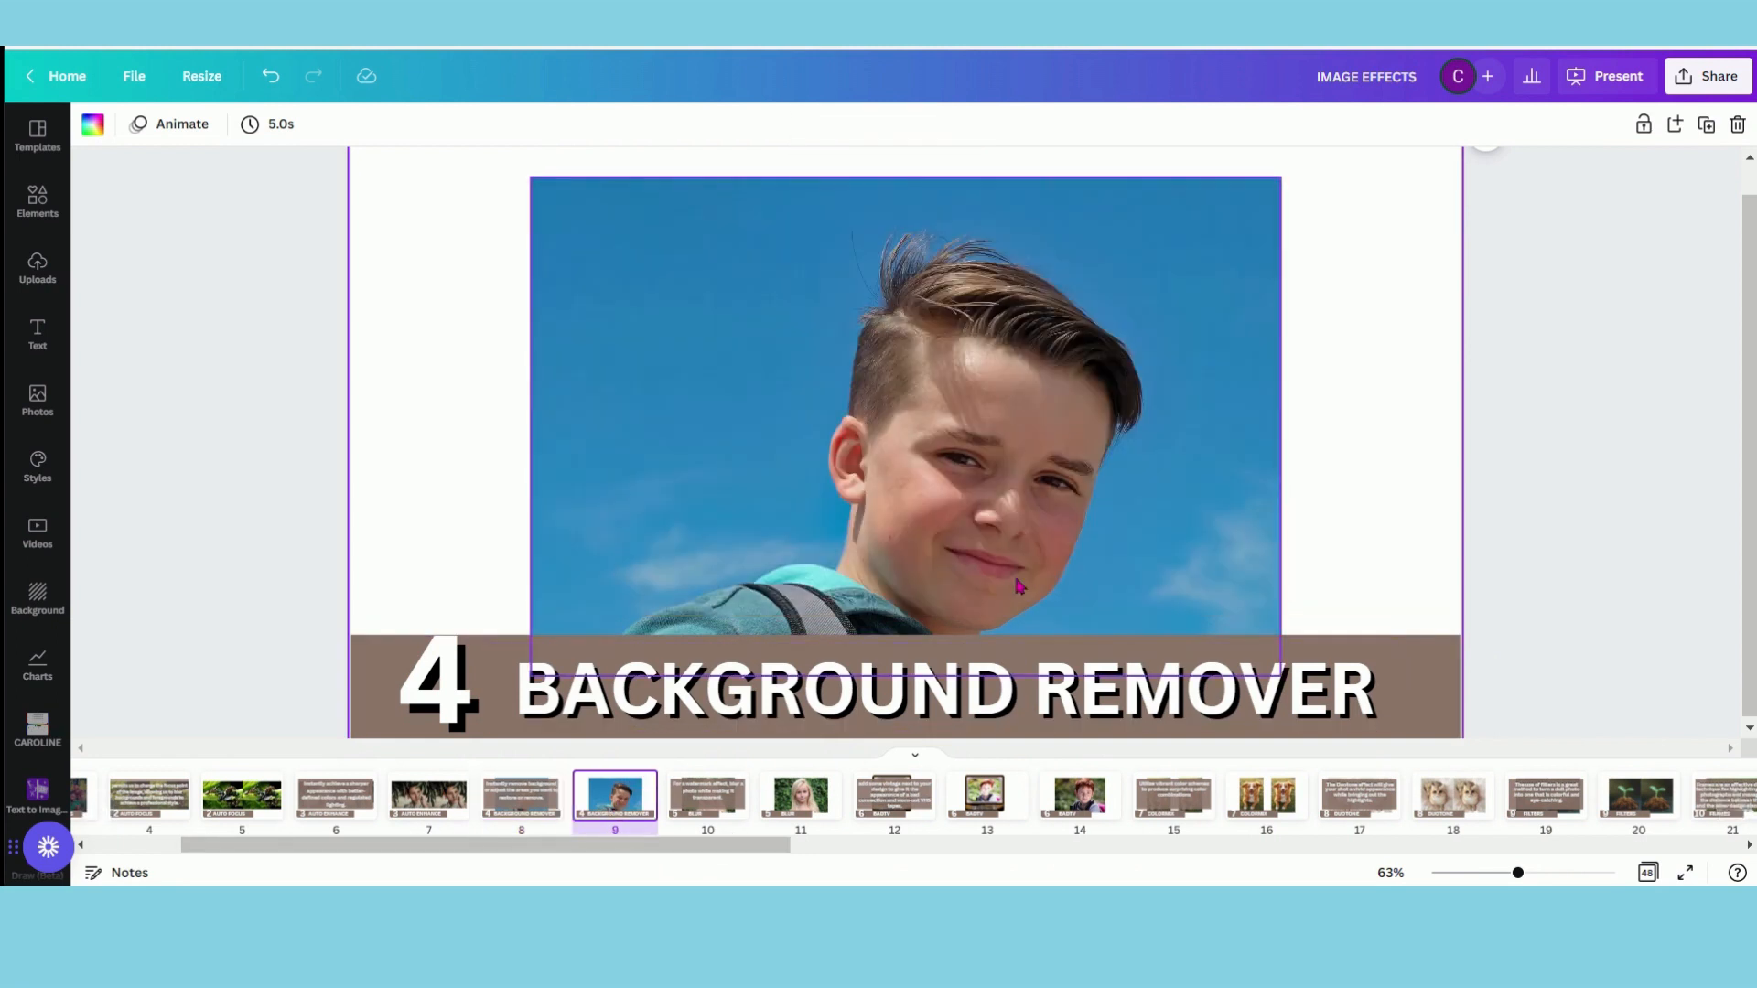
left_click(806, 376)
left_click(121, 125)
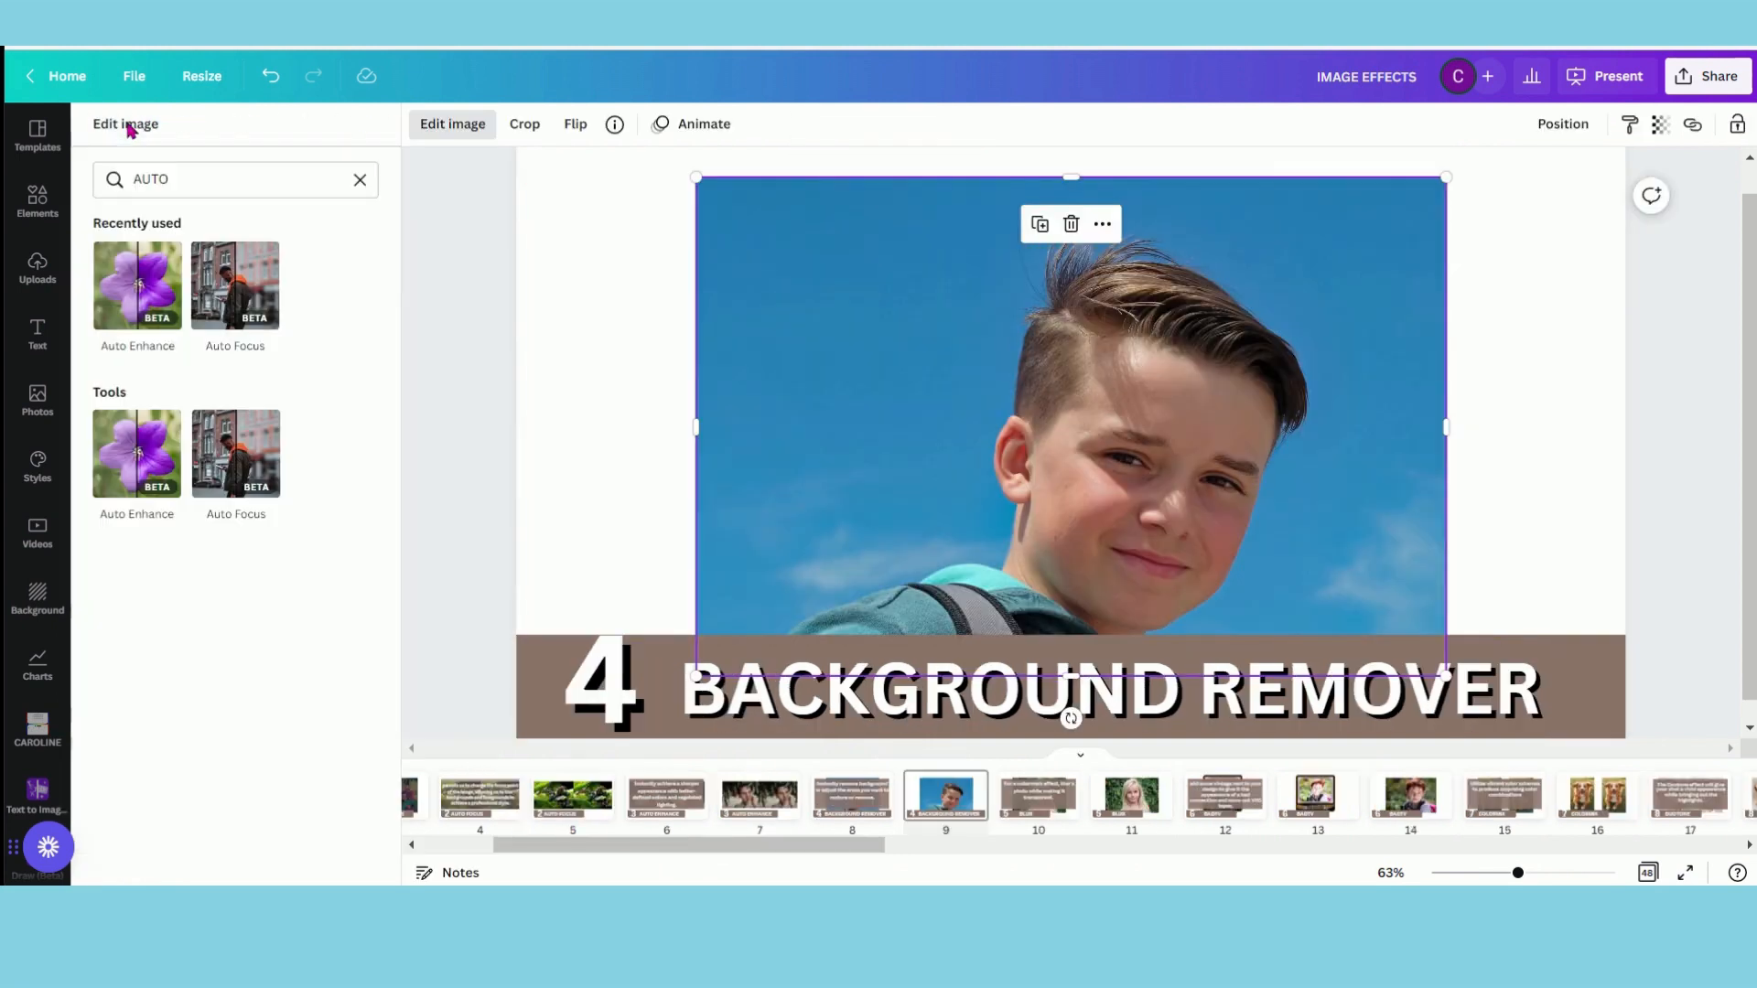
double_click(151, 180)
type("BACK")
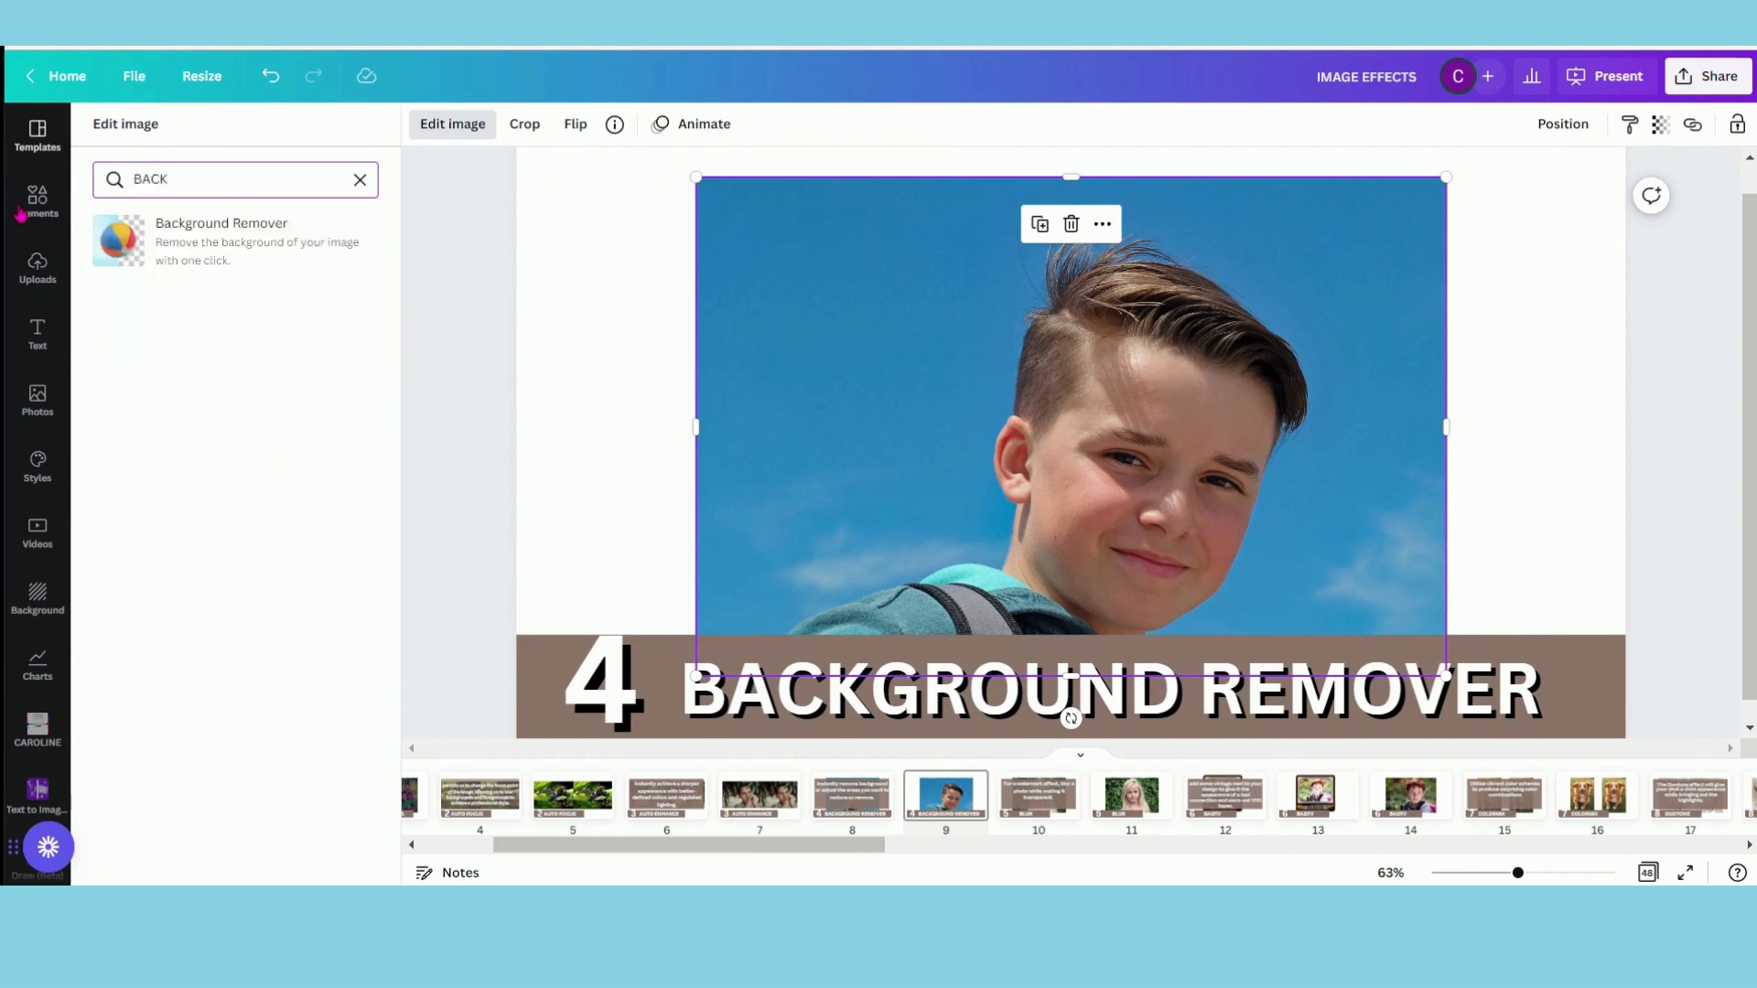
left_click(241, 227)
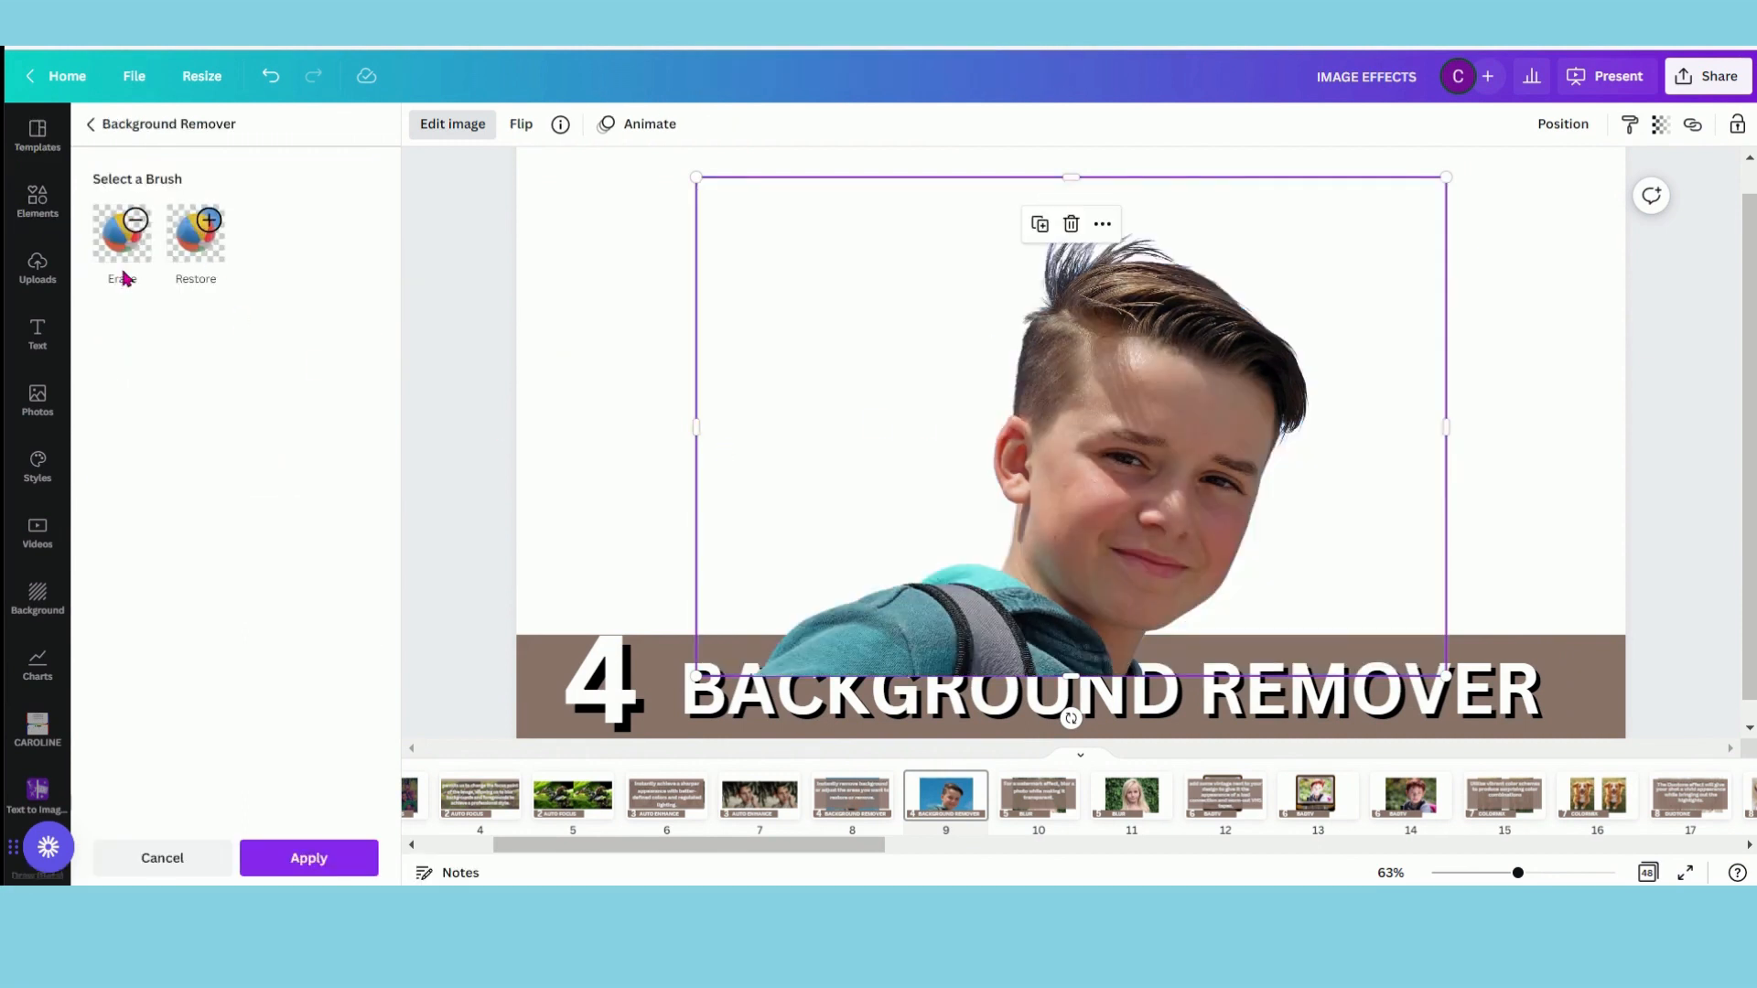
Brush parts of the removed sky back in with the Restore brush, enlarging it to 66, and compare with the original image
left_click(195, 233)
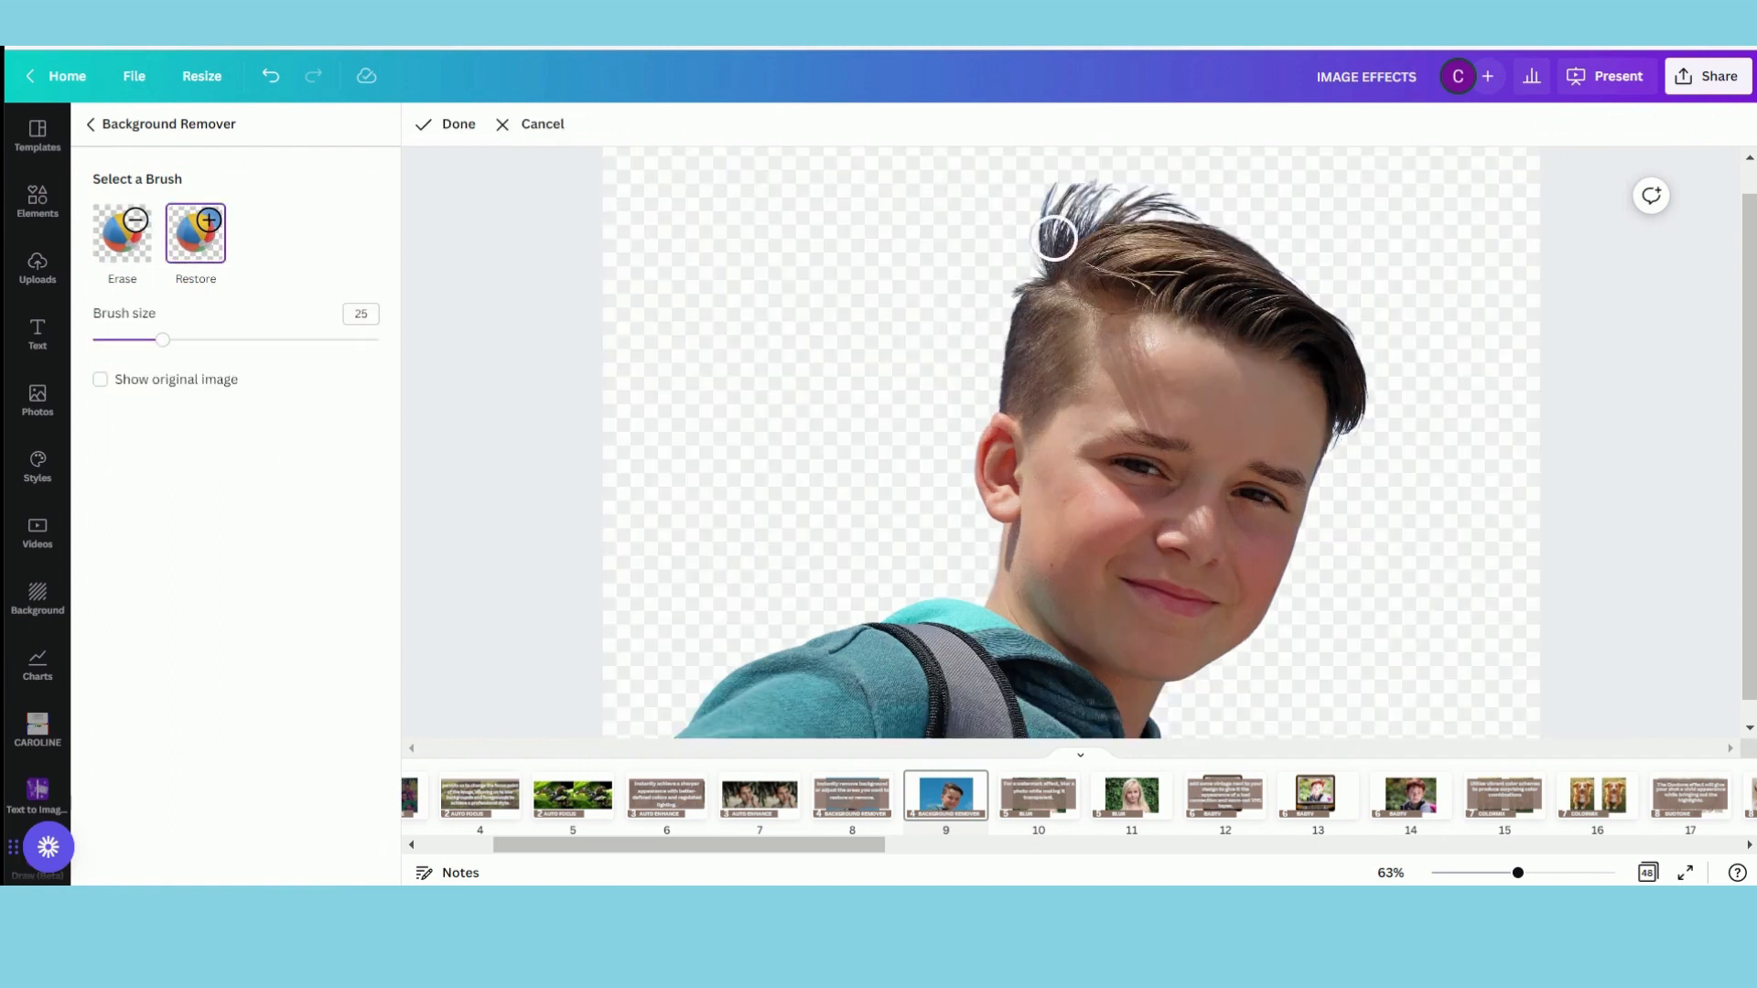
mouse_move(605, 243)
left_mouse_down()
mouse_move(763, 265)
mouse_move(665, 335)
mouse_move(678, 295)
mouse_move(771, 388)
mouse_move(834, 533)
mouse_move(912, 414)
mouse_move(901, 338)
left_mouse_up()
left_click_drag(165, 340, 281, 340)
left_click_drag(696, 251, 841, 311)
left_click(117, 384)
left_click(117, 384)
left_click(116, 384)
left_click(116, 384)
Erase the restored sky areas beside the boy with the Erase brush and finish the brush edit
left_click(122, 233)
mouse_move(657, 235)
left_mouse_down()
mouse_move(852, 240)
mouse_move(935, 279)
mouse_move(905, 470)
mouse_move(819, 364)
mouse_move(744, 412)
mouse_move(667, 383)
mouse_move(623, 322)
mouse_move(745, 392)
left_mouse_up()
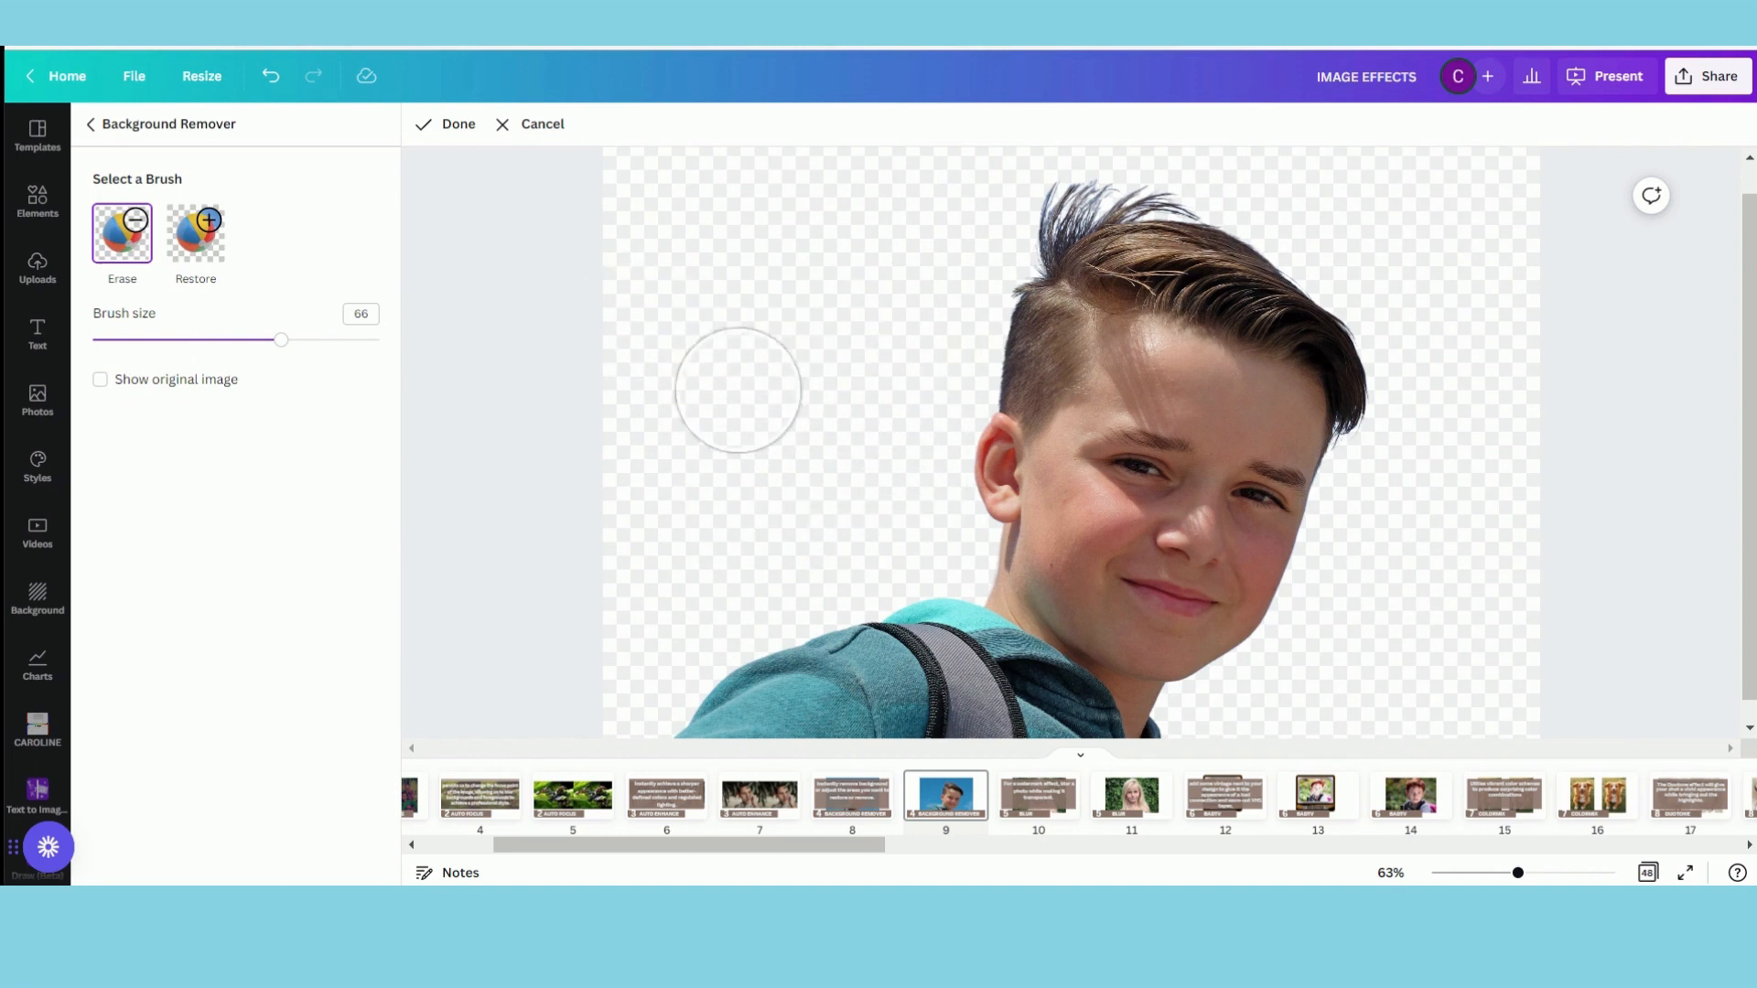
left_click(459, 123)
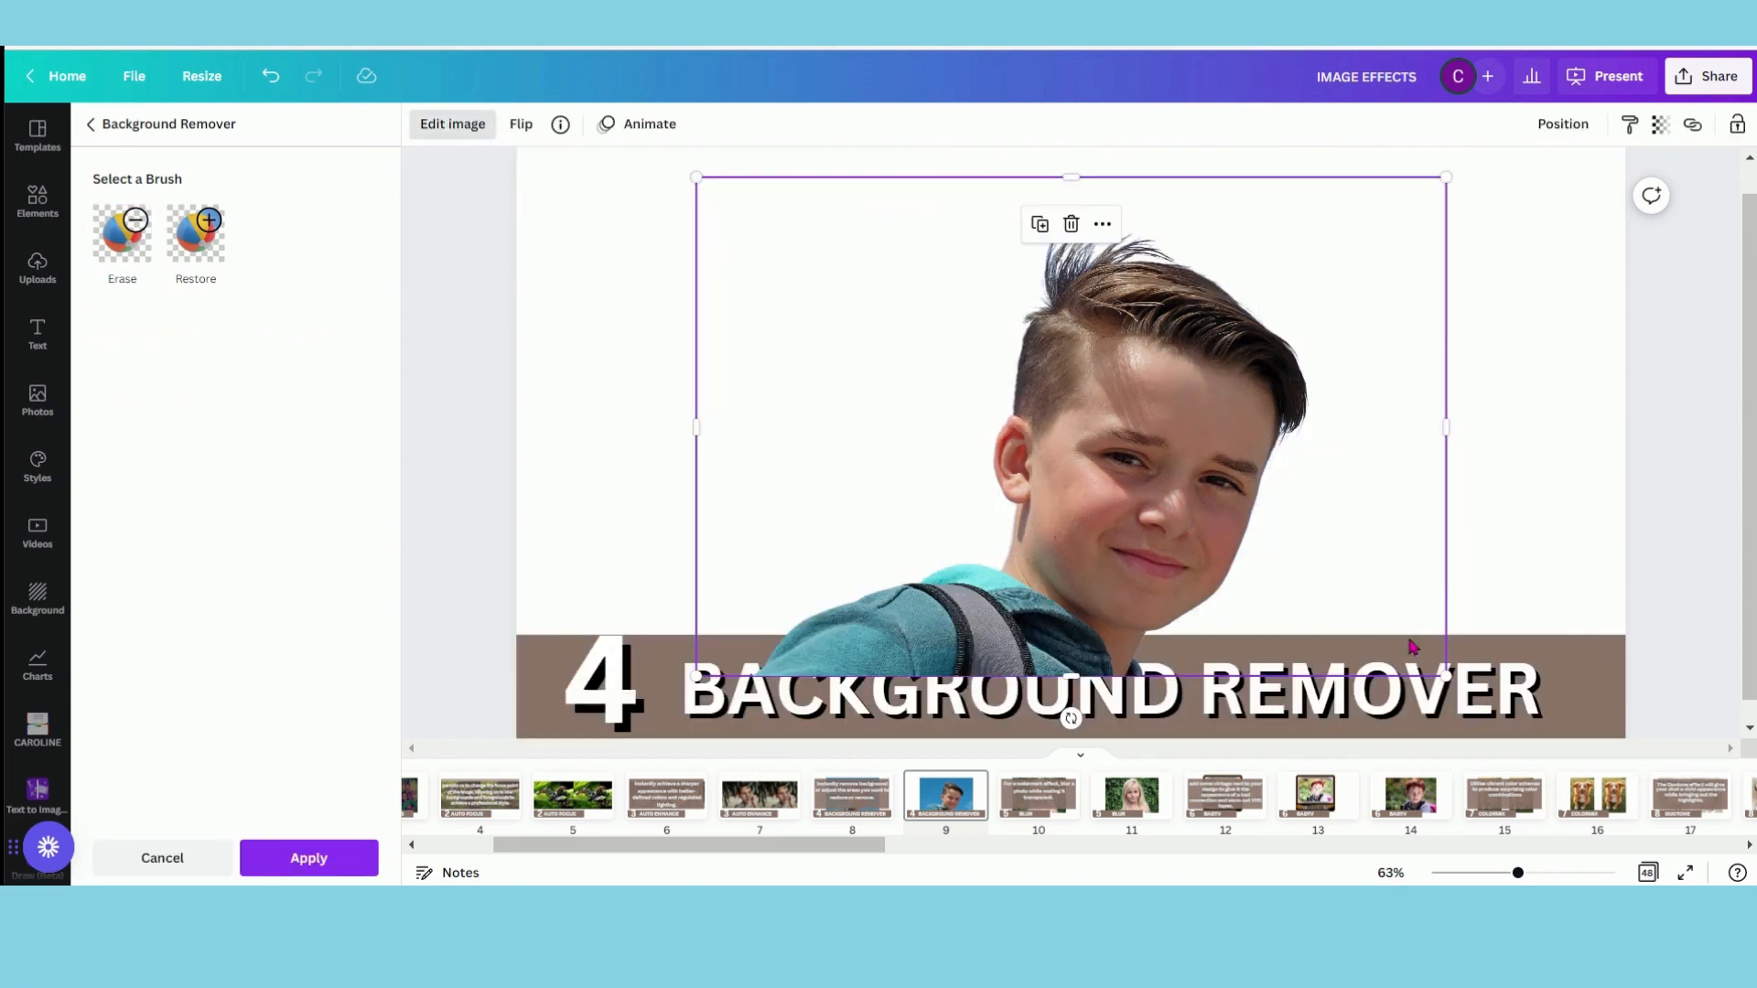
Go past the Blur intro to page 11, search the girl's photo editing tools for "BLUR" and open the Blur effect
left_click(1043, 813)
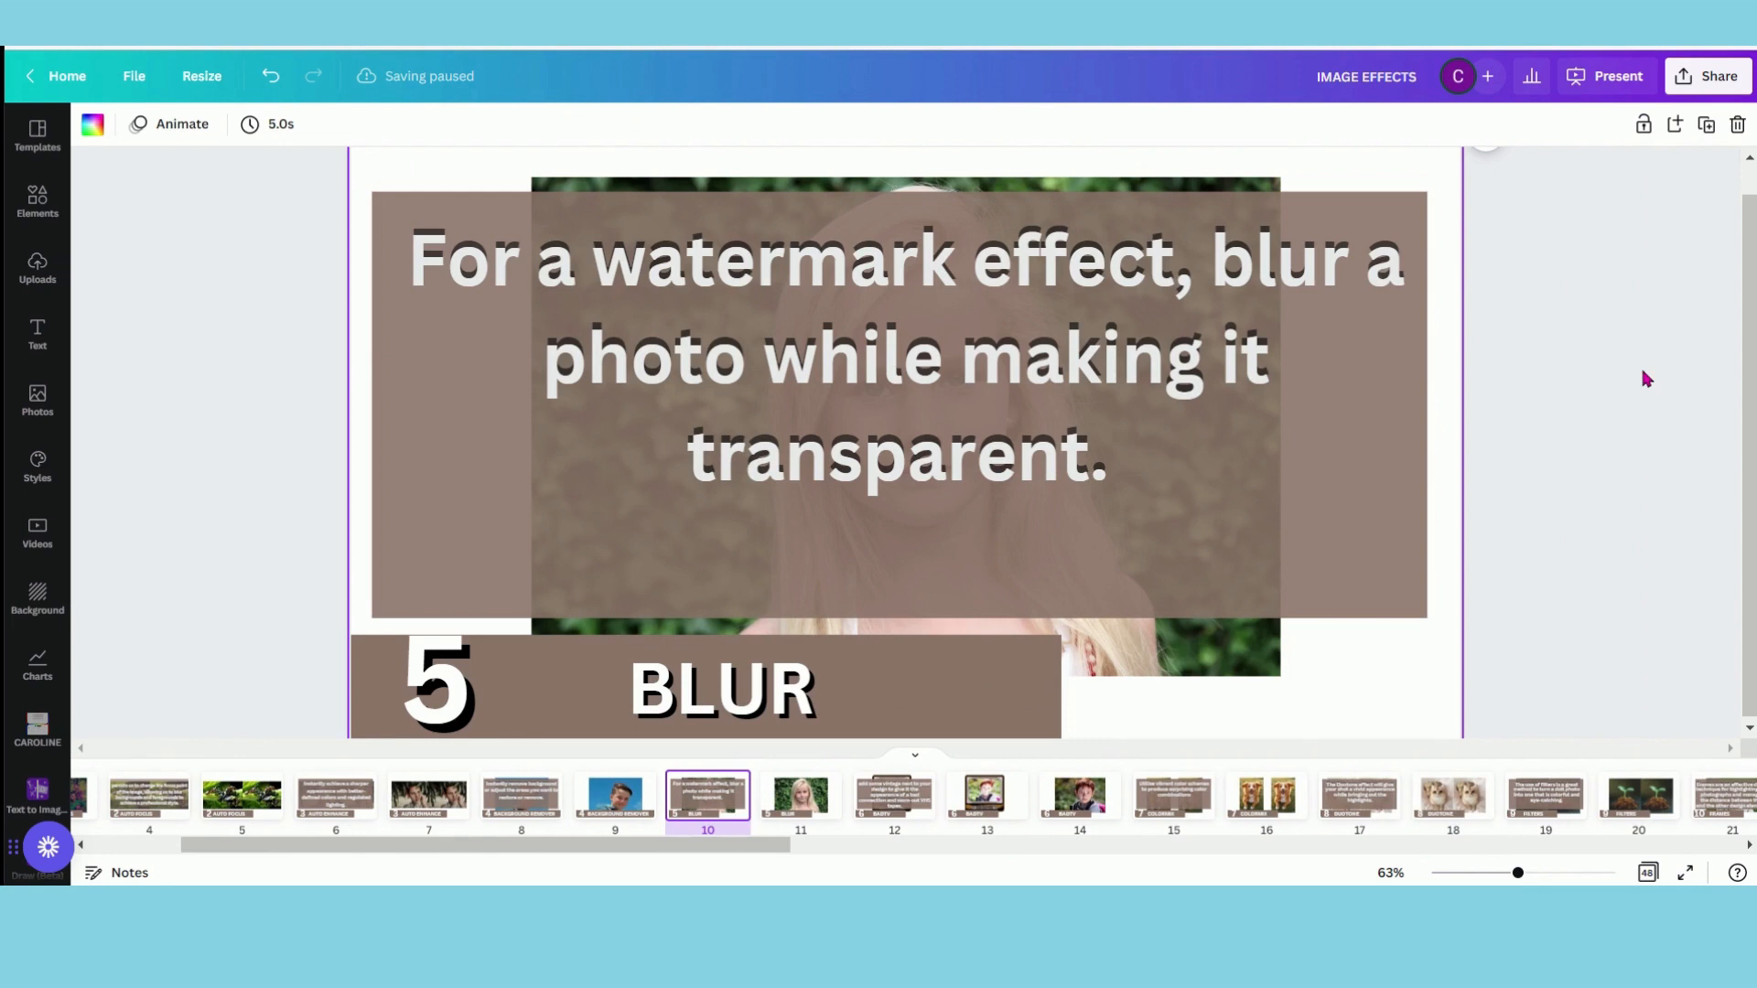
left_click(804, 796)
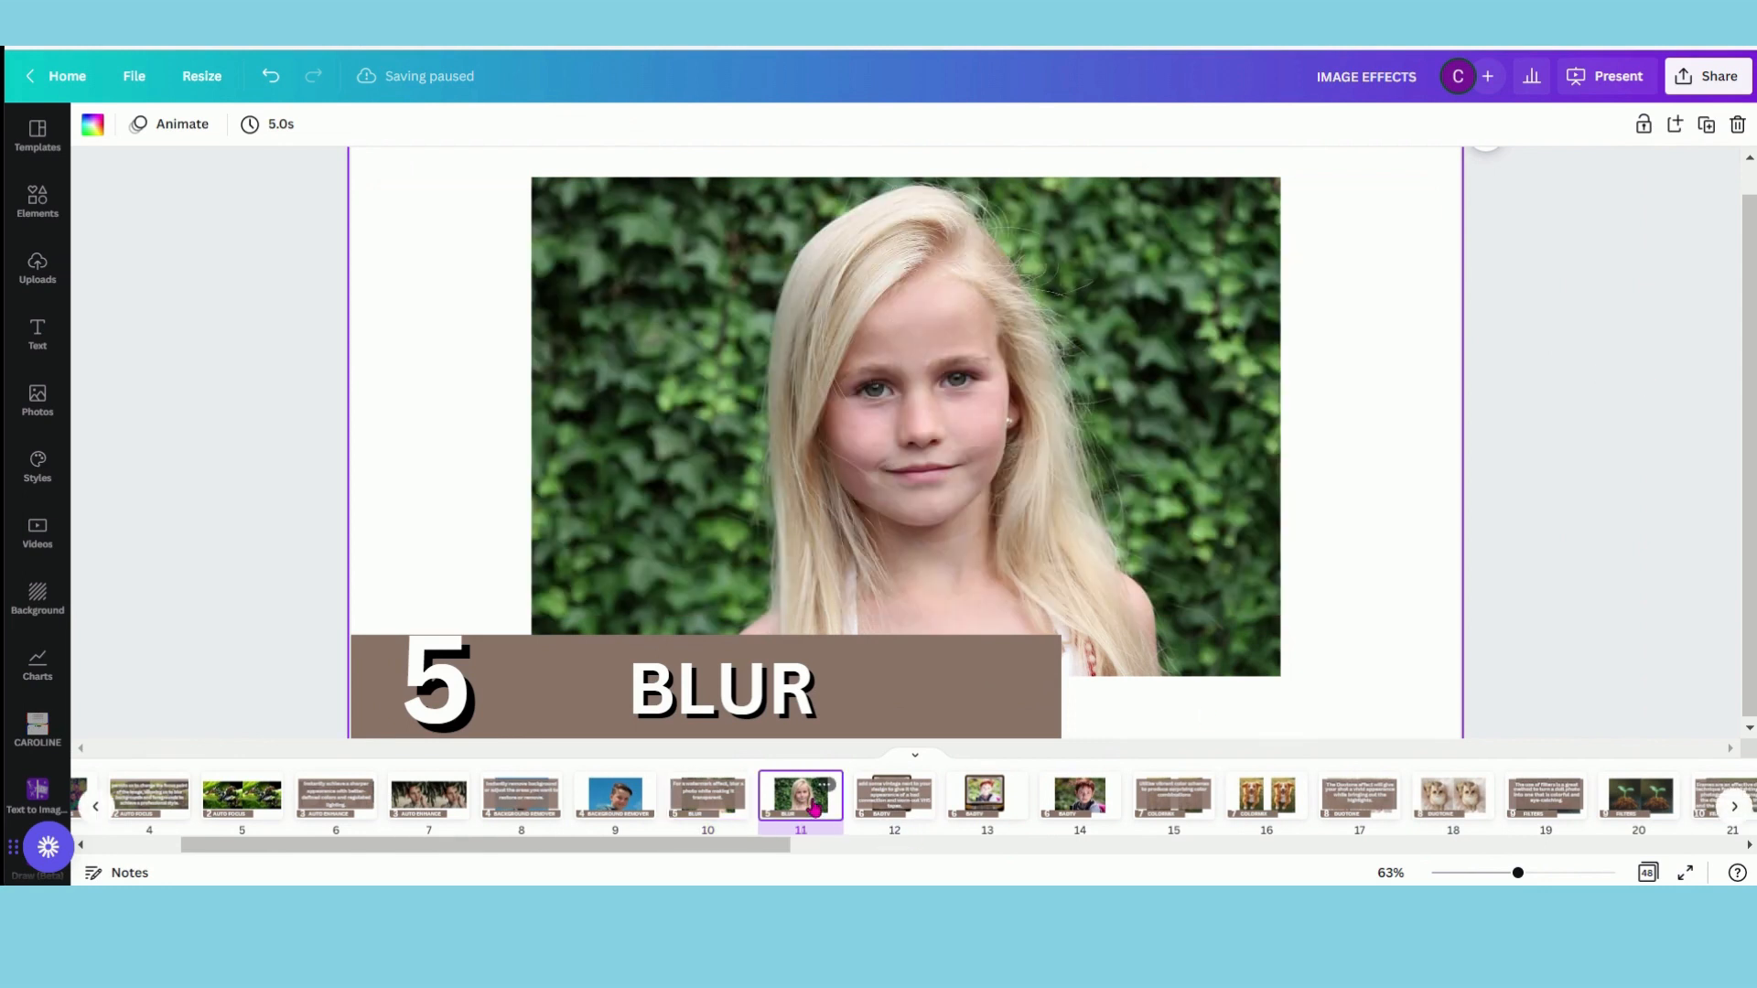
left_click(817, 400)
left_click(108, 125)
double_click(163, 179)
type("BLUR")
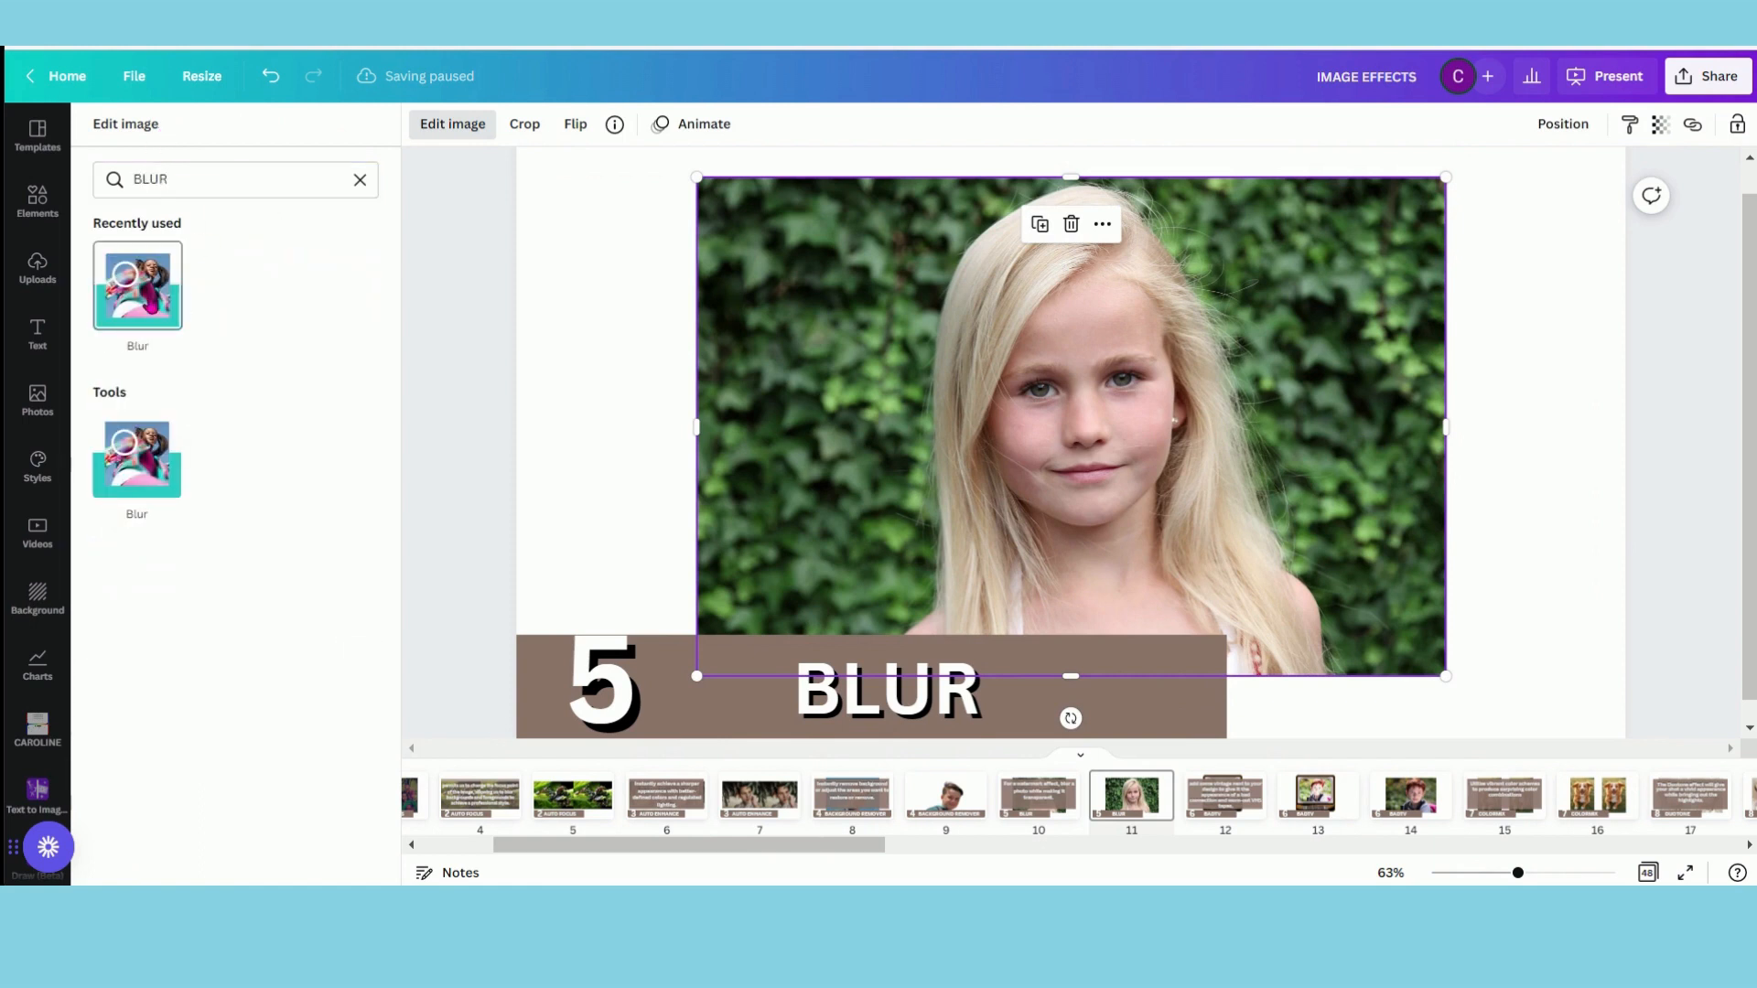
left_click(154, 294)
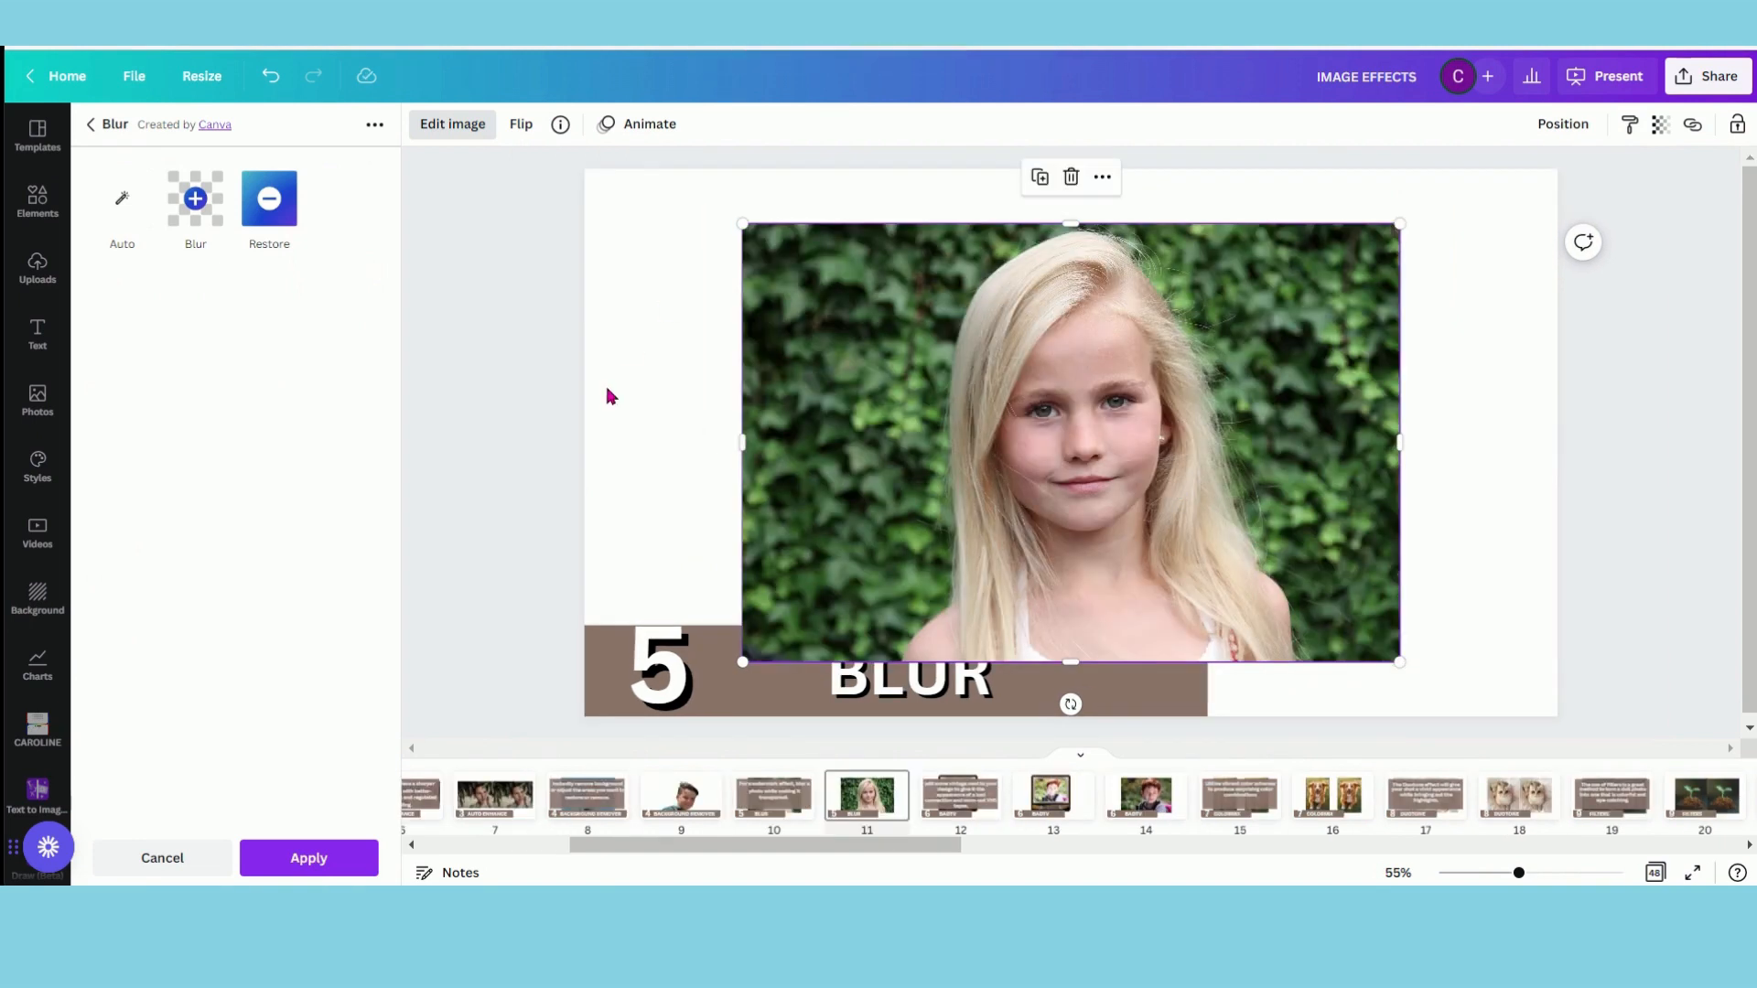
Blur the whole portrait automatically at intensity 23 and restore the girl's sharpness with the Restore brush, leaving the background blurred
left_click(121, 205)
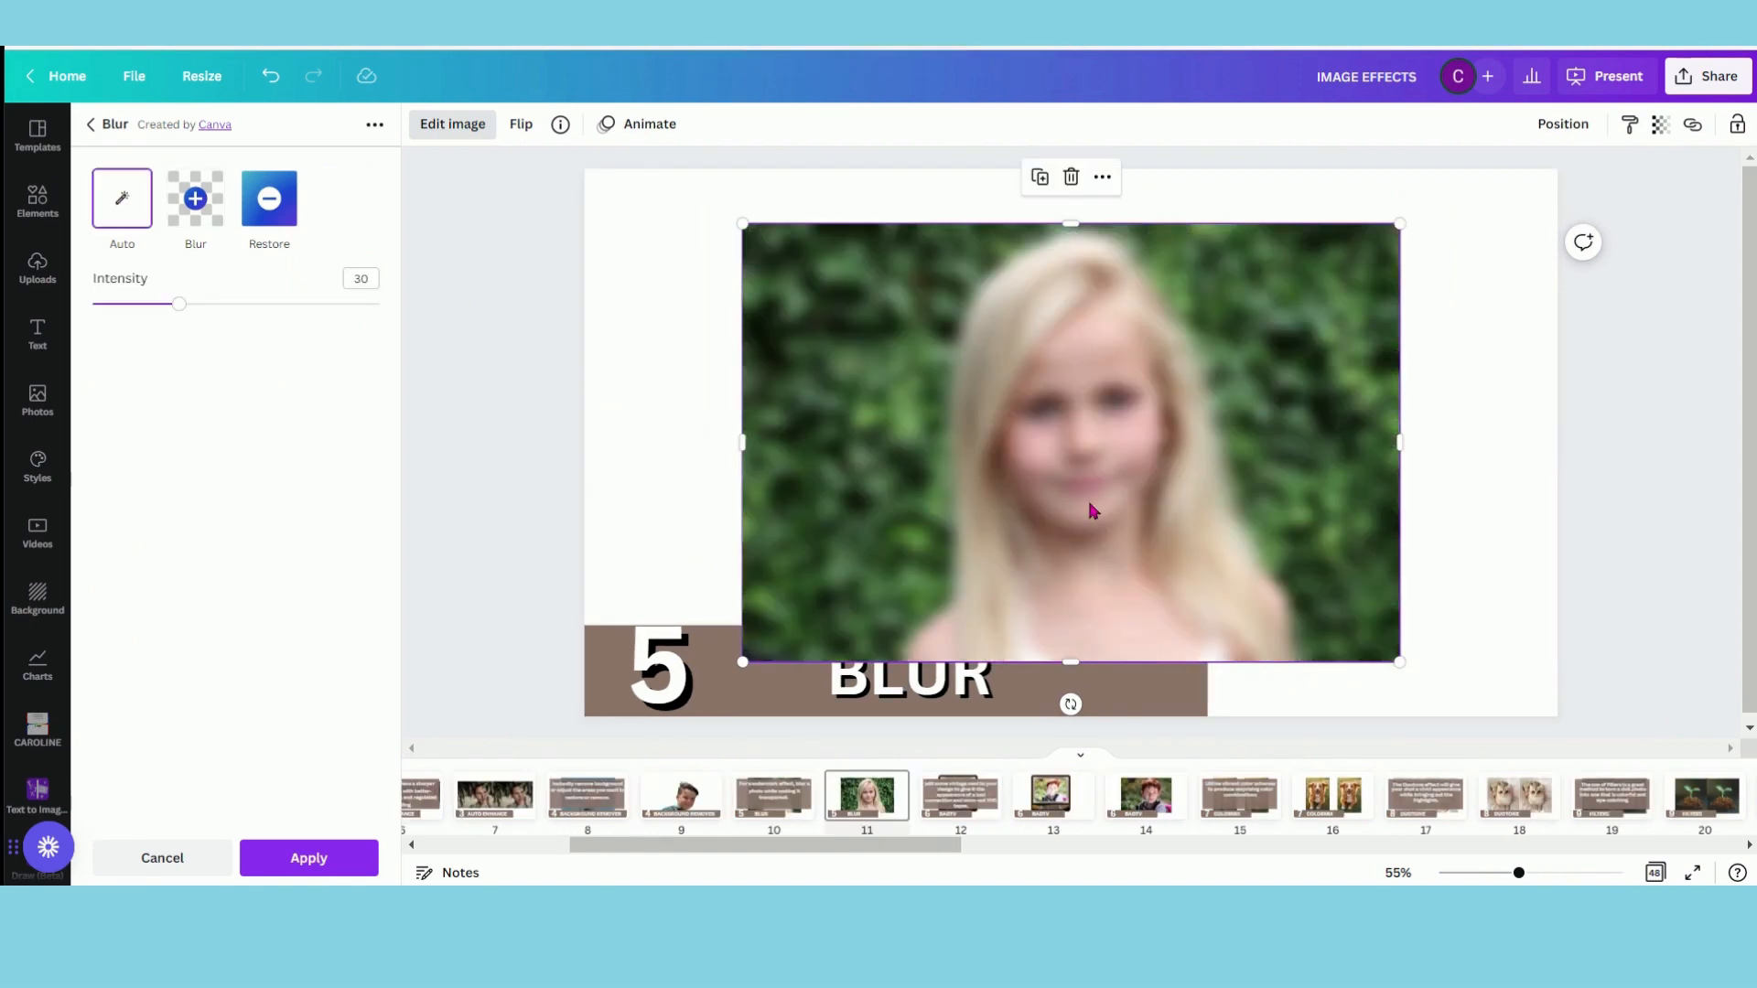
left_click_drag(223, 311, 158, 307)
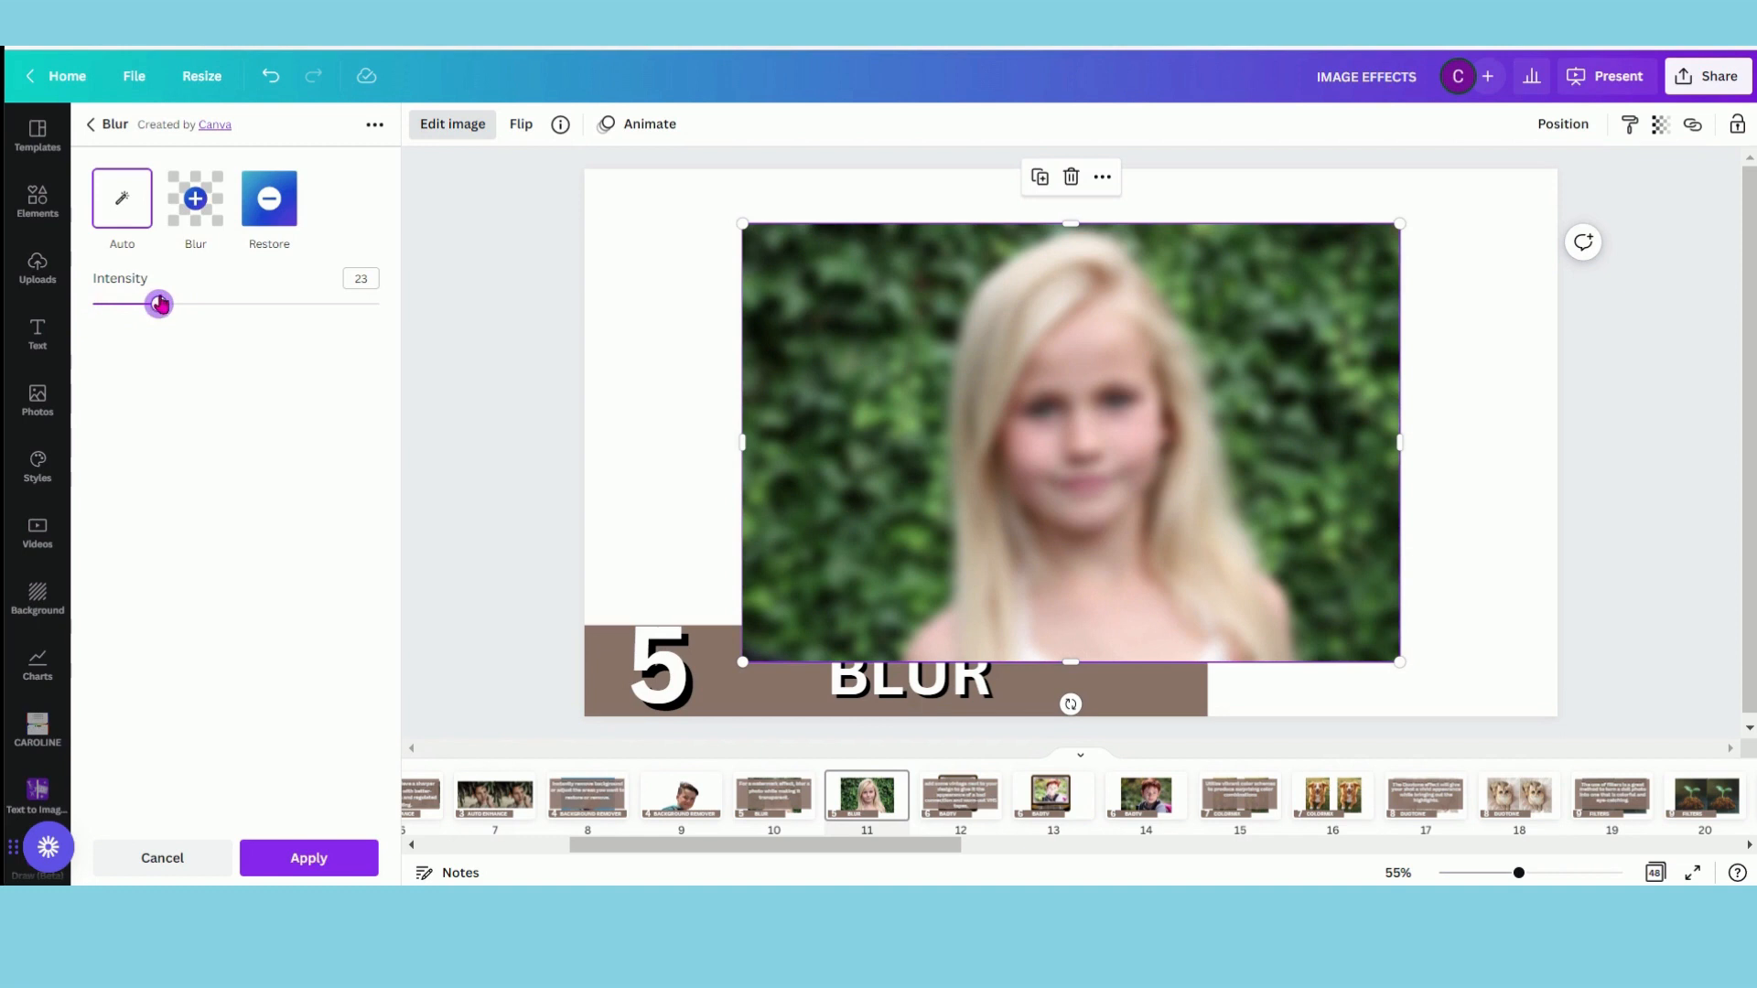
left_click(265, 213)
mouse_move(1098, 434)
left_mouse_down()
mouse_move(1076, 251)
mouse_move(1035, 236)
mouse_move(974, 302)
mouse_move(943, 688)
mouse_move(884, 733)
mouse_move(1280, 703)
mouse_move(1292, 664)
mouse_move(1158, 306)
mouse_move(1097, 224)
mouse_move(1026, 400)
mouse_move(1002, 655)
mouse_move(1071, 494)
mouse_move(1060, 632)
mouse_move(1148, 433)
mouse_move(1170, 660)
mouse_move(1237, 678)
mouse_move(1157, 474)
mouse_move(1112, 315)
left_mouse_up()
left_click_drag(93, 303, 256, 303)
left_click(121, 404)
left_click(121, 404)
left_click(417, 134)
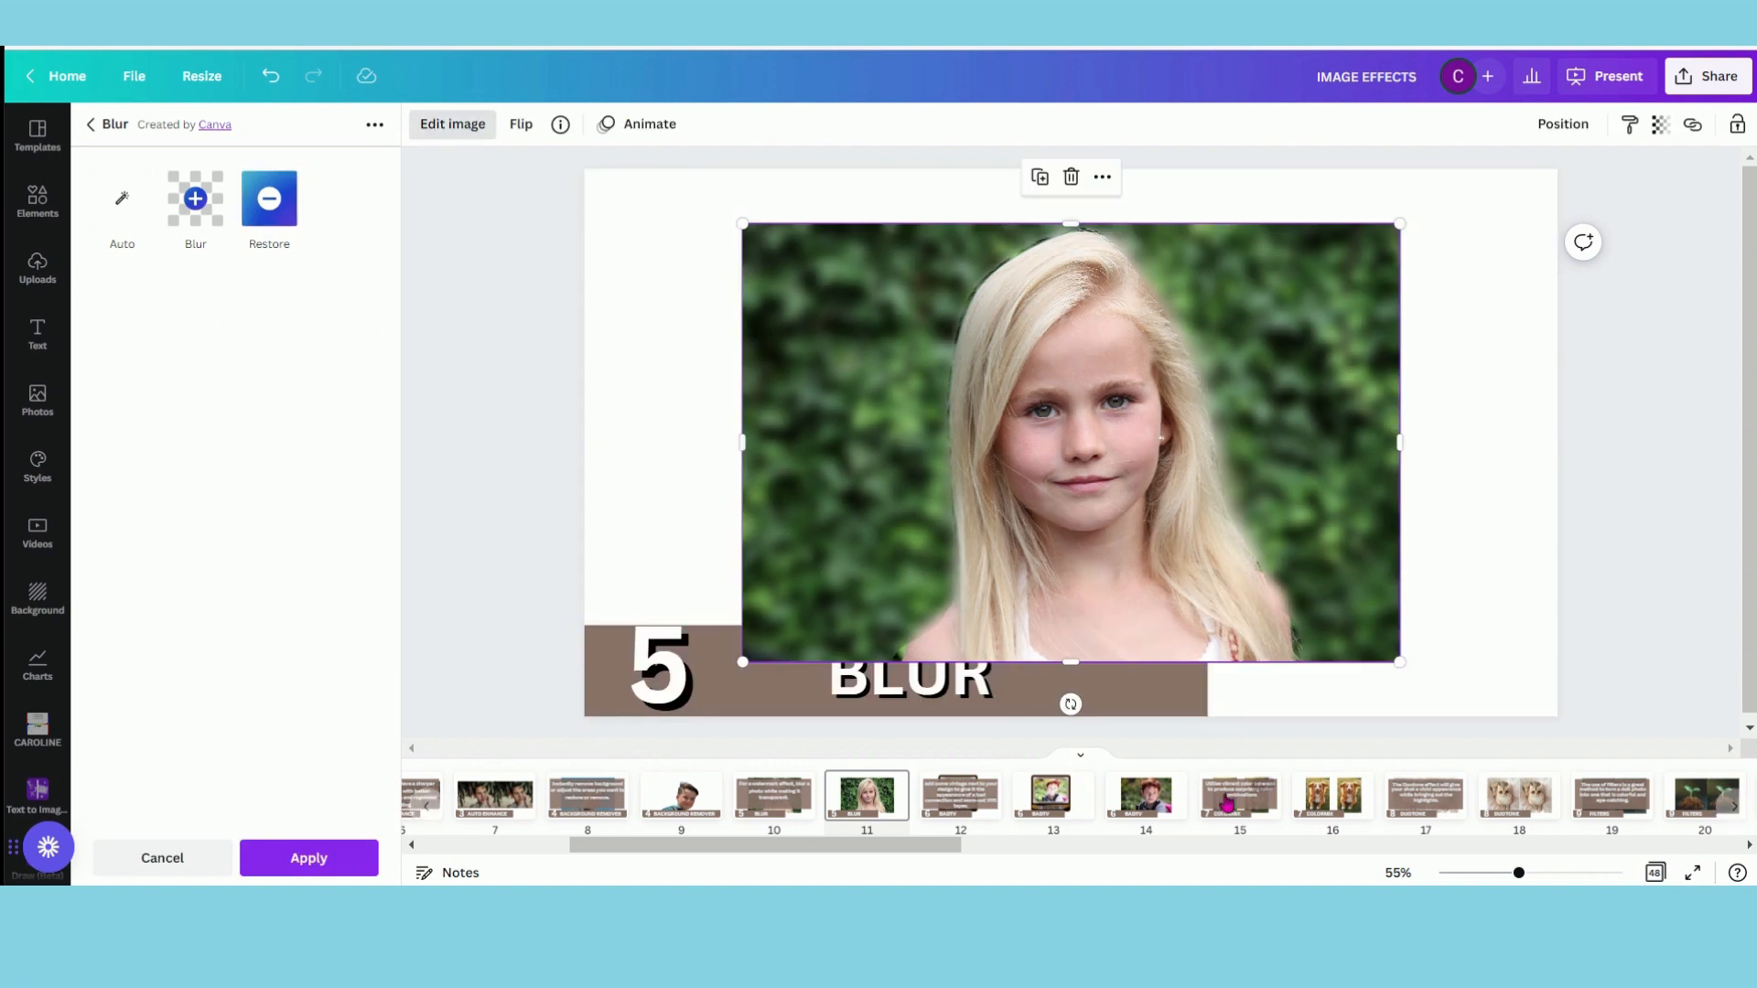
Show the BadTV pages 12 and 13, search the tools for "BAD" on page 14's boy photo and open the BadTV effect
left_click(961, 801)
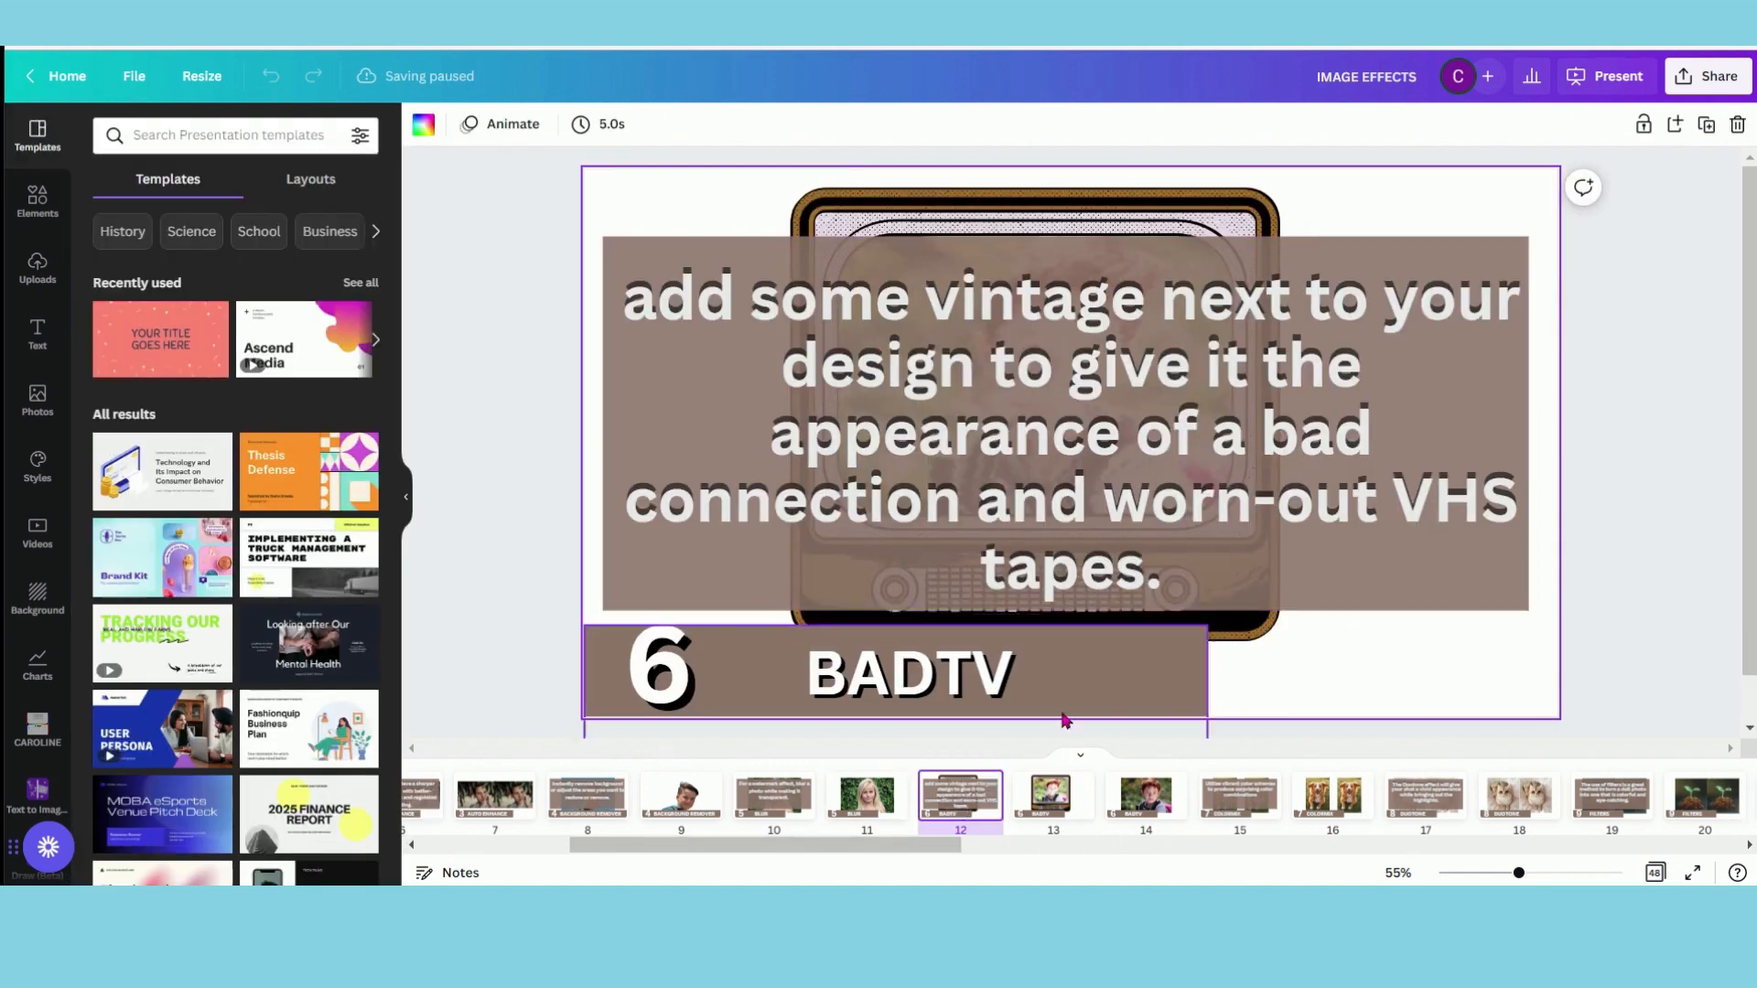
left_click(407, 499)
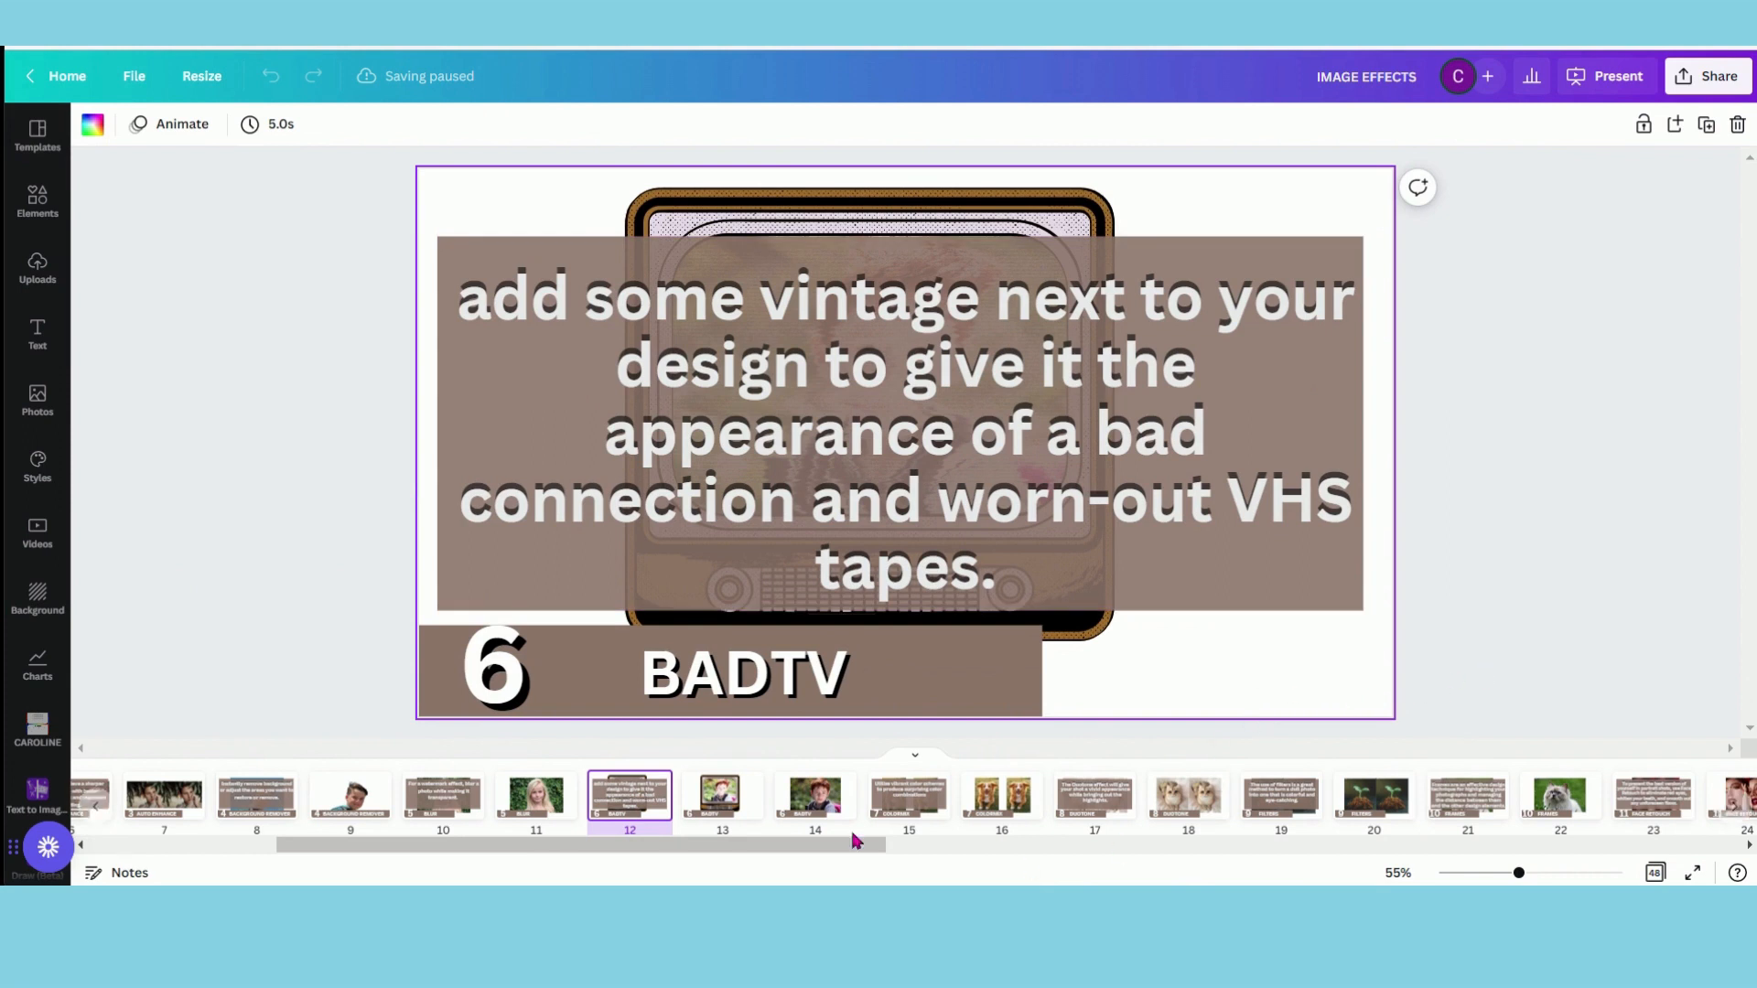
left_click(722, 805)
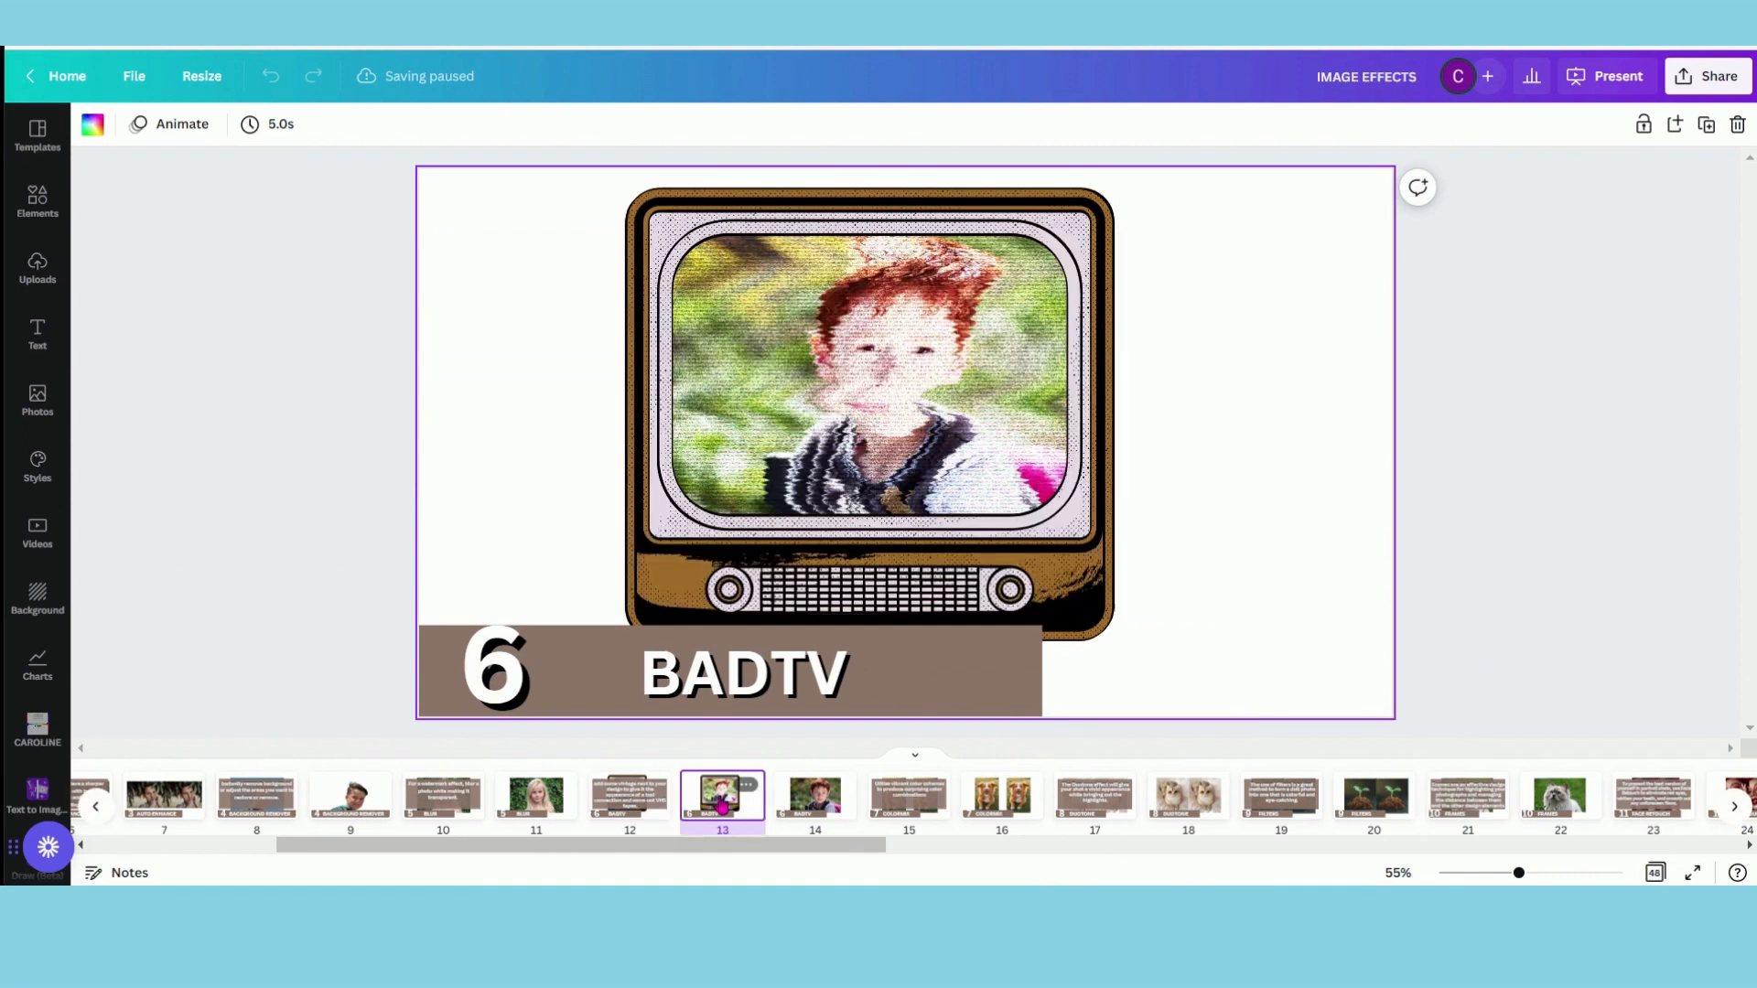
left_click(815, 796)
left_click(991, 387)
left_click(108, 126)
double_click(150, 179)
type("BAD")
left_click(147, 315)
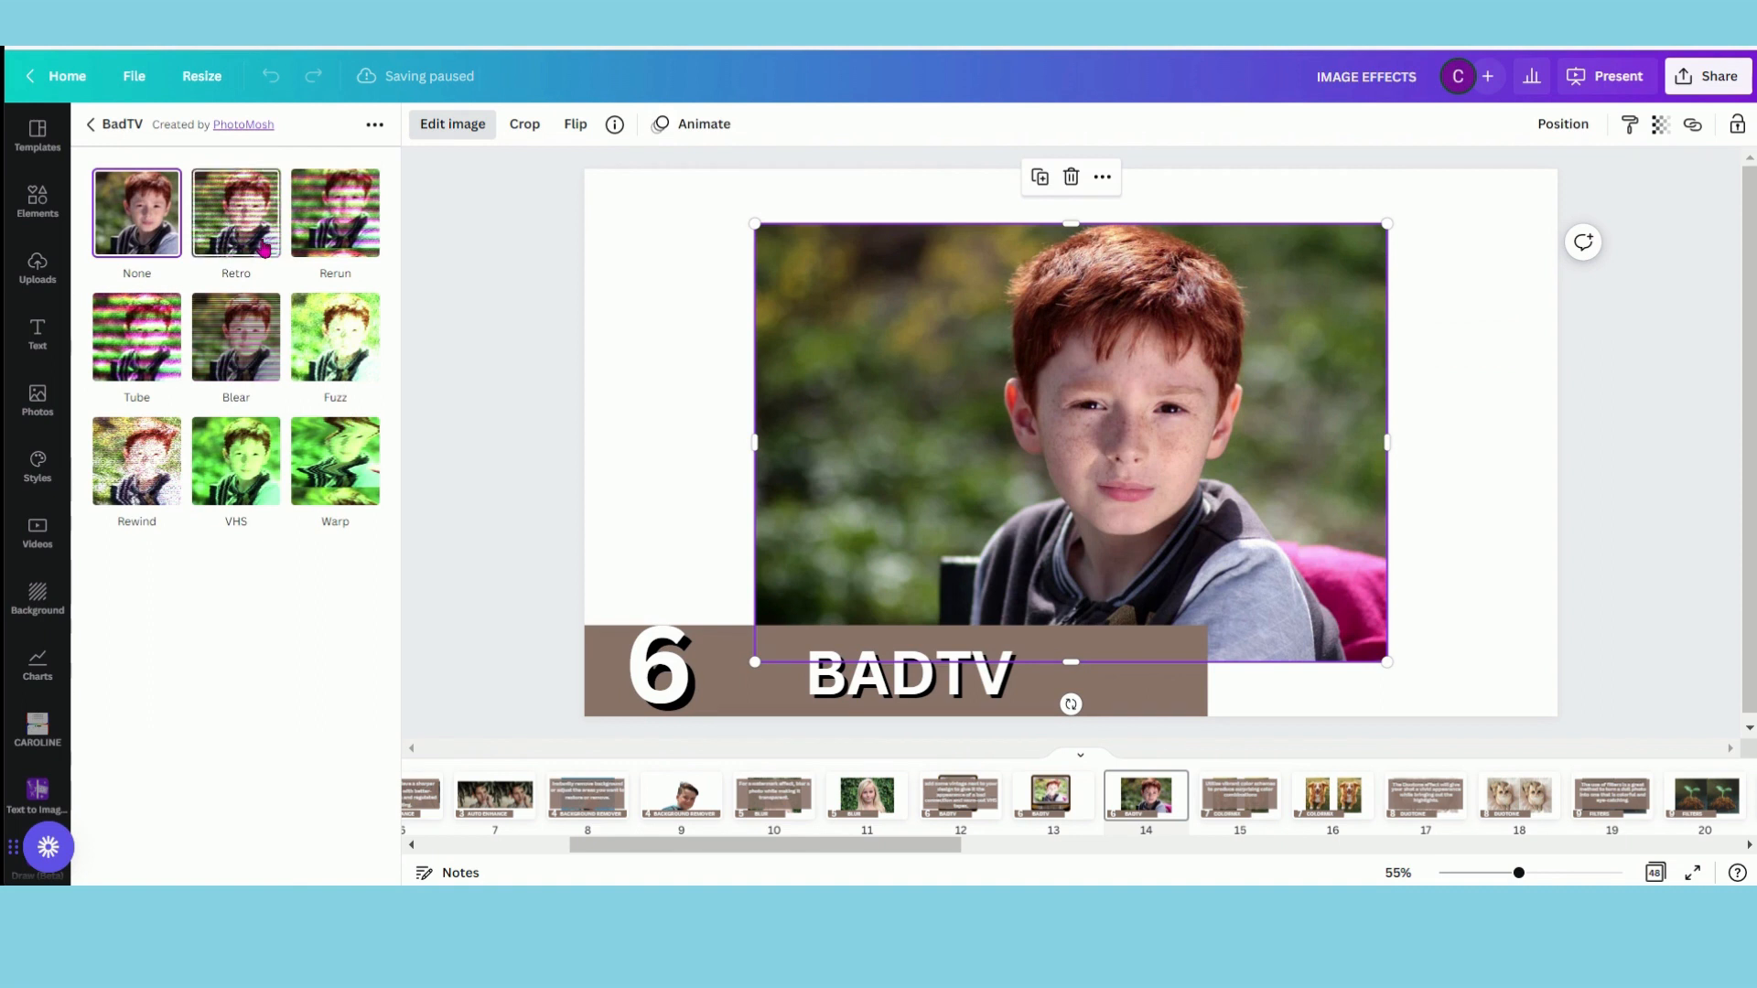
Try the Retro, Rerun, Blear, Tube, Rewind and VHS styles of BadTV on the boy's photo
left_click(261, 249)
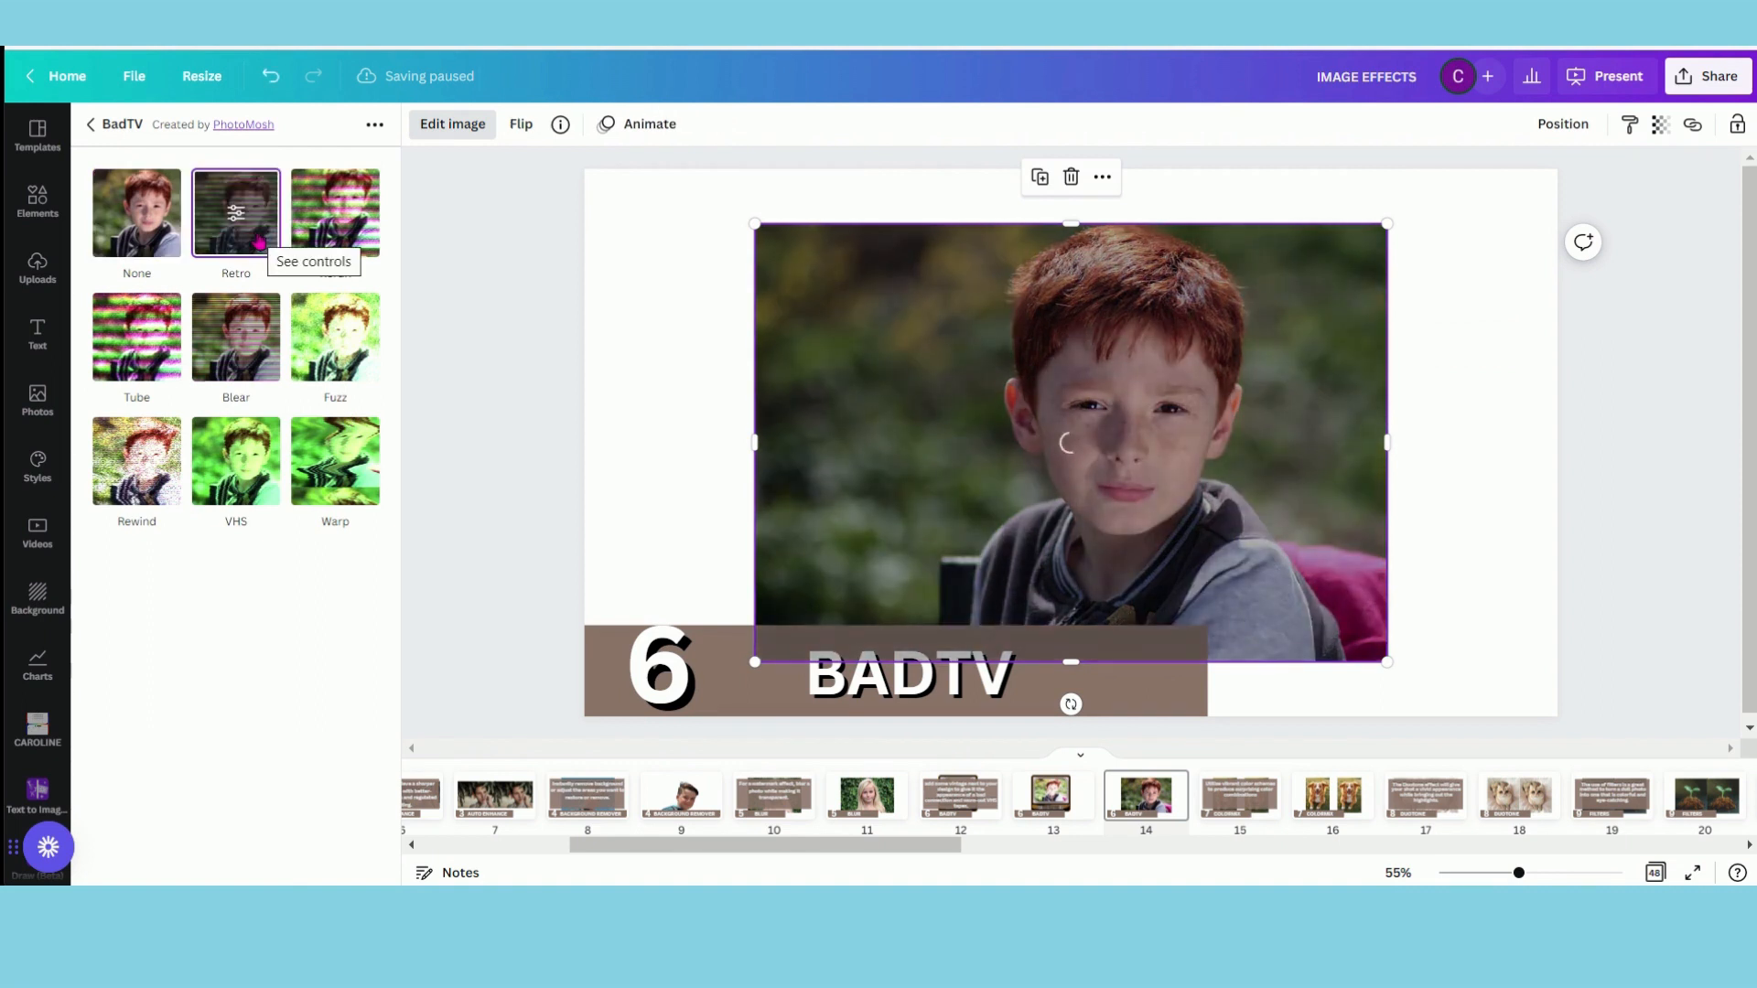
left_click(330, 231)
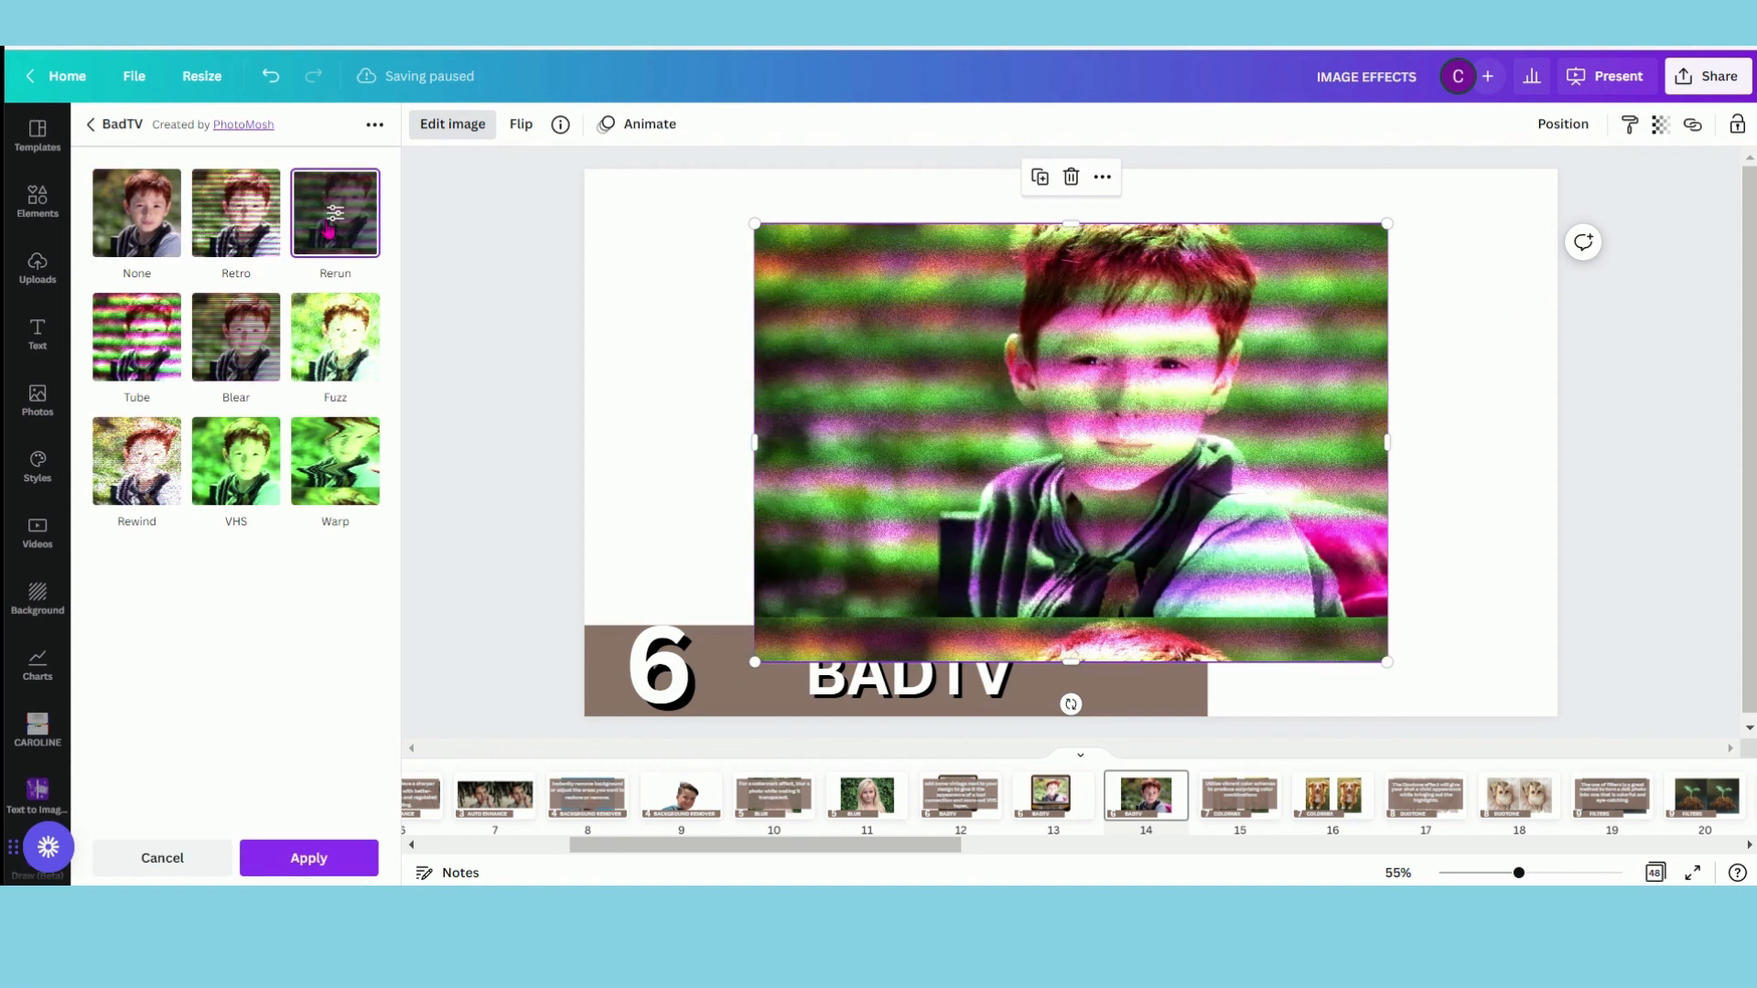
left_click(229, 355)
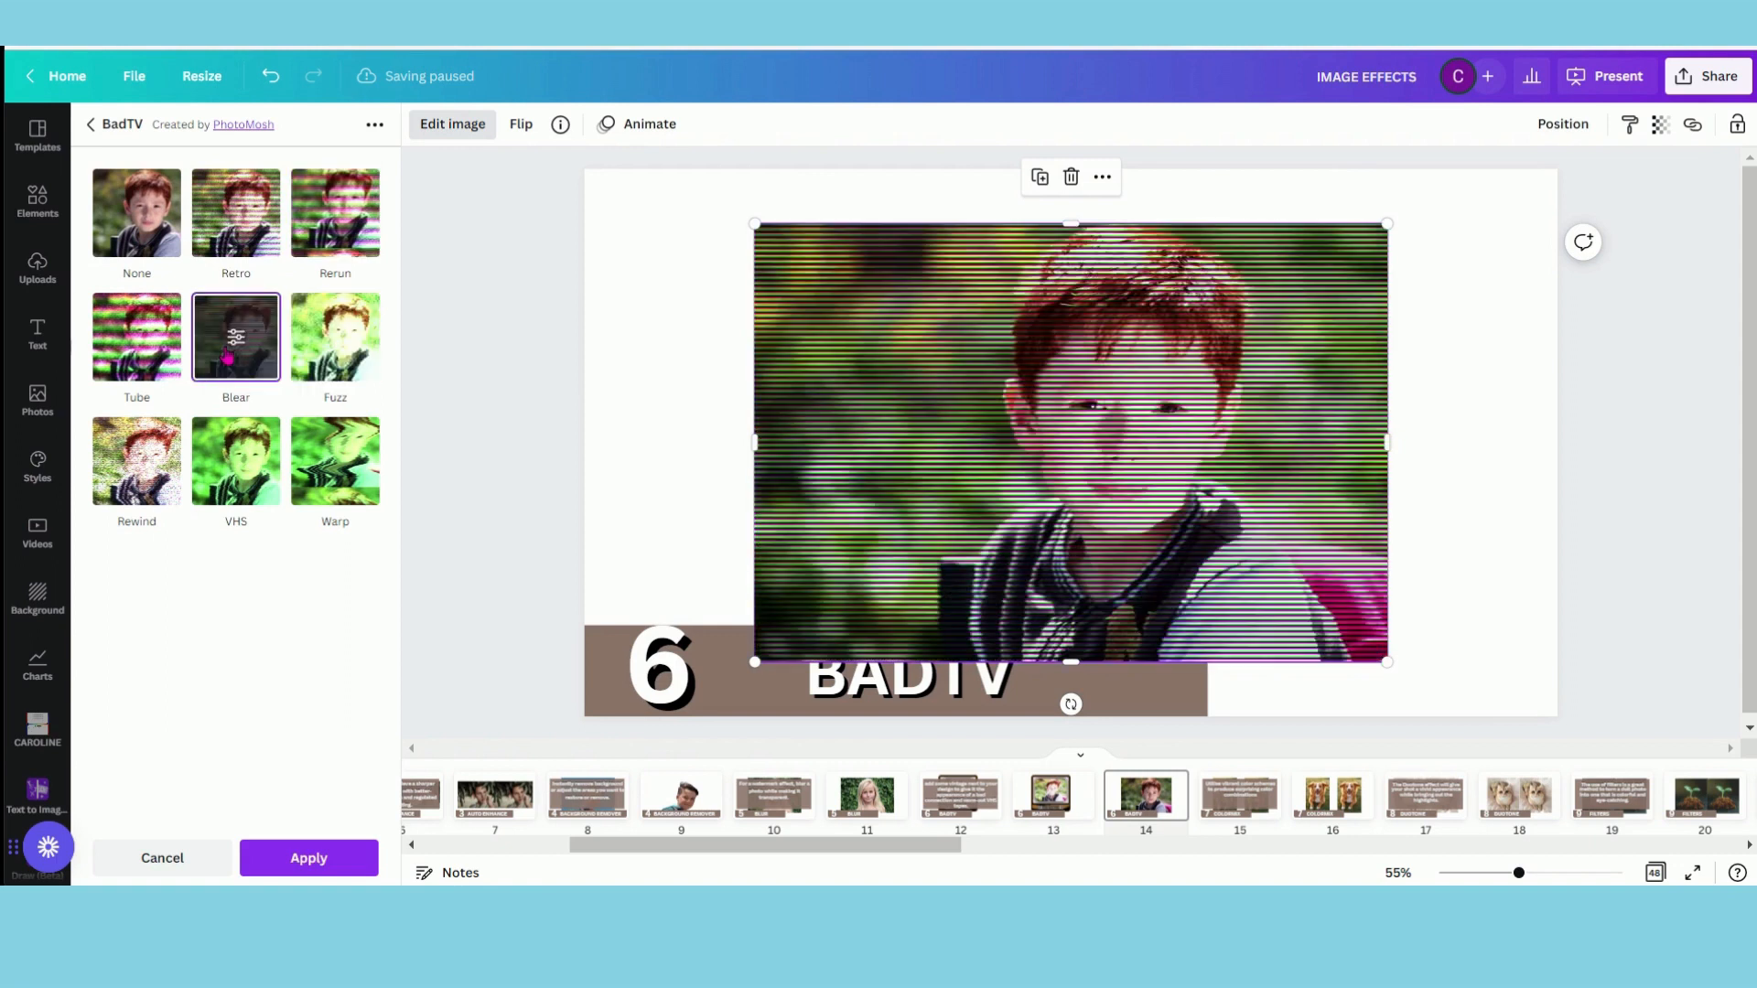
left_click(147, 366)
left_click(142, 462)
left_click(259, 474)
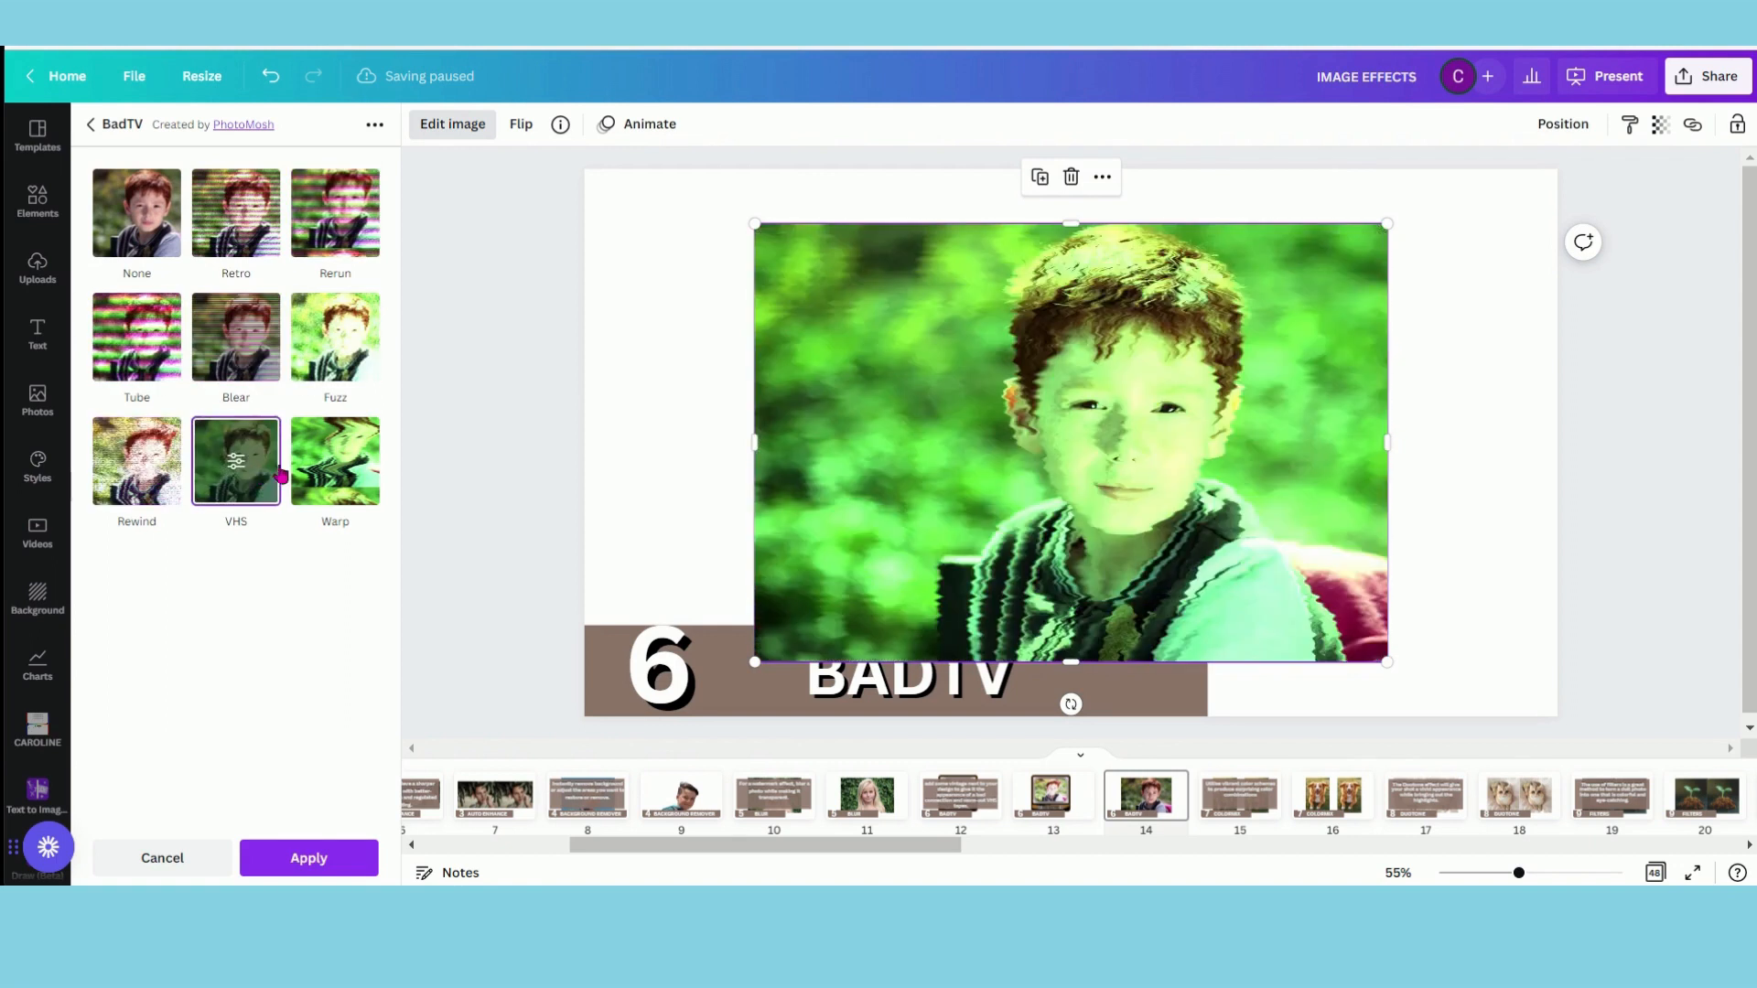
Apply the Warp style with Thick distort 2.8, Fine distort 1.4, Roll speed 3, Count 0, Number of lines 2 and Noisiness 0.38
left_click(341, 474)
left_click(341, 473)
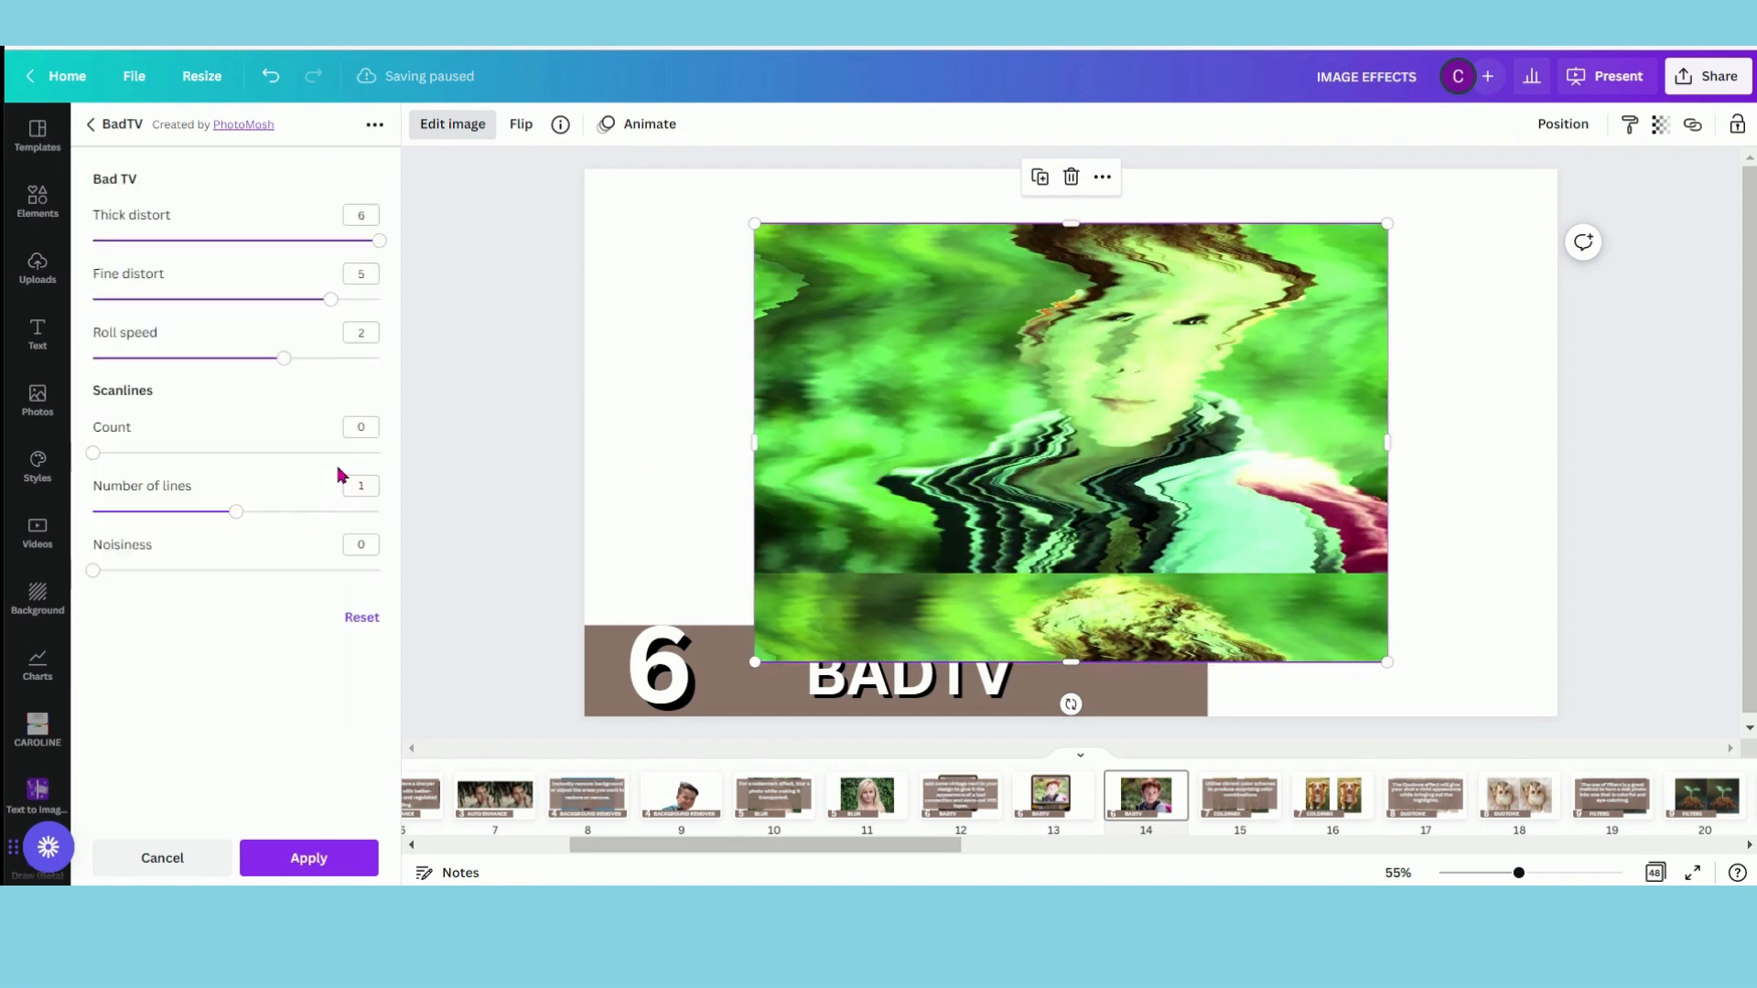
left_click_drag(357, 242, 219, 241)
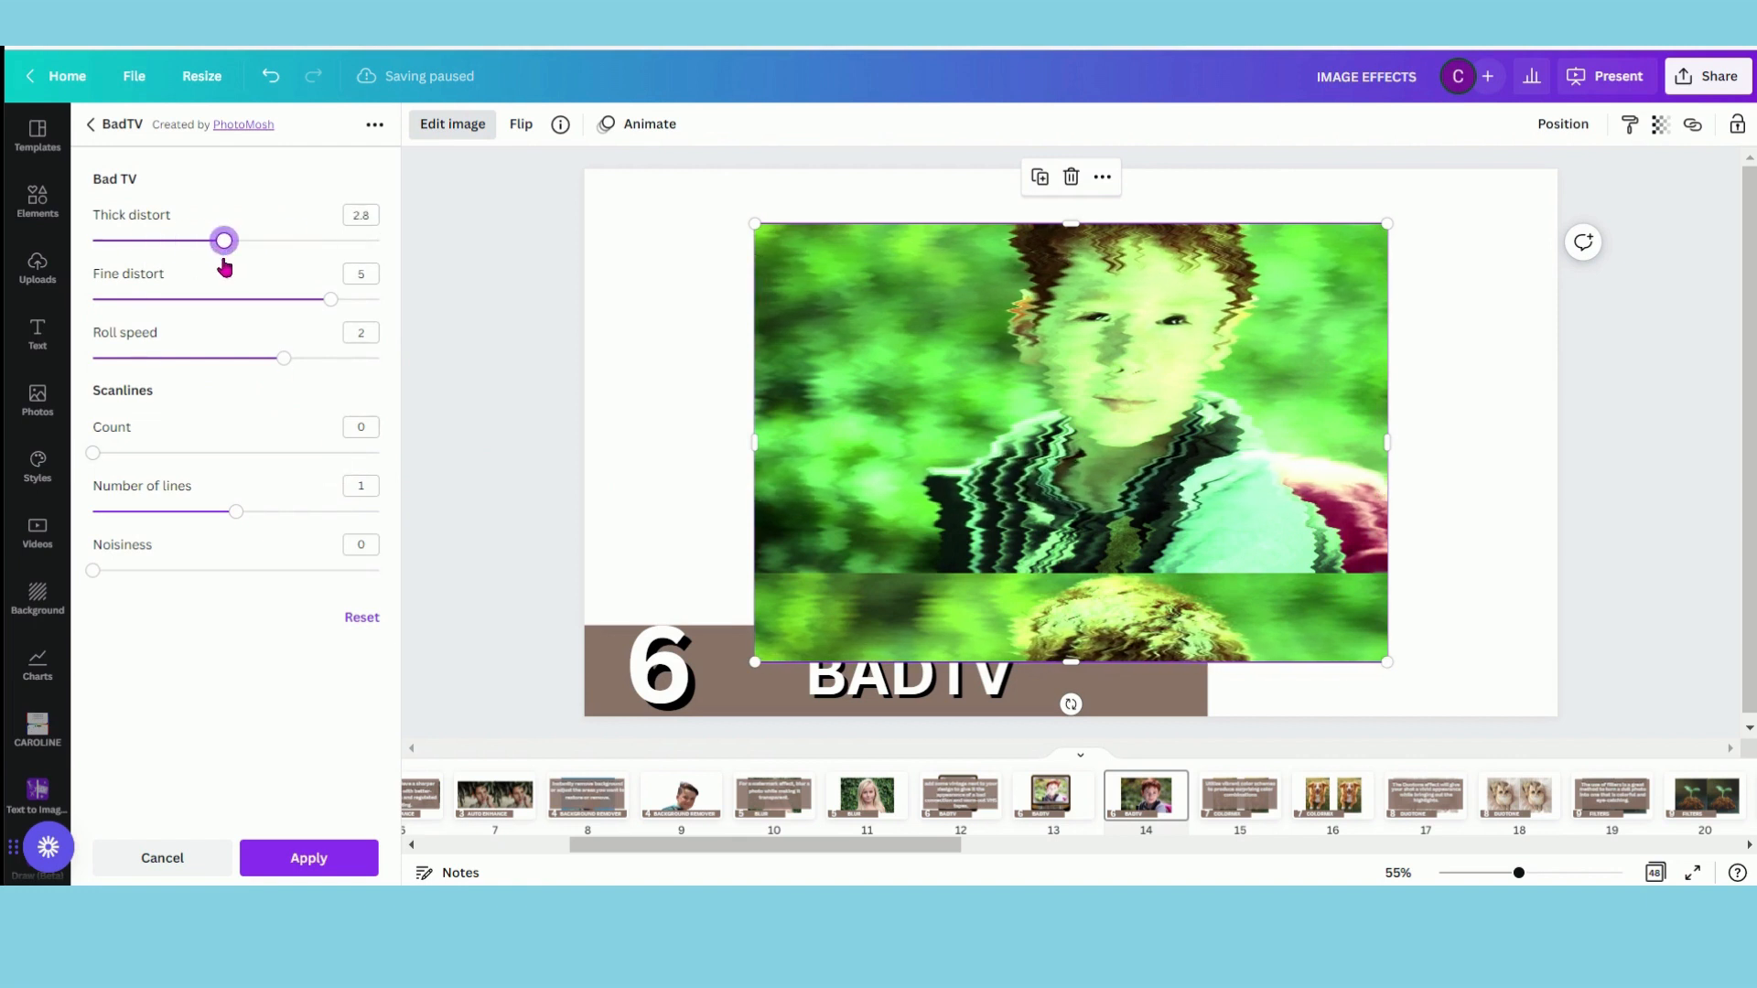
left_click_drag(332, 306, 156, 298)
left_click_drag(186, 359, 399, 366)
mouse_move(124, 460)
left_mouse_down()
mouse_move(330, 479)
mouse_move(91, 455)
left_mouse_up()
left_click_drag(237, 512, 369, 513)
left_click_drag(123, 462, 92, 462)
left_click_drag(93, 571, 147, 567)
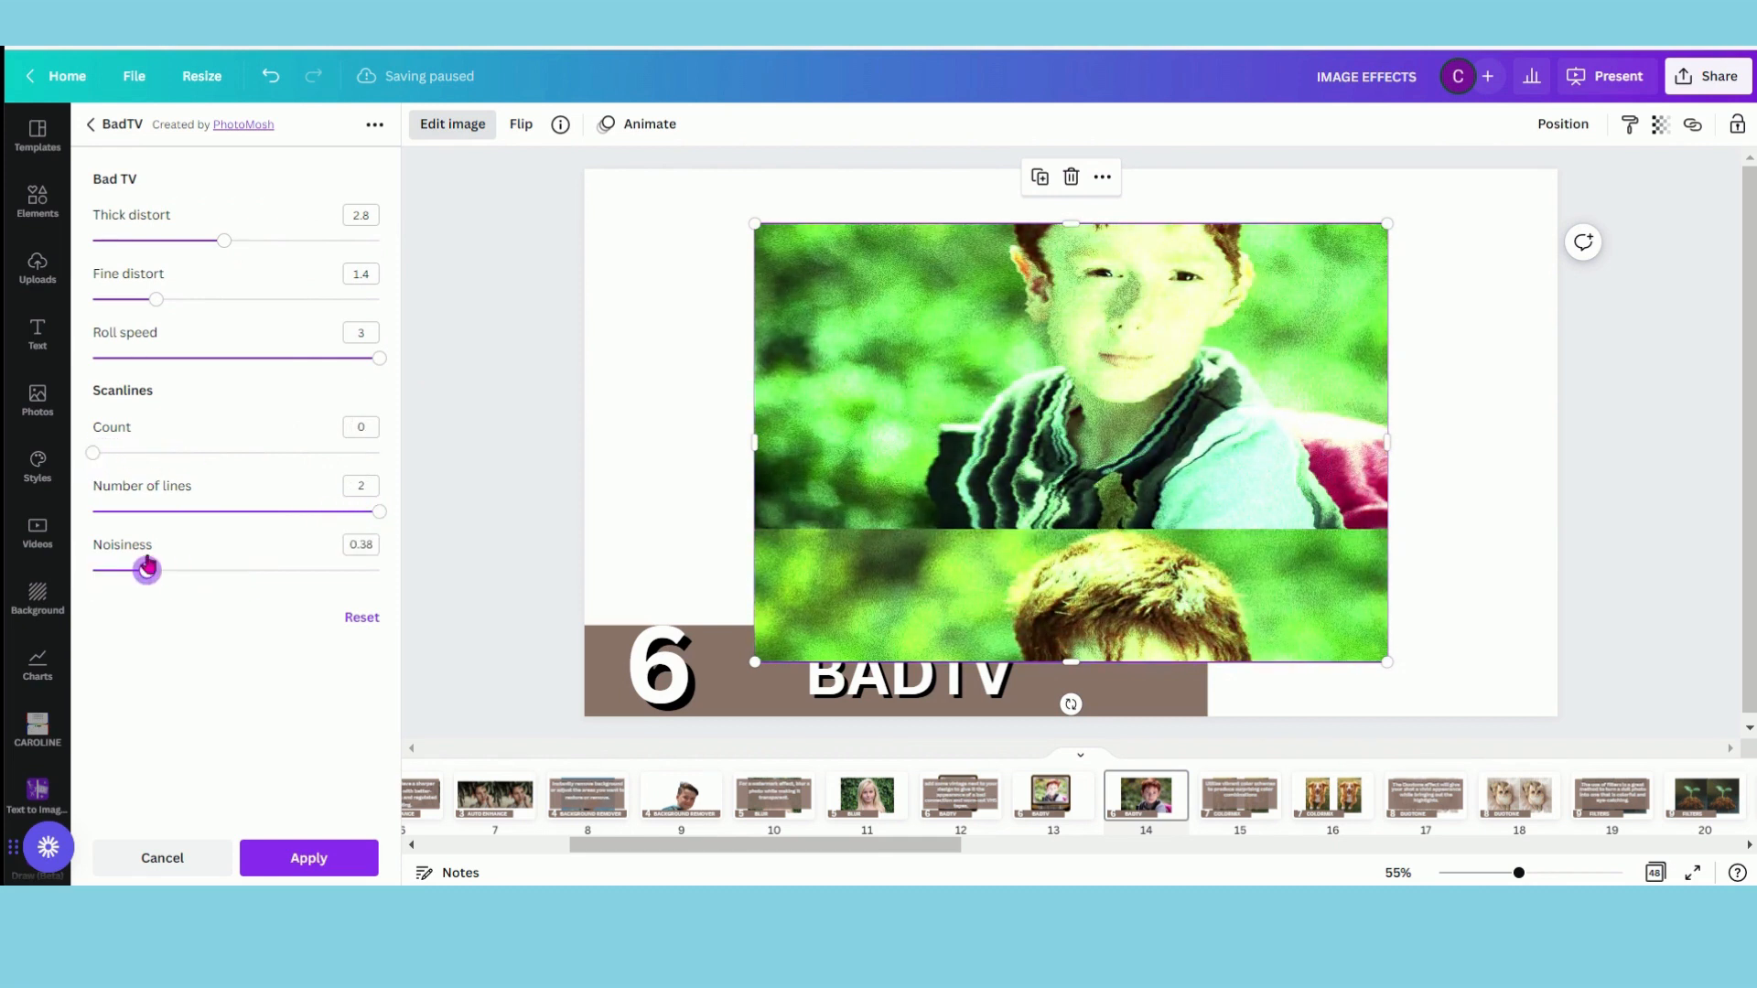
Go past page 15 to page 16, search the left dog photo's editing tools for "COLORMI" and open the ColorMix effect
left_click_drag(949, 843, 1051, 844)
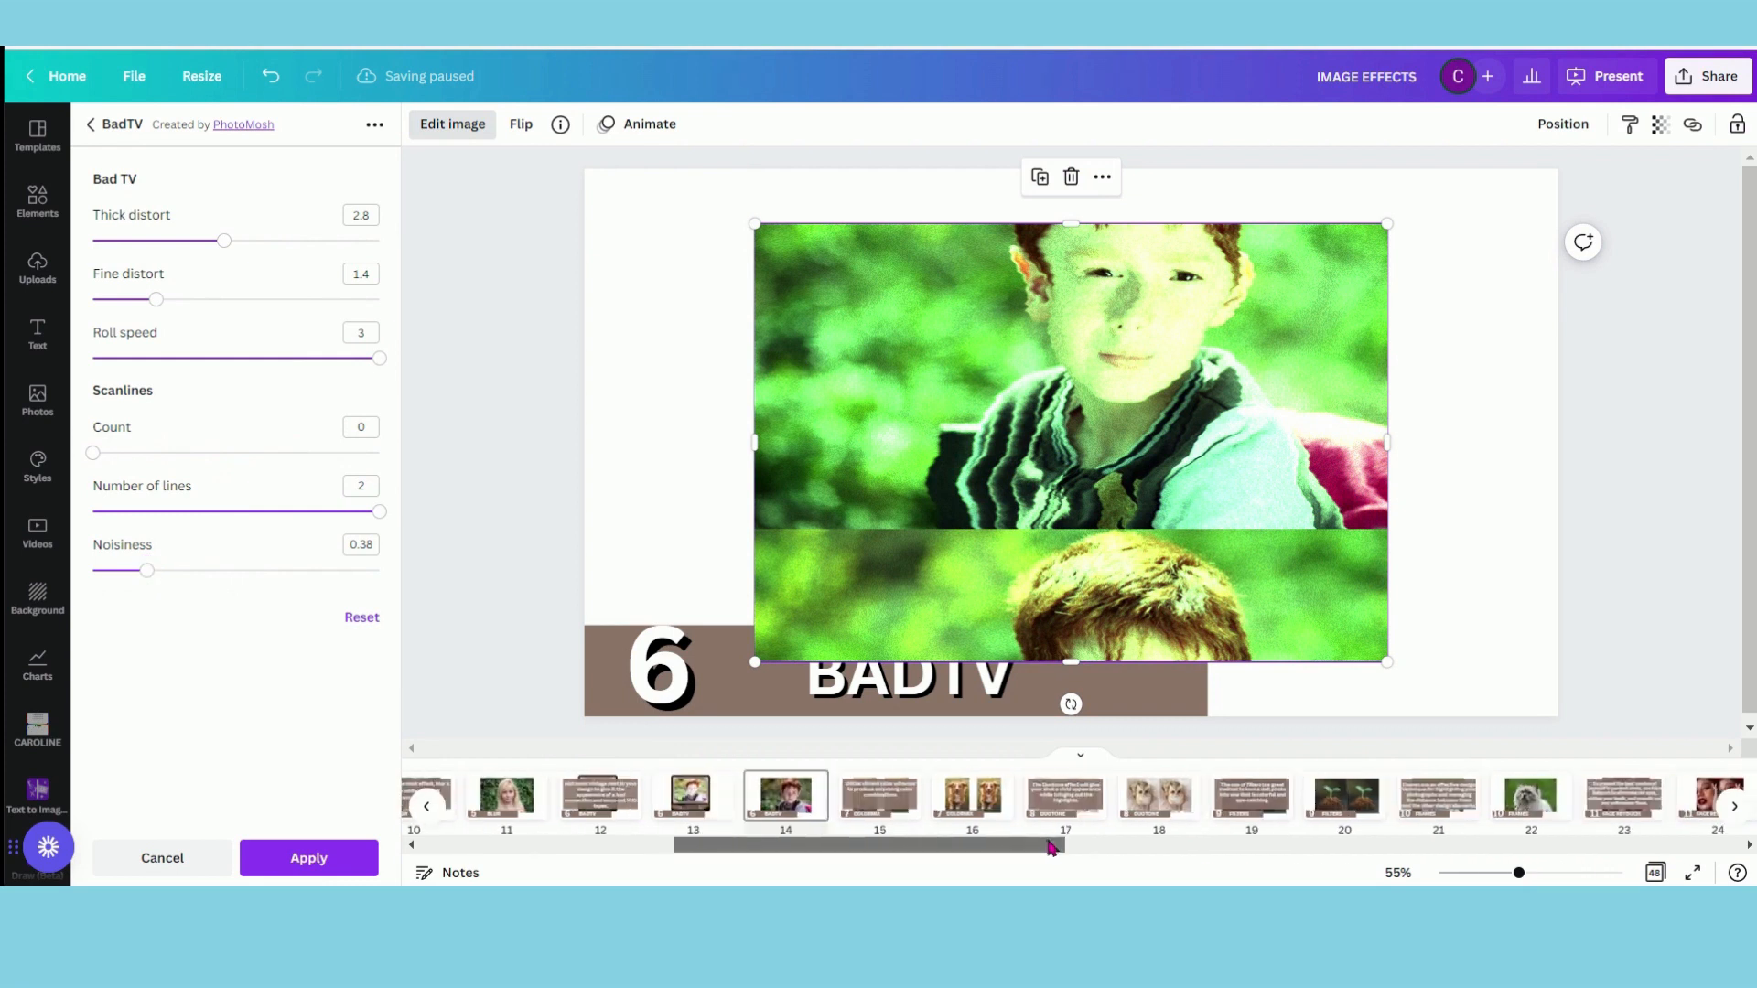
left_click(890, 802)
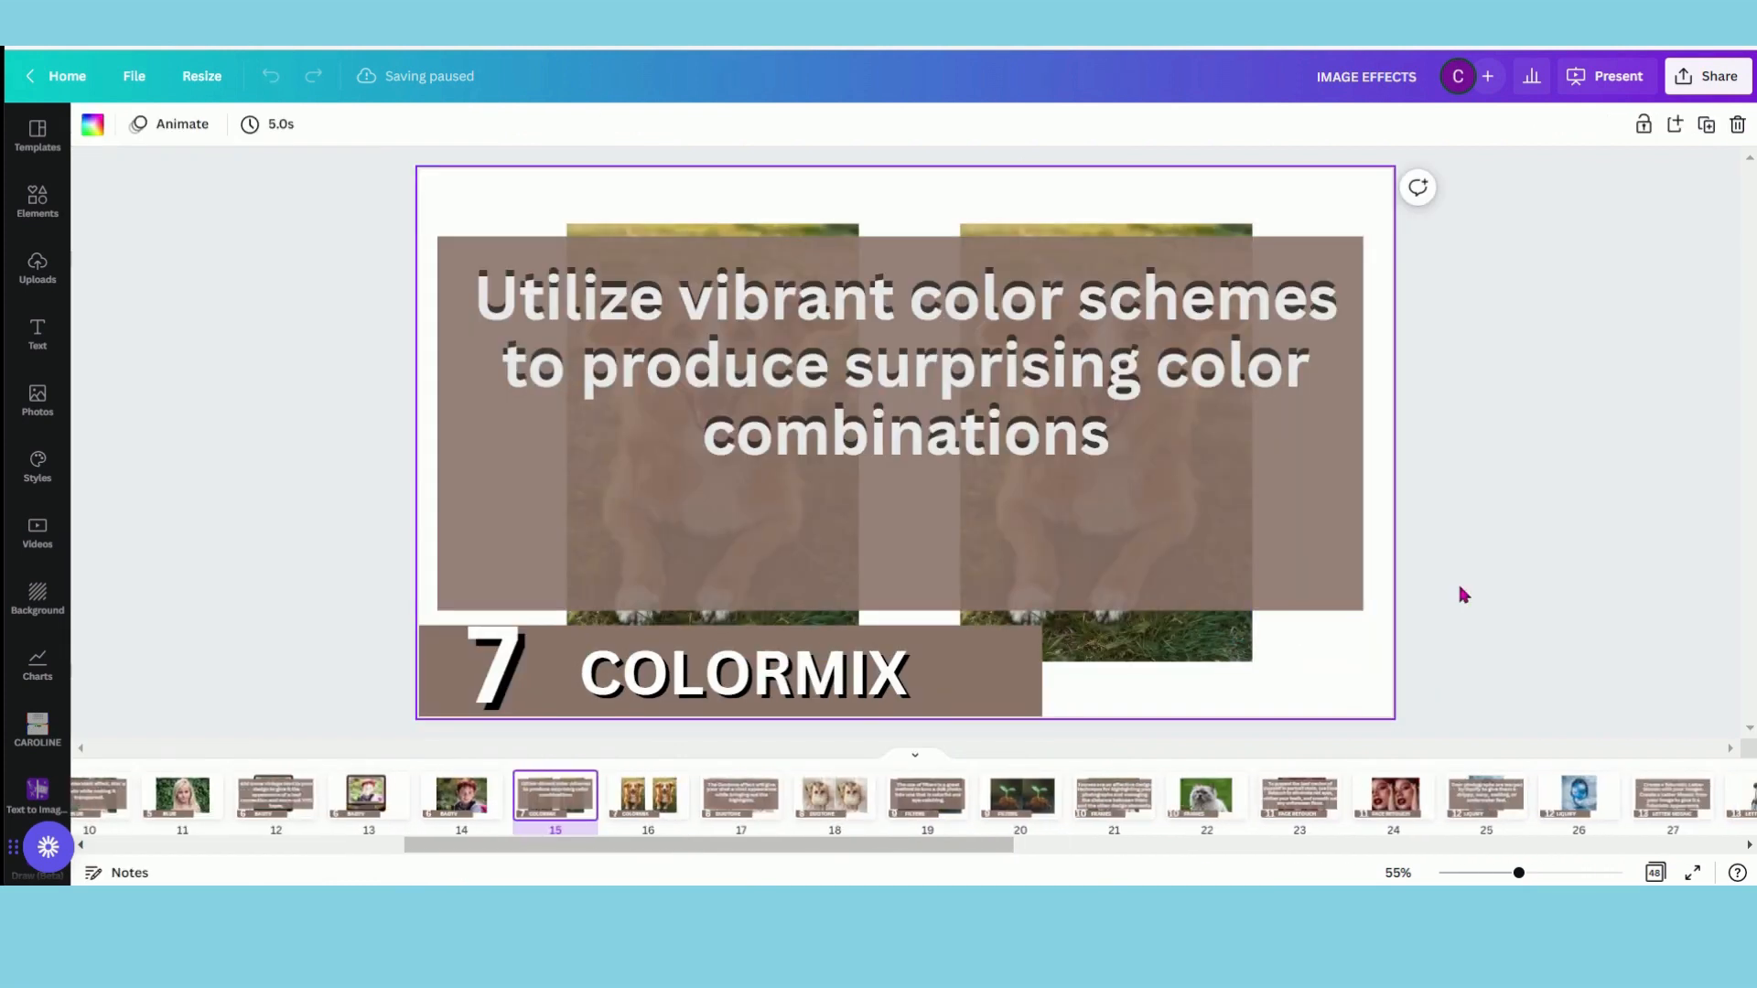
left_click(648, 794)
left_click(716, 375)
left_click(119, 124)
left_click_drag(173, 180, 78, 174)
type("coLORMI")
left_click(155, 301)
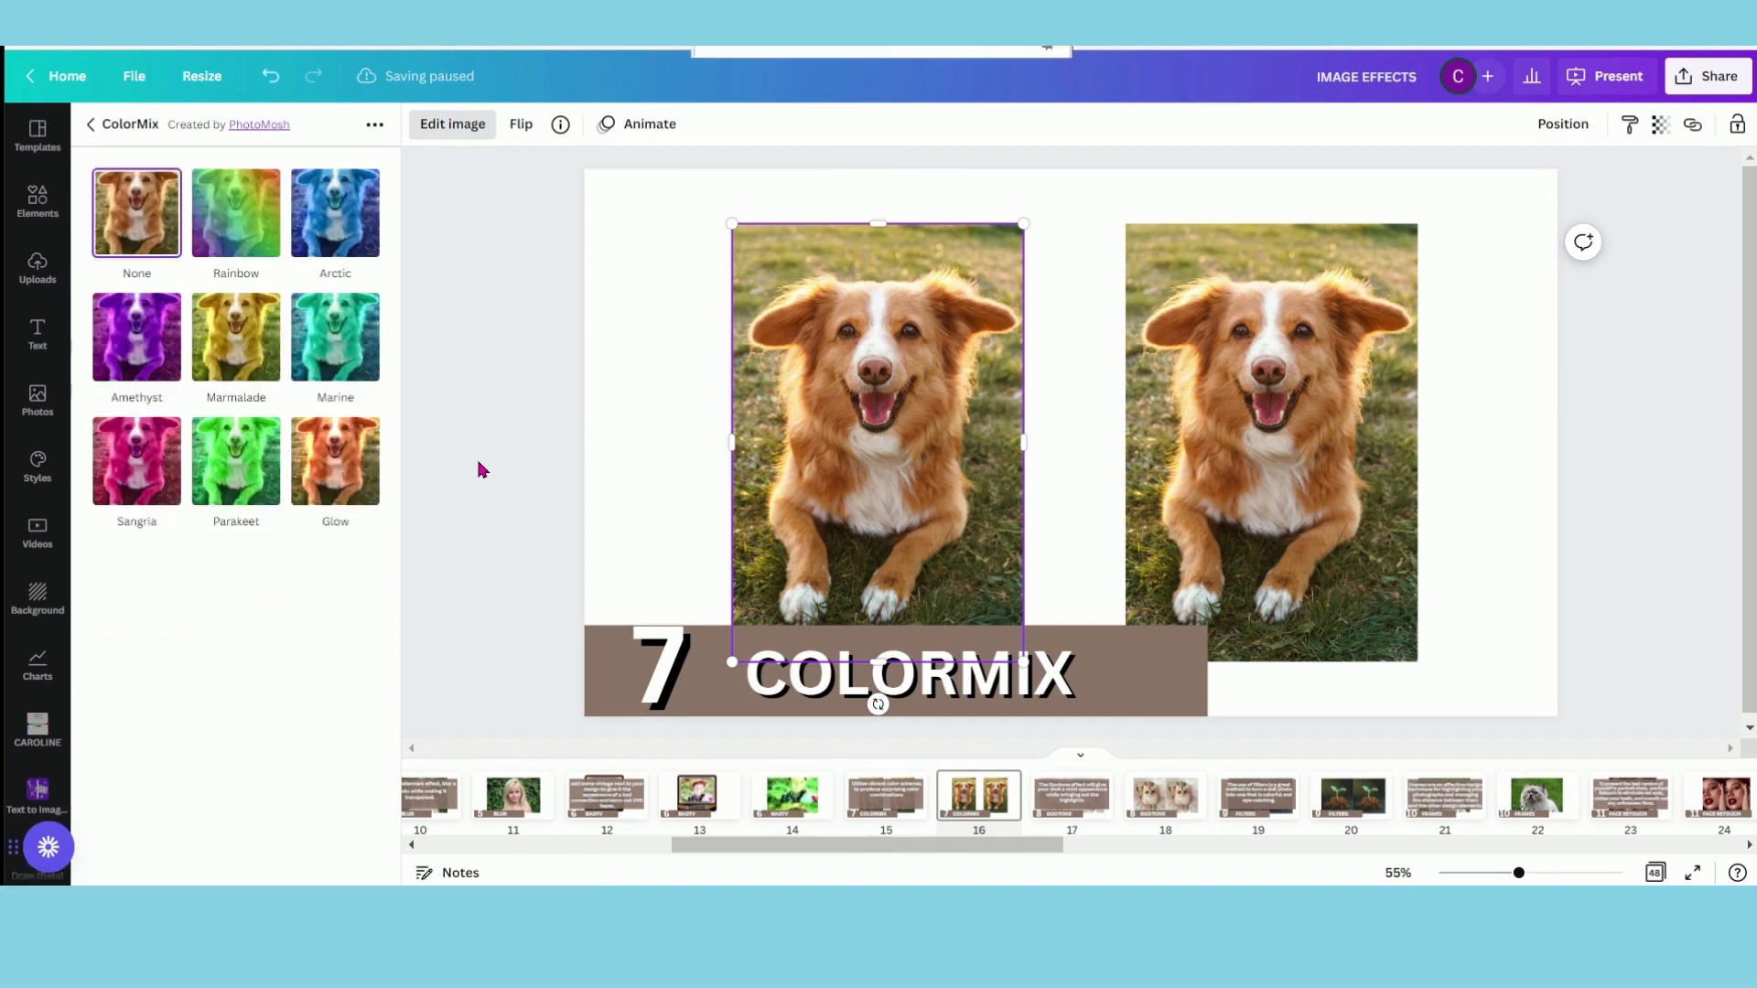
Try the Rainbow, Arctic, Amethyst, Marmalade, Marine, Glow, Parakeet and Sangria styles of ColorMix on the left dog photo
left_click(229, 229)
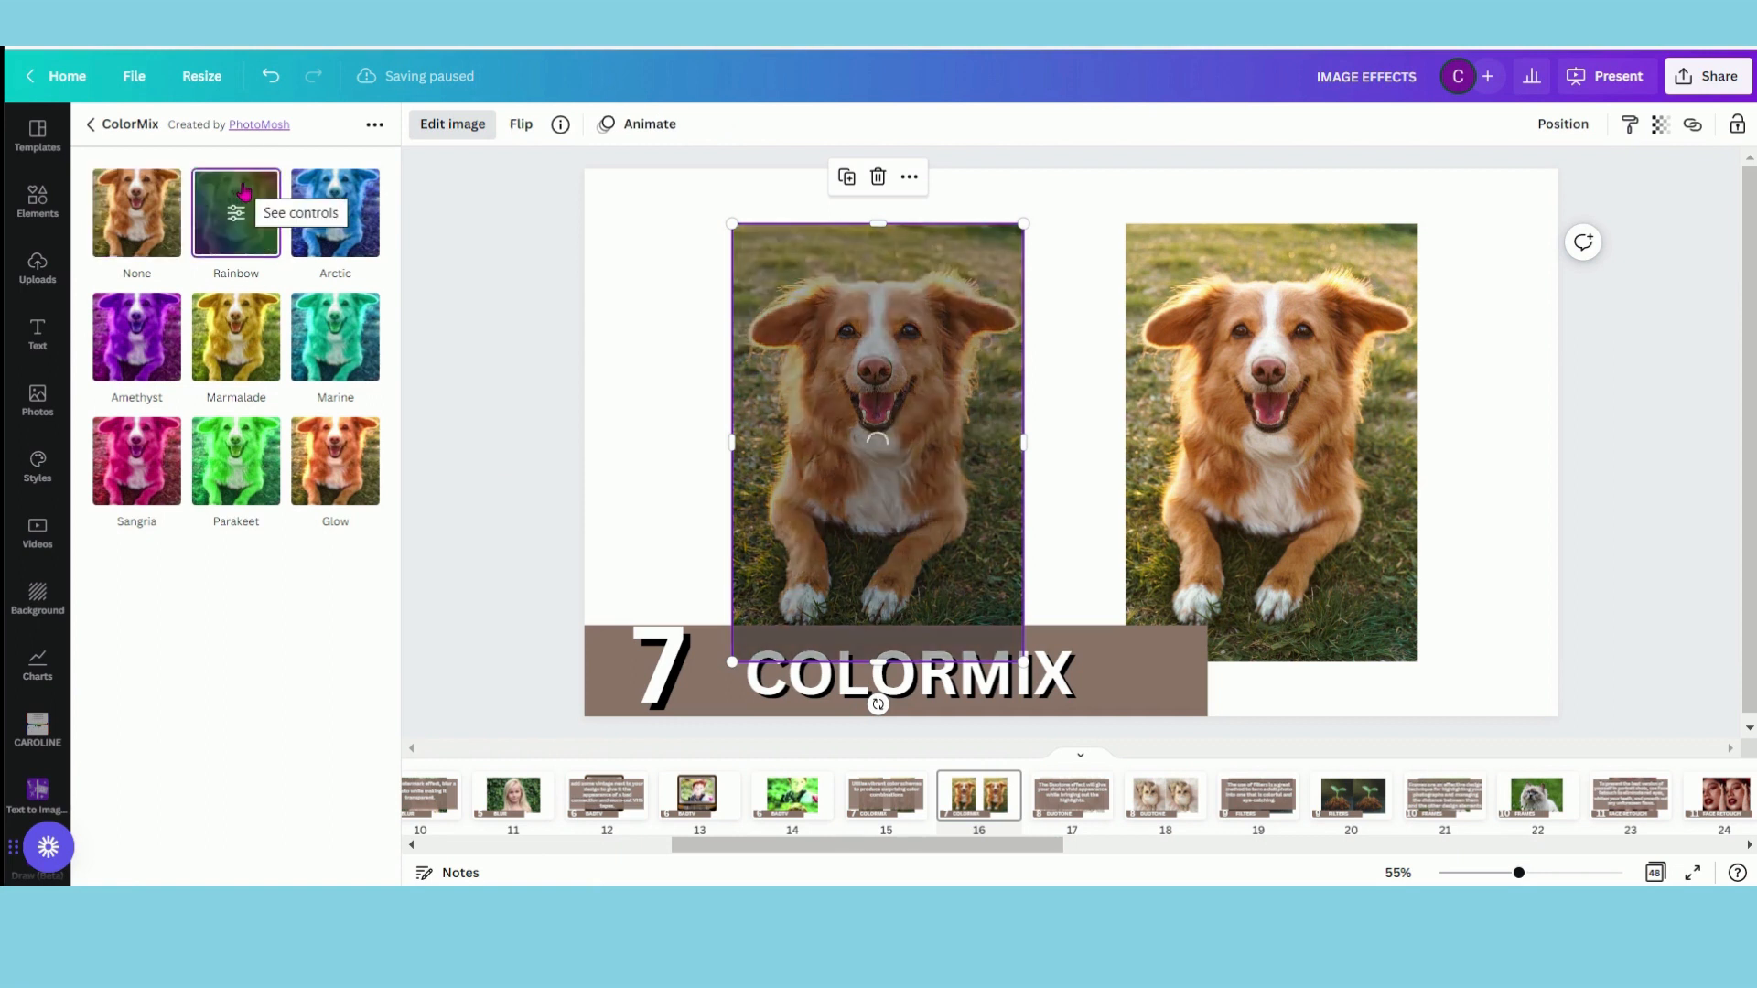
left_click(351, 231)
left_click(133, 338)
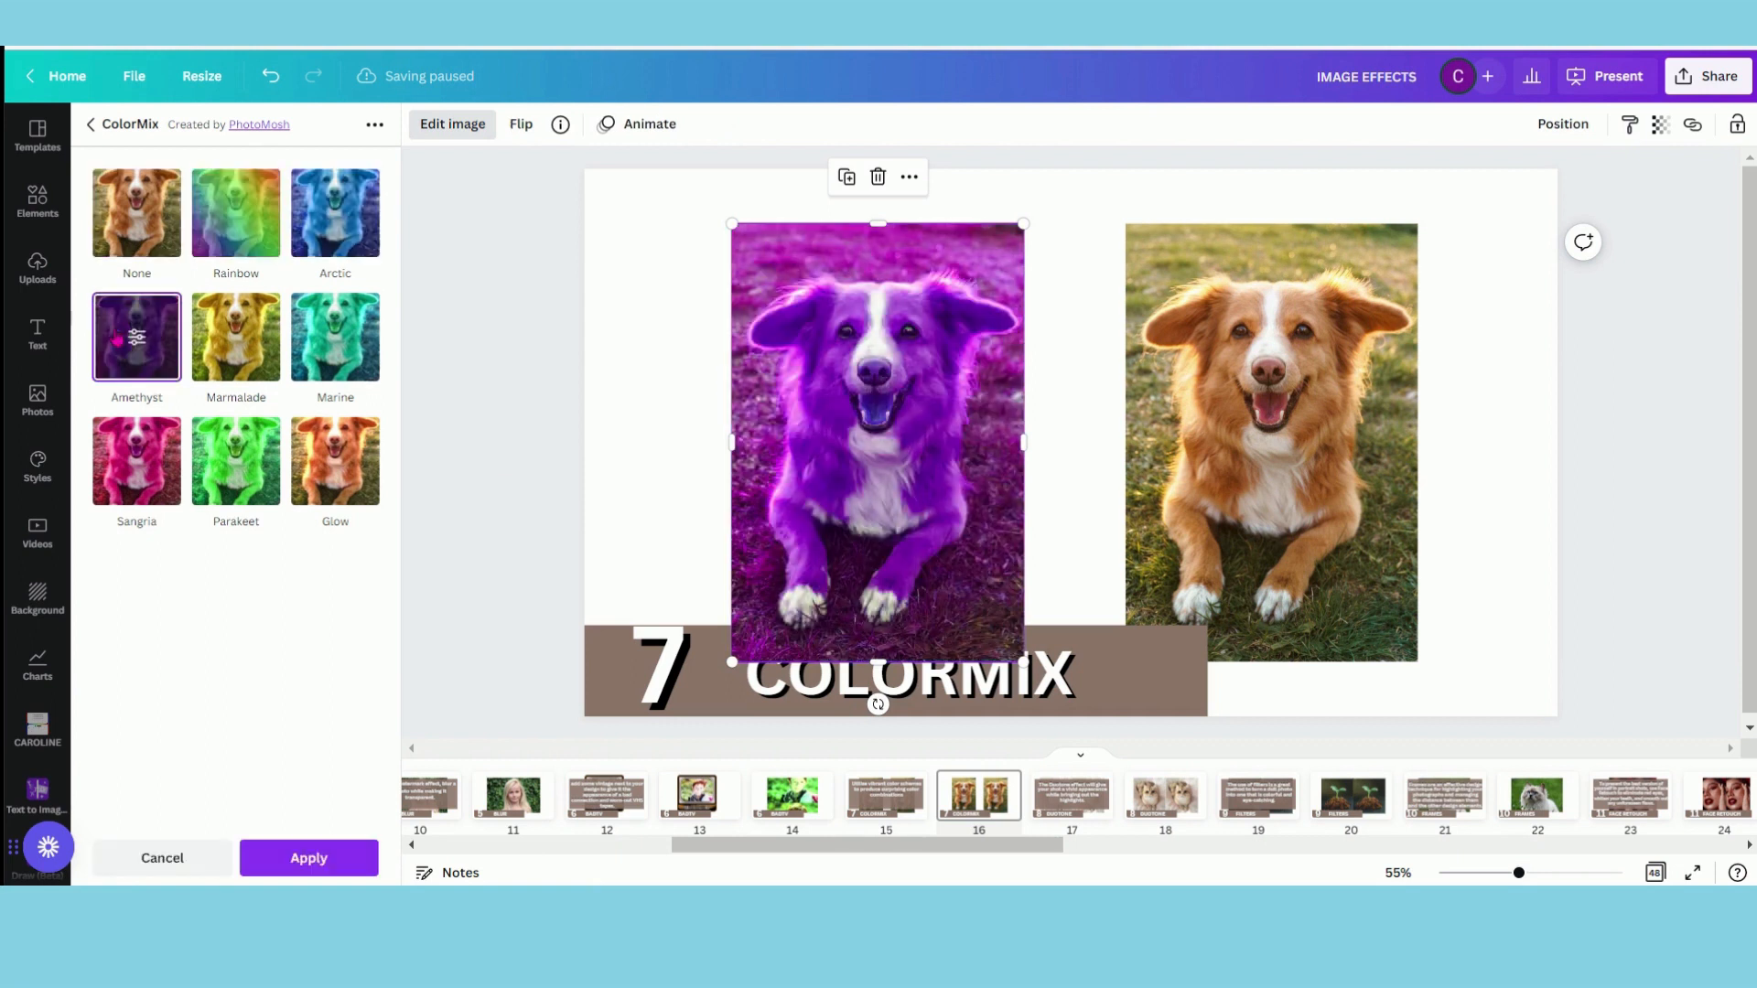
left_click(231, 335)
left_click(314, 348)
left_click(337, 455)
left_click(211, 478)
left_click(147, 485)
Apply the Glow style to the left dog photo with Strength 1.01, Size 8.91 and Cut off 0.64
left_click(341, 488)
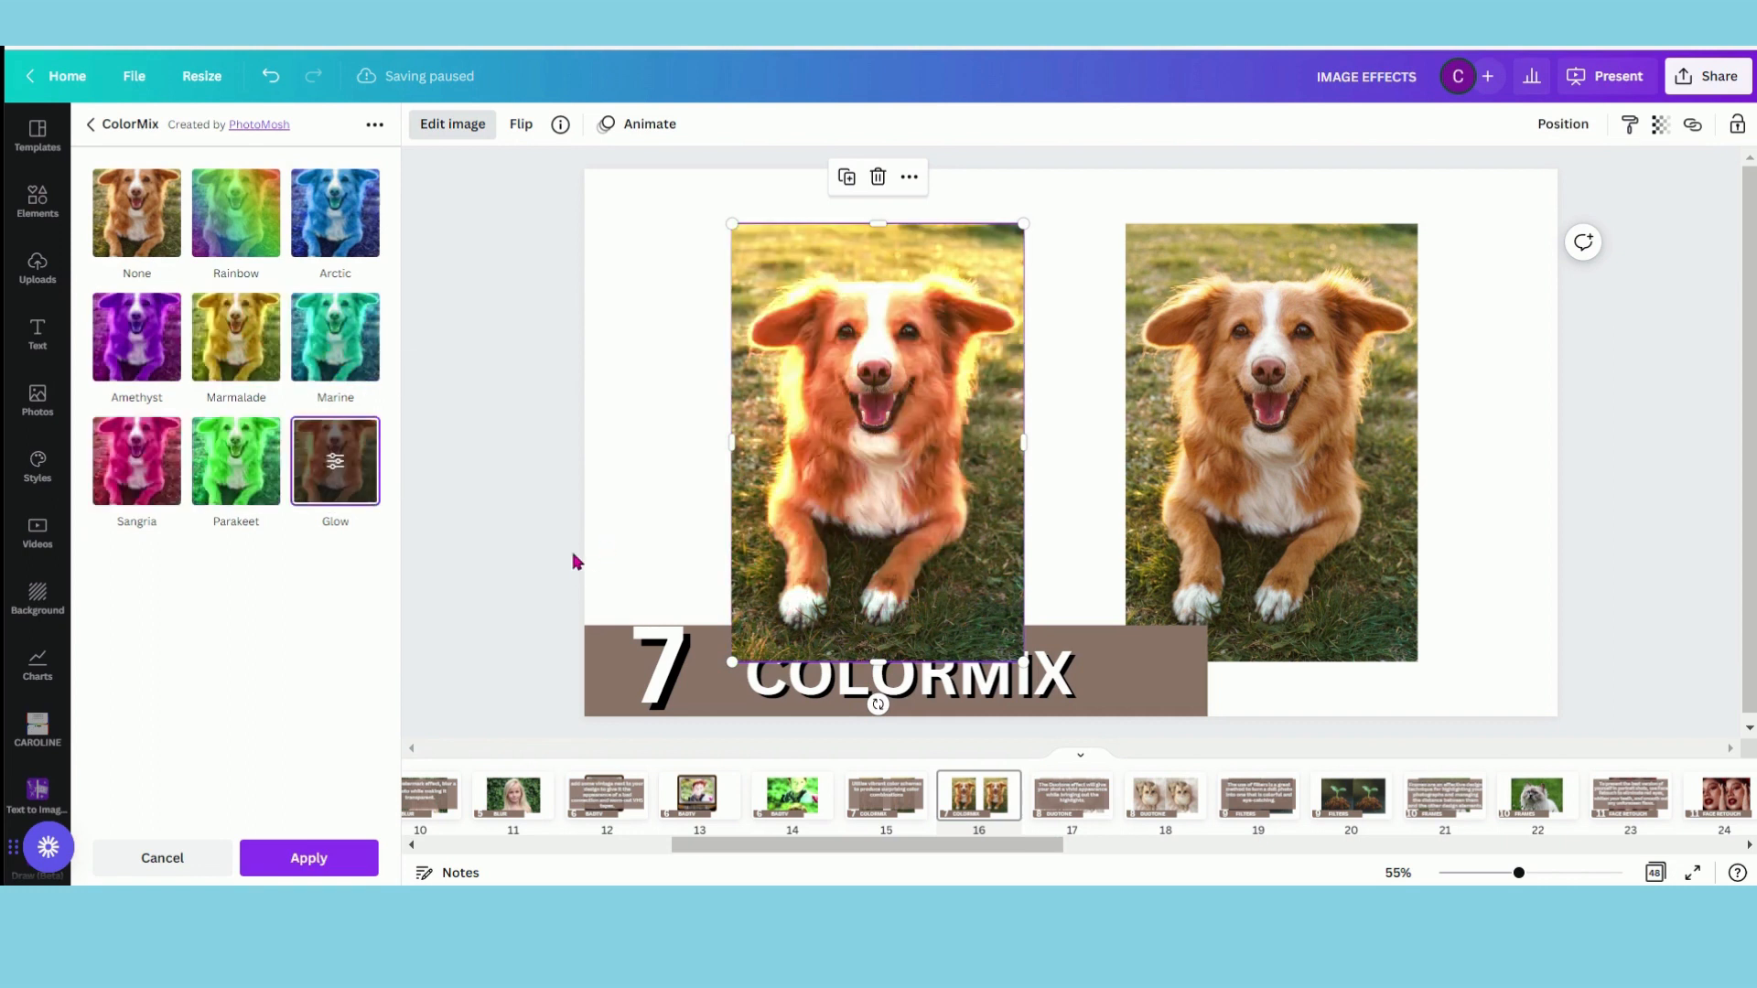
left_click(337, 462)
left_click_drag(163, 250, 321, 358)
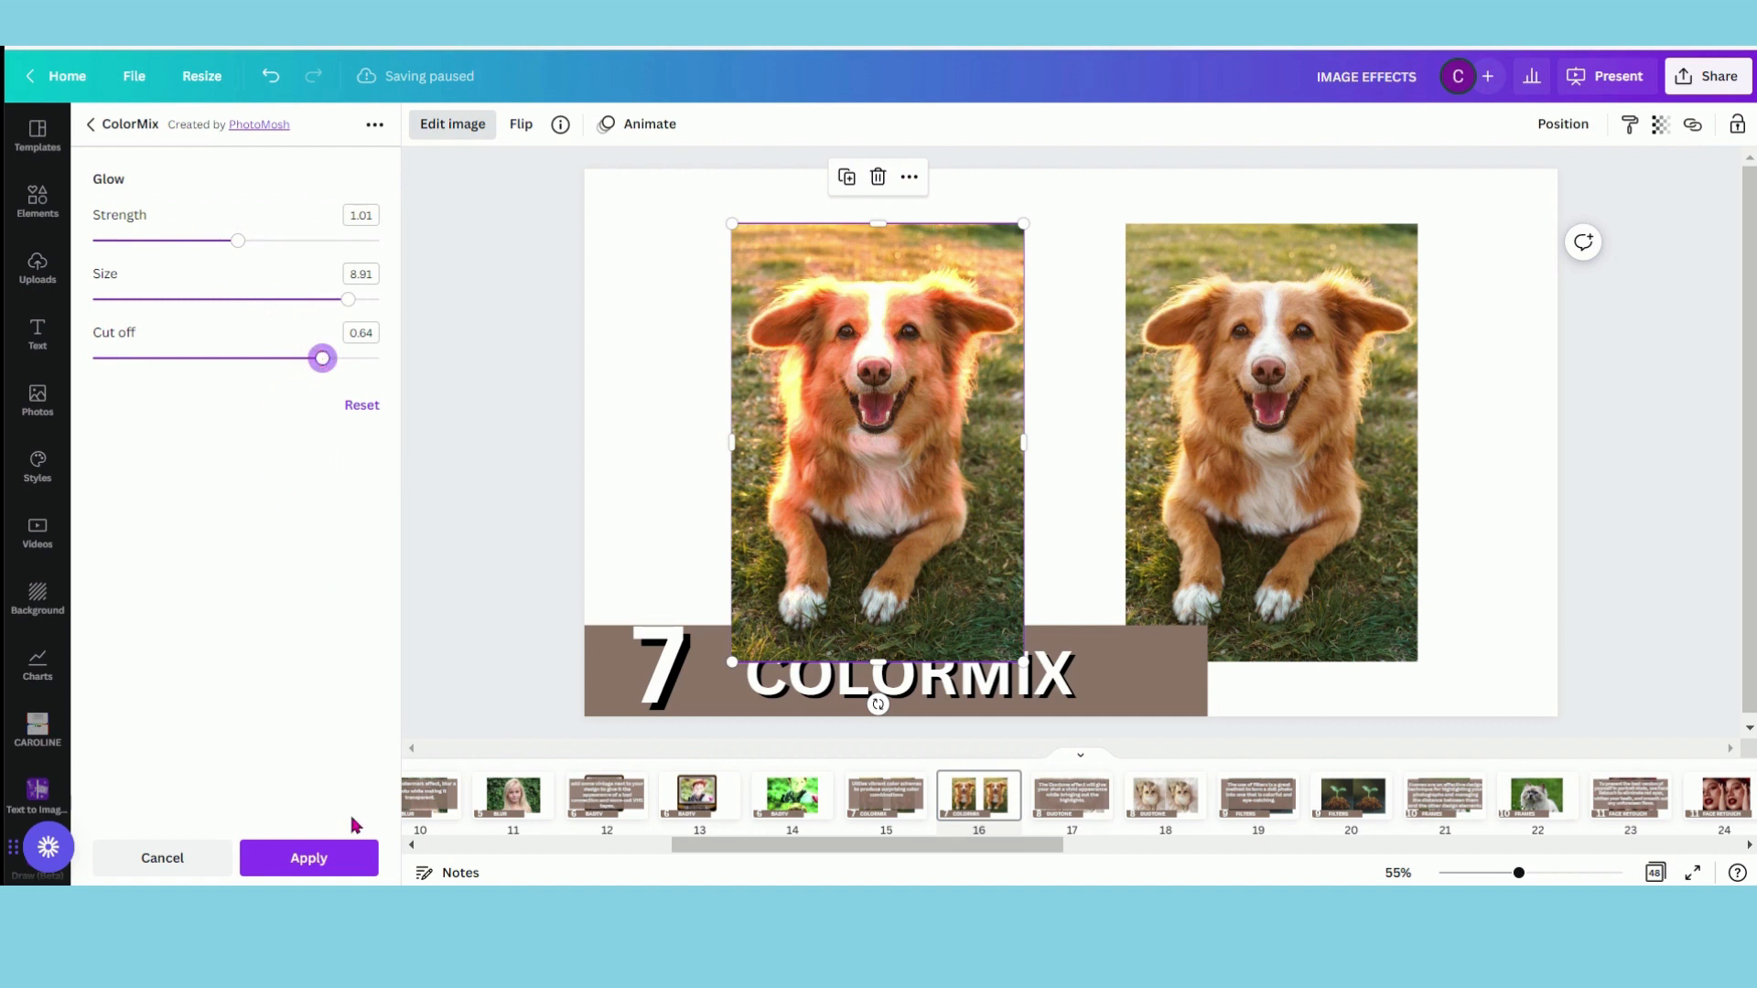
left_click(314, 853)
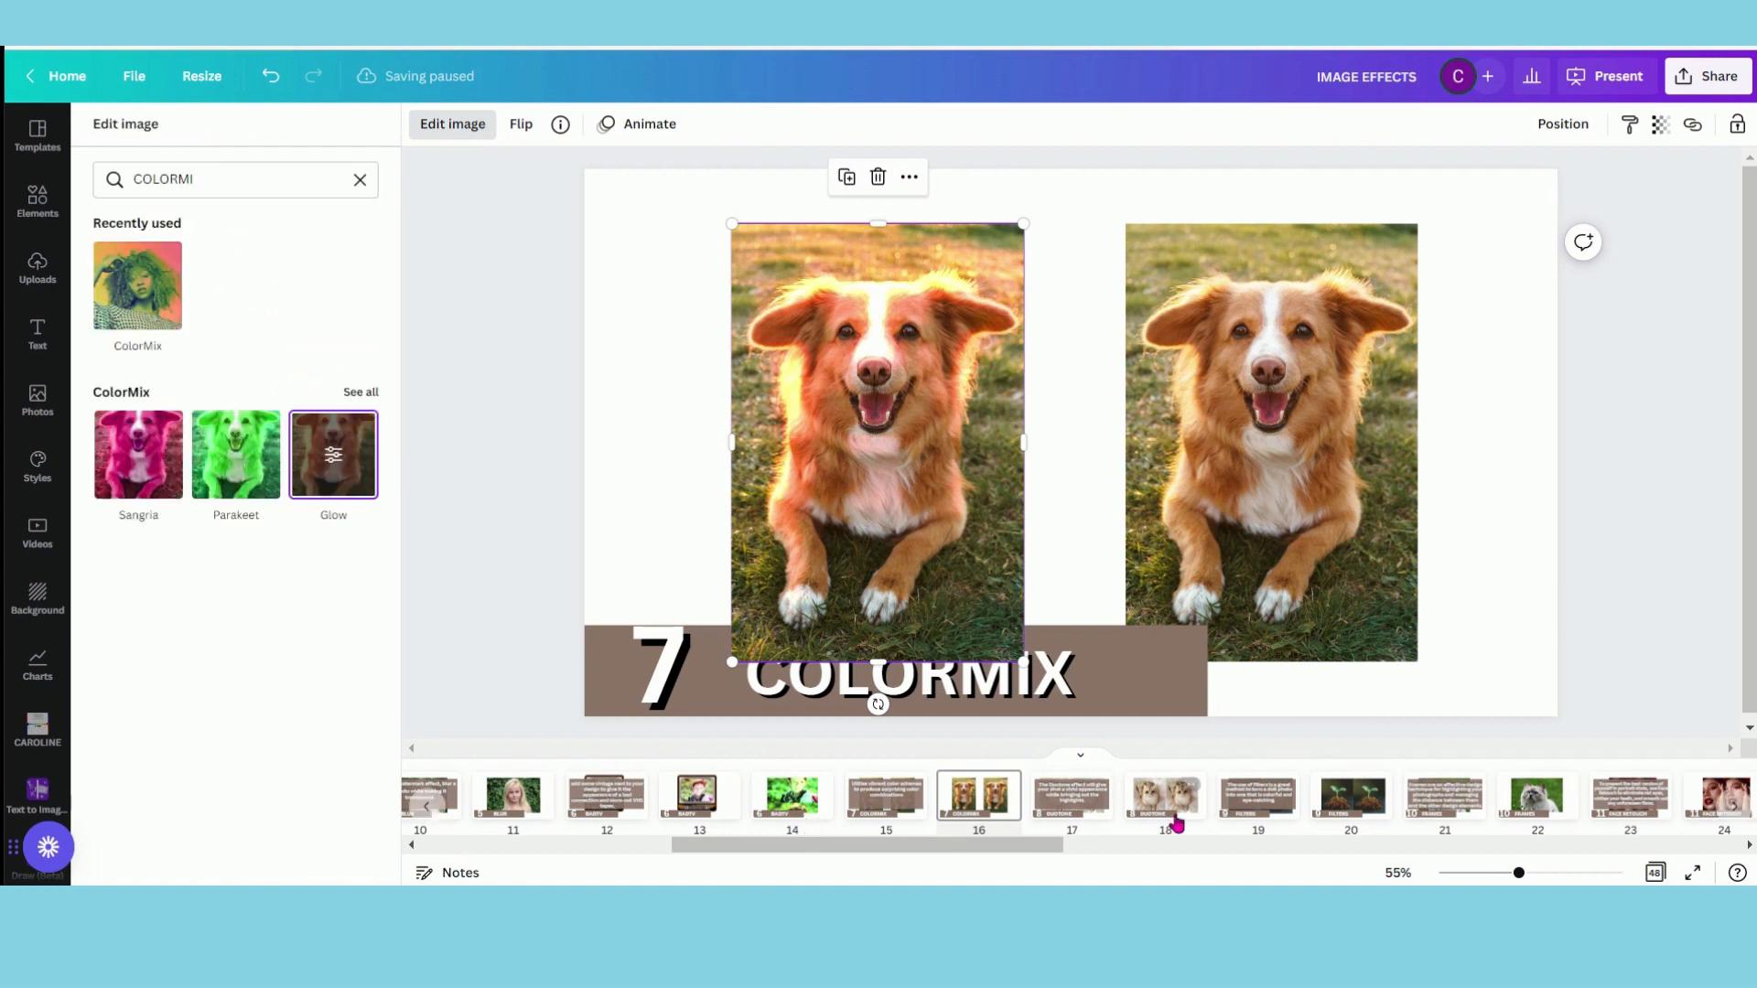
Show the Duotone intro on page 17 and open the Duotone effect for the left cat photo on page 18
left_click(1072, 796)
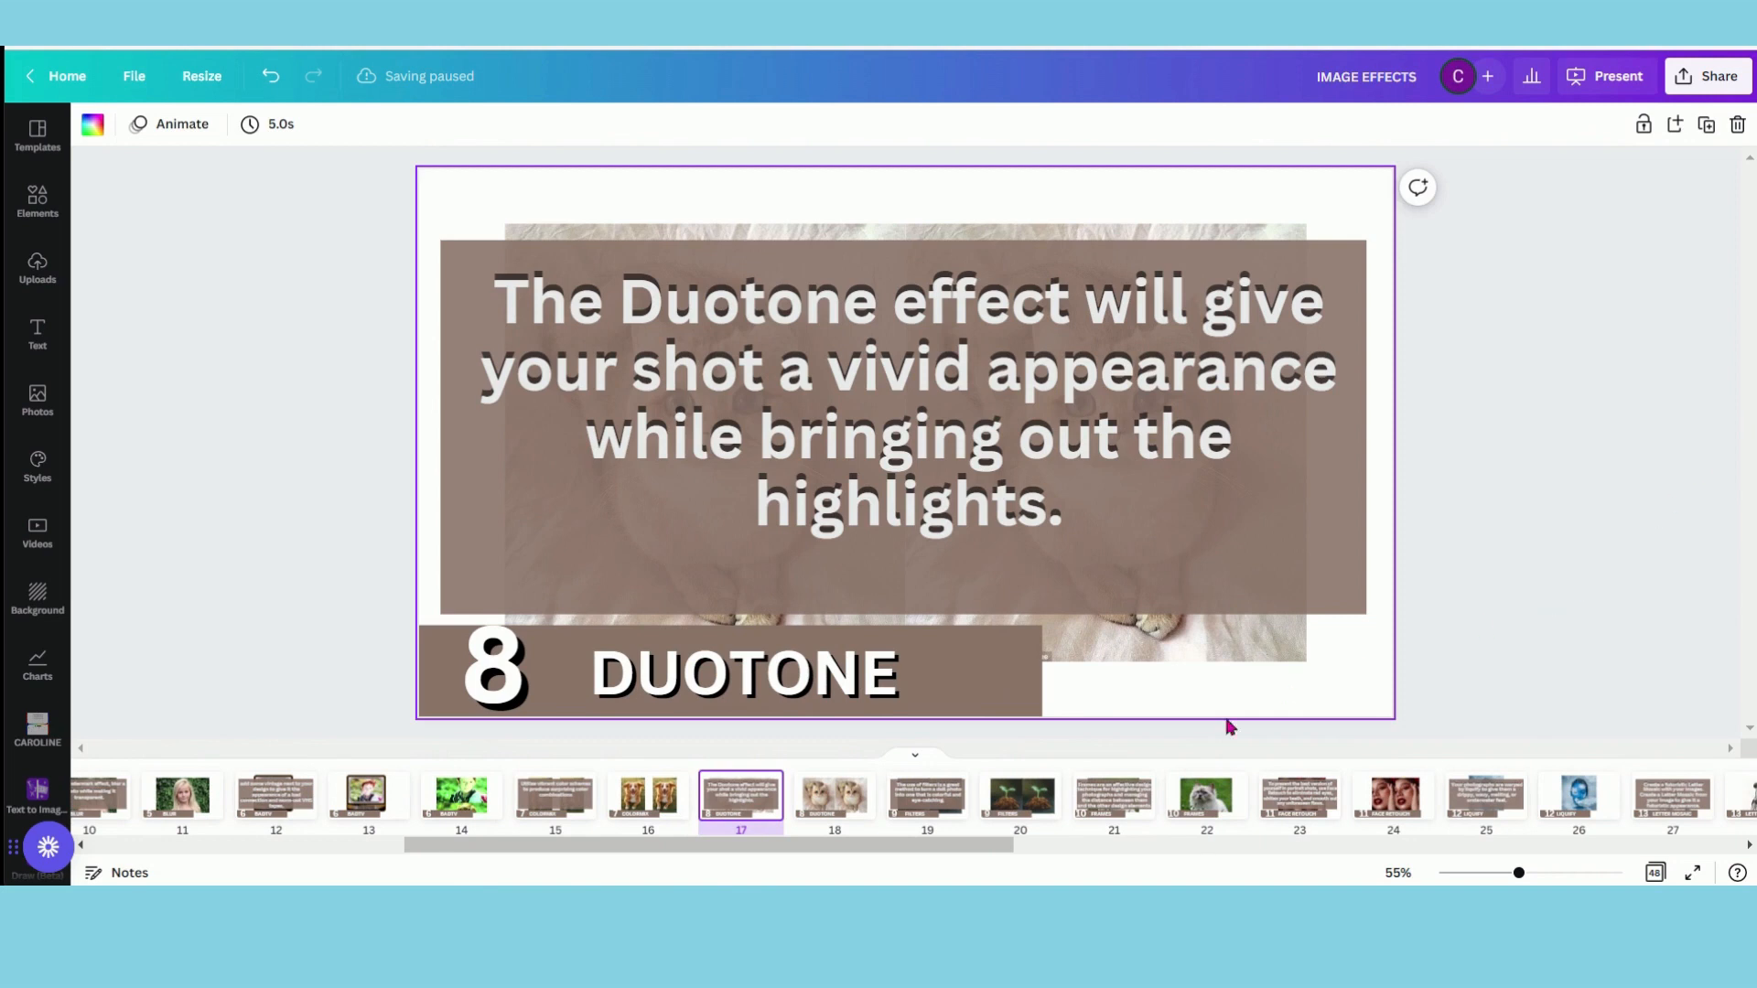
left_click(832, 807)
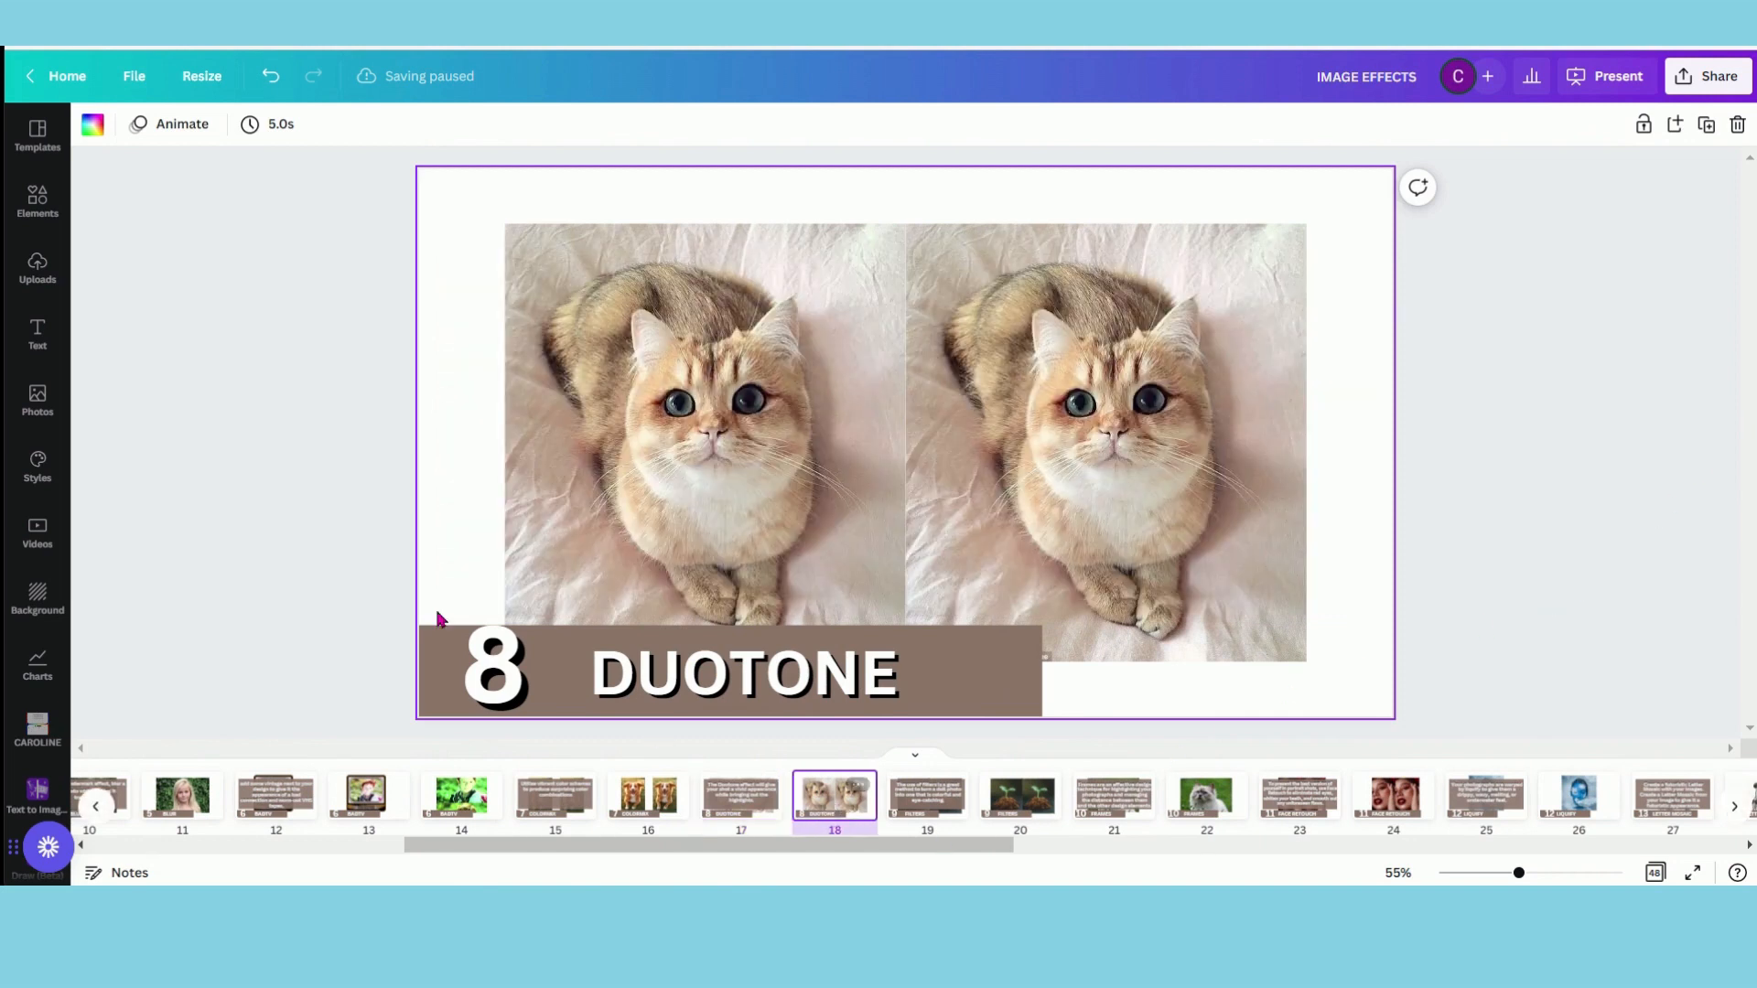
left_click(701, 410)
left_click(121, 125)
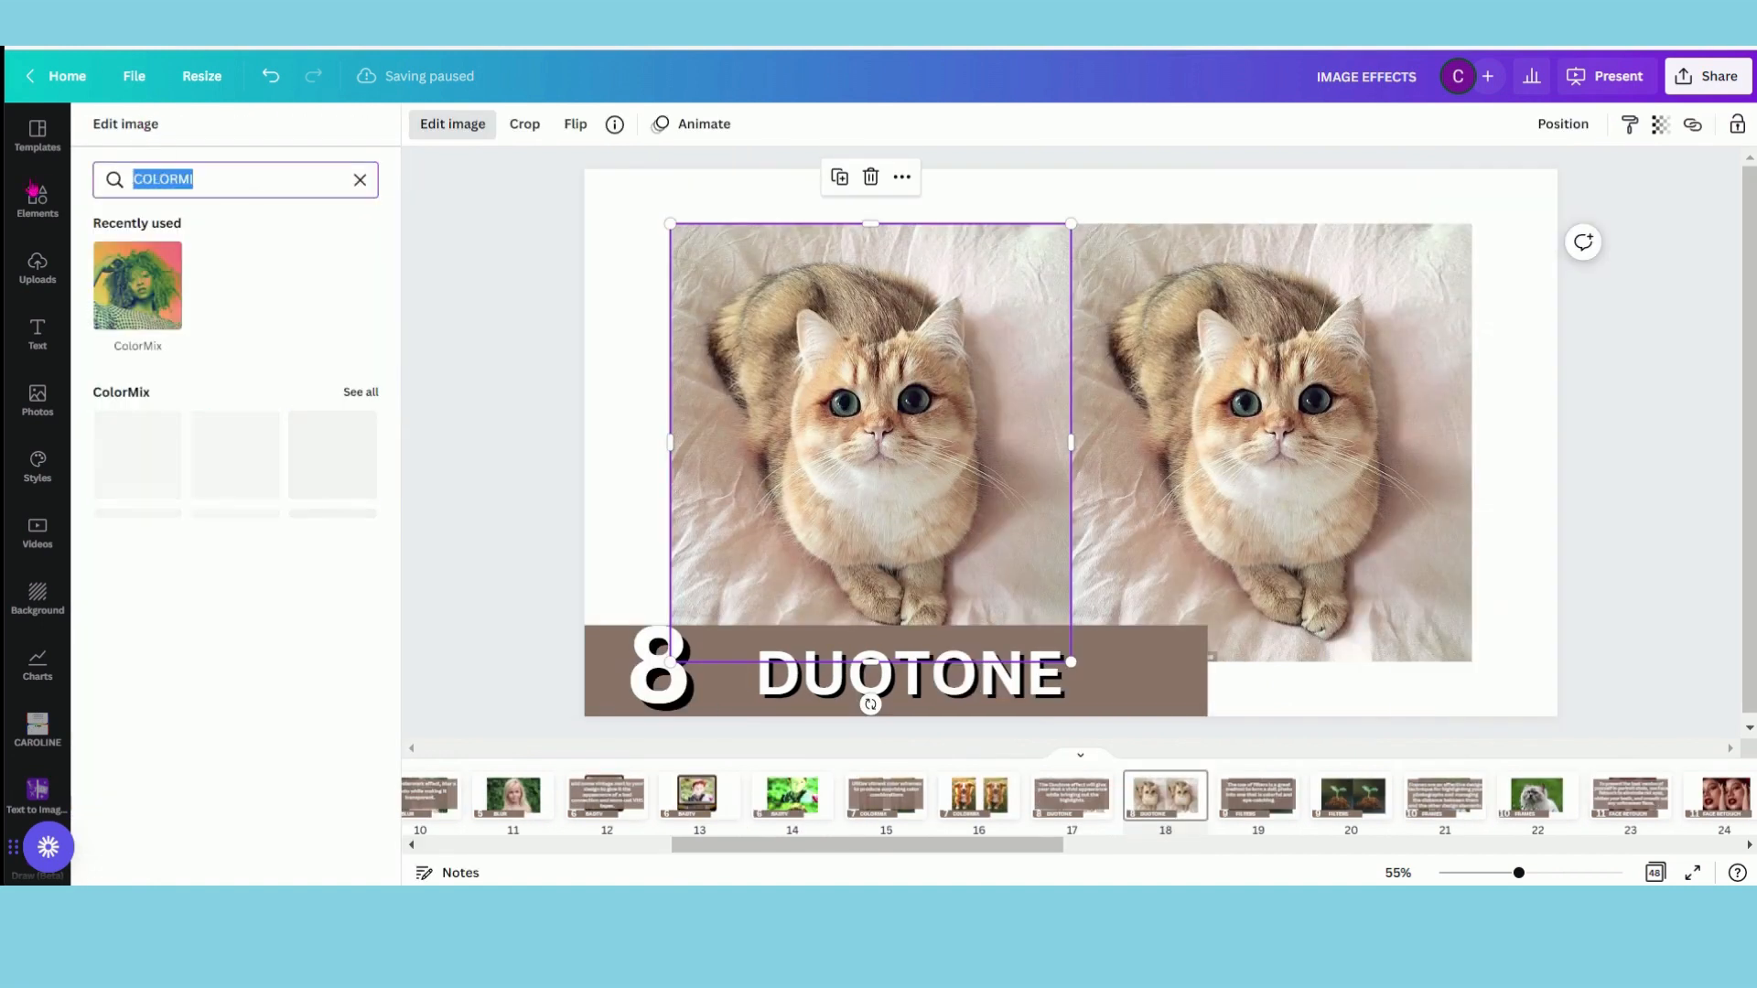
left_click(166, 320)
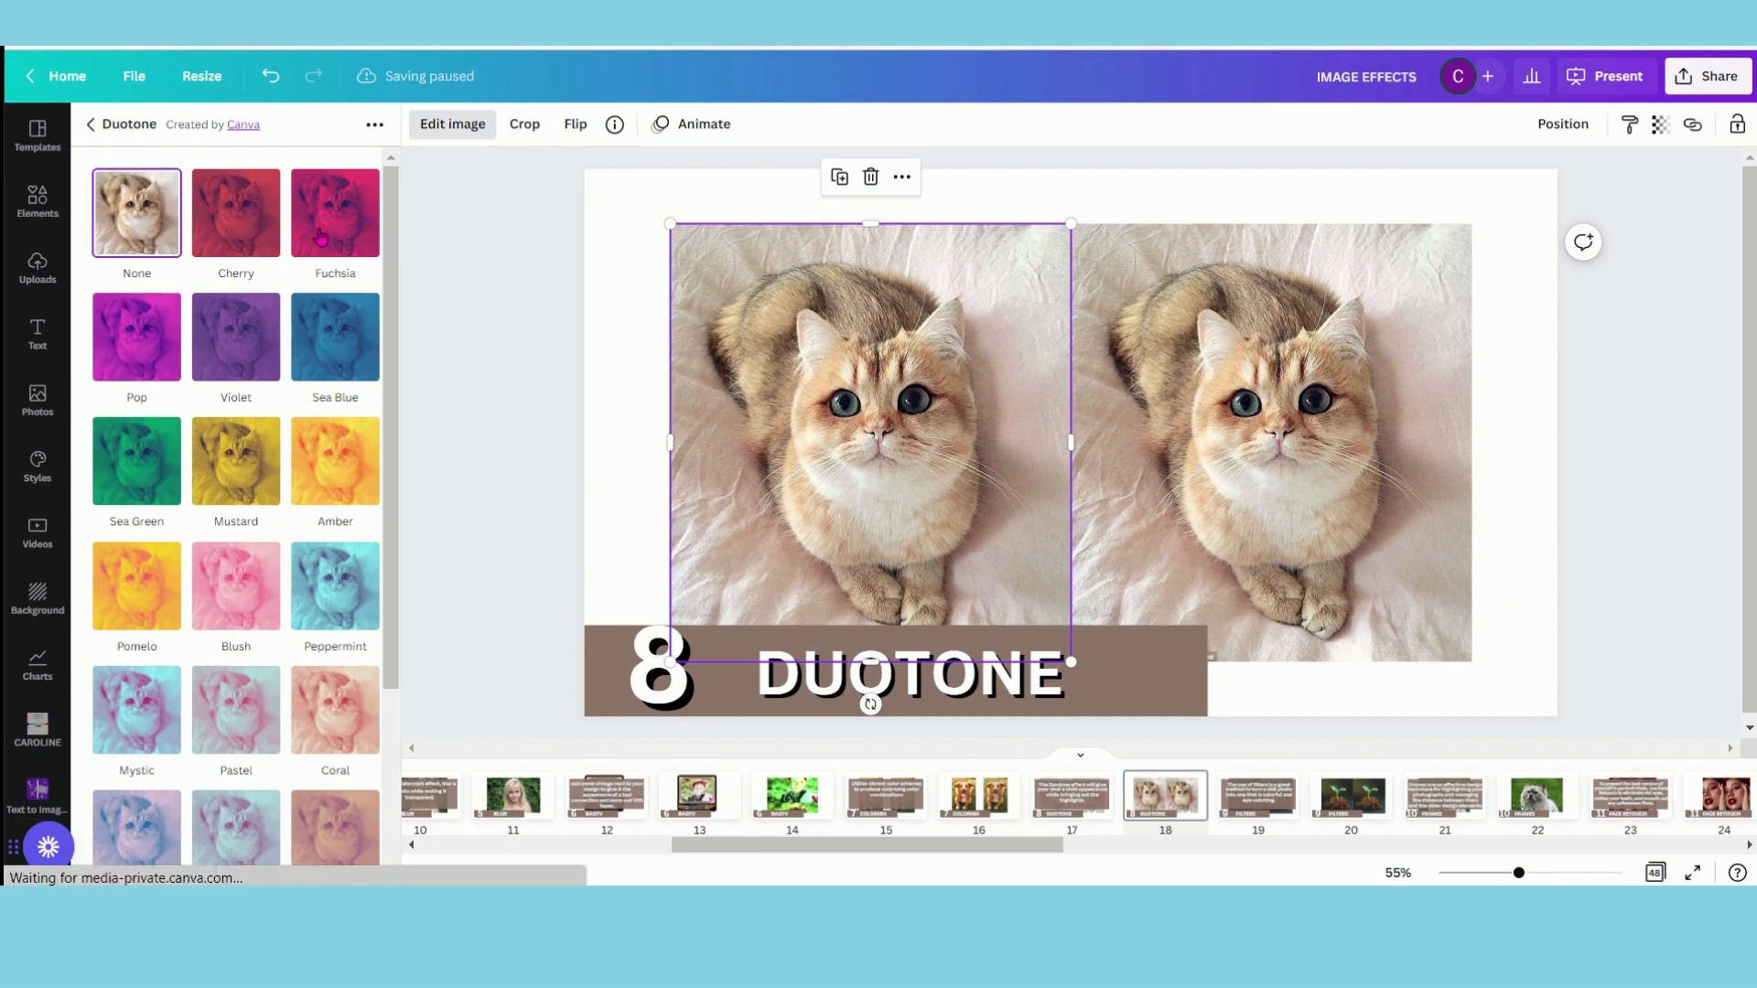
Browse the Duotone styles, try Cherry and apply Classic to the left cat photo
scroll(322, 327, "down", 1)
scroll(322, 327, "up", 1)
left_click(243, 228)
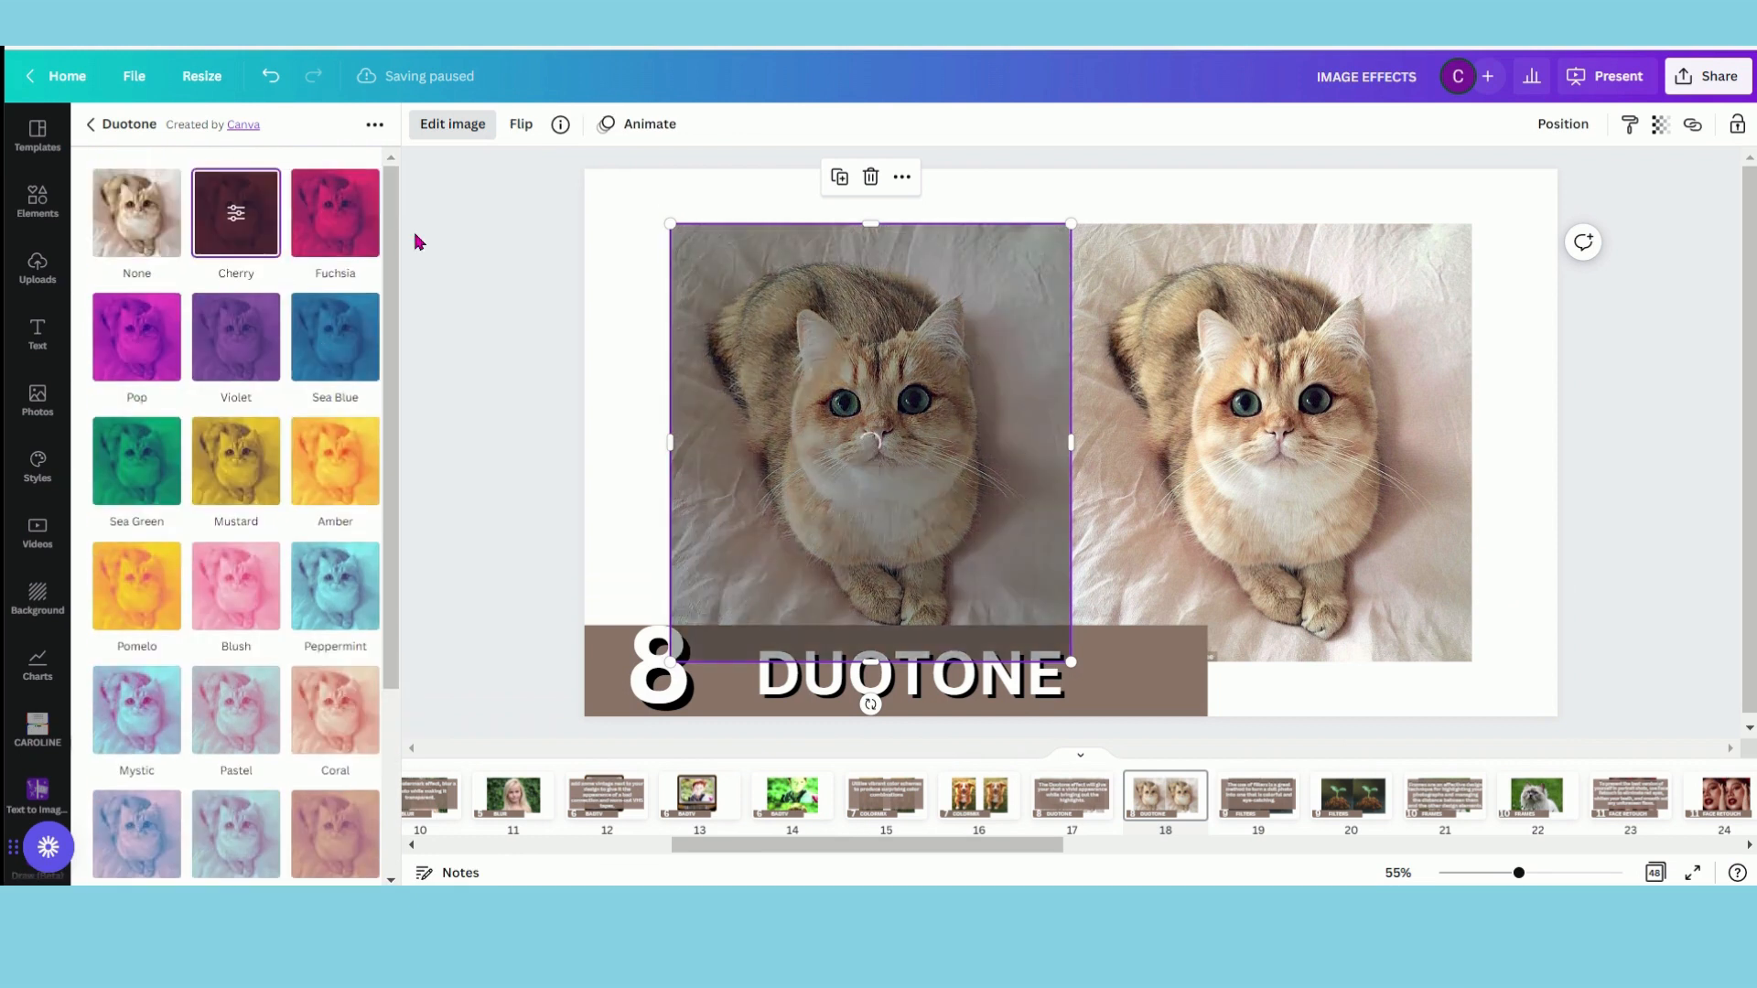
scroll(366, 411, "down", 3)
left_click(236, 758)
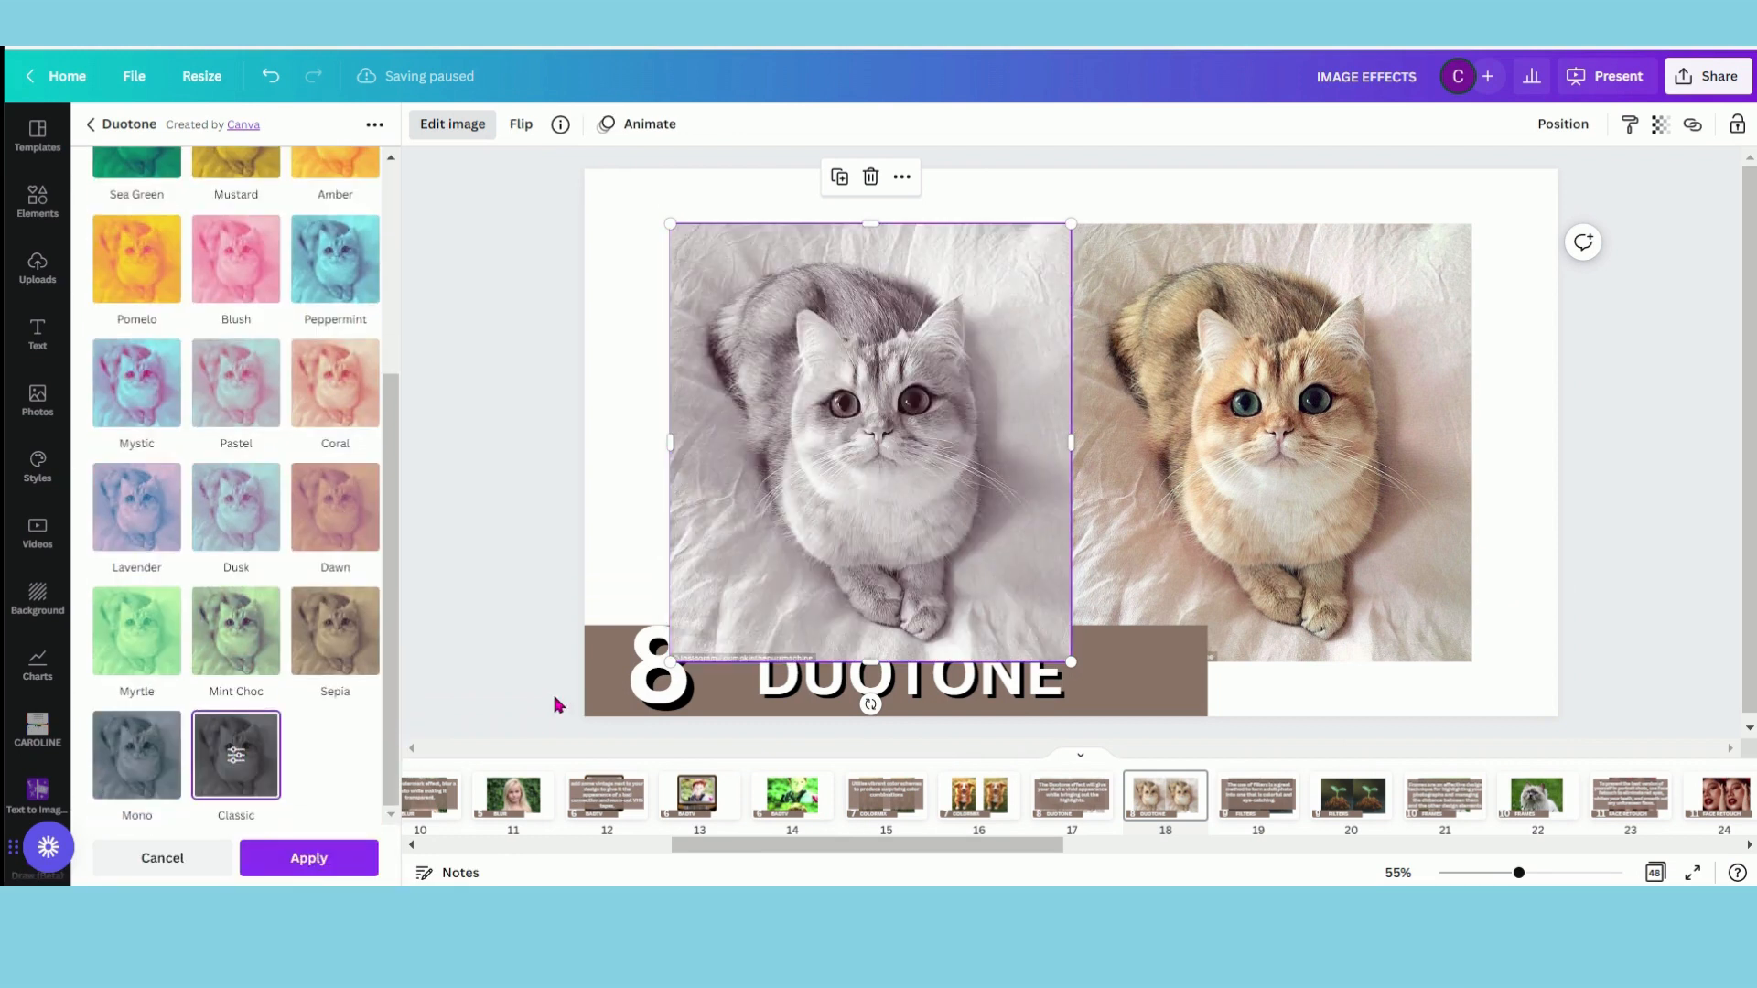
Recolour the left cat photo's Classic duotone with turquoise highlights and brown shadows
left_click(238, 758)
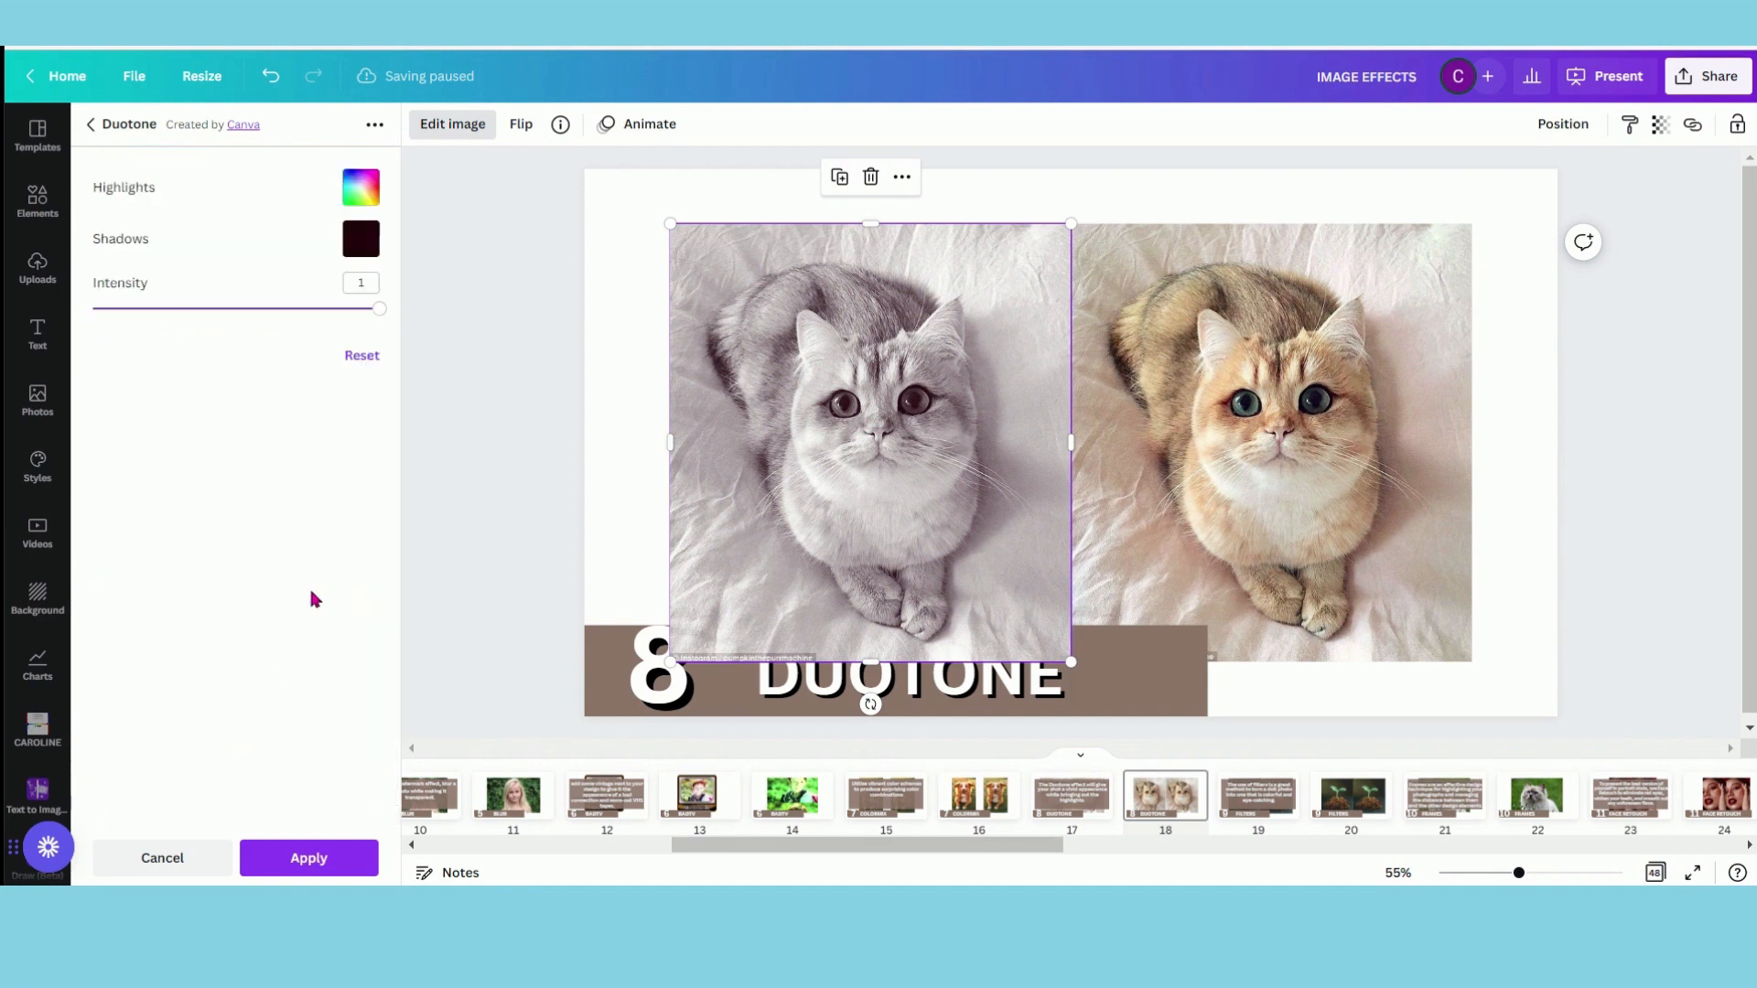
left_click(360, 186)
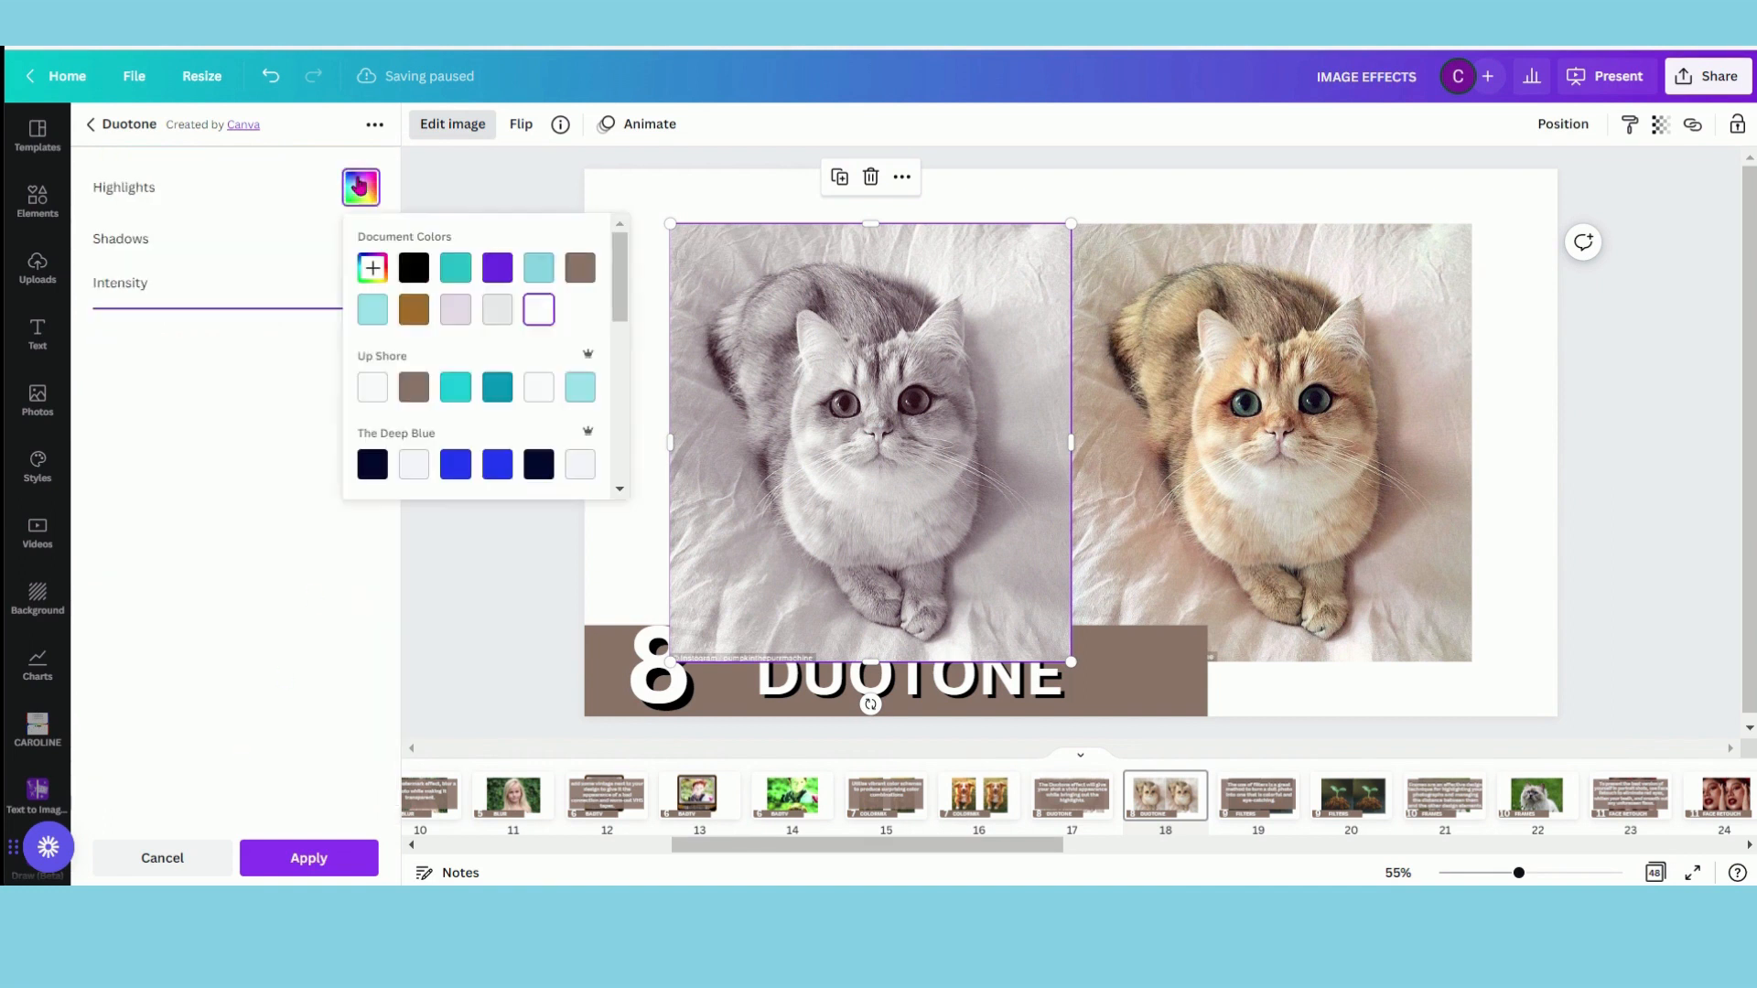
left_click(456, 392)
left_click(188, 248)
left_click(361, 238)
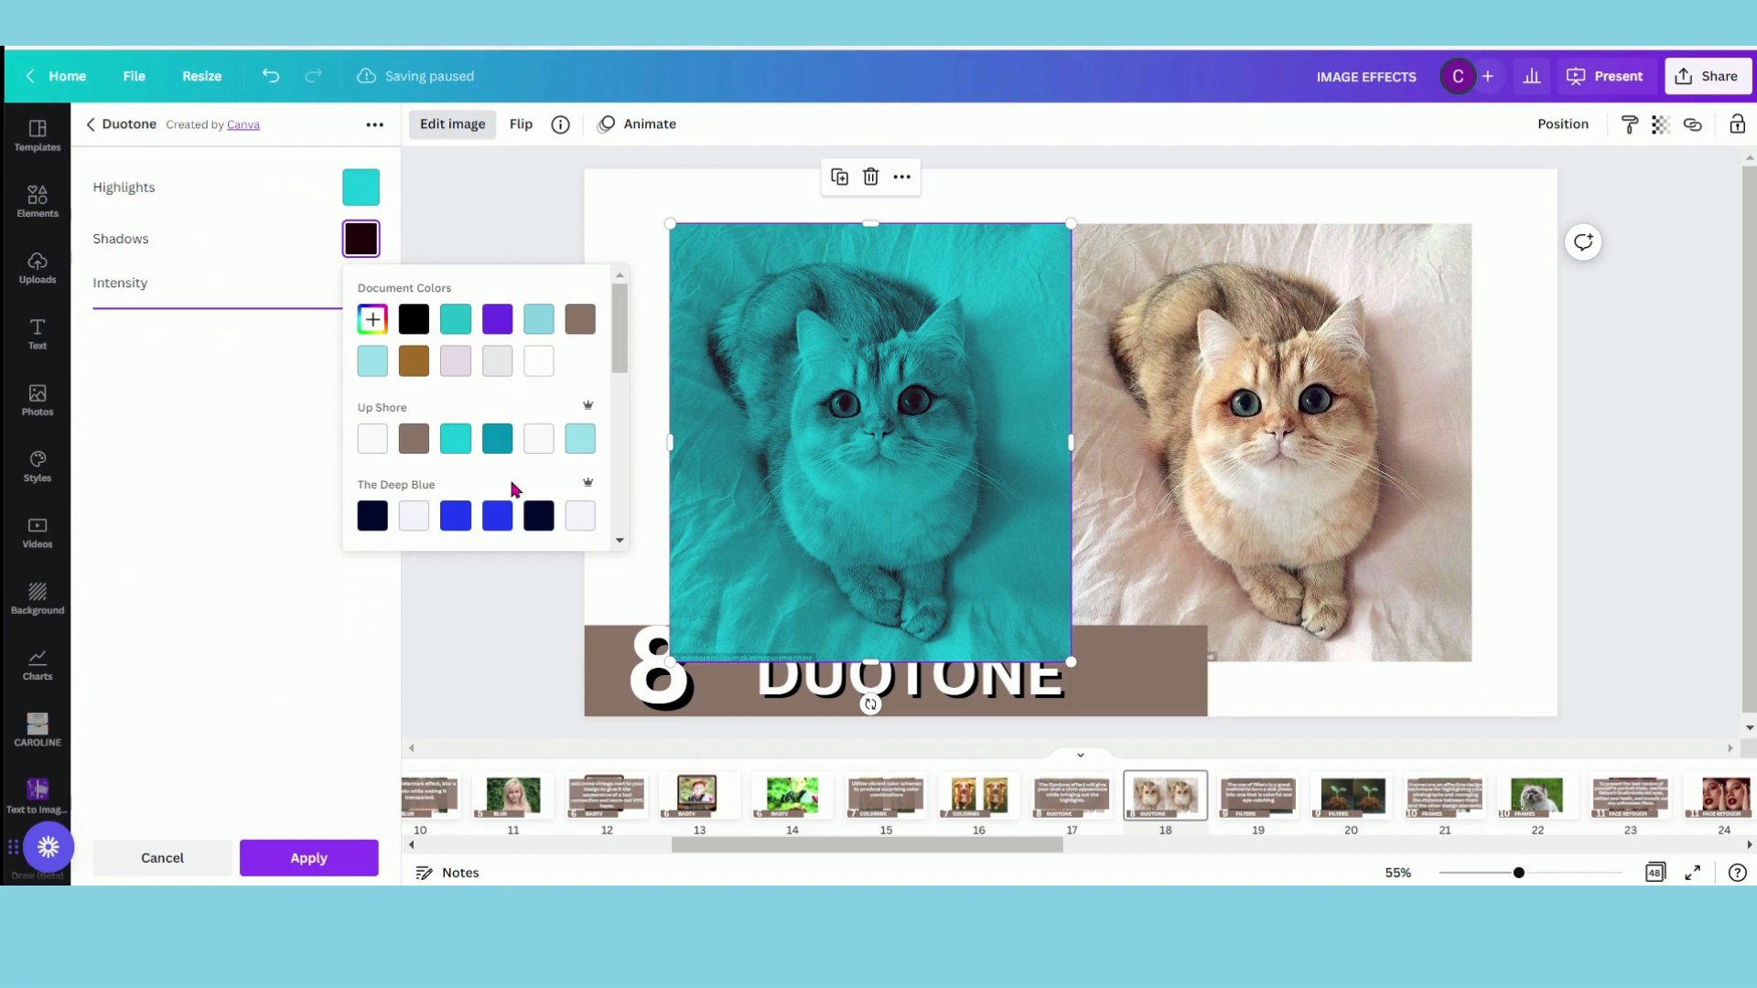
left_click(412, 363)
left_click(271, 366)
Set the duotone intensity to 0.6 and apply the effect to the left cat photo
left_click_drag(379, 308, 264, 308)
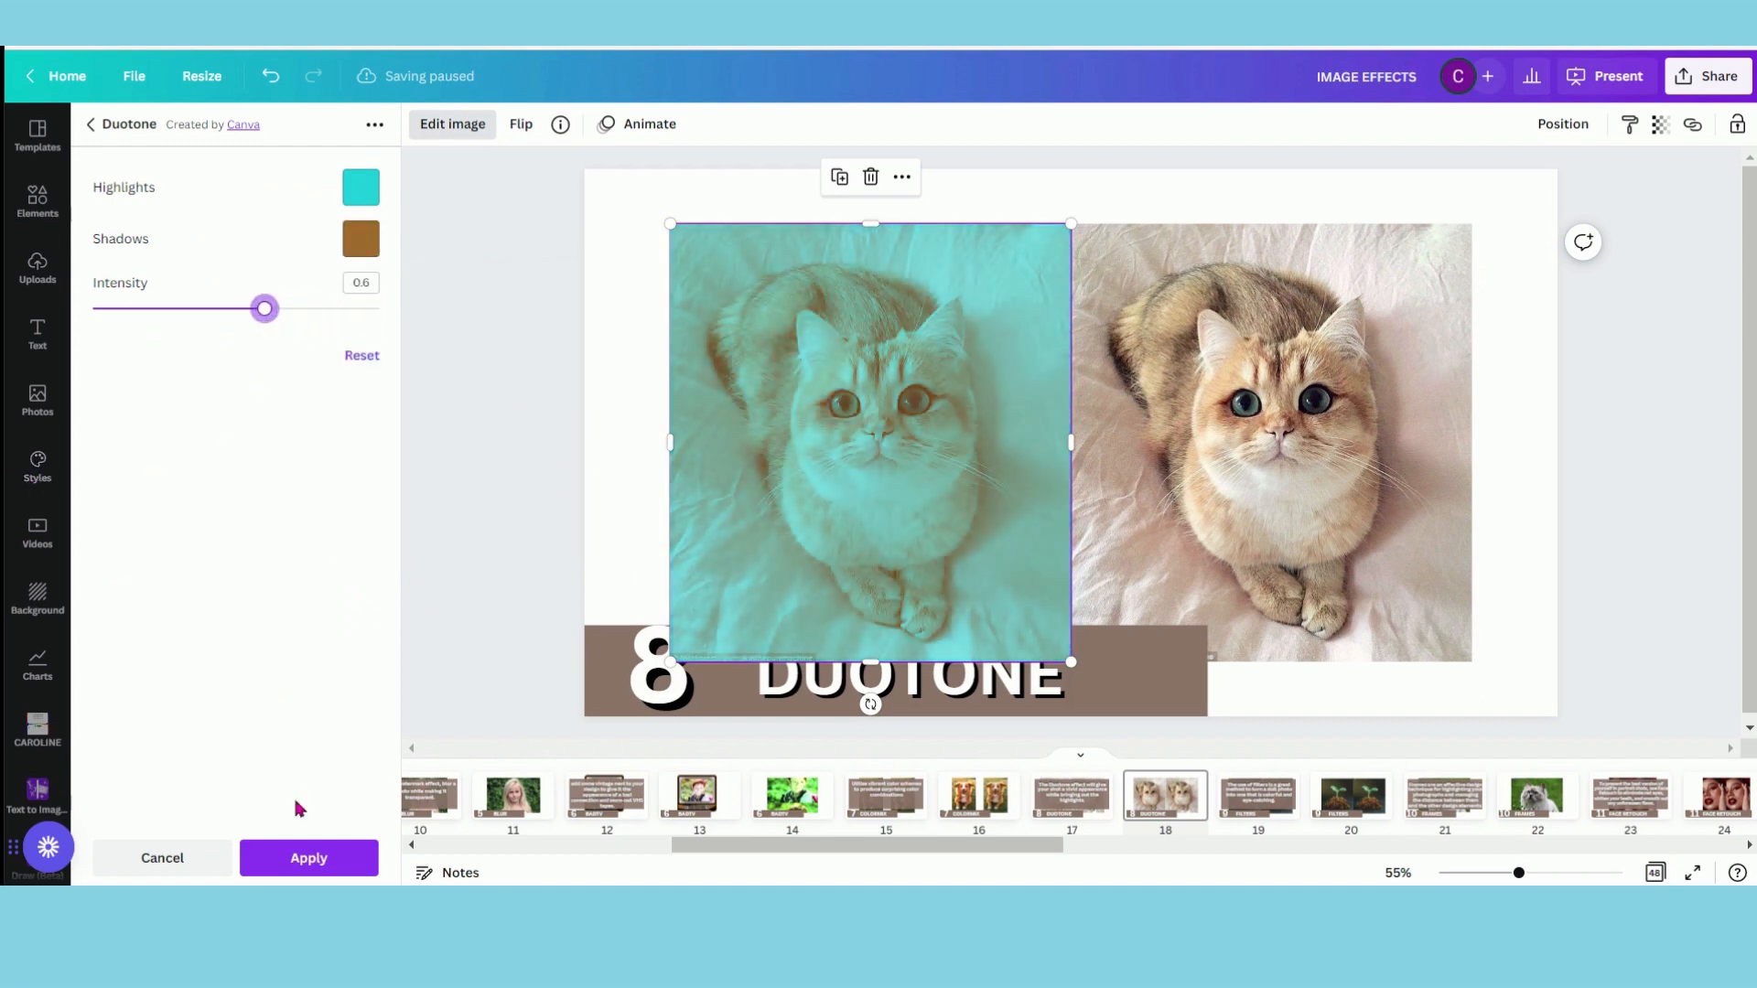
left_click(302, 855)
left_click(1655, 706)
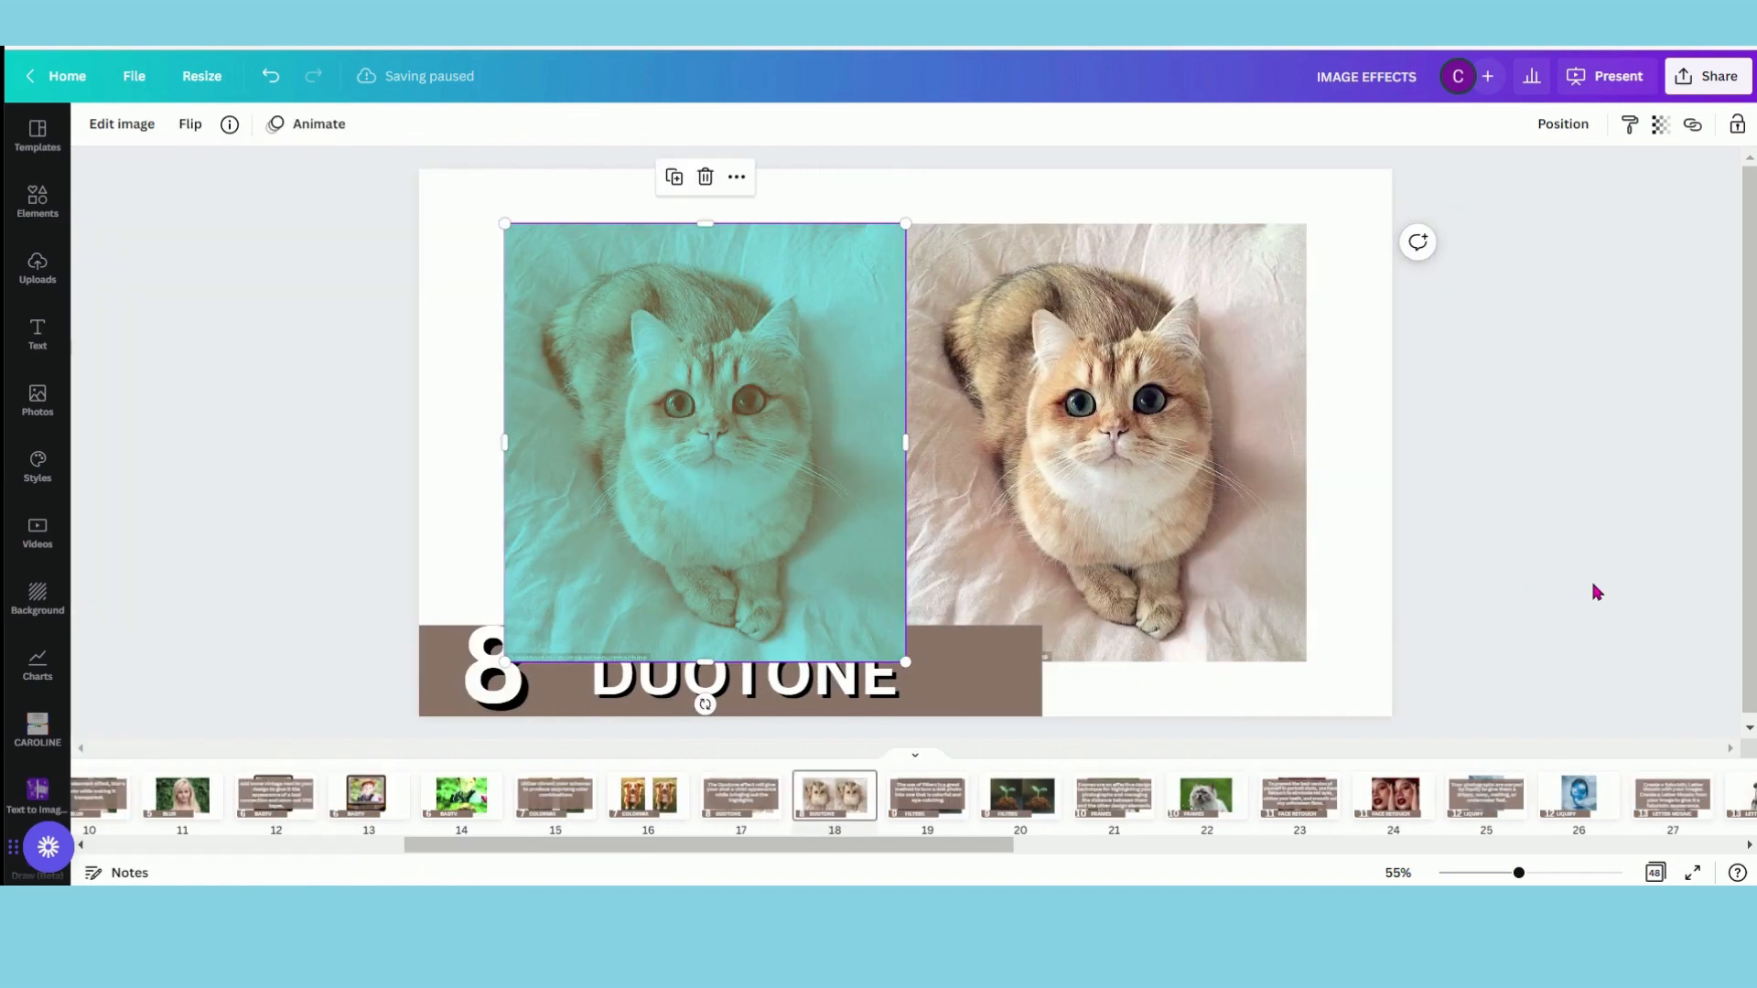
Show the Filters intro on page 19 and open the filters for the left seedling photo on page 20
left_click(947, 804)
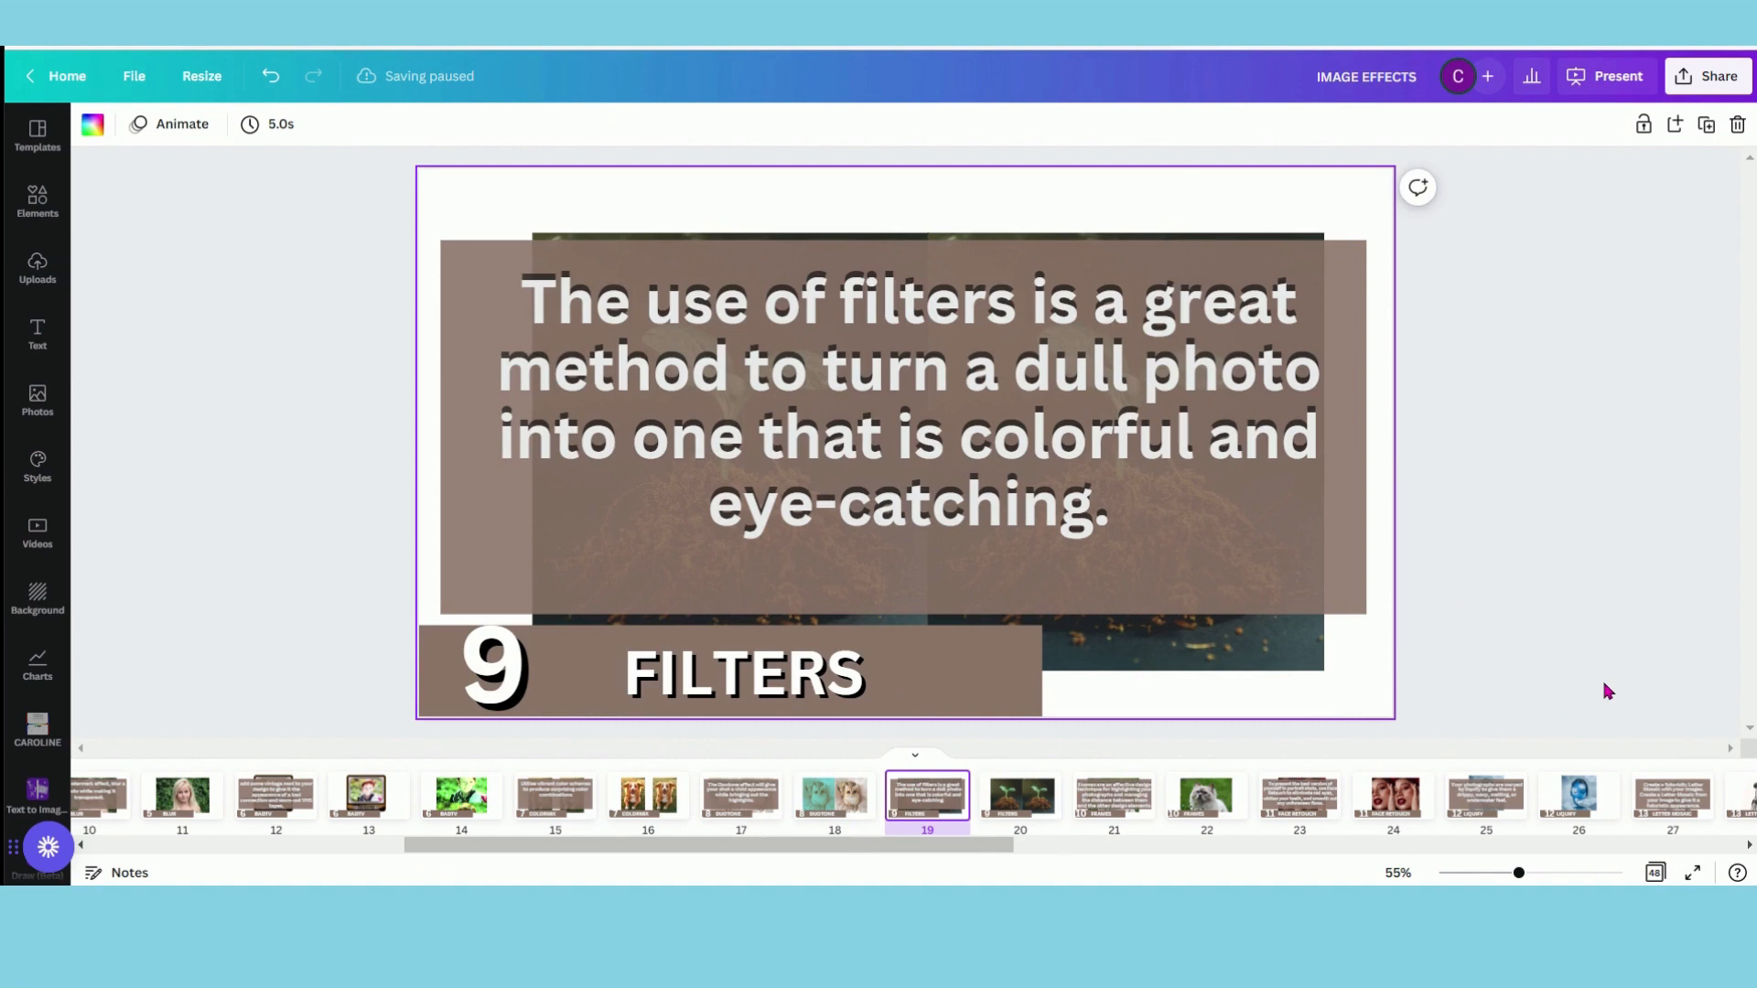
left_click(1034, 801)
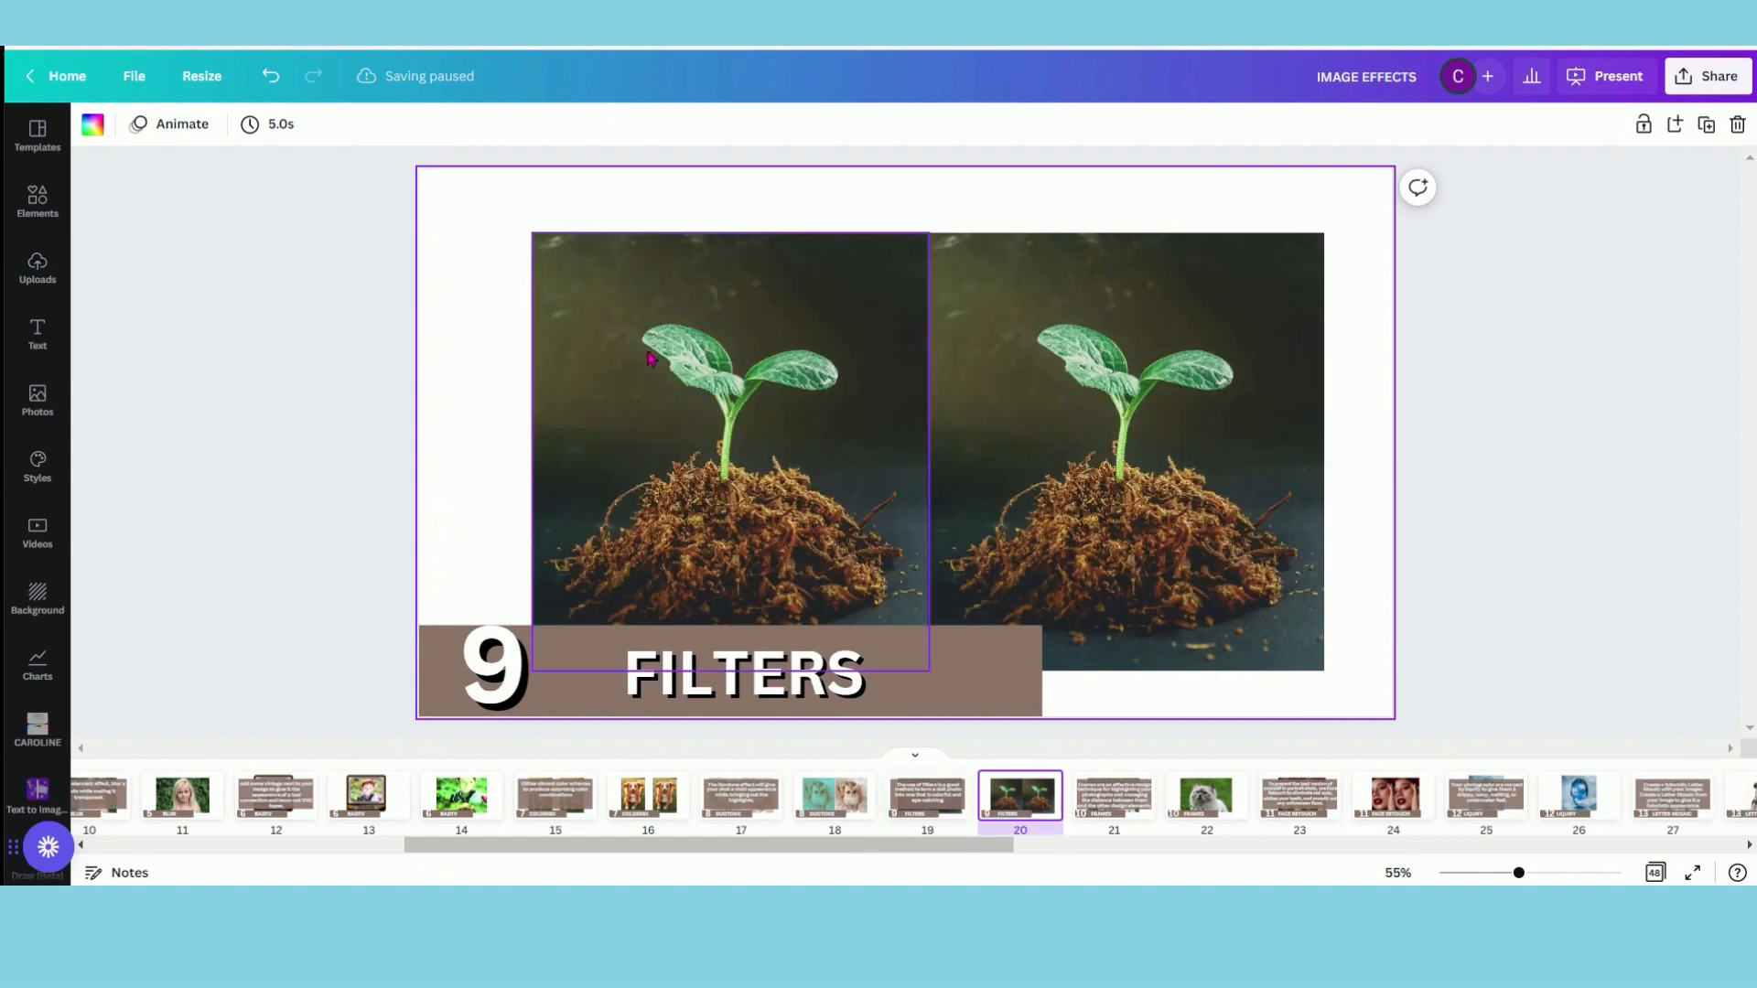
left_click(704, 385)
left_click(142, 125)
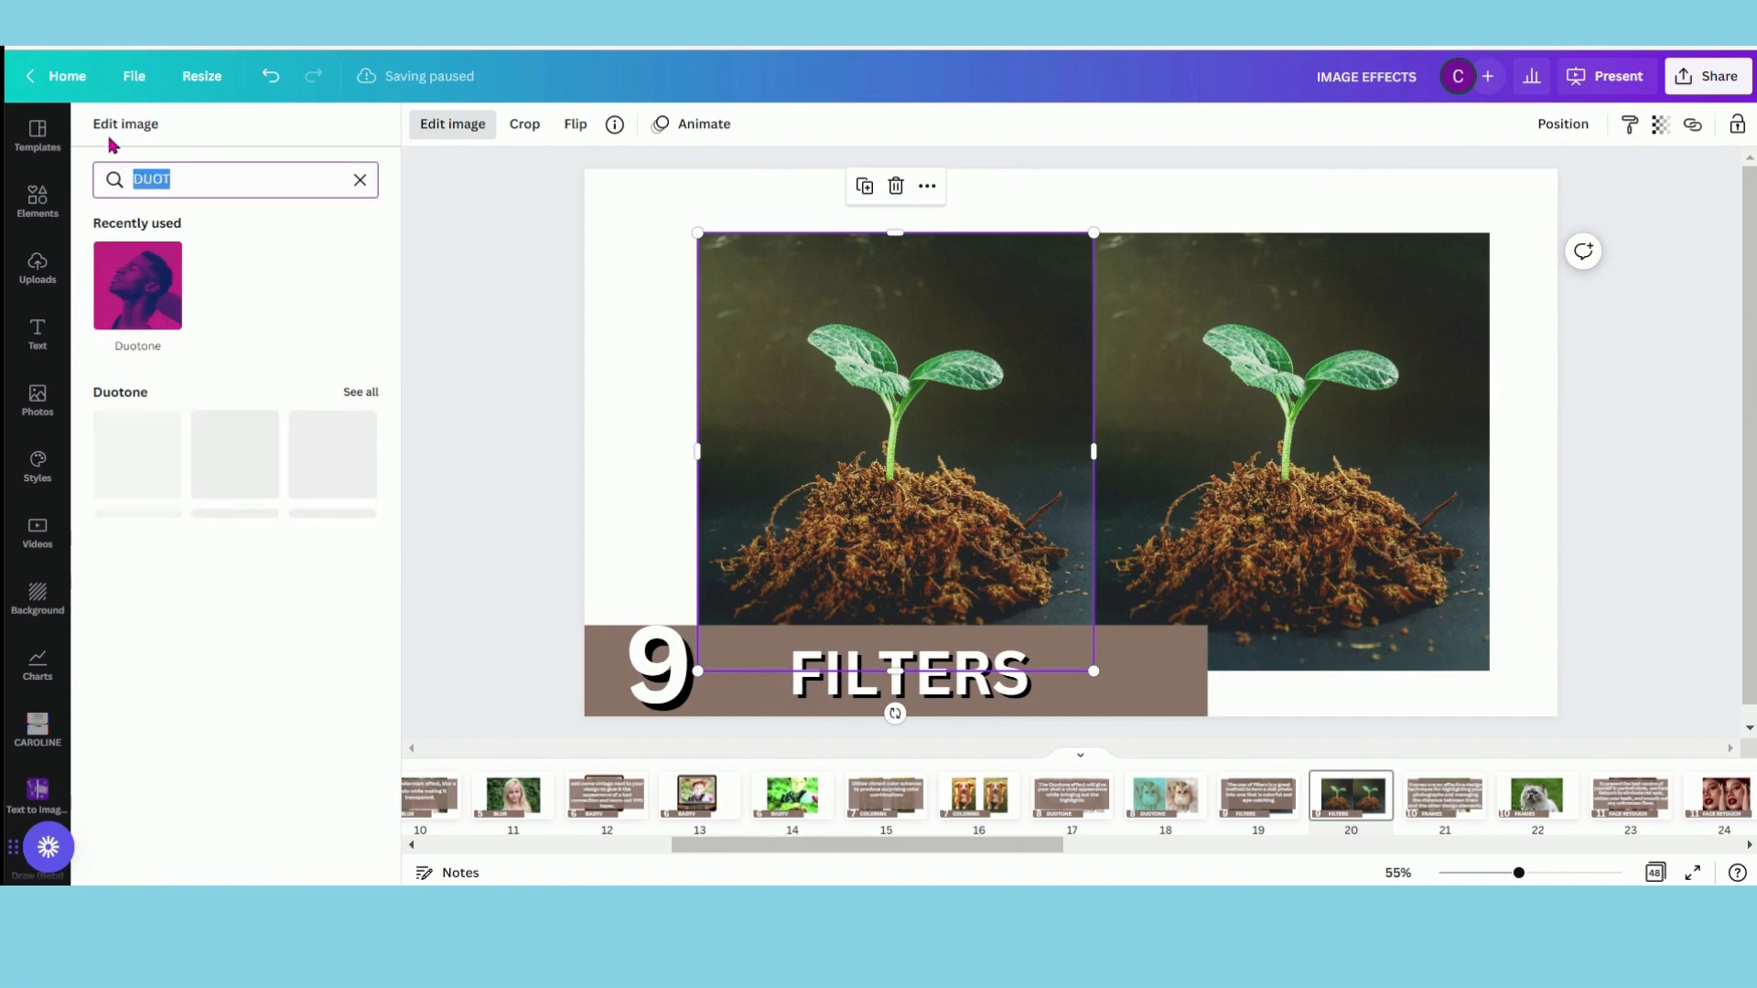
left_click(172, 316)
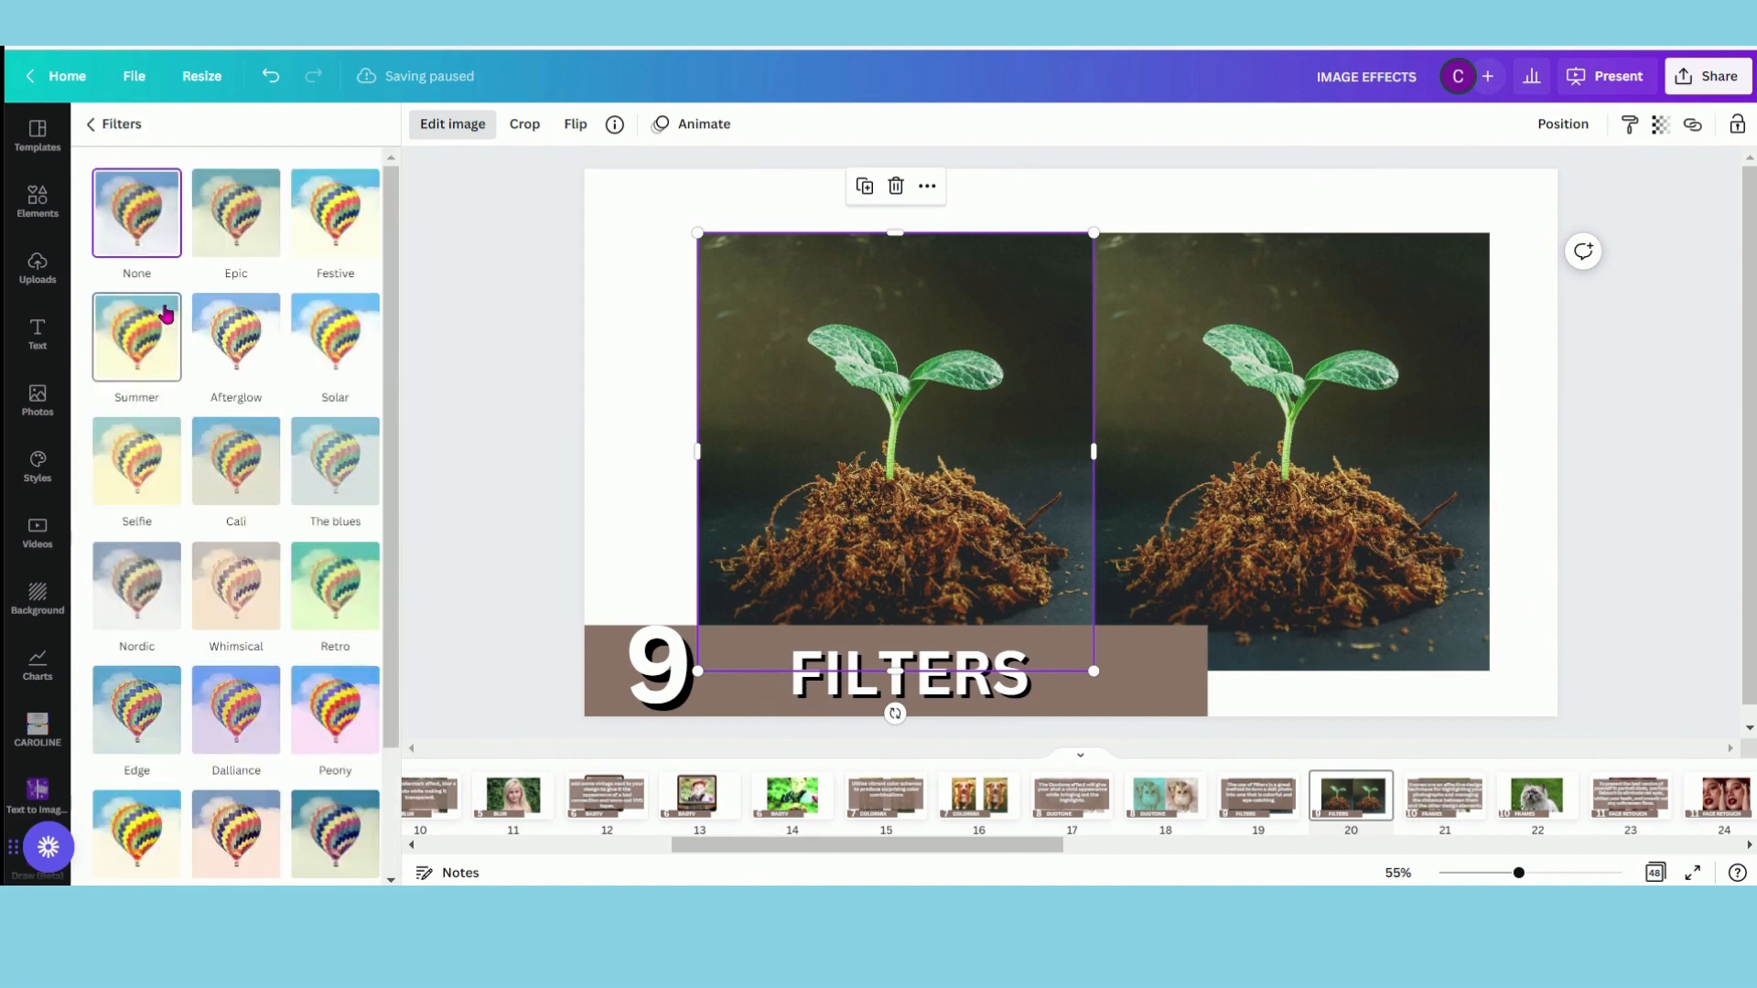
Try the Afterglow, Peony, Dalliance, Dare, Nordic and Cali filters on the left seedling photo
left_click(239, 352)
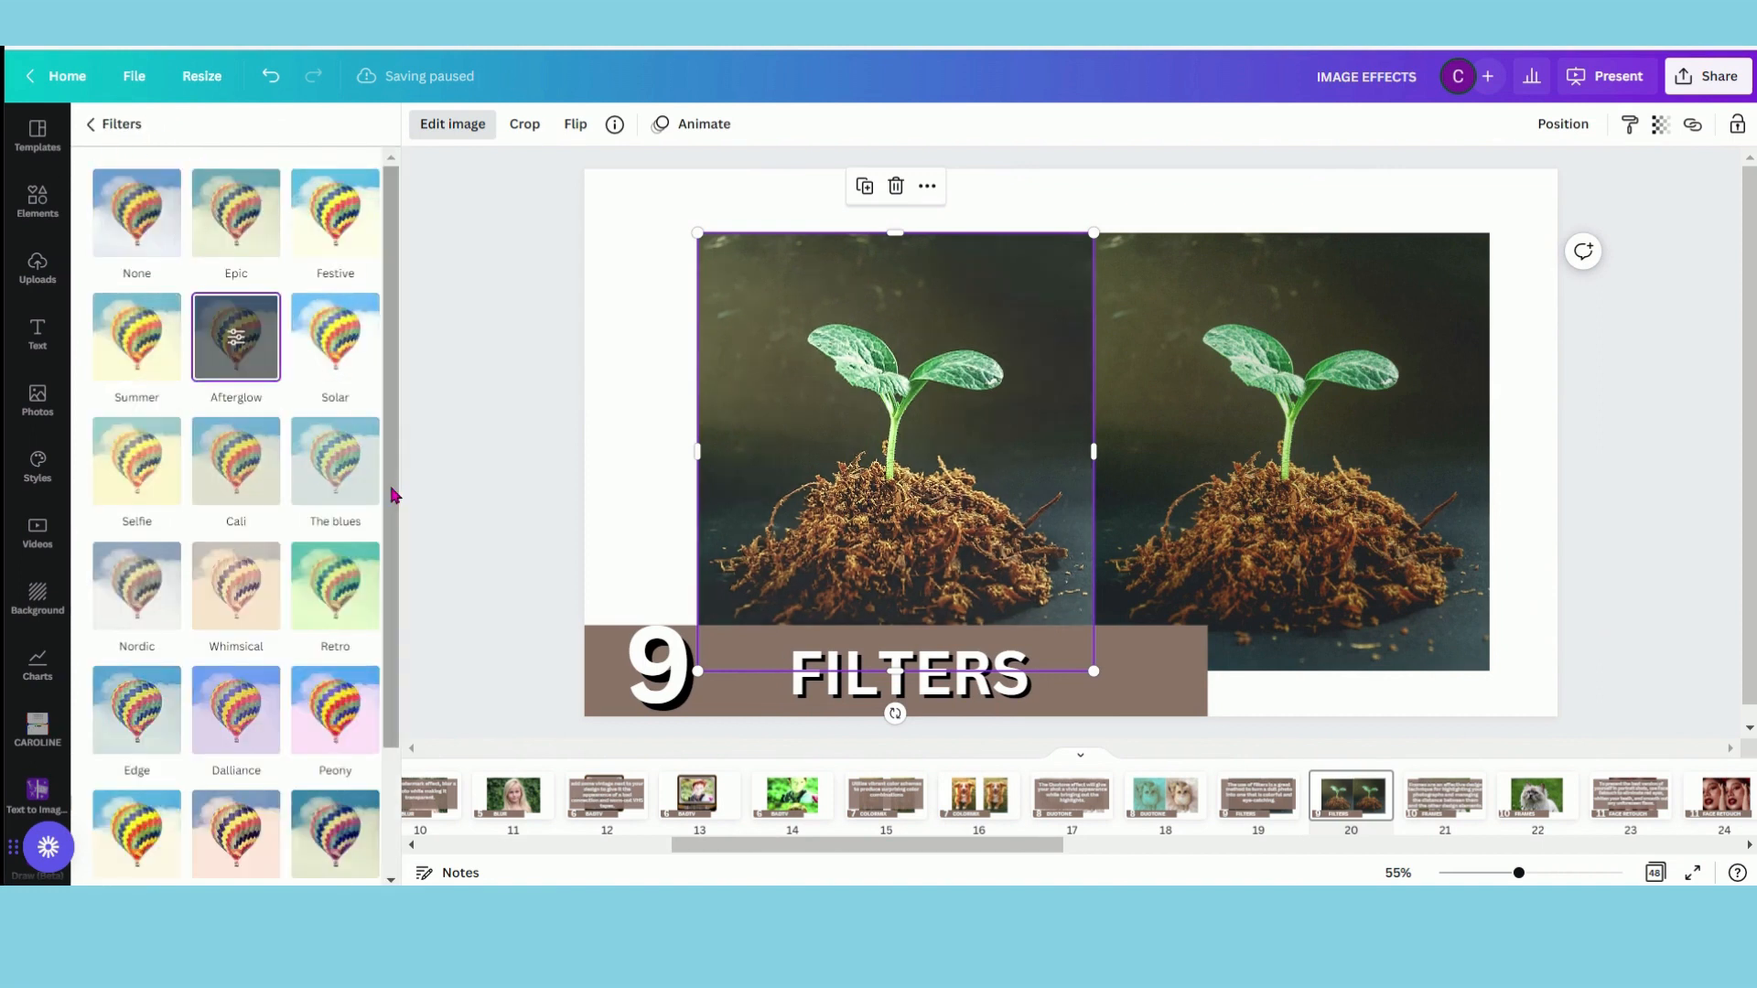
scroll(370, 504, "down", 3)
left_click(364, 517)
left_click(233, 577)
left_click(156, 712)
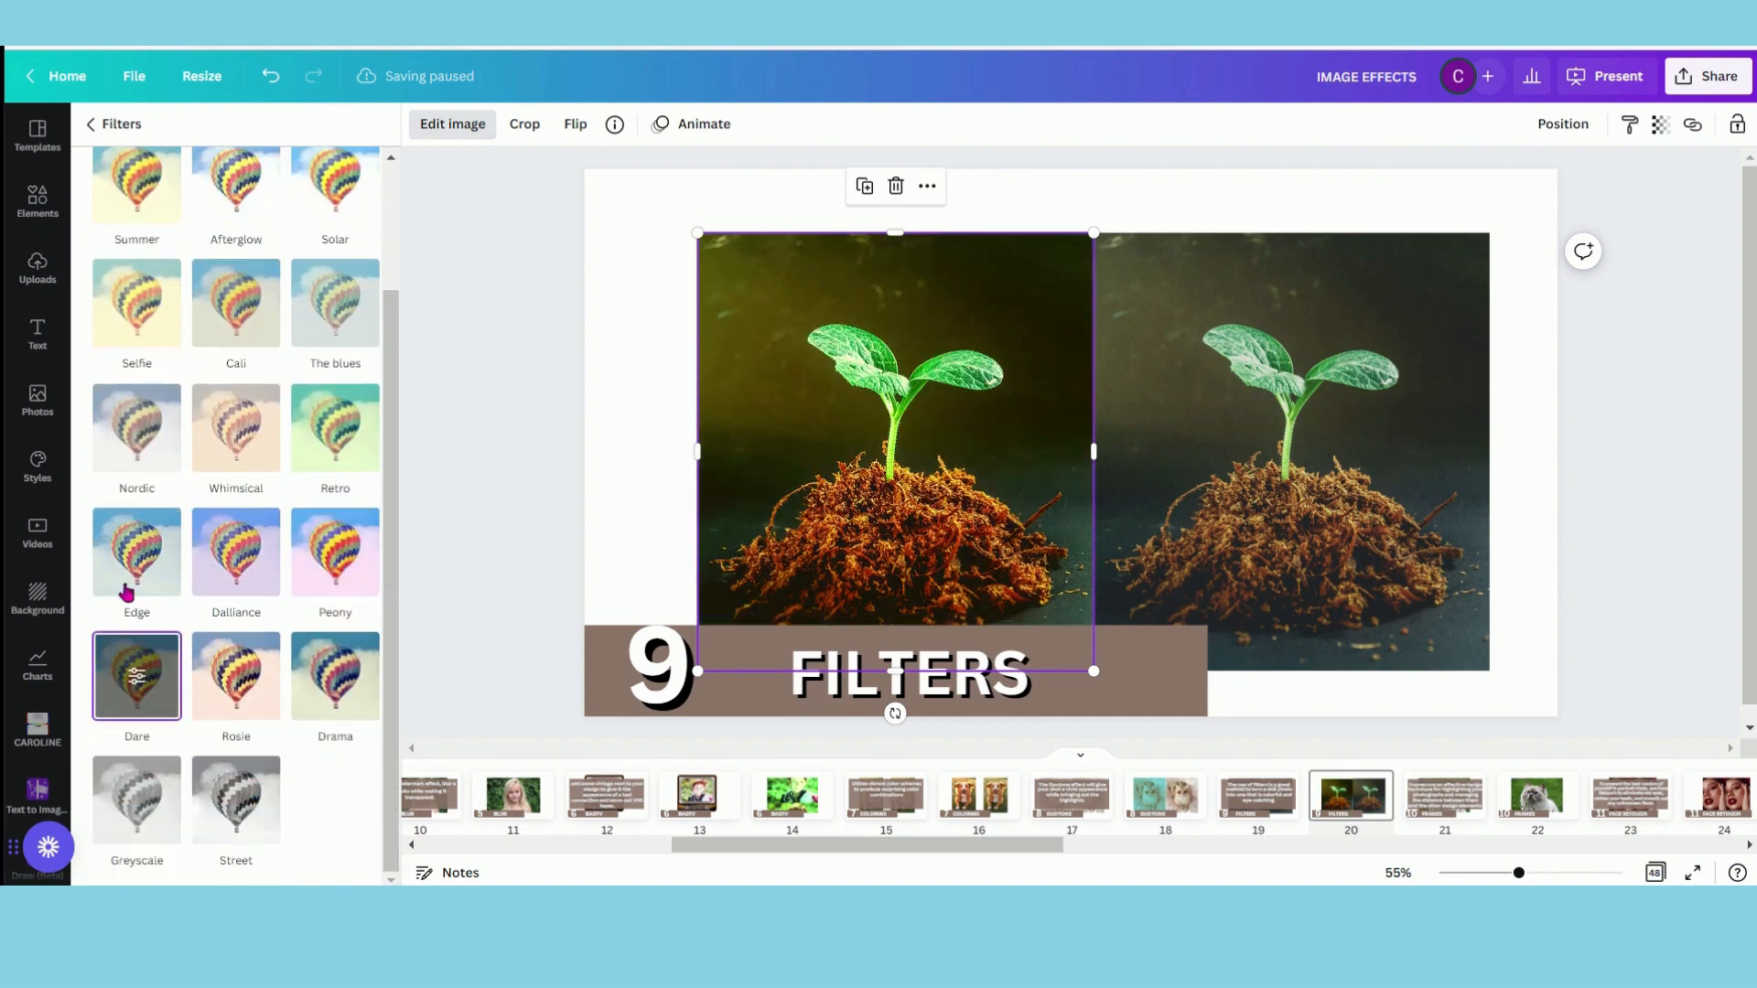
left_click(137, 428)
left_click(221, 316)
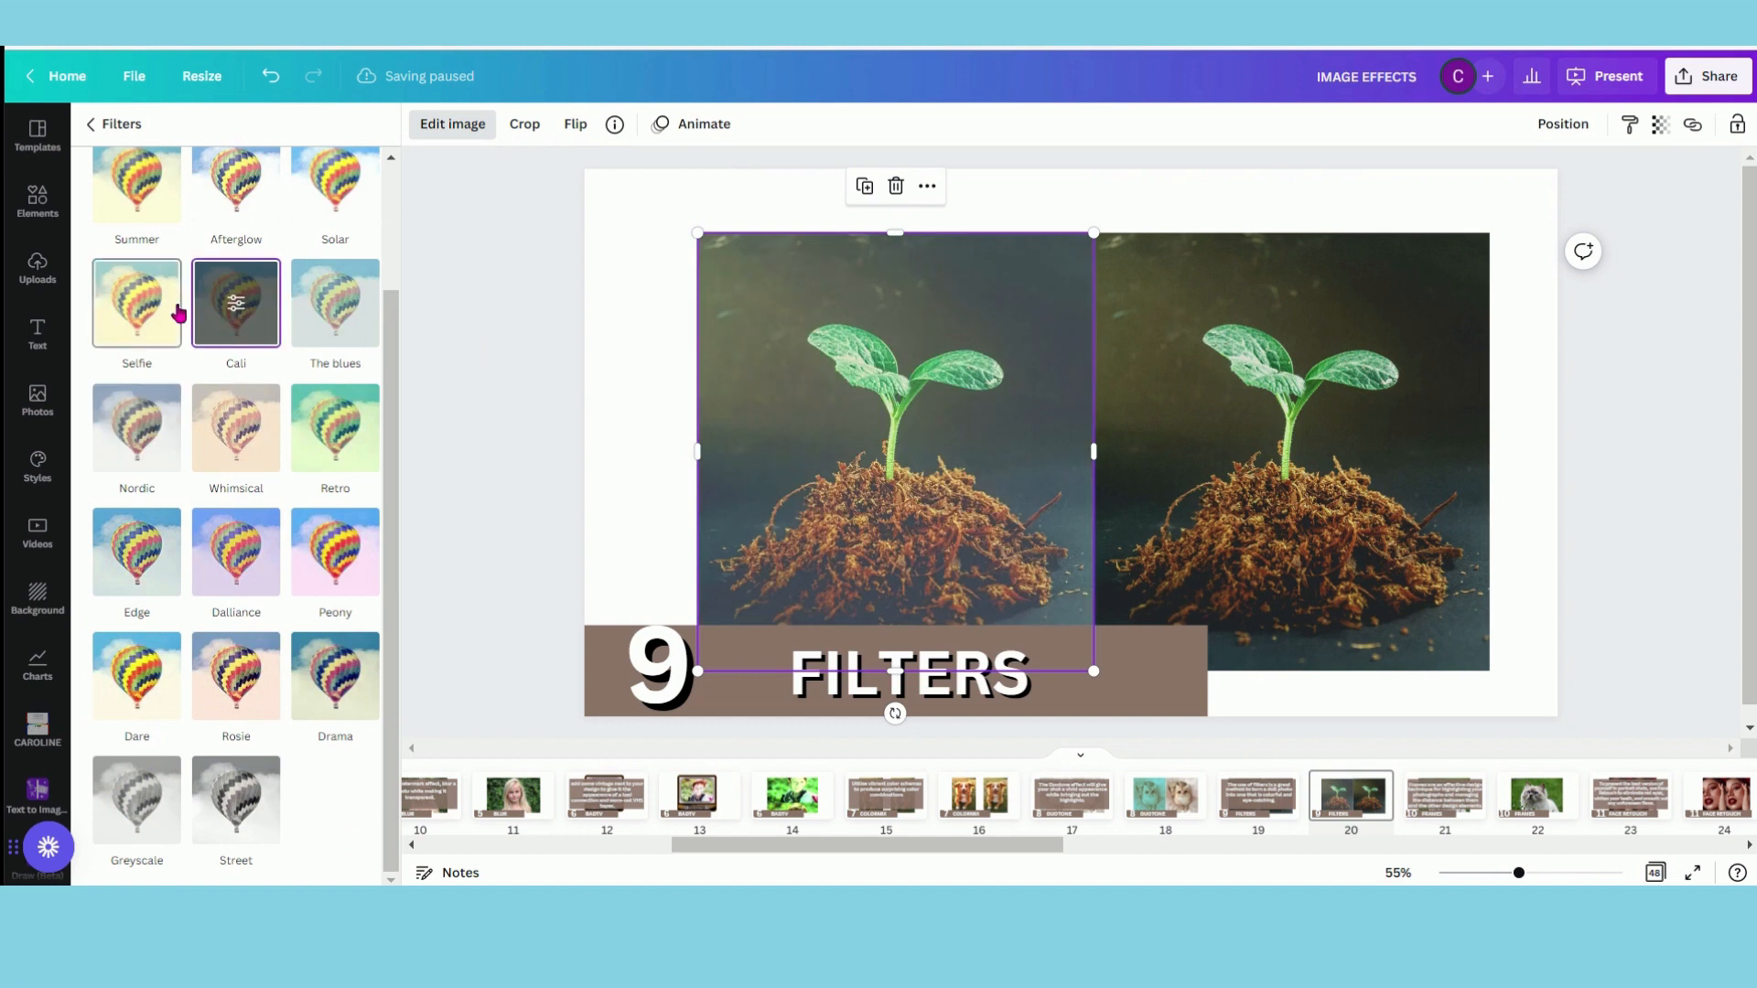
Try the Selfie filter at a lower intensity, and the Afterglow and Solar filters, on the left seedling photo
left_click(178, 314)
left_click(138, 307)
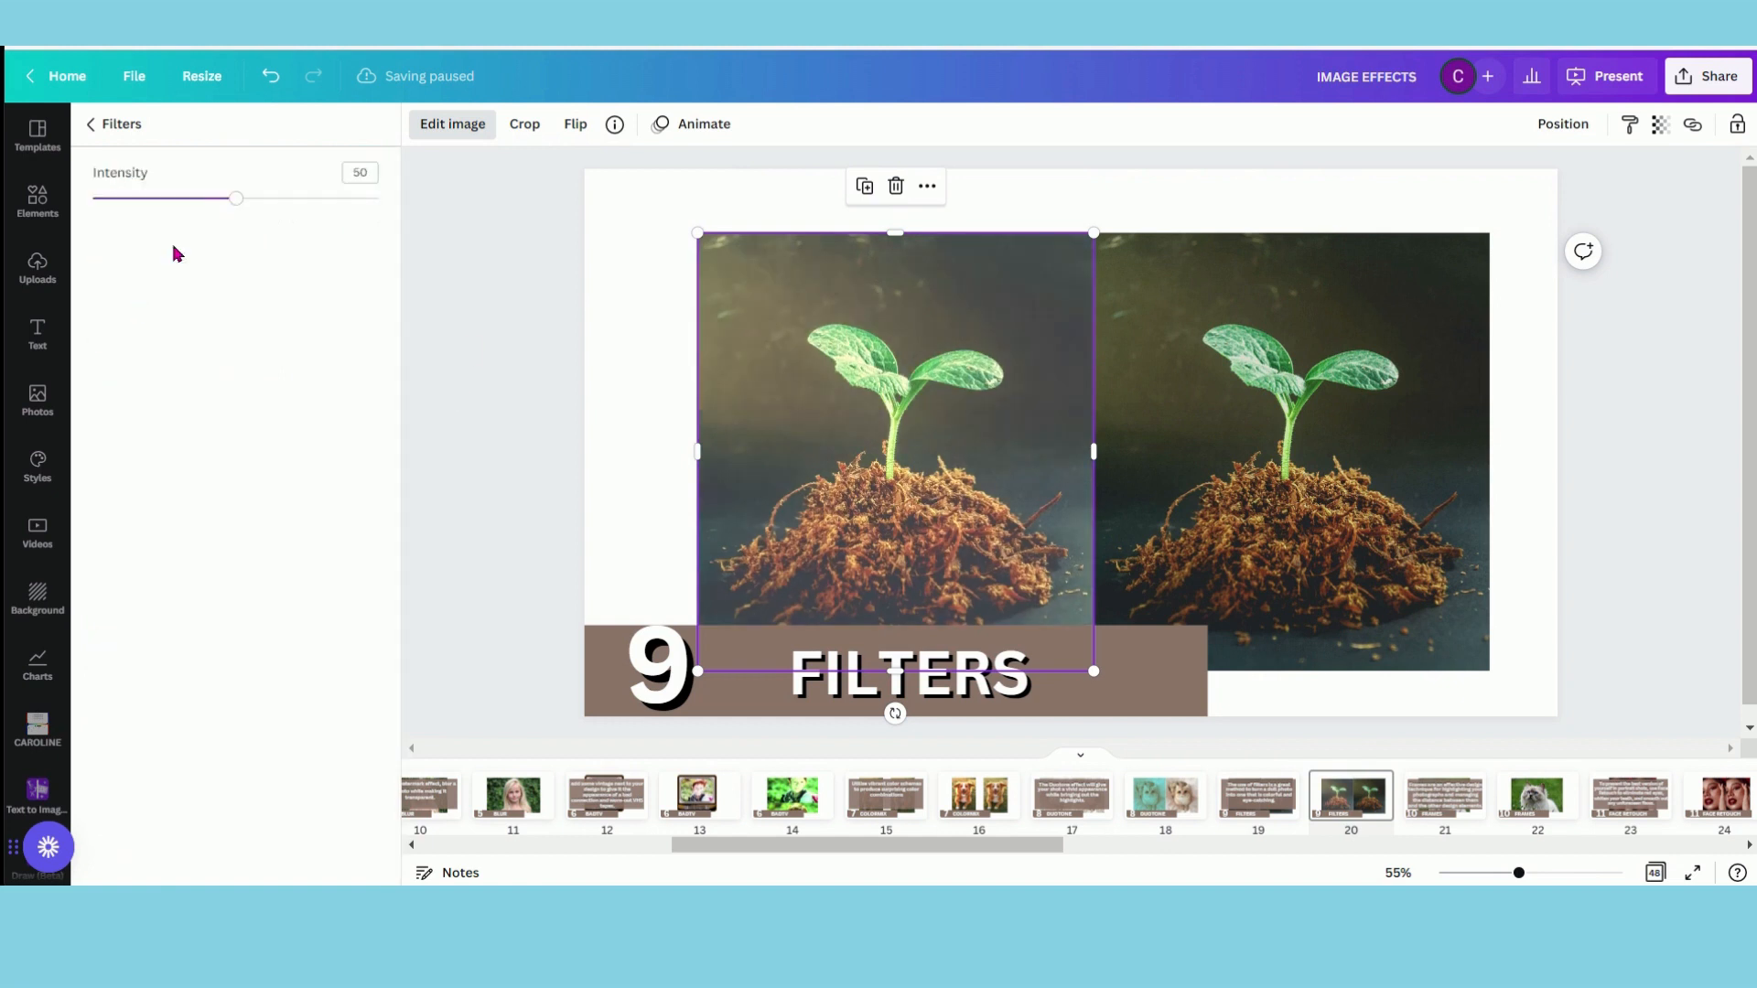
left_click_drag(256, 211, 168, 203)
left_click(91, 124)
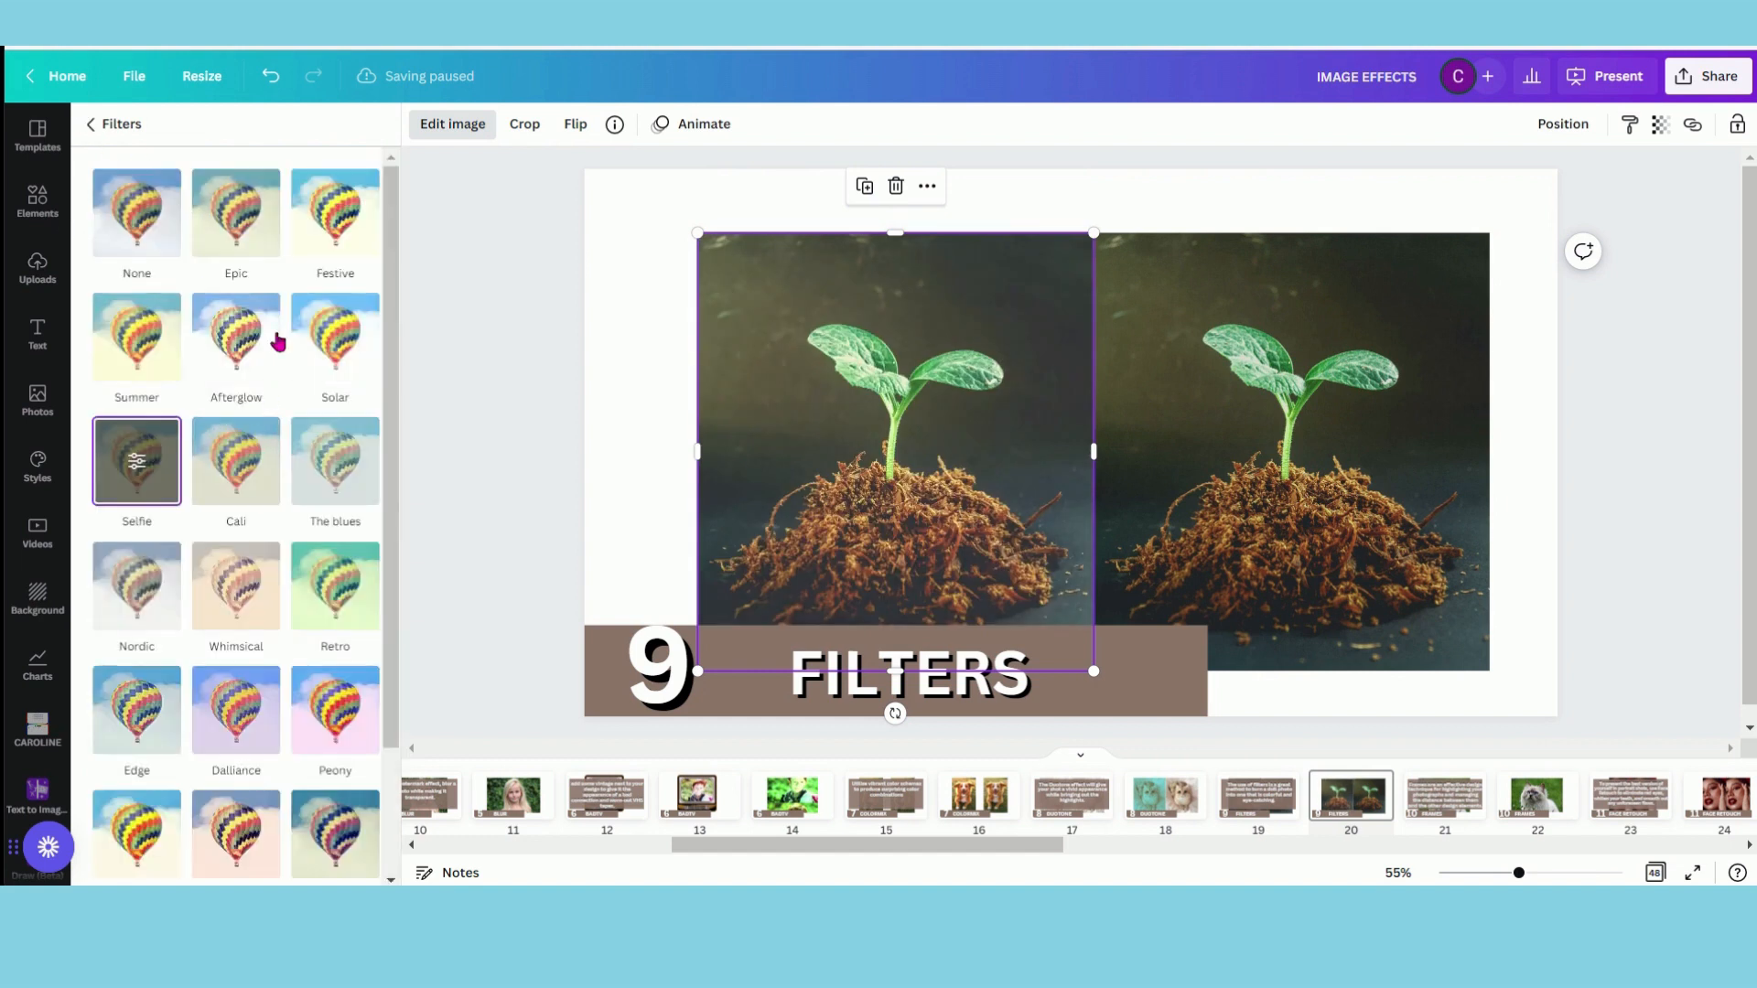
left_click(236, 339)
left_click(335, 348)
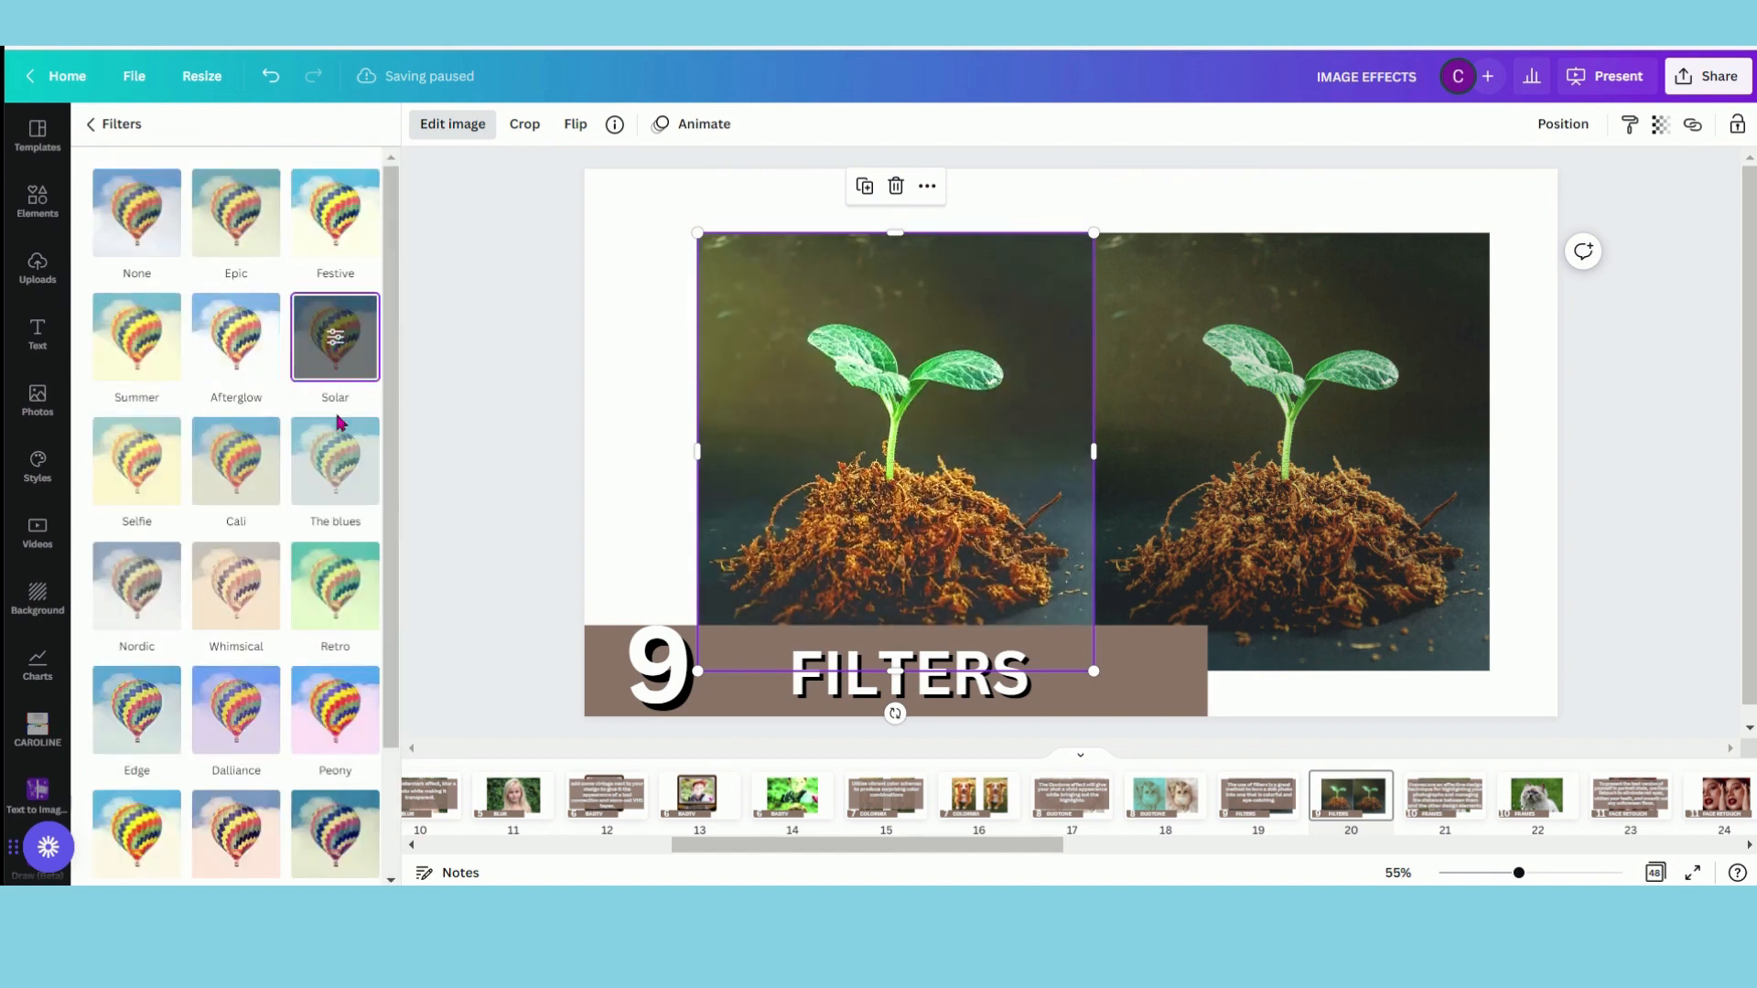
Apply the Drama filter to the left seedling photo with an intensity of 67
scroll(325, 641, "down", 3)
left_click(331, 697)
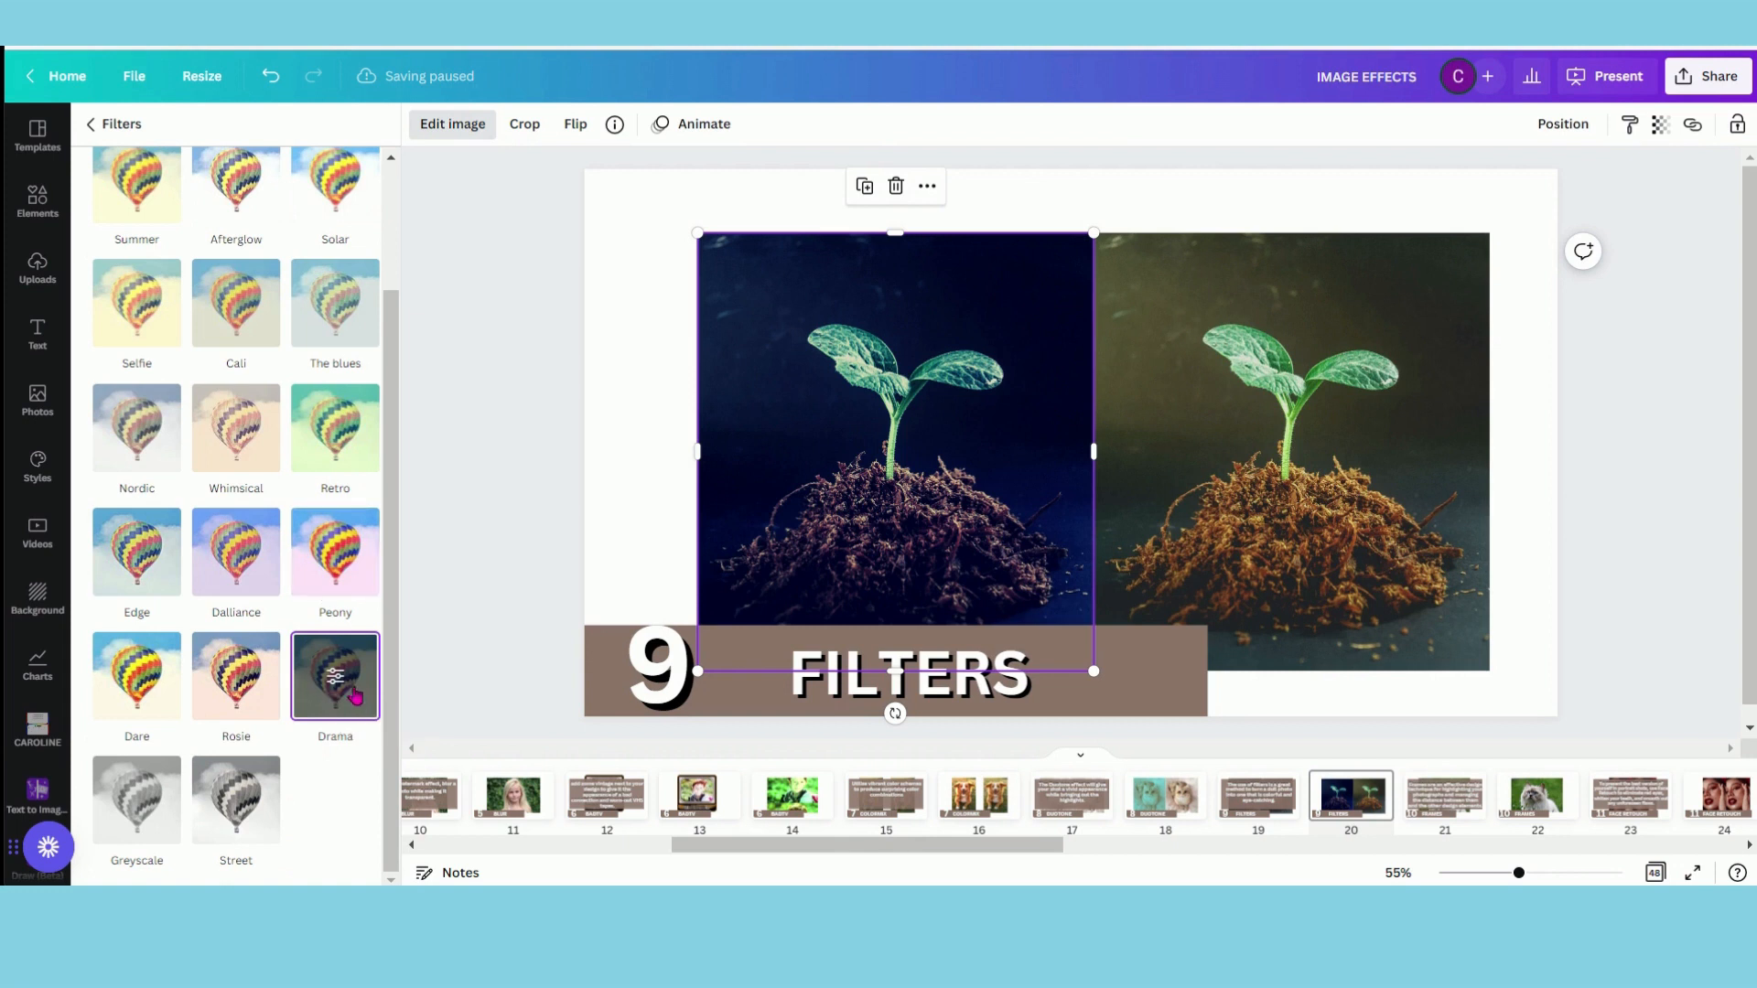
left_click(331, 700)
left_click_drag(231, 199, 286, 203)
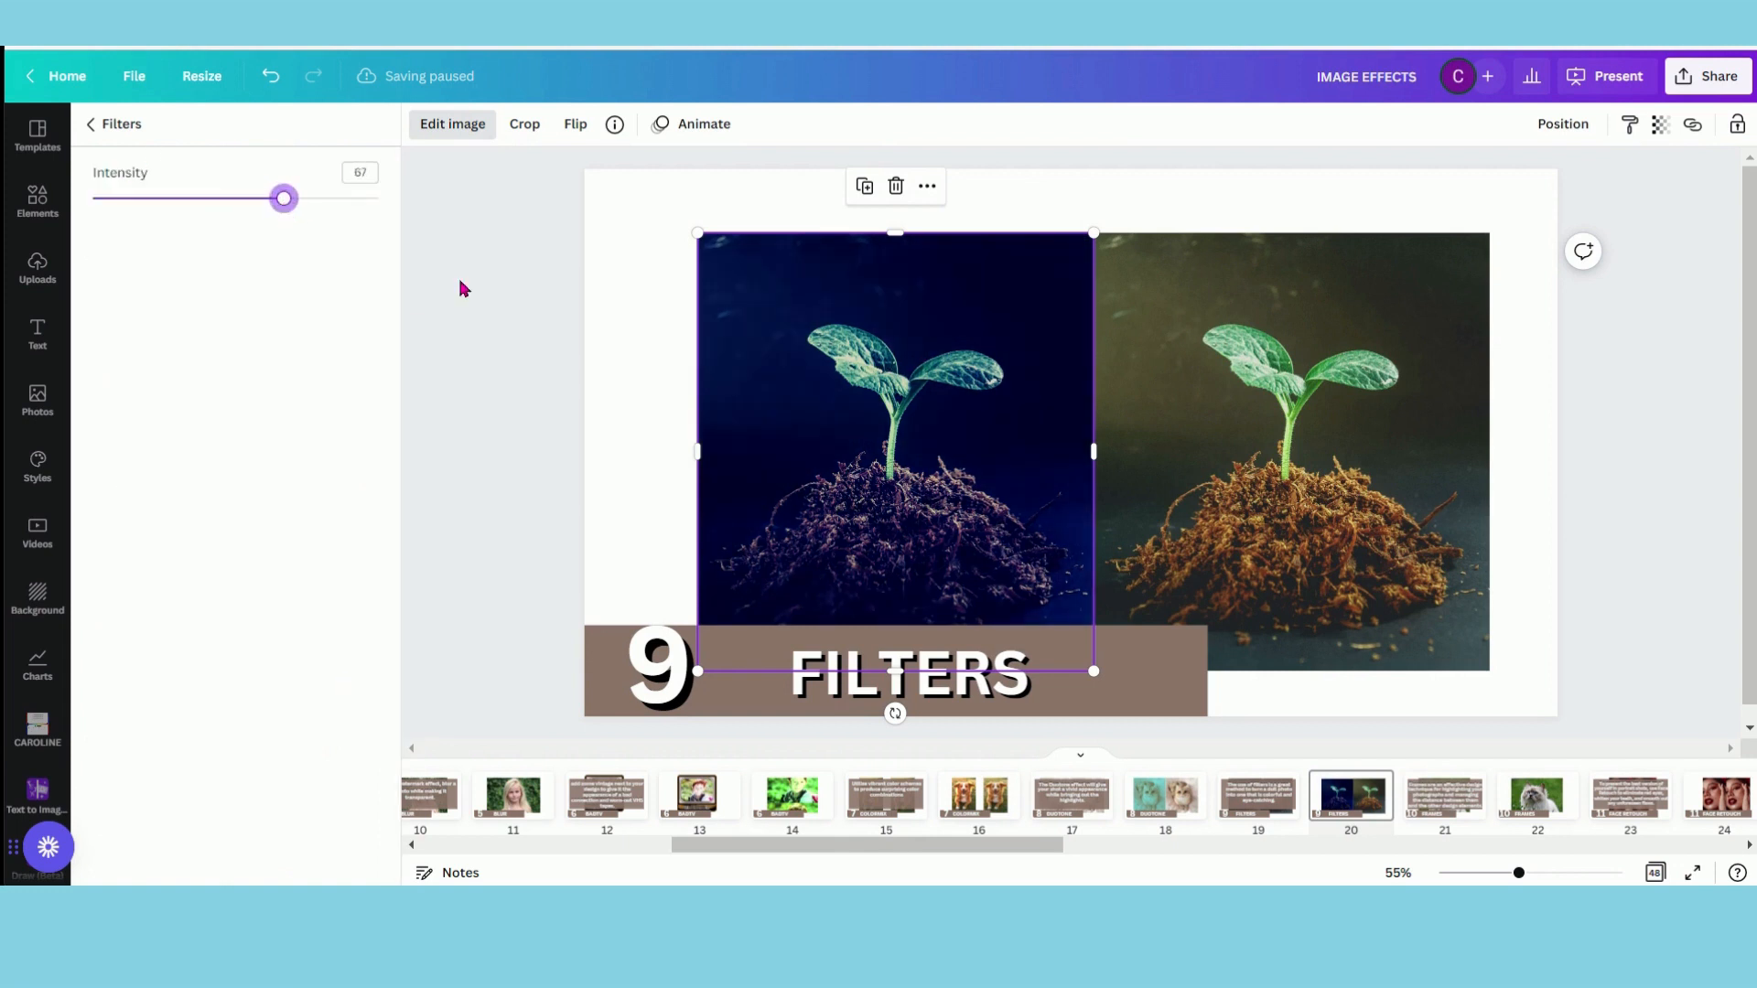
left_click(474, 522)
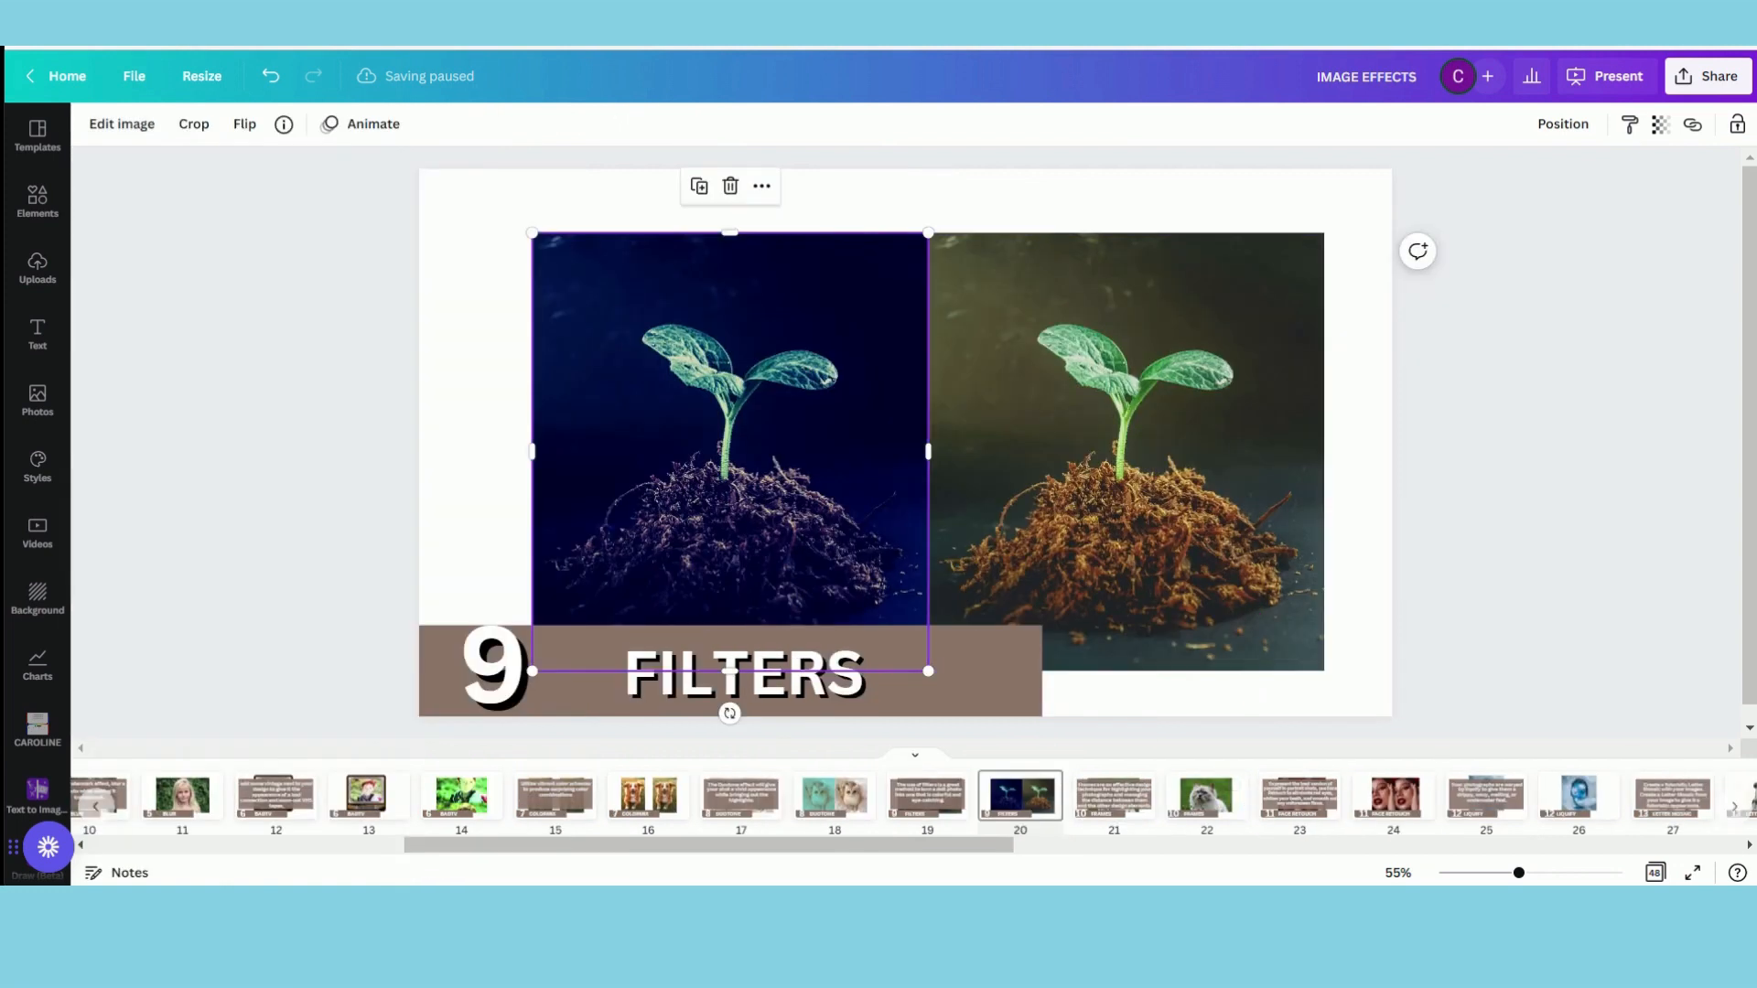
Show the Frames intro on page 21 and open the Frames effect for the cat photo on page 22
left_click(1109, 805)
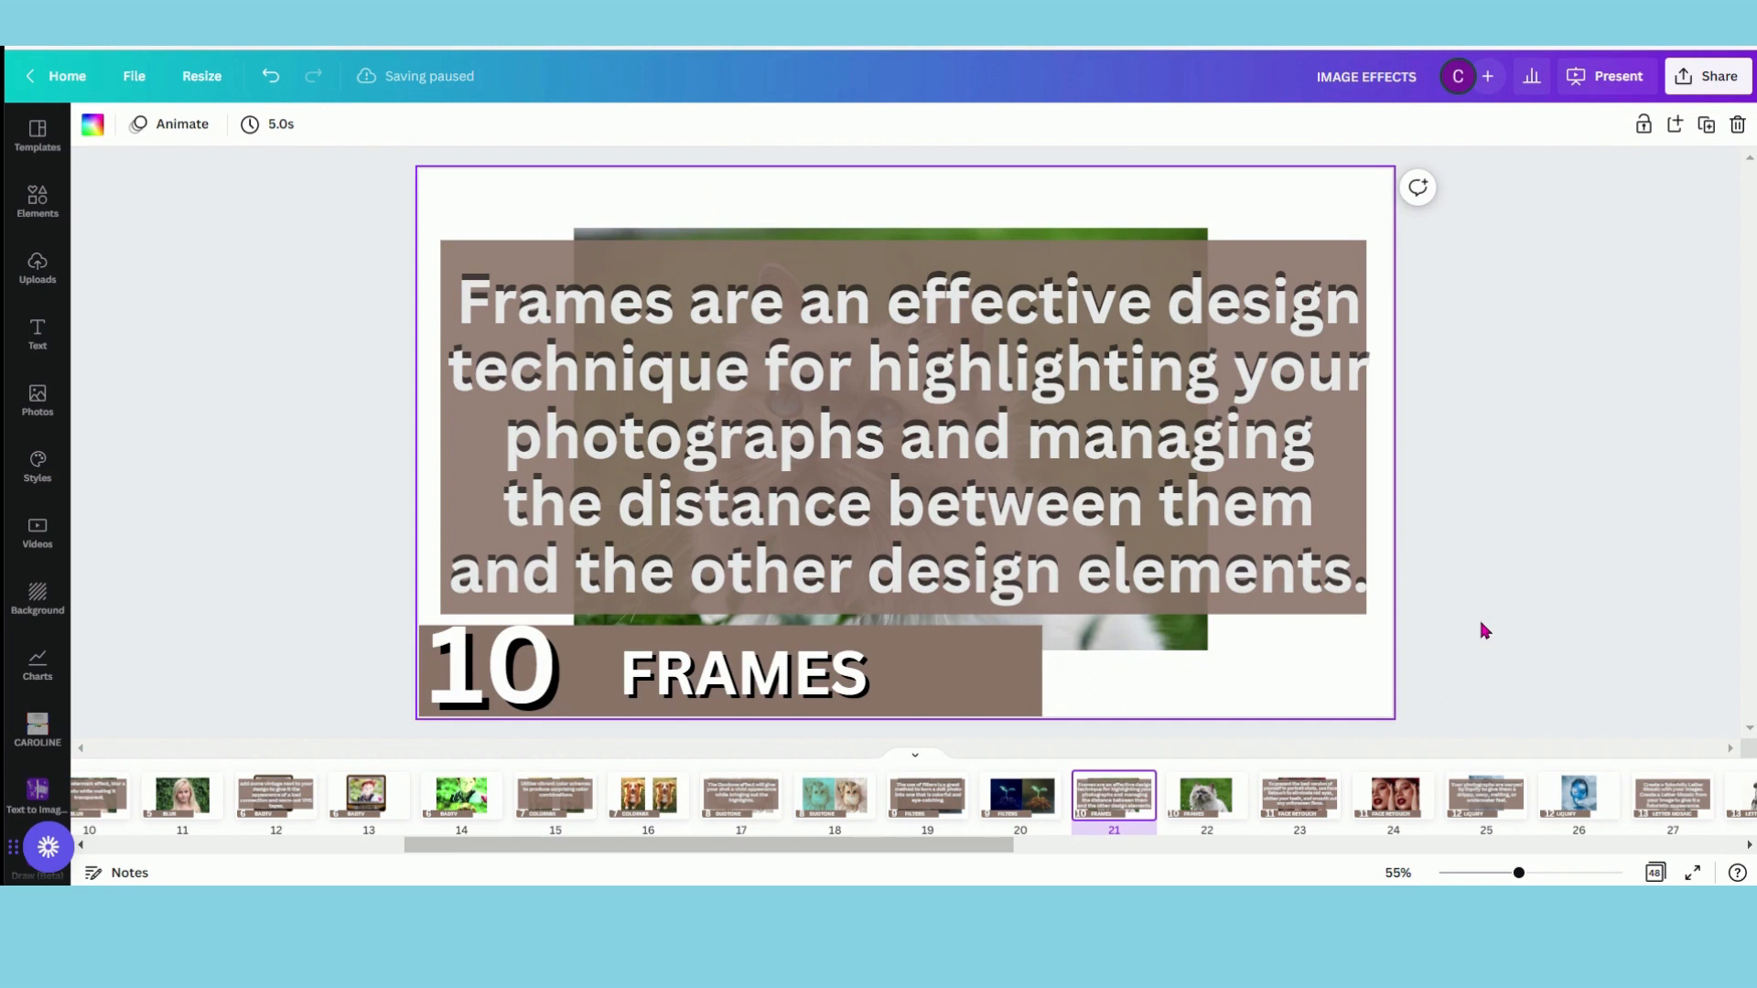
left_click(1204, 806)
left_click(932, 409)
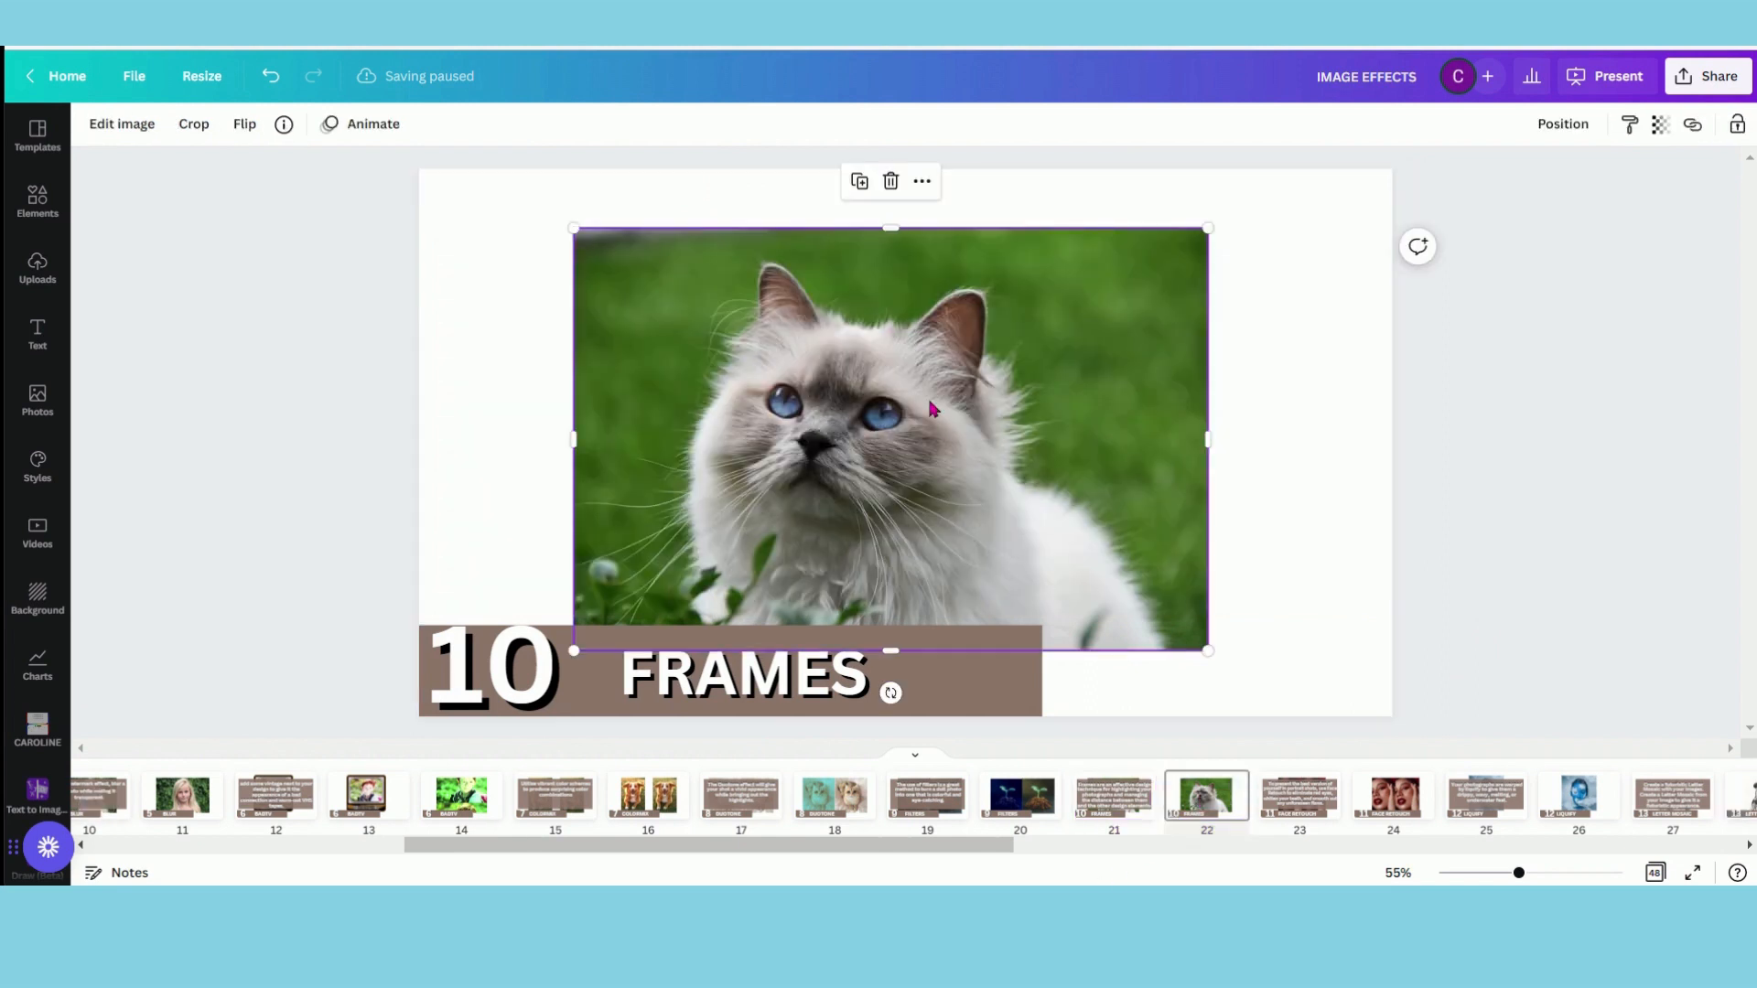
left_click(122, 124)
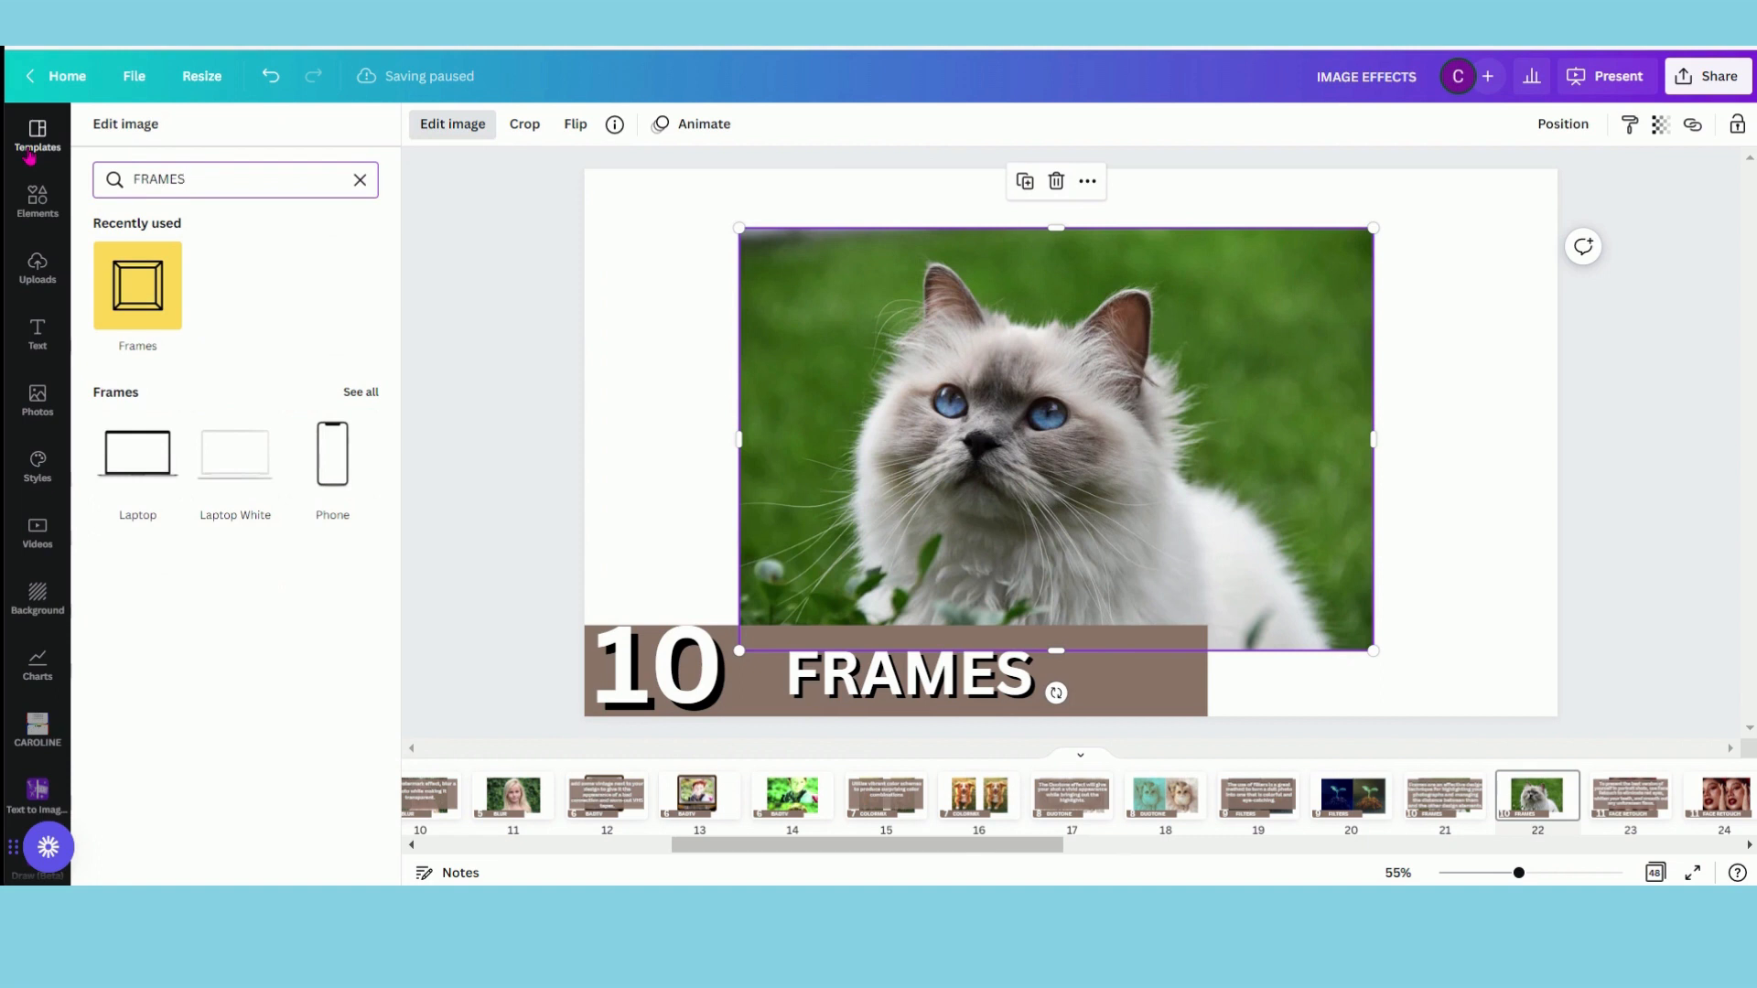
left_click(145, 306)
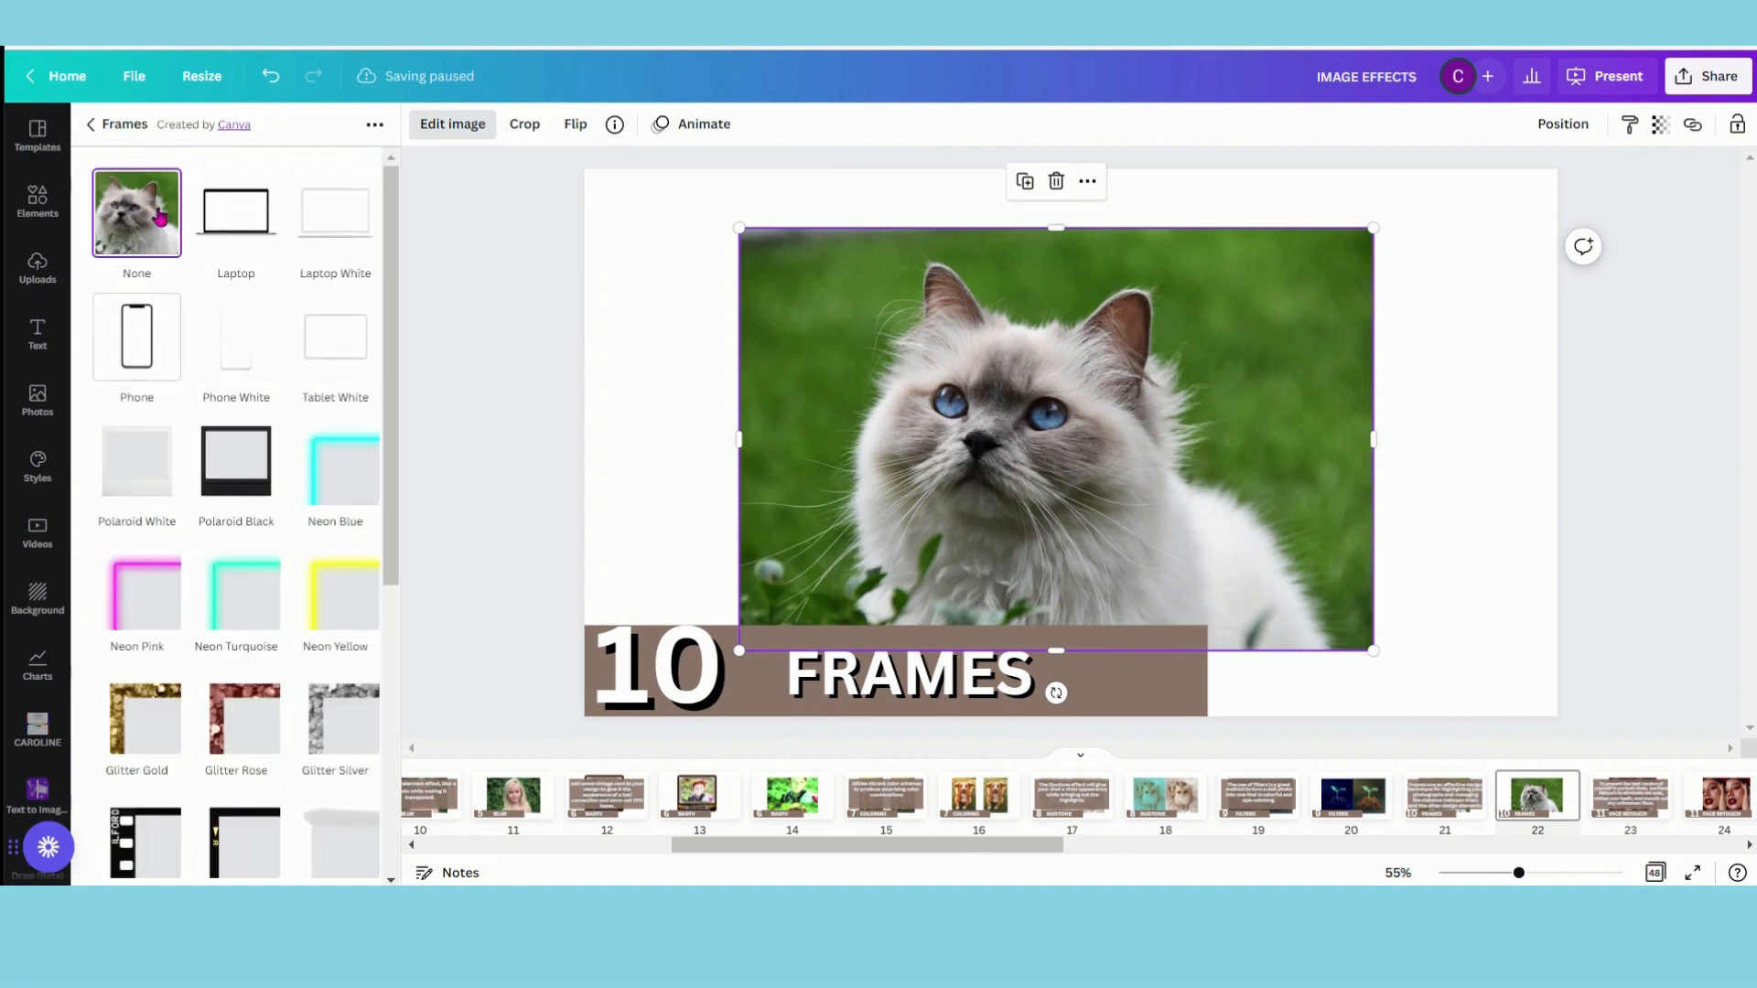
Browse the frames and try Laptop and Phone on the cat photo, adjusting the Phone frame's crop position to centre the face
scroll(403, 330, "down", 2)
scroll(394, 606, "down", 3)
scroll(394, 549, "up", 6)
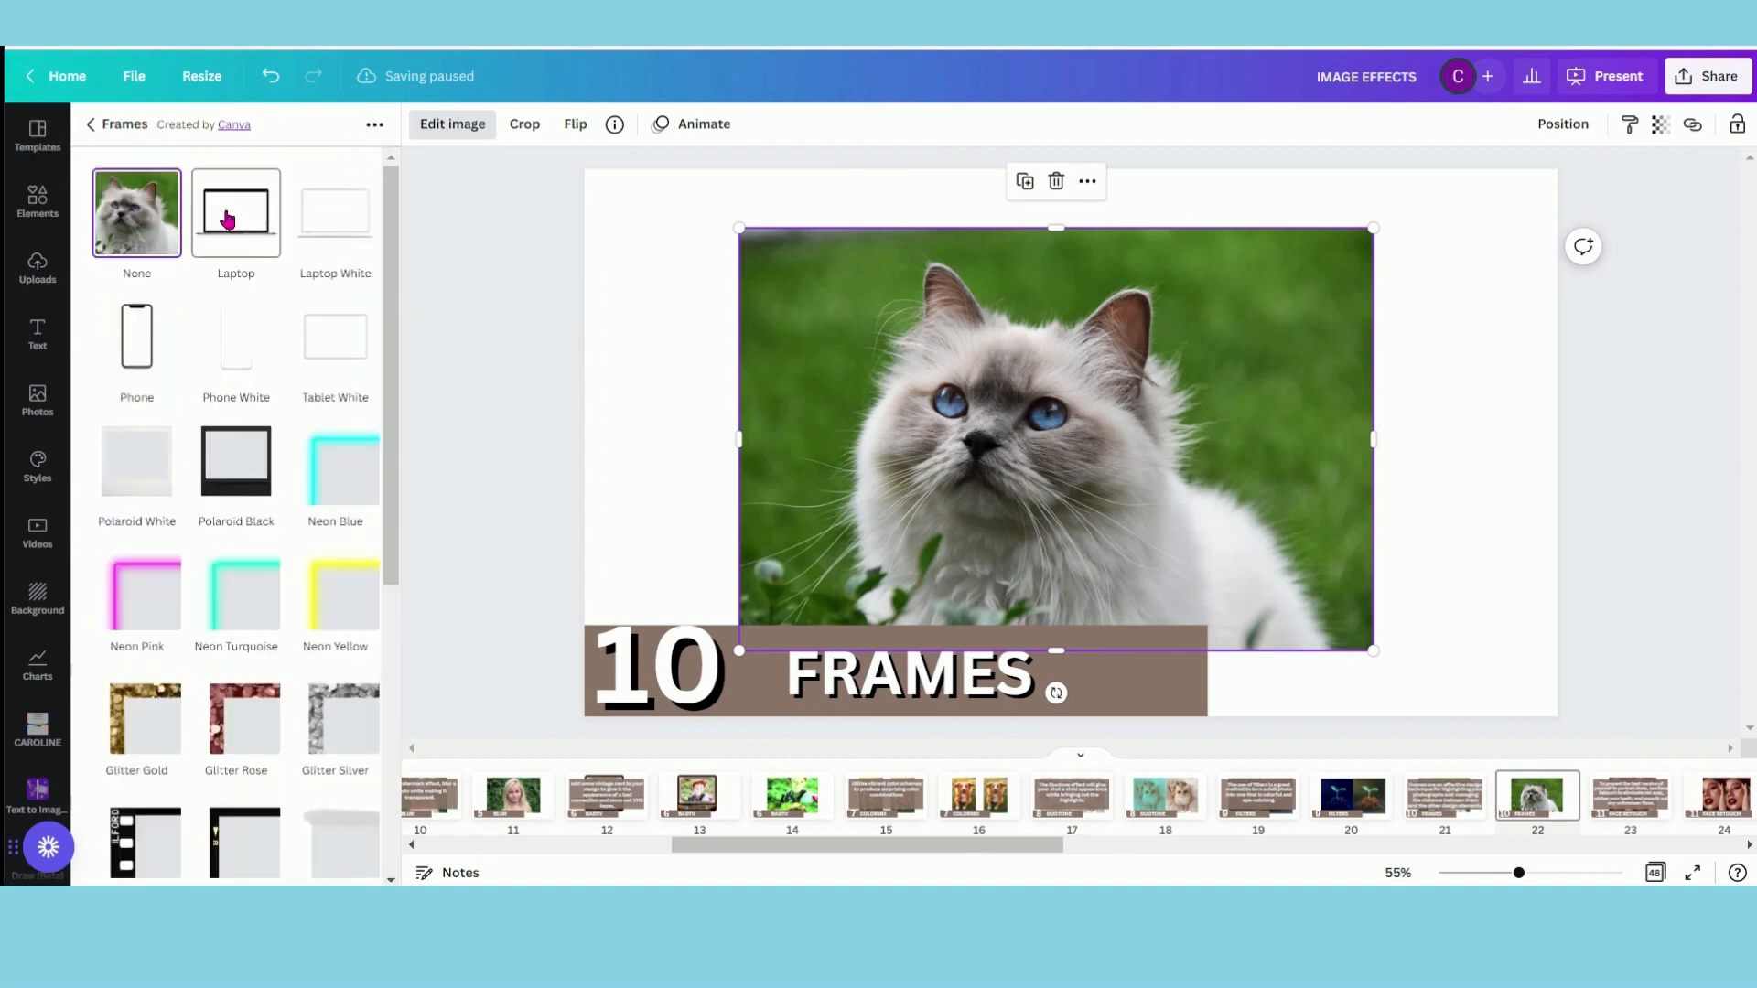
left_click(228, 218)
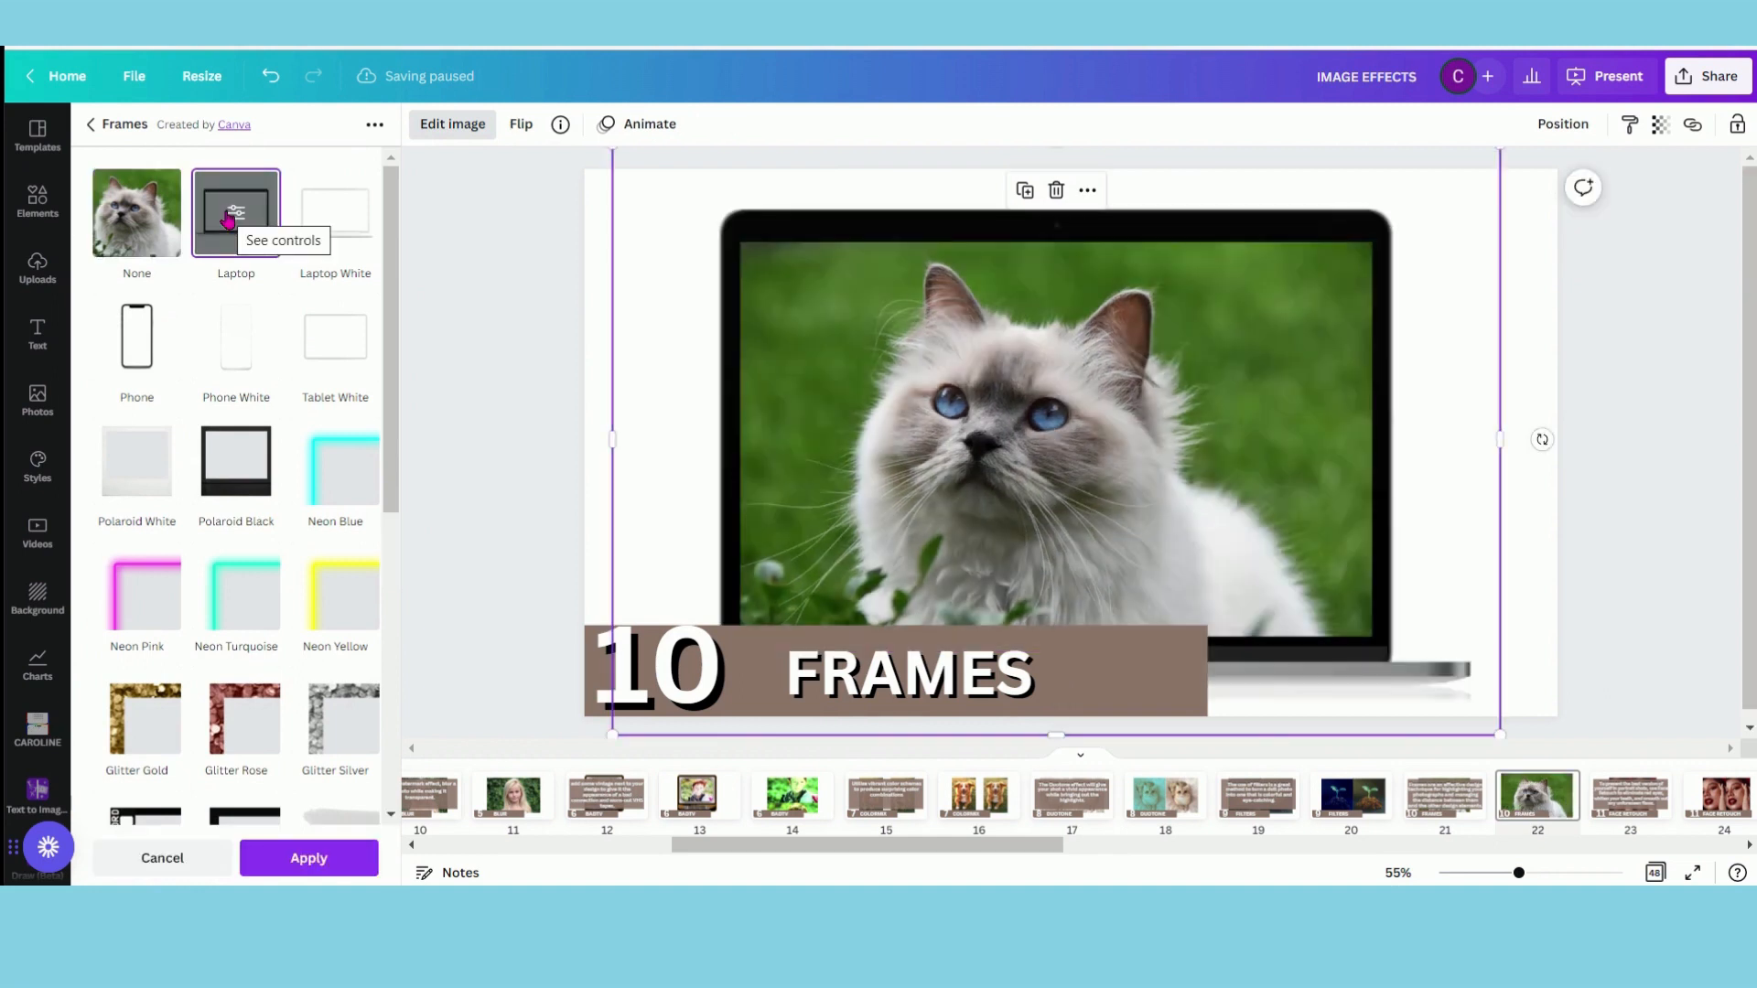
left_click(136, 346)
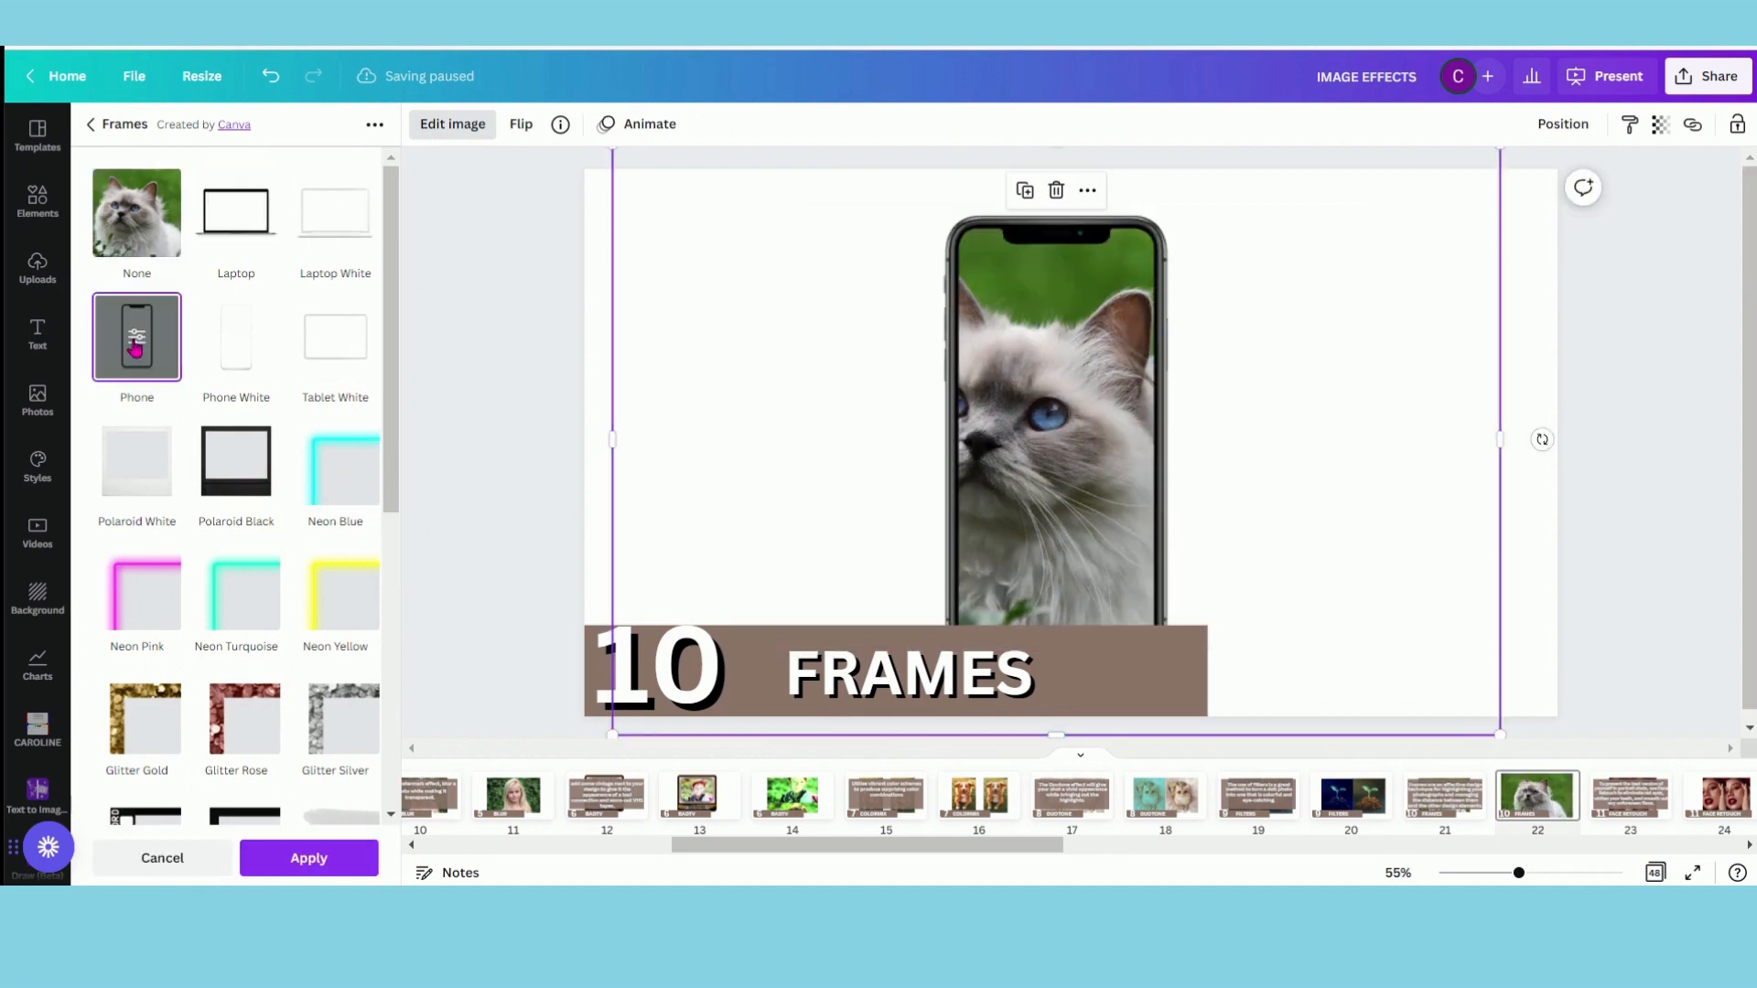
left_click(145, 341)
left_click_drag(240, 211, 189, 220)
left_click(90, 125)
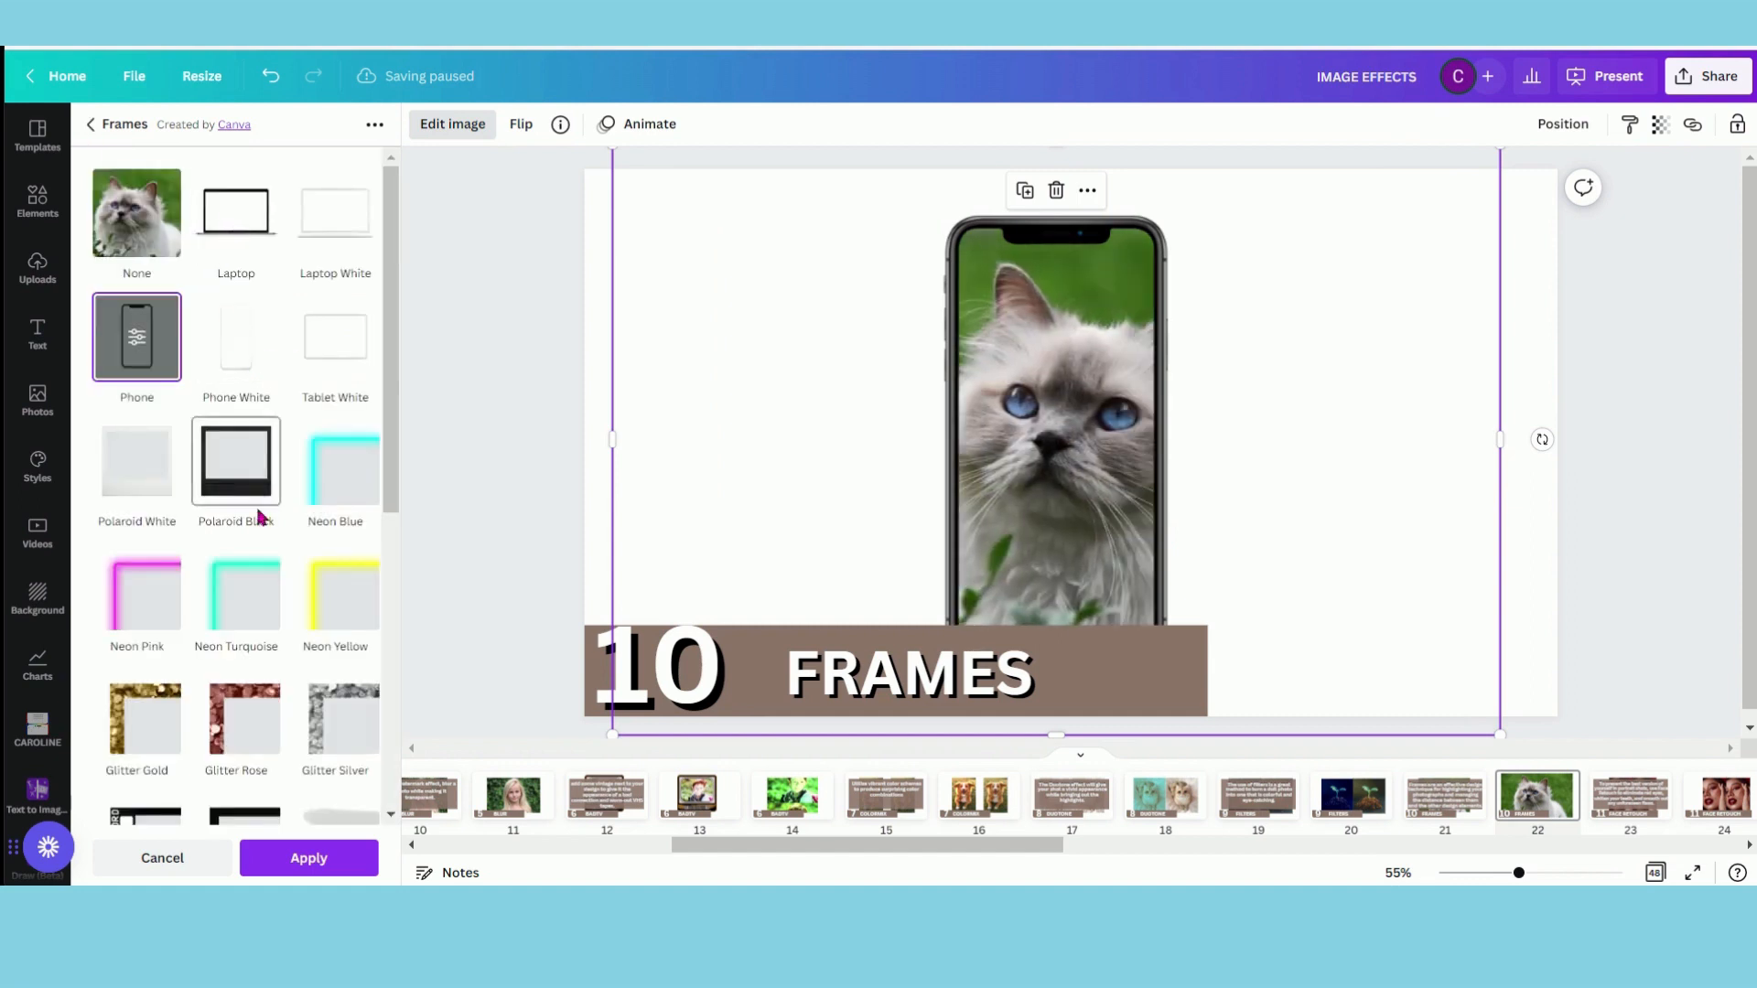
Try the Neon Blue, Glitter Rose and Film 1 frames on the cat photo
left_click(331, 493)
scroll(332, 493, "down", 4)
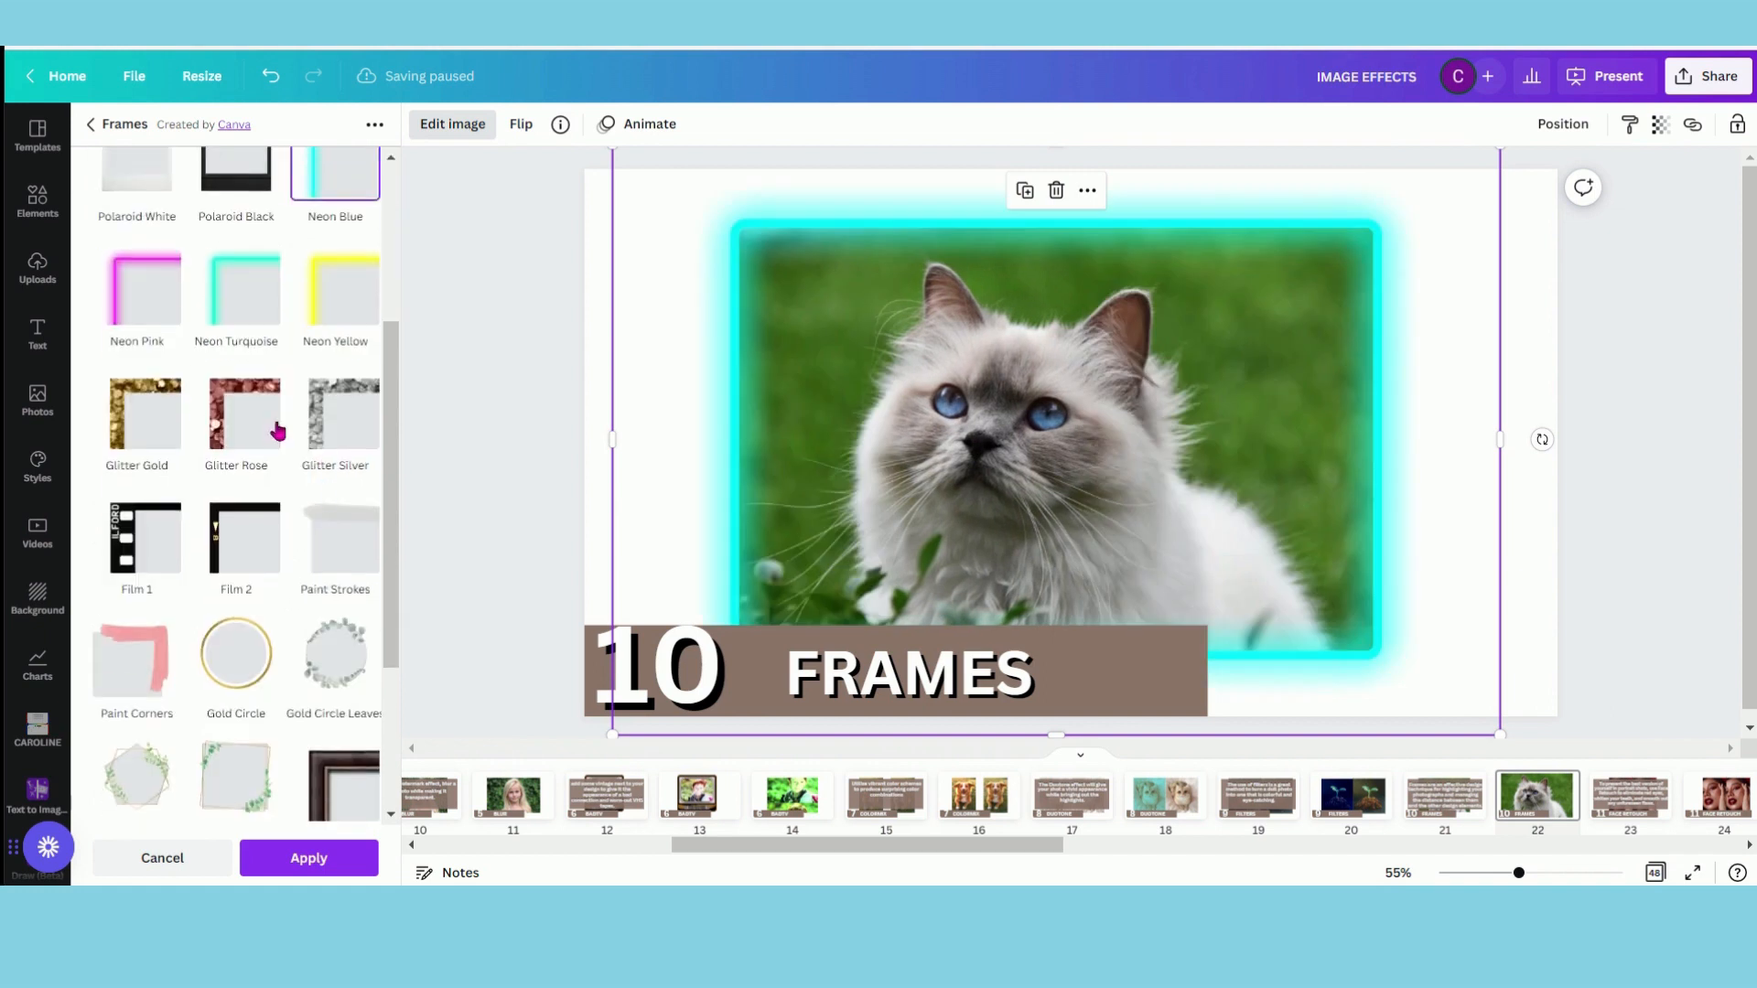
left_click(236, 403)
scroll(274, 439, "down", 2)
left_click(139, 341)
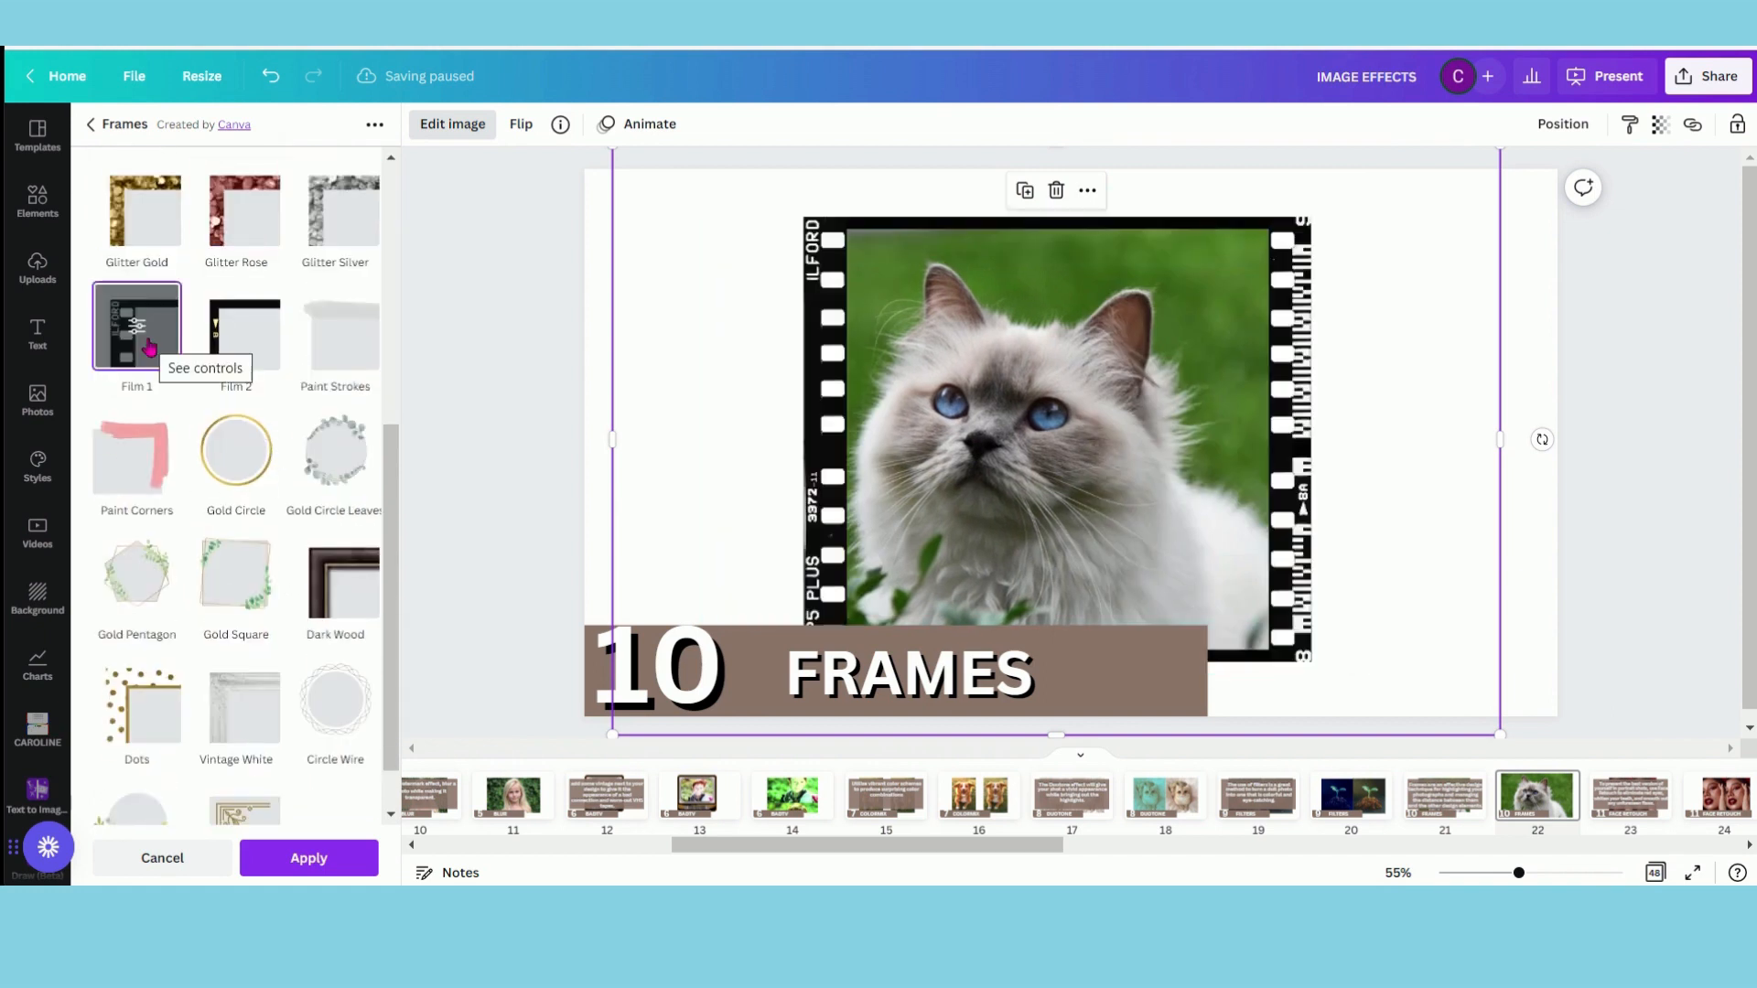
Try the 4:3, 3:2 and 16:9 ratios, a shifted crop position and another orientation on the Film 1 frame
left_click(139, 341)
left_click(103, 265)
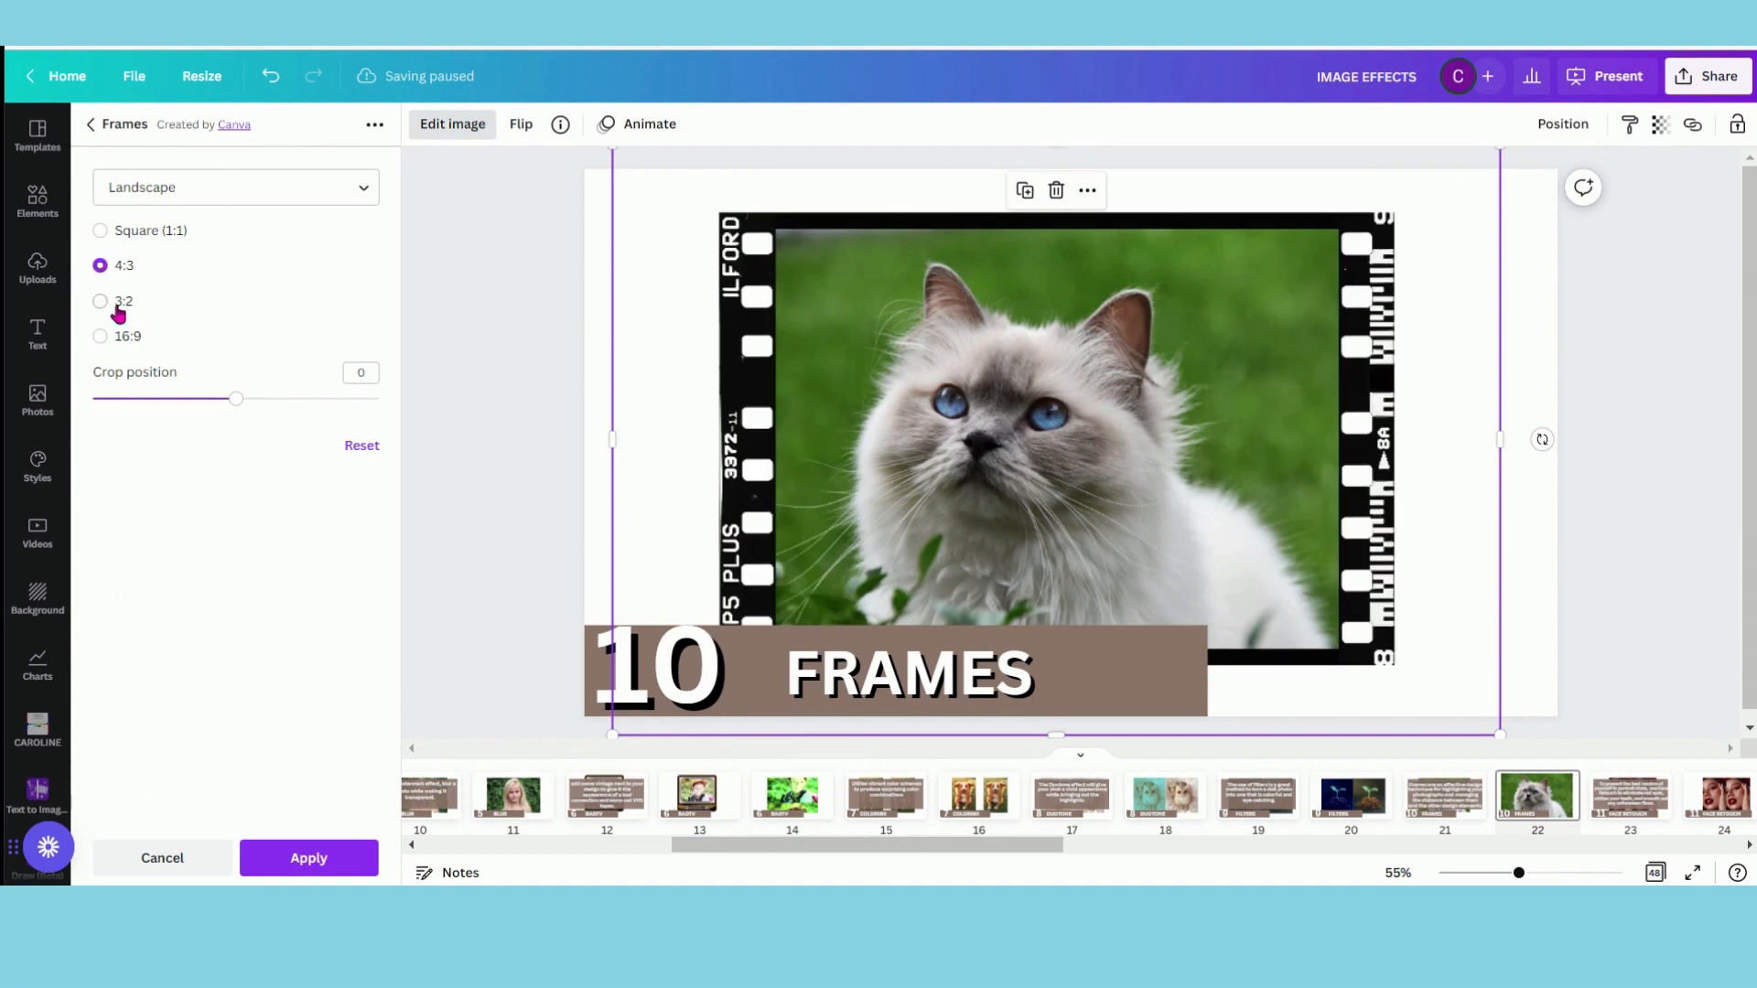
left_click(102, 301)
left_click(103, 335)
left_click_drag(235, 399, 275, 400)
left_click(293, 187)
left_click(209, 274)
left_click(84, 128)
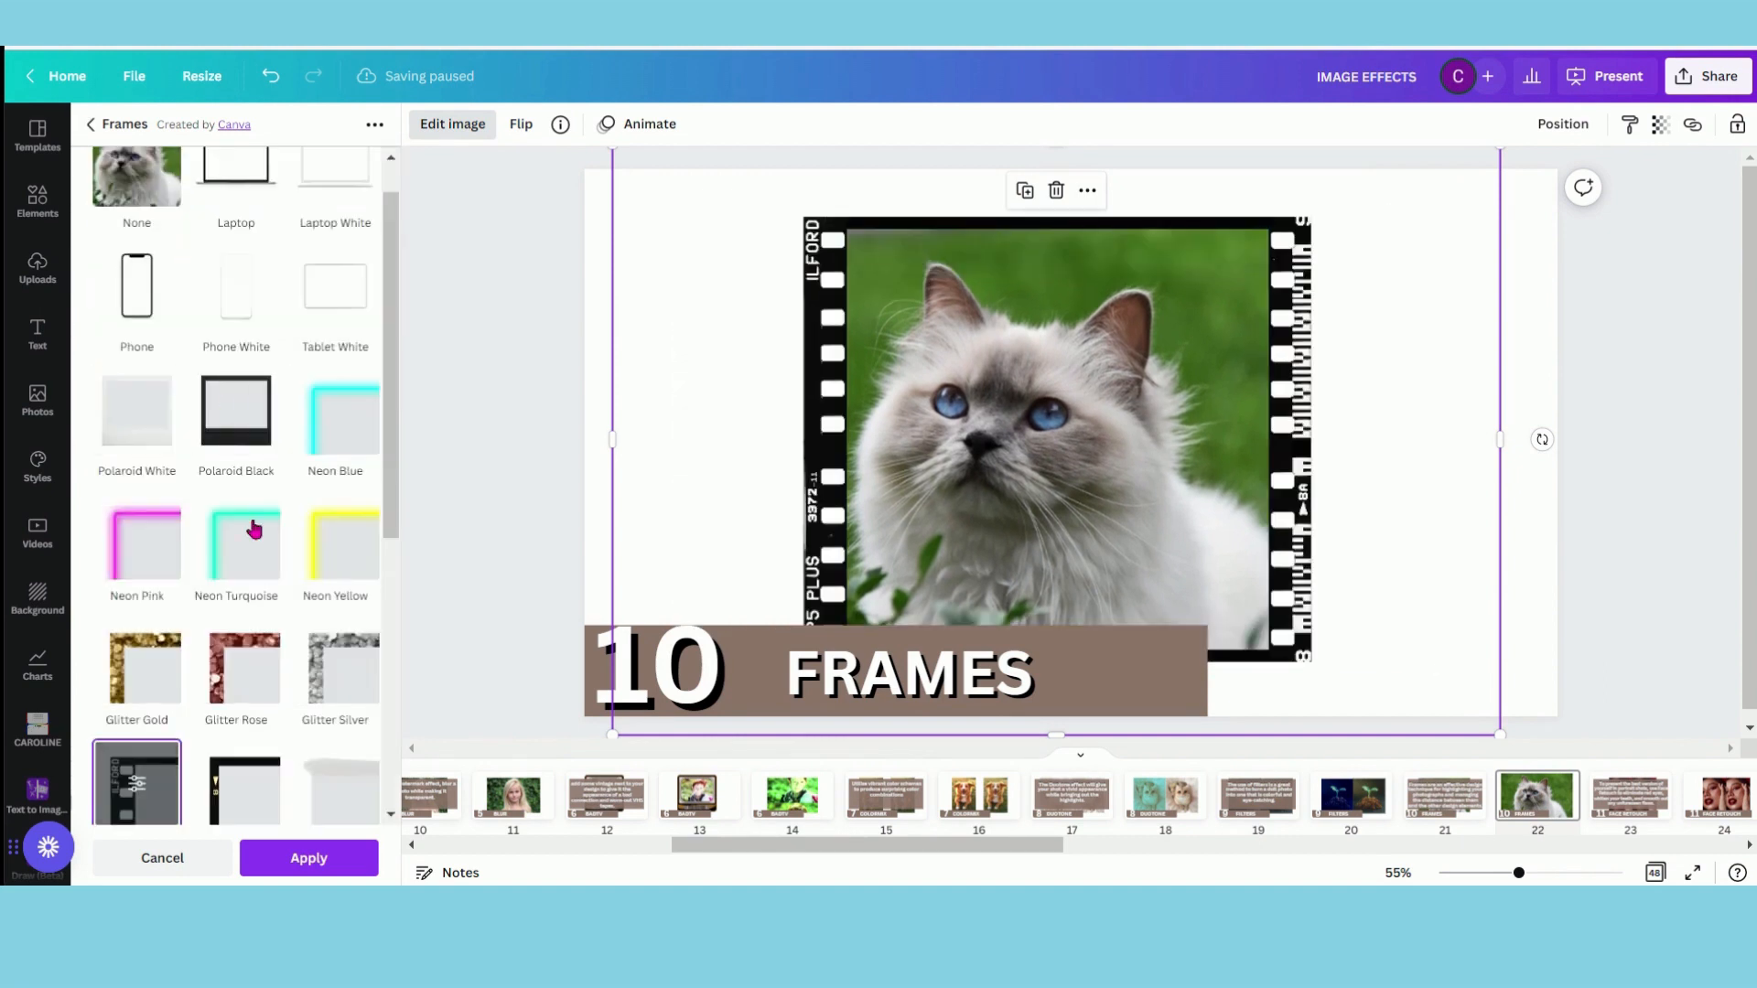
Try the Gold Circle, Gold Circle Leaves, Circle Bottom Flowers, Dots and Gold Pentagon frames on the cat photo
scroll(274, 549, "down", 5)
left_click(228, 508)
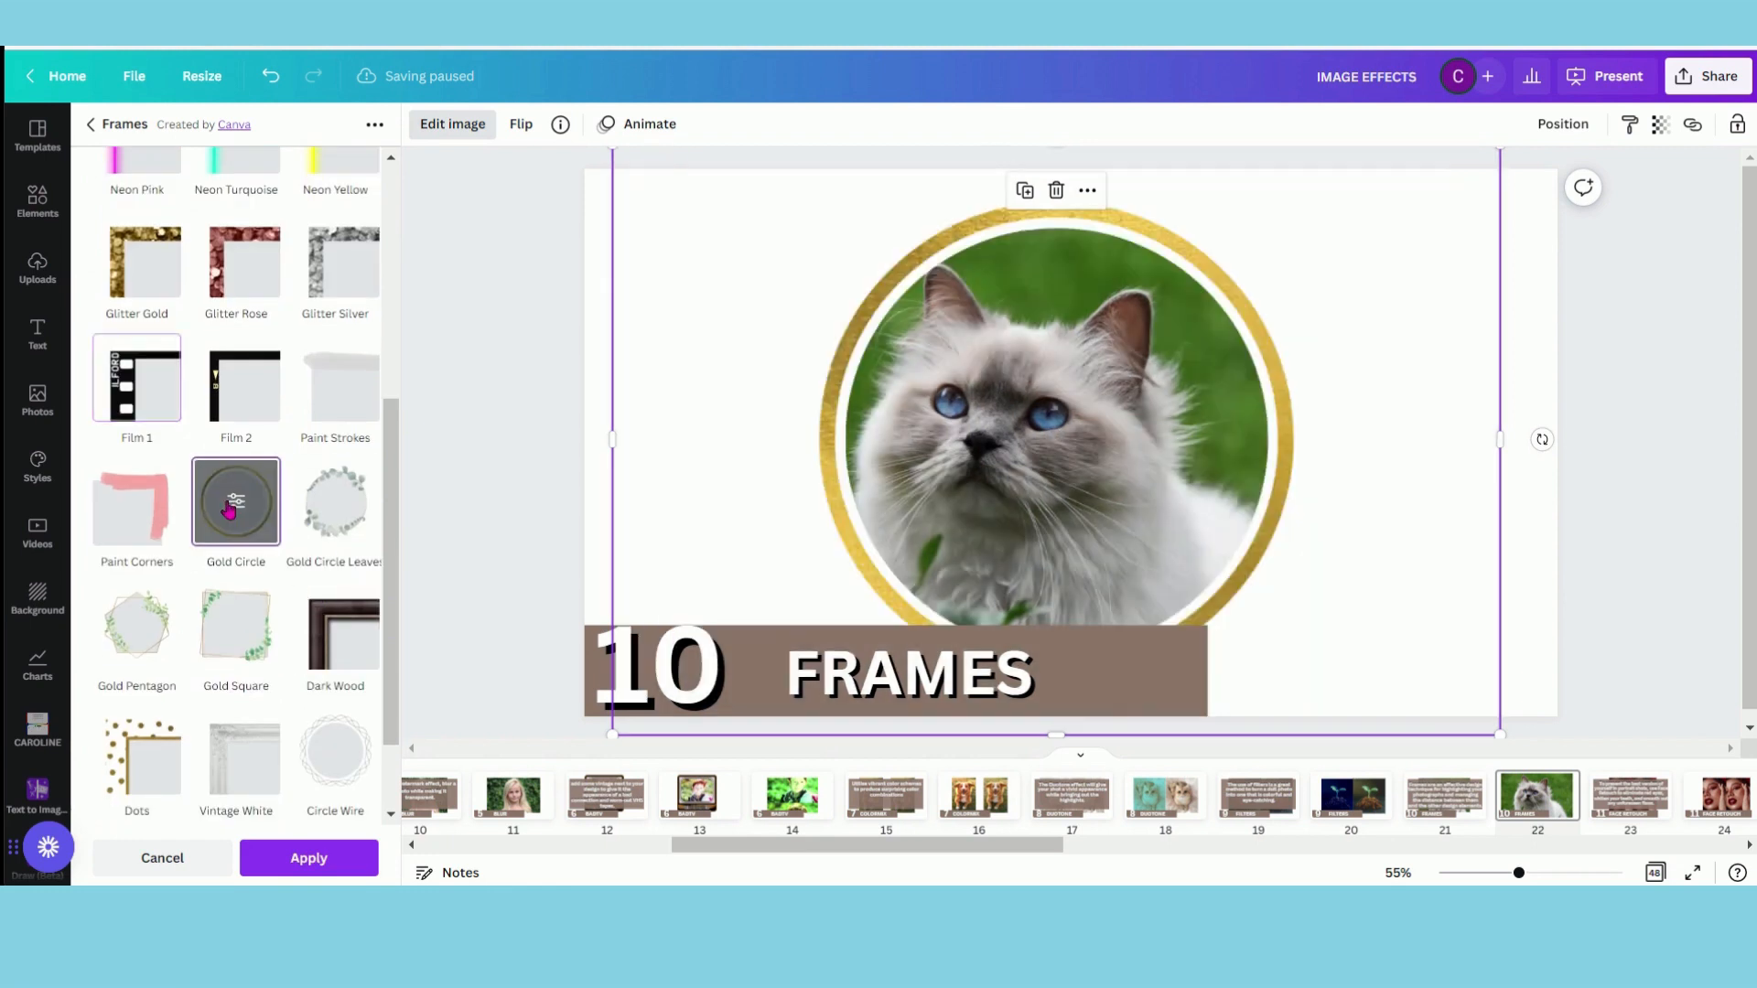
left_click(335, 504)
scroll(329, 513, "down", 1)
left_click(145, 776)
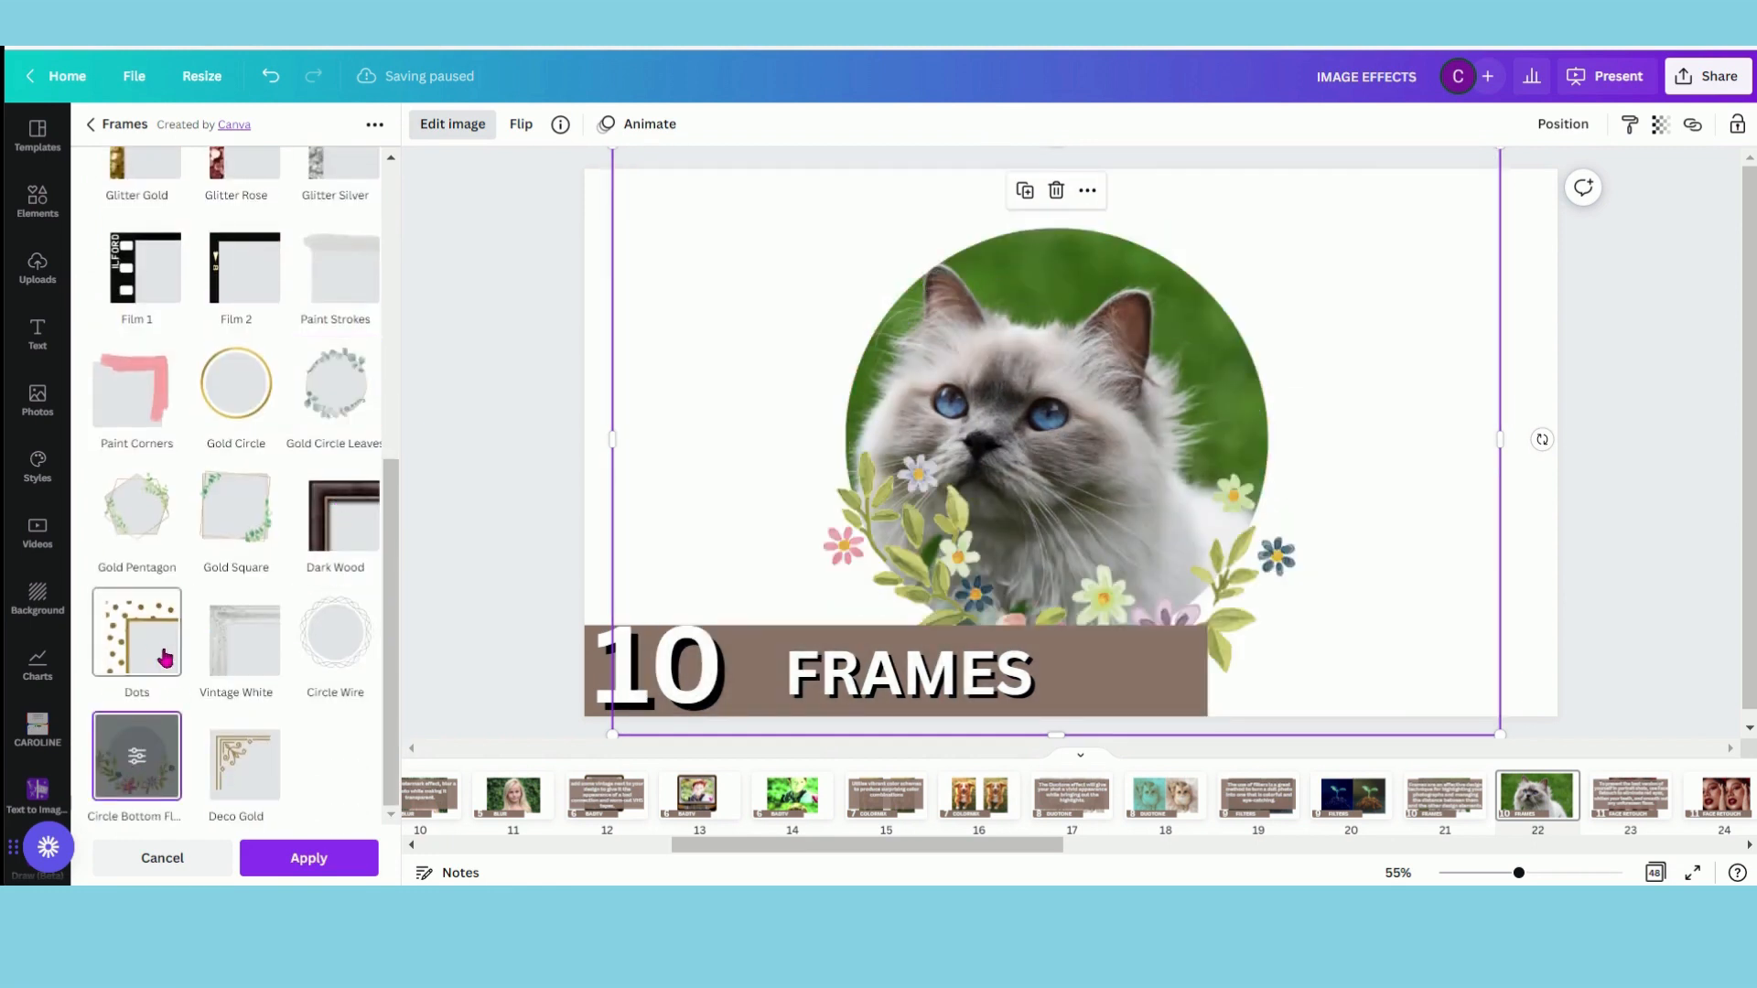
left_click(137, 641)
left_click(137, 513)
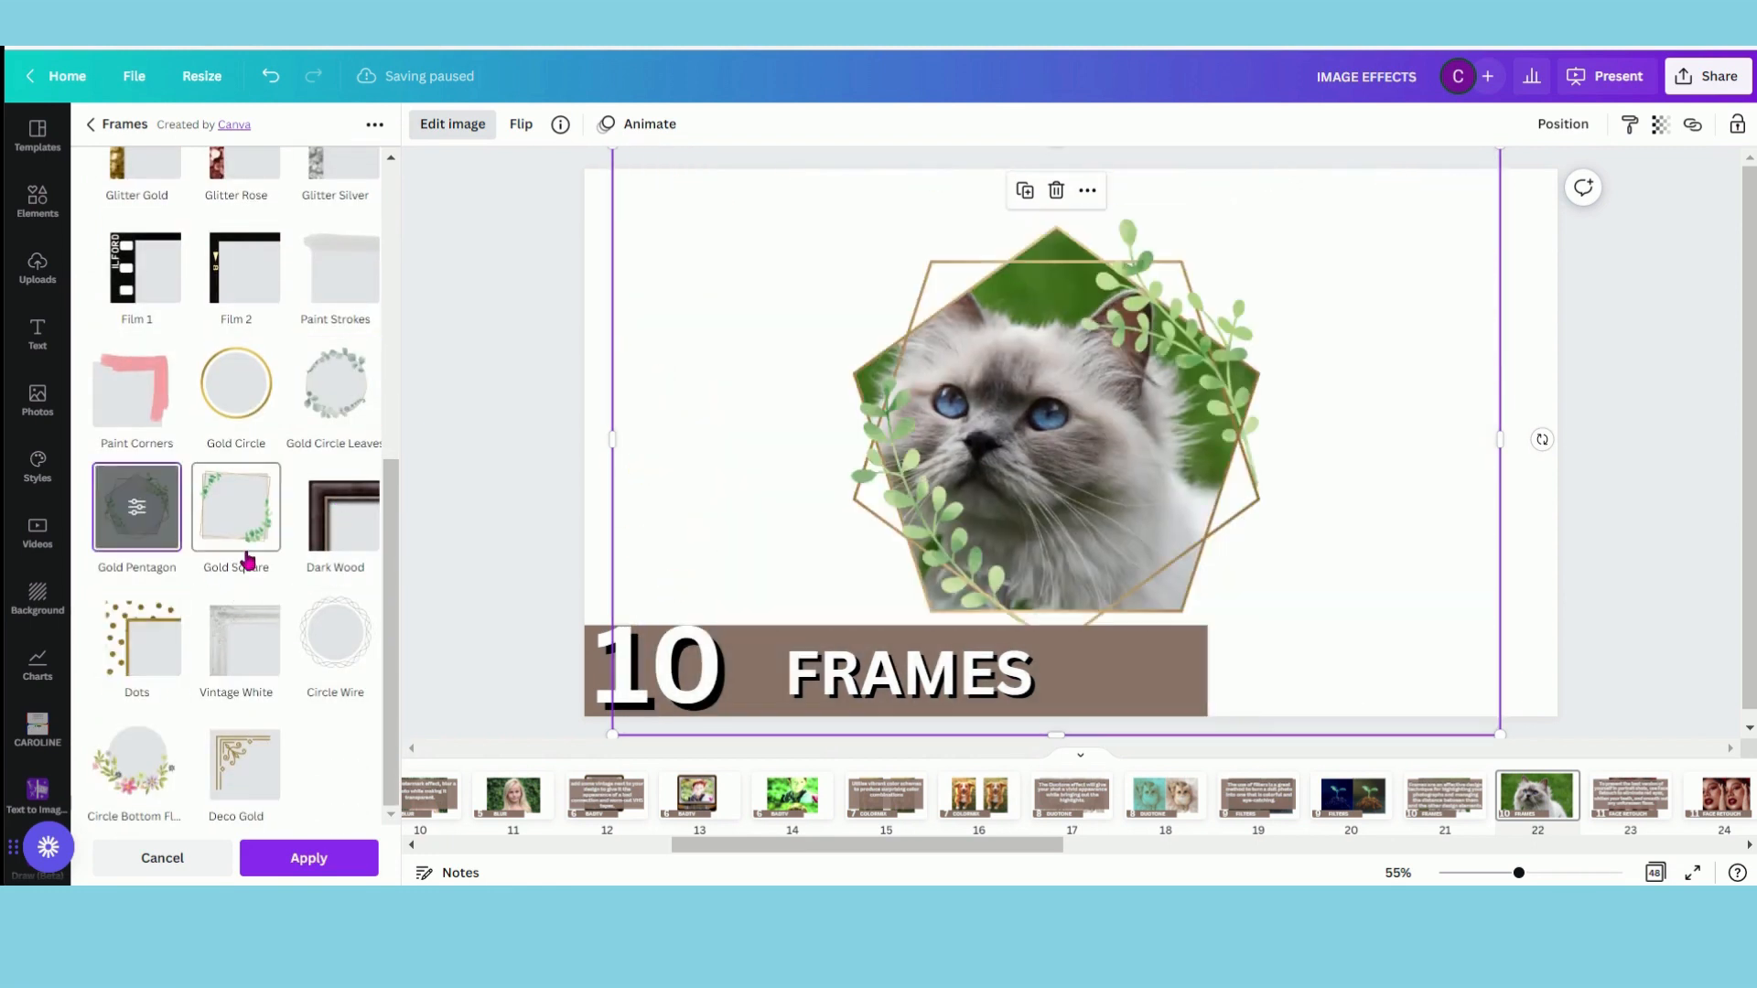
Apply the Dark Wood frame to the cat photo with its crop position shifted to a lower value
left_click(343, 531)
left_click(335, 506)
left_click_drag(236, 206, 205, 206)
left_click(355, 858)
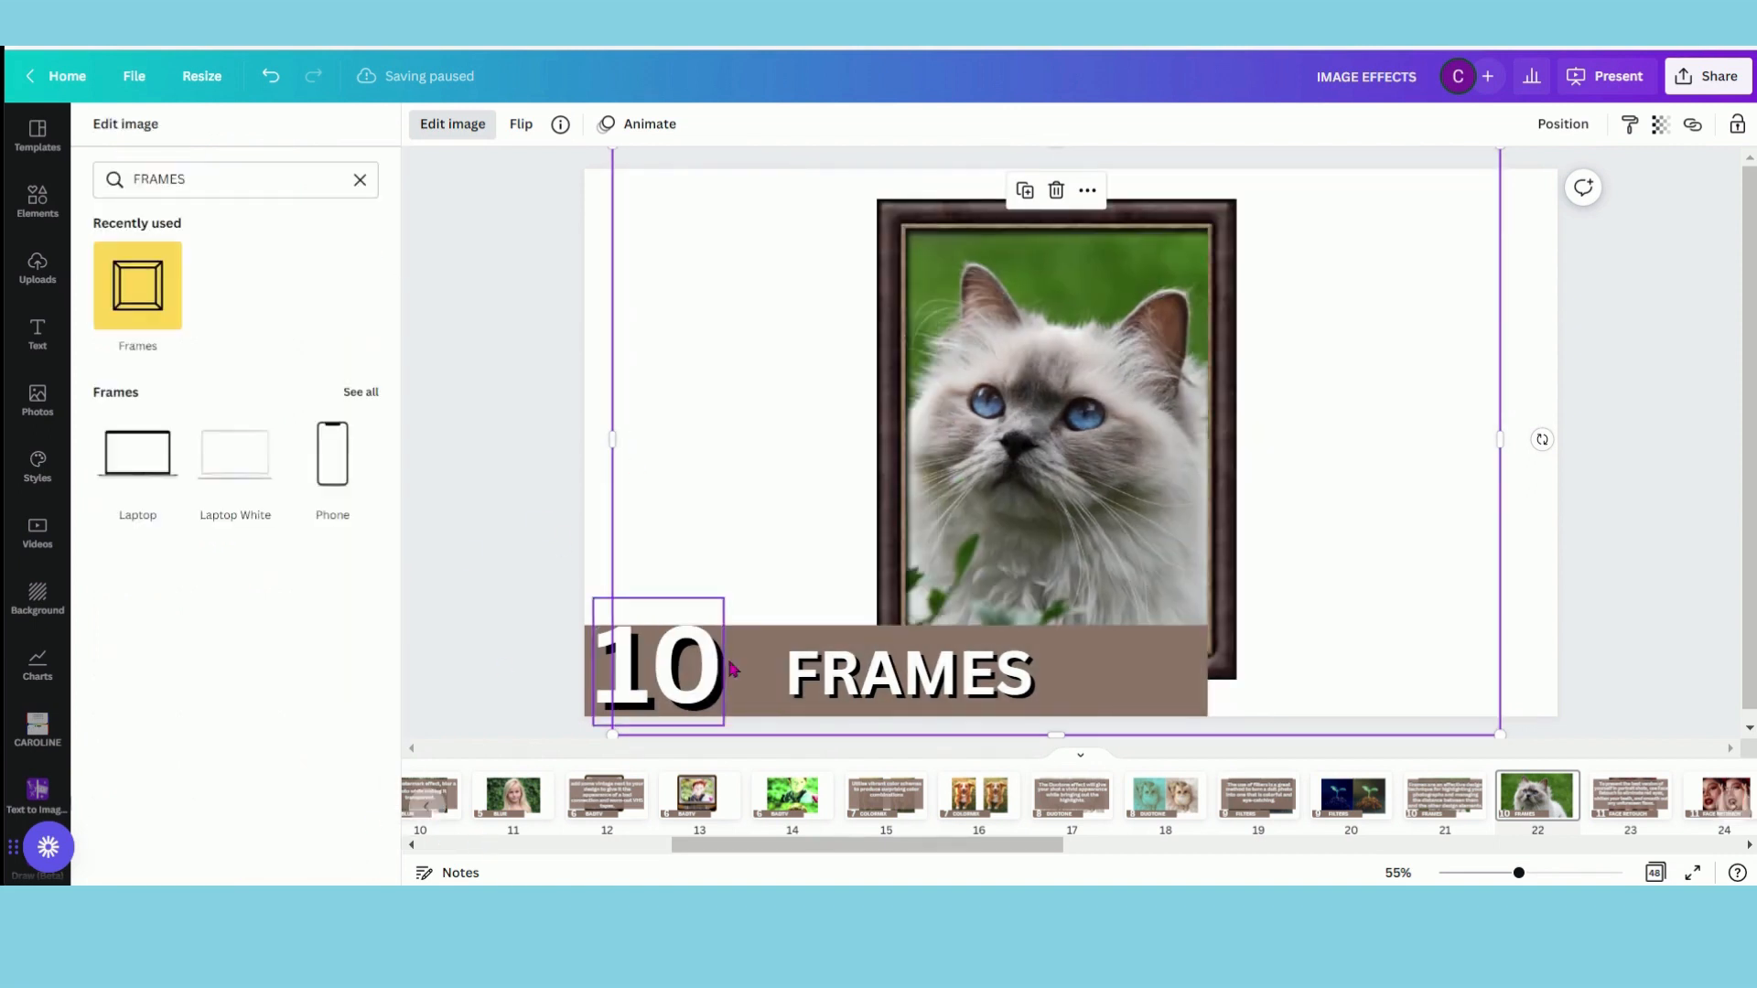
Open the Face Retouch tool for the first portrait on page 24, searching the image effects for FACE
left_click(1631, 796)
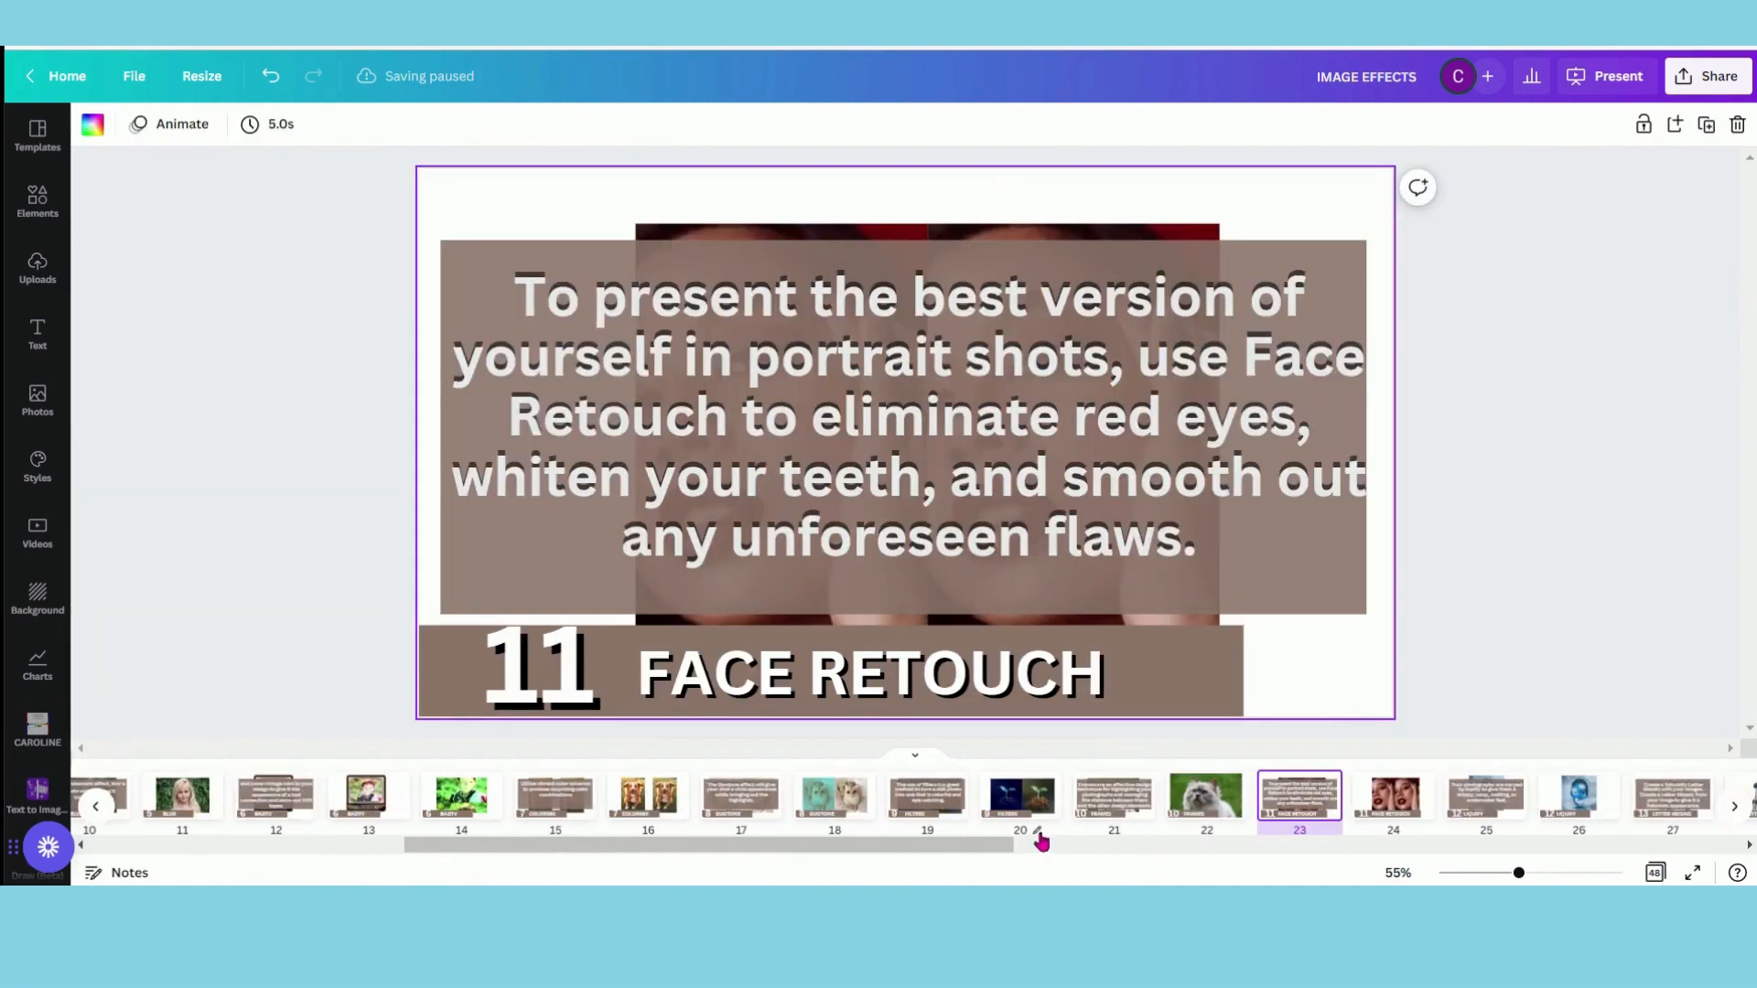
left_click_drag(1006, 843, 1300, 838)
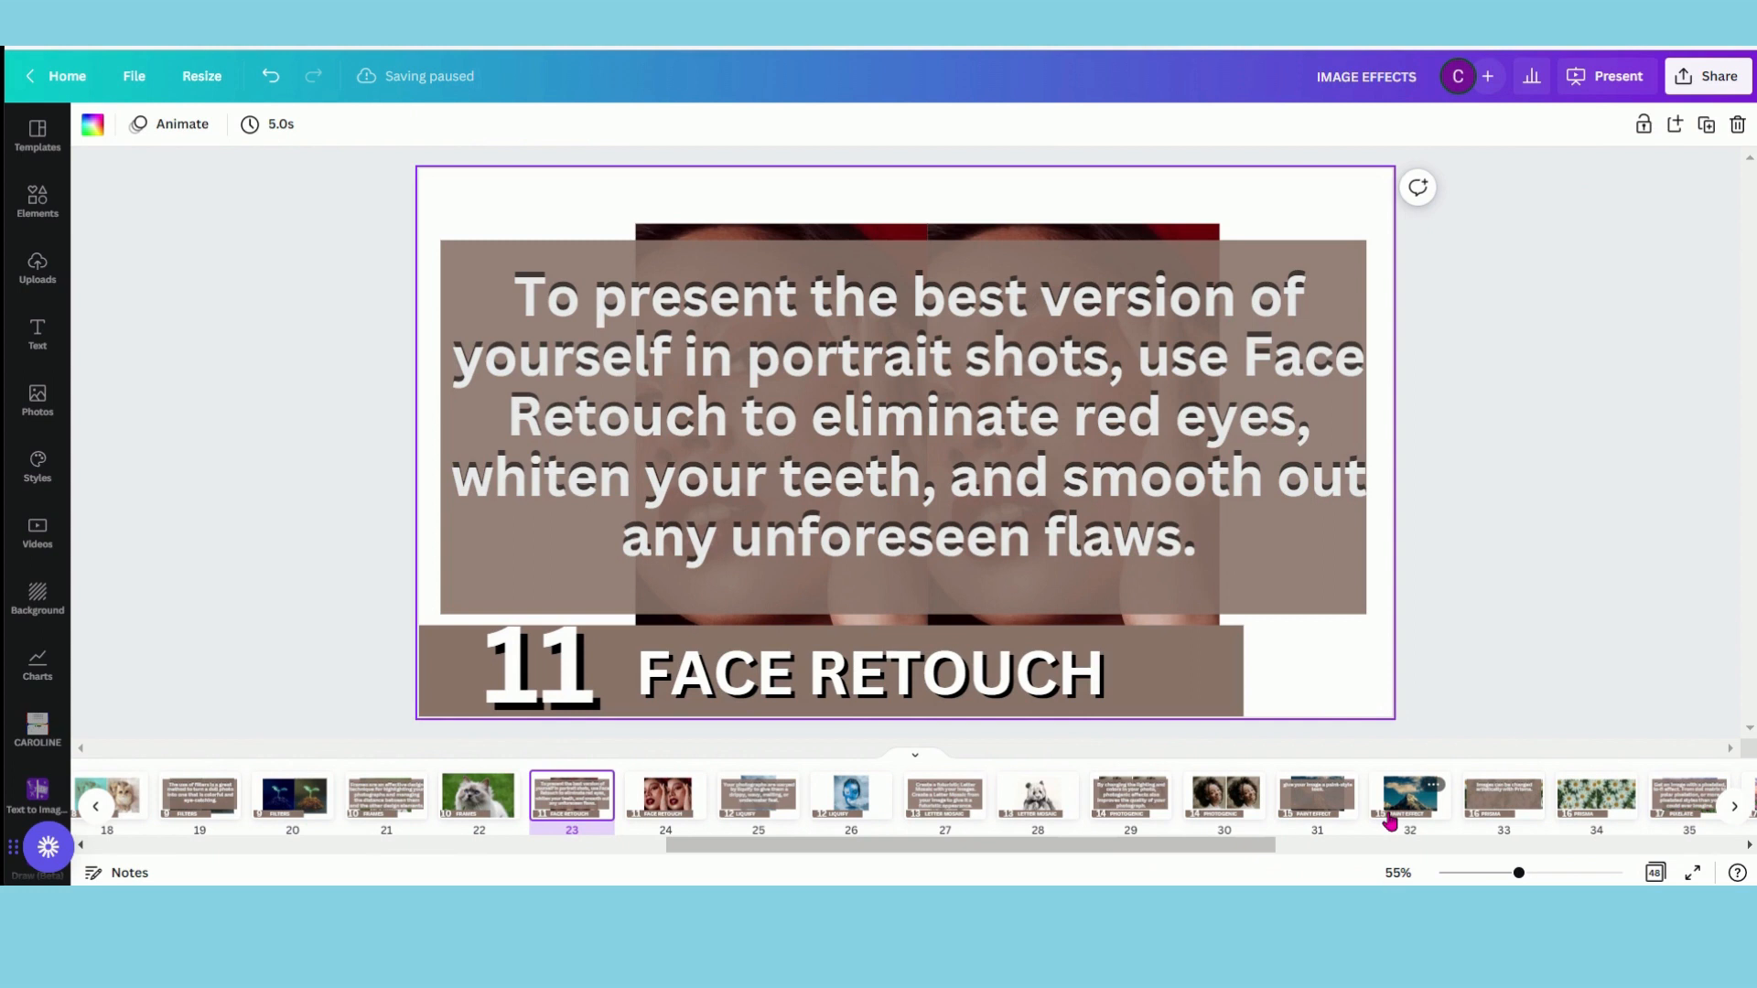
left_click(667, 794)
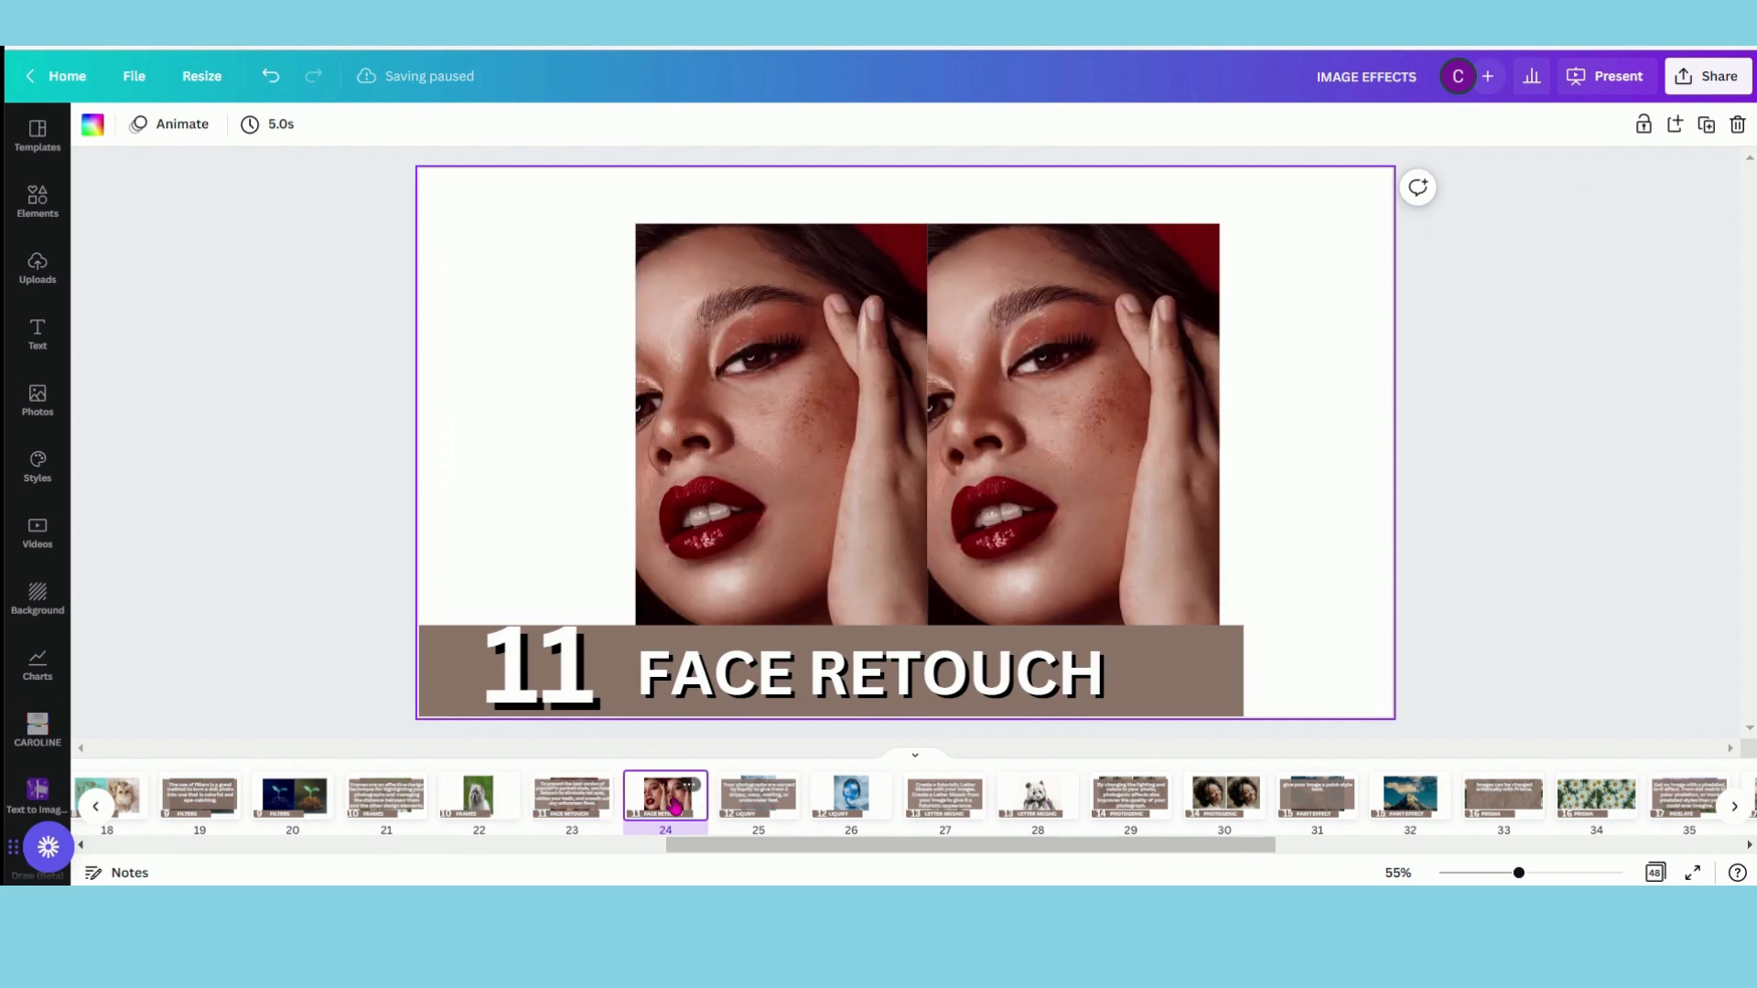
left_click(782, 421)
left_click(114, 125)
key("ctrl+a")
type("FACE")
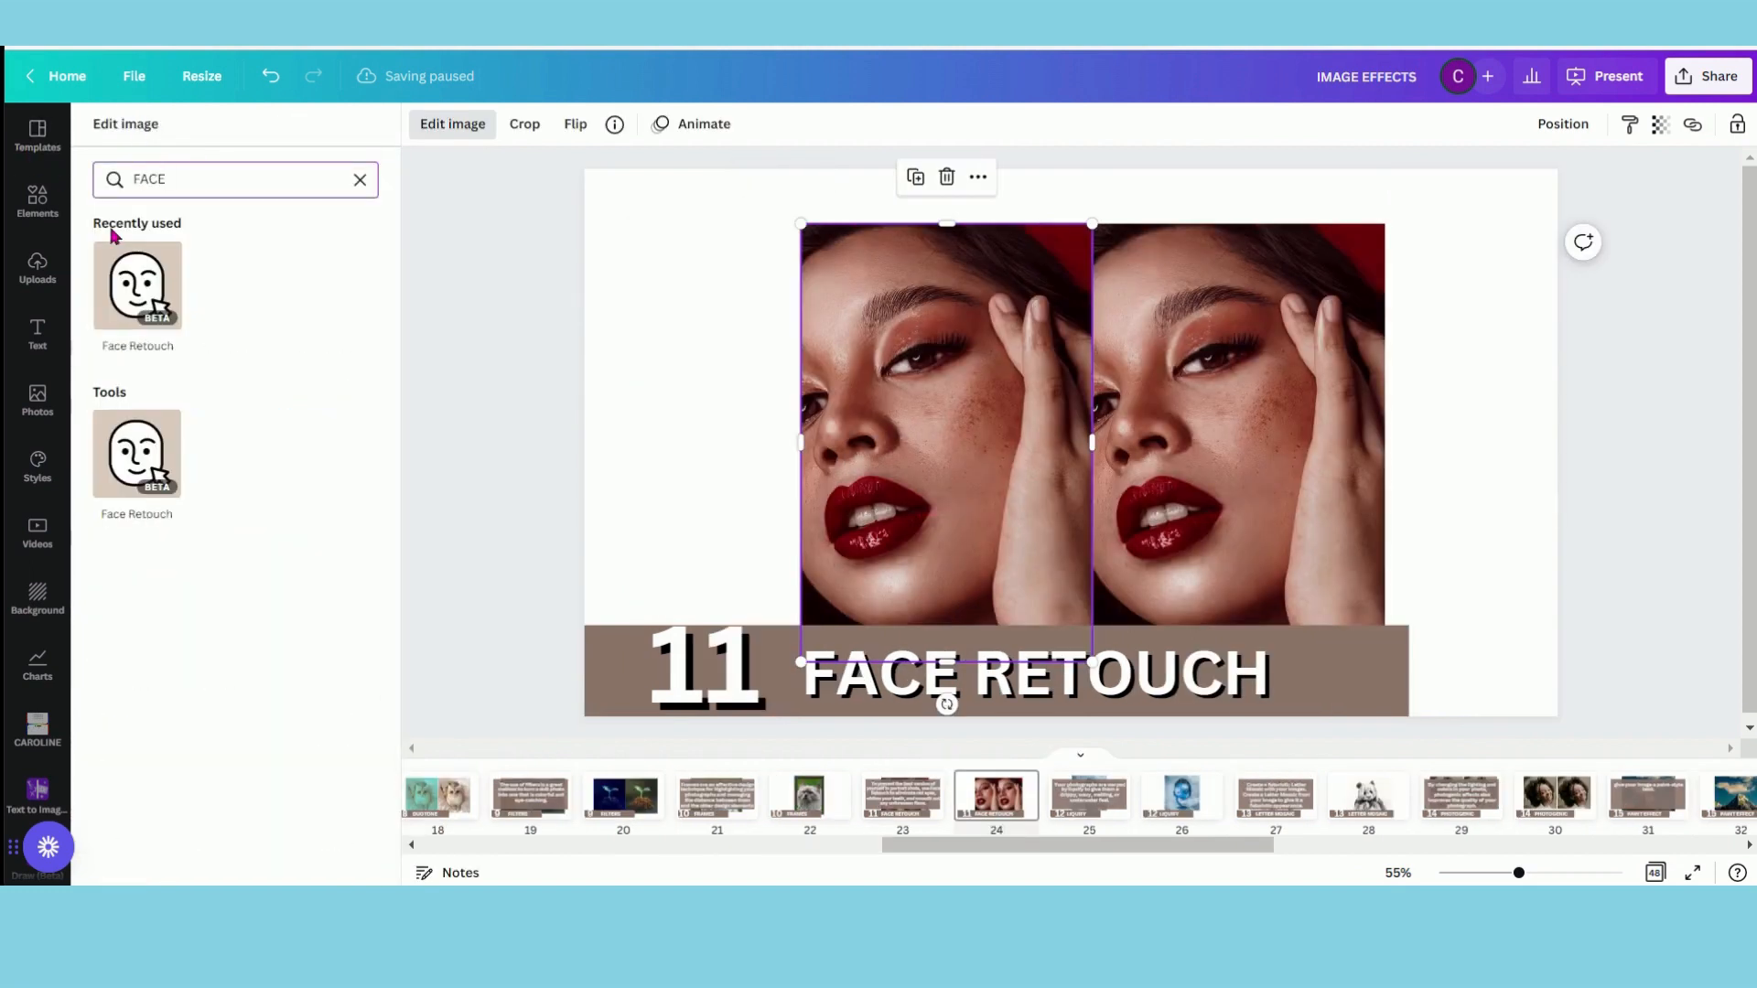
left_click(133, 314)
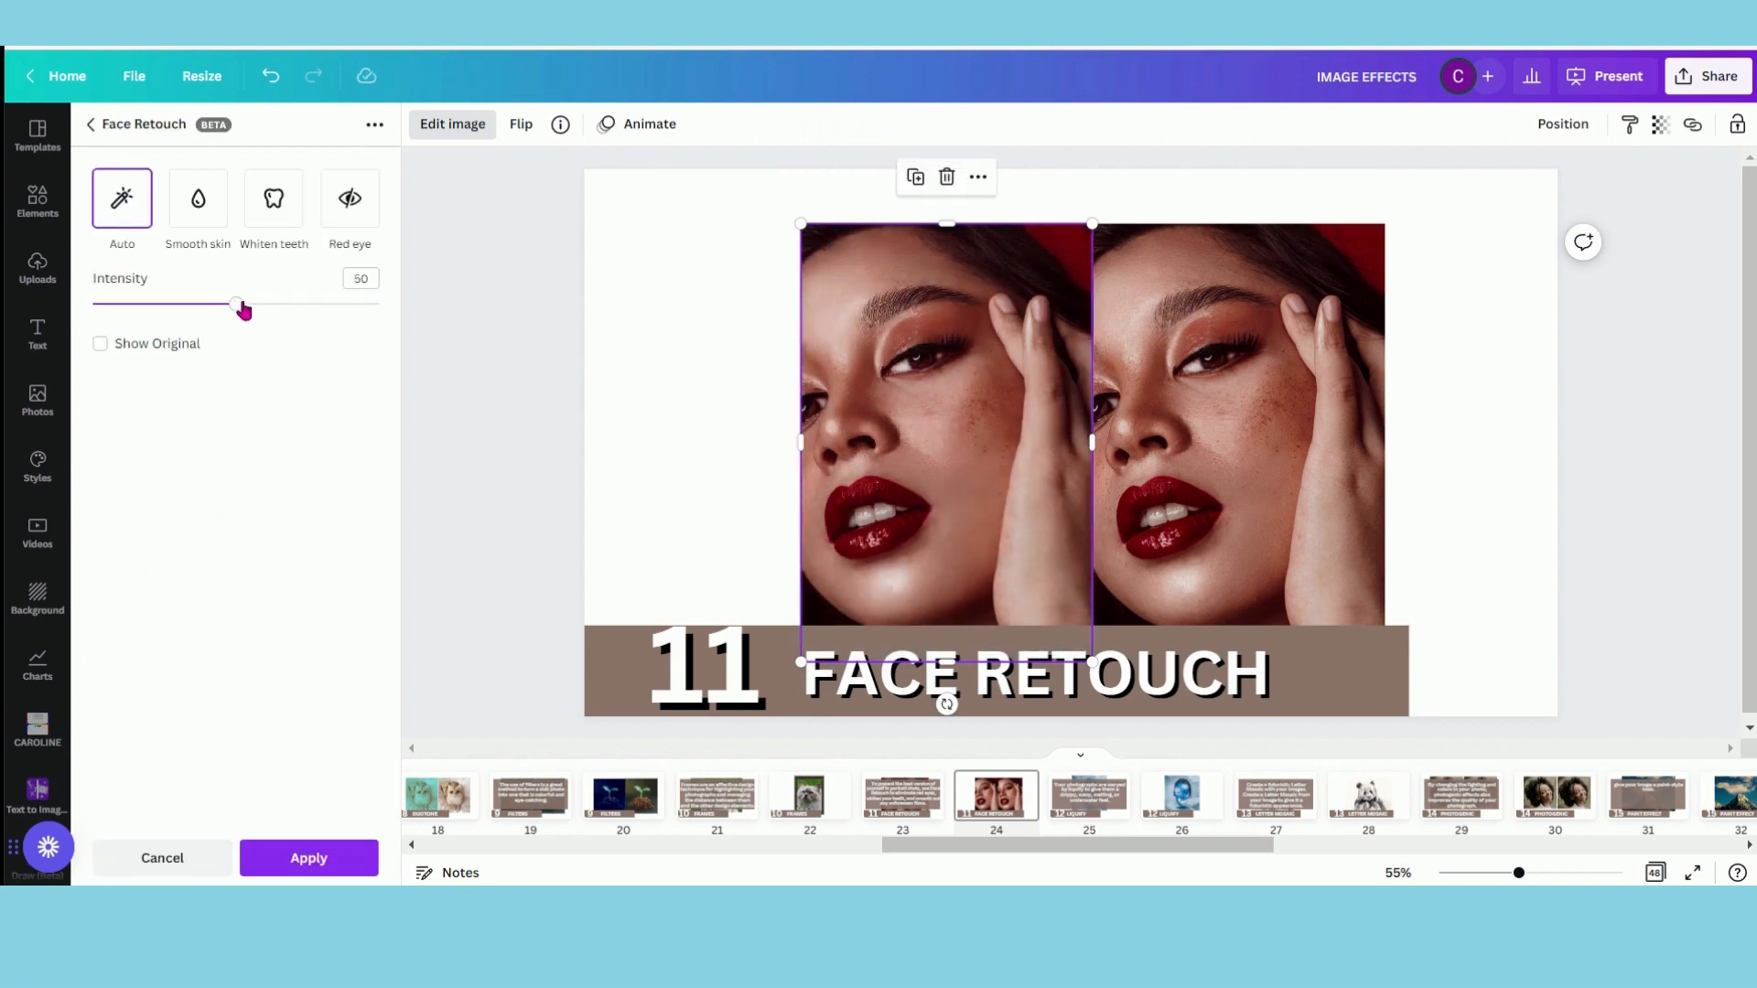
Raise the Auto retouch intensity to about 92, then try the Smooth skin, Whiten teeth and Red eye options on the portrait
left_click_drag(259, 309, 333, 307)
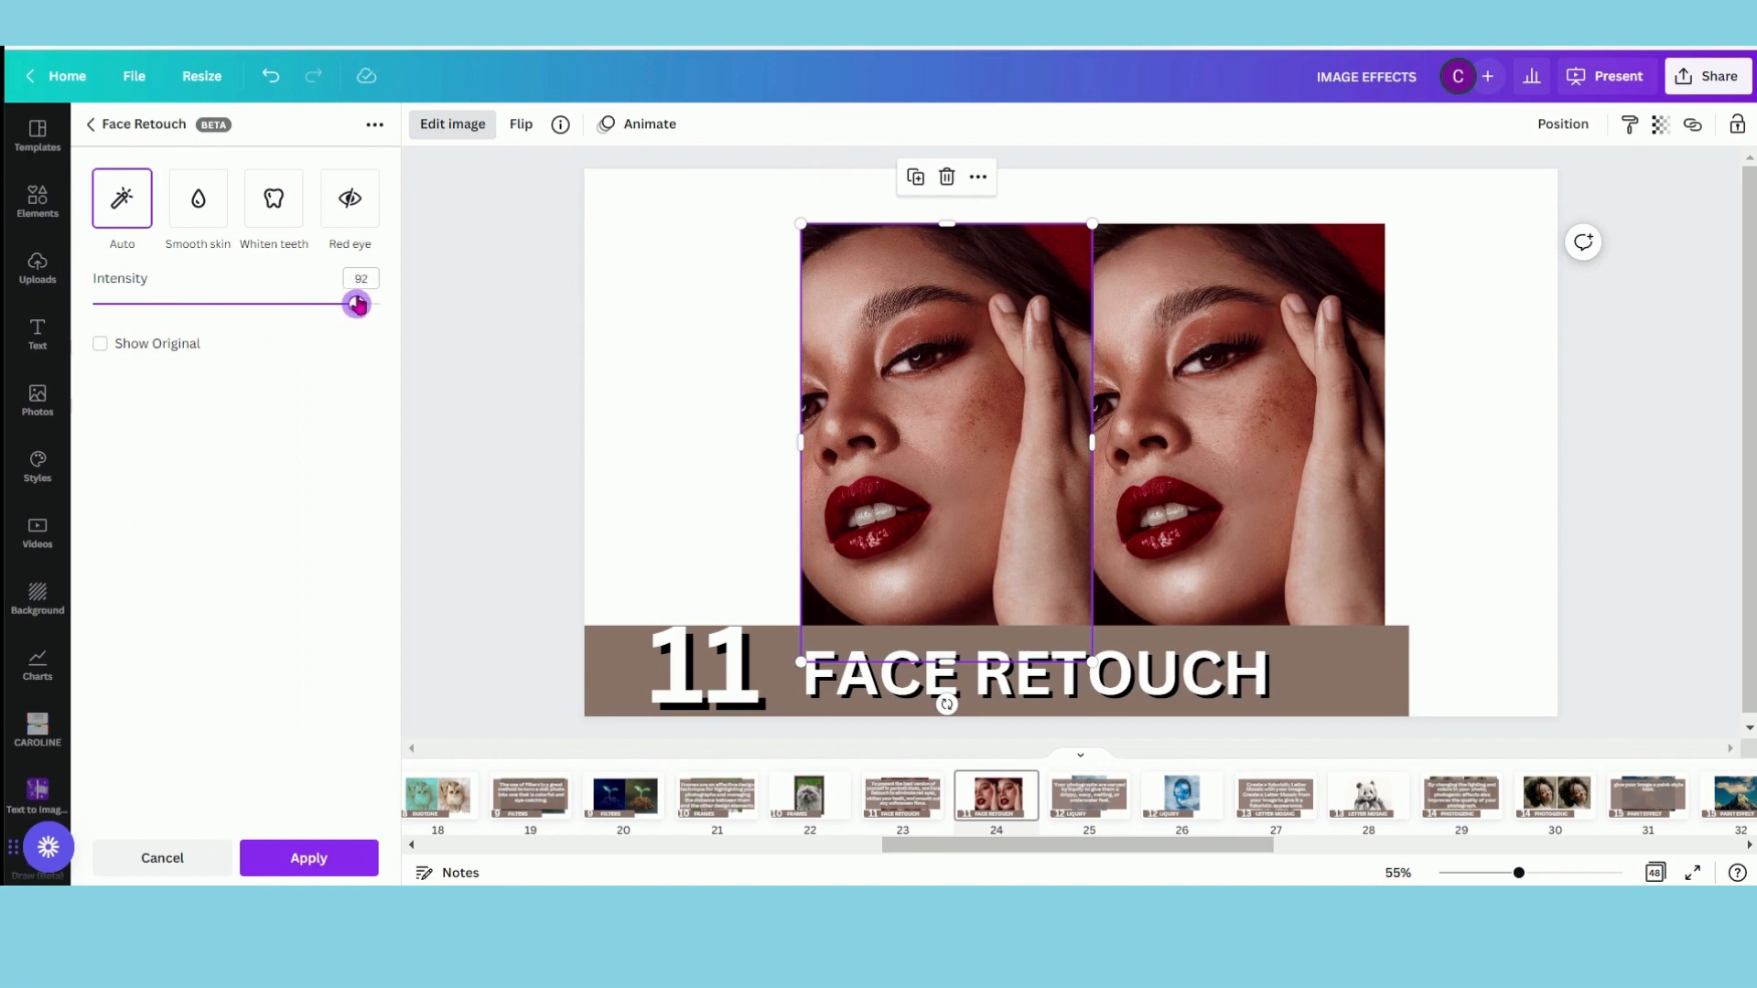
left_click(200, 210)
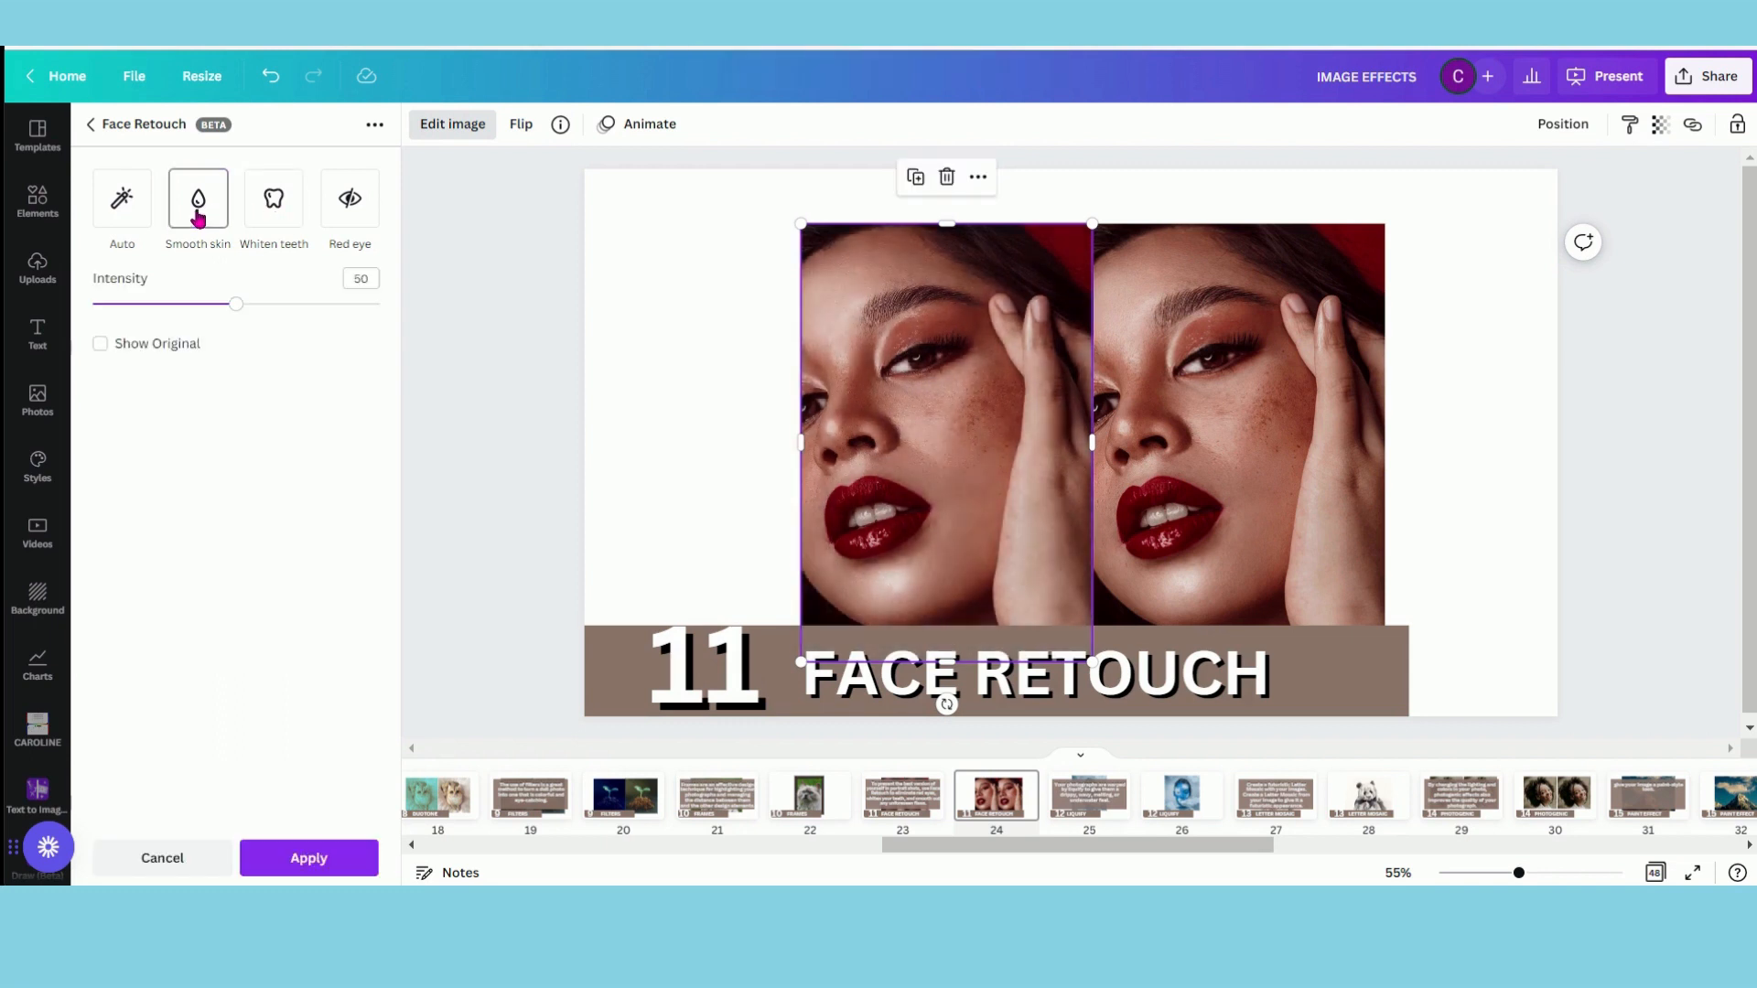
left_click(294, 218)
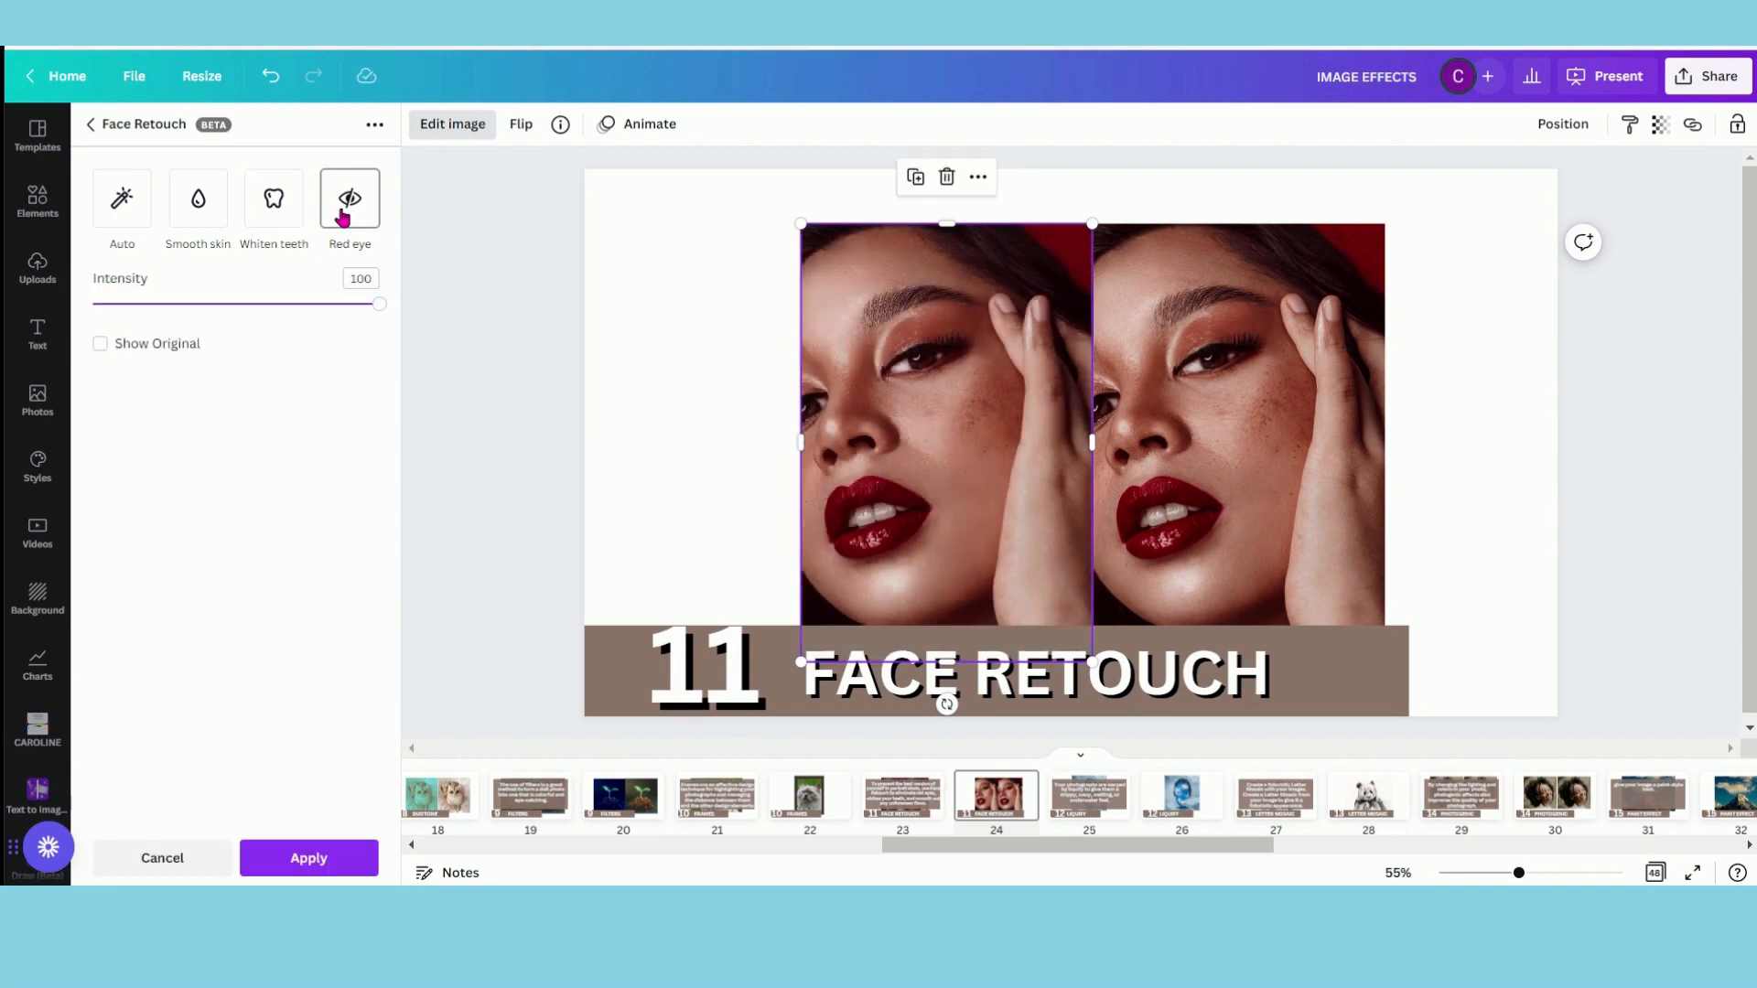
Inspect the retouched portrait up close and compare it with the original image
scroll(902, 408, "up", 3)
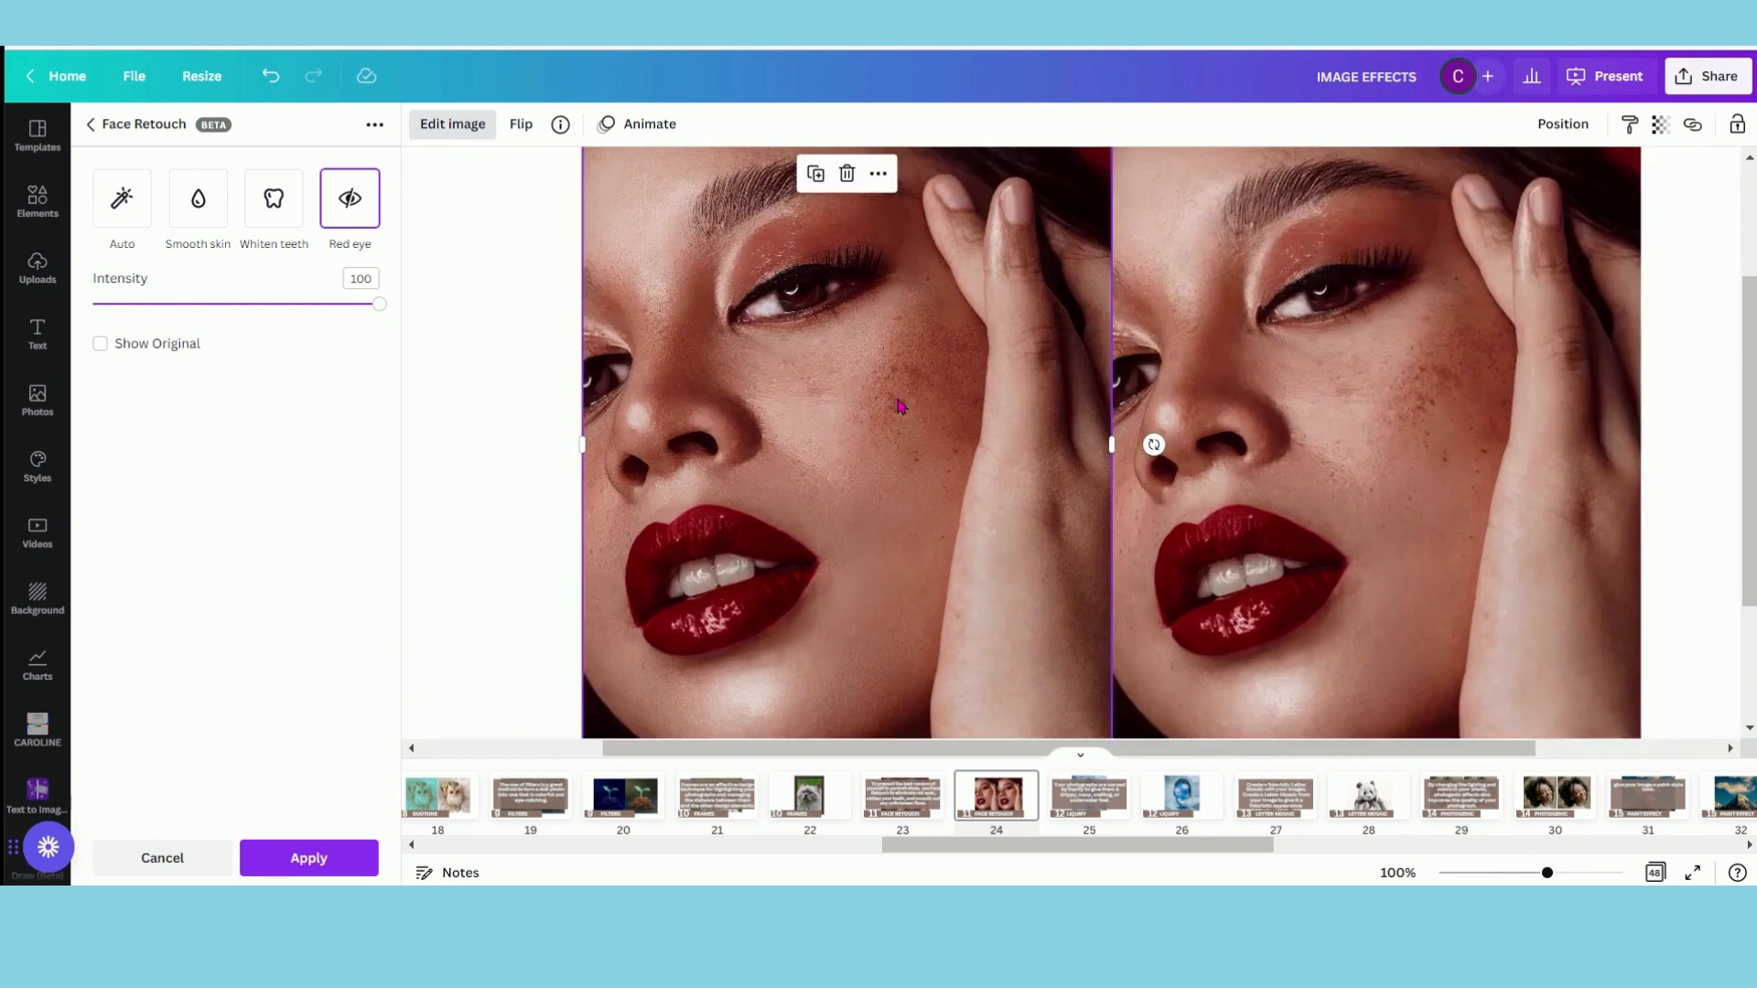
scroll(902, 407, "down", 3)
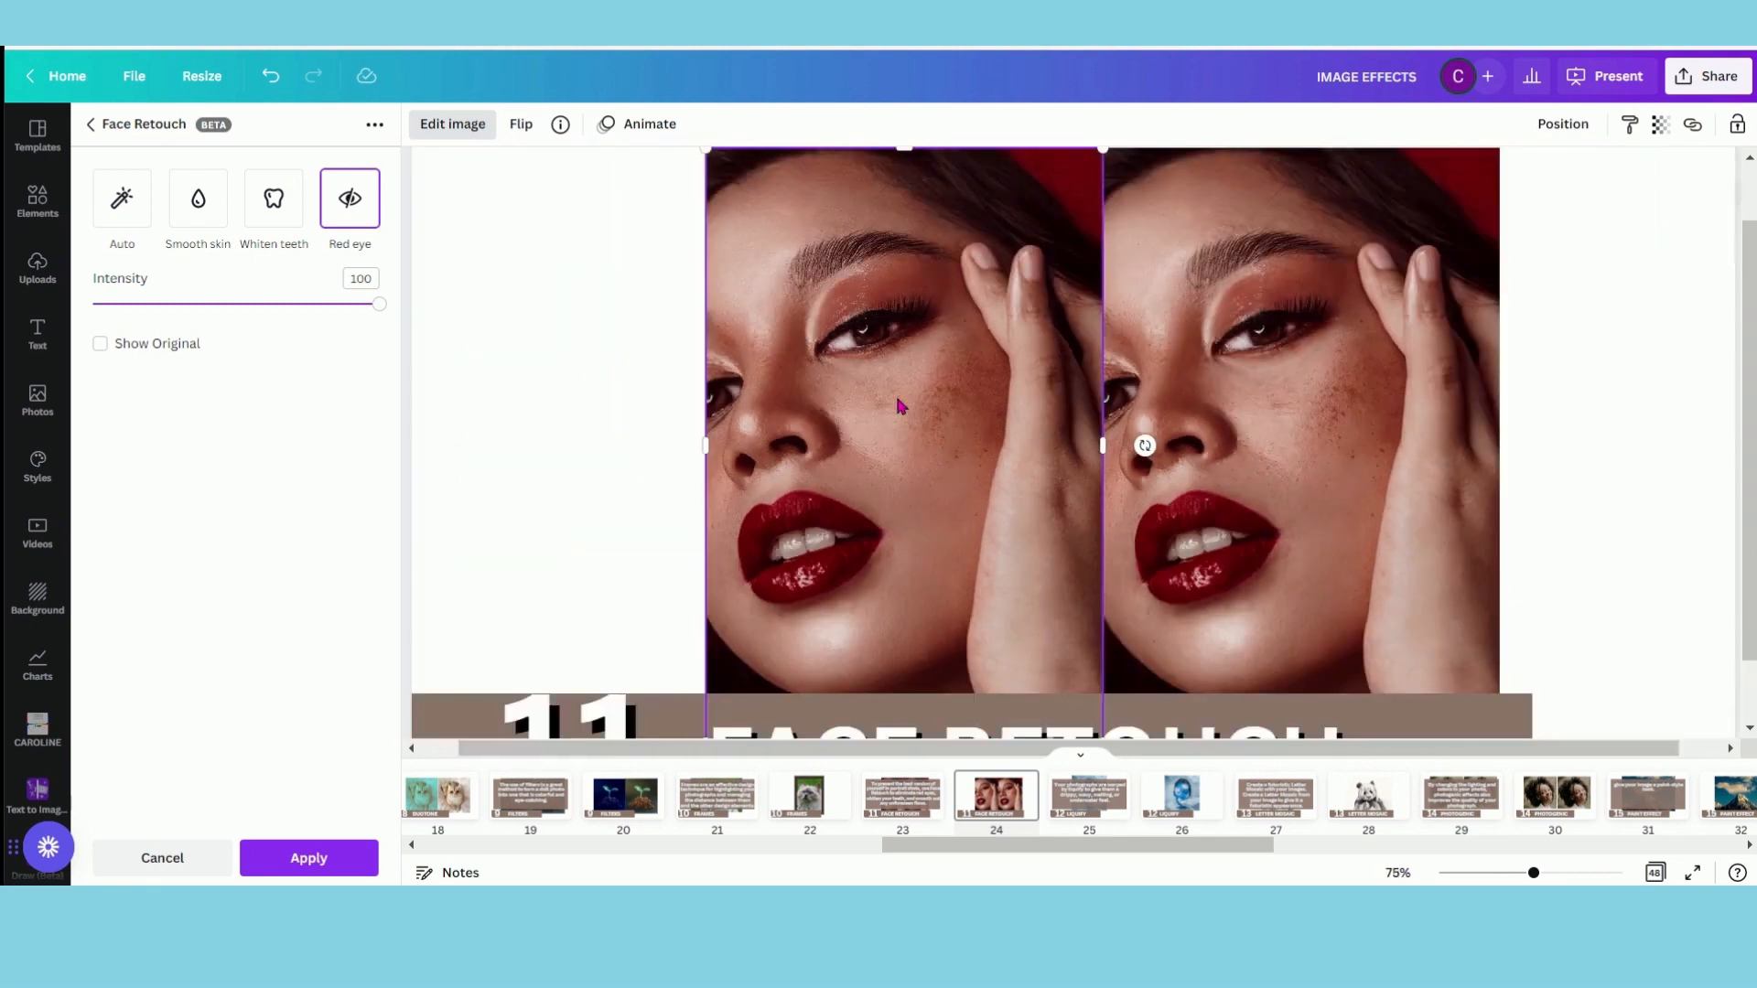
left_click(99, 344)
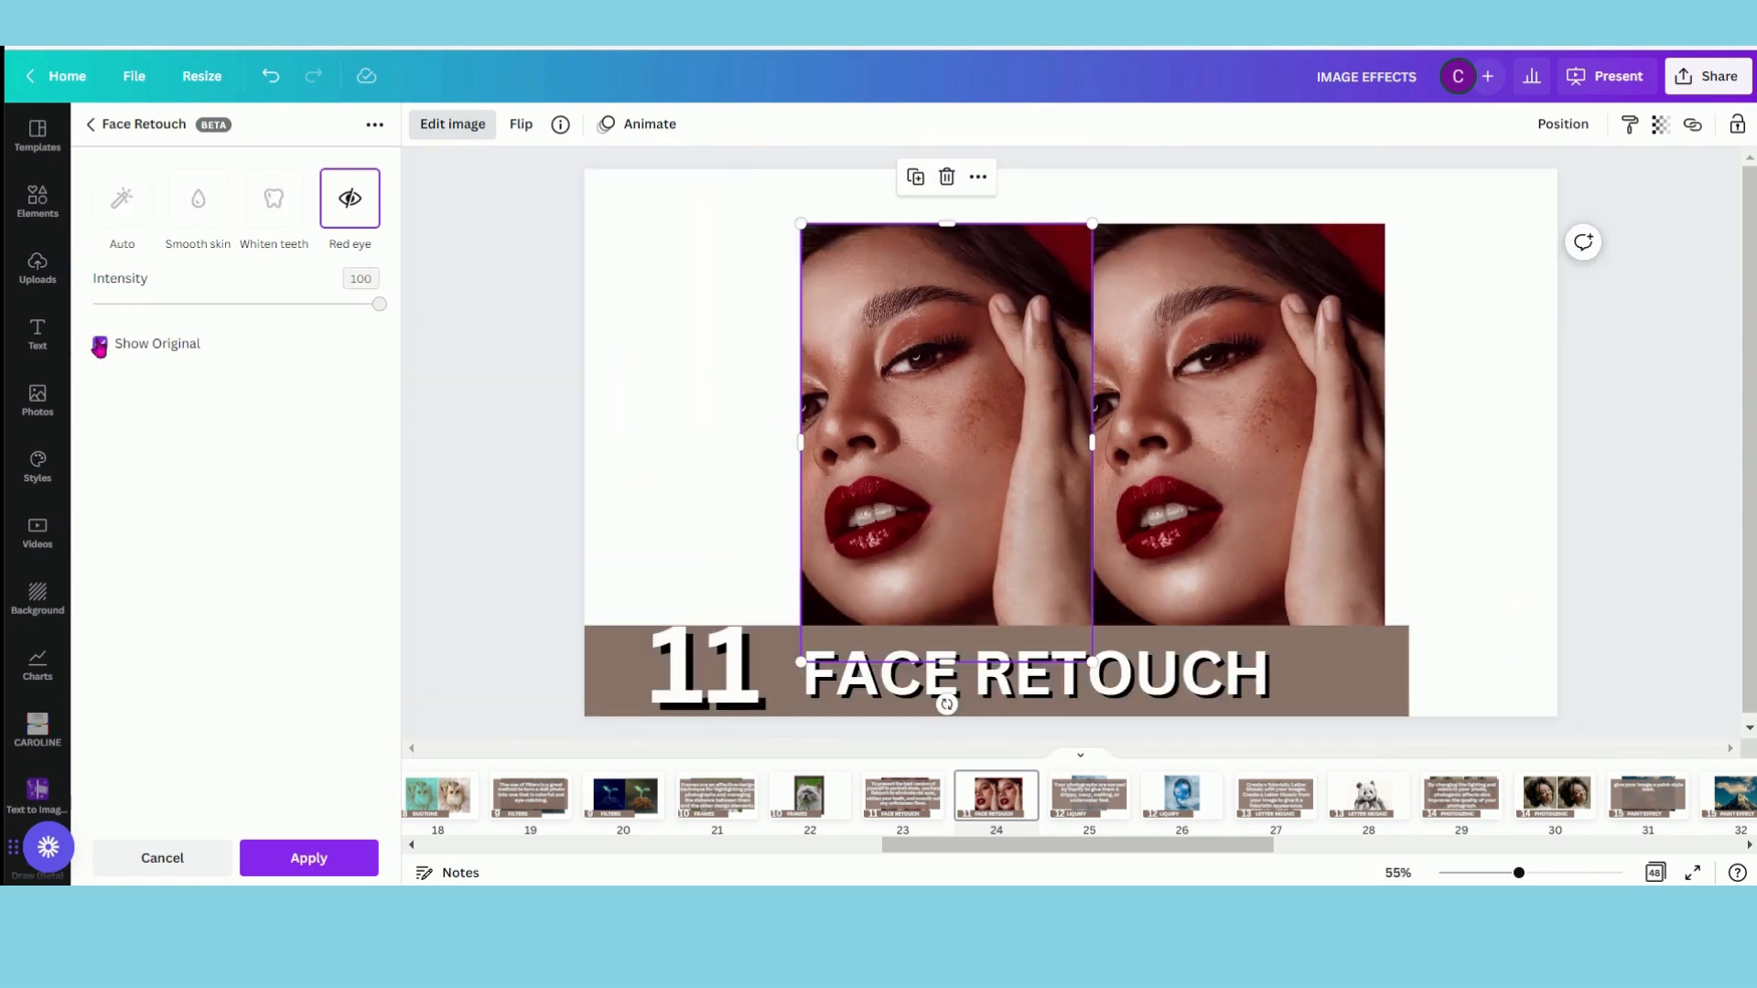
left_click(100, 345)
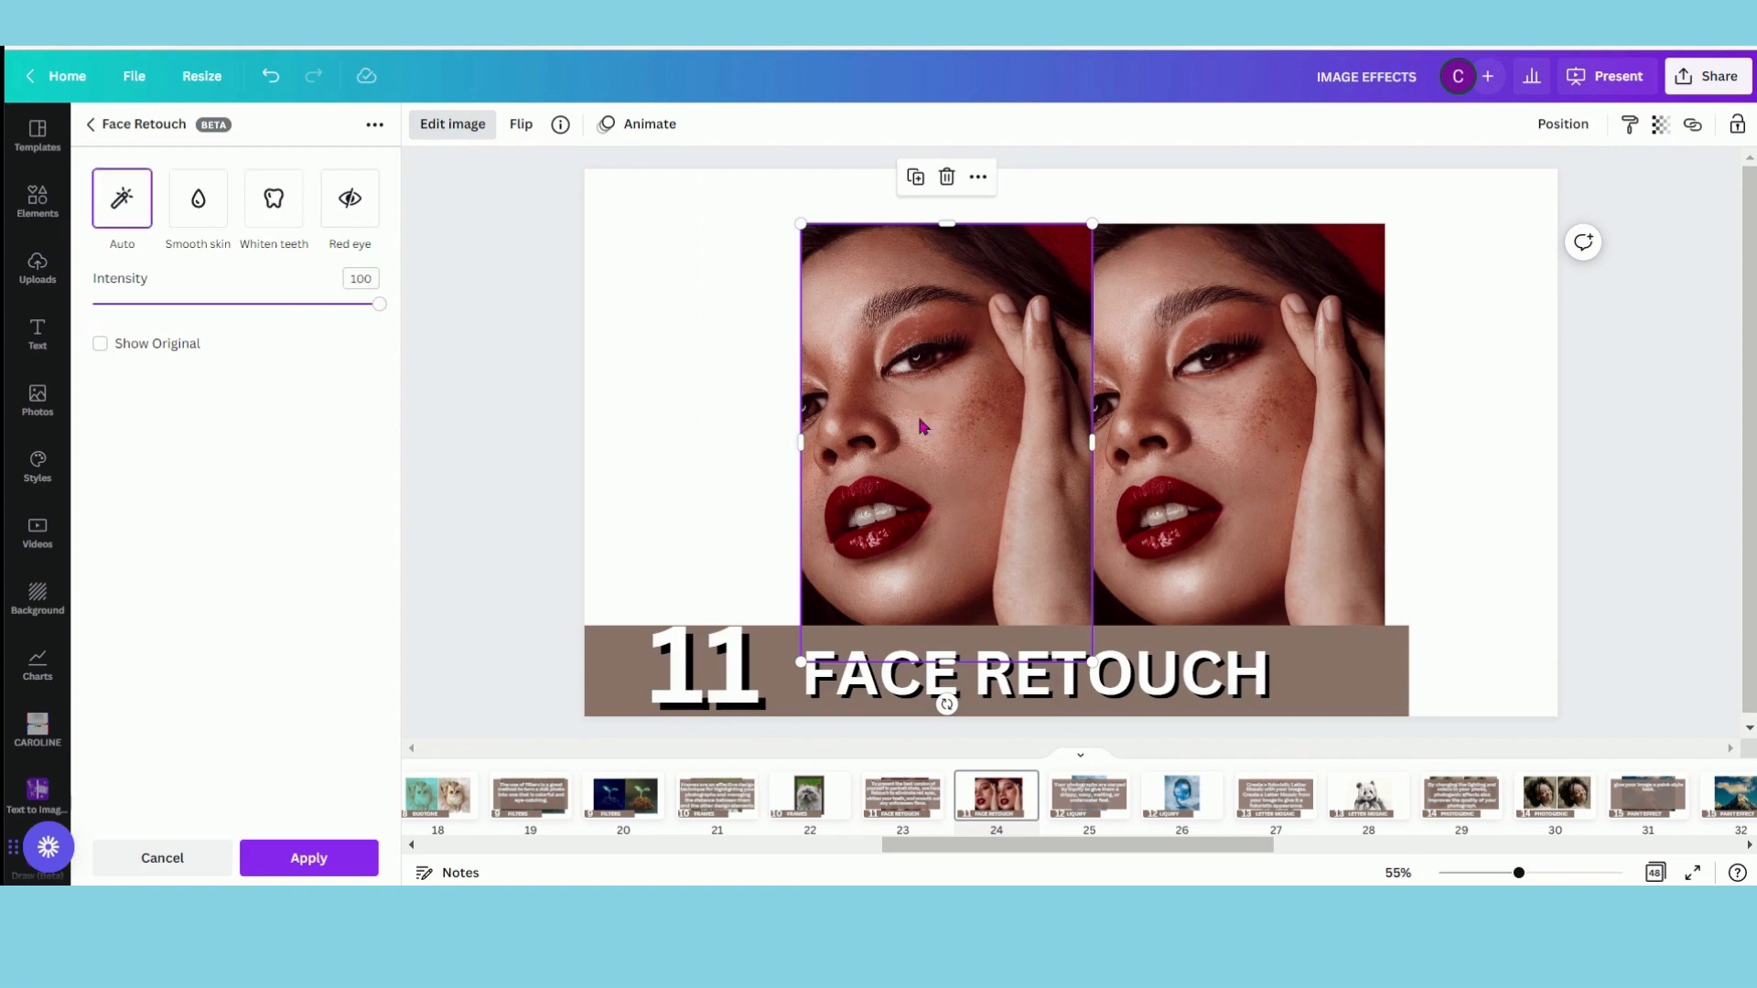
scroll(966, 467, "up", 5)
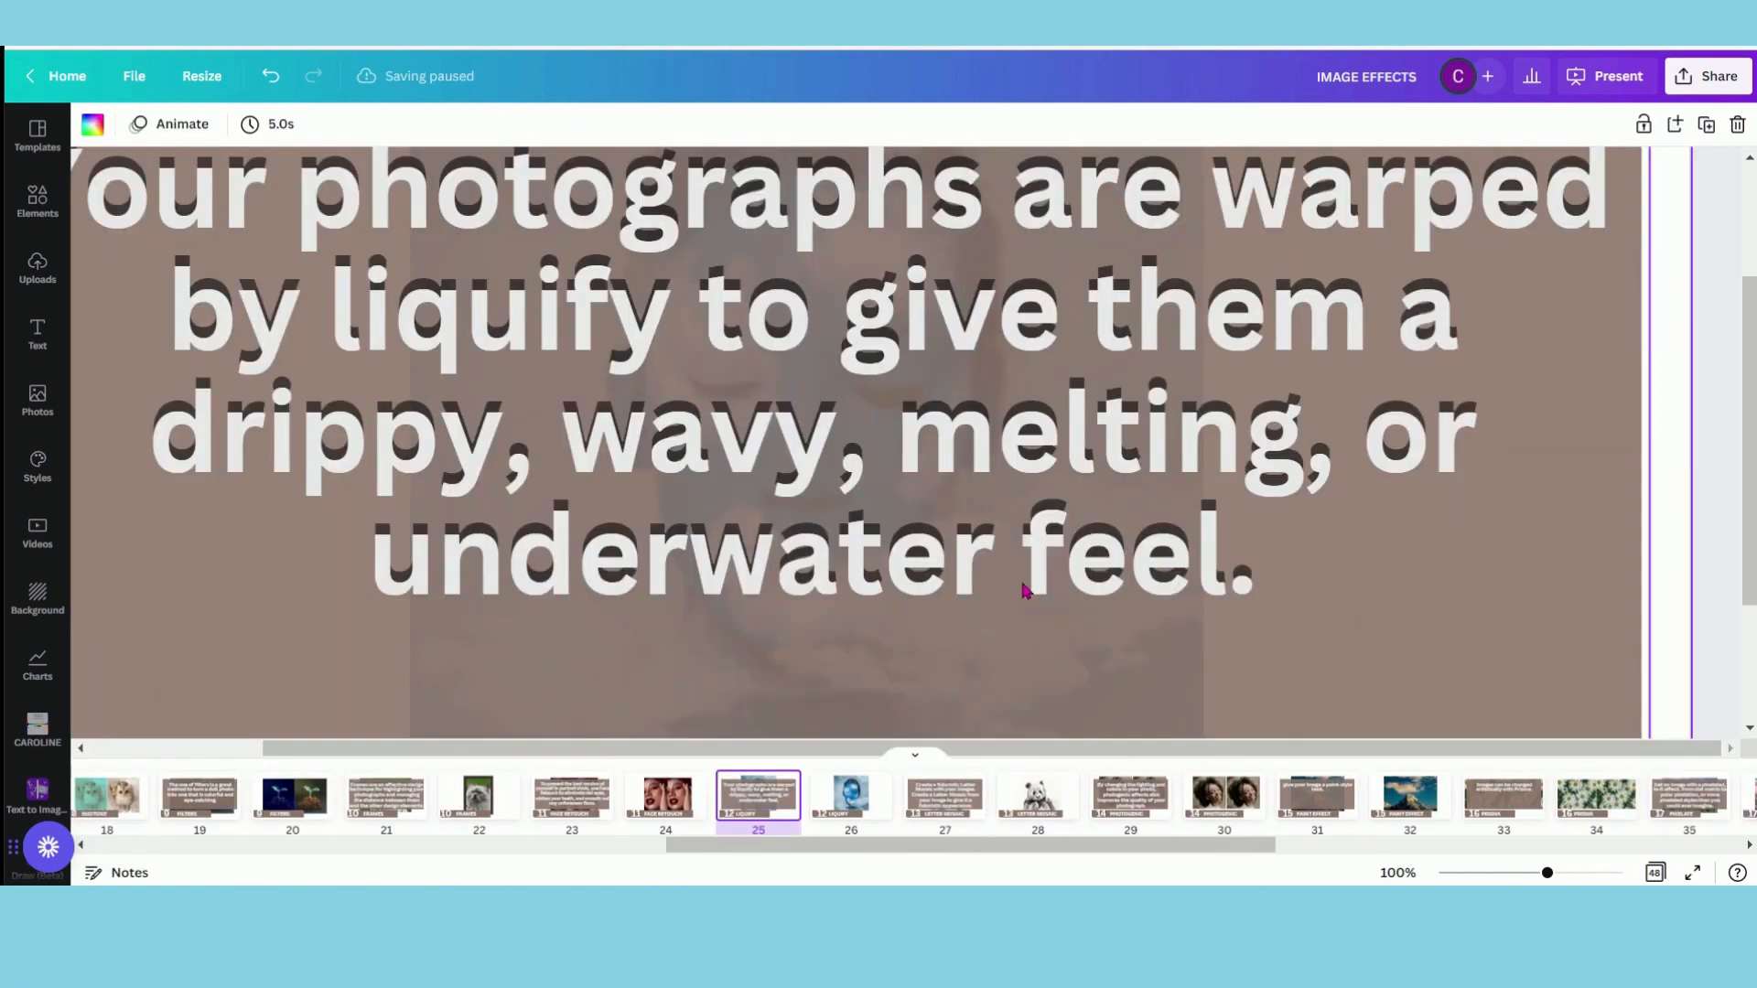
Open the Liquify effects for the blue face photo on page 26, searching the image effects for LIQ
scroll(1025, 591, "down", 2)
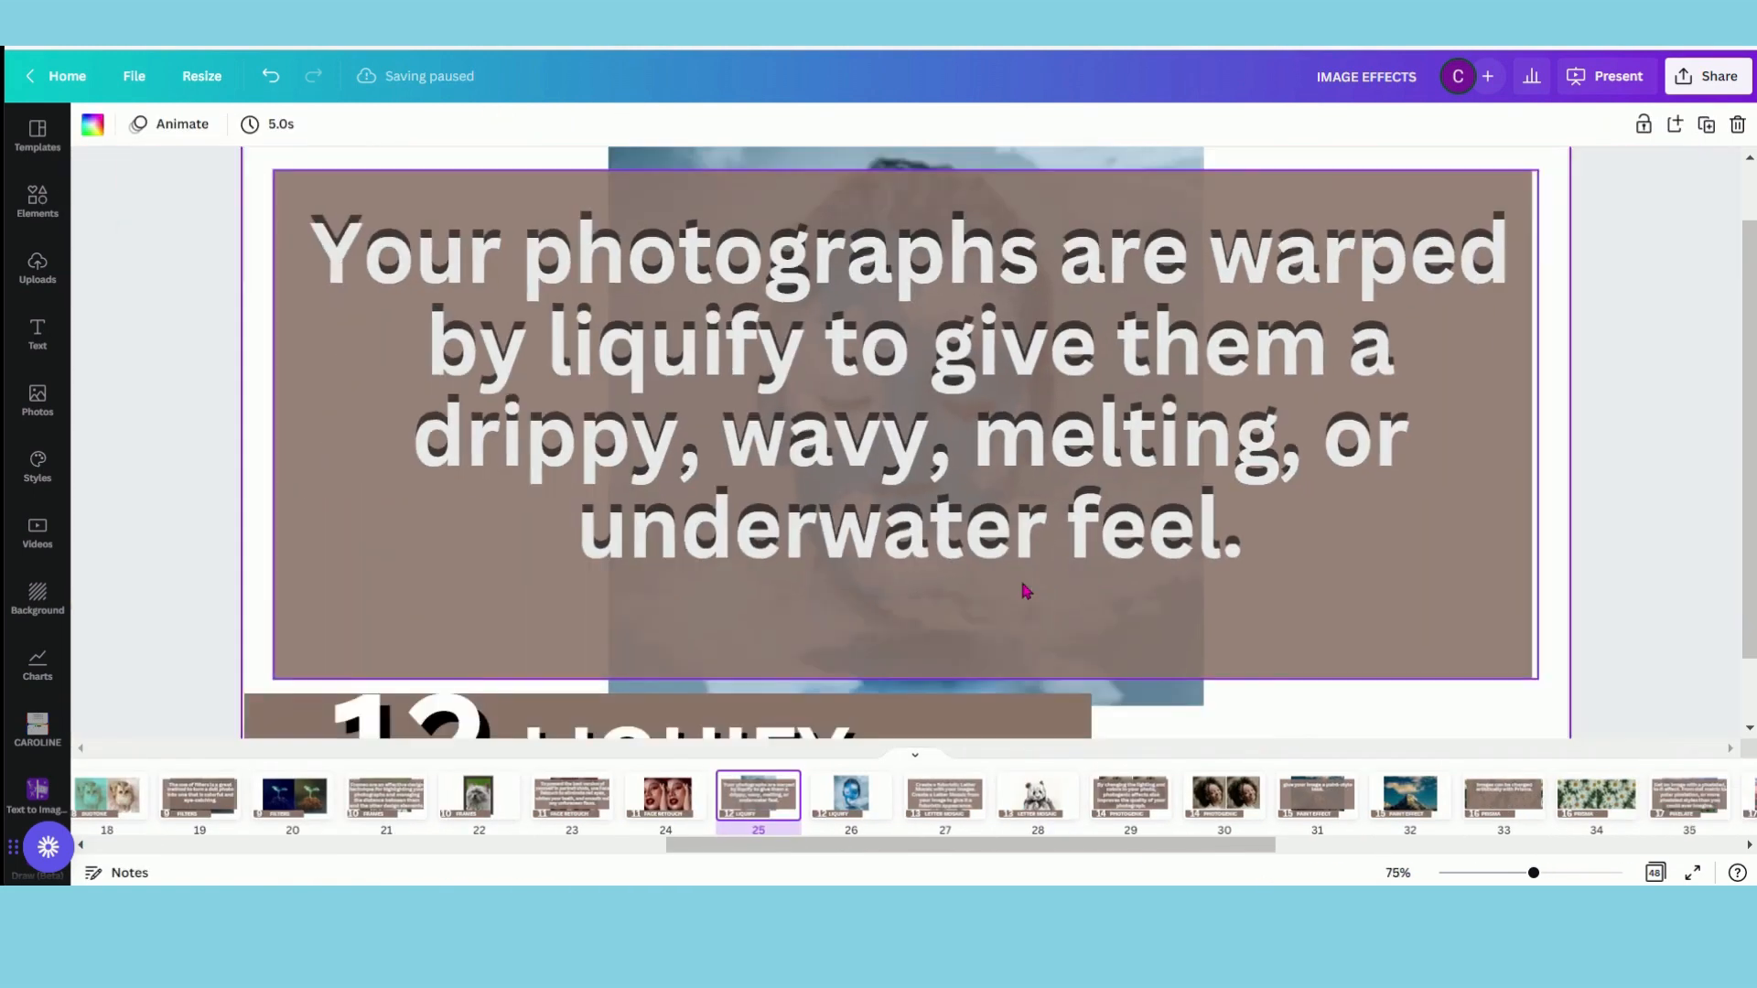
scroll(1025, 590, "down", 2)
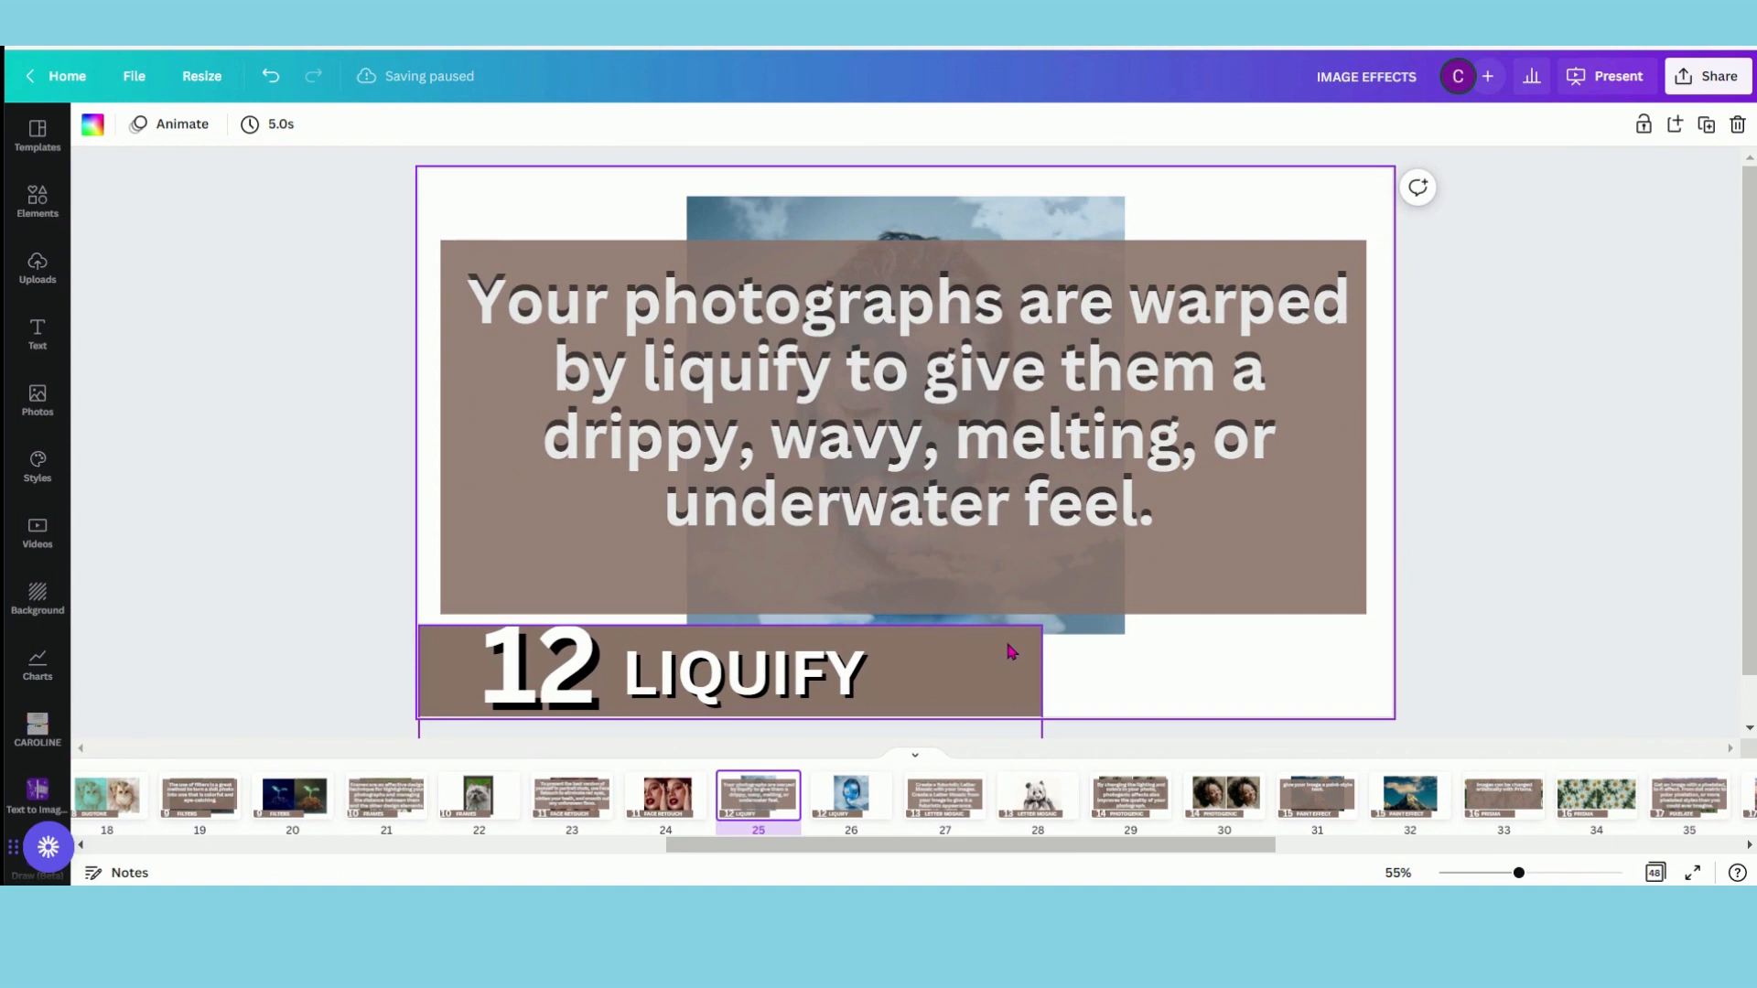
left_click(851, 794)
left_click(893, 476)
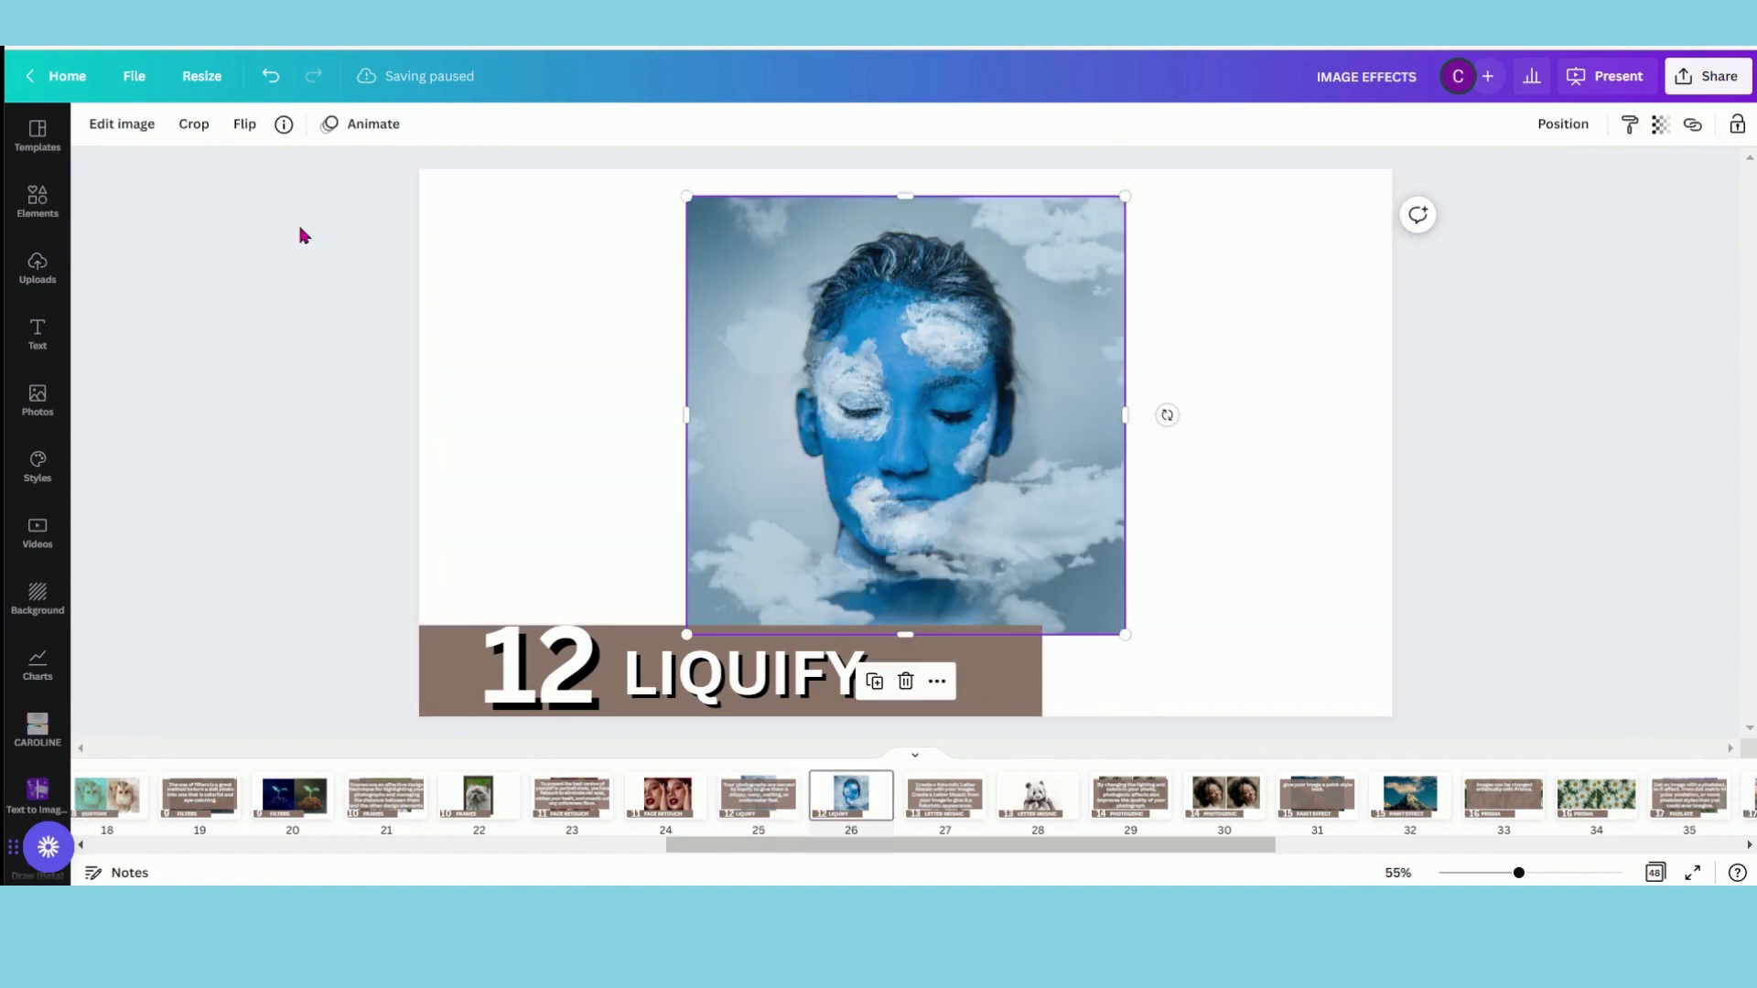
left_click(137, 124)
double_click(188, 178)
type("LIQ")
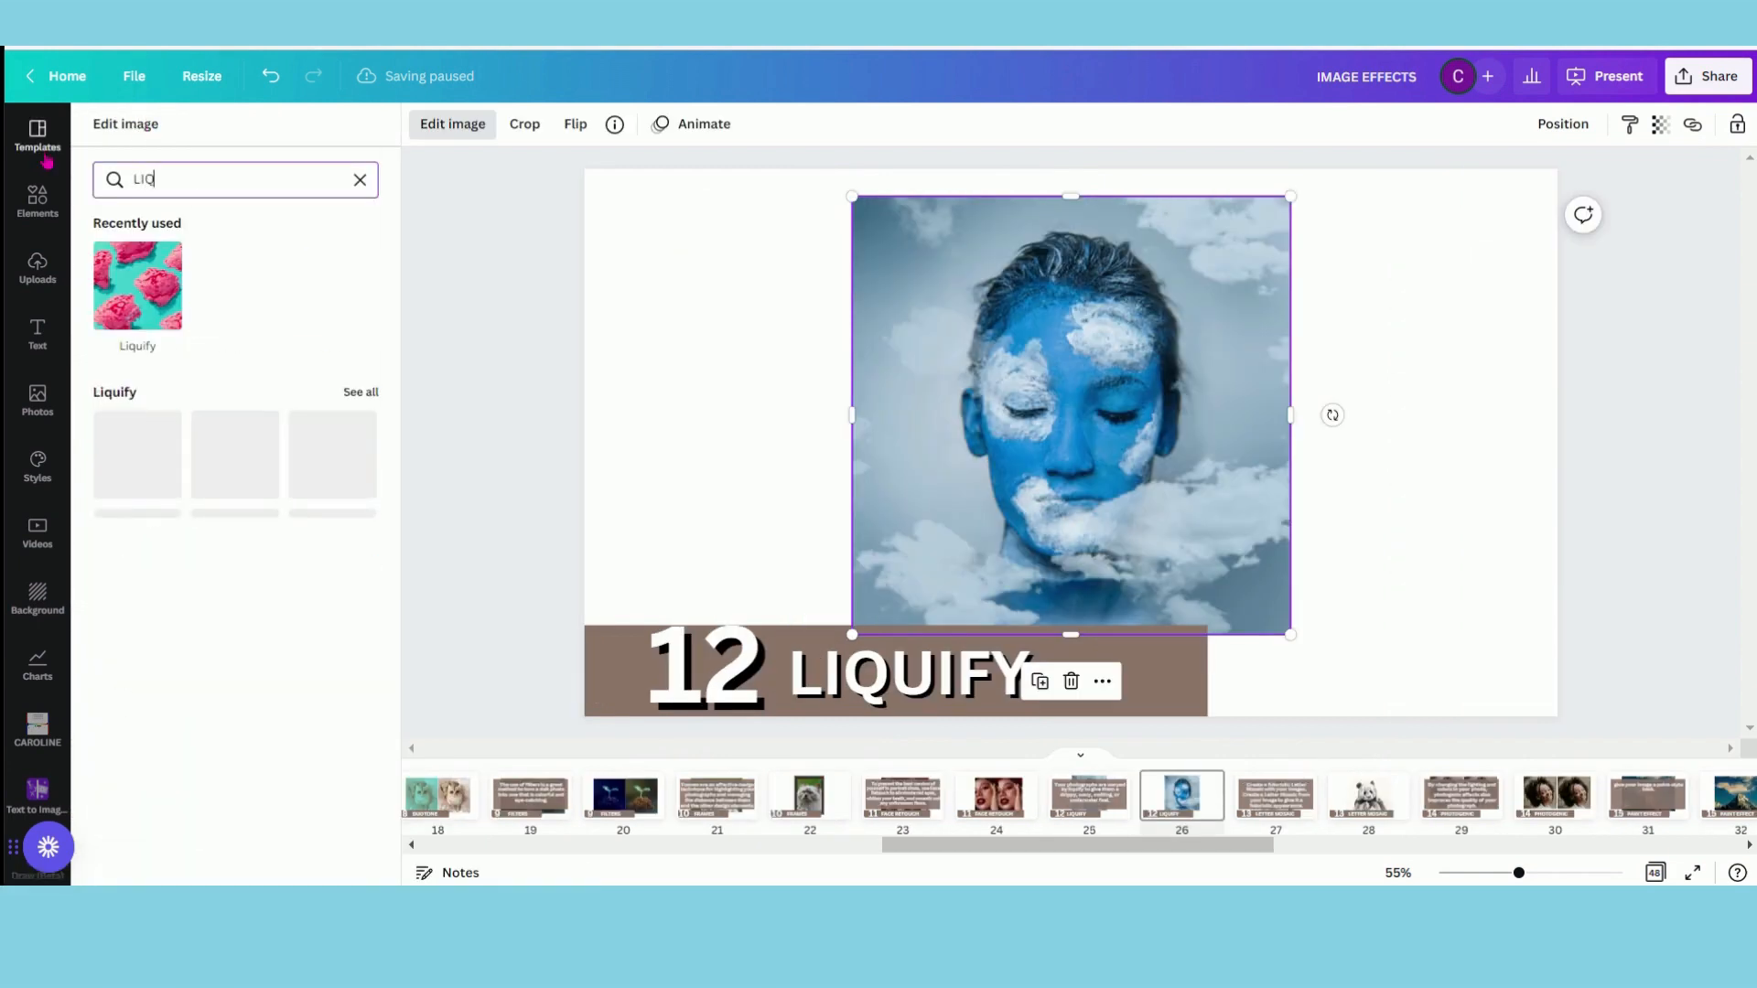
left_click(147, 316)
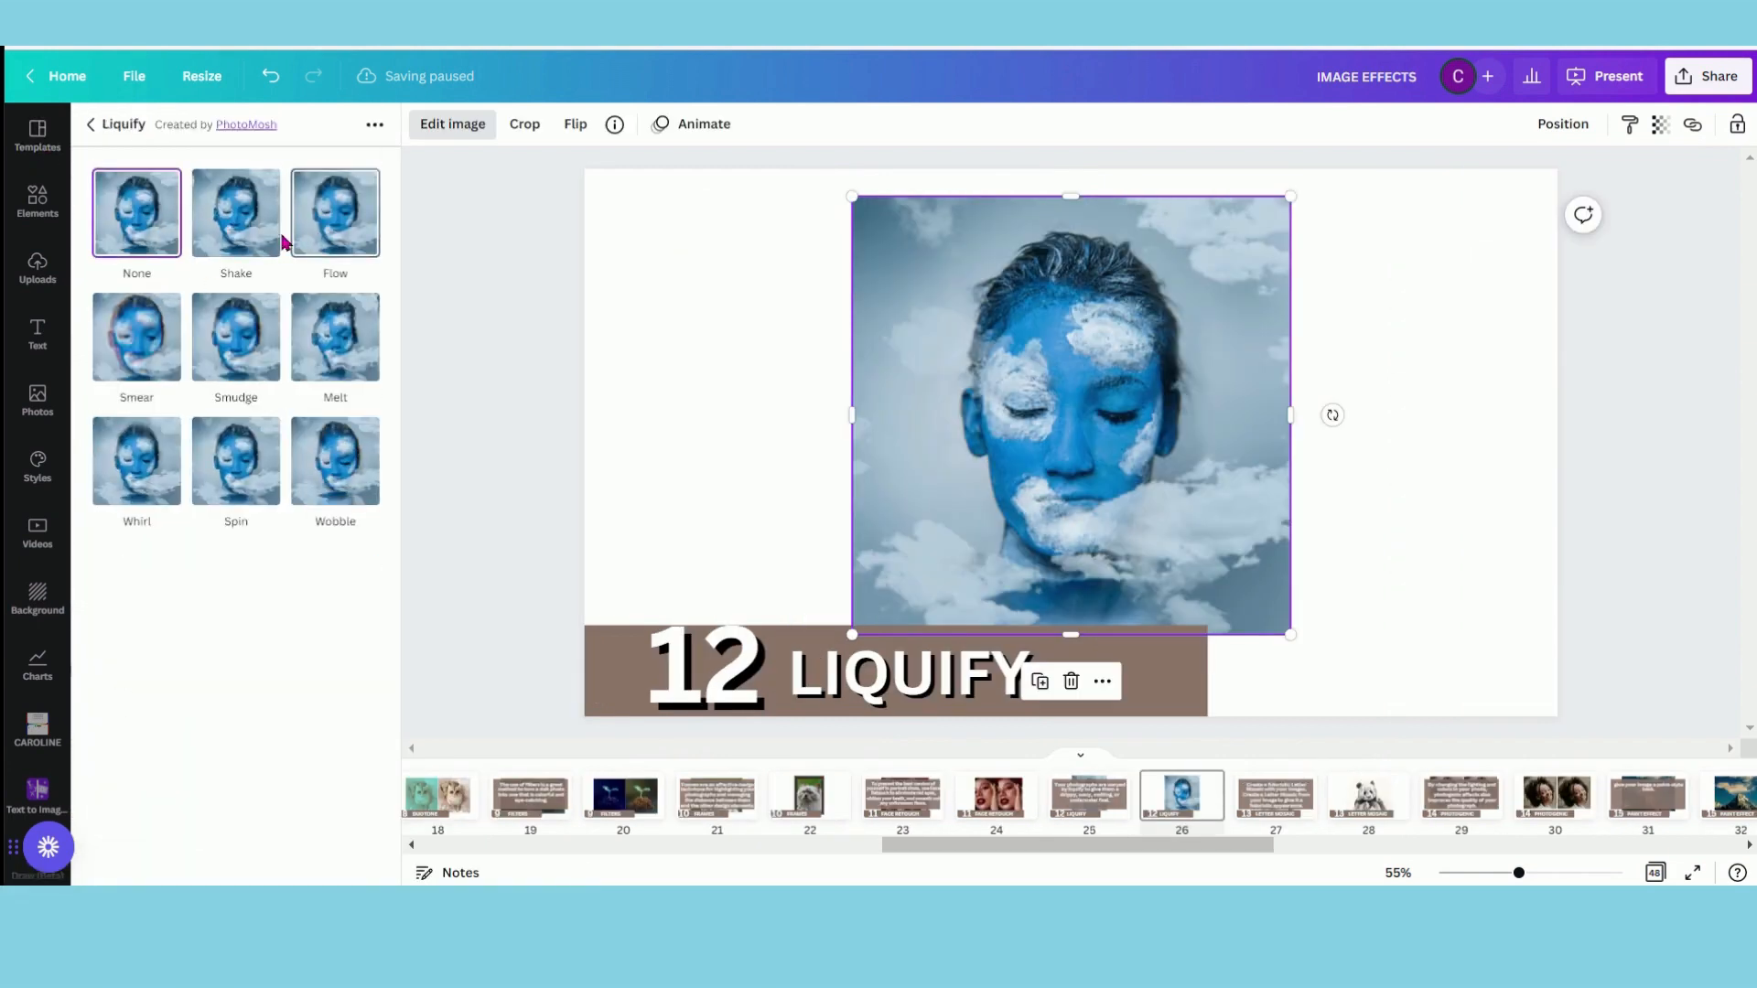
Try the Shake, Flow, Smear, Smudge, Melt, Whirl, Spin and Wobble Liquify styles on the blue face photo
left_click(237, 229)
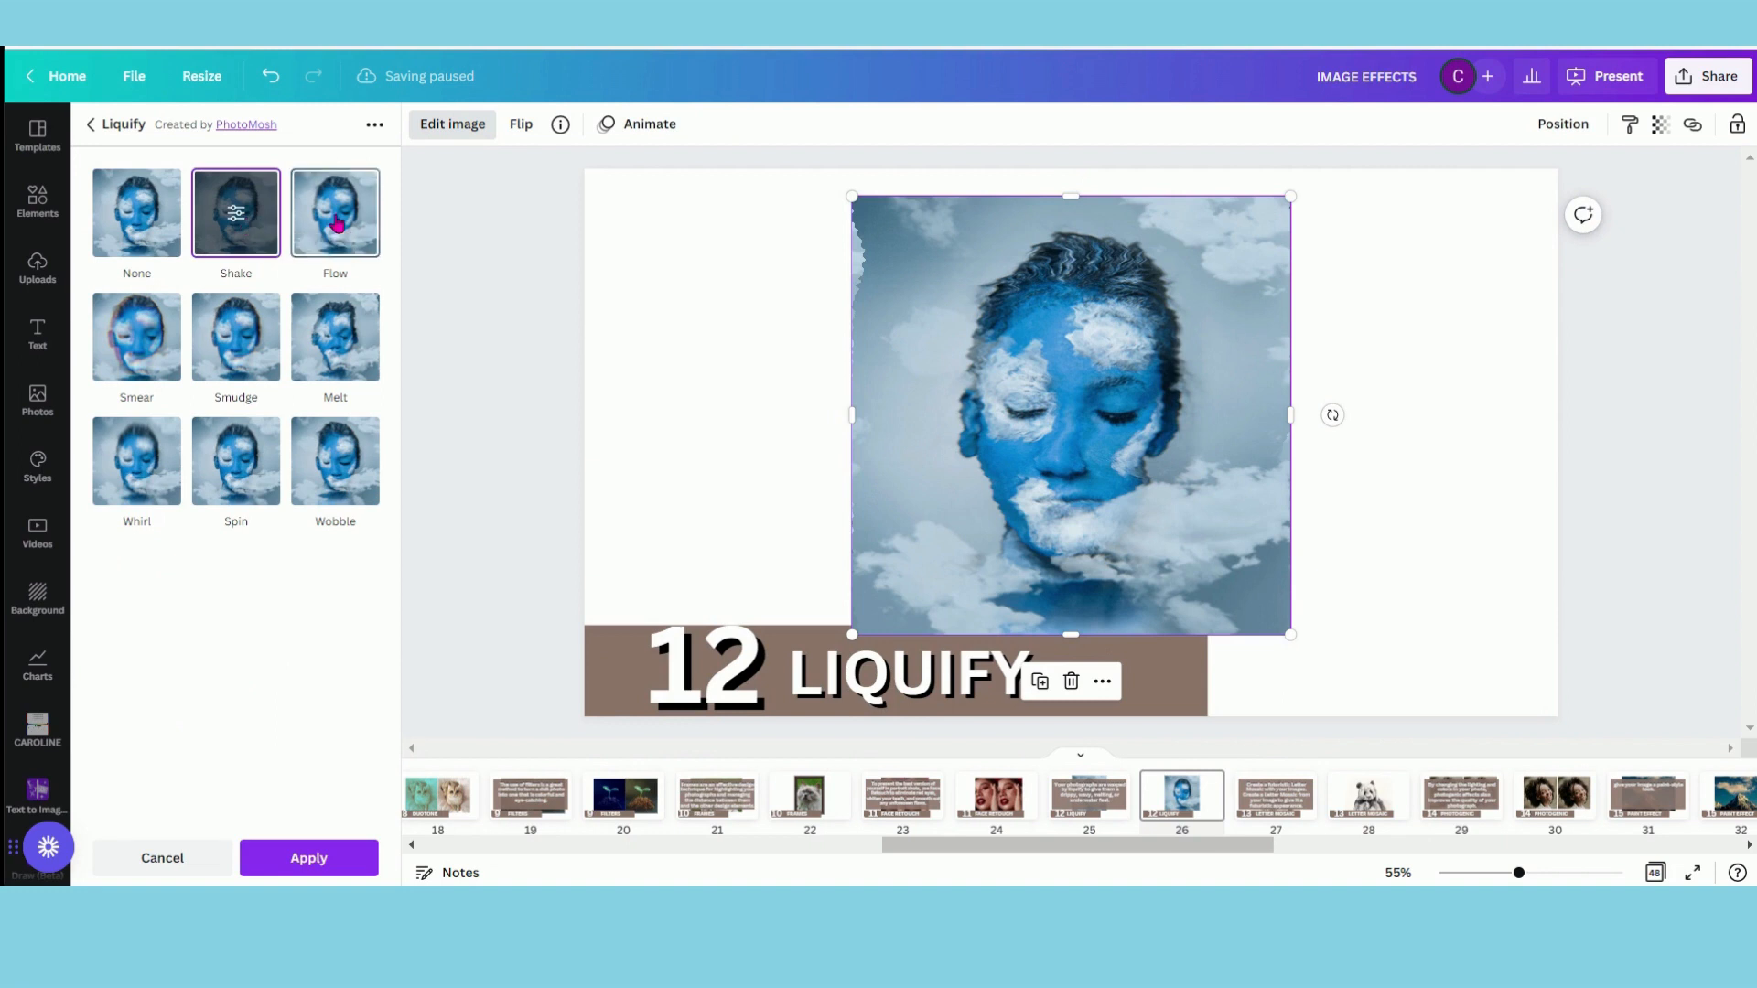
left_click(337, 225)
left_click(143, 342)
left_click(229, 341)
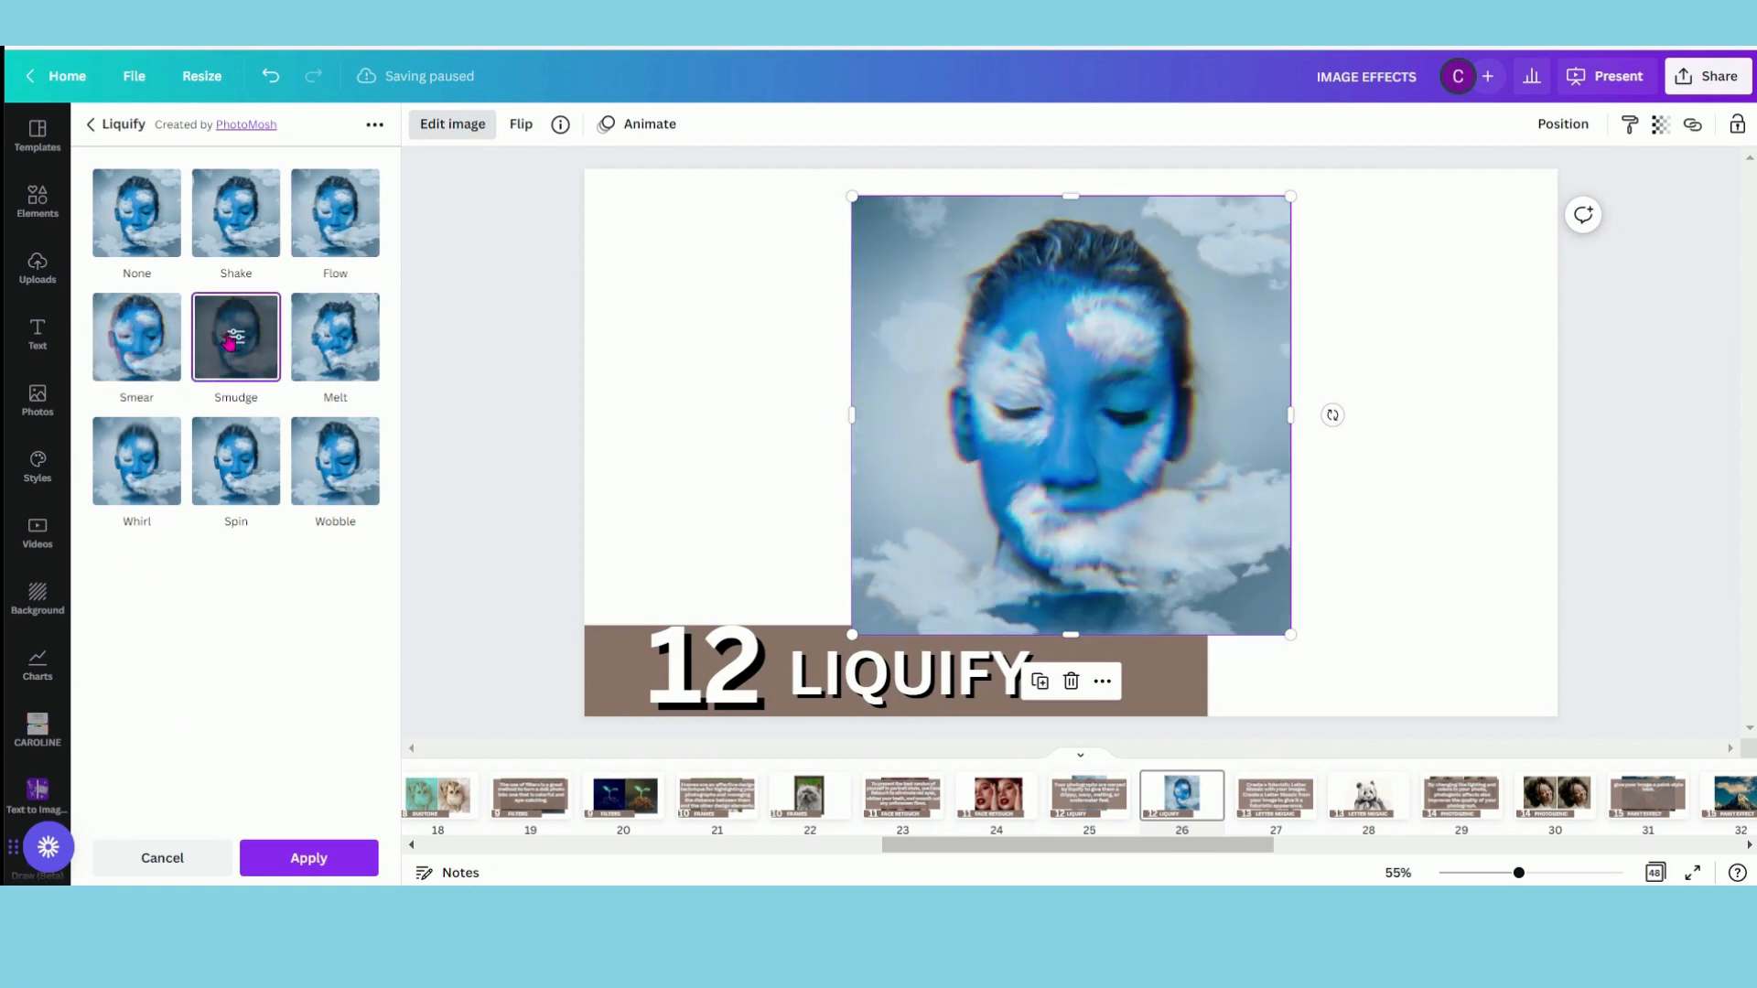
left_click(336, 357)
left_click(142, 480)
left_click(260, 461)
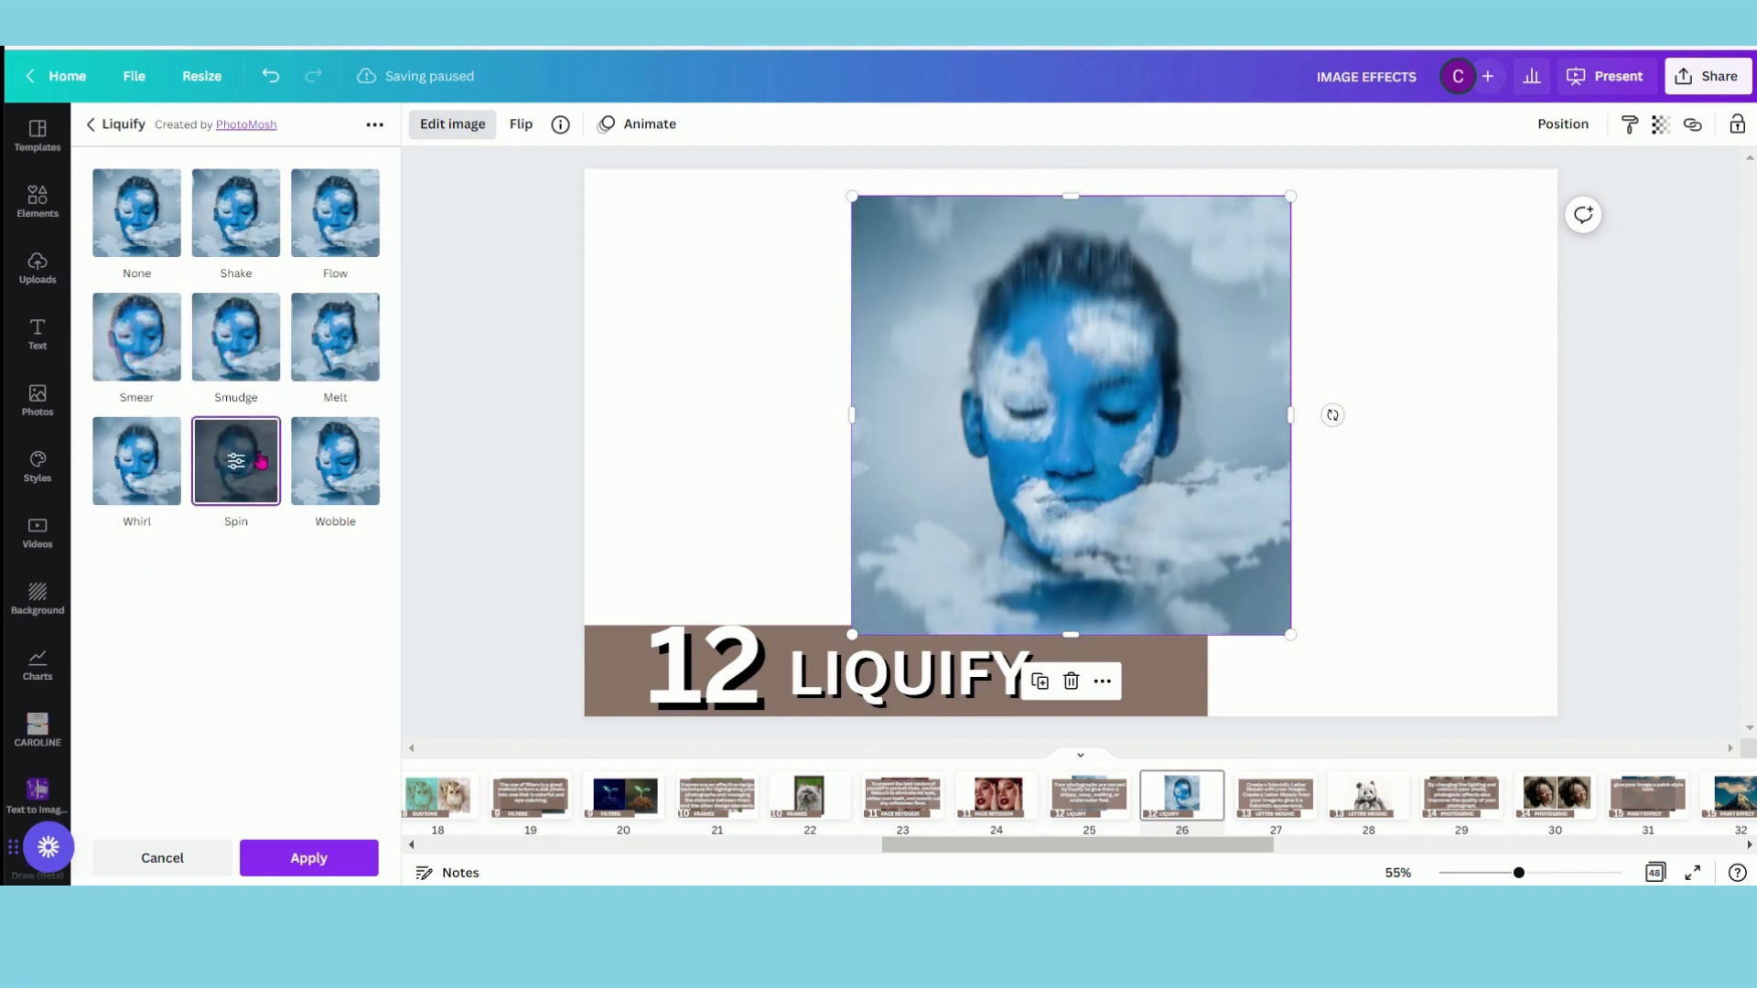
left_click(357, 485)
Apply the Smudge Liquify style to the blue face photo with a Barrel Blur amount of 0.06
left_click(251, 364)
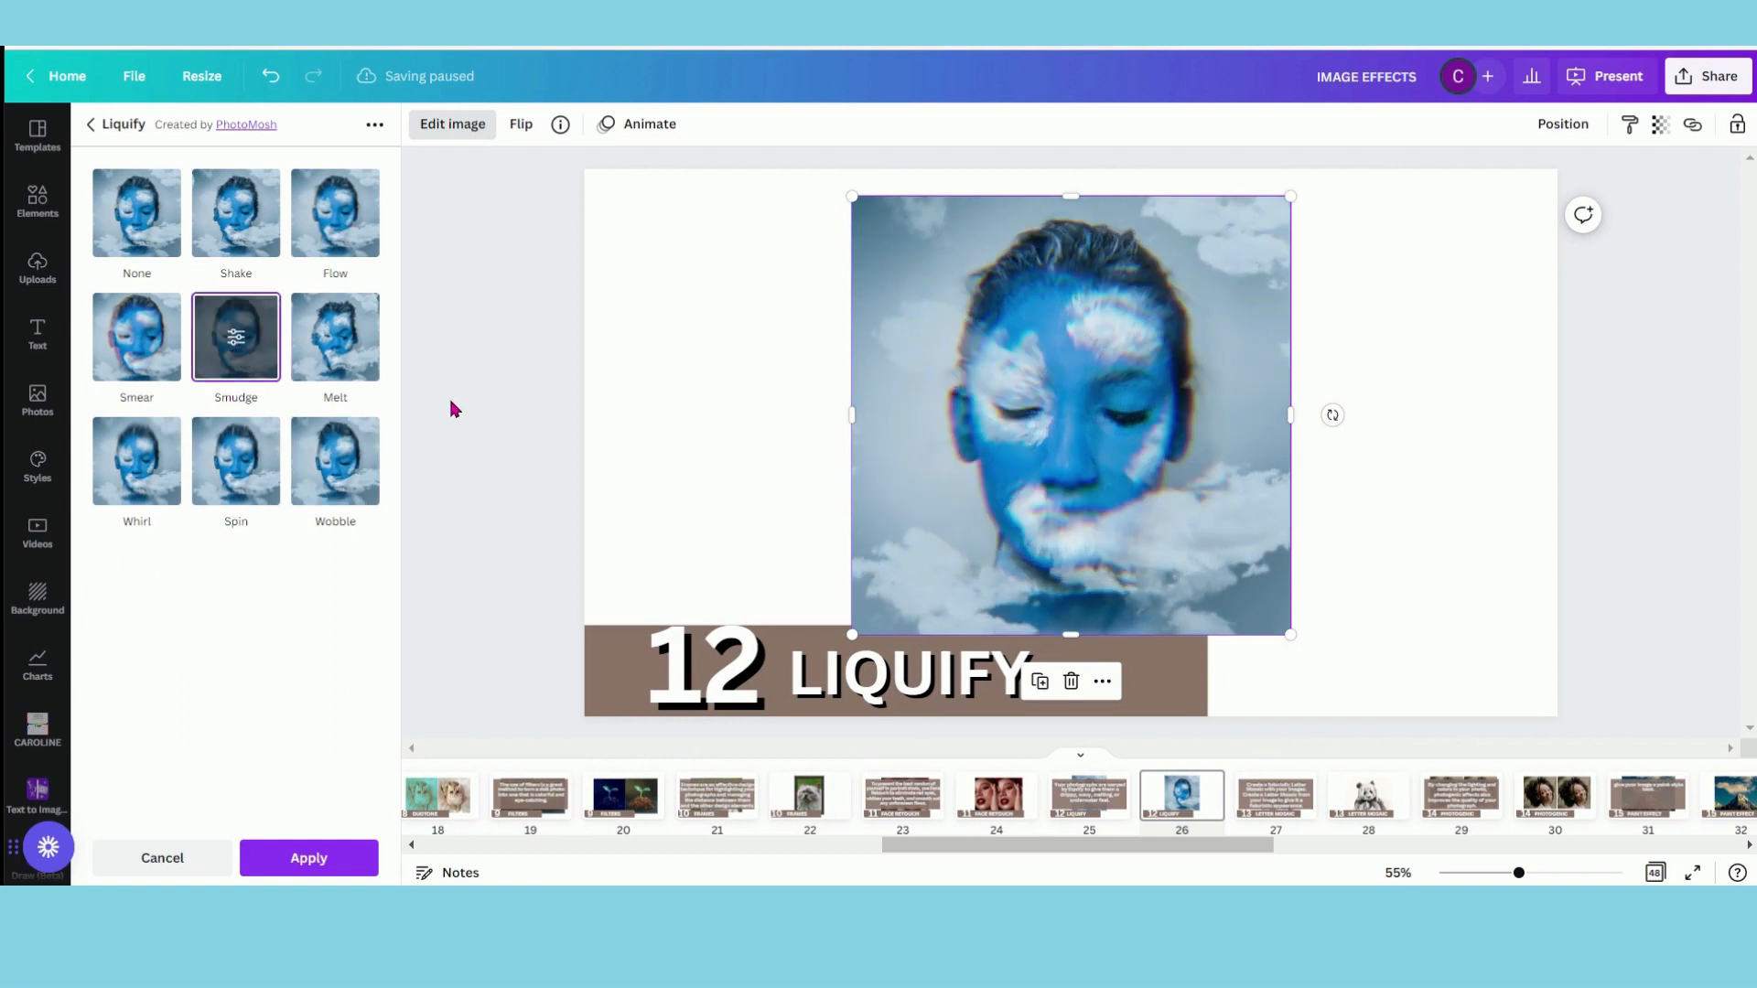
left_click(236, 339)
mouse_move(165, 243)
left_mouse_down()
mouse_move(302, 266)
mouse_move(165, 278)
mouse_move(182, 291)
left_mouse_up()
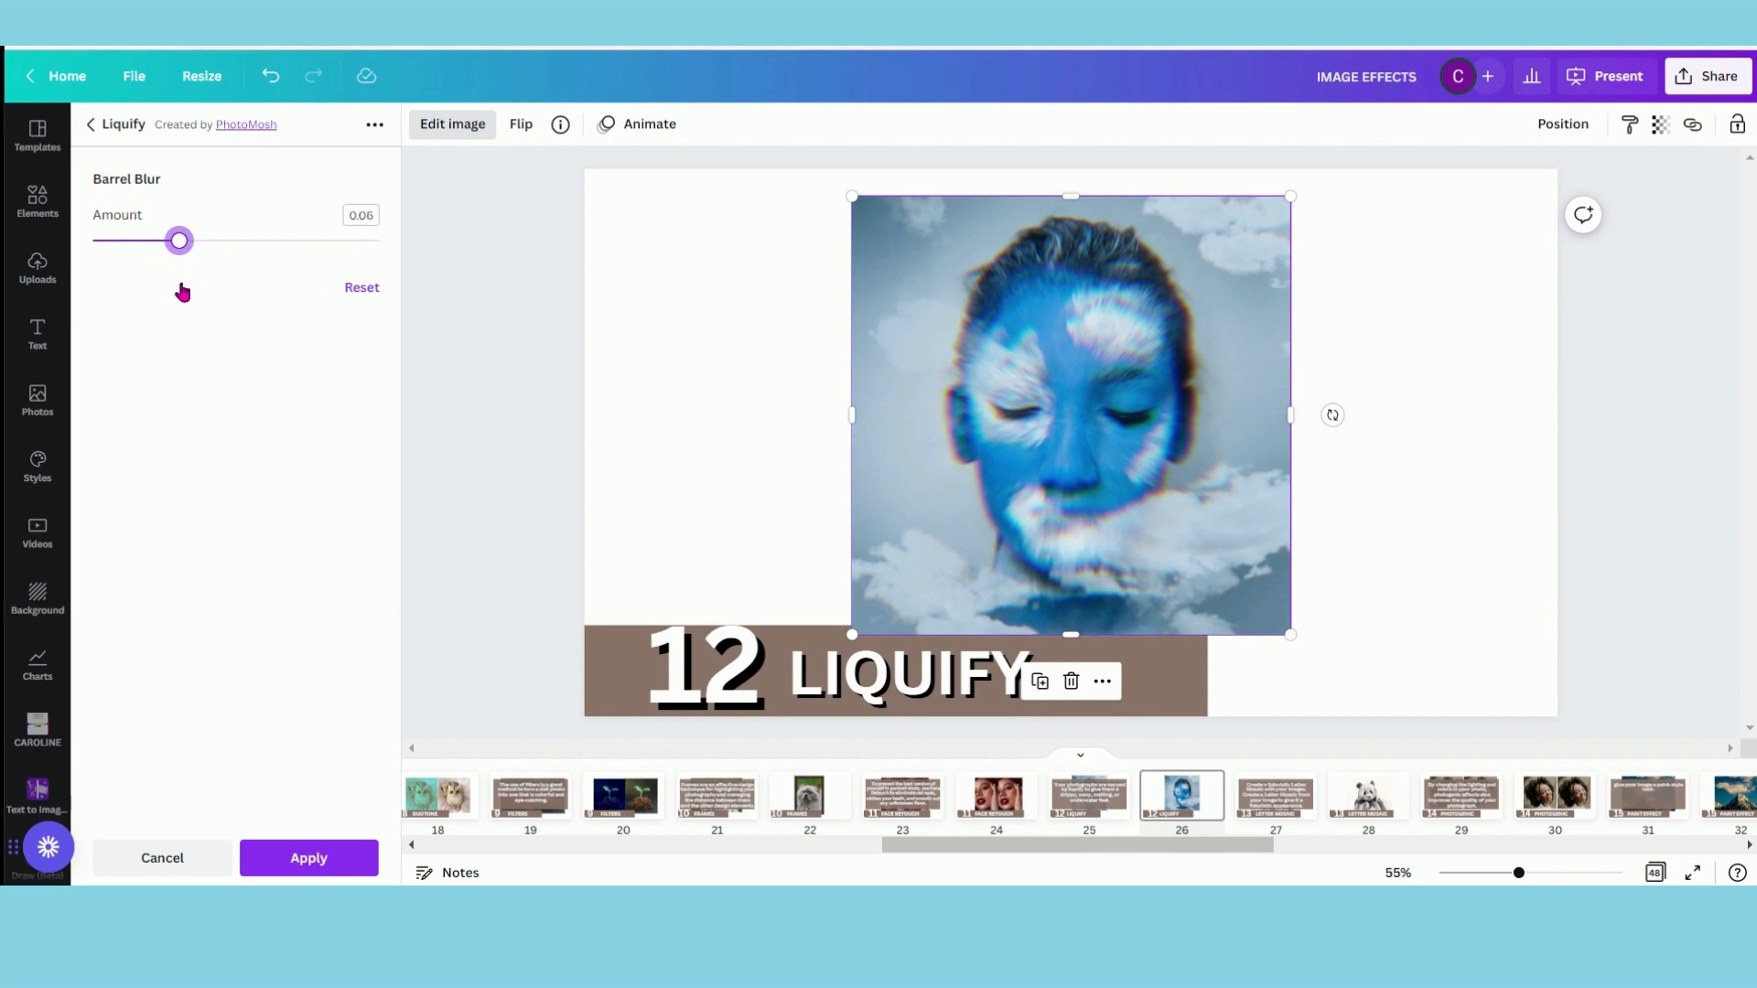
left_click(351, 860)
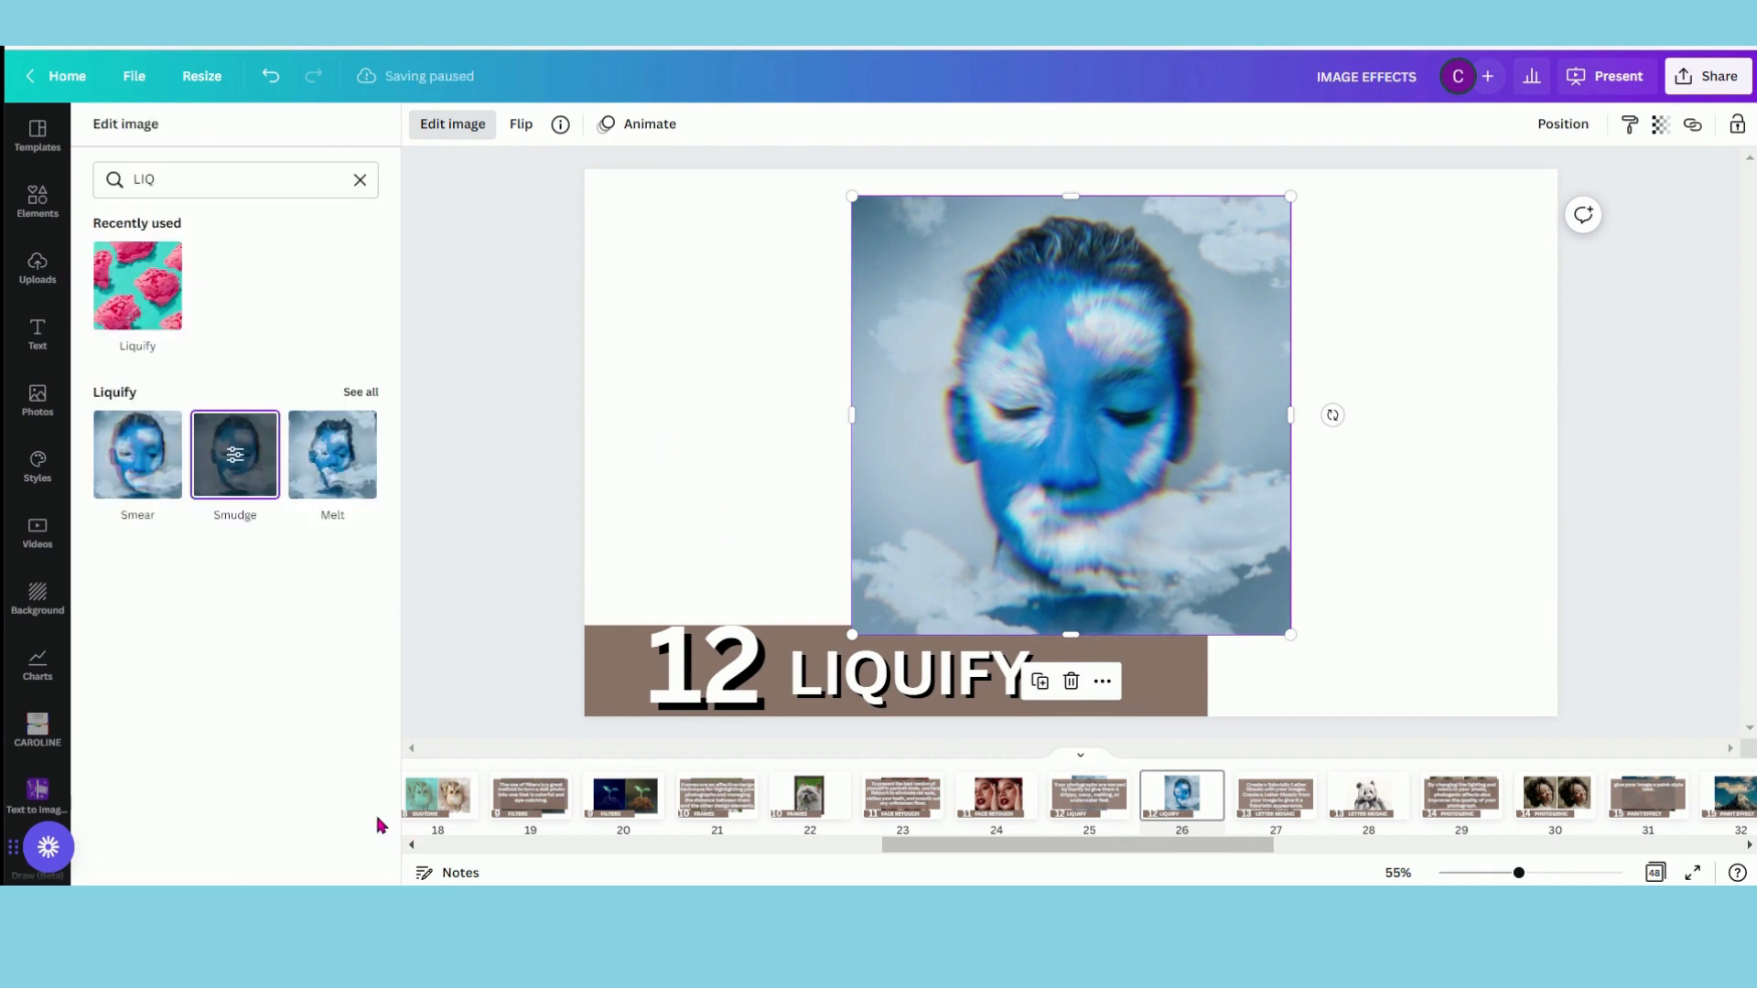
Open the full Letter Mosaic effects for the panda drawing on page 28, searching the image effects for LETTER
left_click(1276, 794)
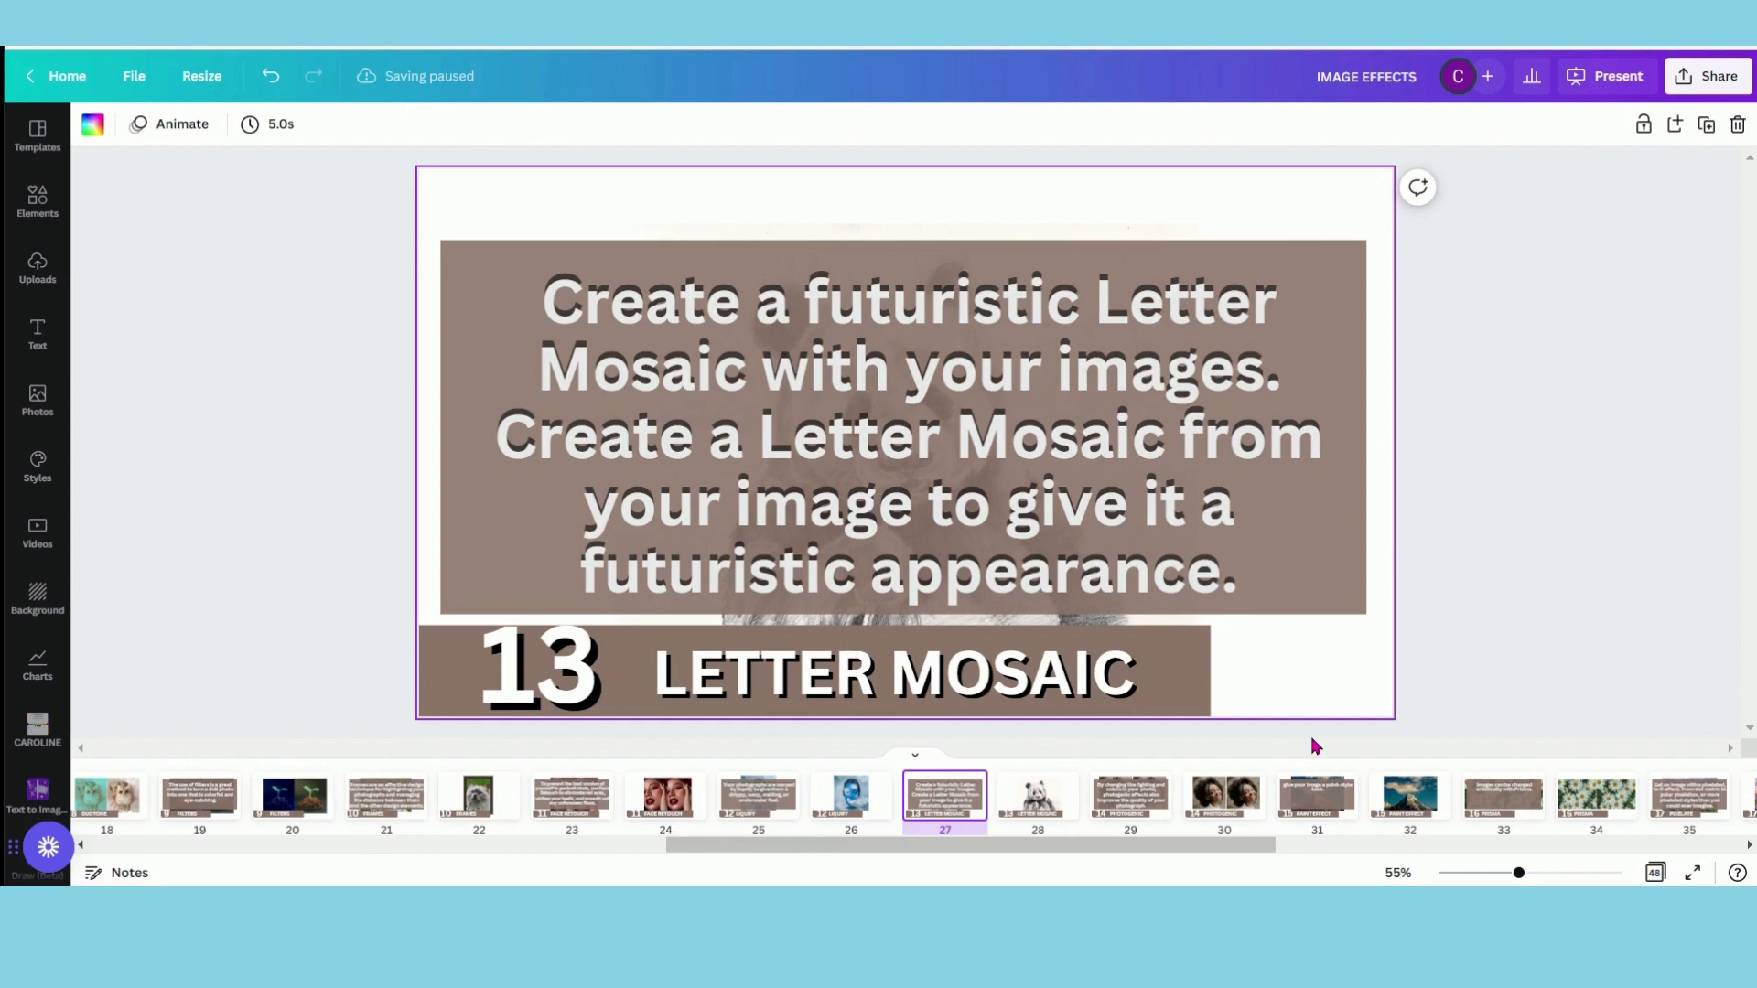
left_click(1043, 793)
left_click(868, 400)
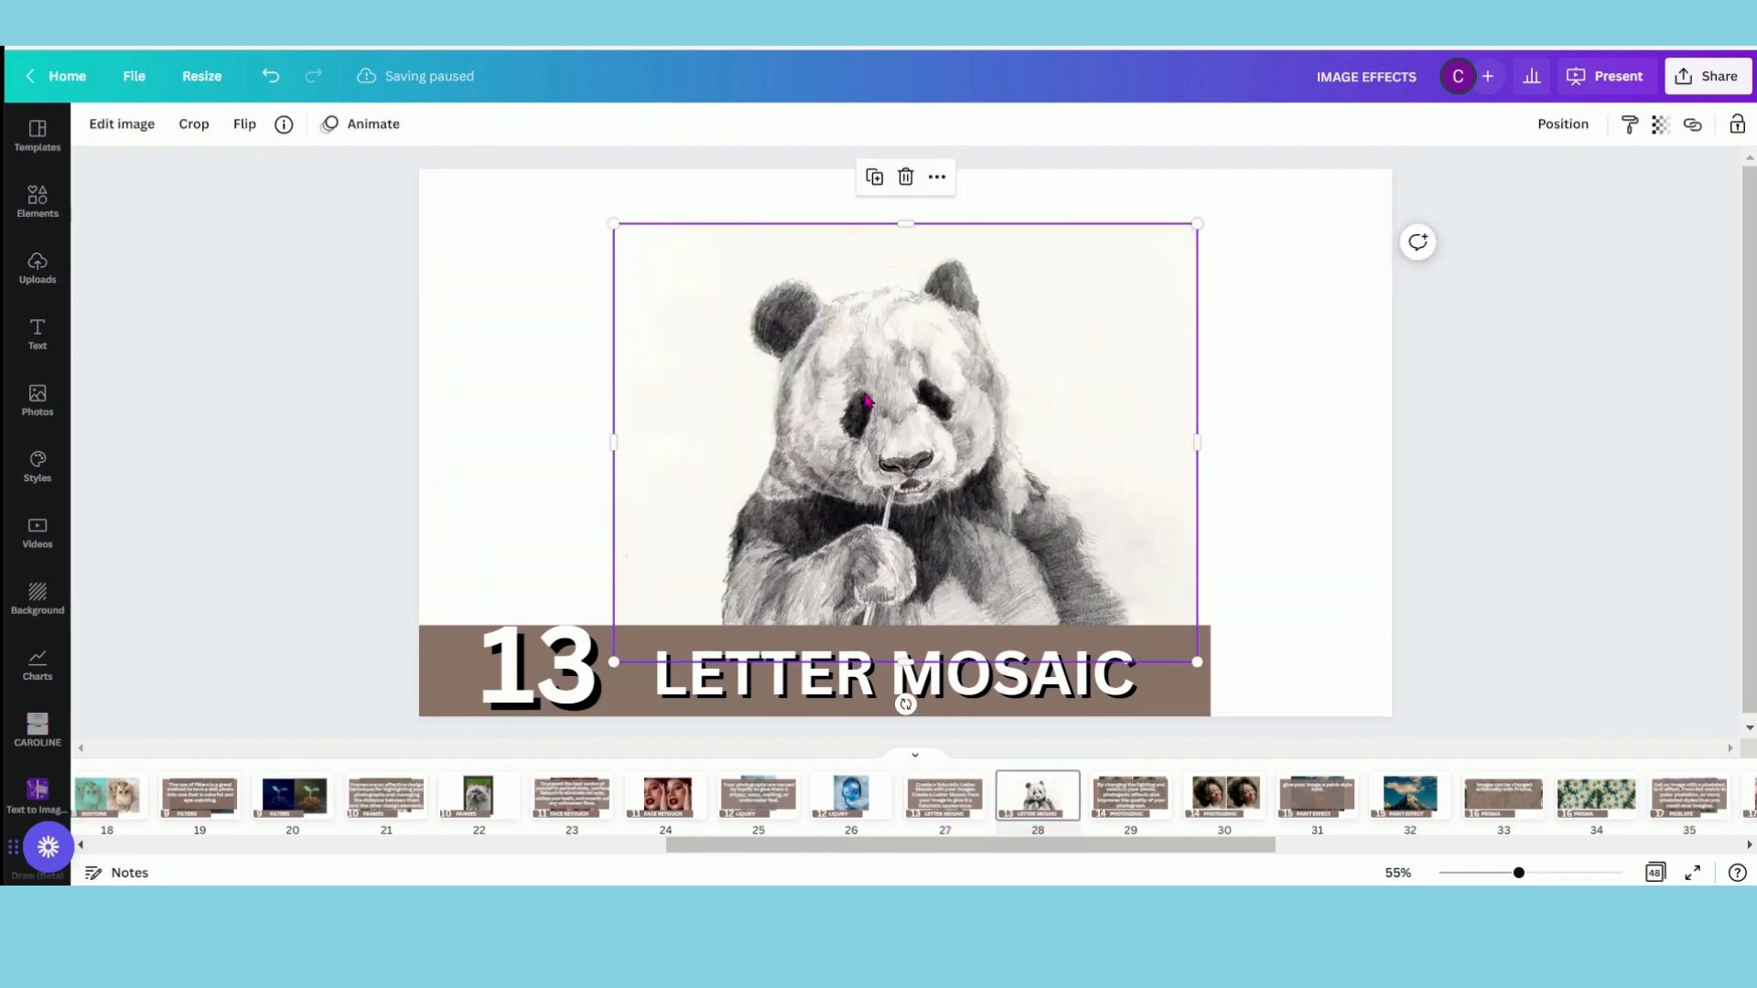
left_click(136, 129)
left_click_drag(157, 179, 86, 178)
key("BackSpace")
type("LETTER")
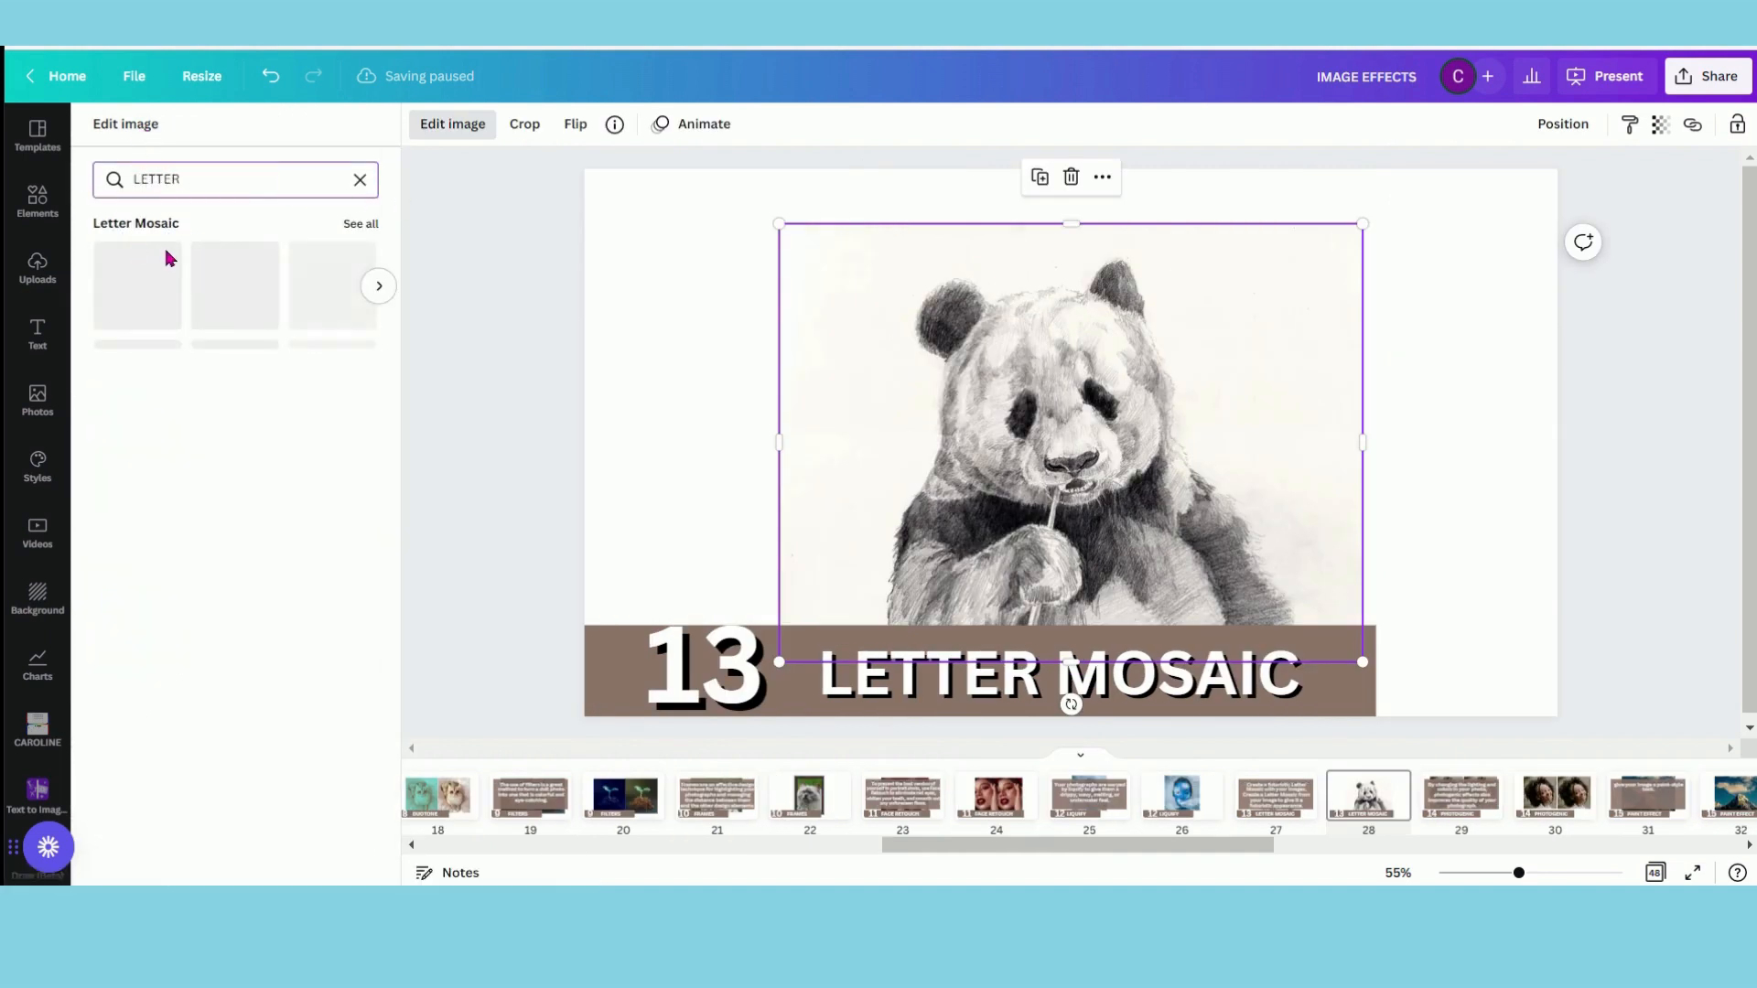
left_click(362, 224)
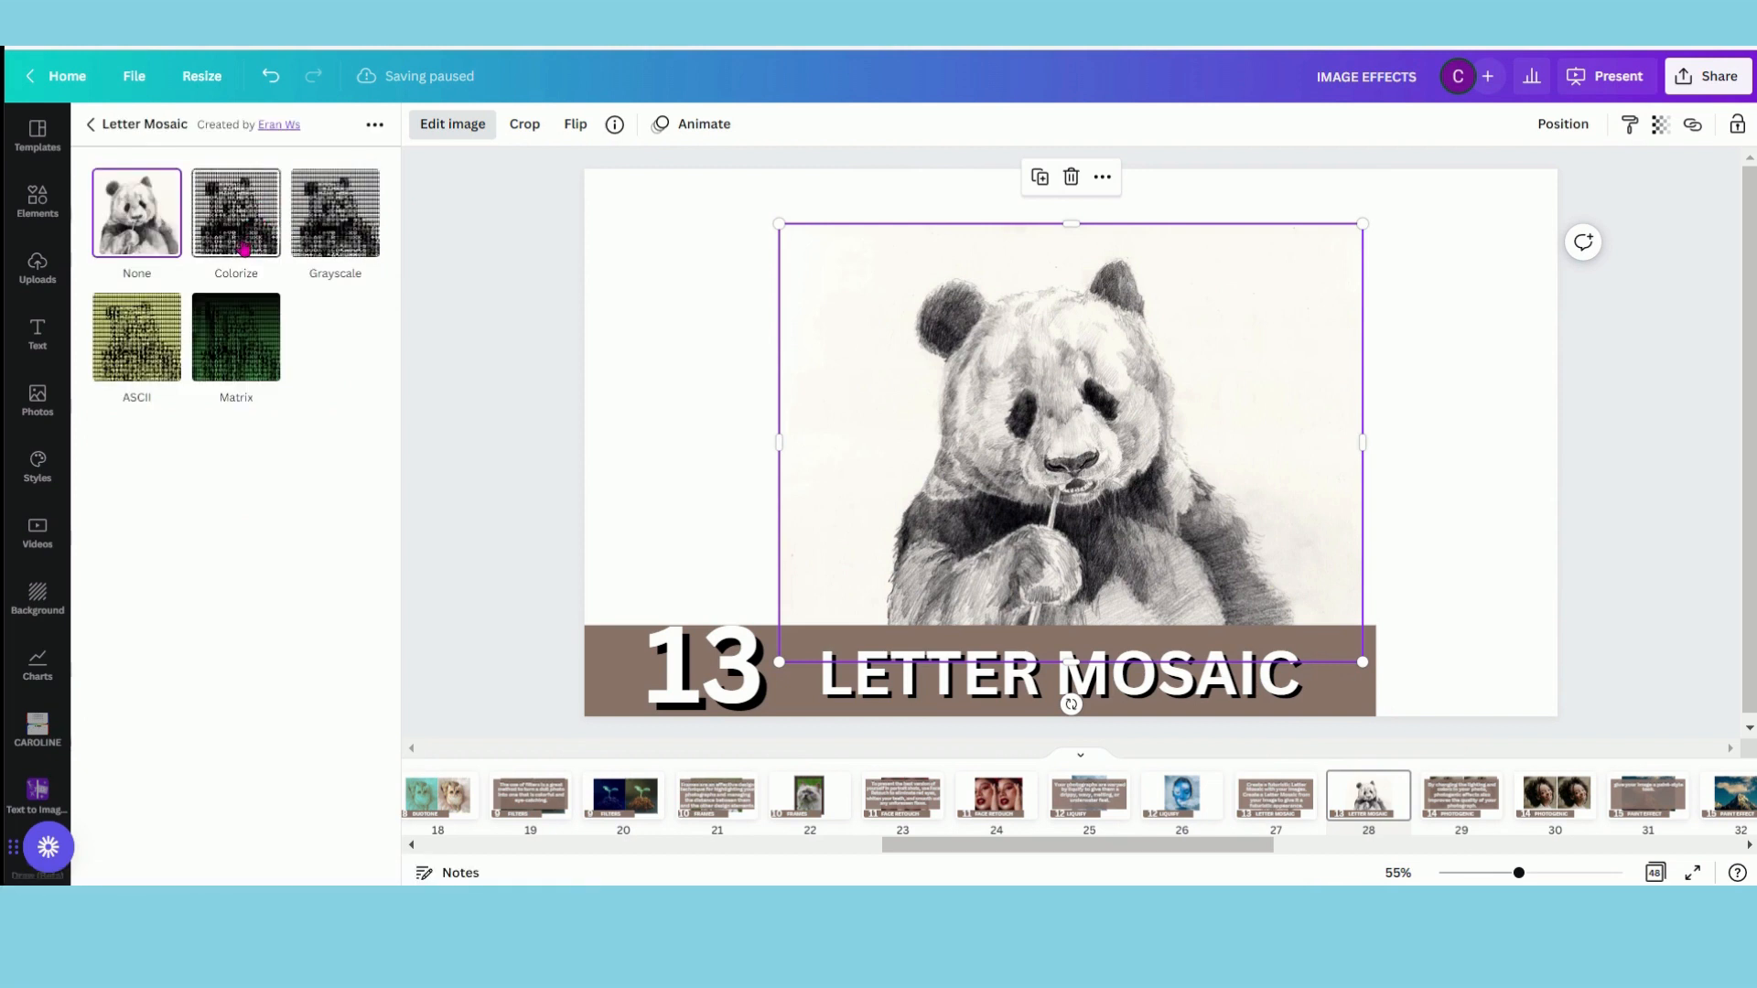
Try the Colorize, Grayscale, ASCII and Matrix Letter Mosaic styles on the panda drawing
left_click(243, 251)
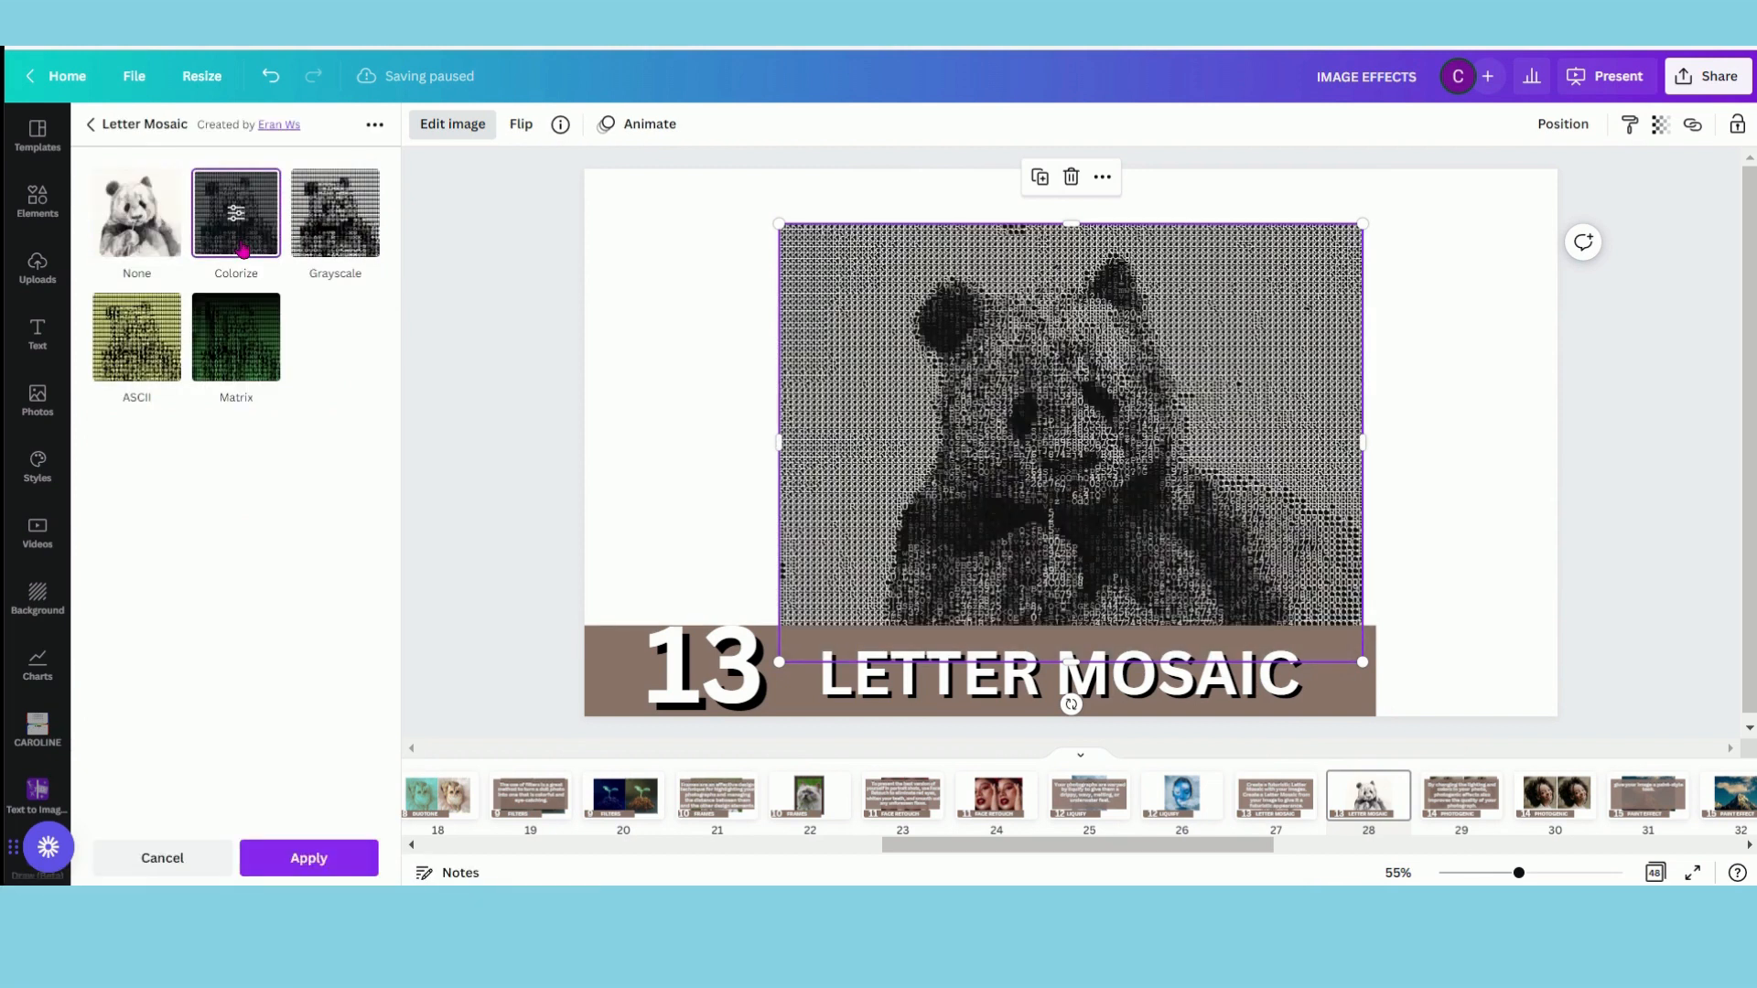
left_click(335, 215)
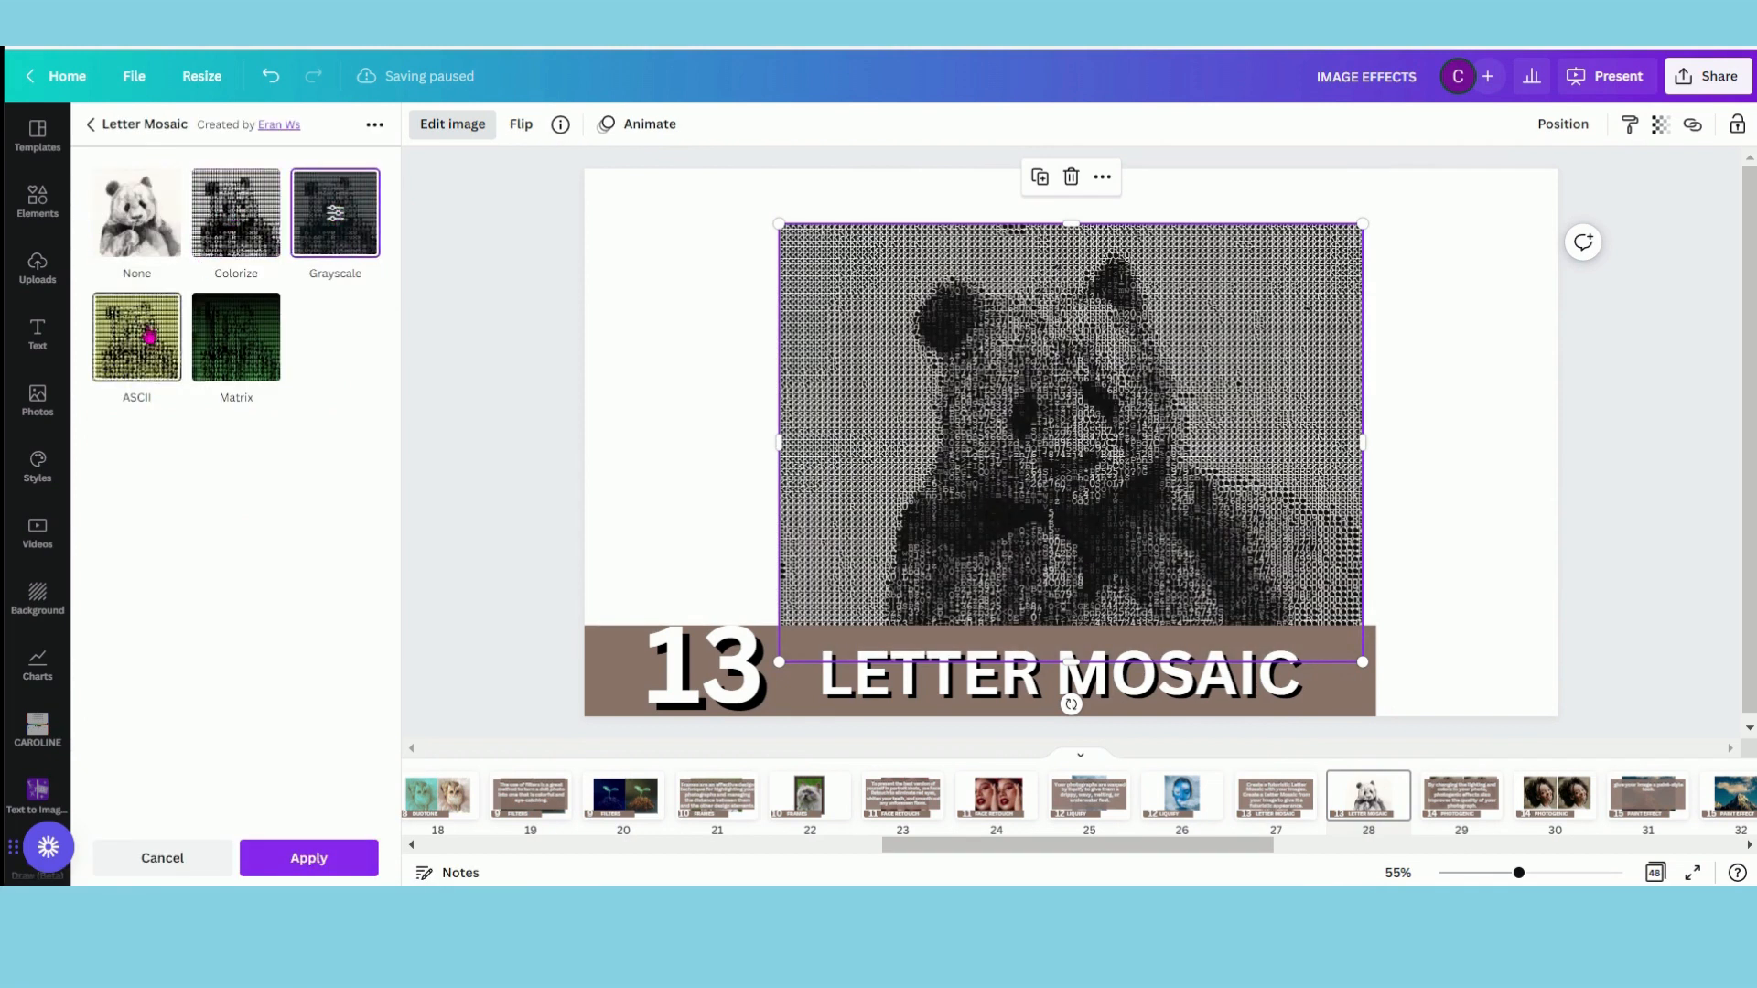
left_click(137, 337)
left_click(236, 336)
Give the panda the Colorize Letter Mosaic style with 175 columns, presence 150, transparency 100 and the brown document color as background
left_click(239, 217)
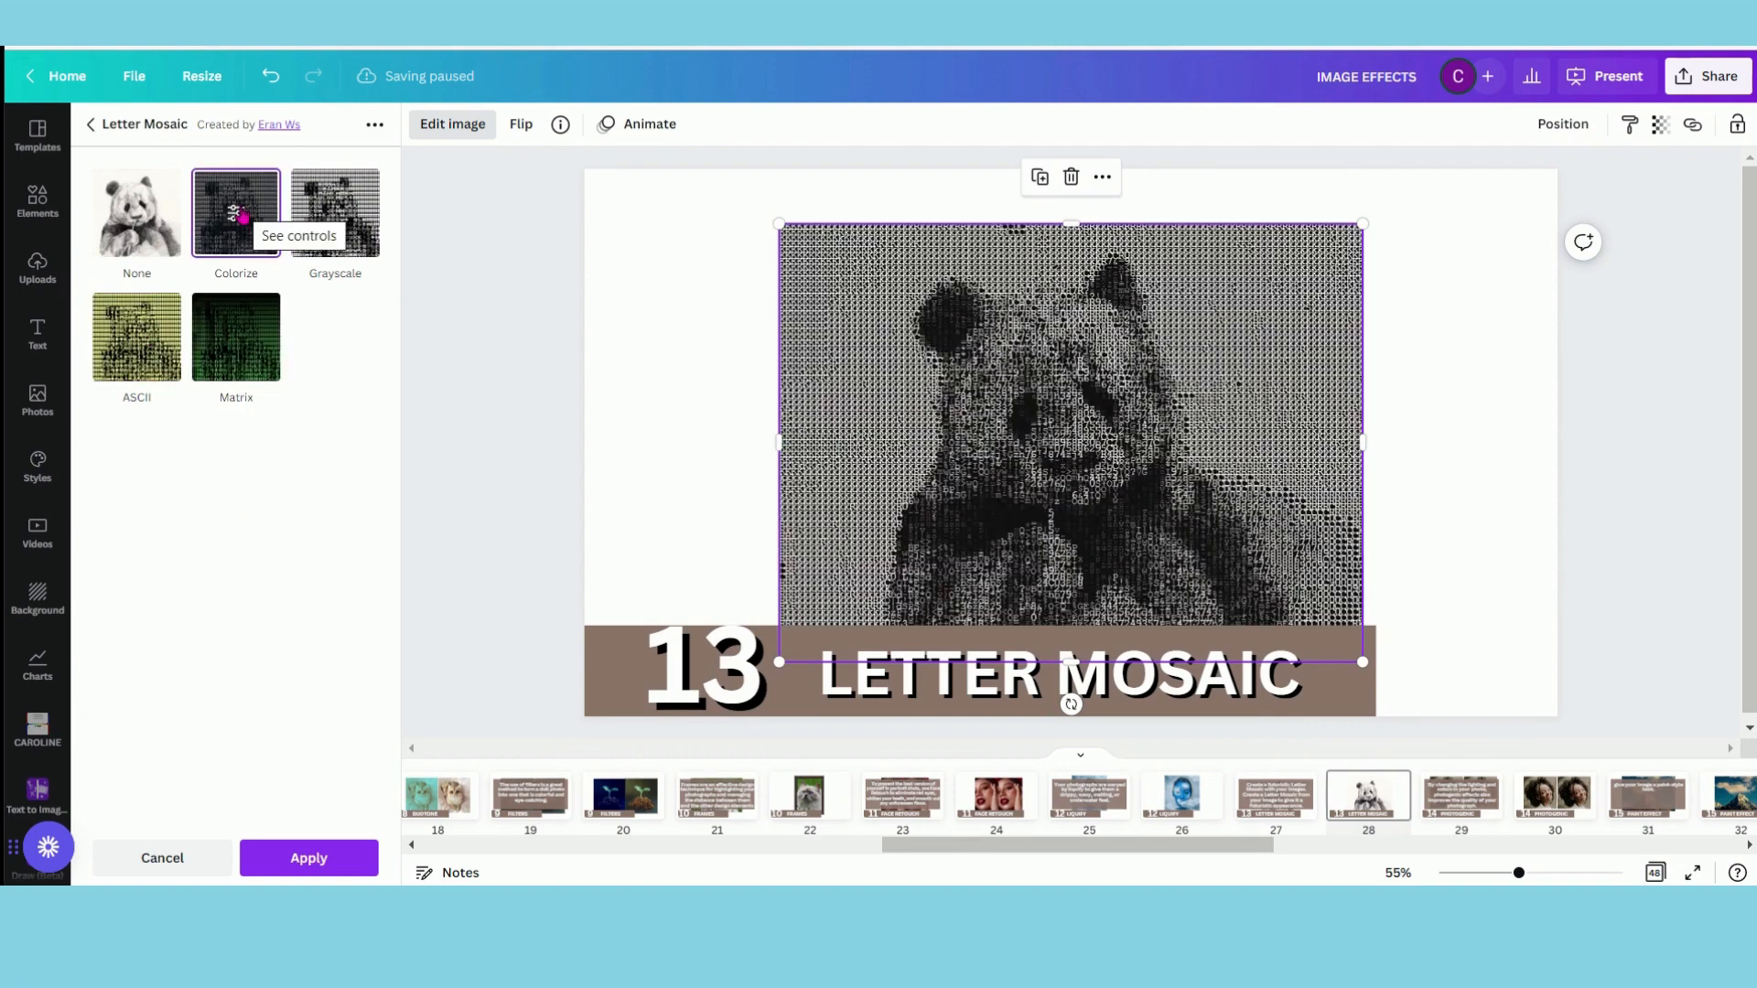
left_click(233, 212)
left_click_drag(235, 209, 344, 218)
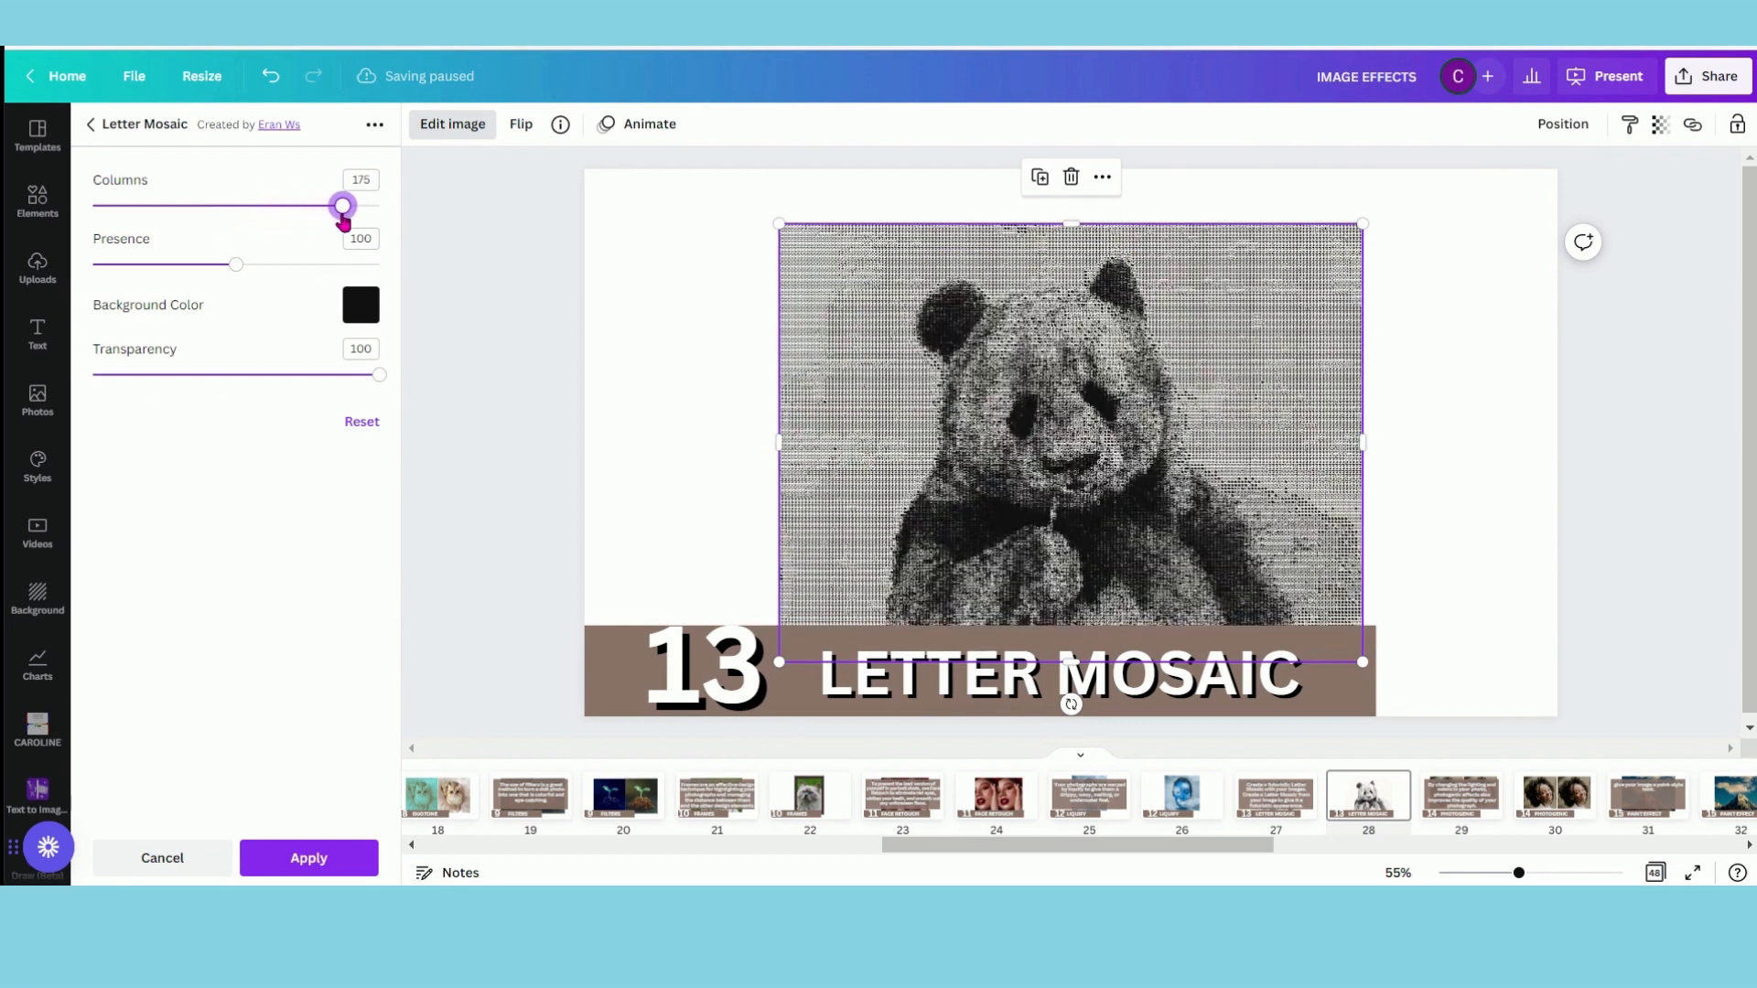
left_click_drag(254, 265, 307, 264)
mouse_move(379, 374)
left_mouse_down()
mouse_move(262, 374)
mouse_move(379, 374)
left_mouse_up()
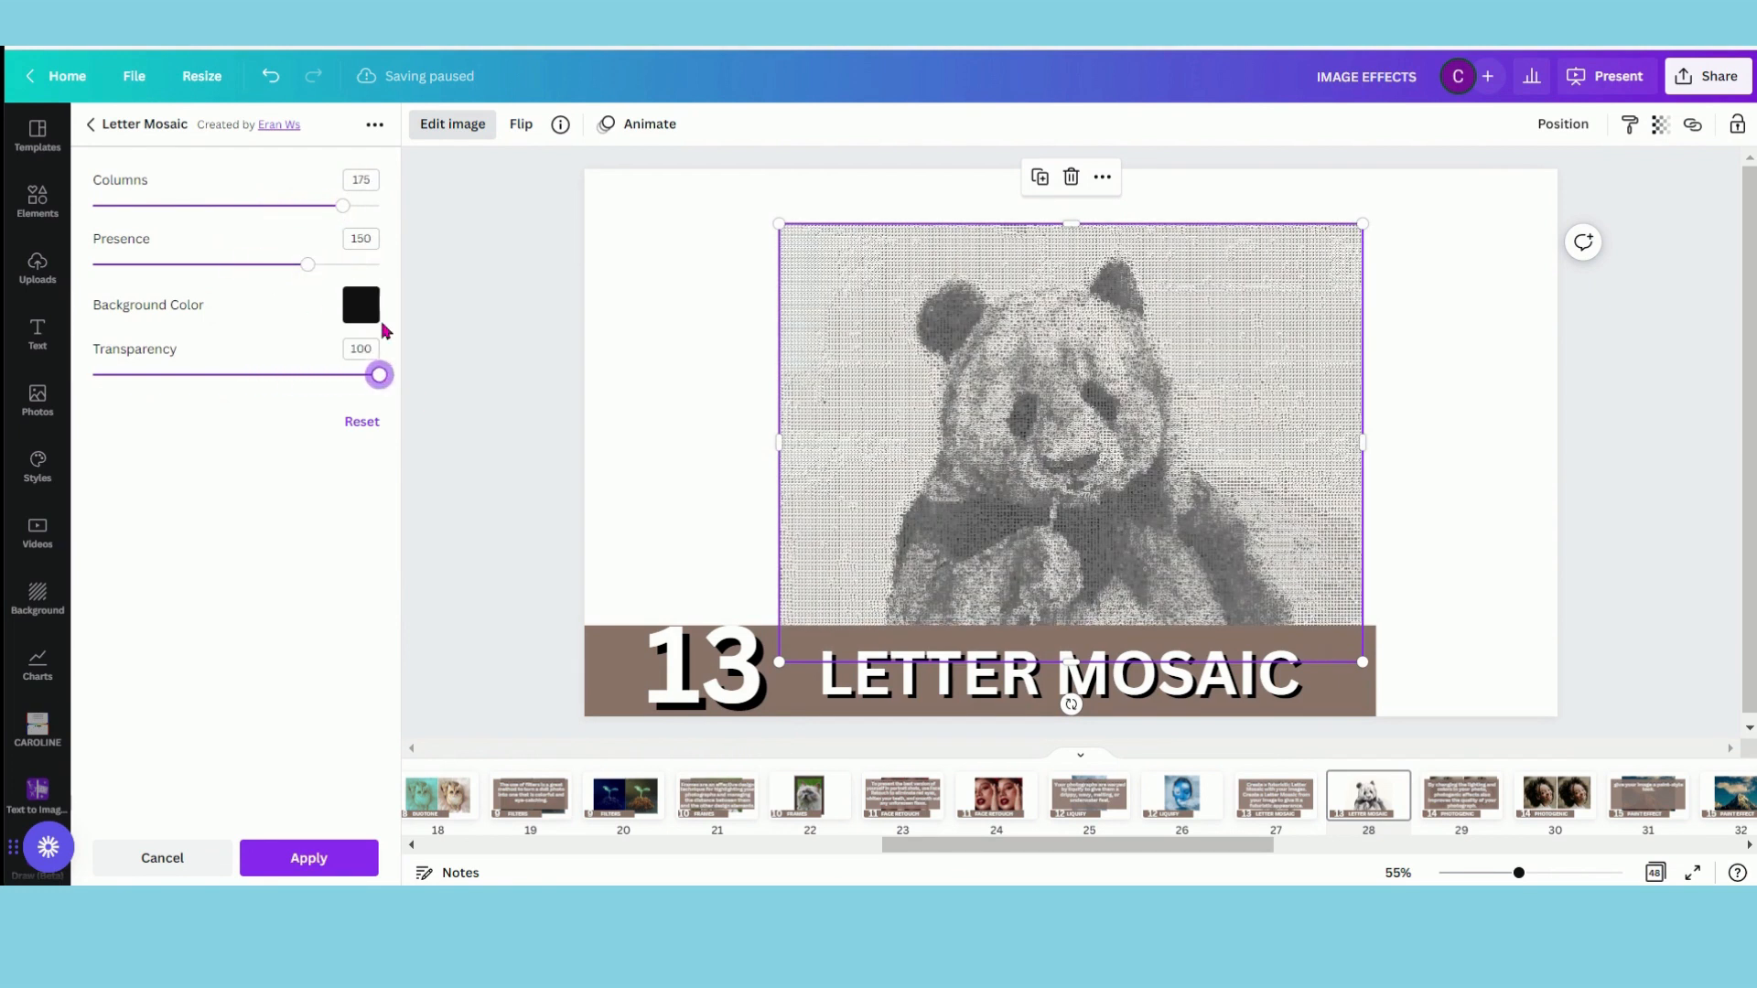
left_click(361, 306)
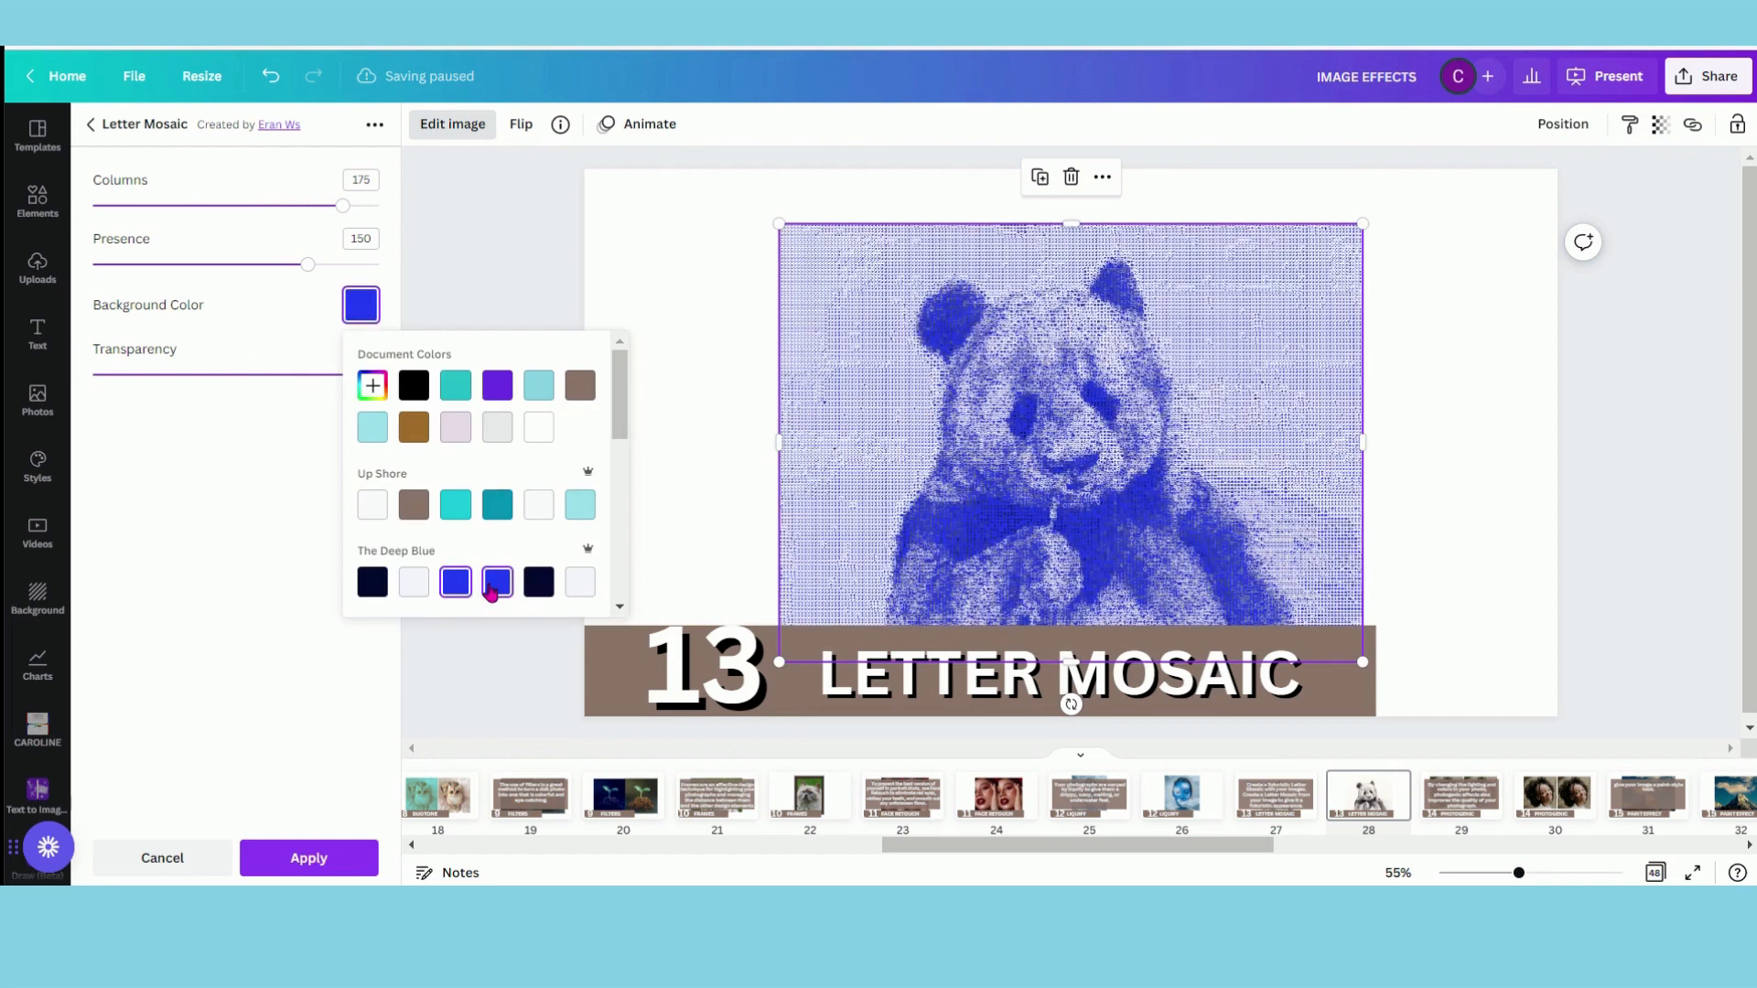
left_click(575, 391)
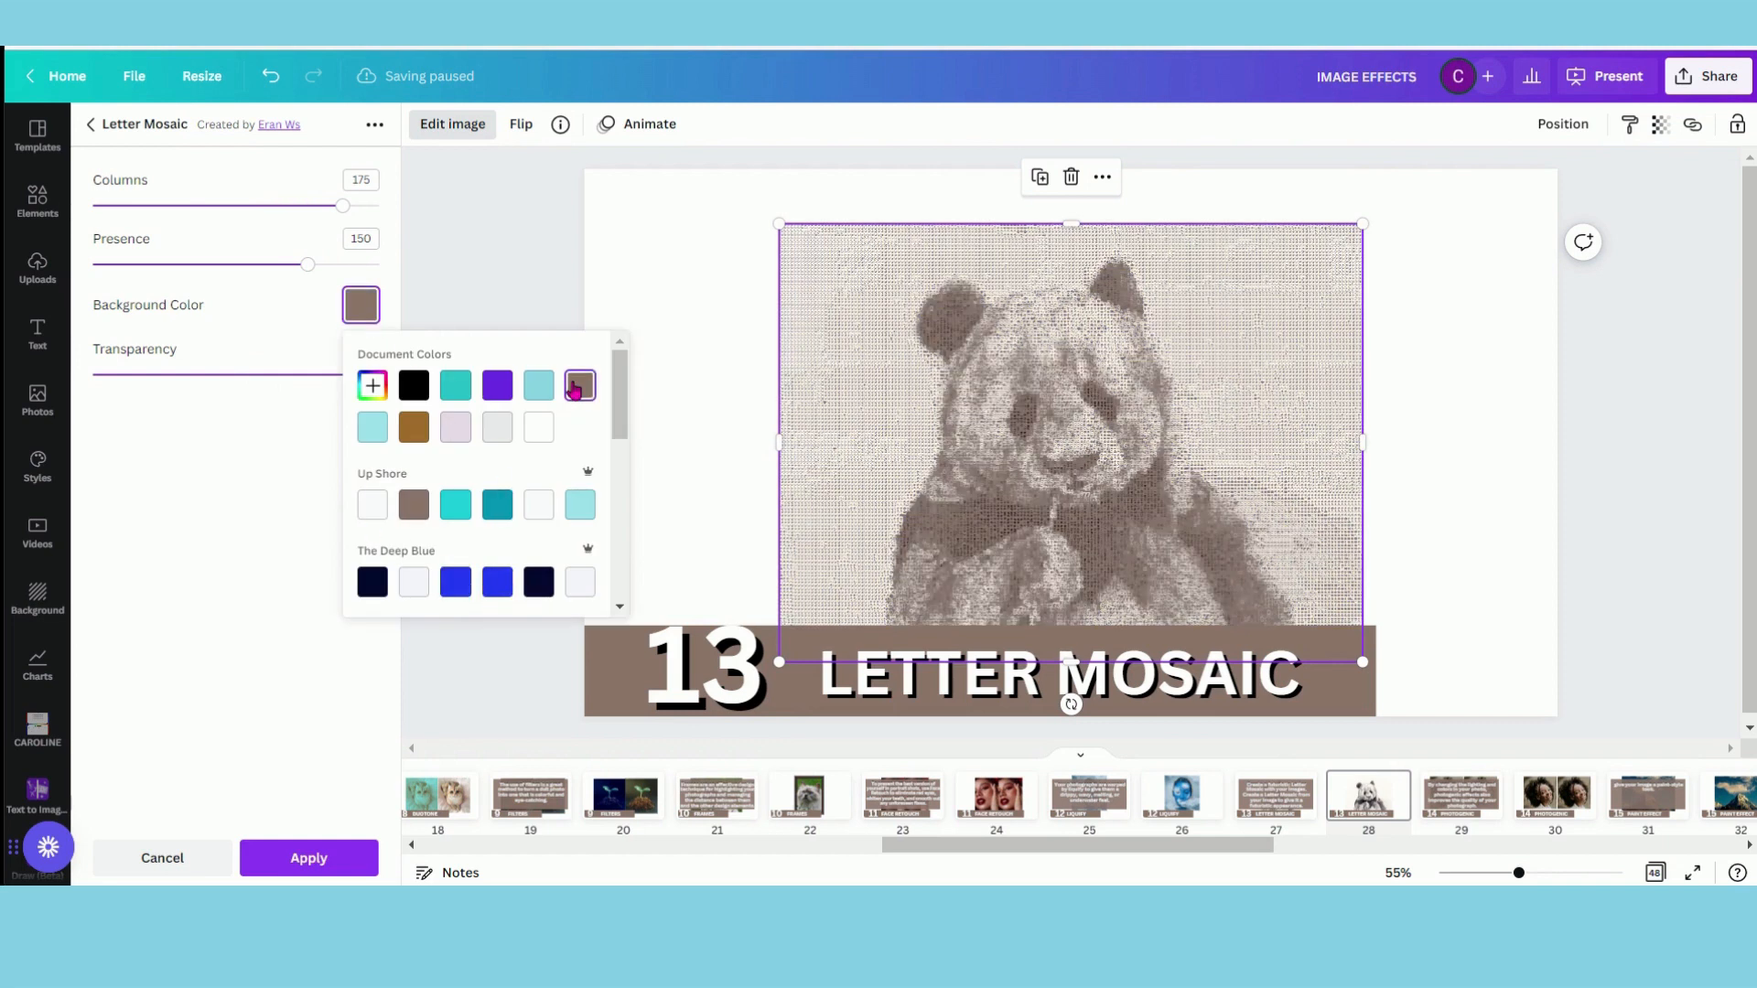
Set the panda drawing's Letter Mosaic columns to 167 and apply the effect
left_click_drag(339, 209, 330, 244)
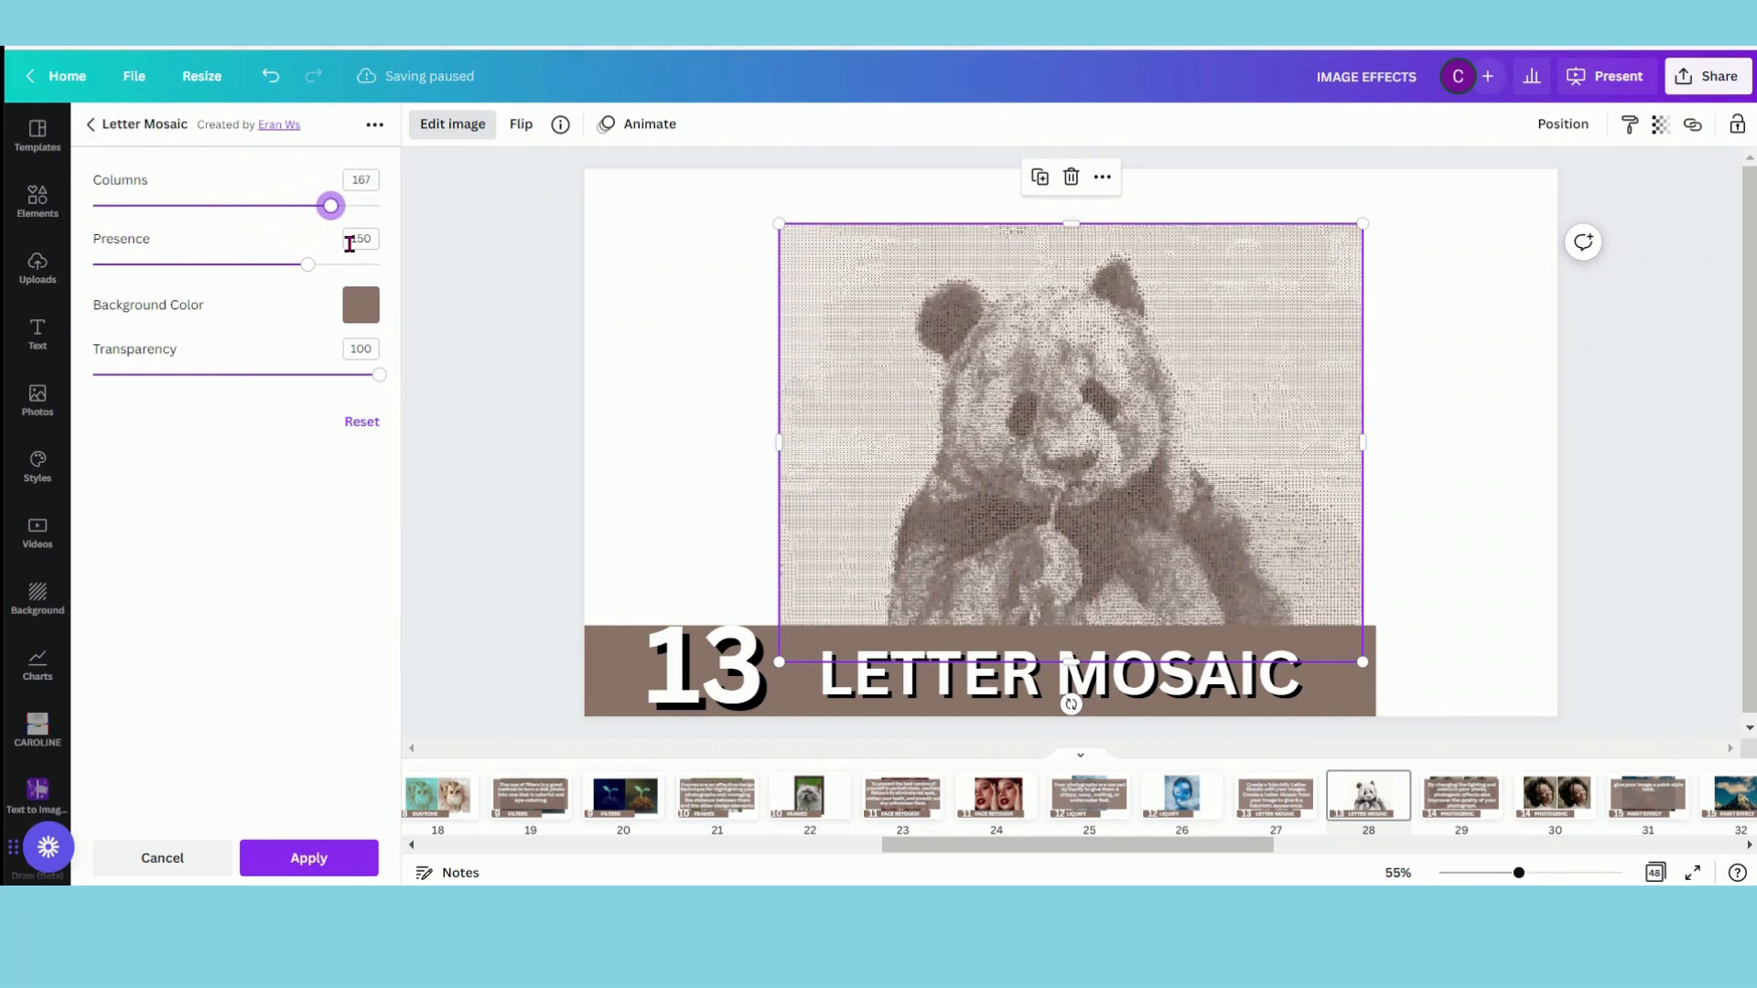
left_click(320, 856)
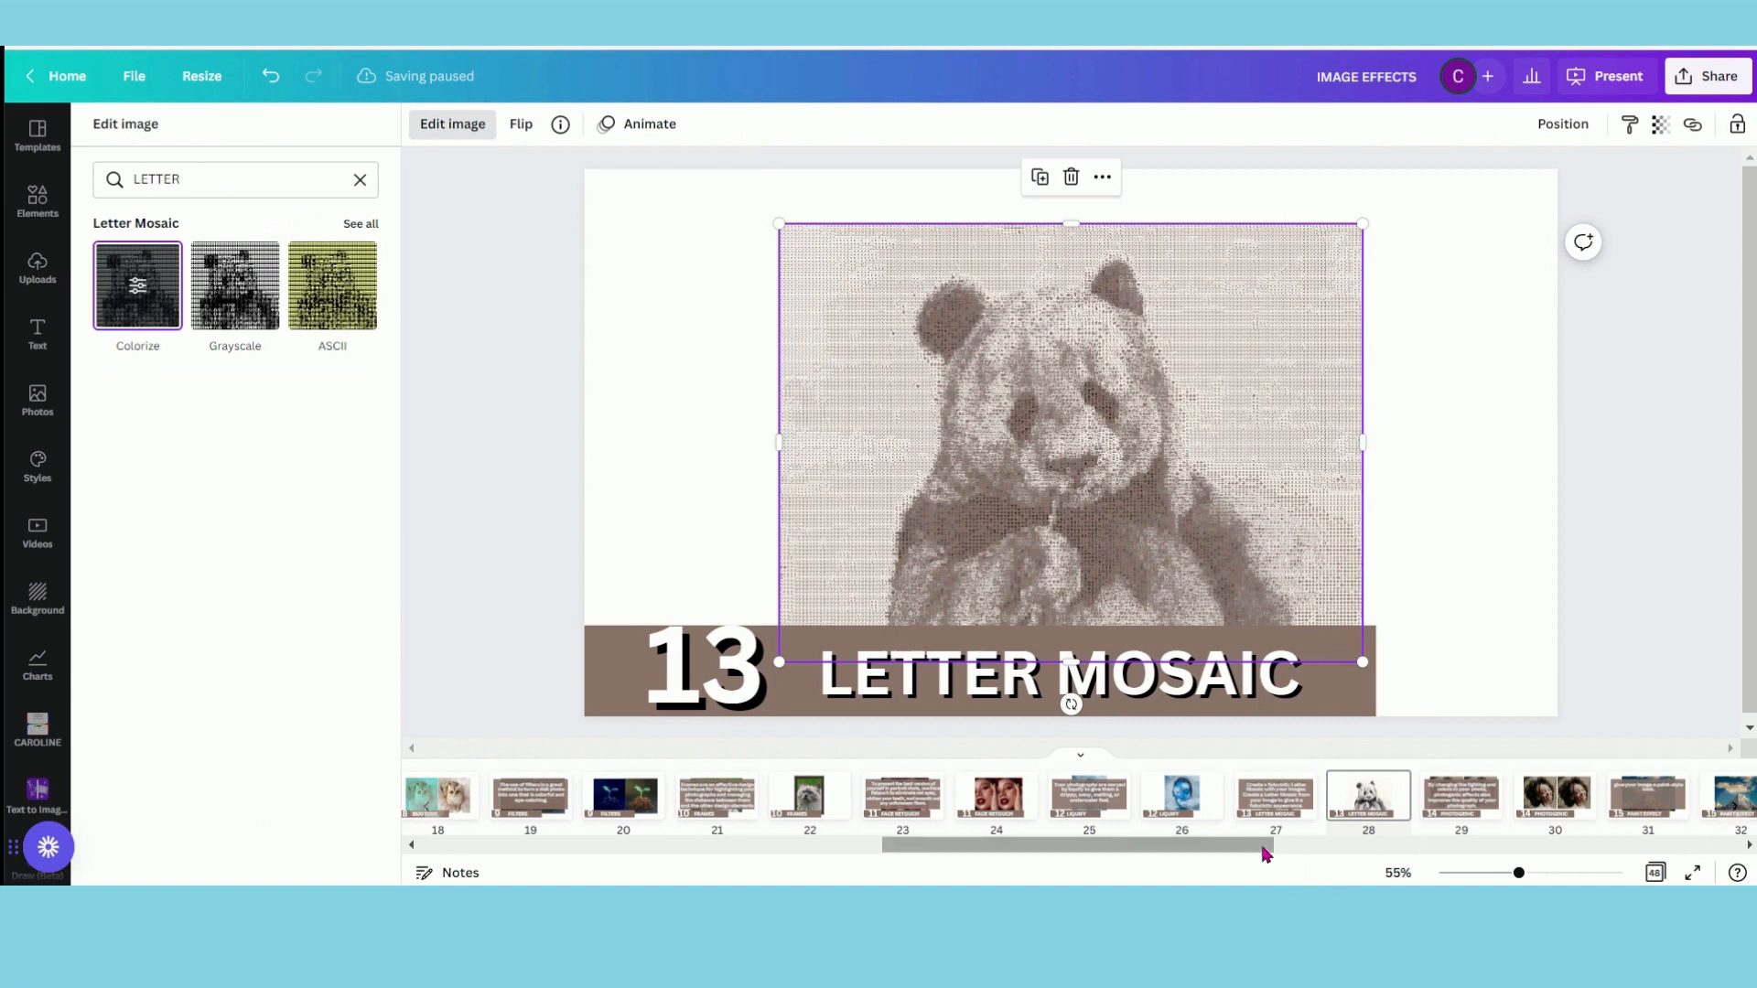
Open the full Photogenic effects for the left portrait on page 30, searching the image effects for PHOTO
scroll(1276, 796, "right", 5)
left_click(1279, 799)
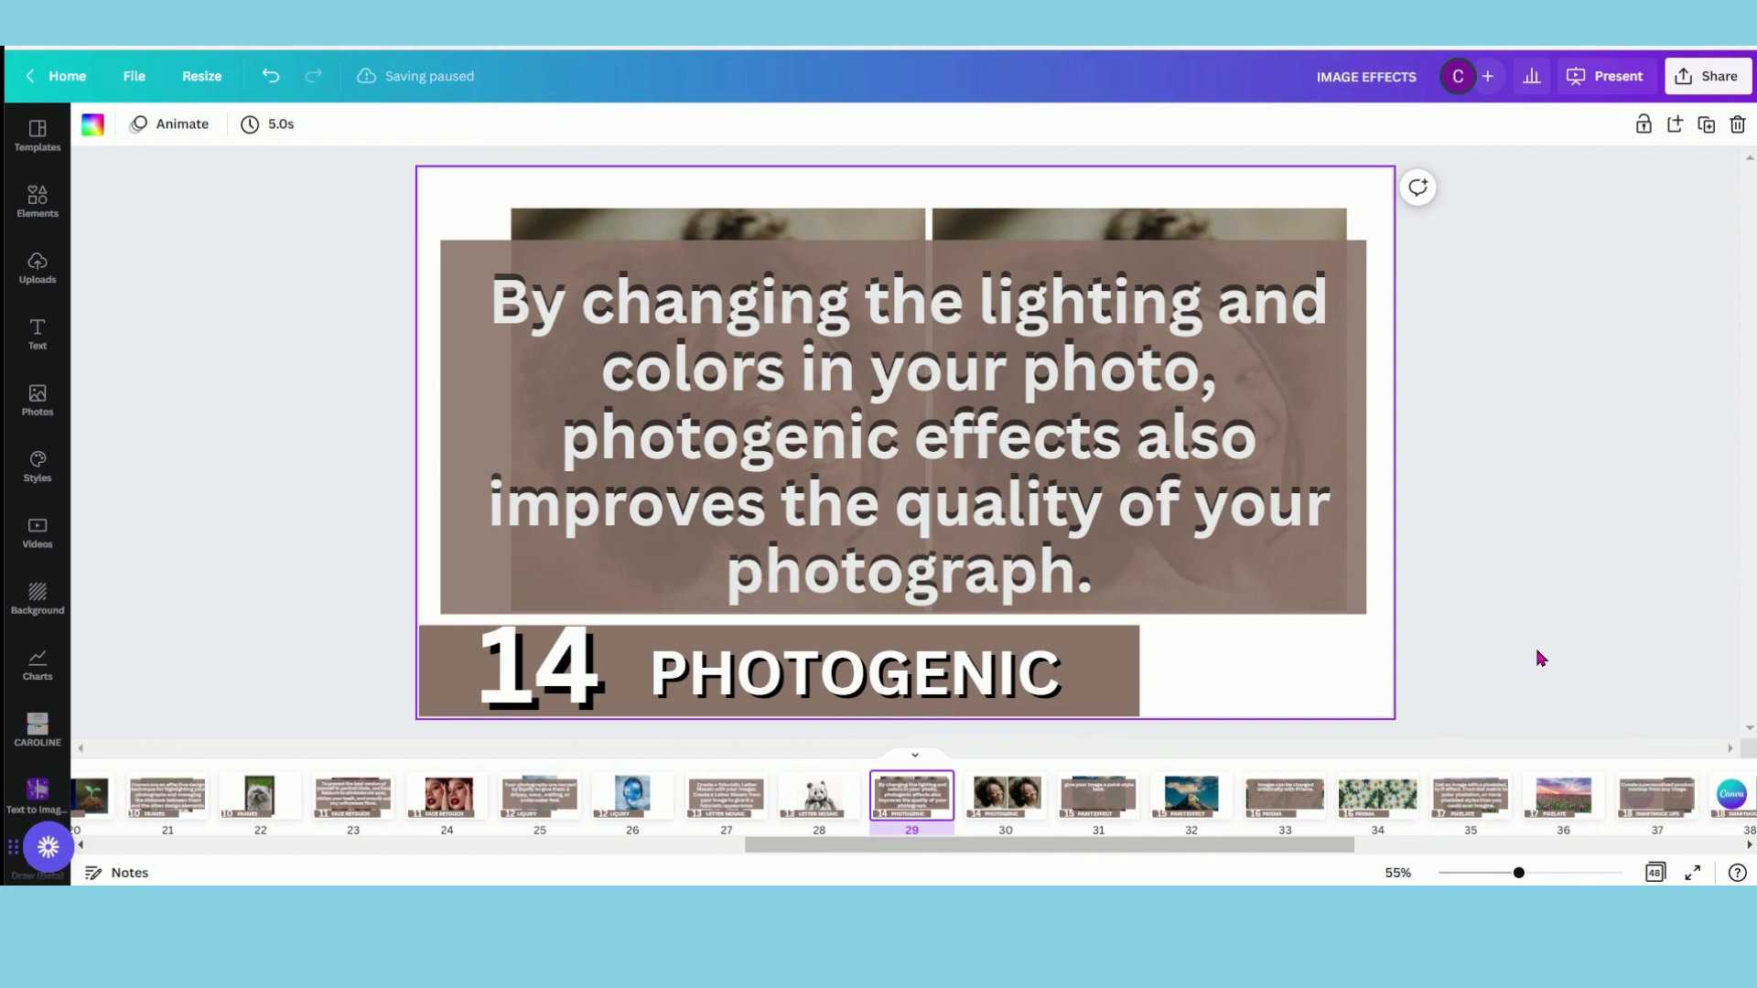
left_click(1008, 809)
left_click(726, 409)
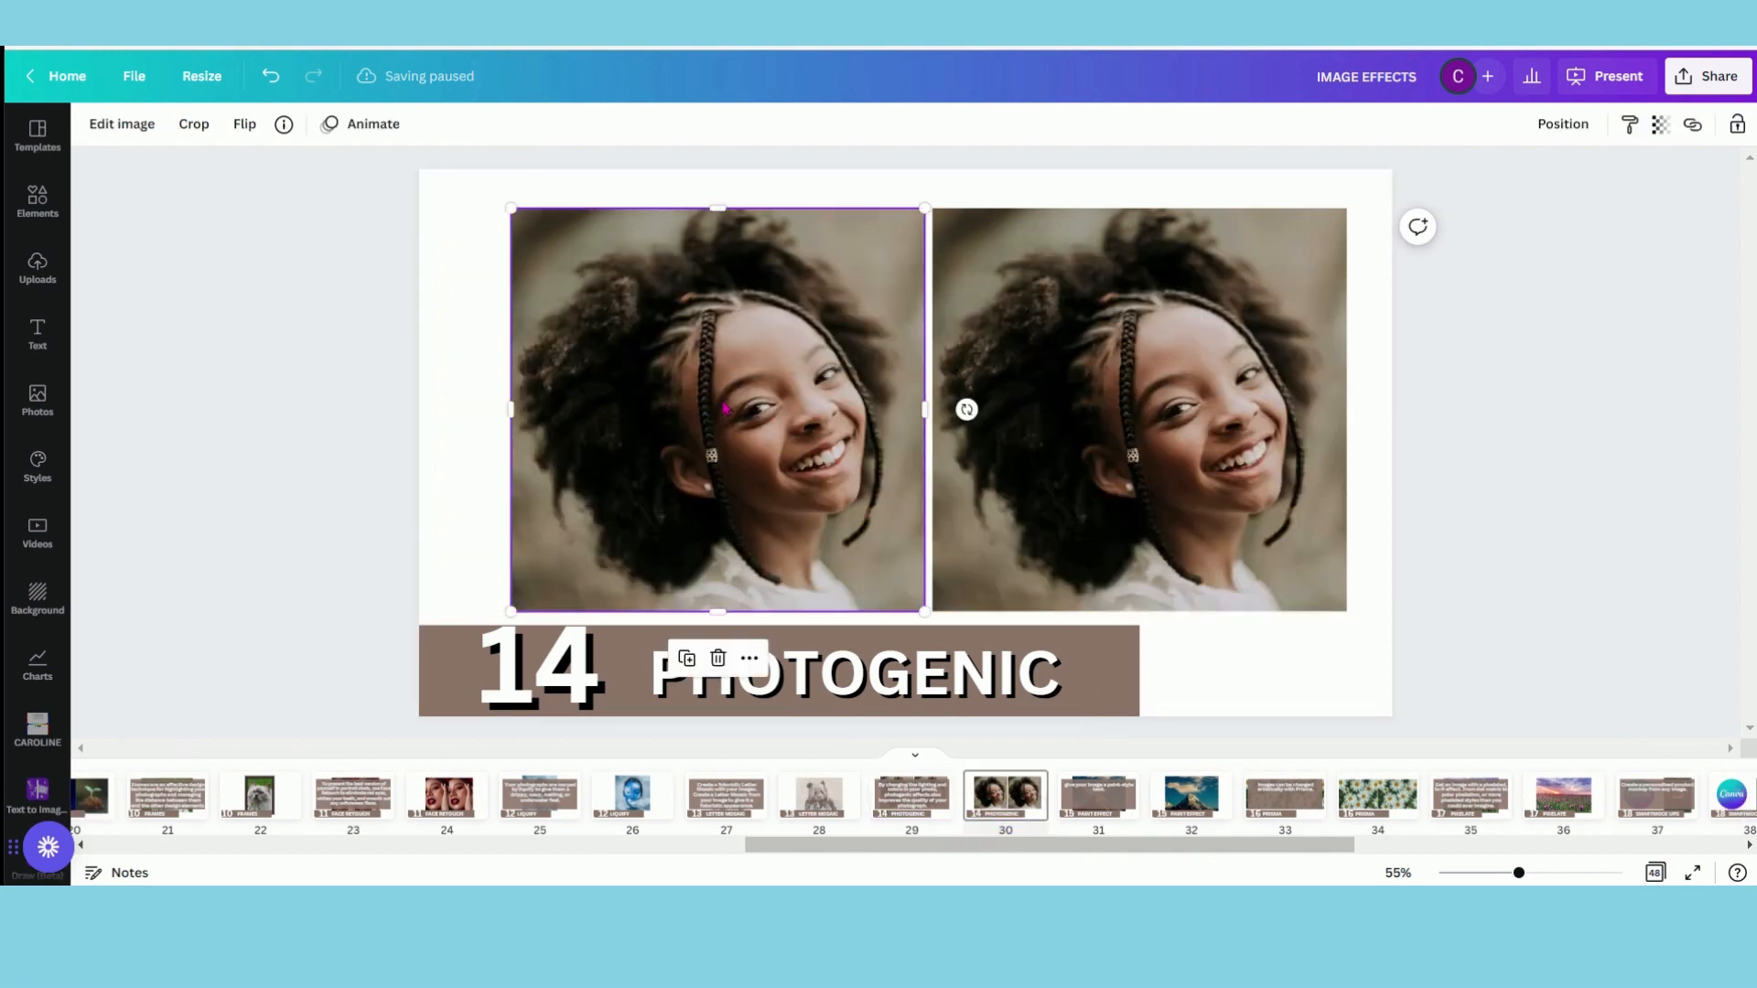
left_click(129, 124)
double_click(183, 176)
type("PHOTO")
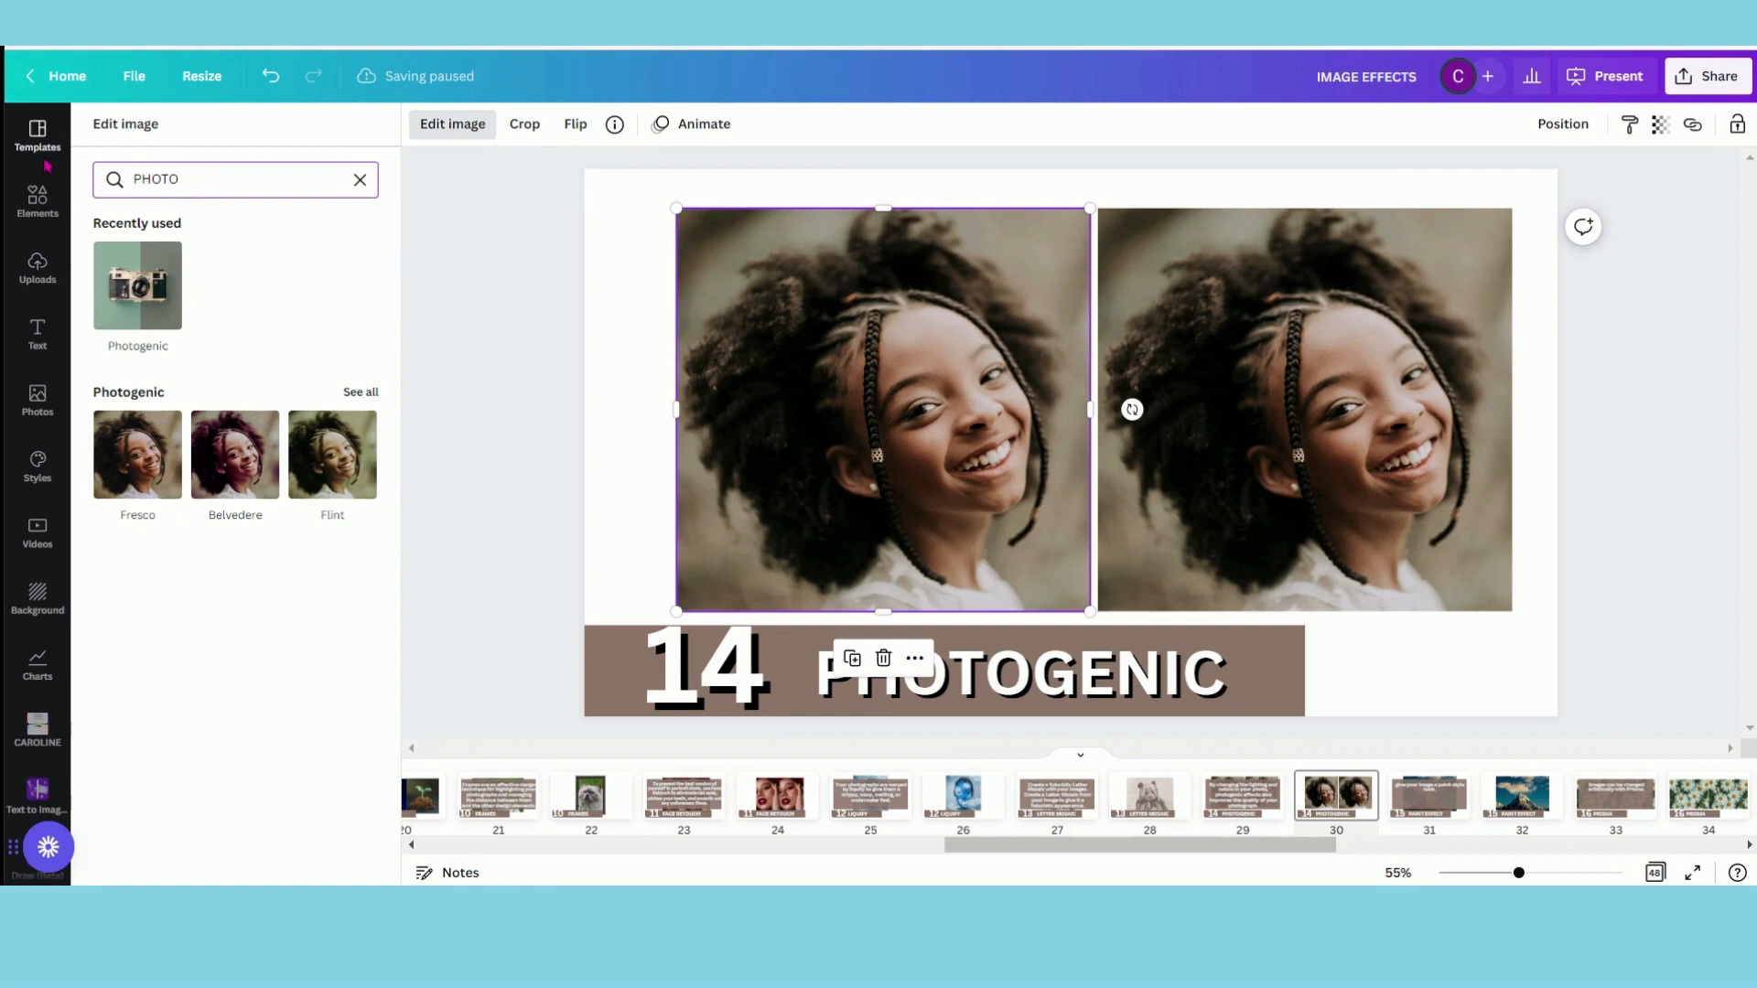
left_click(131, 300)
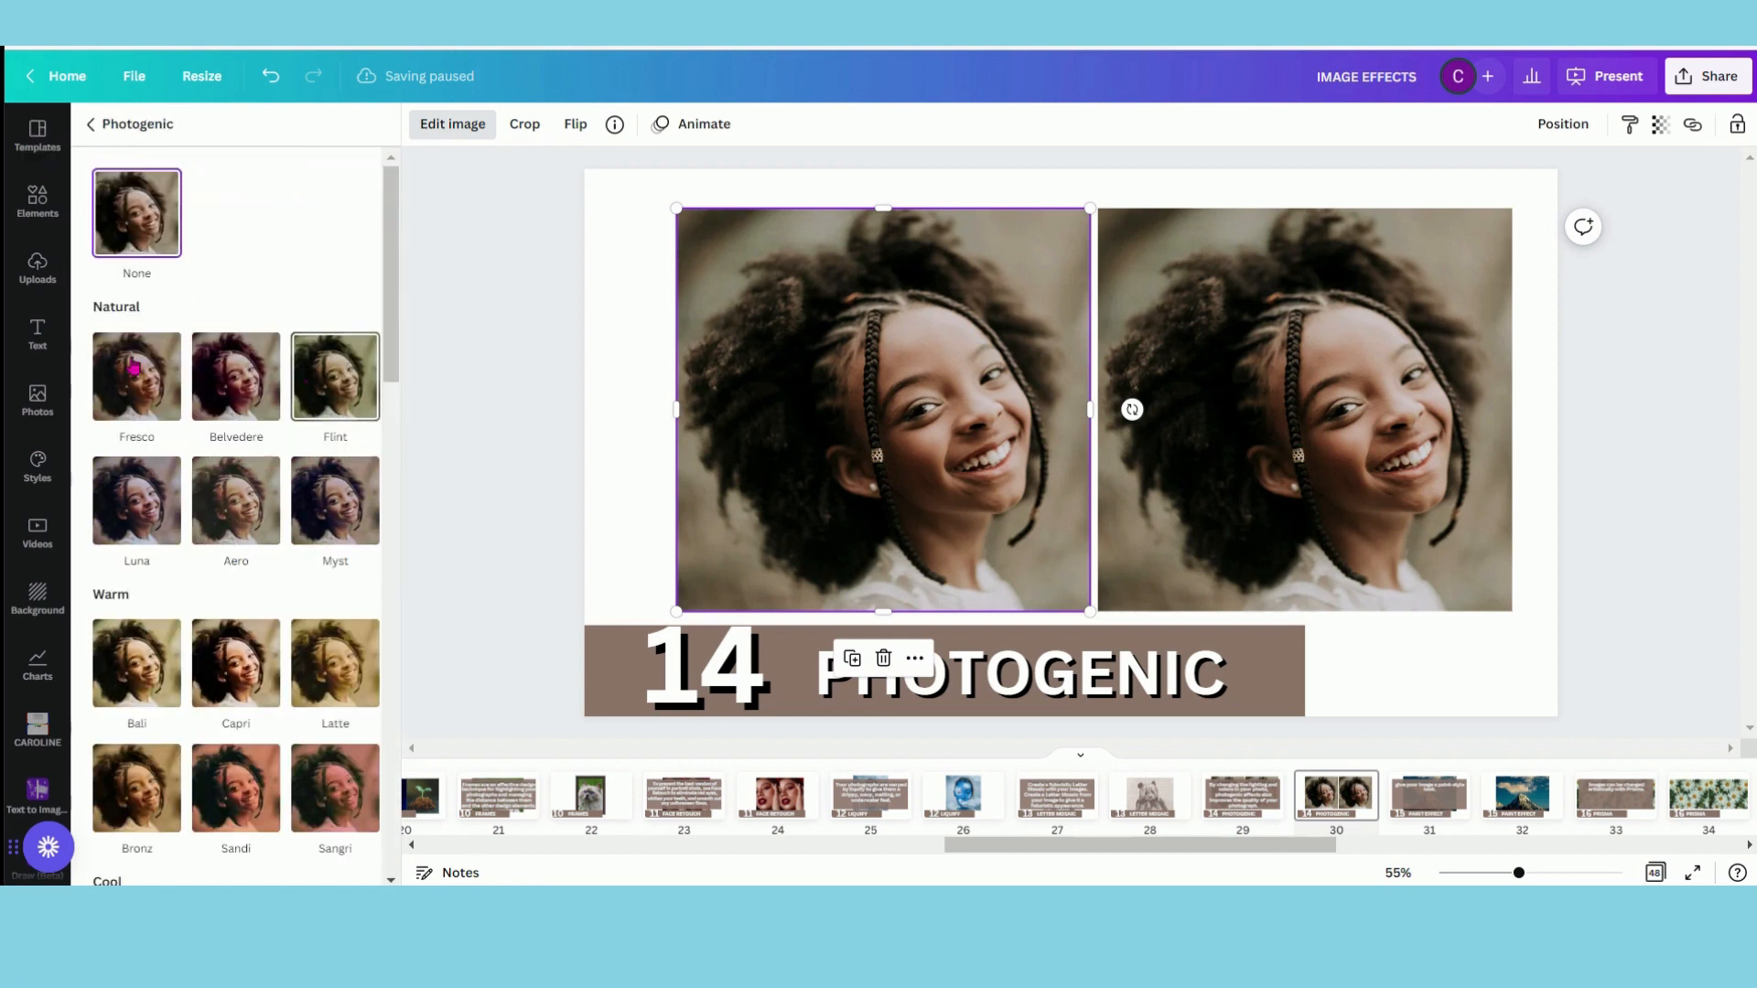
Try the Poster, Noir, Dream, Vinto and Oceanic Photogenic styles on the left portrait
scroll(158, 322, "down", 10)
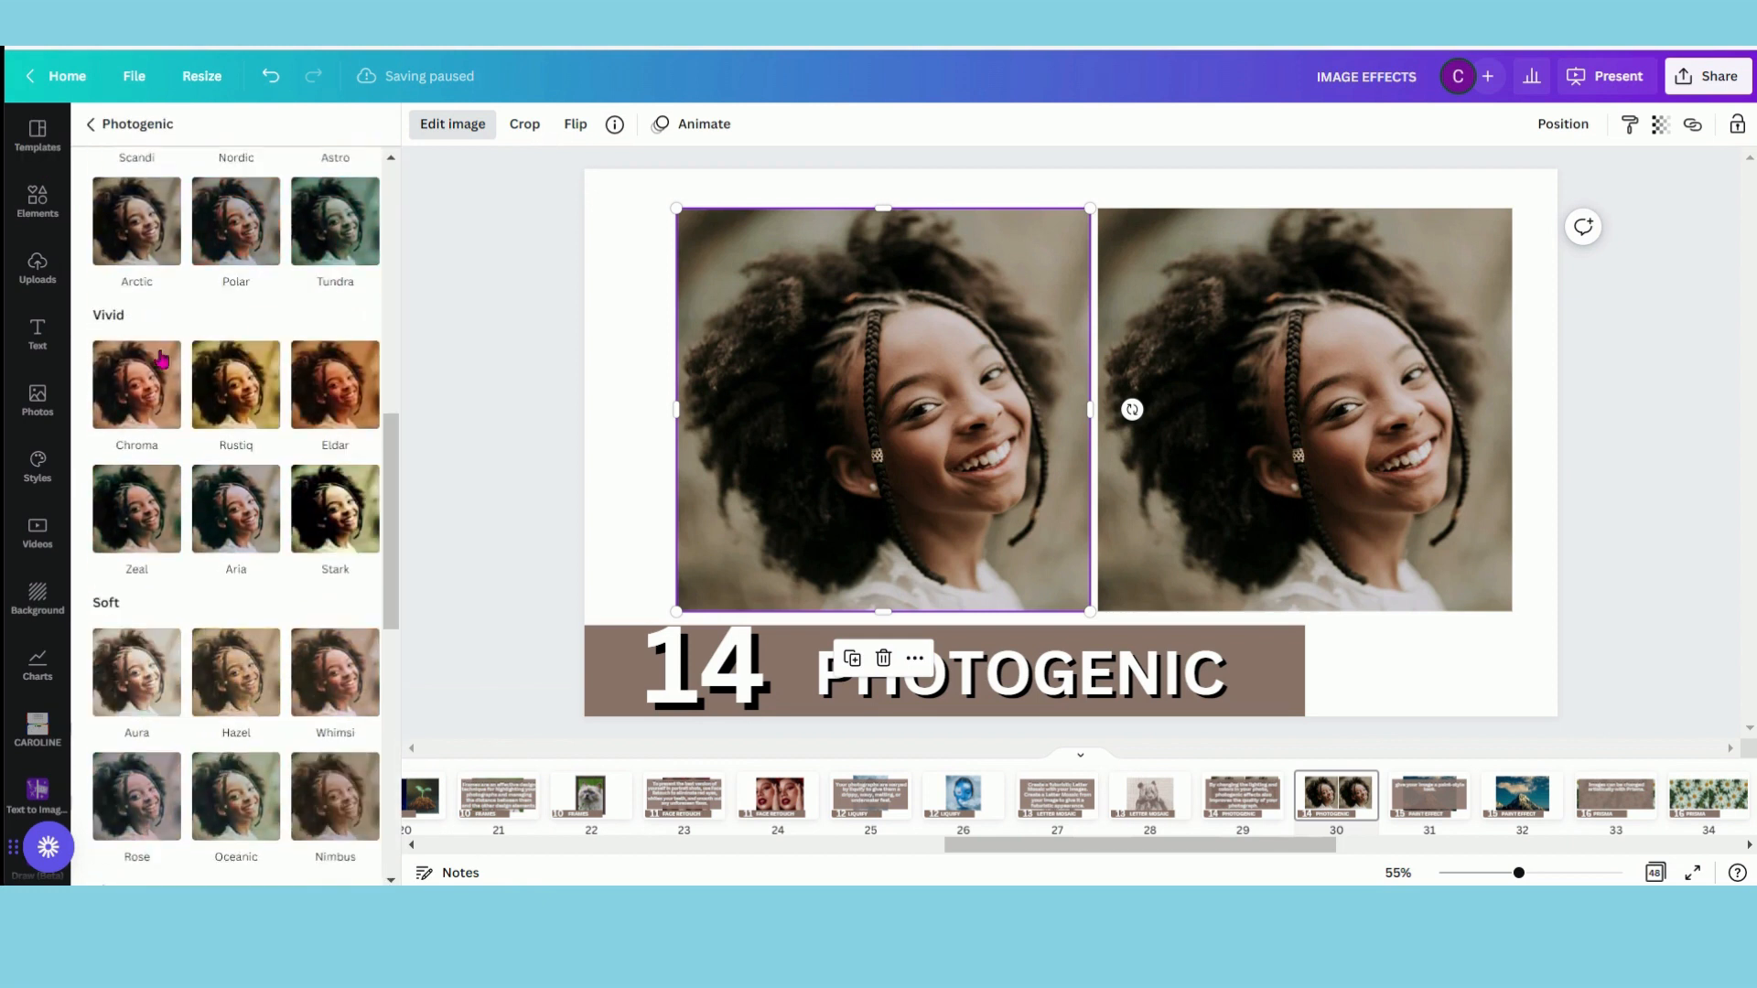
scroll(160, 357, "down", 10)
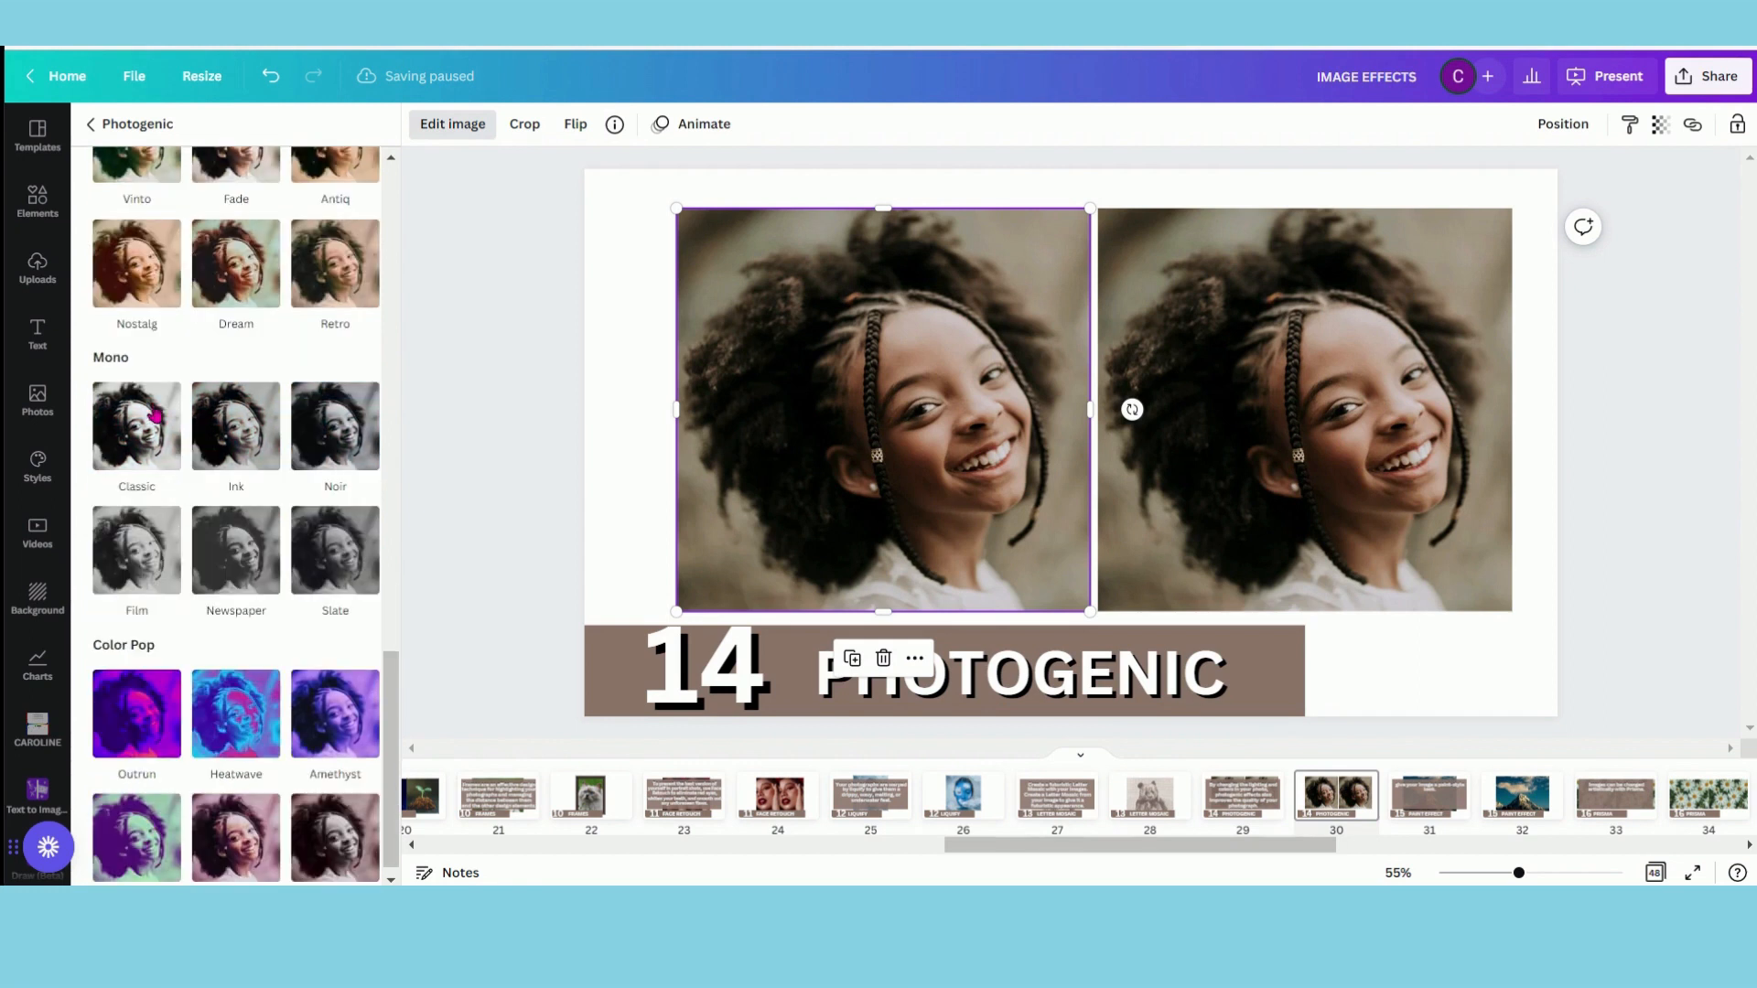
scroll(188, 622, "down", 1)
left_click(349, 837)
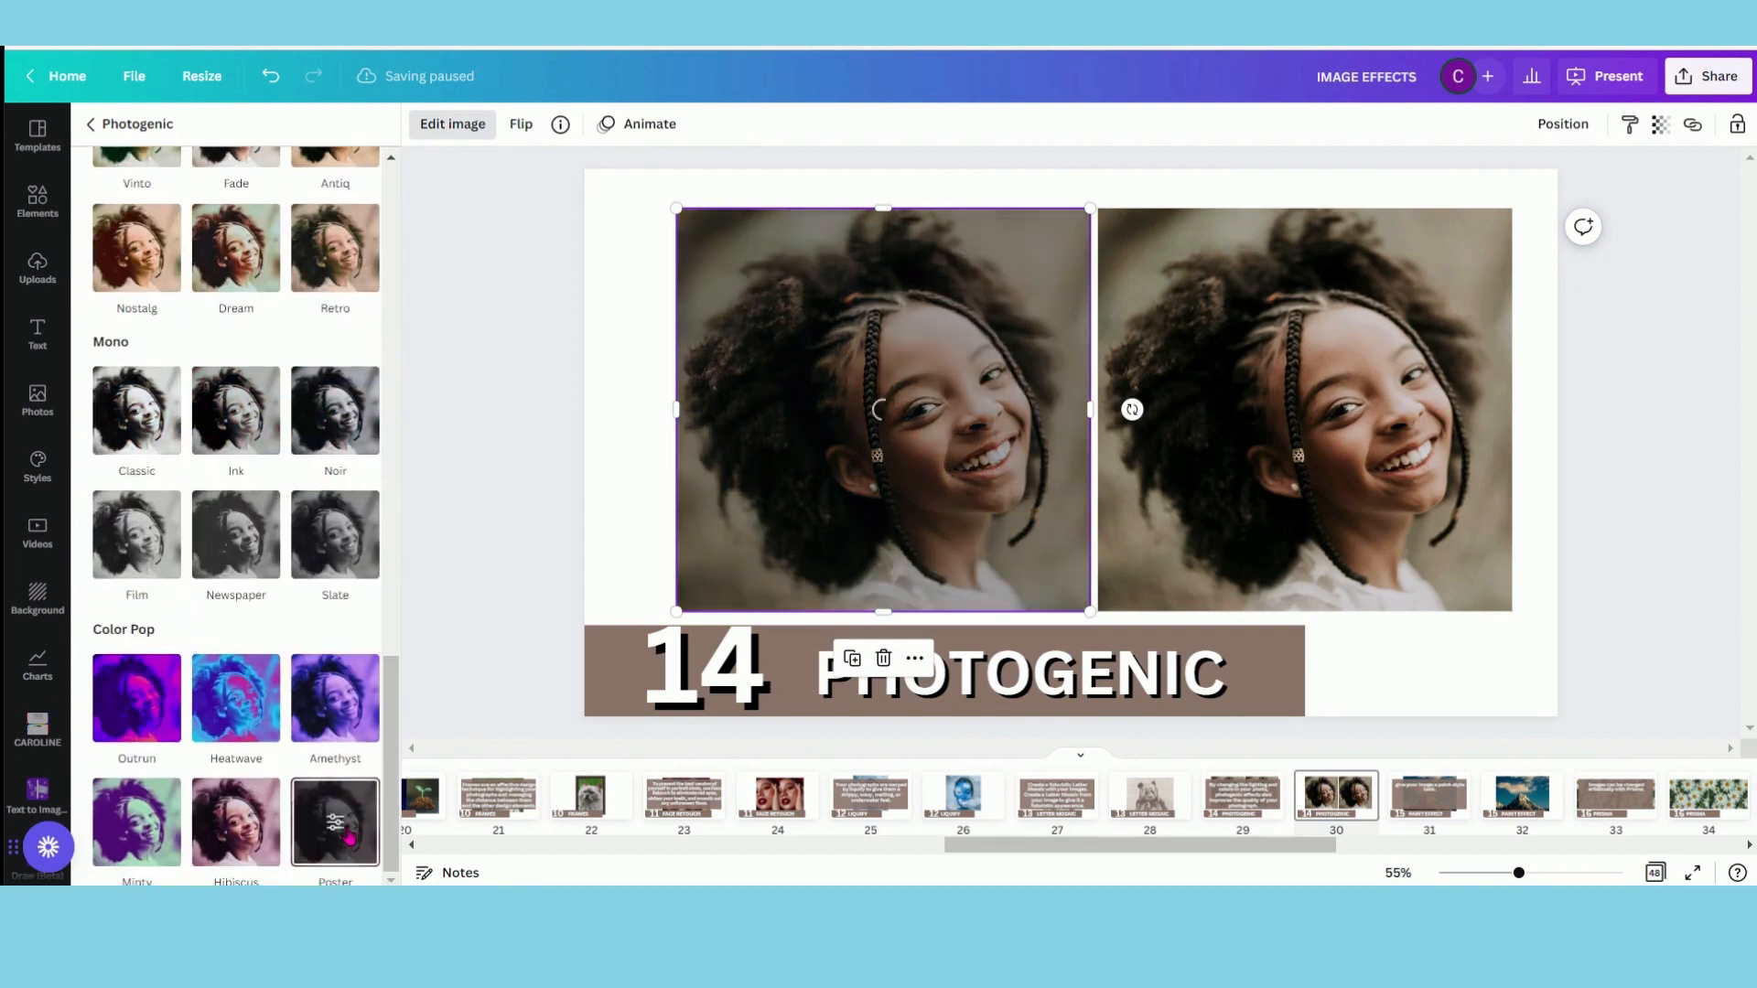
left_click(359, 442)
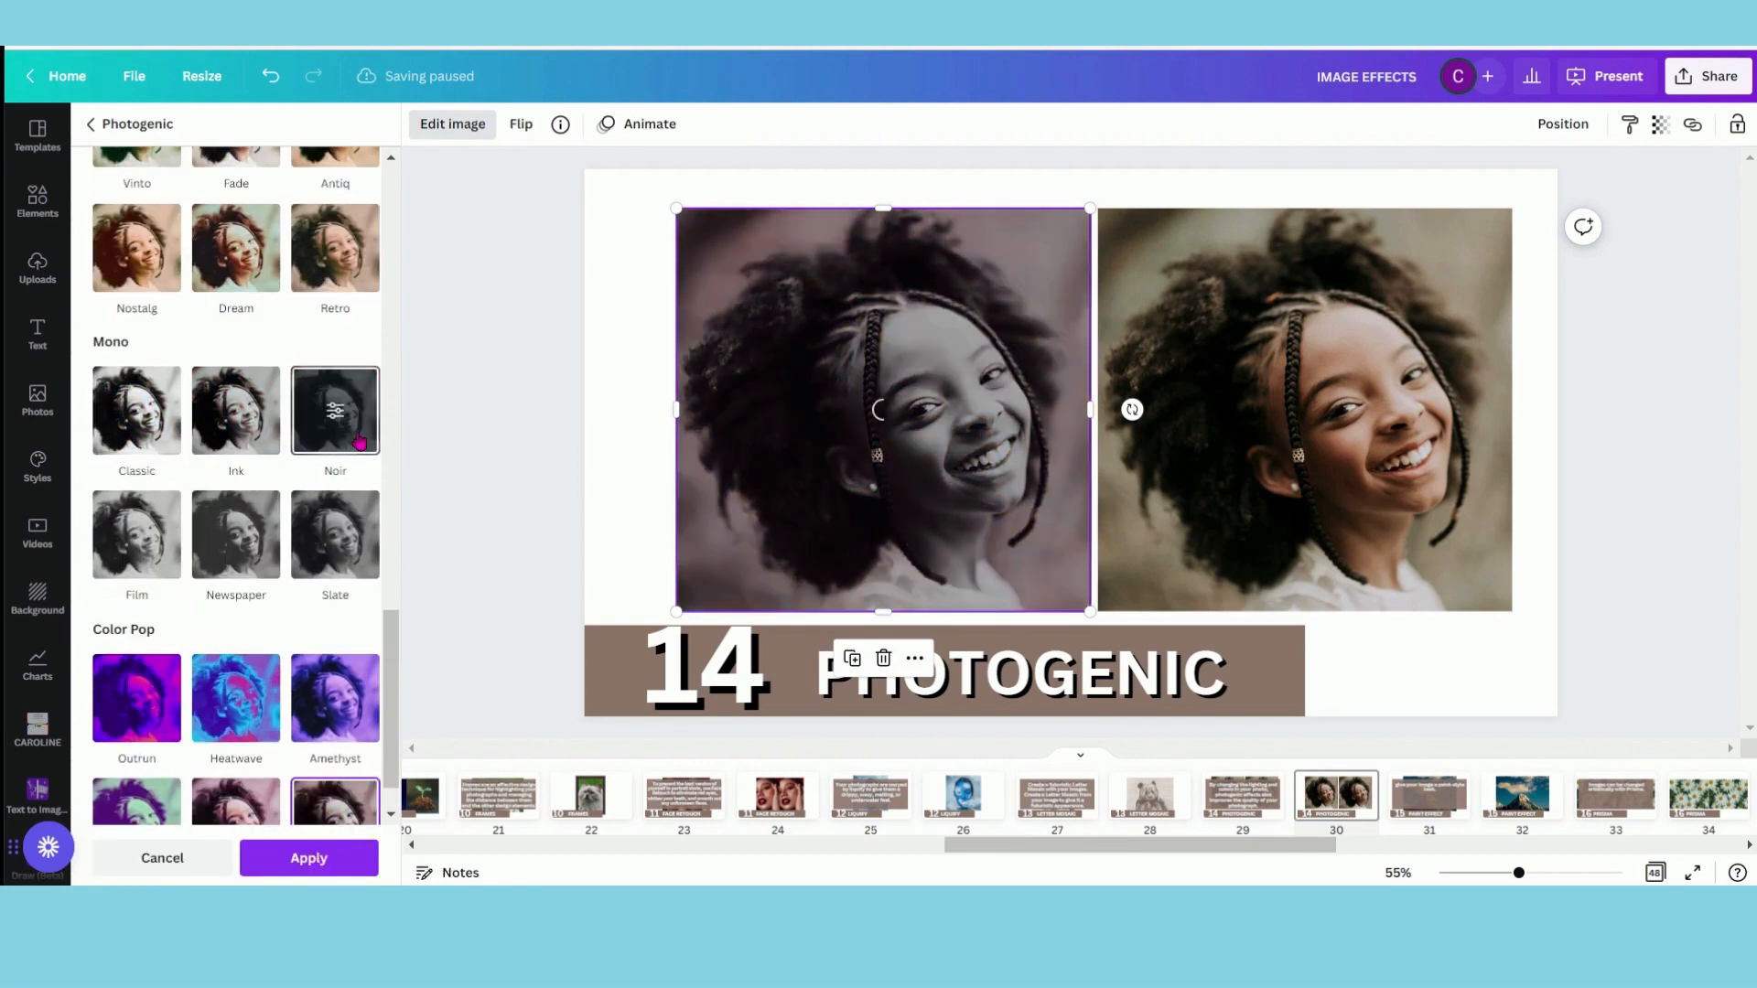
left_click(236, 249)
scroll(140, 542, "up", 5)
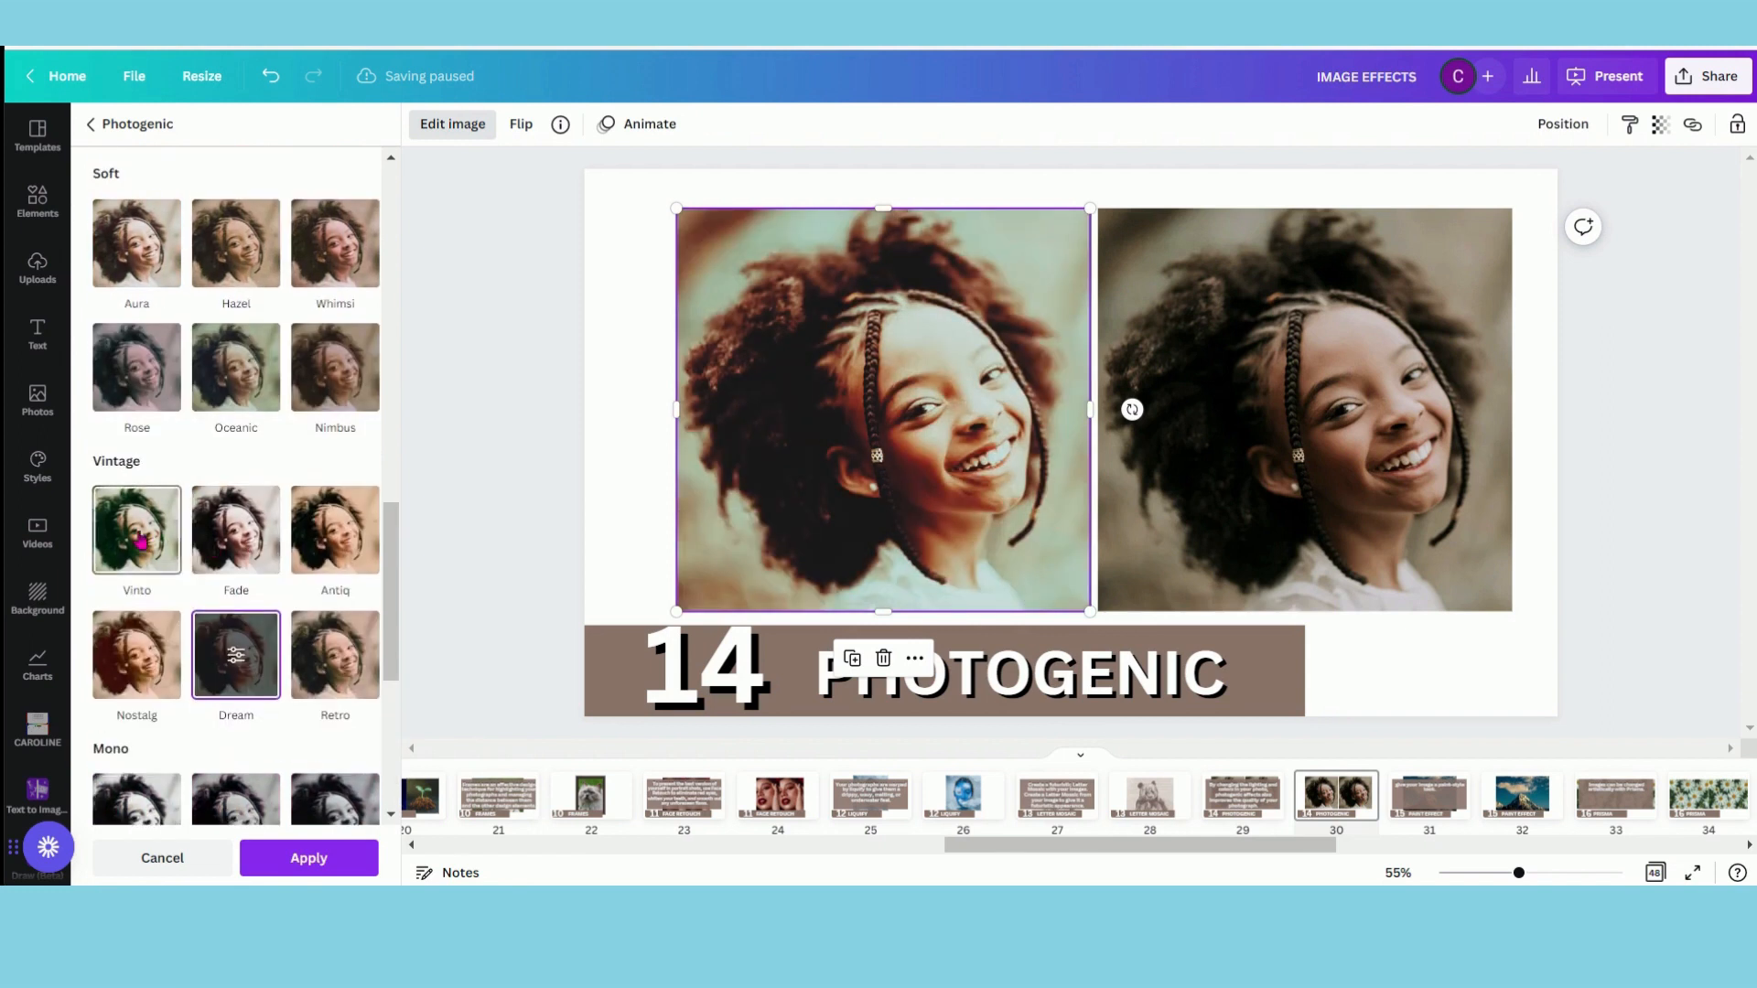
left_click(138, 540)
left_click(226, 342)
scroll(273, 485, "up", 3)
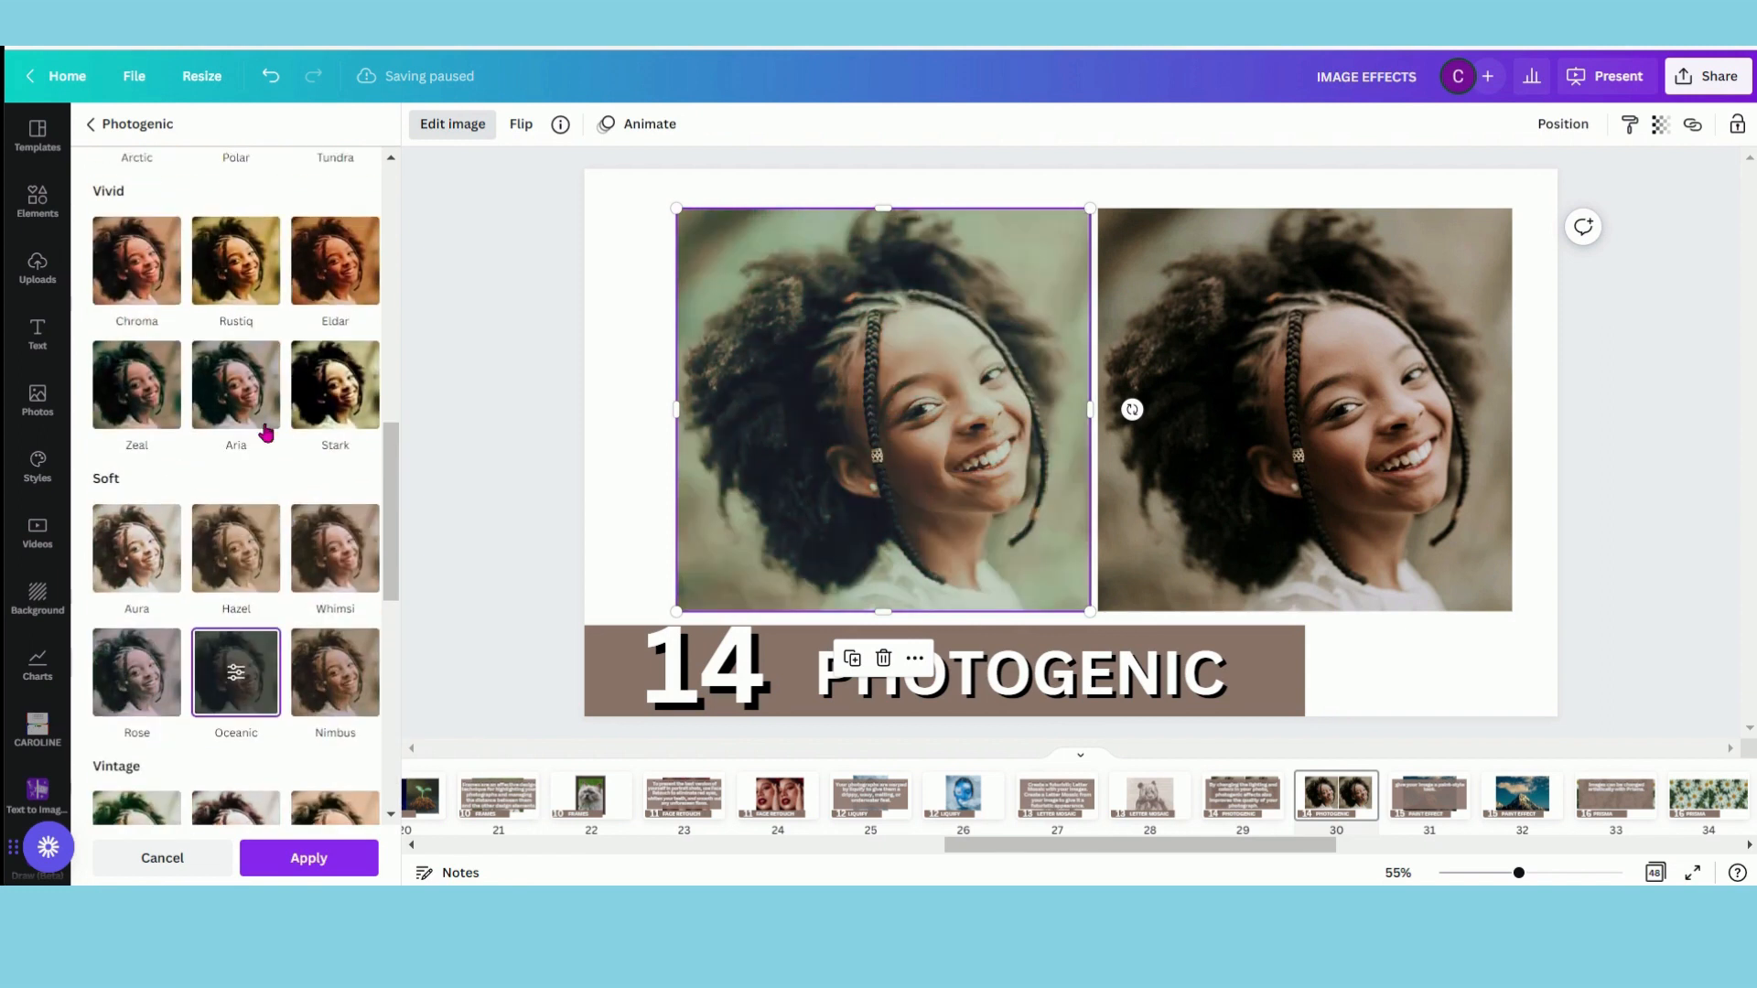
Try the Aria, Capri and Myst Photogenic styles on the left portrait, testing Myst's slider setting
left_click(264, 429)
scroll(264, 434, "up", 3)
left_click(238, 404)
scroll(254, 476, "up", 5)
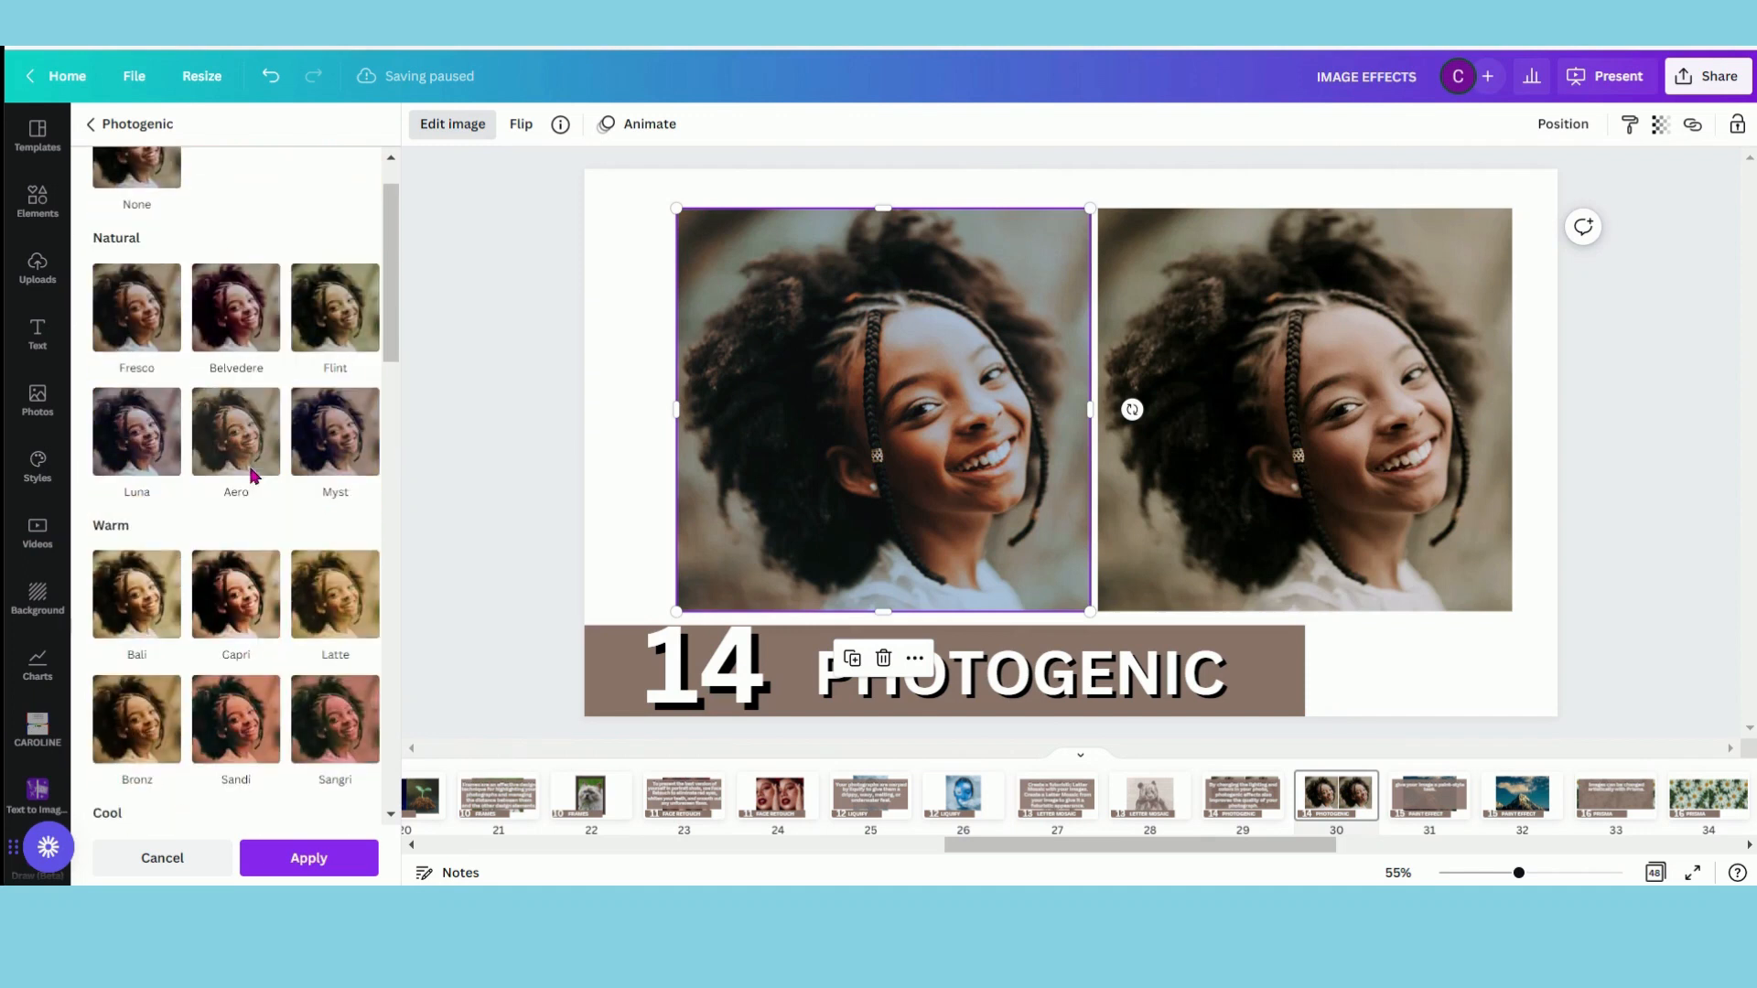
left_click(233, 590)
left_click(320, 447)
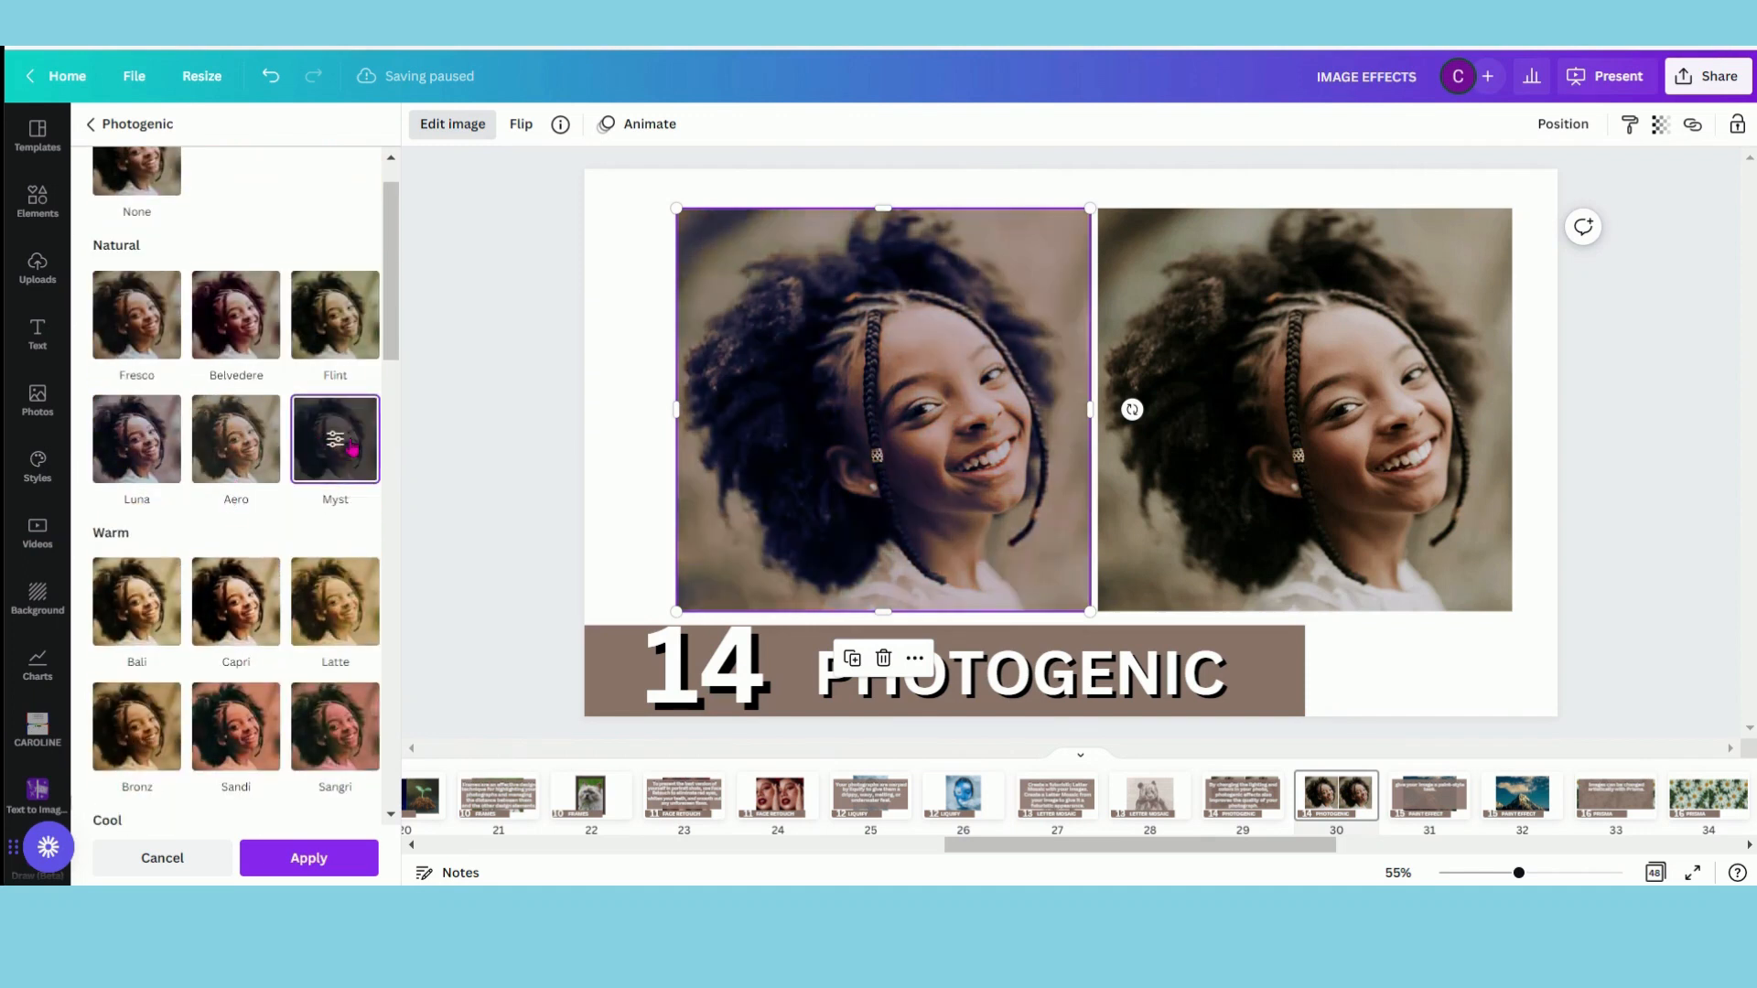
left_click(335, 439)
mouse_move(378, 213)
left_mouse_down()
mouse_move(220, 239)
mouse_move(299, 205)
mouse_move(376, 205)
left_mouse_up()
left_click(91, 124)
Apply the Tundra Photogenic style from the Cool group to the left portrait
scroll(317, 651, "down", 3)
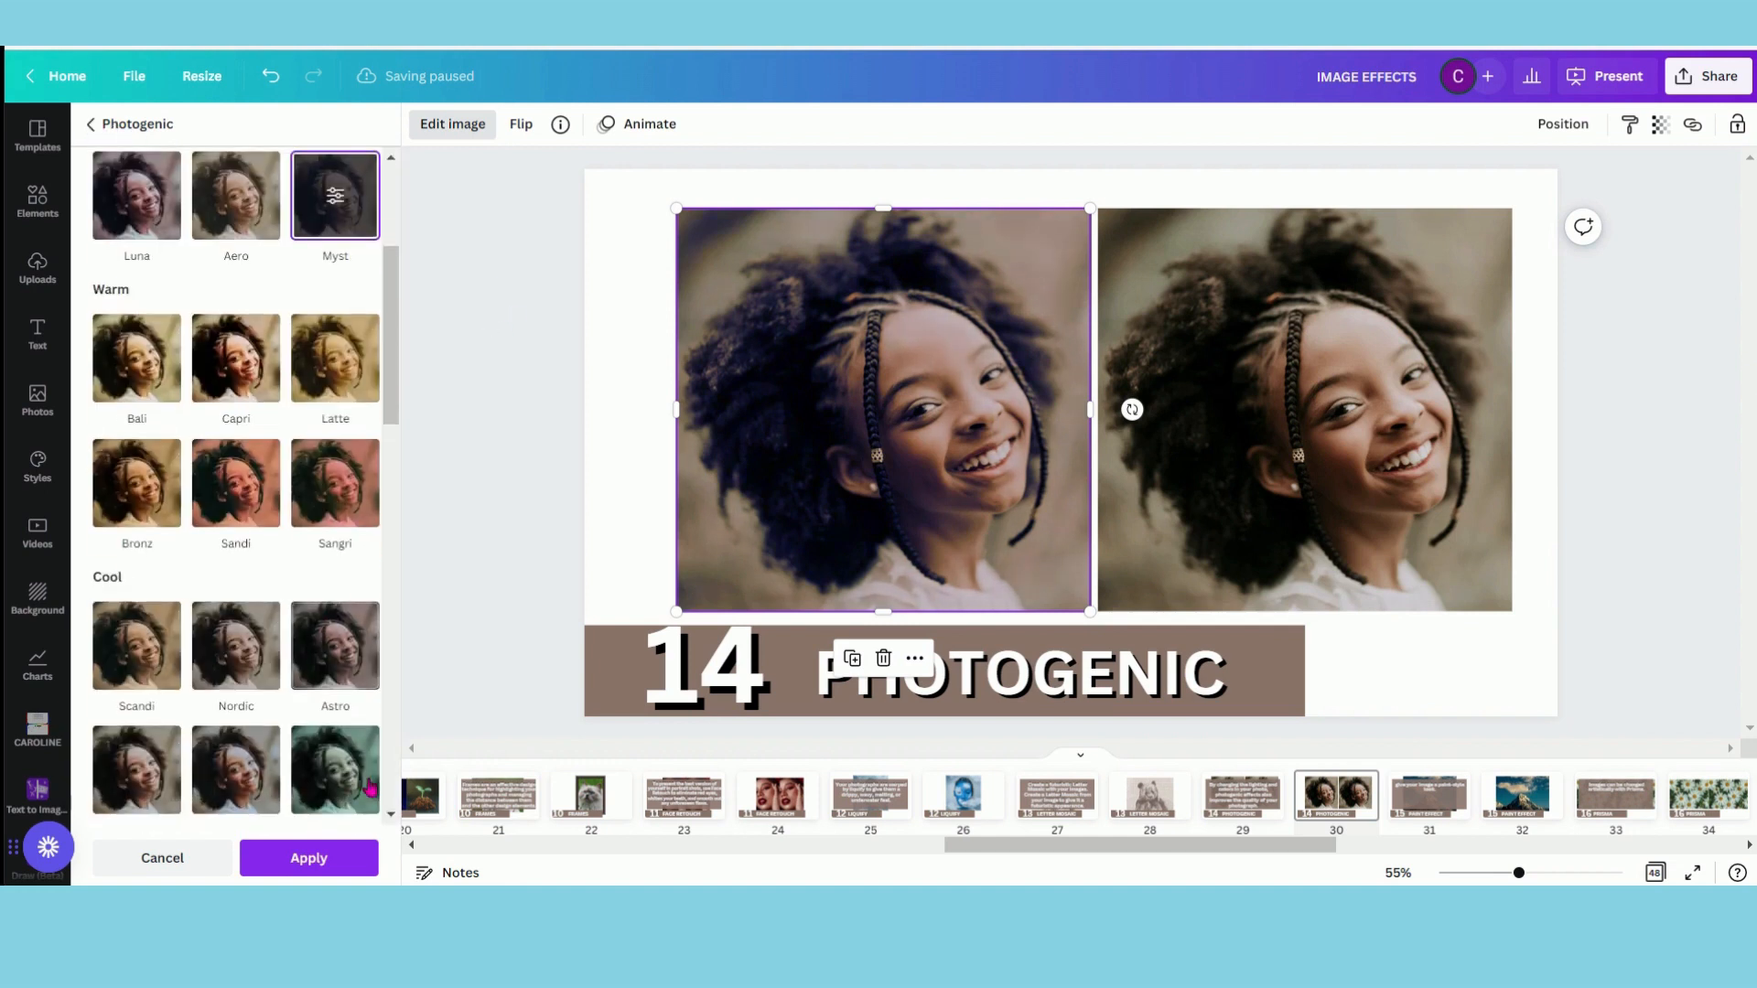
left_click(341, 768)
scroll(341, 773, "down", 2)
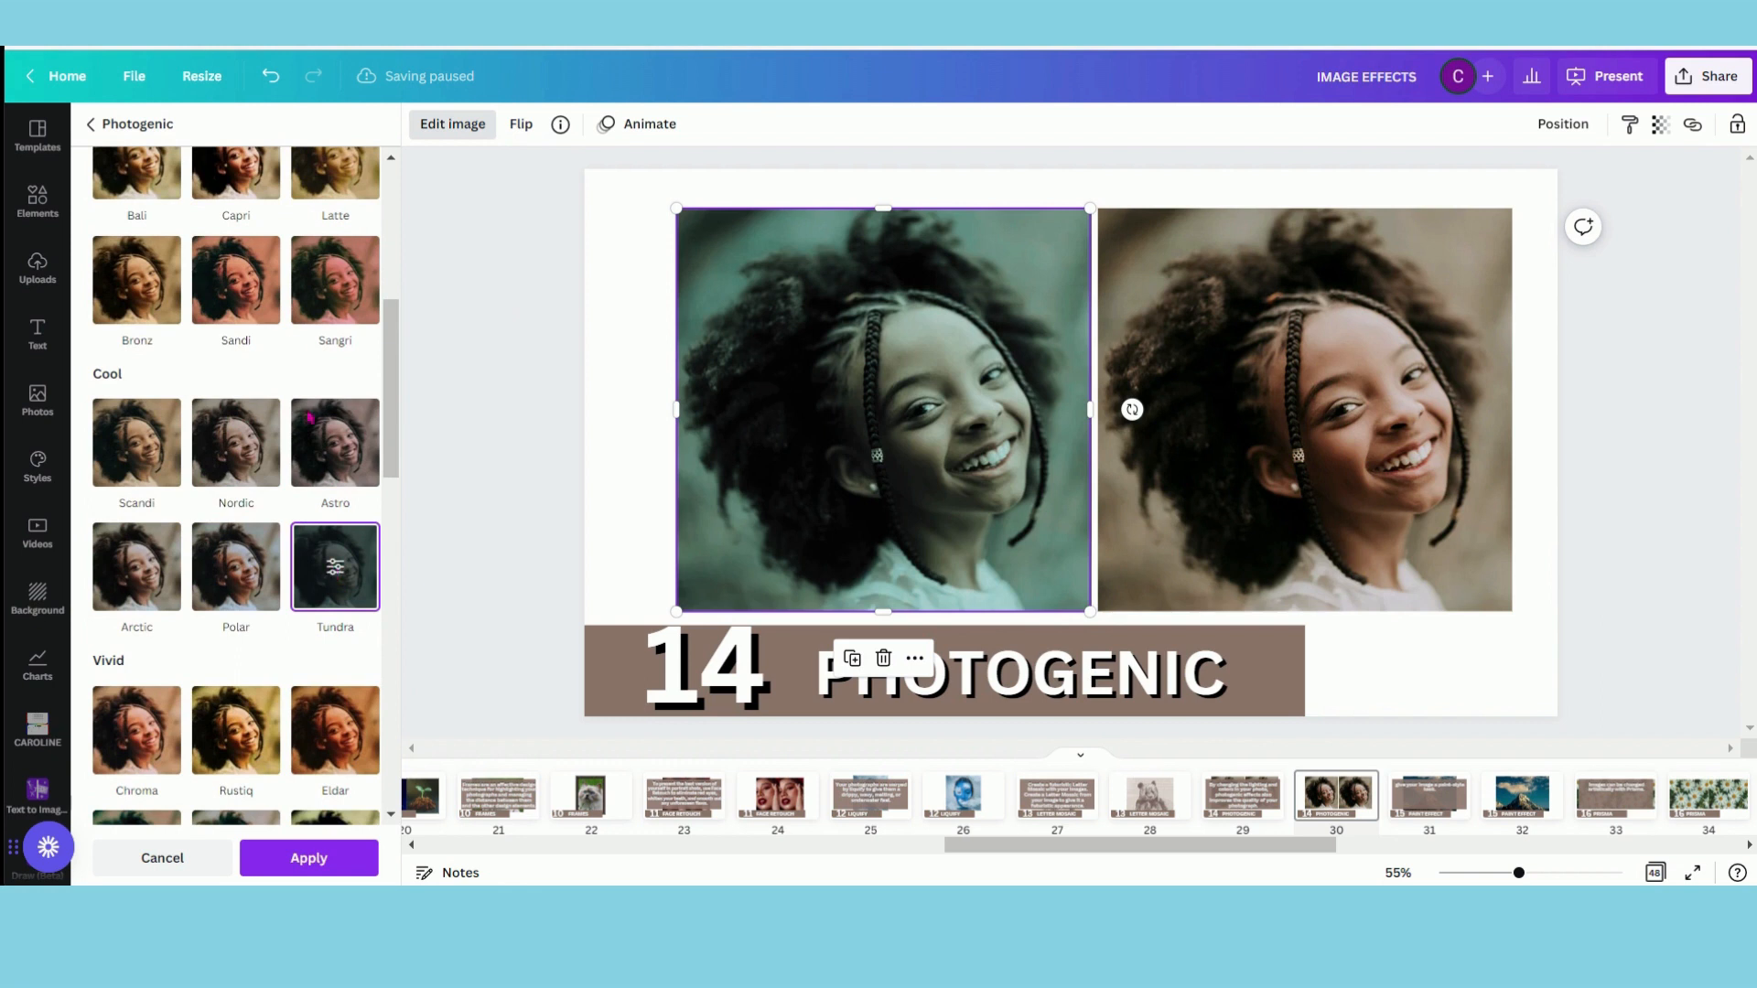
left_click(335, 567)
mouse_move(379, 206)
left_mouse_down()
mouse_move(250, 207)
mouse_move(391, 229)
left_mouse_up()
left_click(308, 857)
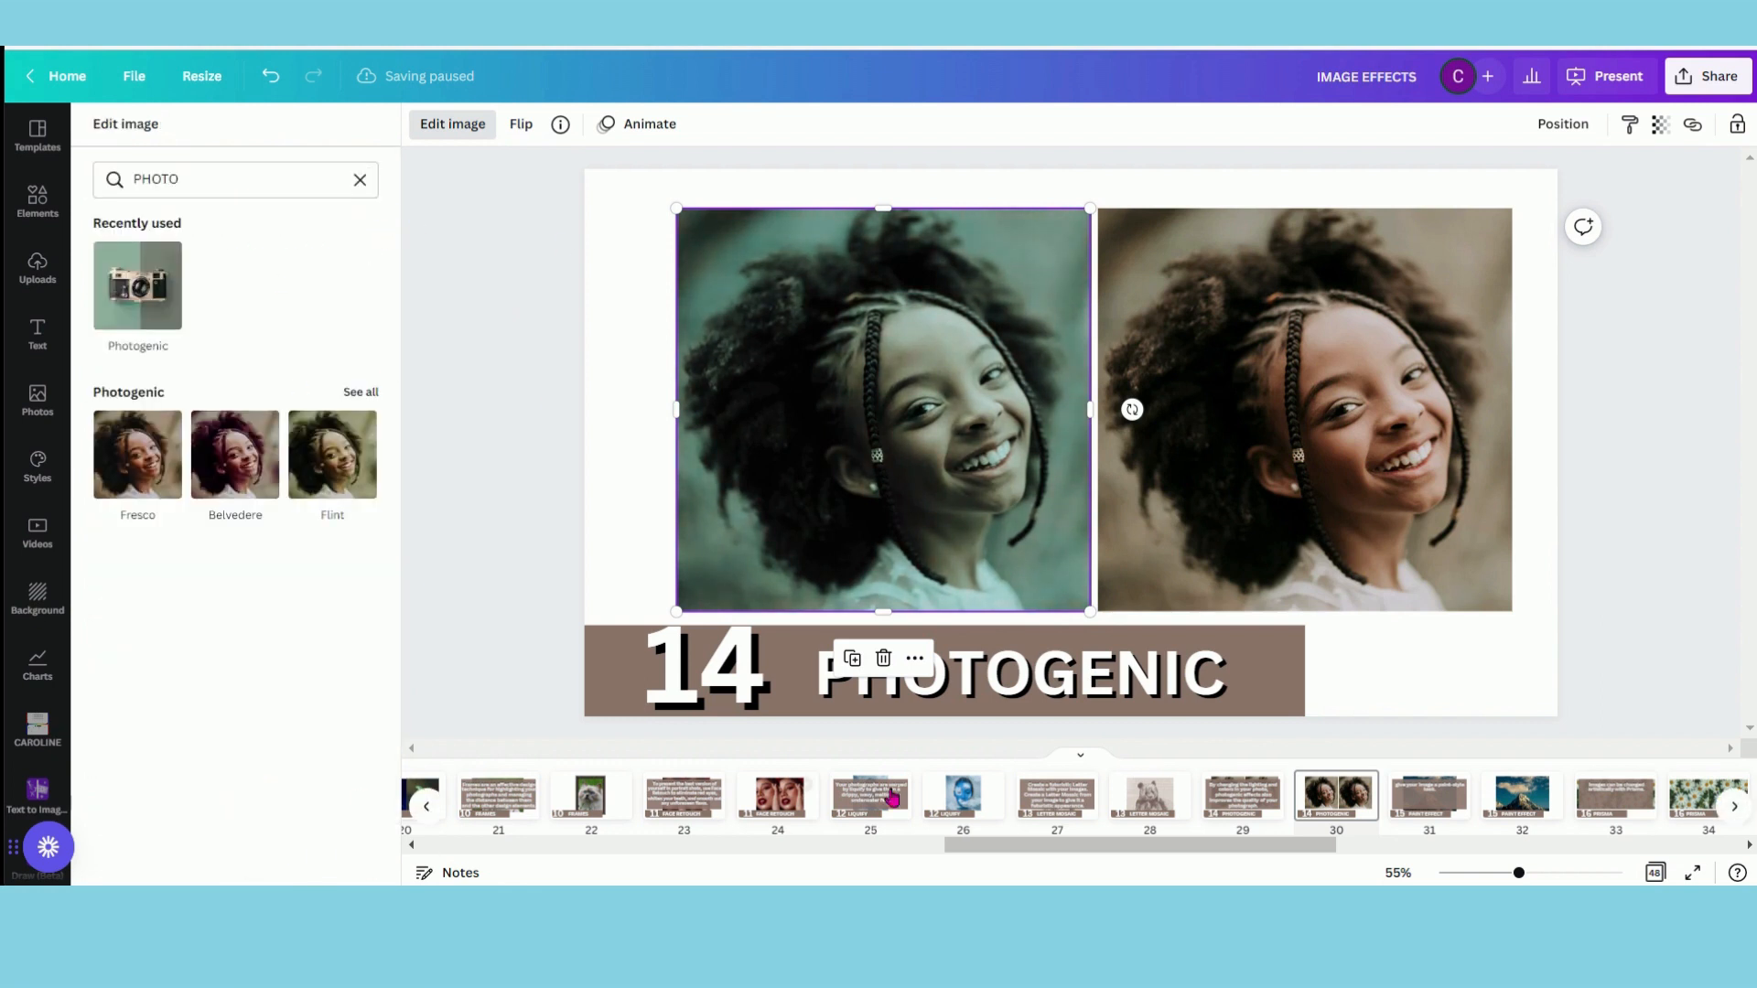
Open the full Paint Effects for the mountain photo on page 32, searching the image effects for PAIN
left_click_drag(988, 844, 1140, 853)
left_click(933, 791)
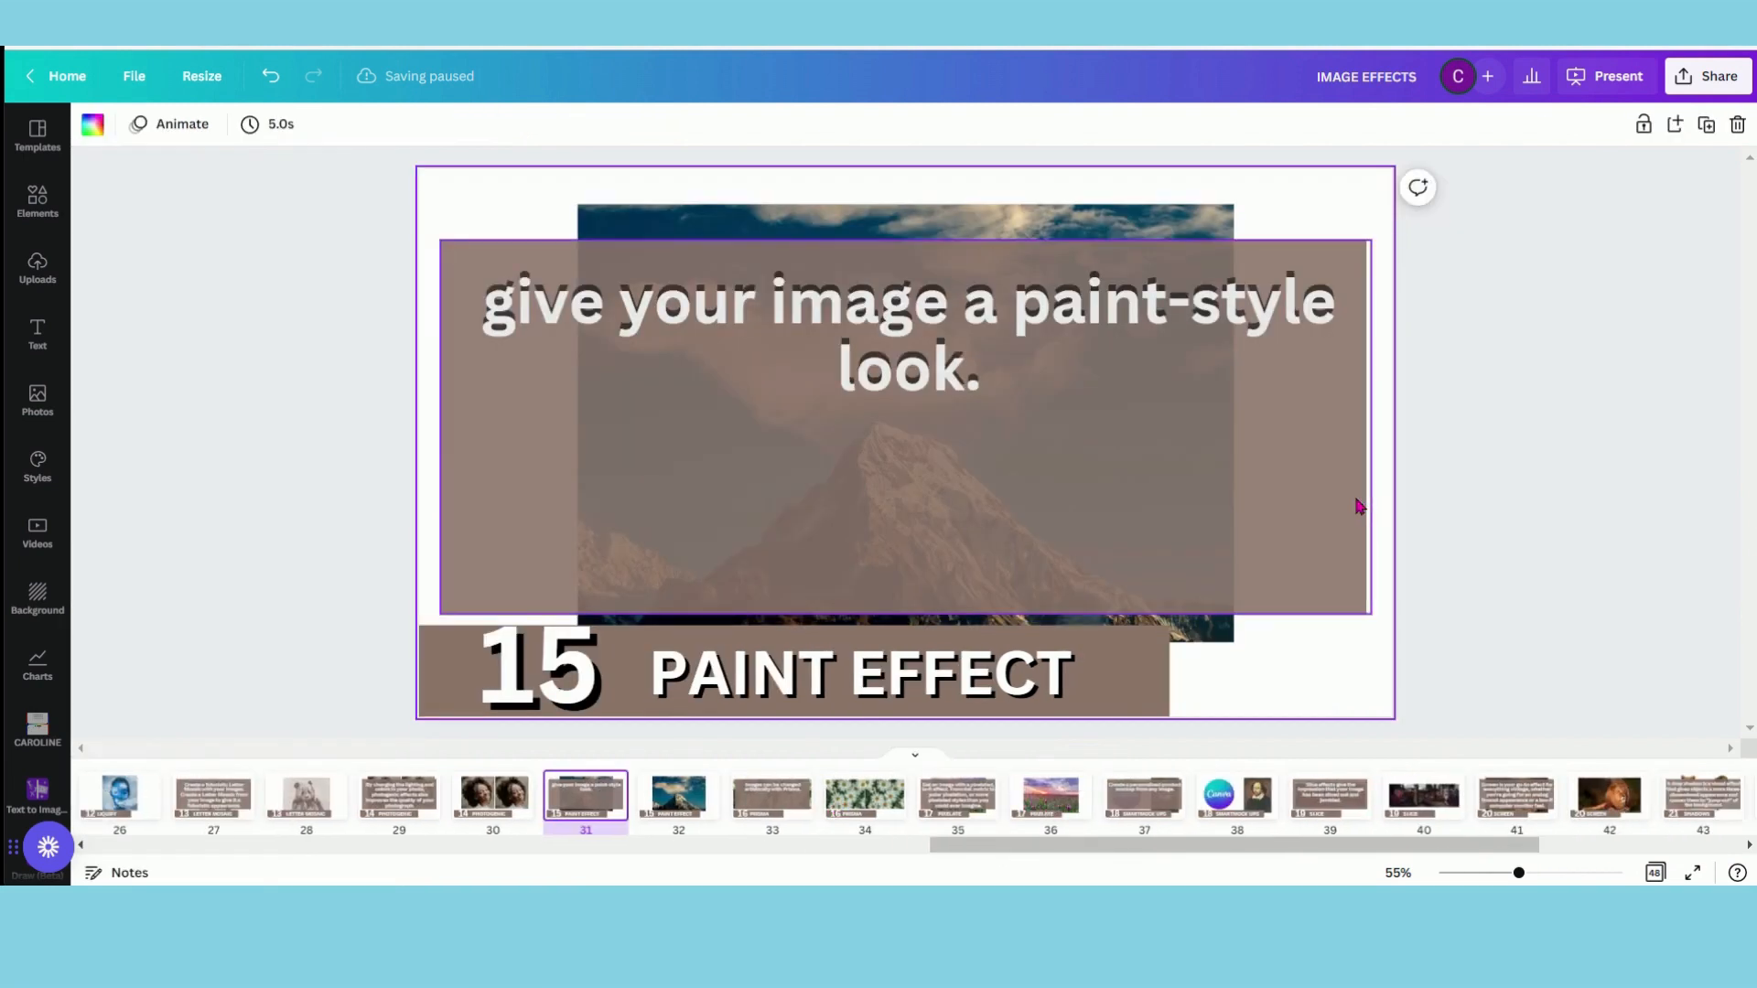
left_click(678, 795)
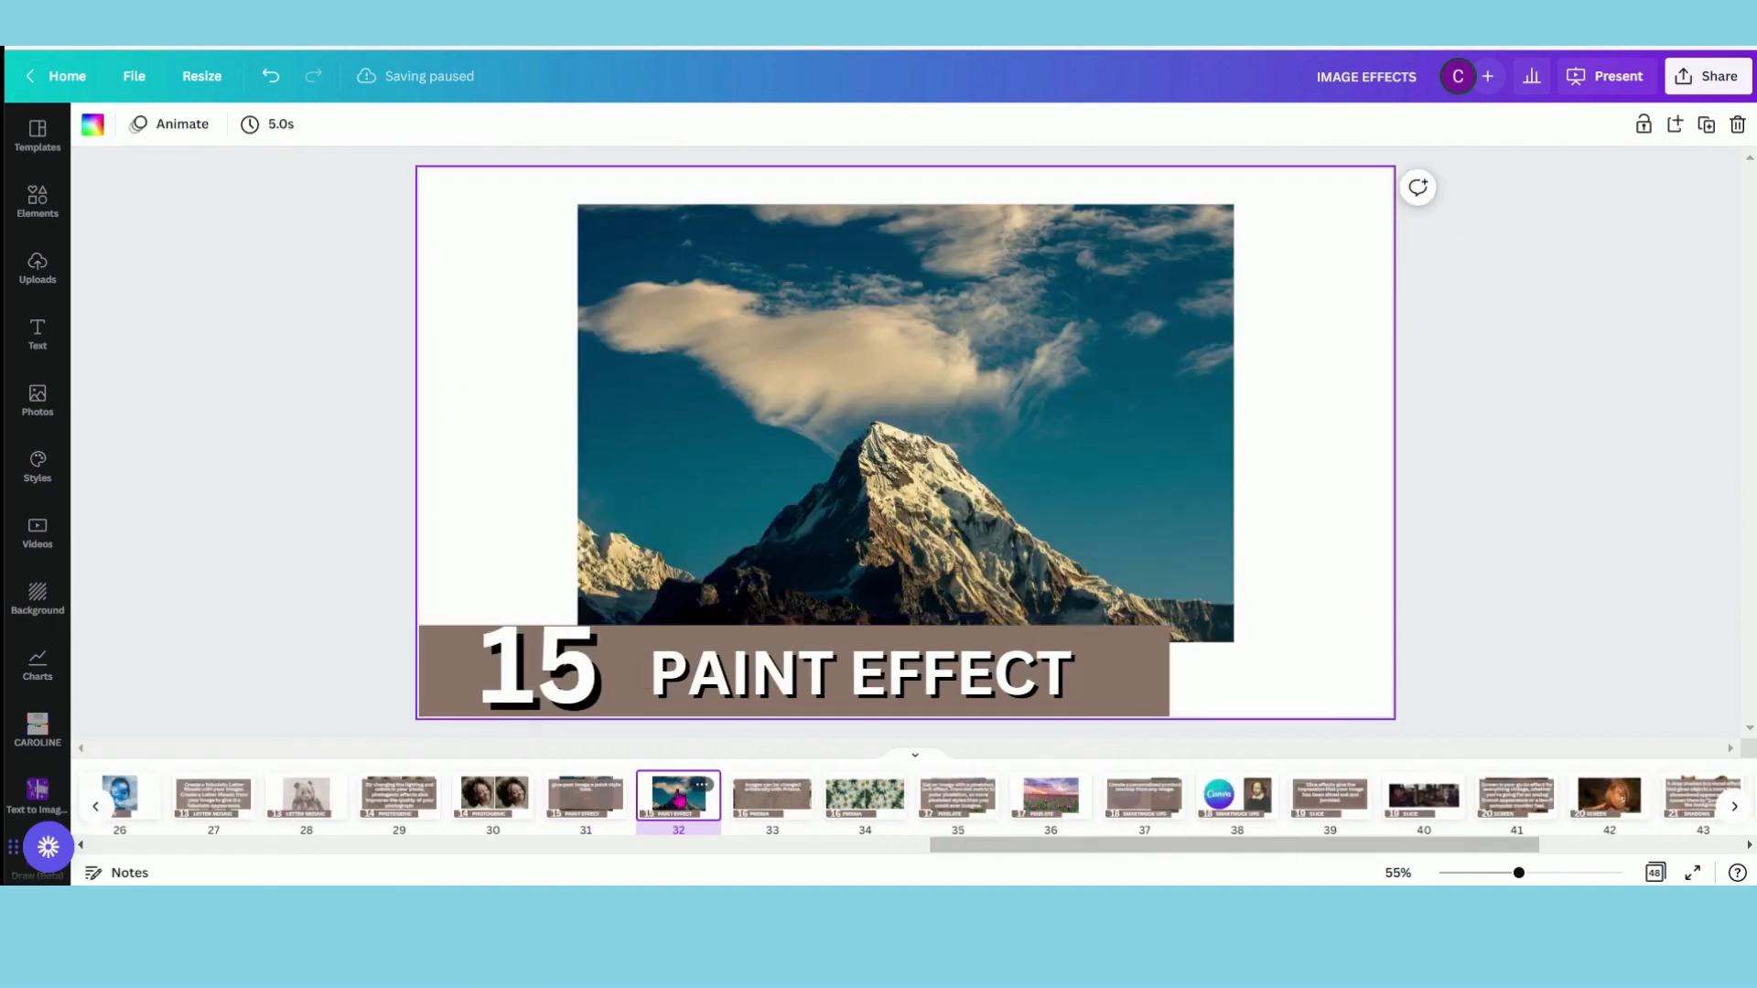
left_click(918, 414)
left_click(110, 126)
left_click_drag(188, 180, 57, 171)
type("PAIN")
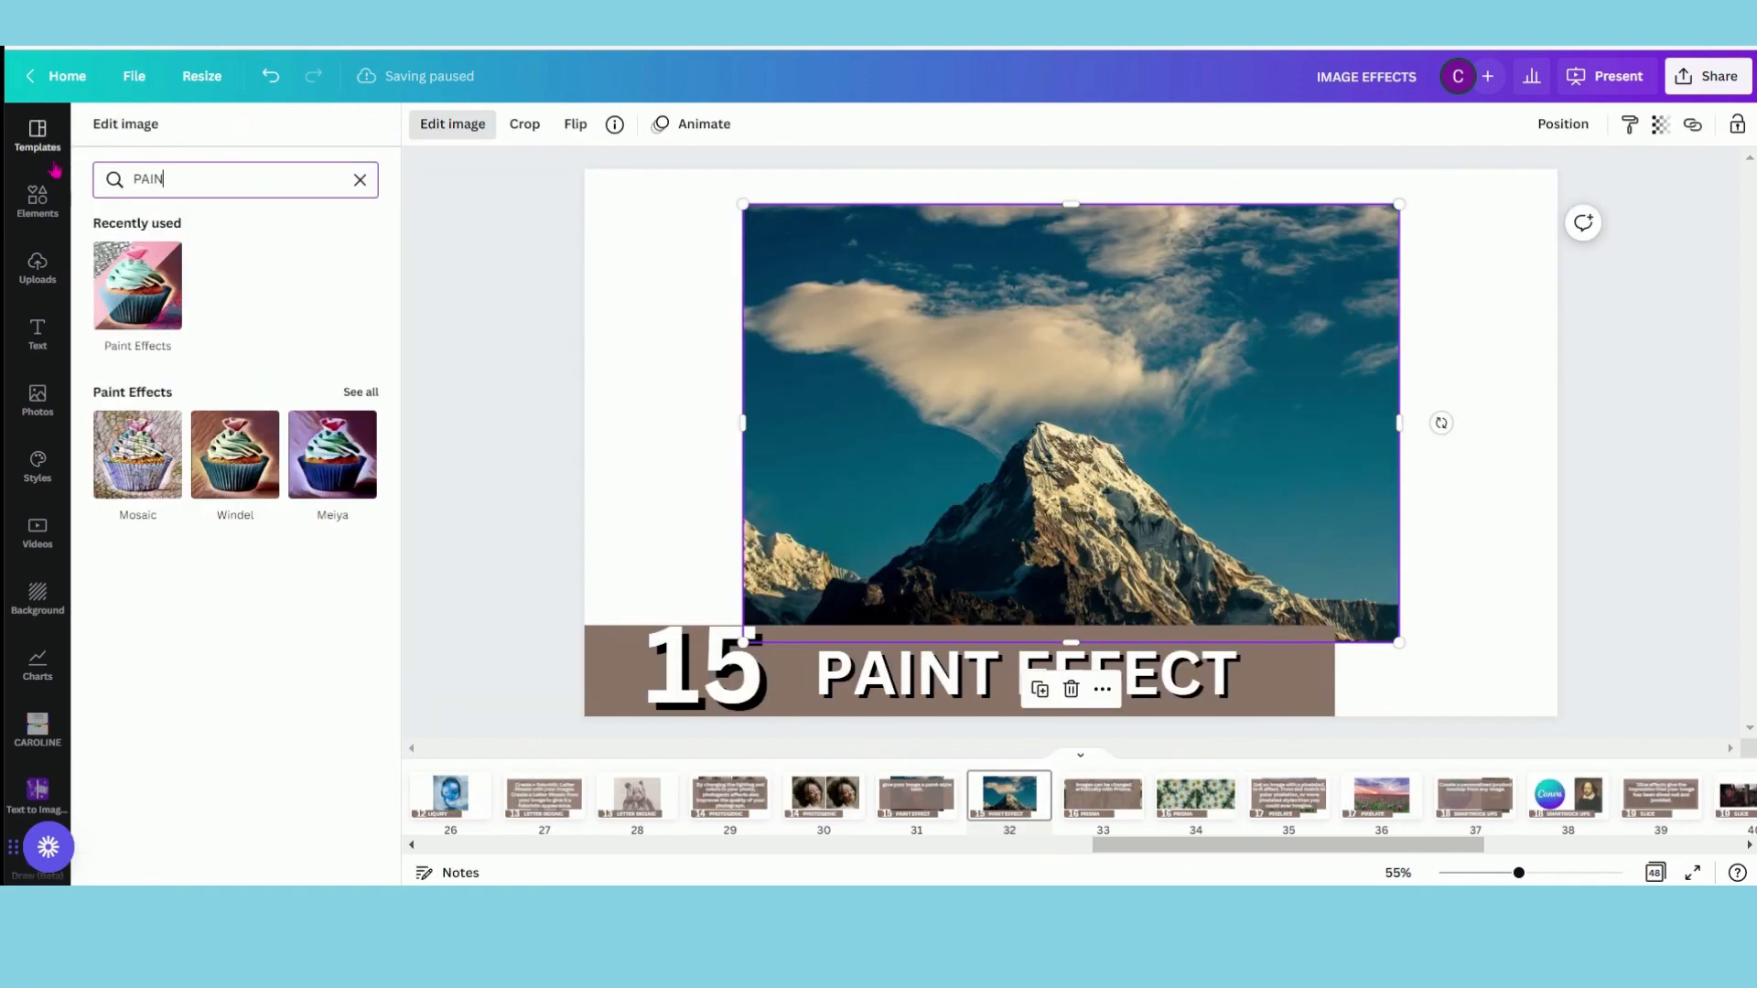
left_click(154, 320)
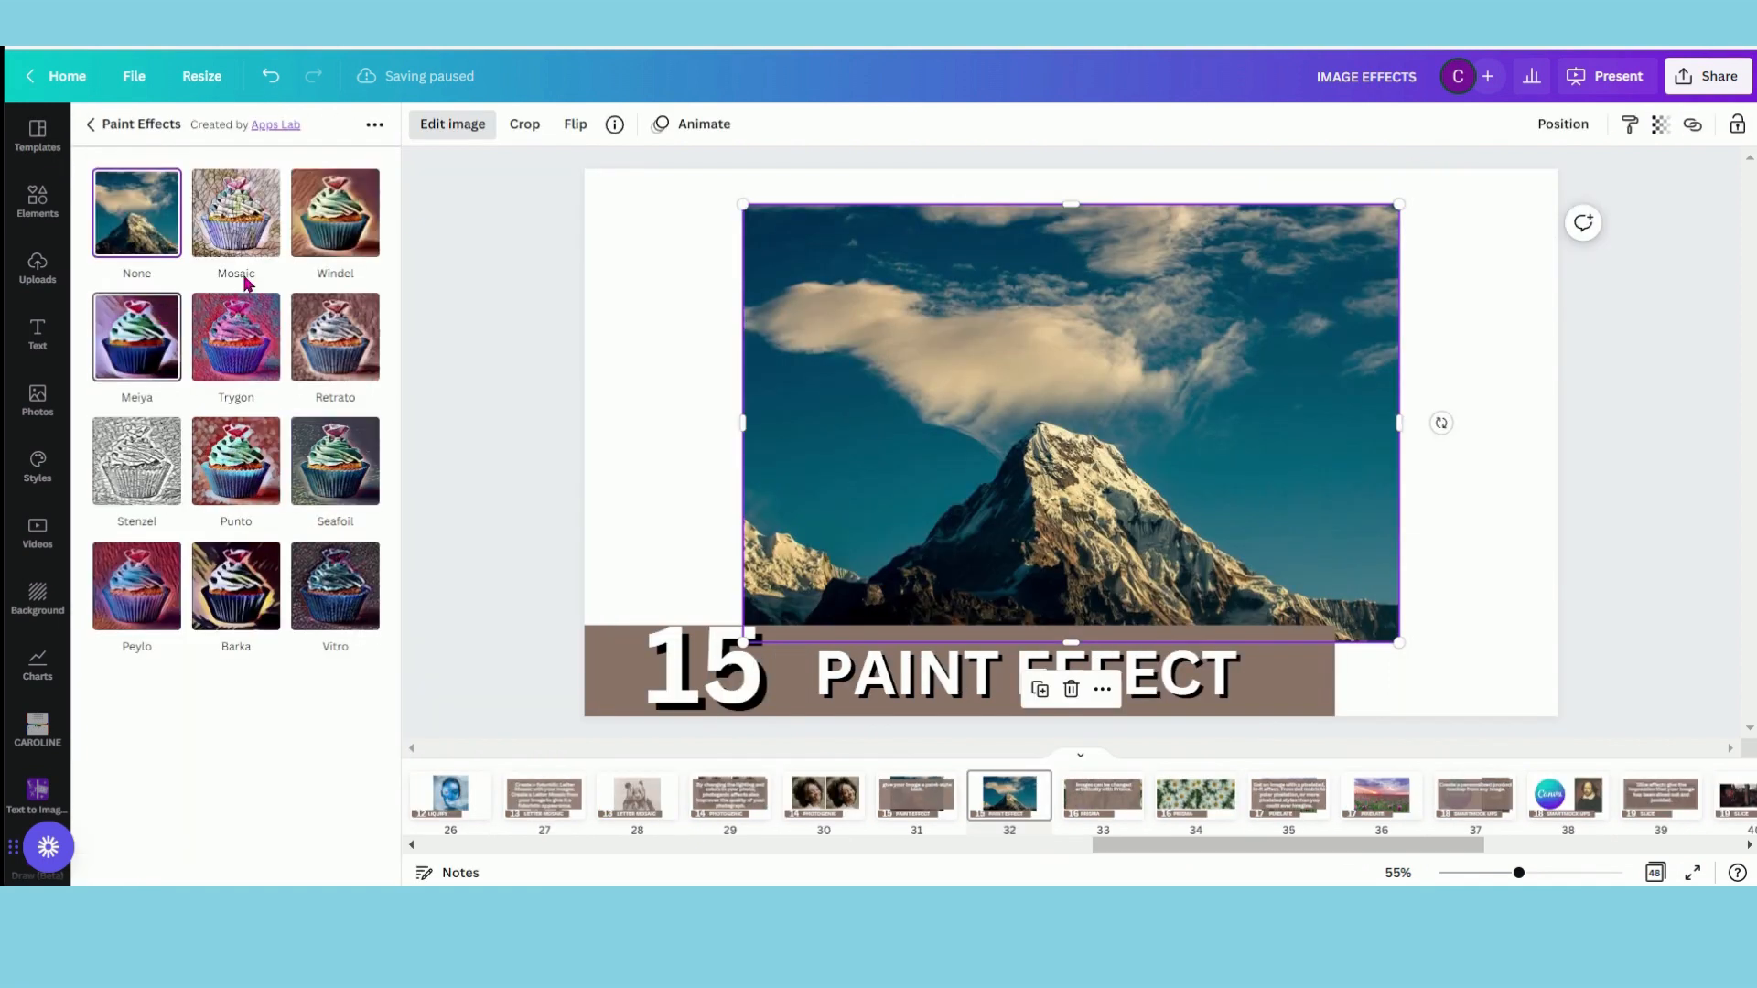
Try the Mosaic paint style on the mountain photo and replace it with the Windel style
left_click(269, 245)
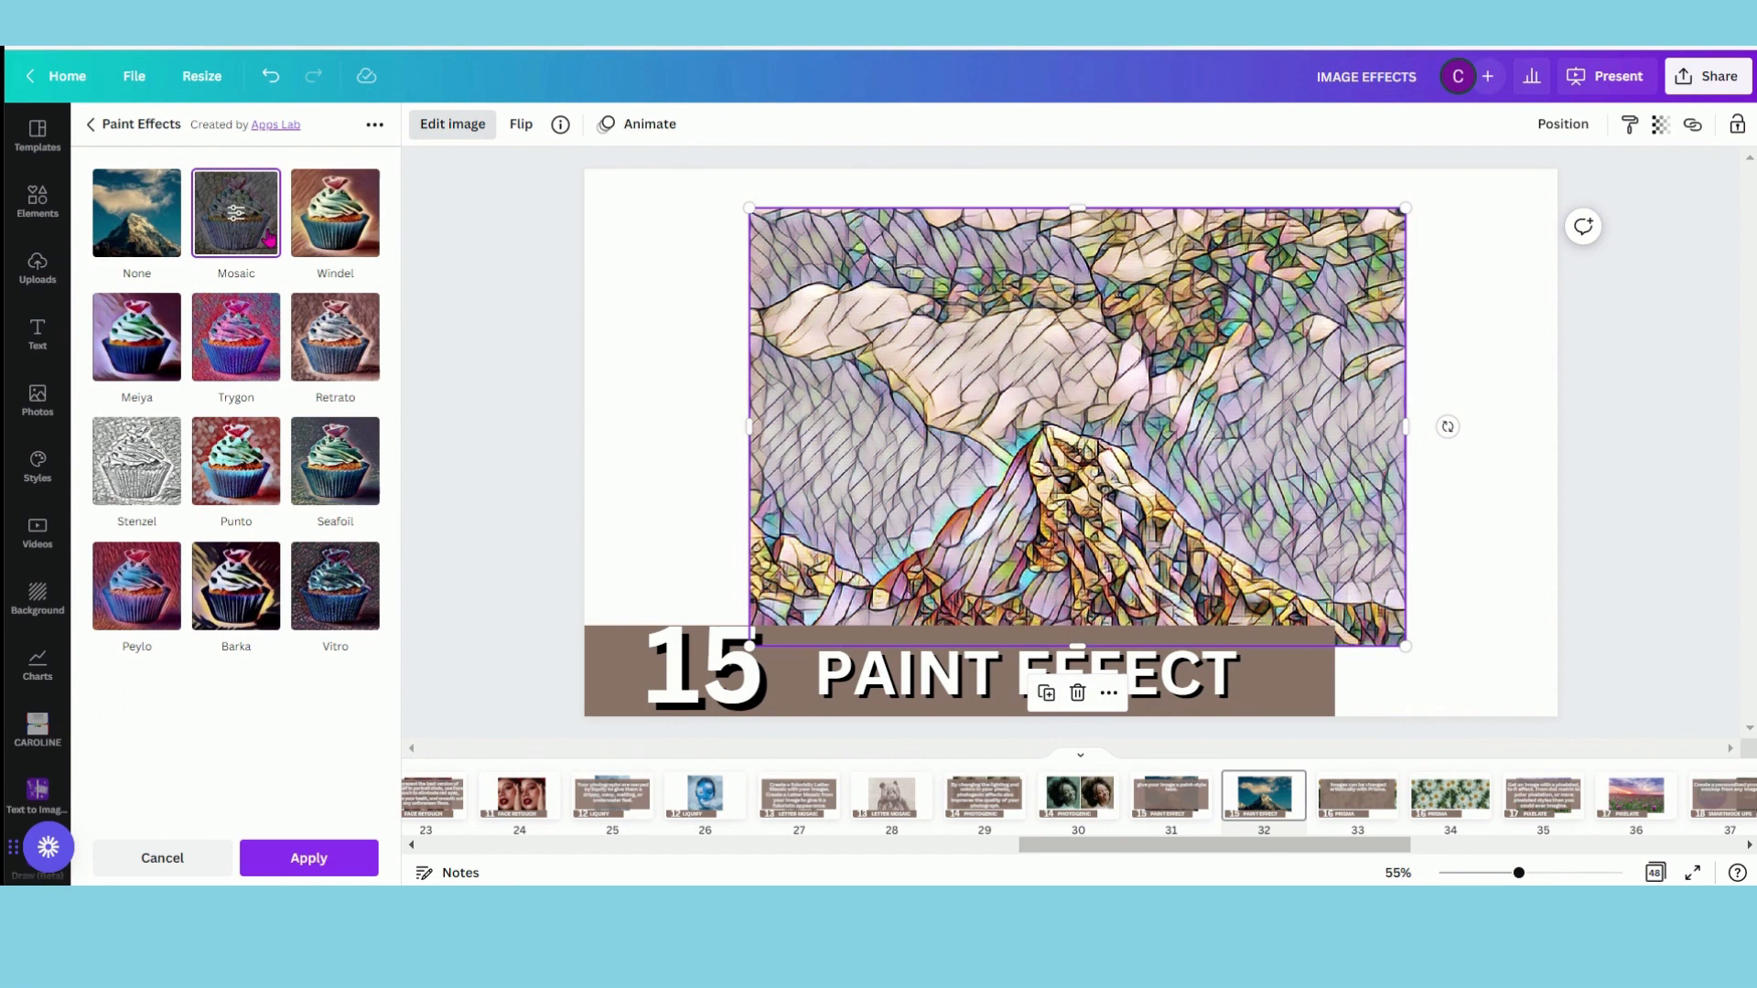
left_click(338, 233)
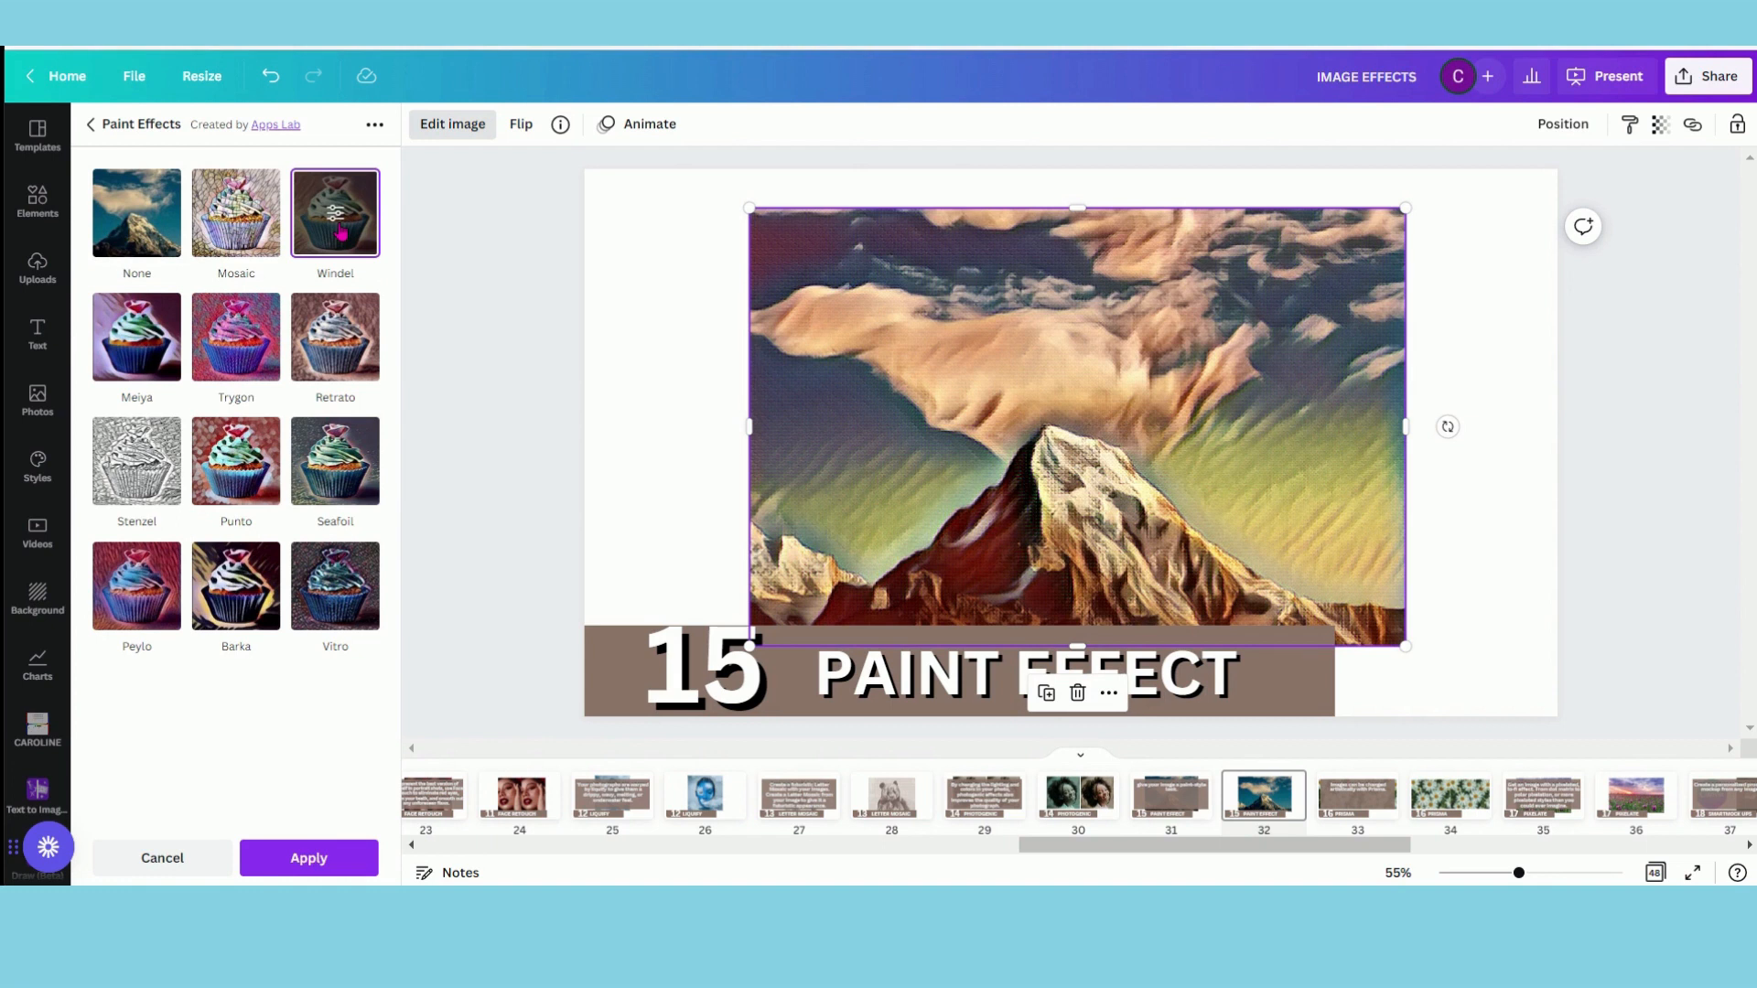
Set the Windel paint level to High after trying Low and Medium, and adjust its intensity
left_click(339, 217)
left_click(102, 238)
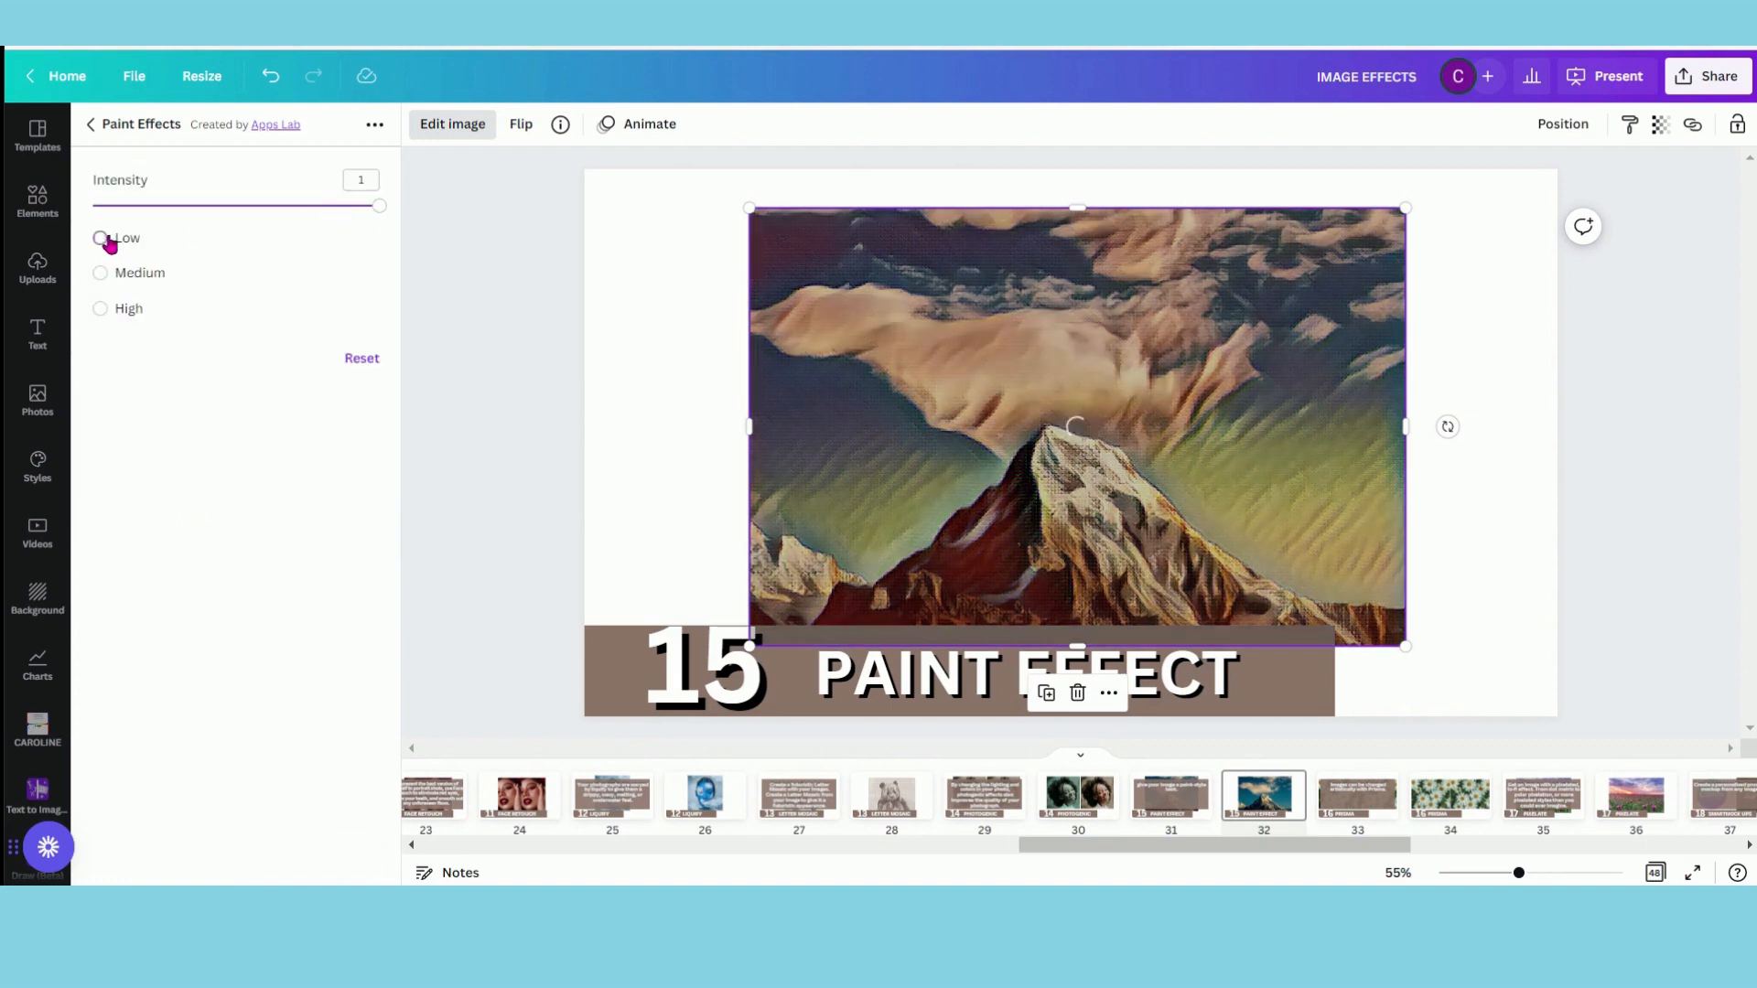
left_click(115, 274)
left_click(132, 312)
mouse_move(350, 209)
left_mouse_down()
mouse_move(113, 235)
mouse_move(343, 236)
left_mouse_up()
left_click(92, 125)
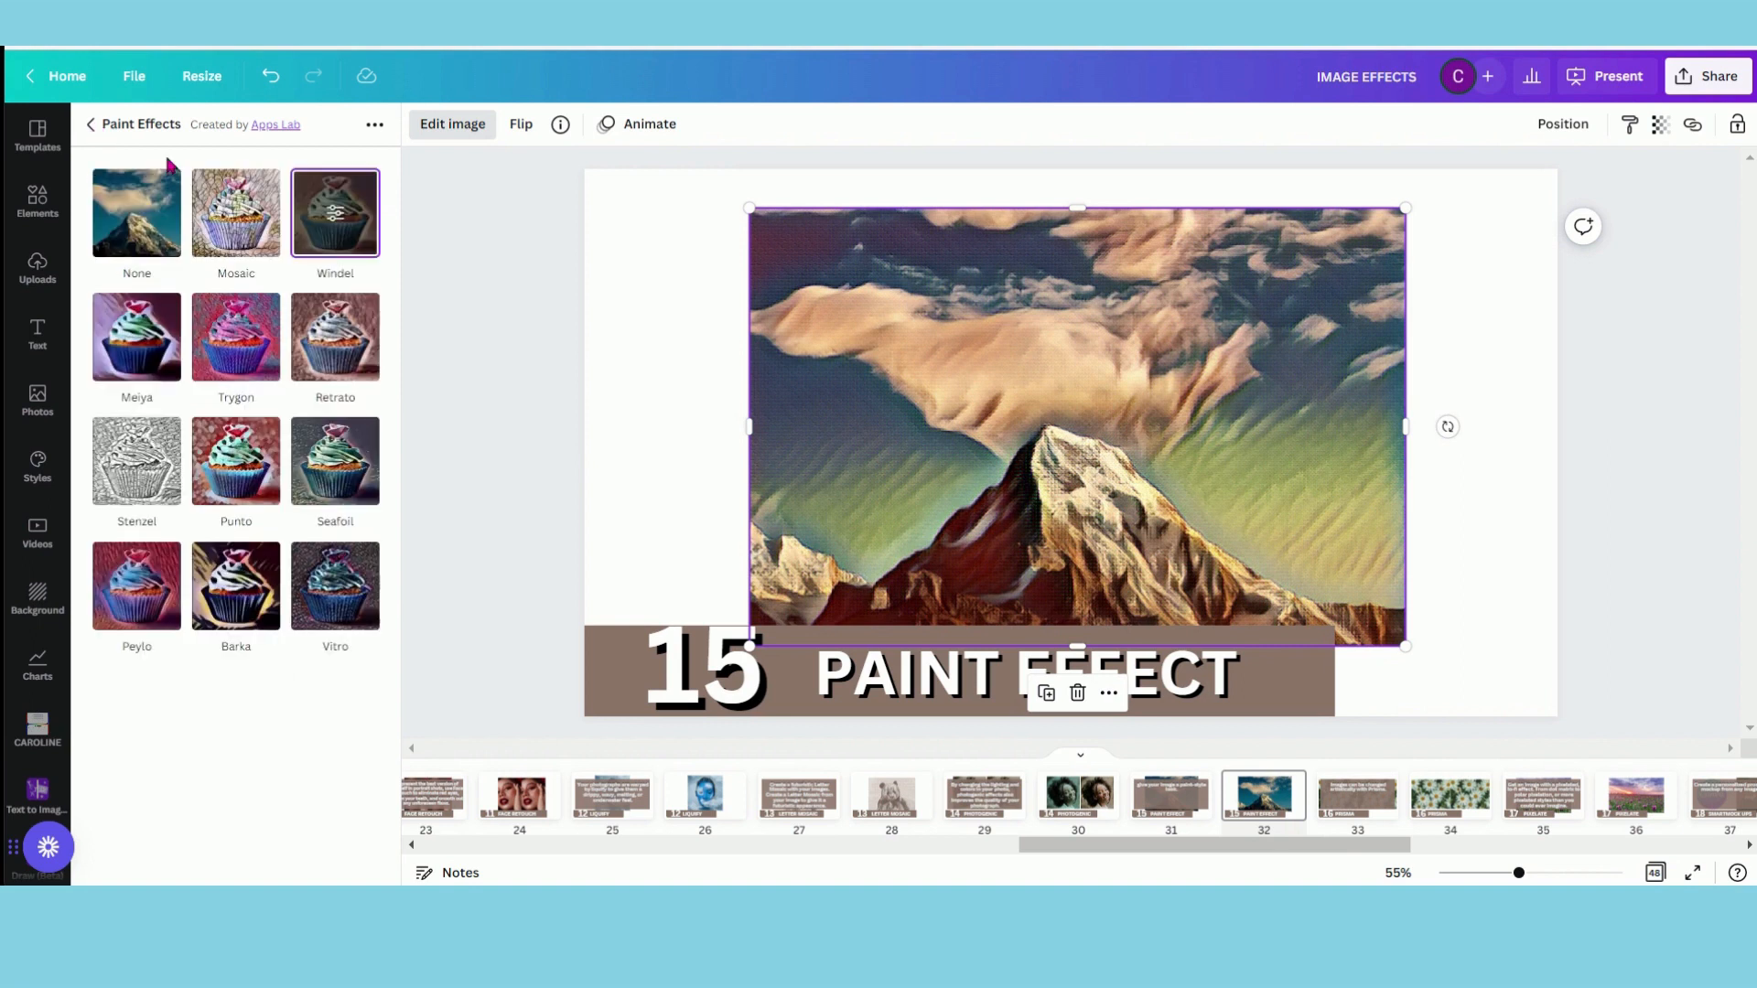
Open the full Prisma effects for the left daisy photo on page 34, searching the image effects for PRIS
left_click(1361, 813)
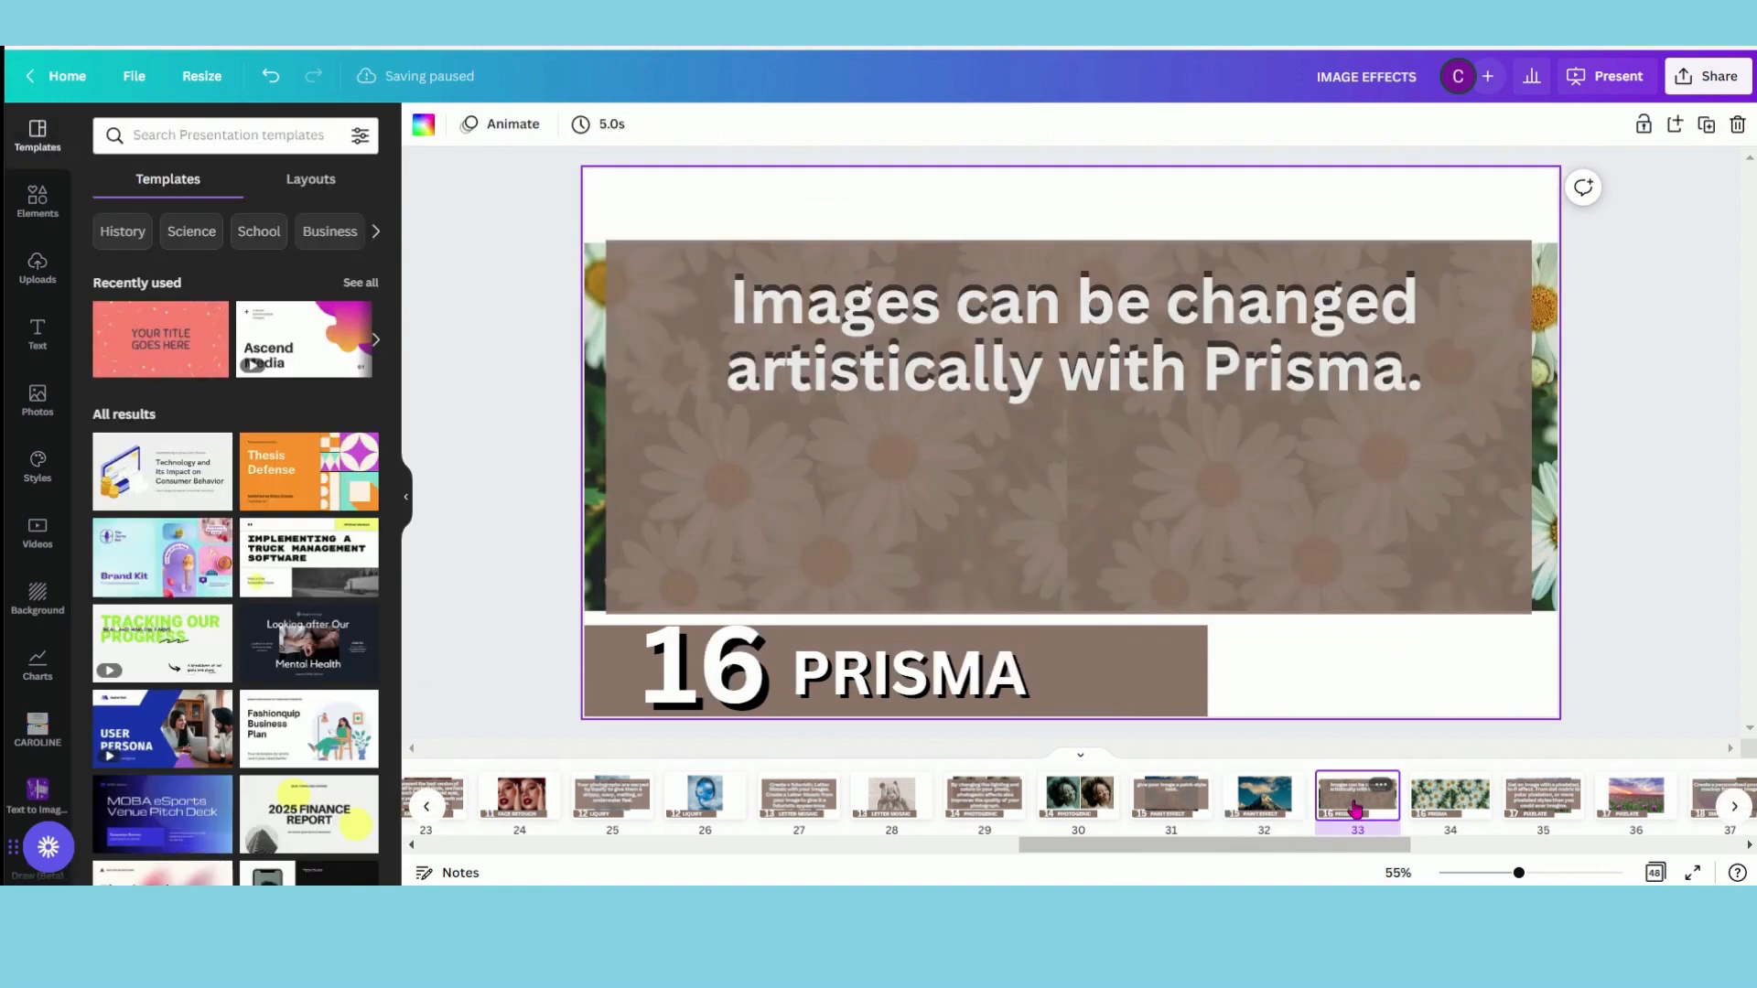
left_click(405, 497)
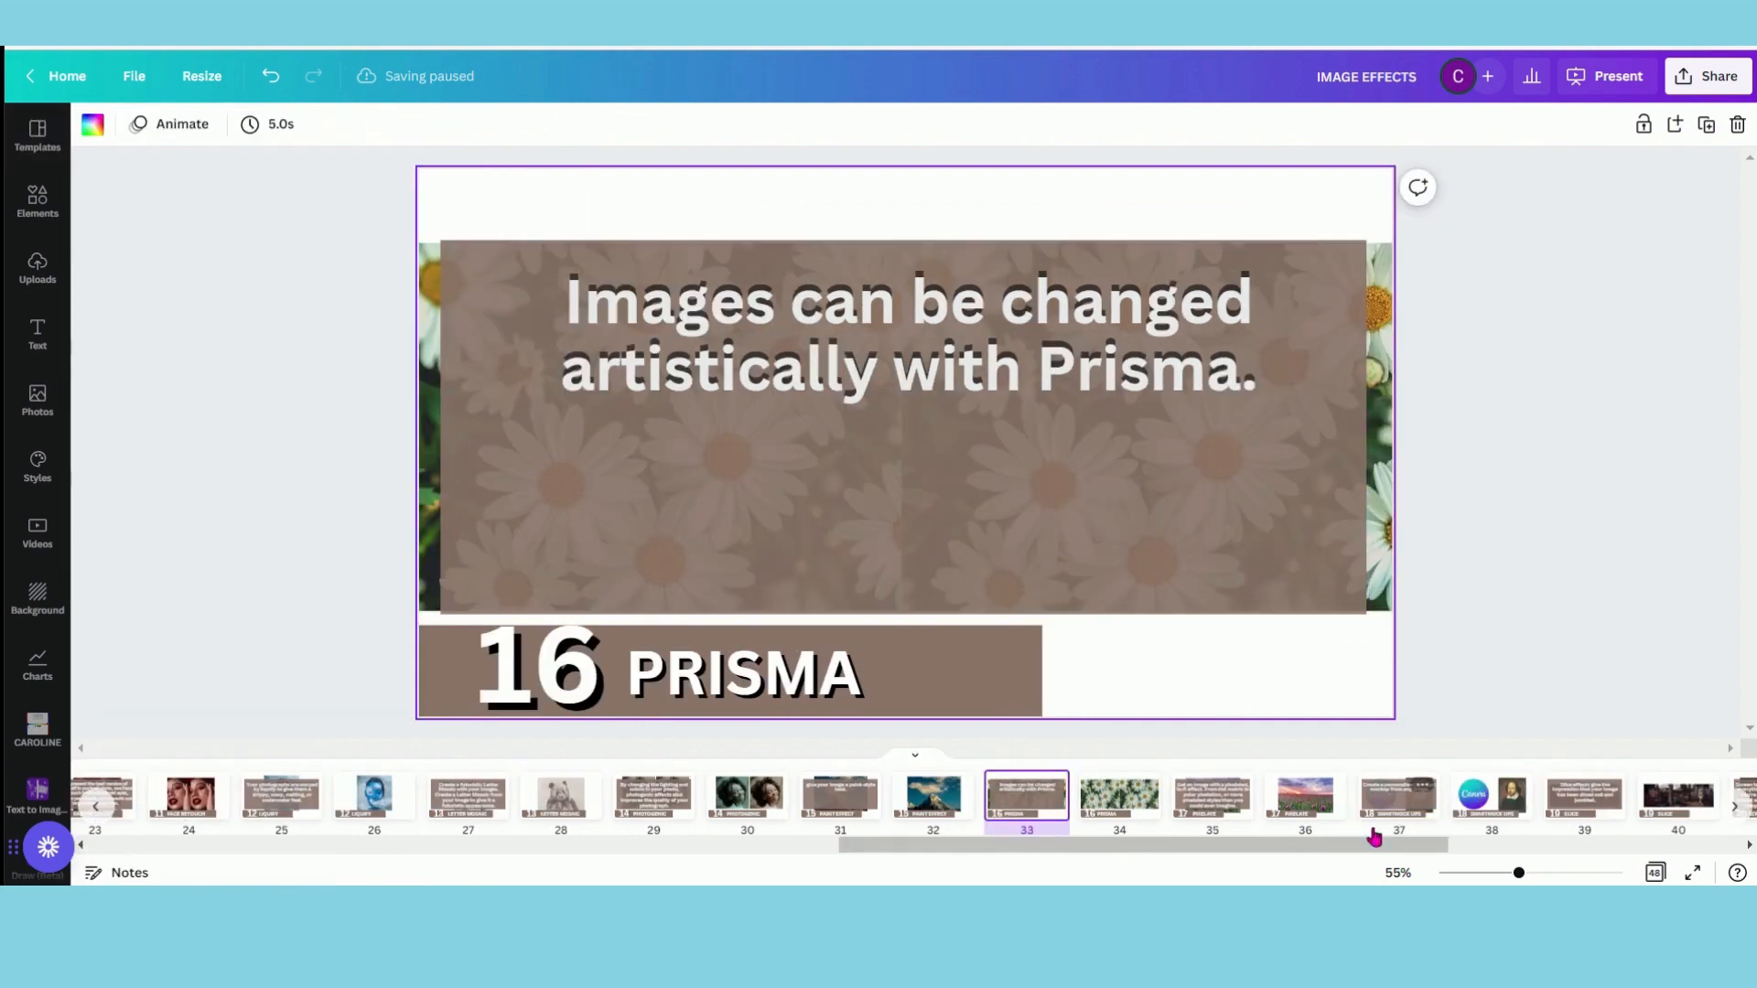
left_click(1105, 809)
left_click(785, 423)
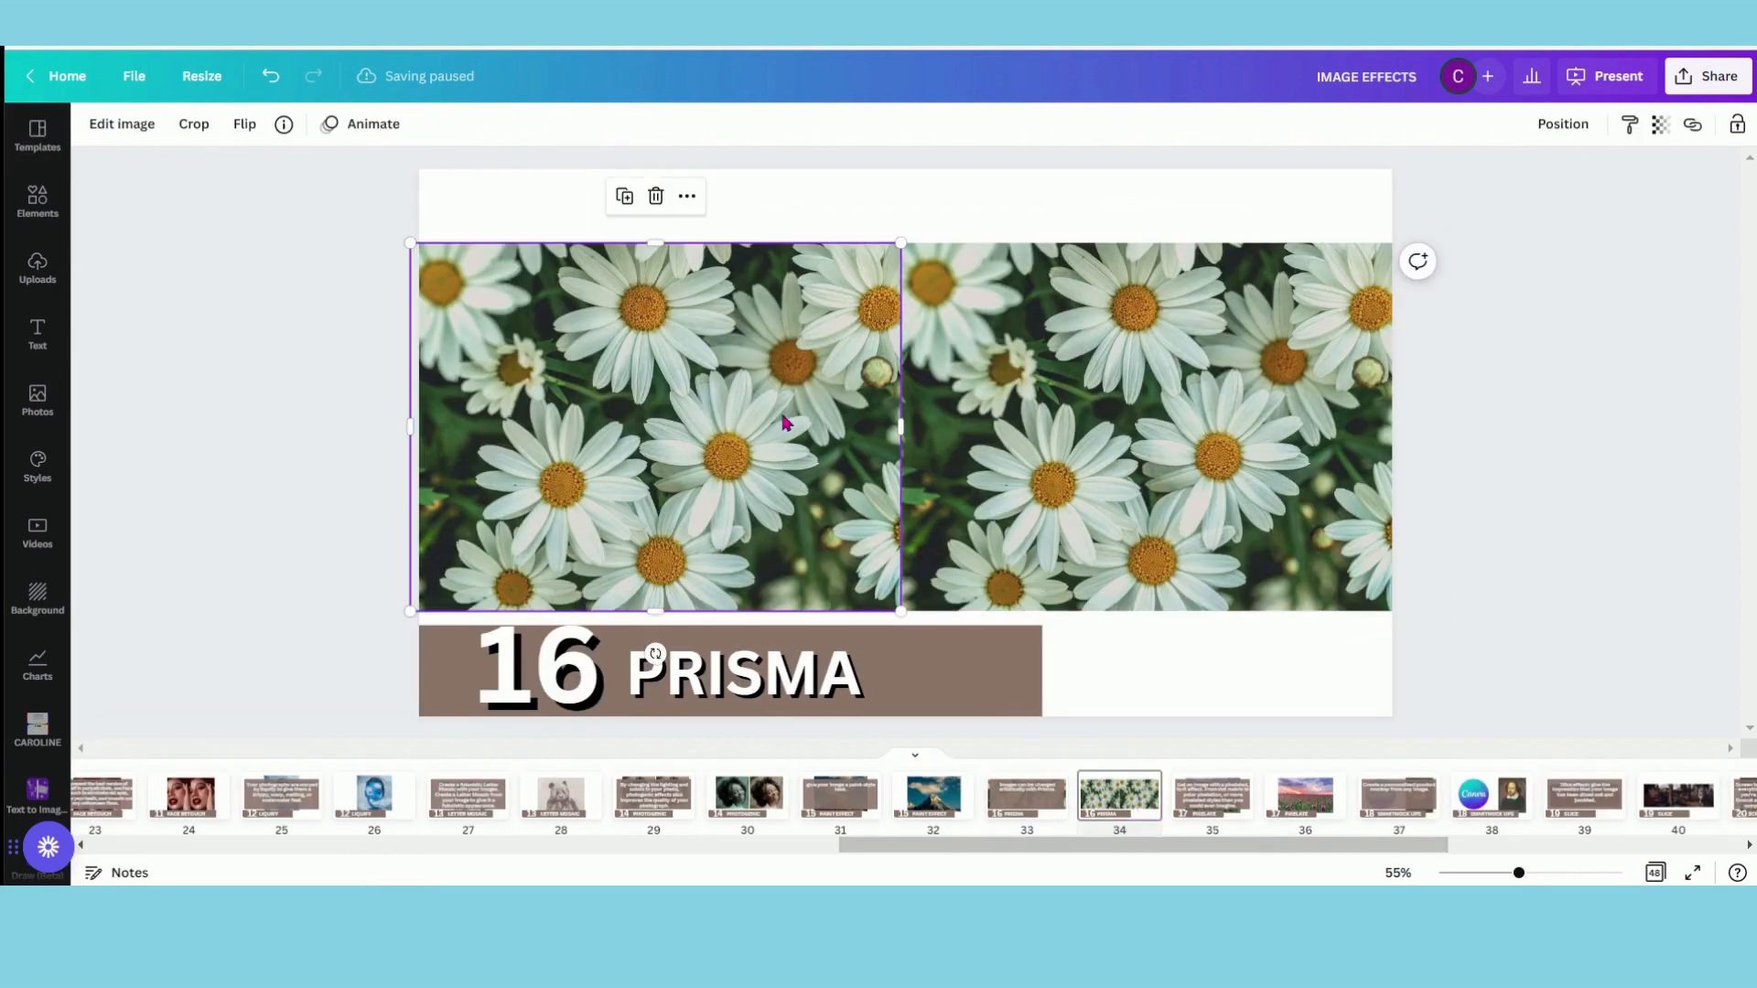
left_click(119, 124)
left_click(191, 163)
type("PRIS")
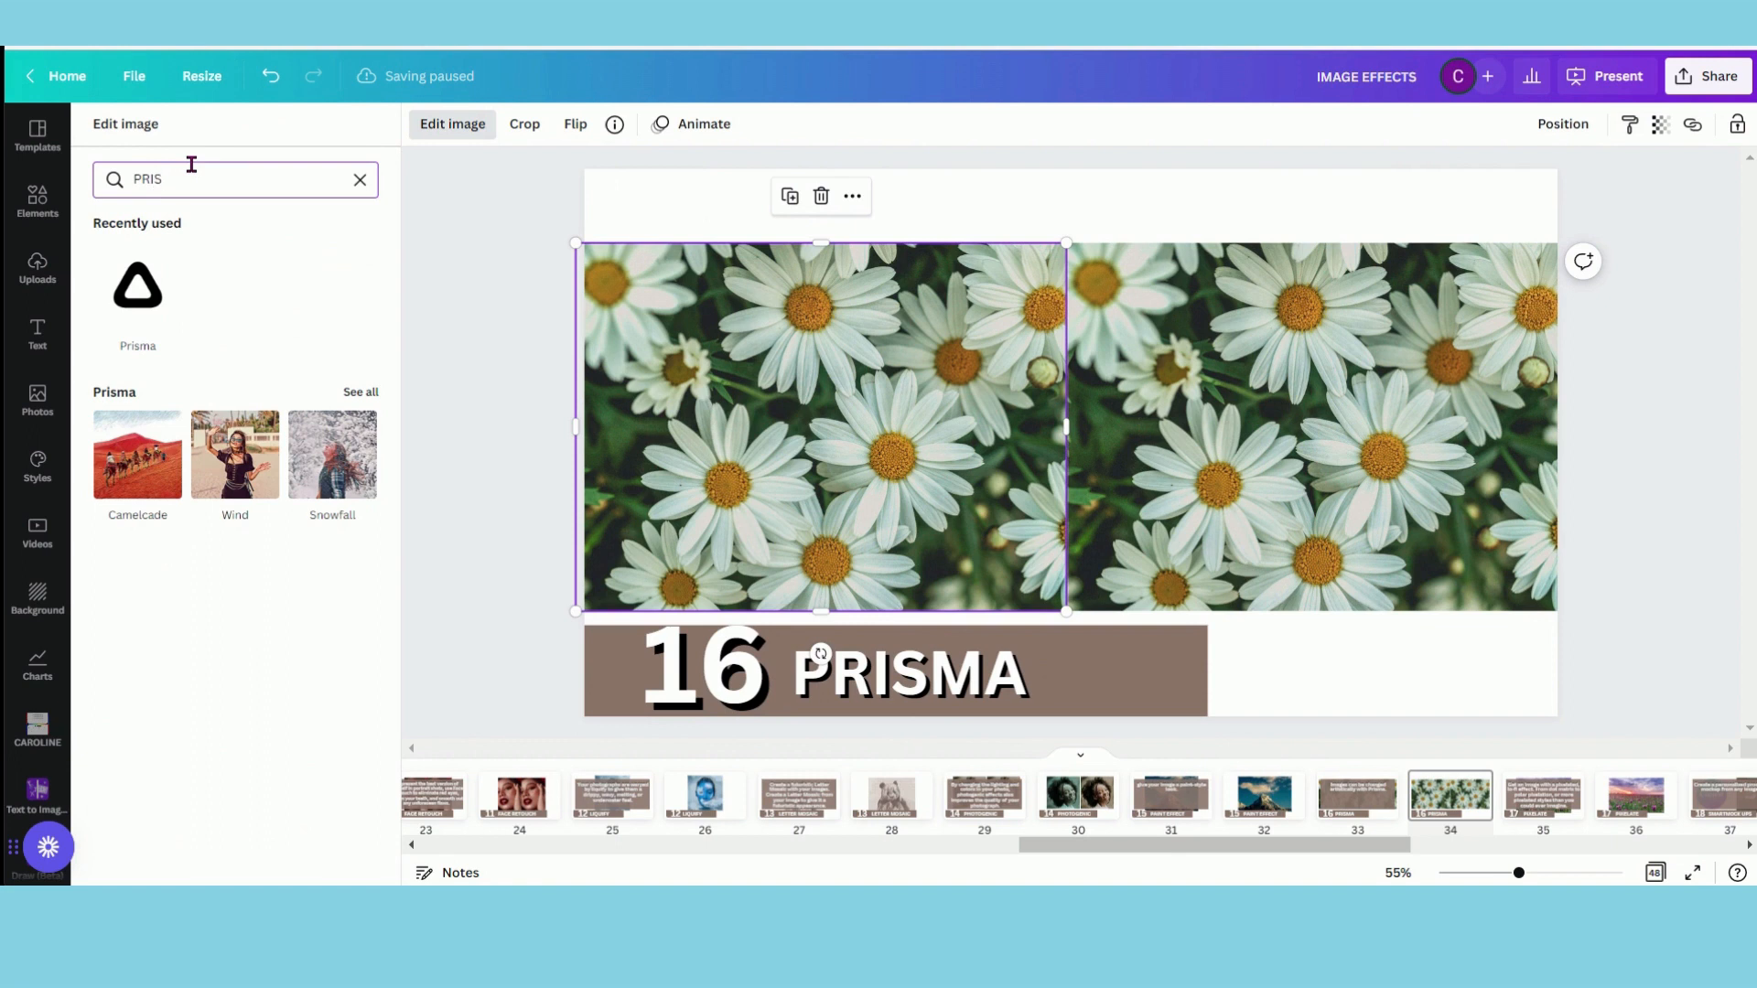
left_click(137, 291)
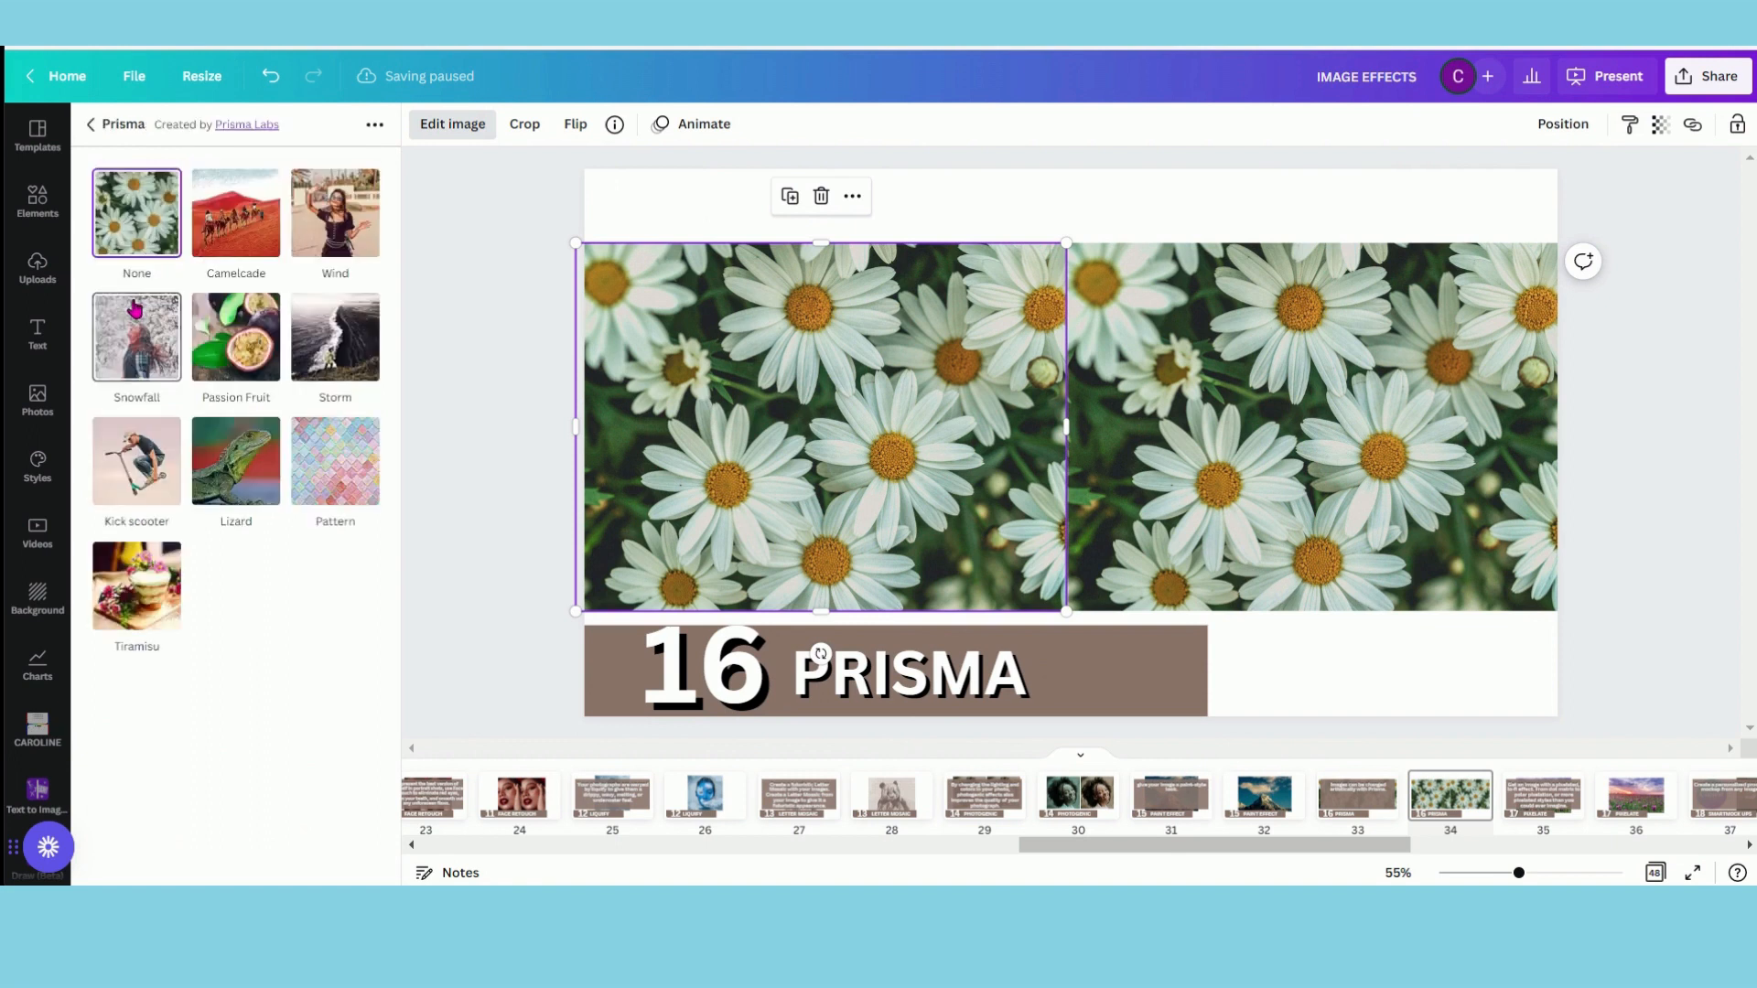
Apply the Snowfall Prisma style to the left daisy photo after trying Camelcade and Wind
left_click(247, 235)
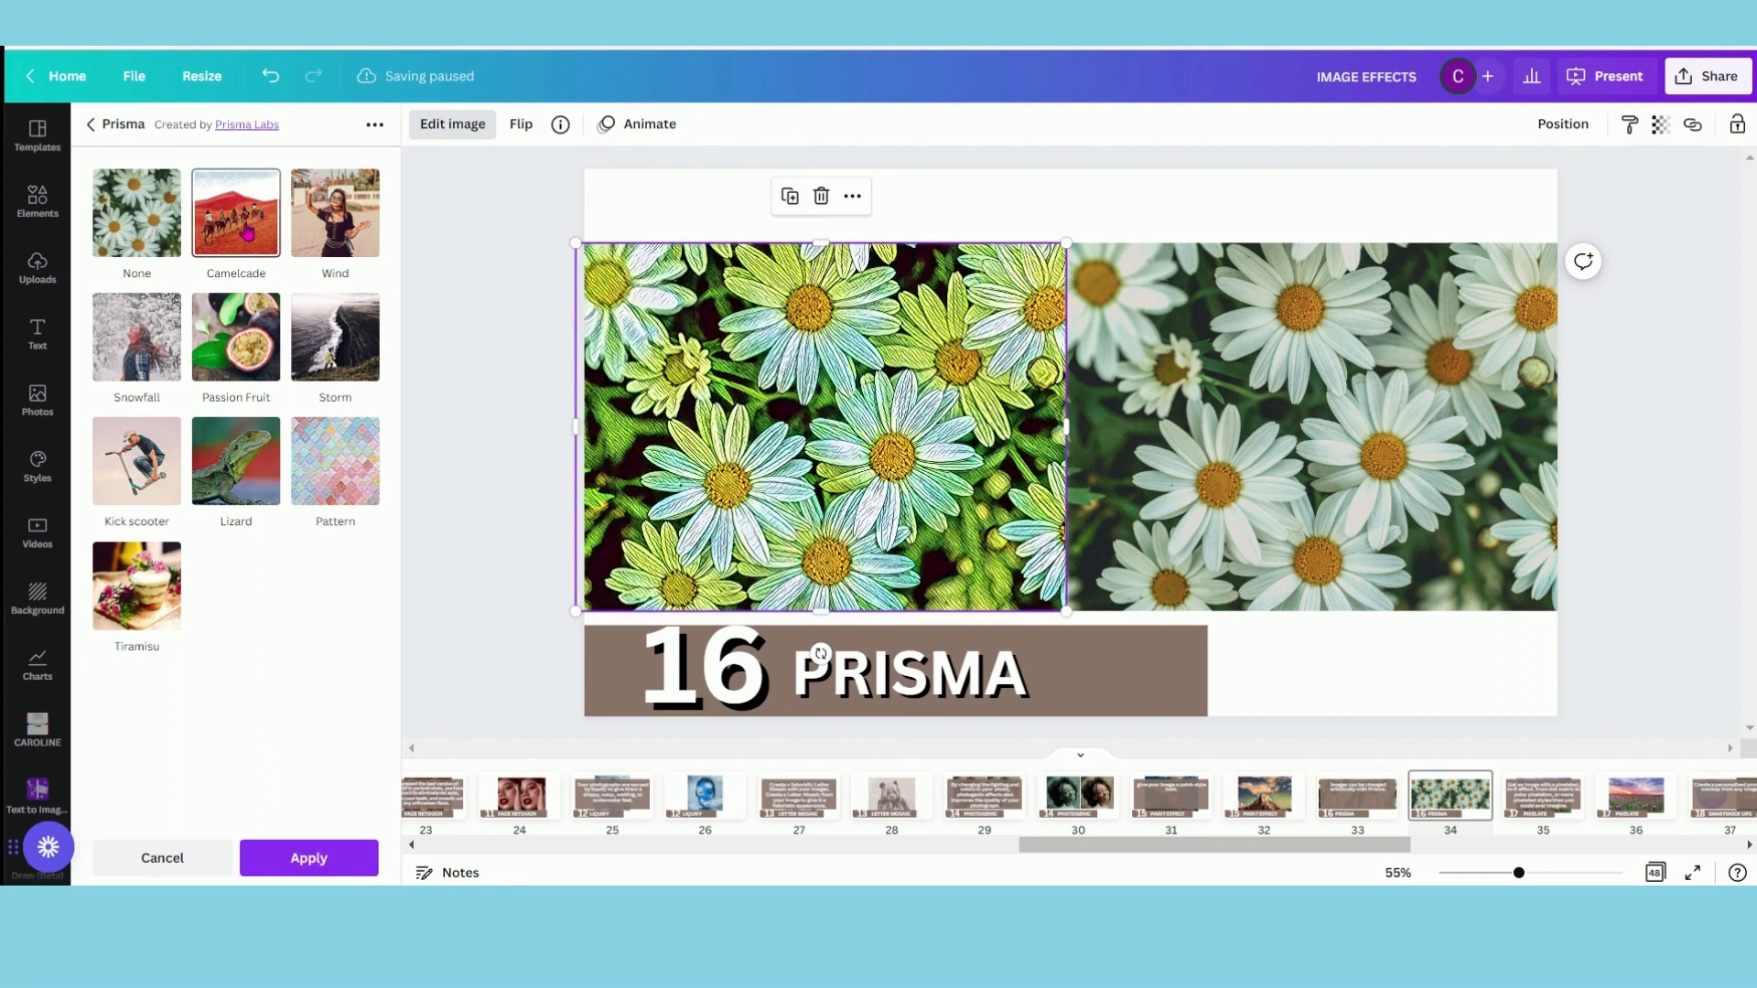
left_click(355, 216)
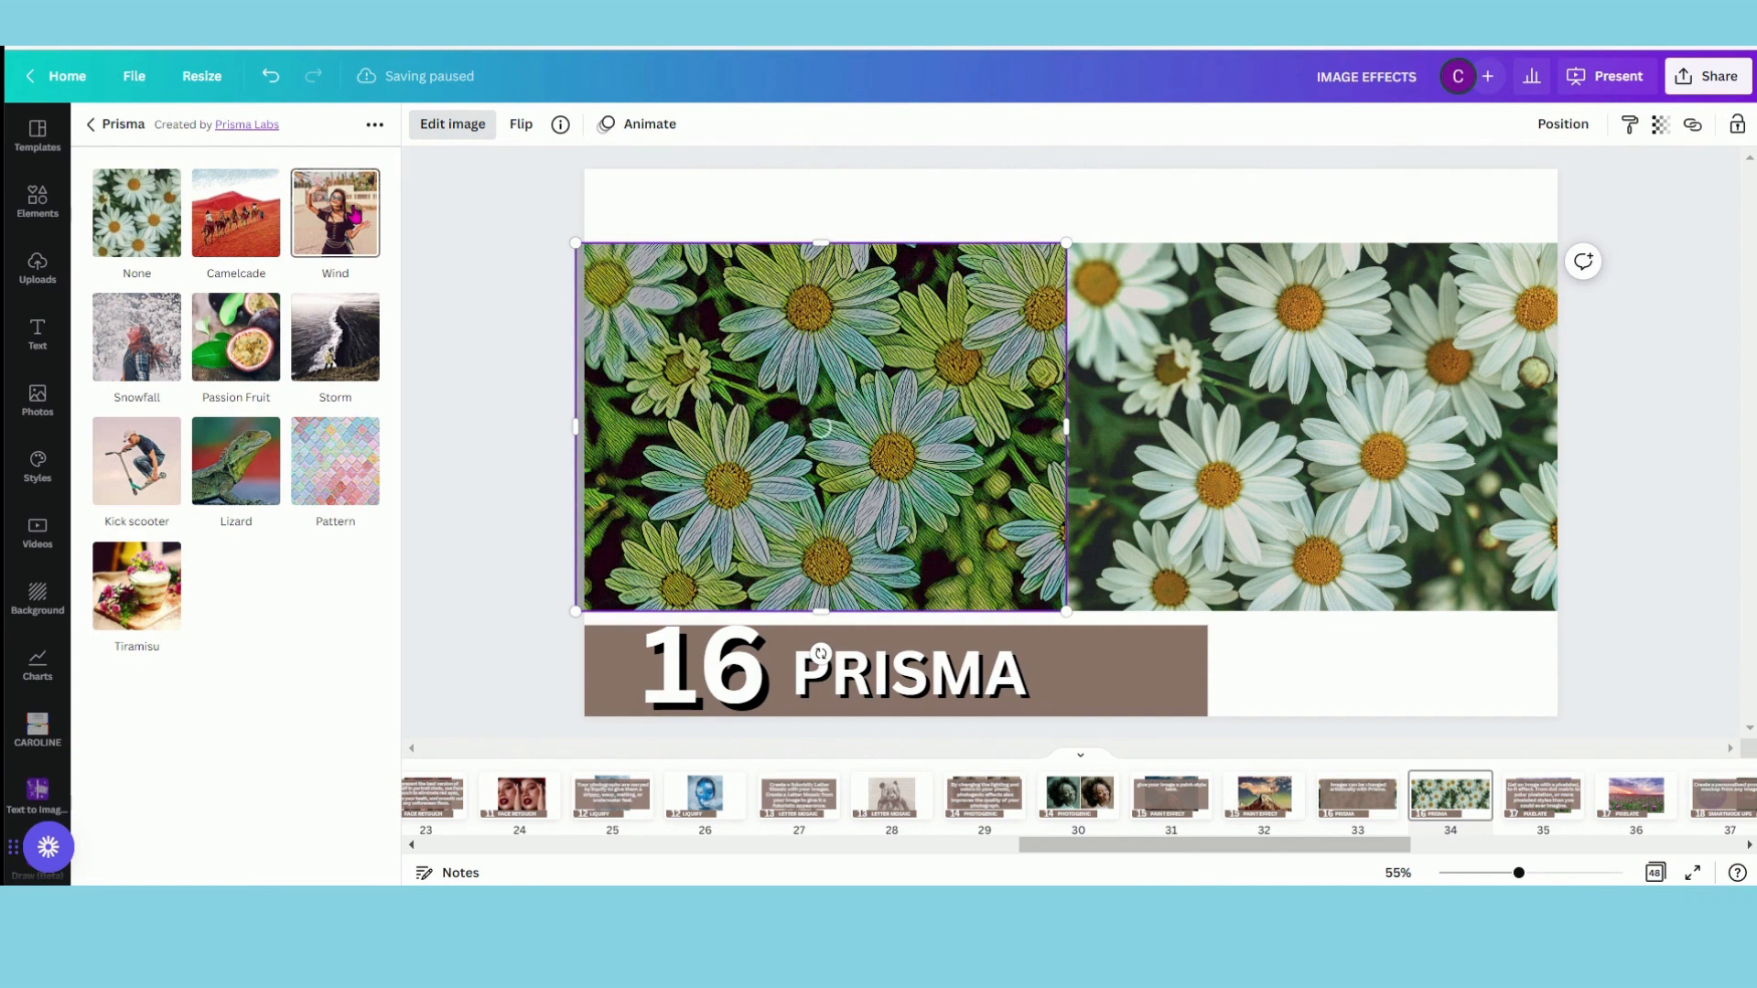
left_click(165, 356)
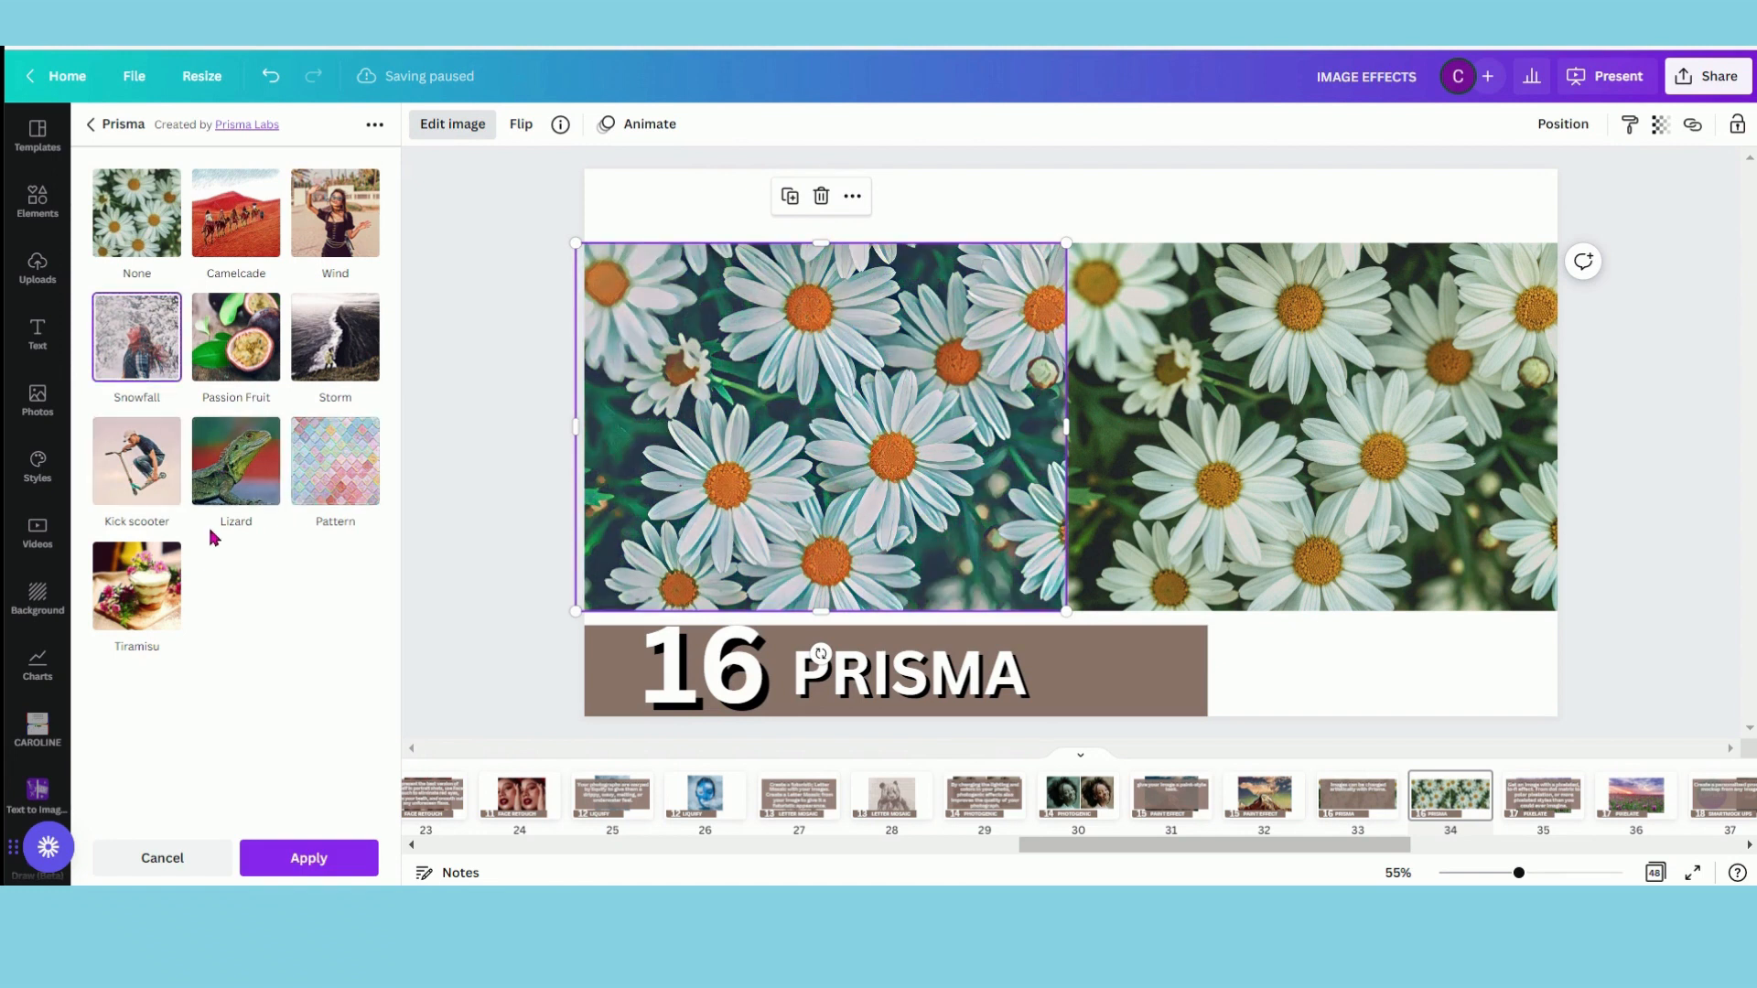
left_click(311, 857)
Open the full Pixelate effects for the poppy field photo on page 36, searching the image effects for PIX
left_click_drag(1356, 847, 1525, 848)
left_click(954, 792)
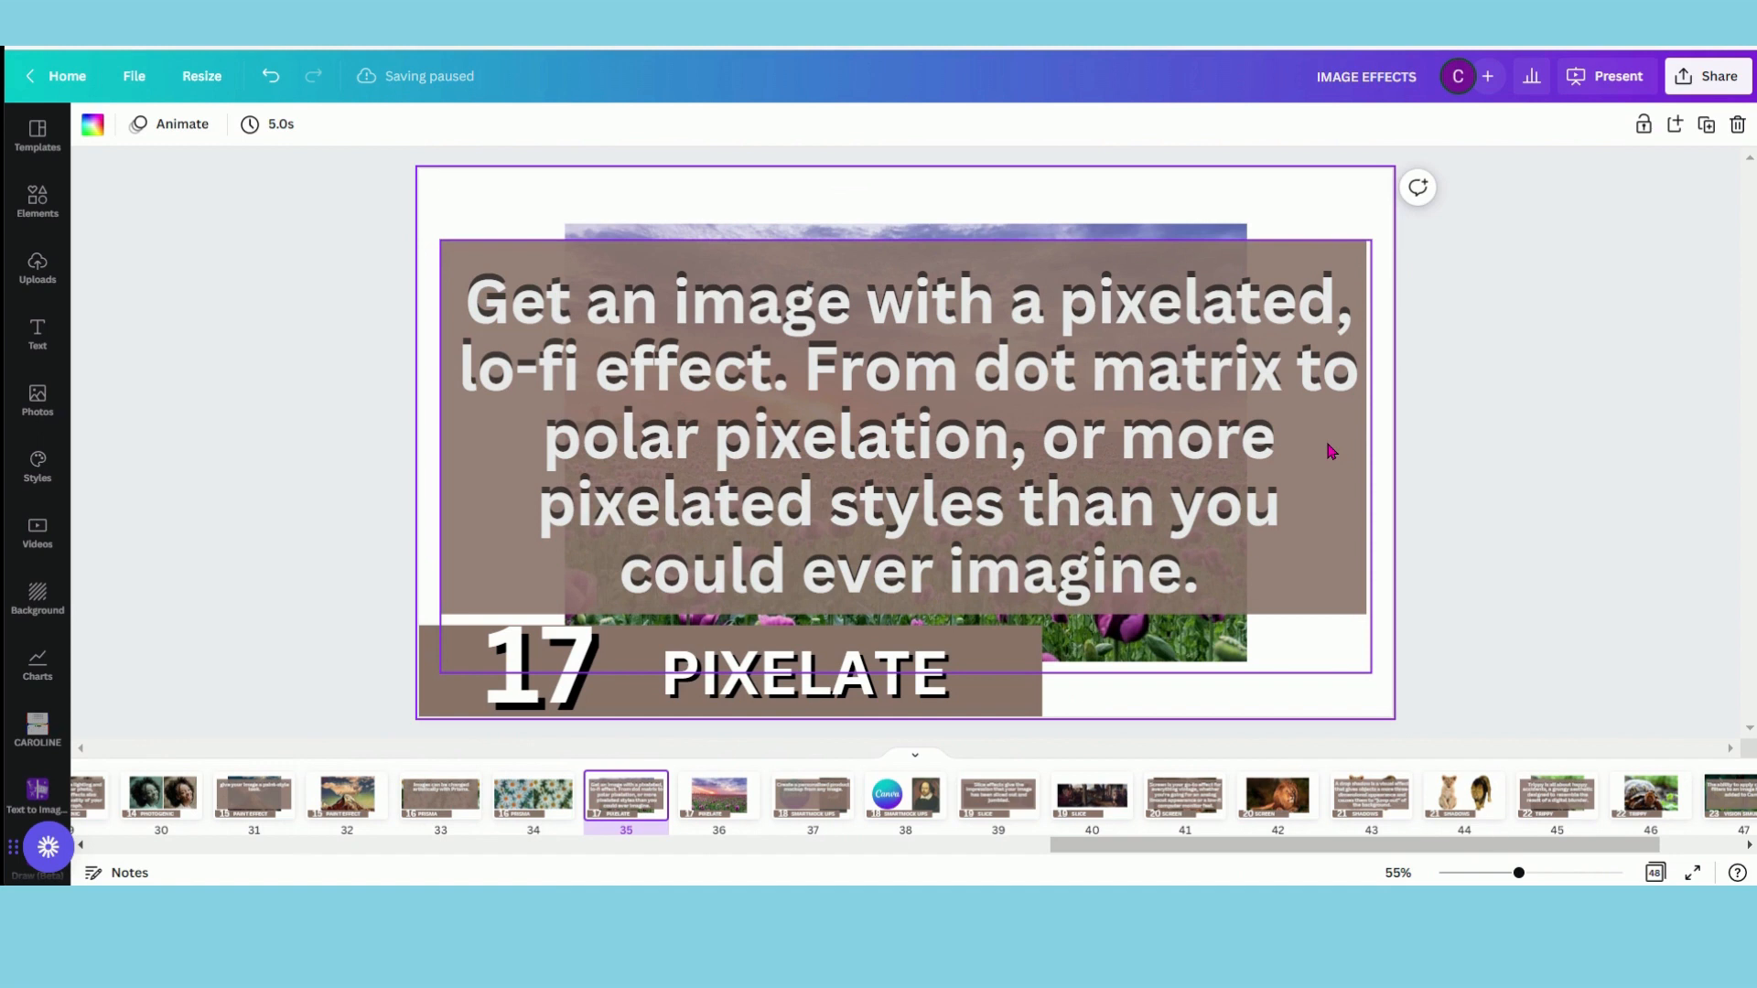
left_click(1524, 577)
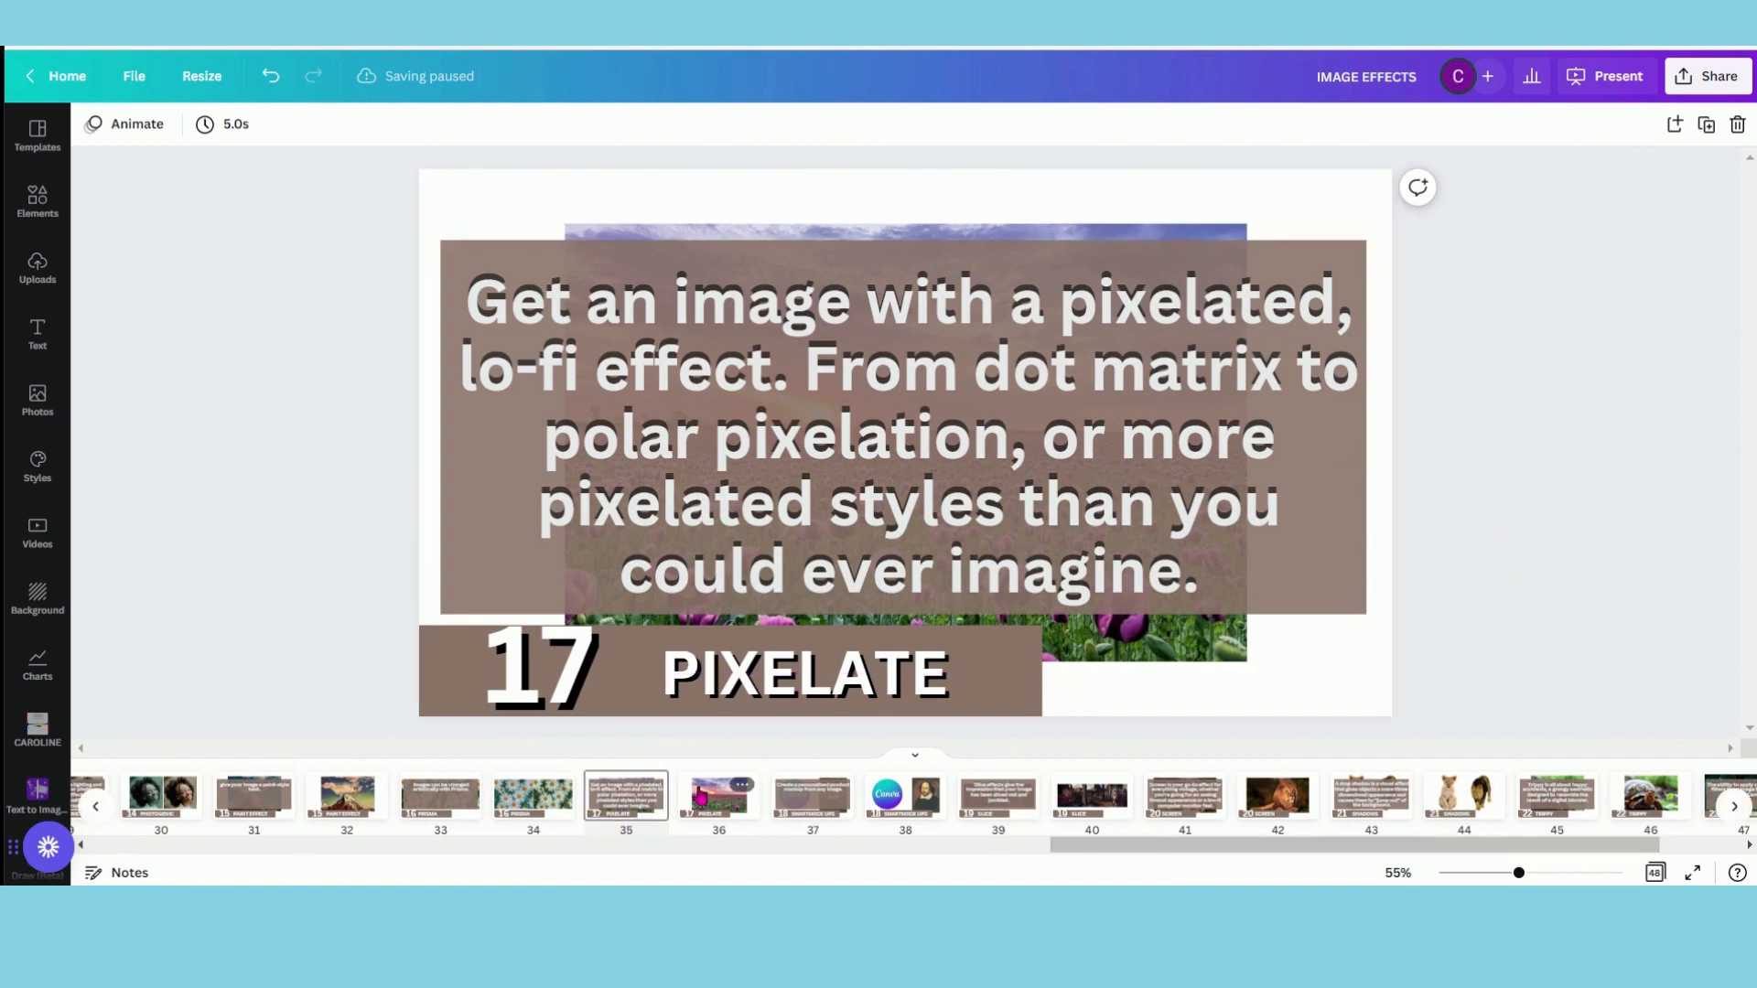
left_click(700, 797)
left_click(734, 406)
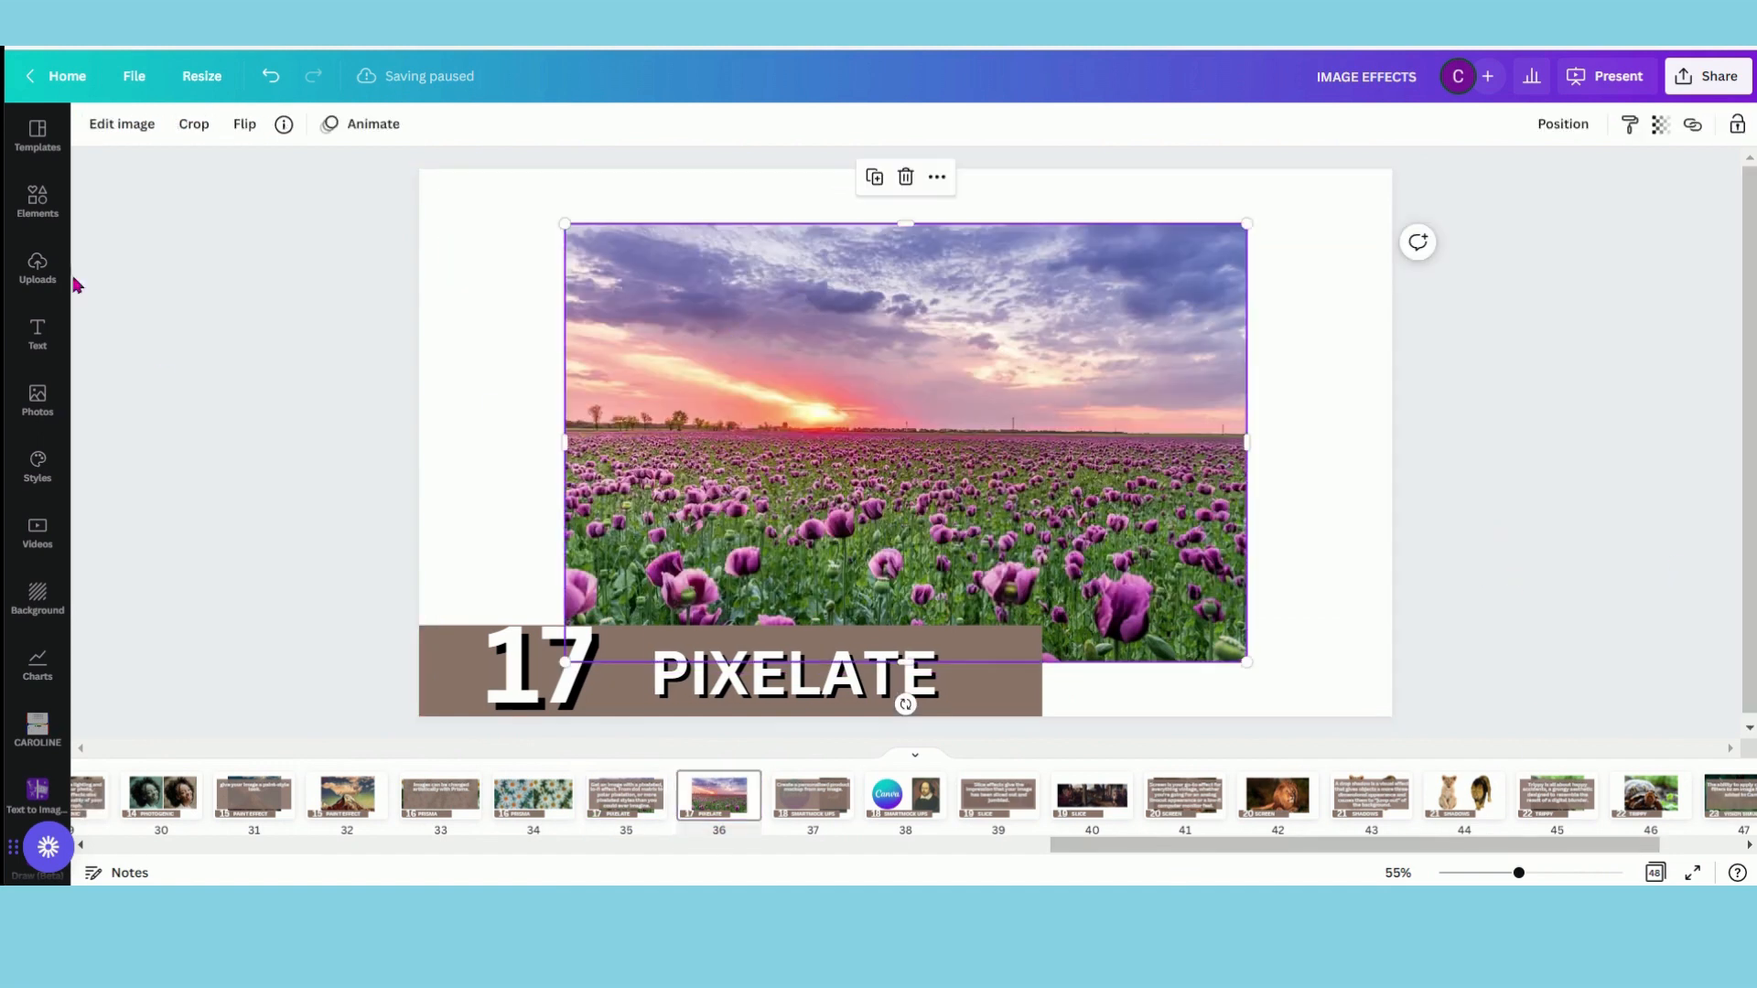
left_click(111, 126)
left_click_drag(184, 177, 57, 175)
type("PIX")
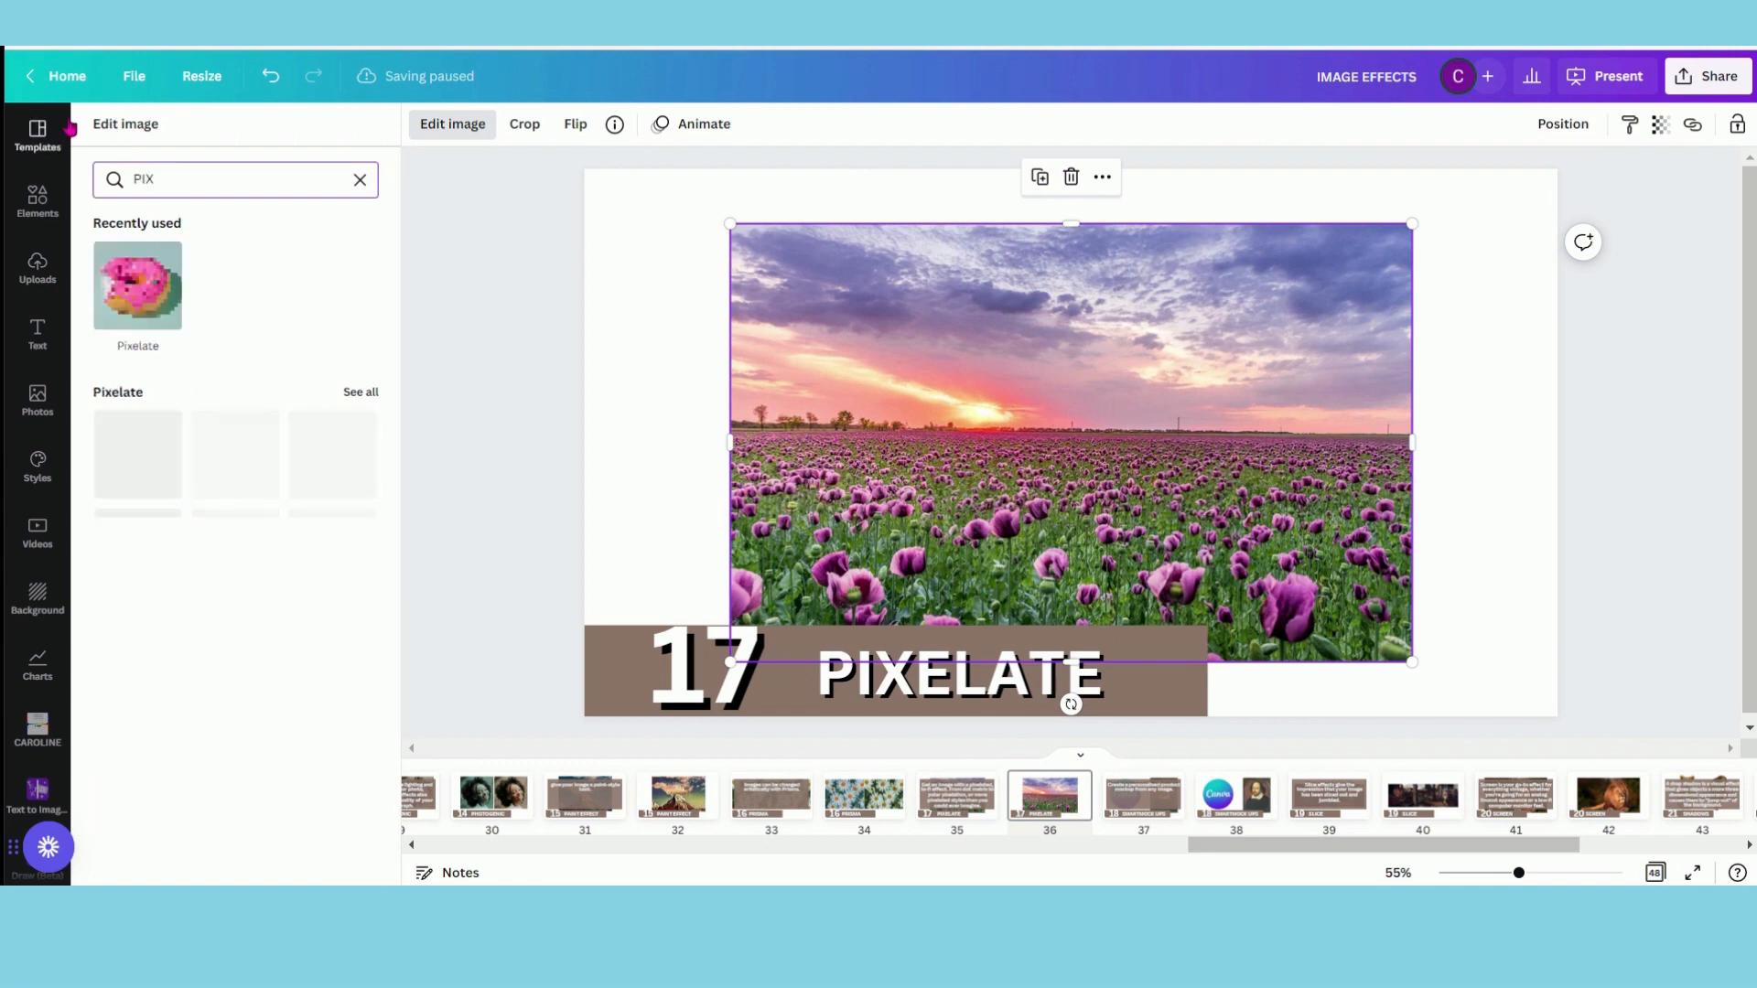
left_click(131, 344)
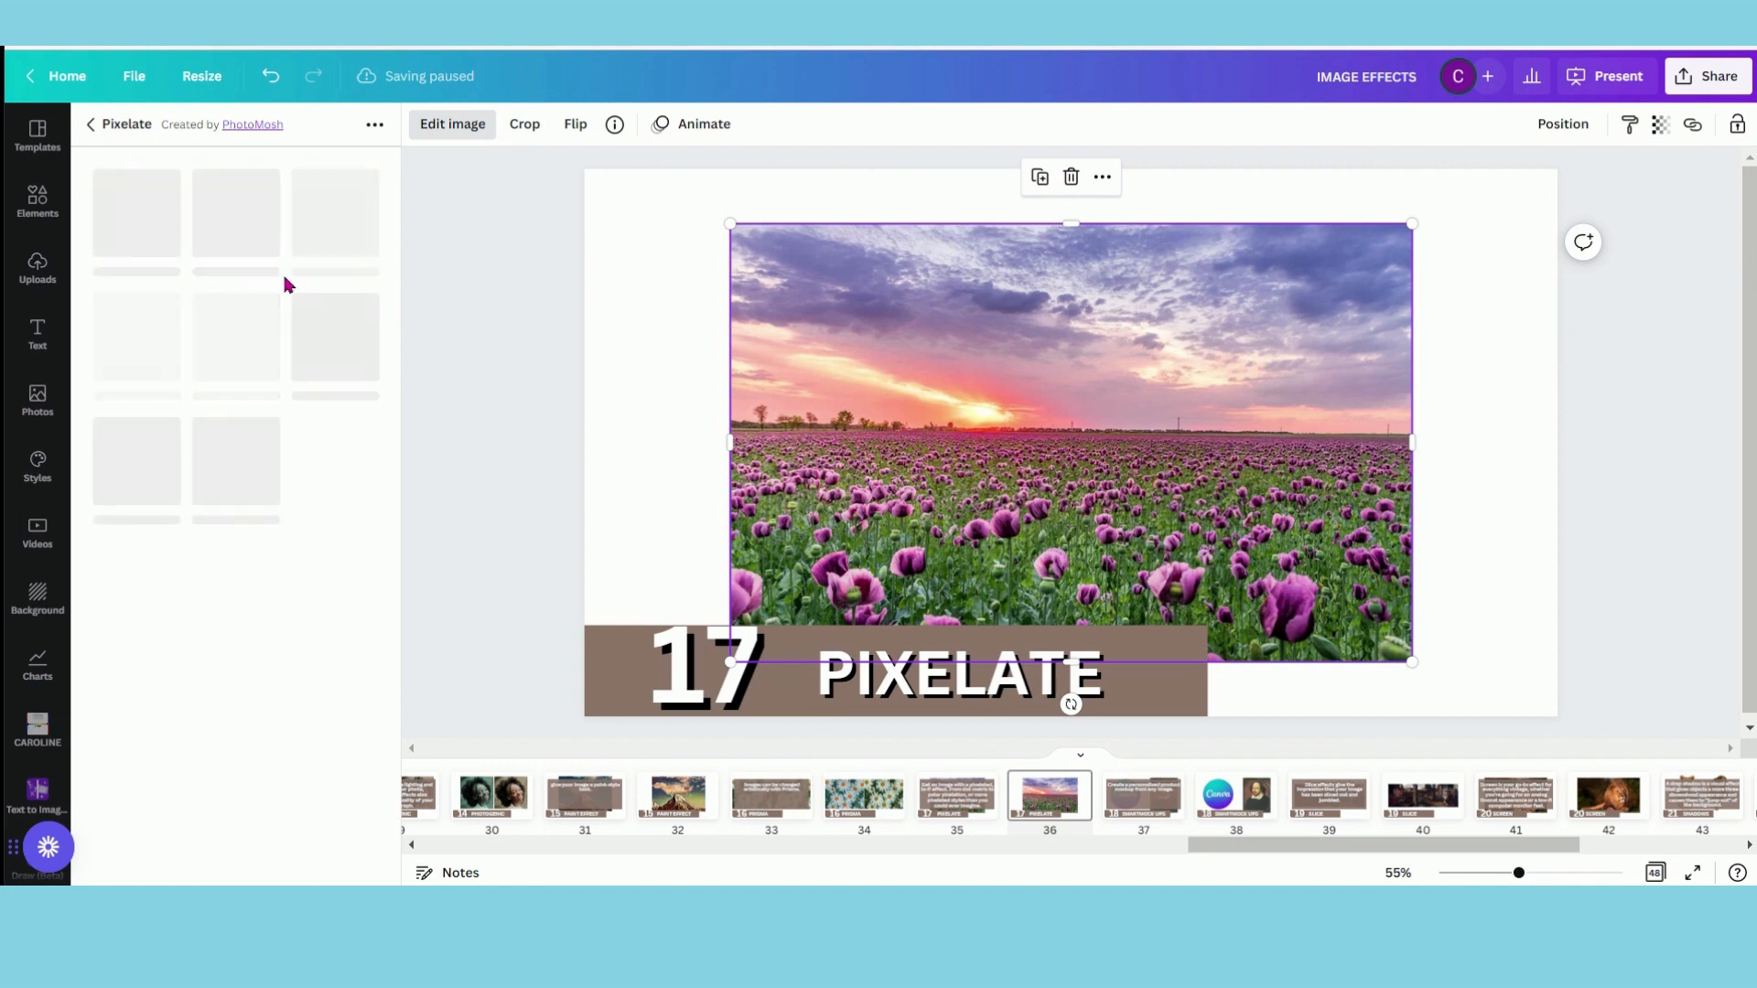
Try the Pixel, Micro, Polar, Pellet, Grain and Dots pixelate styles on the poppy field photo
left_click(249, 227)
left_click(353, 232)
left_click(361, 355)
left_click(250, 353)
left_click(128, 351)
left_click(217, 476)
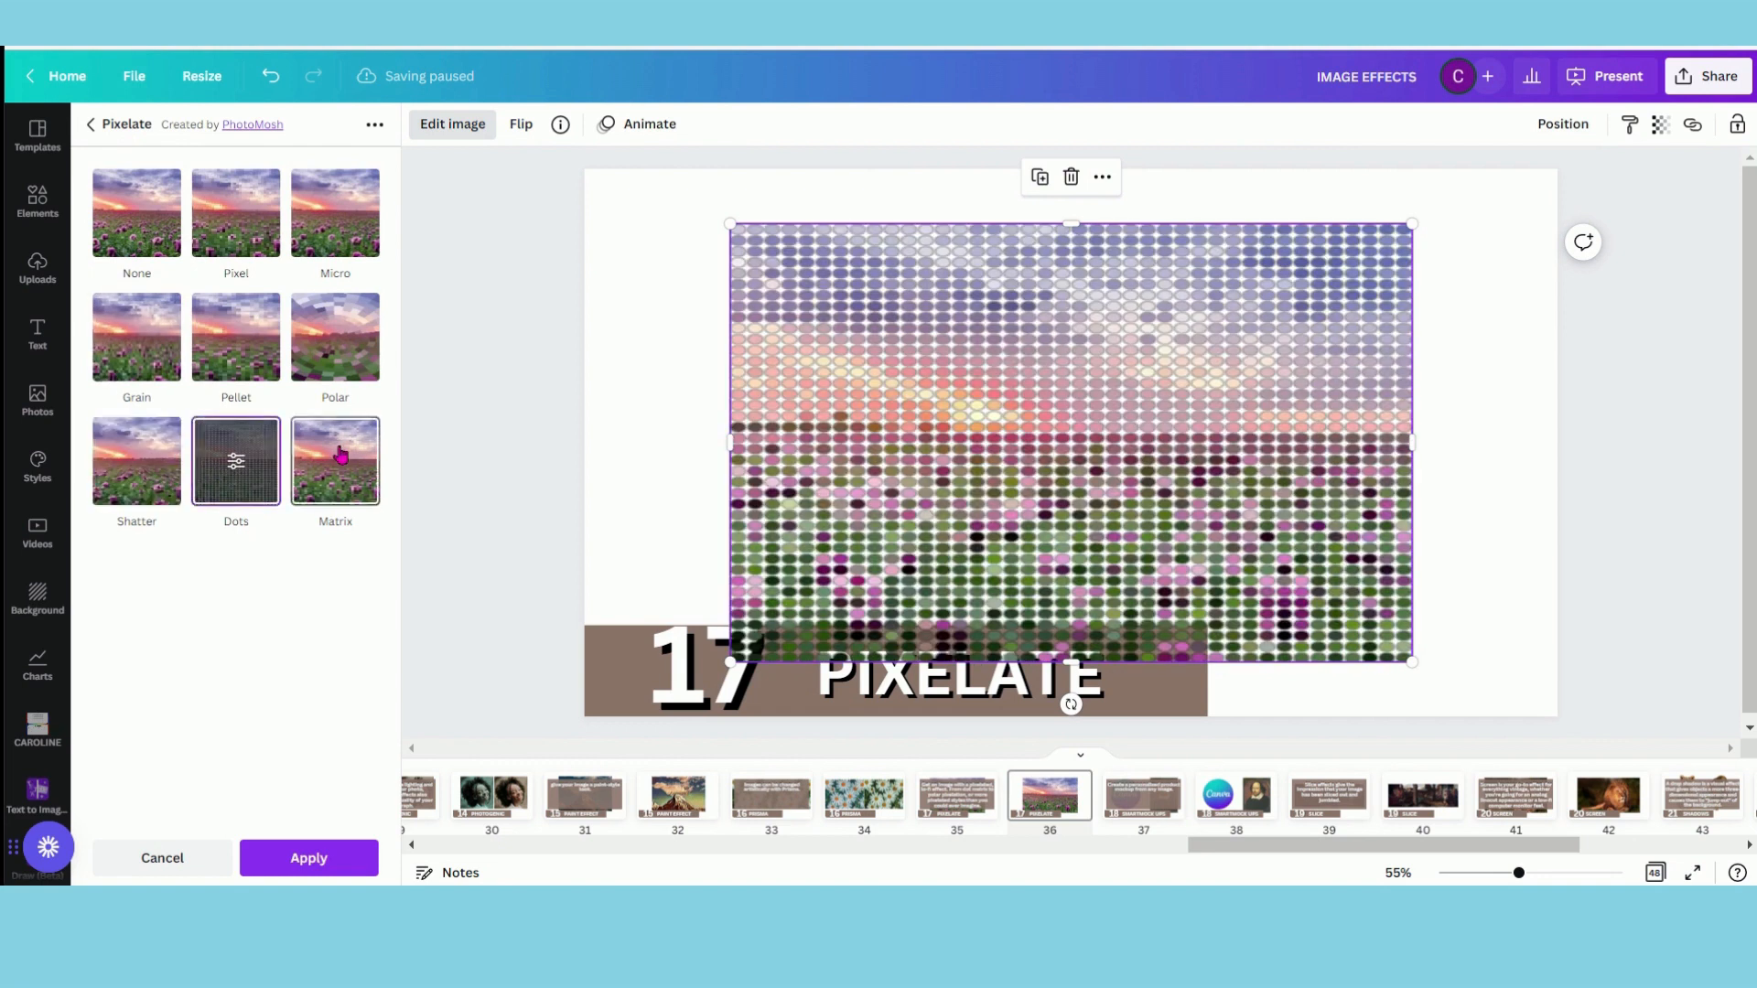
Try the Matrix style on the poppy photo with count 116, size 0.442 and blur 0.951, and leave the image effects
left_click(341, 455)
left_click(337, 464)
left_click_drag(187, 247, 376, 287)
left_click_drag(206, 302, 325, 314)
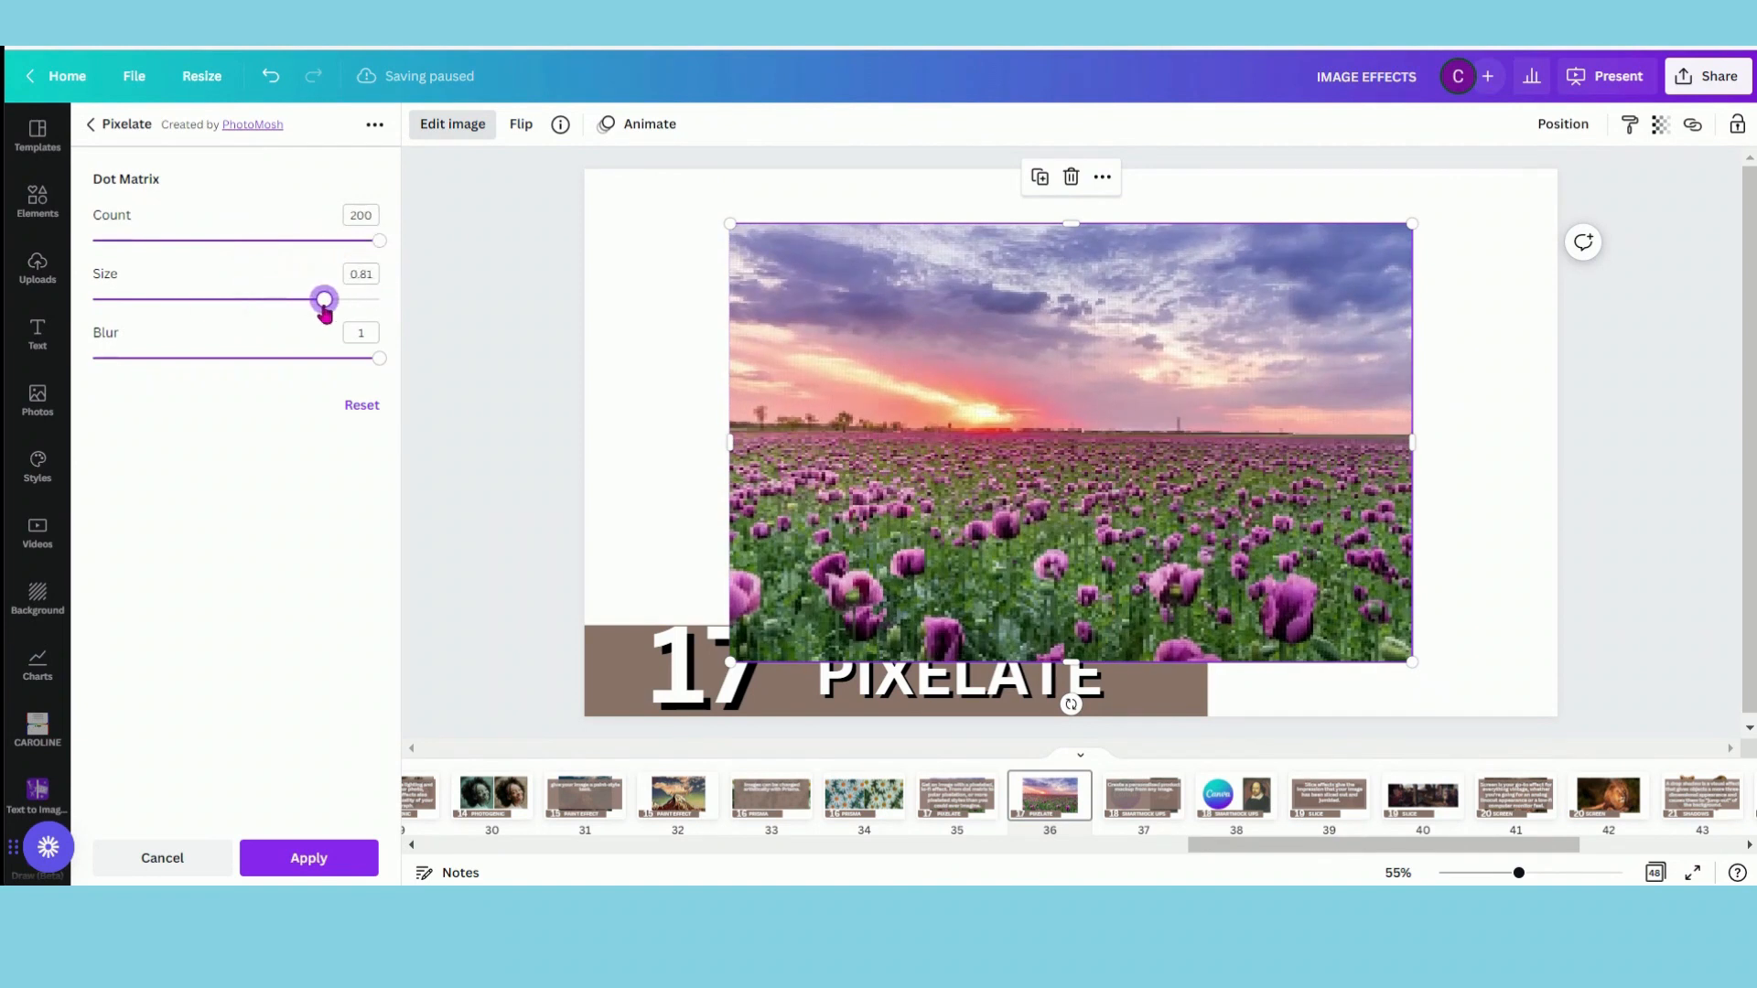
left_click_drag(378, 244, 208, 242)
left_click_drag(325, 300, 247, 304)
left_click_drag(207, 246, 259, 253)
left_click_drag(379, 358, 336, 364)
left_click_drag(77, 364, 358, 376)
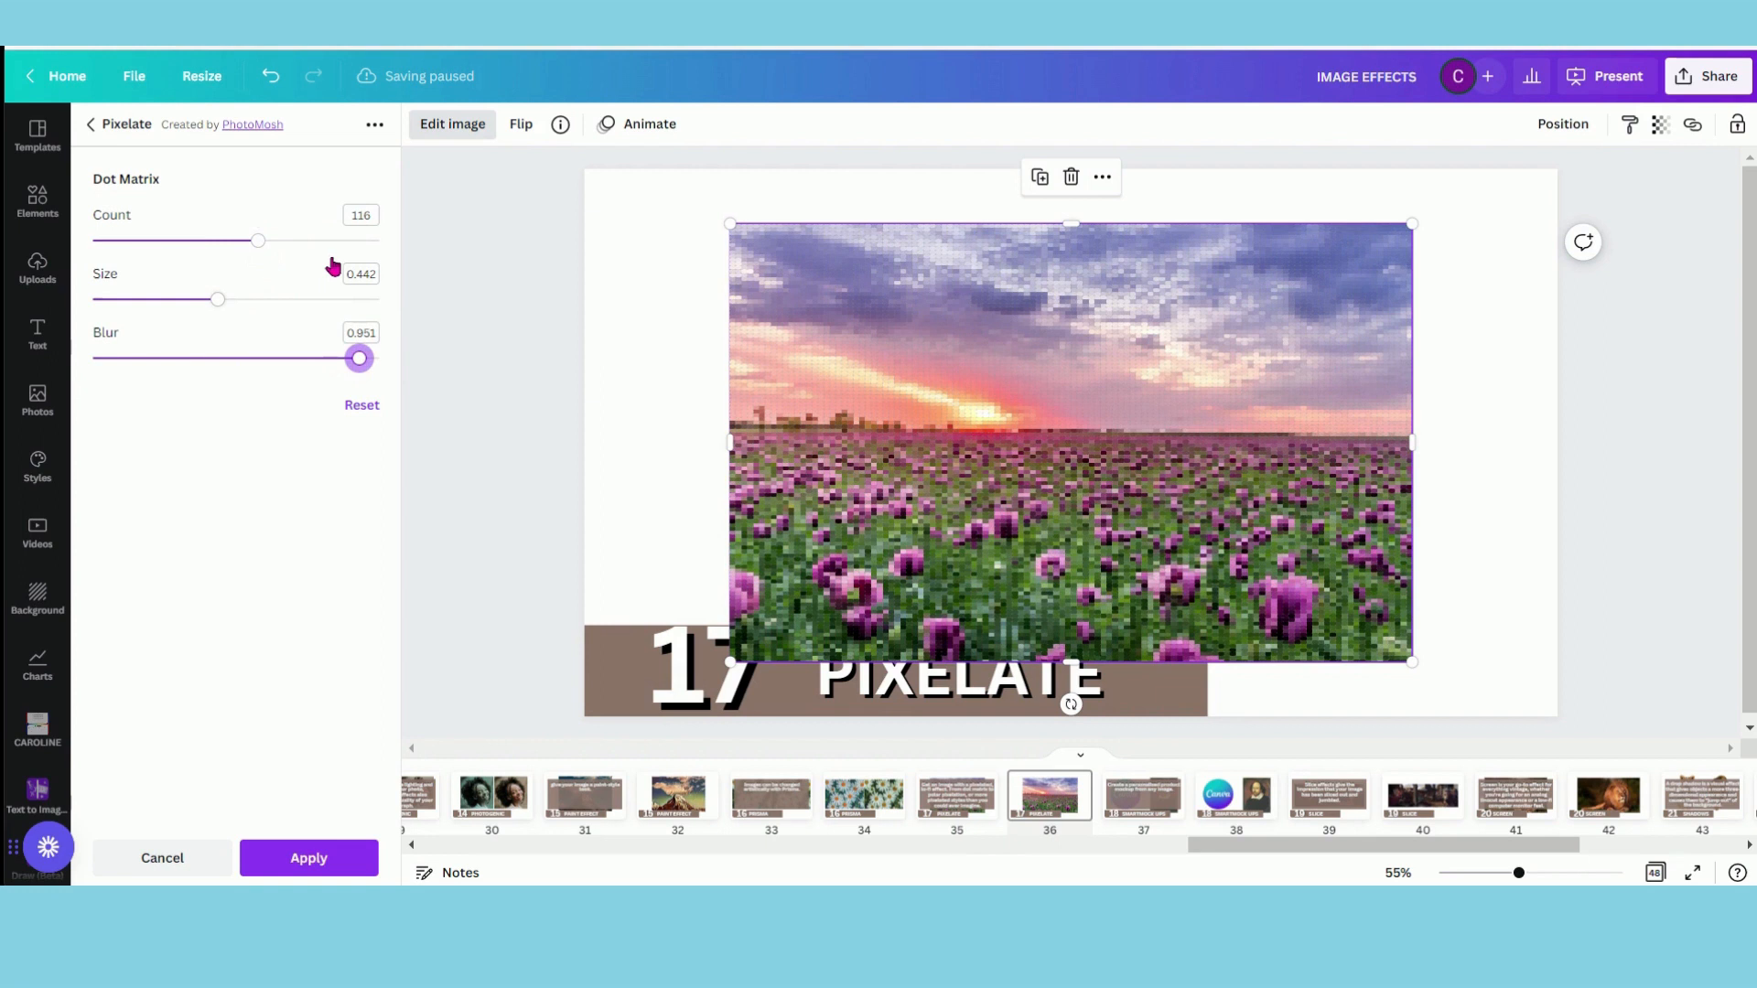
left_click(465, 130)
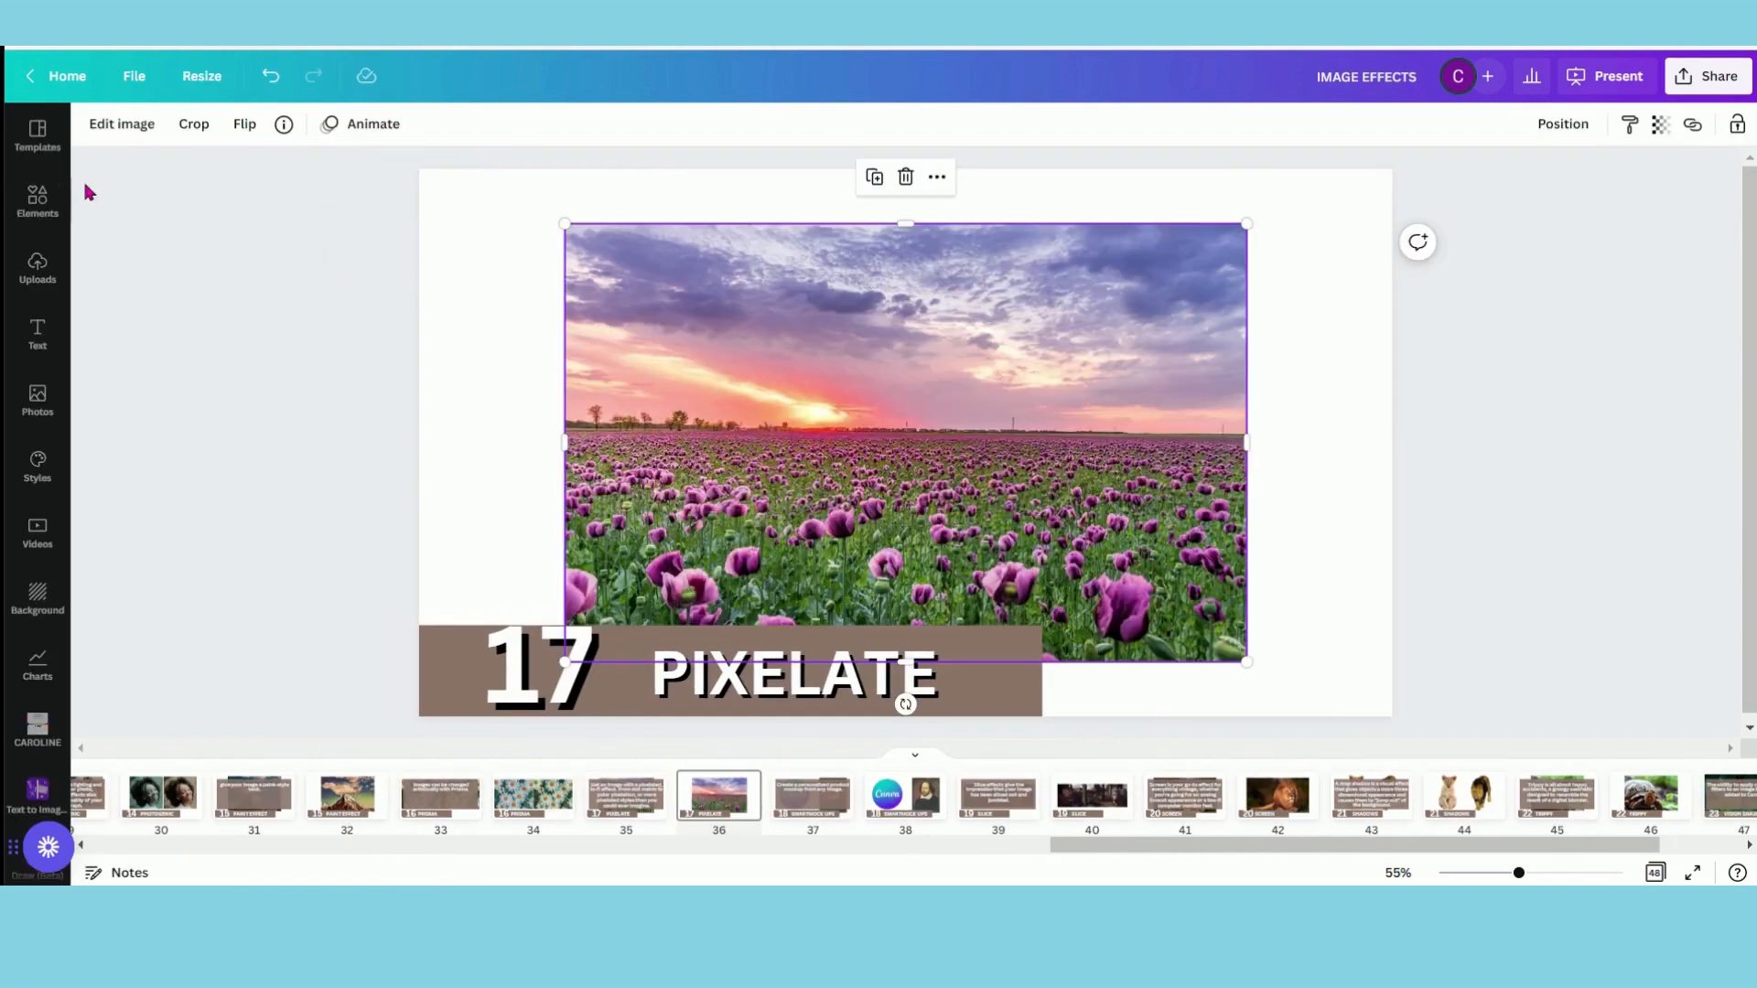
Apply the Pixelate Matrix style to the poppy field photo with a count of 116 and a size of 0.727
left_click(122, 124)
left_click(160, 298)
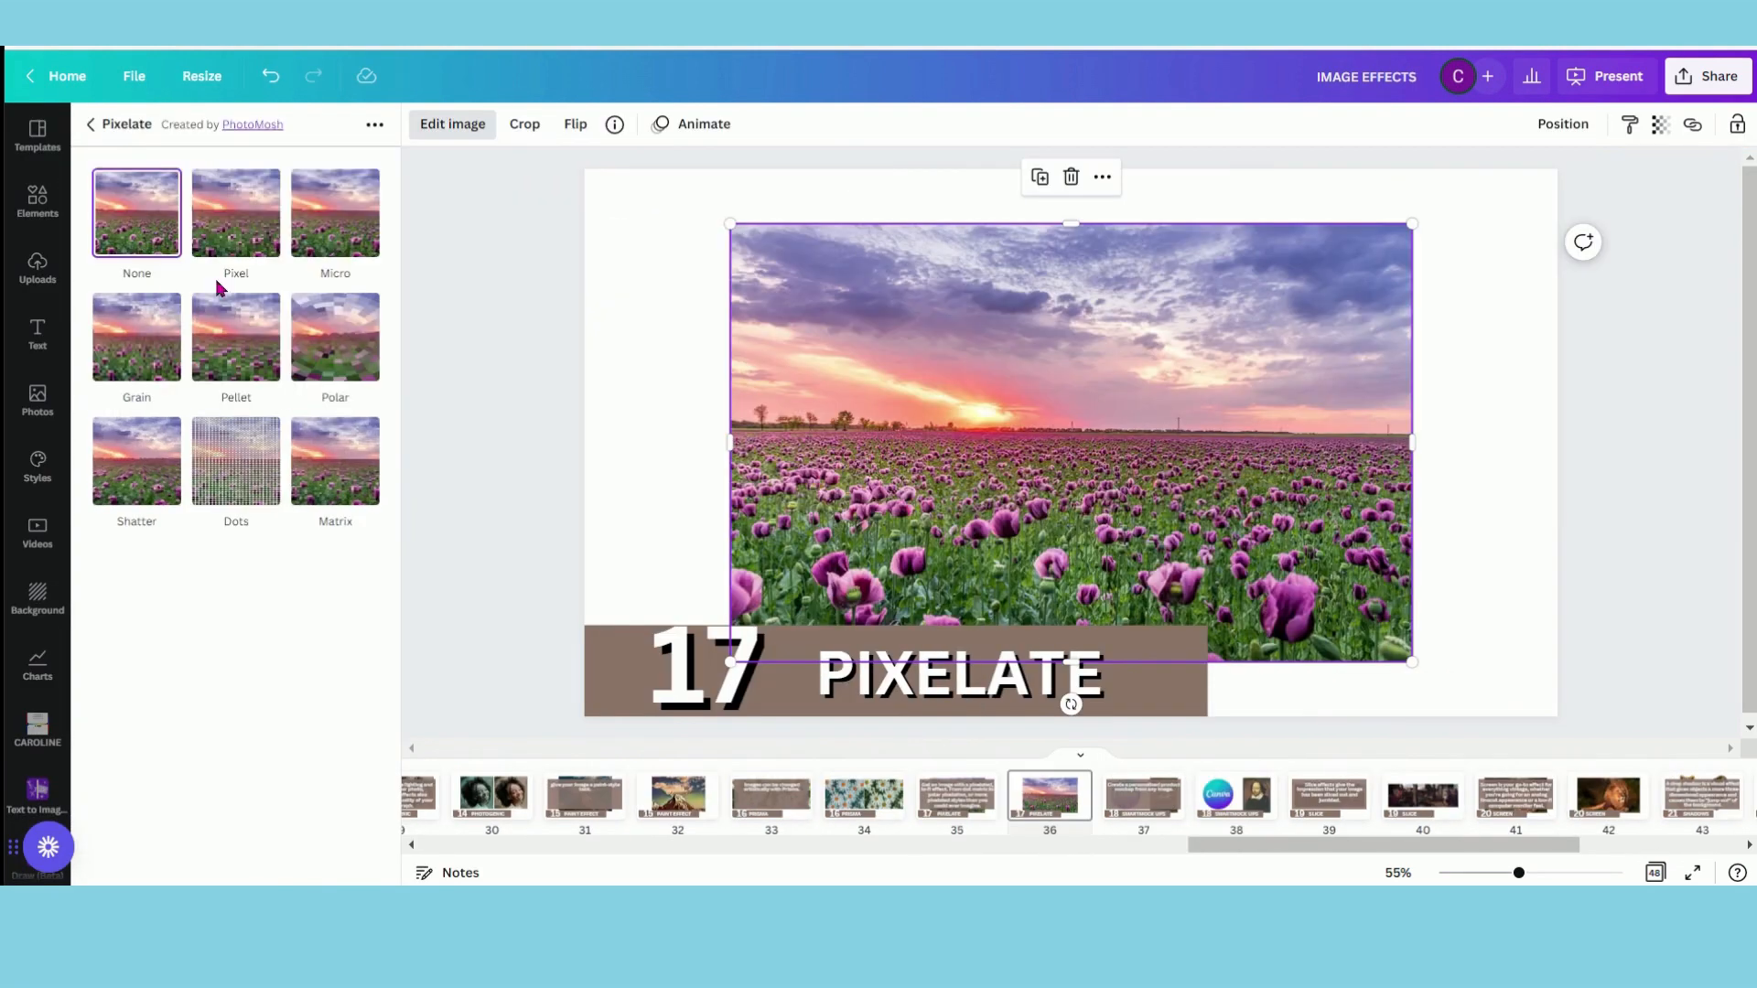
left_click(336, 468)
left_click(338, 466)
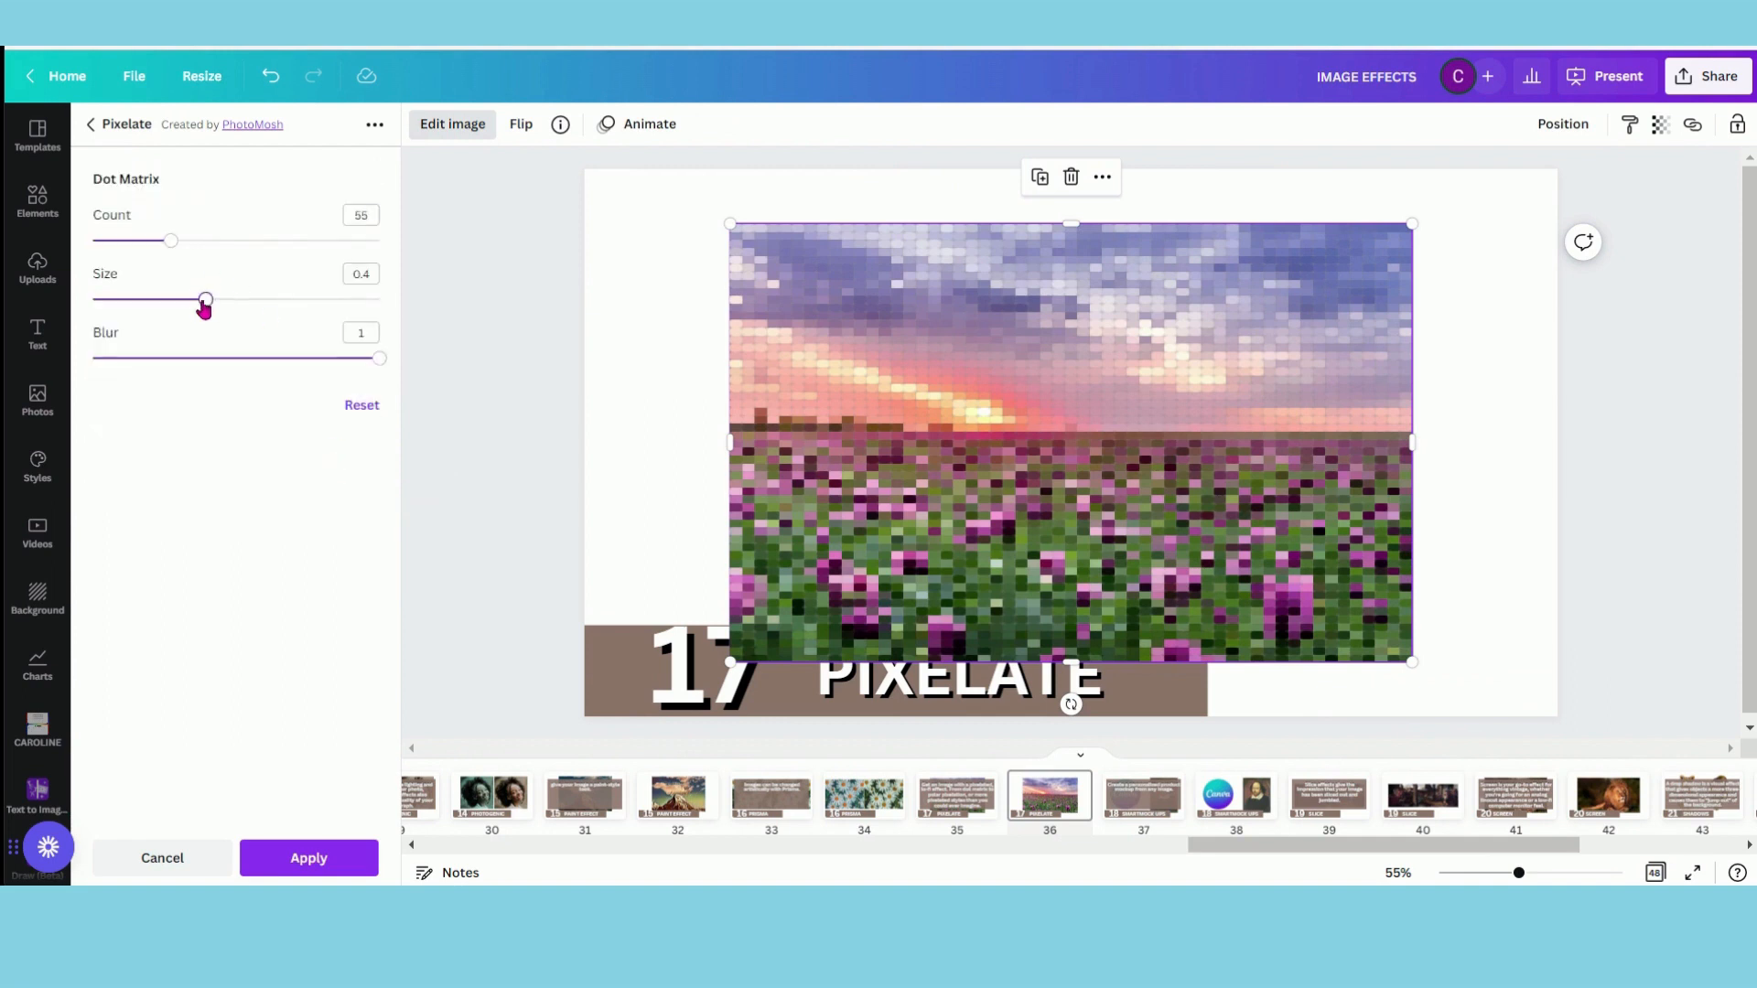
left_click_drag(171, 243, 259, 245)
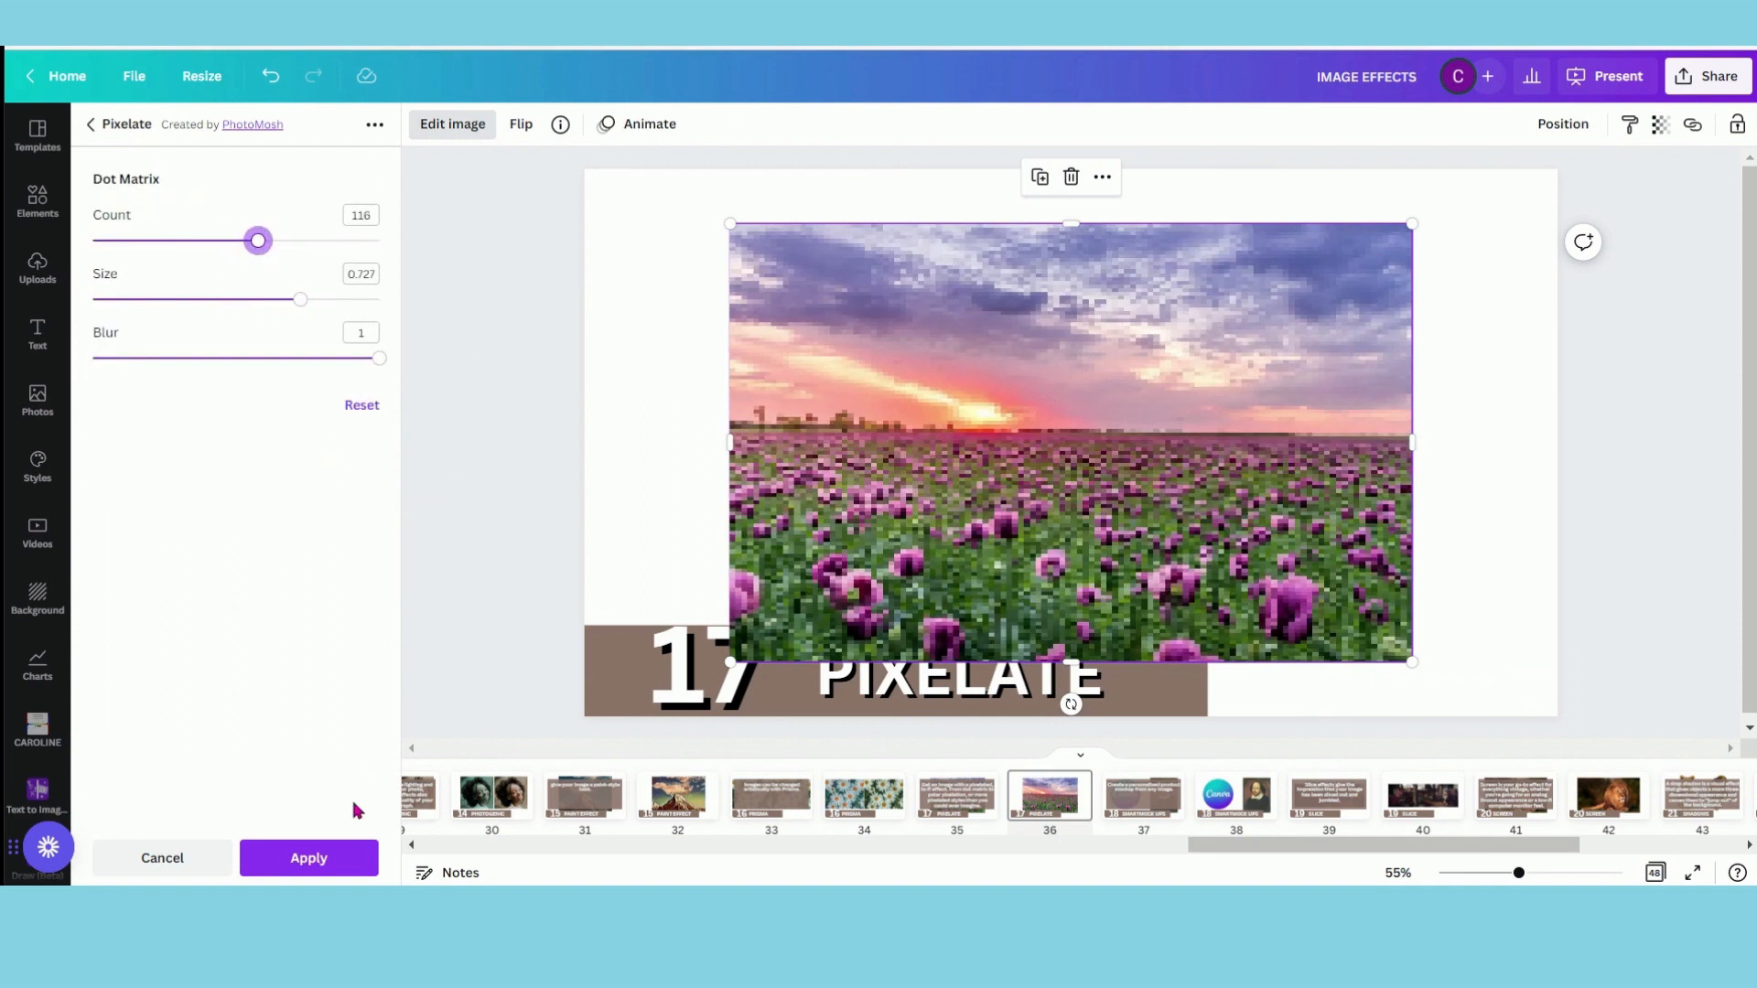
left_click(361, 856)
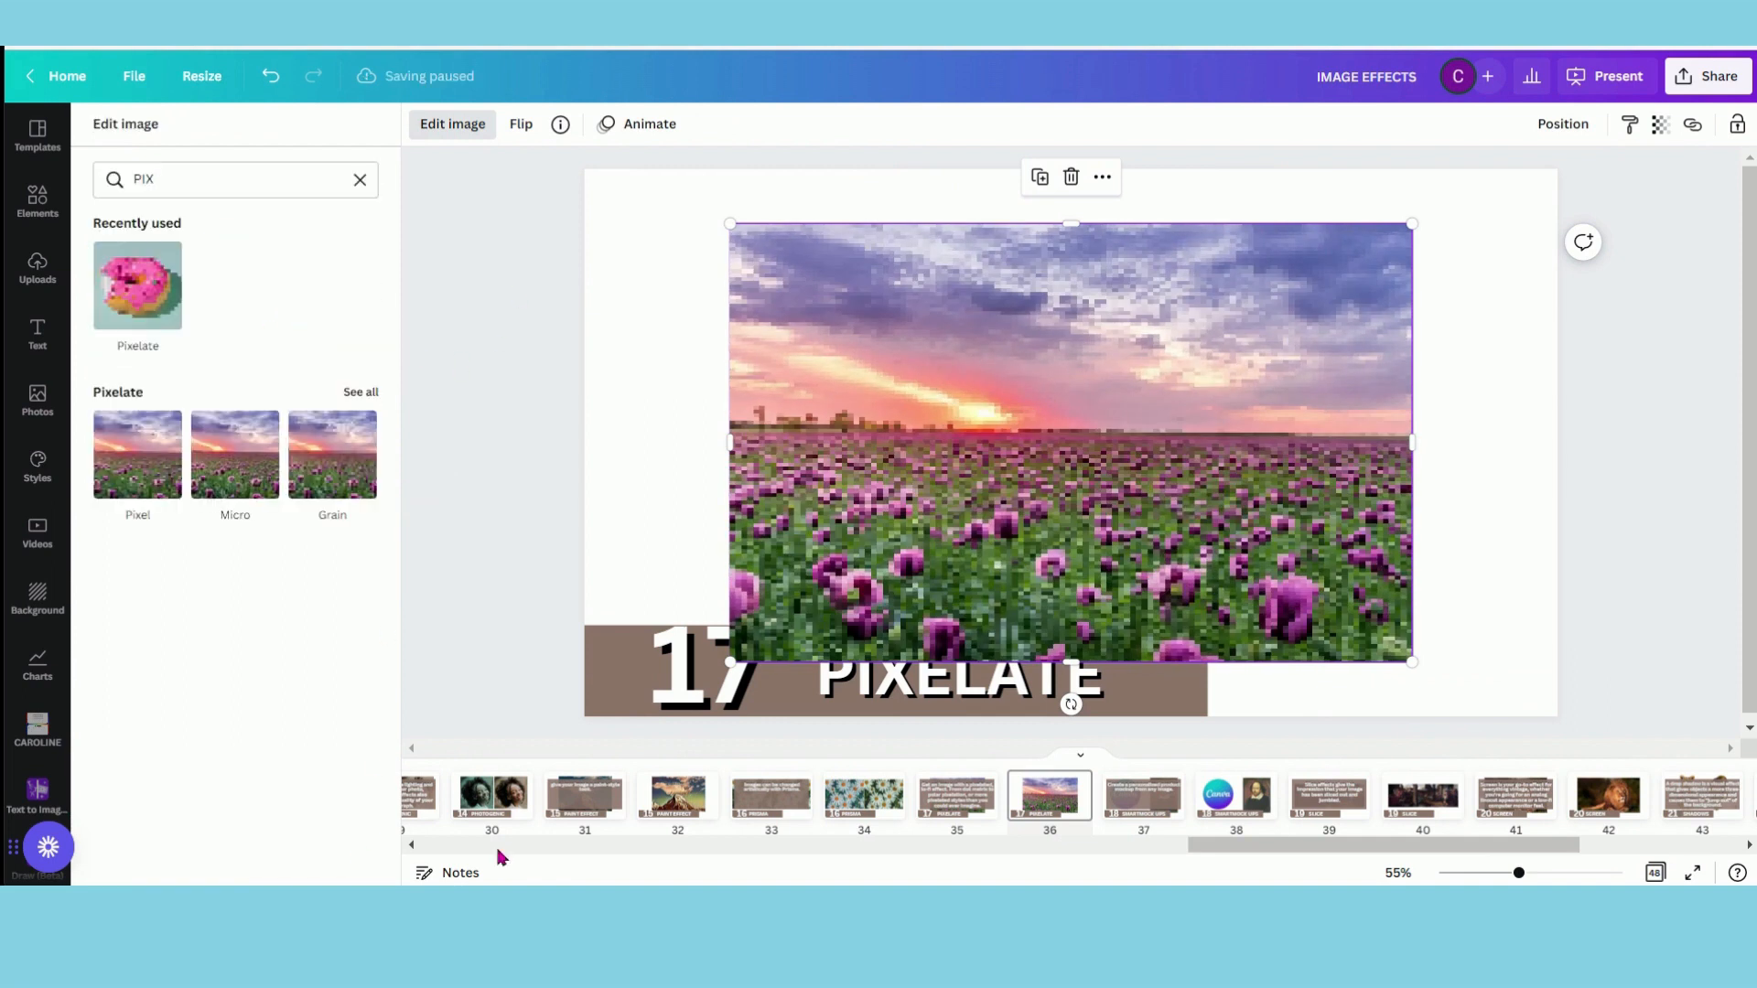
Open the full Smartmockups effects for the Canva logo on page 38, searching the image effects for SMART
left_click(1155, 793)
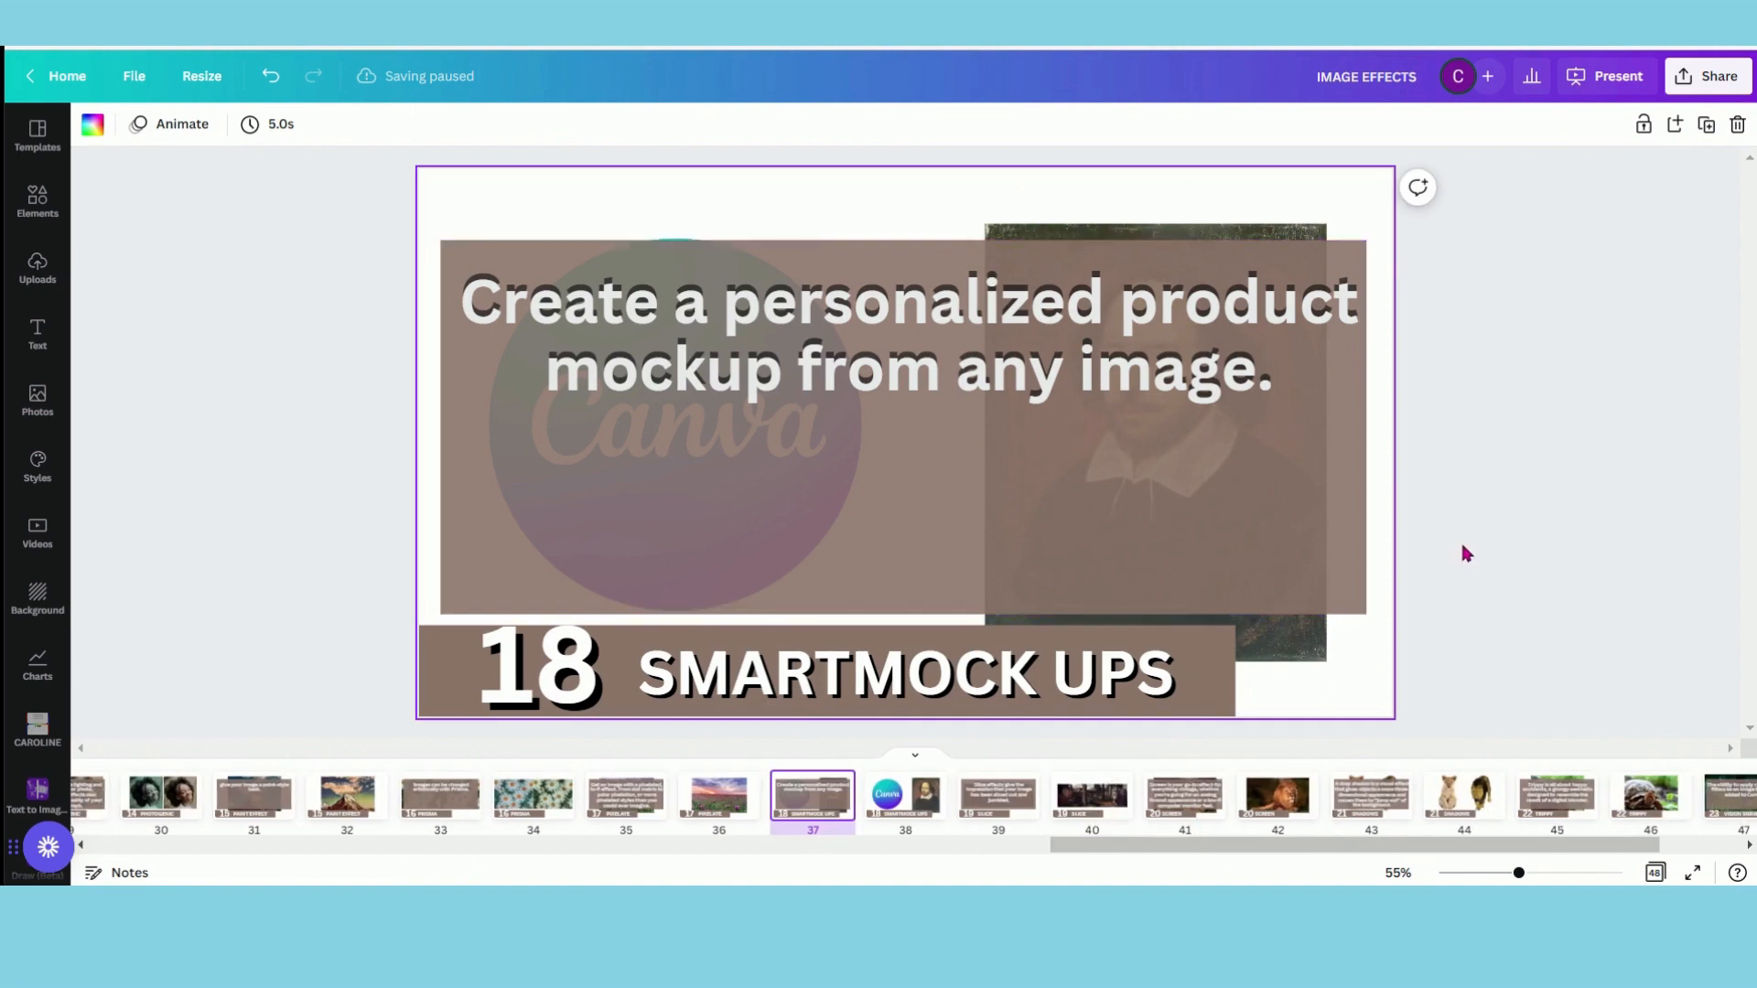
left_click(905, 792)
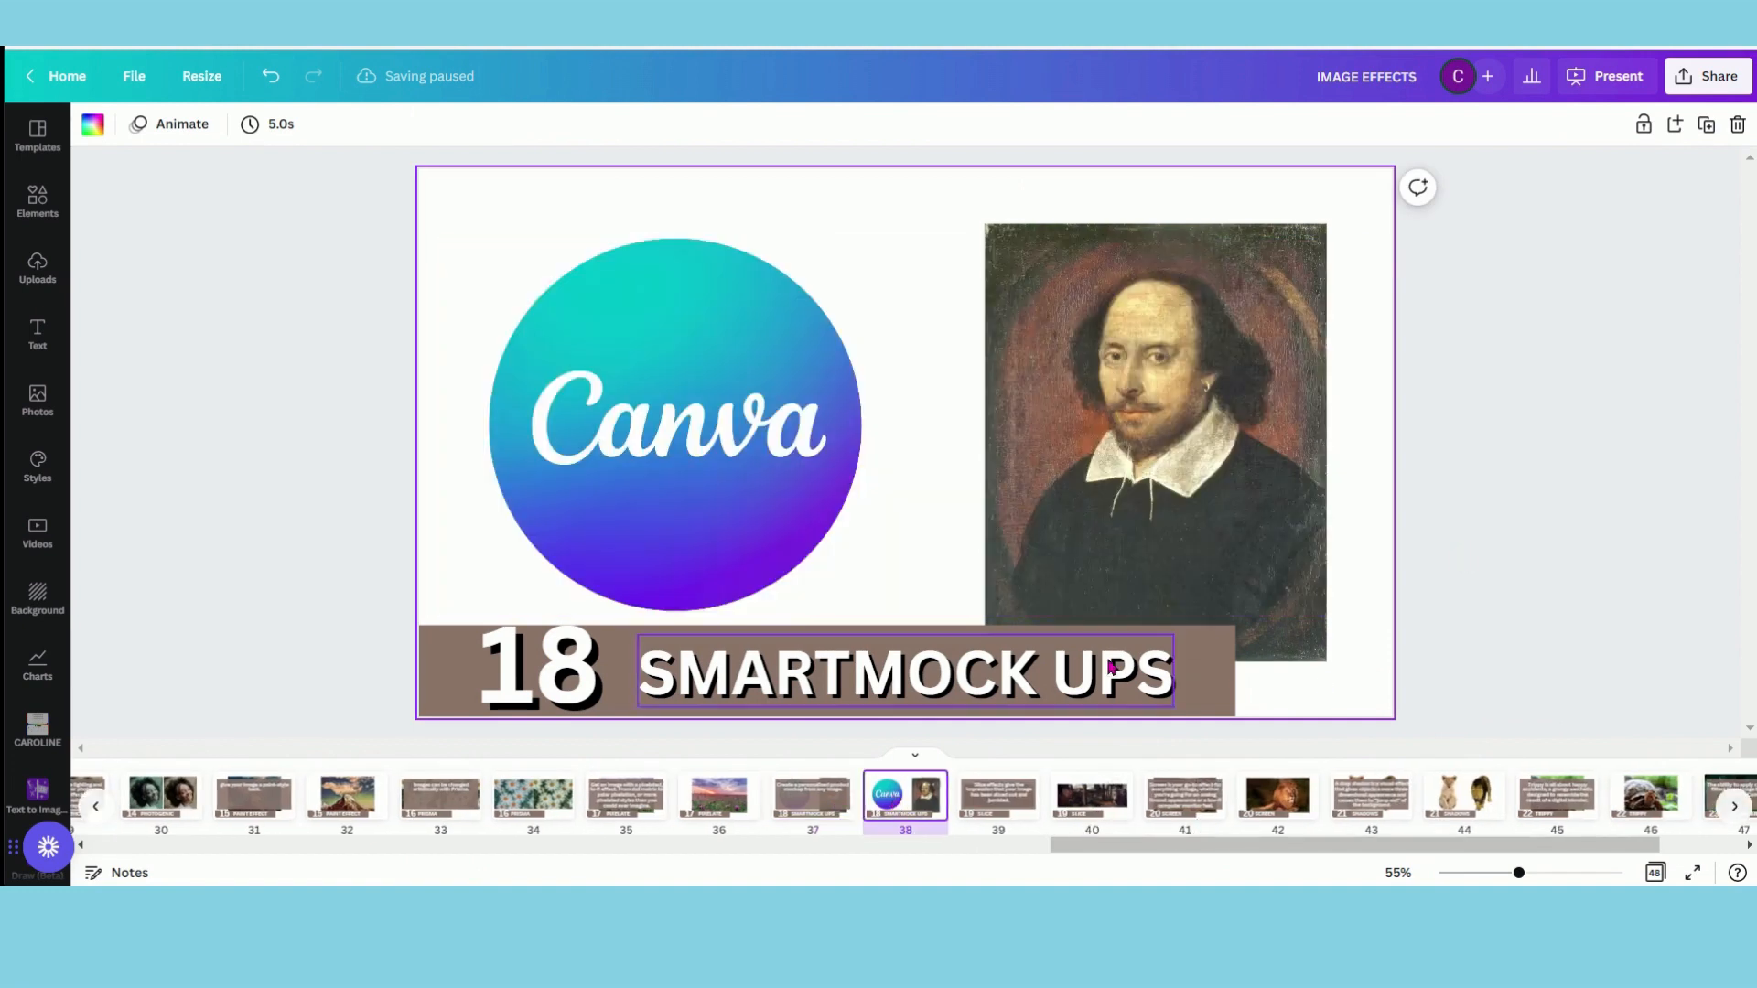
left_click(729, 414)
left_click(129, 134)
double_click(163, 175)
type("SMART")
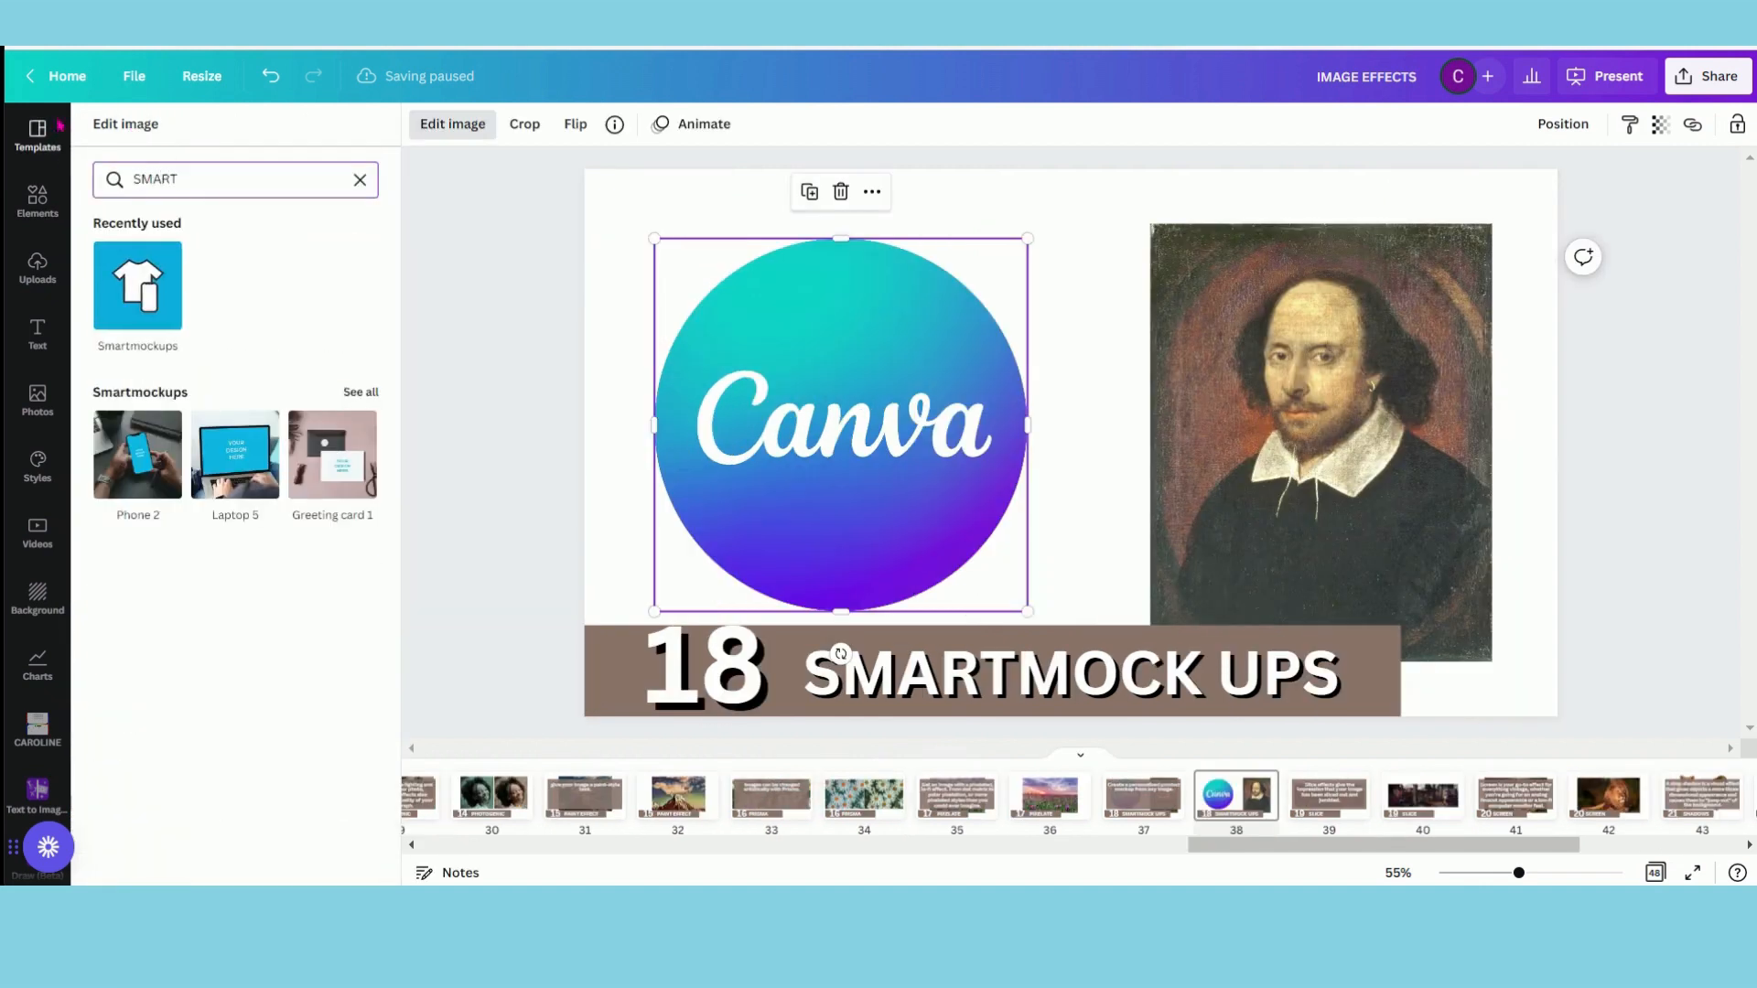
left_click(146, 305)
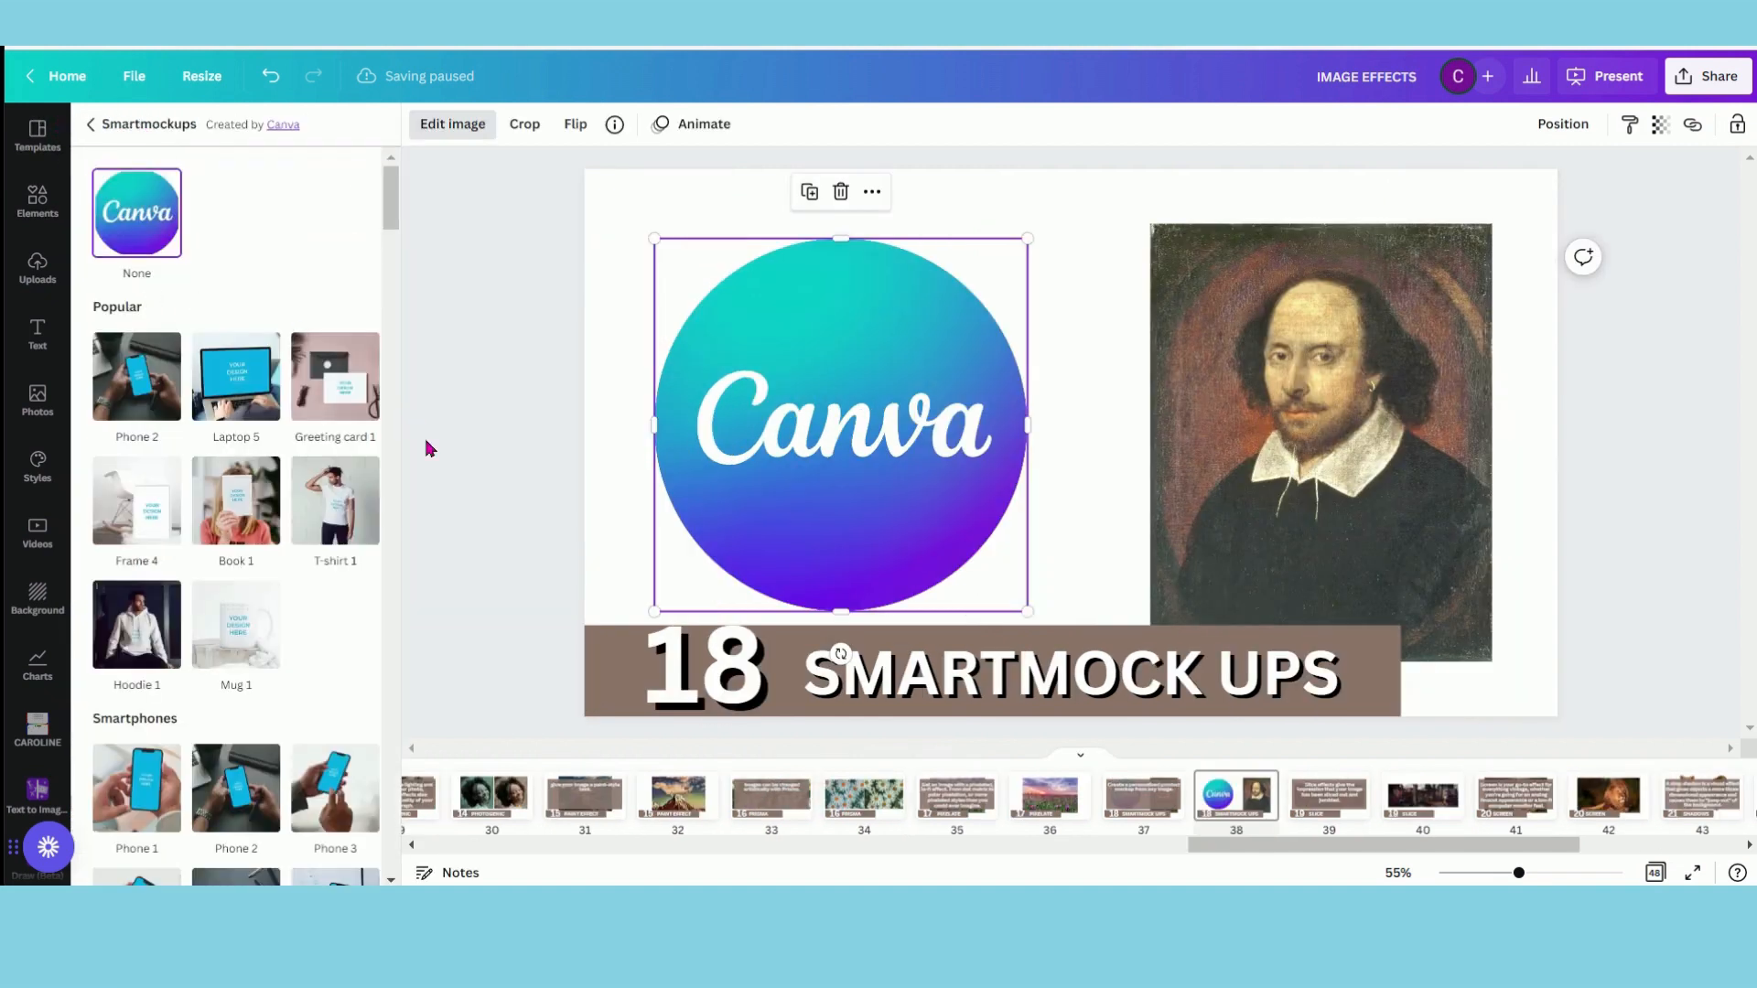
Browse the Smartmockups catalogue and try the Hoodie 4 mockup on the Canva logo
scroll(391, 222, "down", 3)
left_click_drag(390, 222, 411, 877)
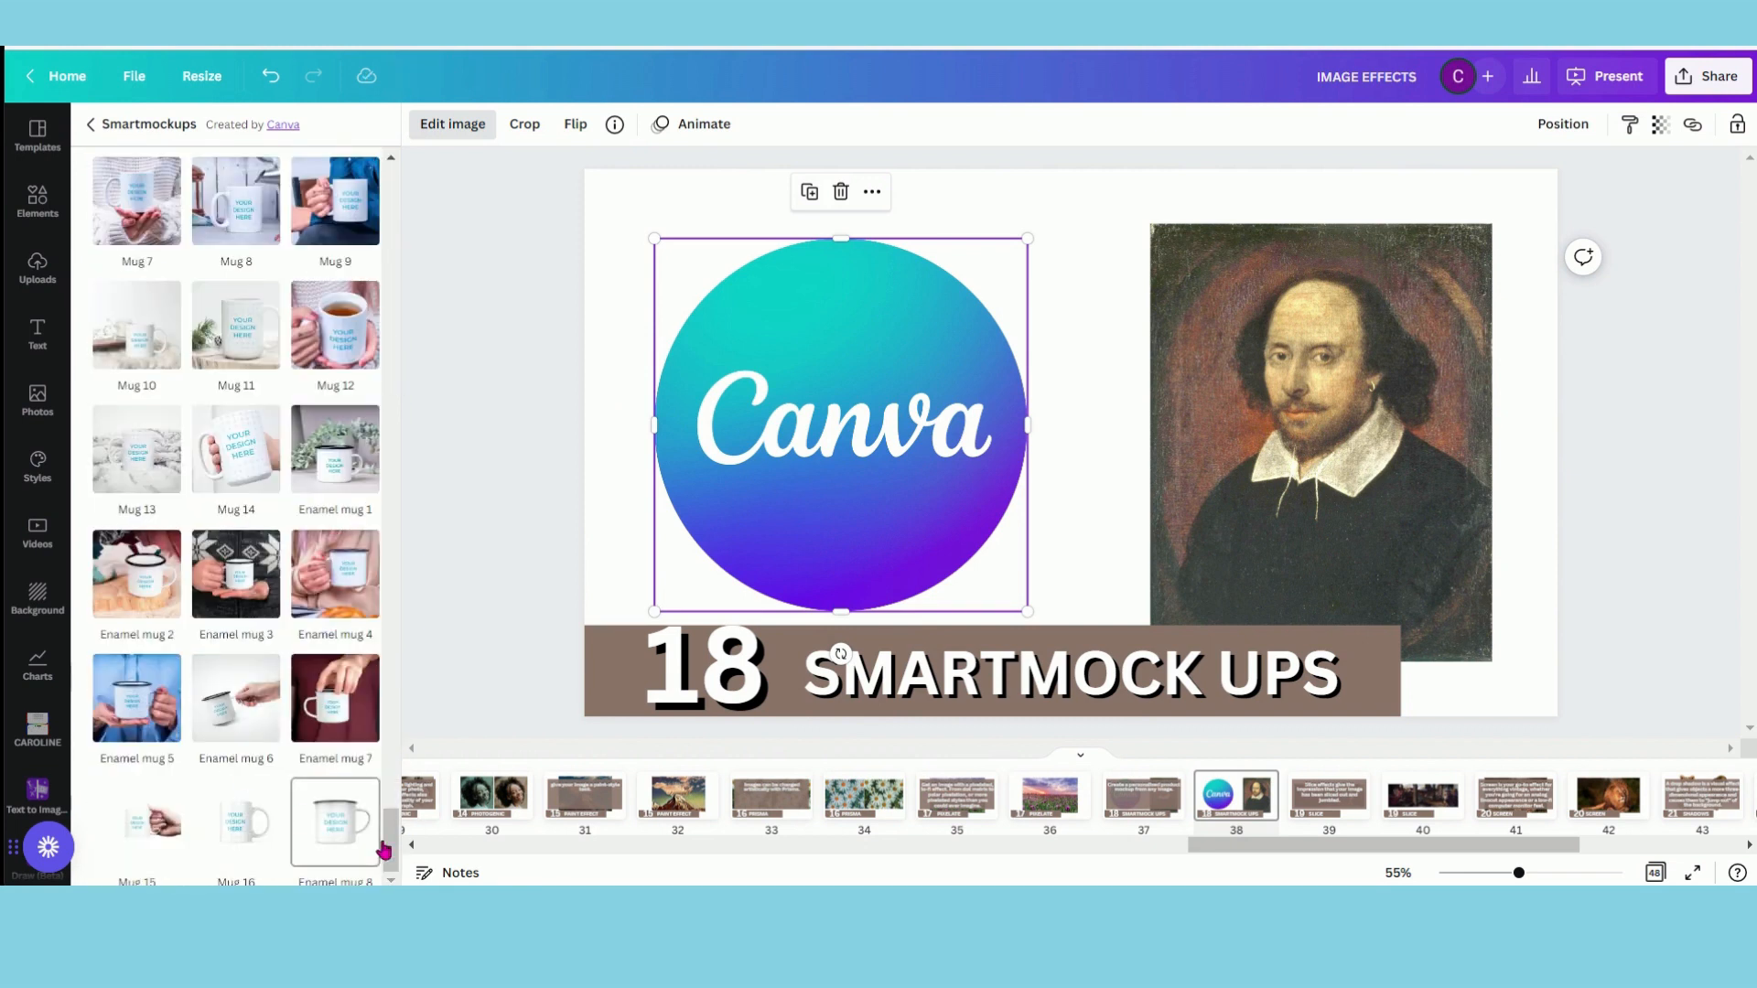
scroll(242, 203, "up", 10)
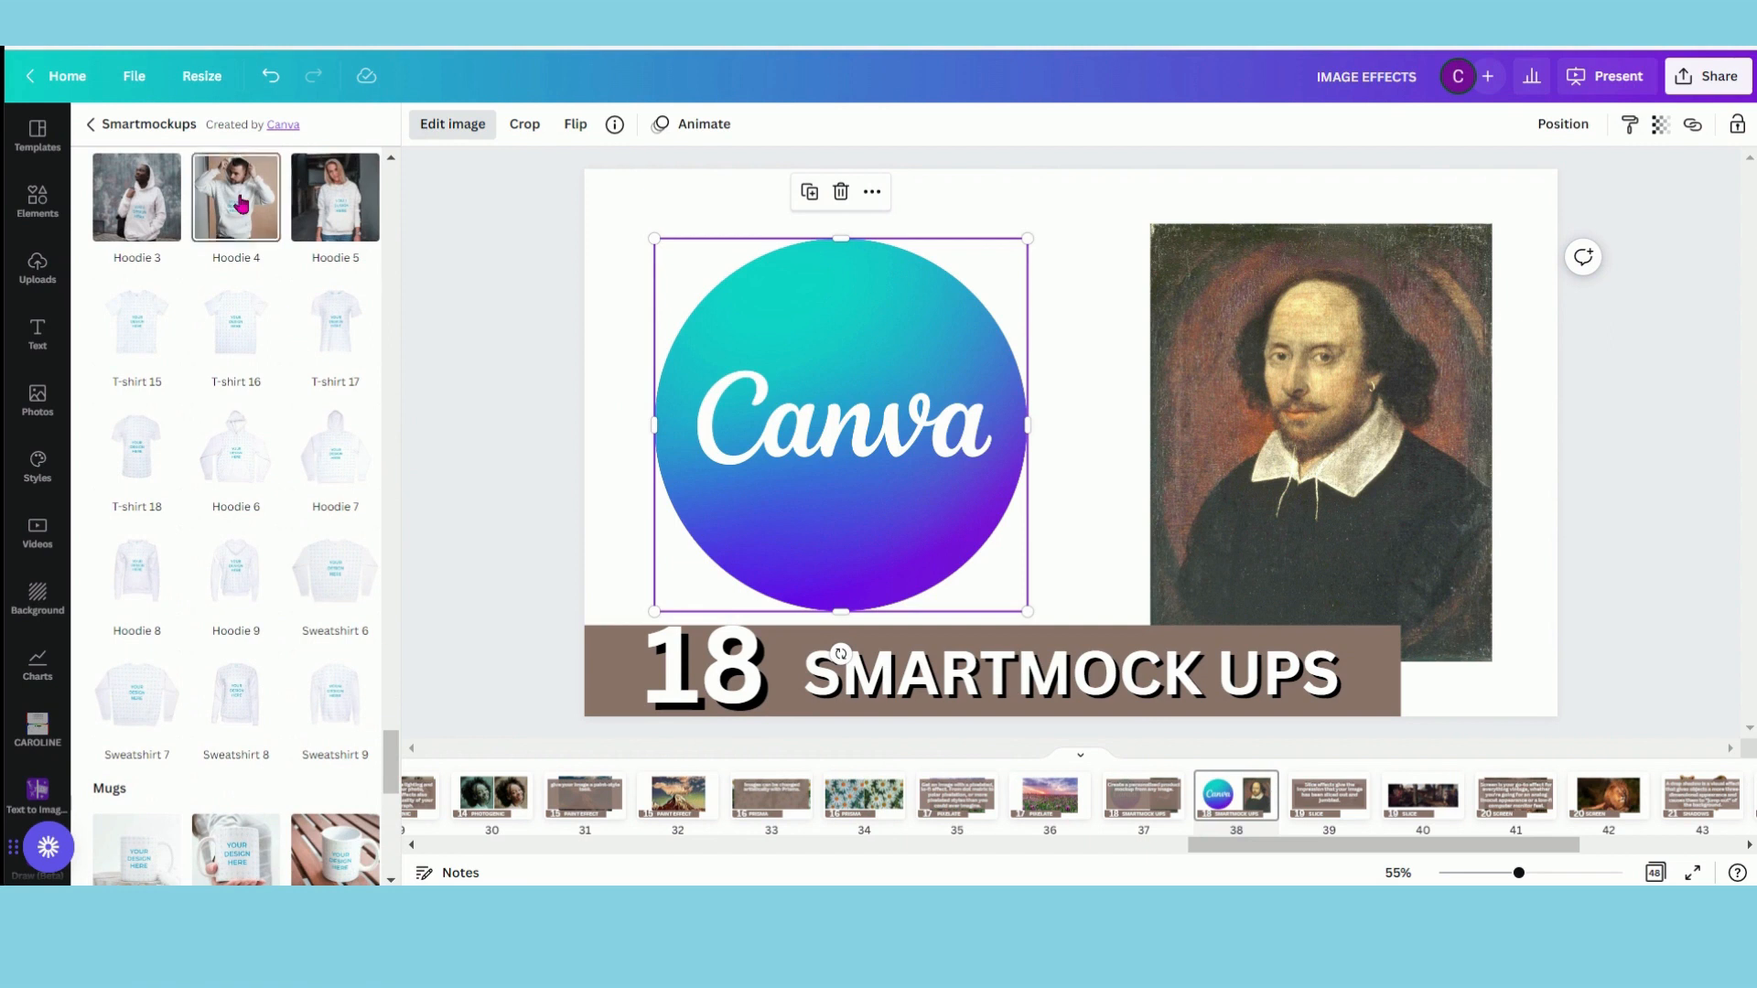
left_click(240, 203)
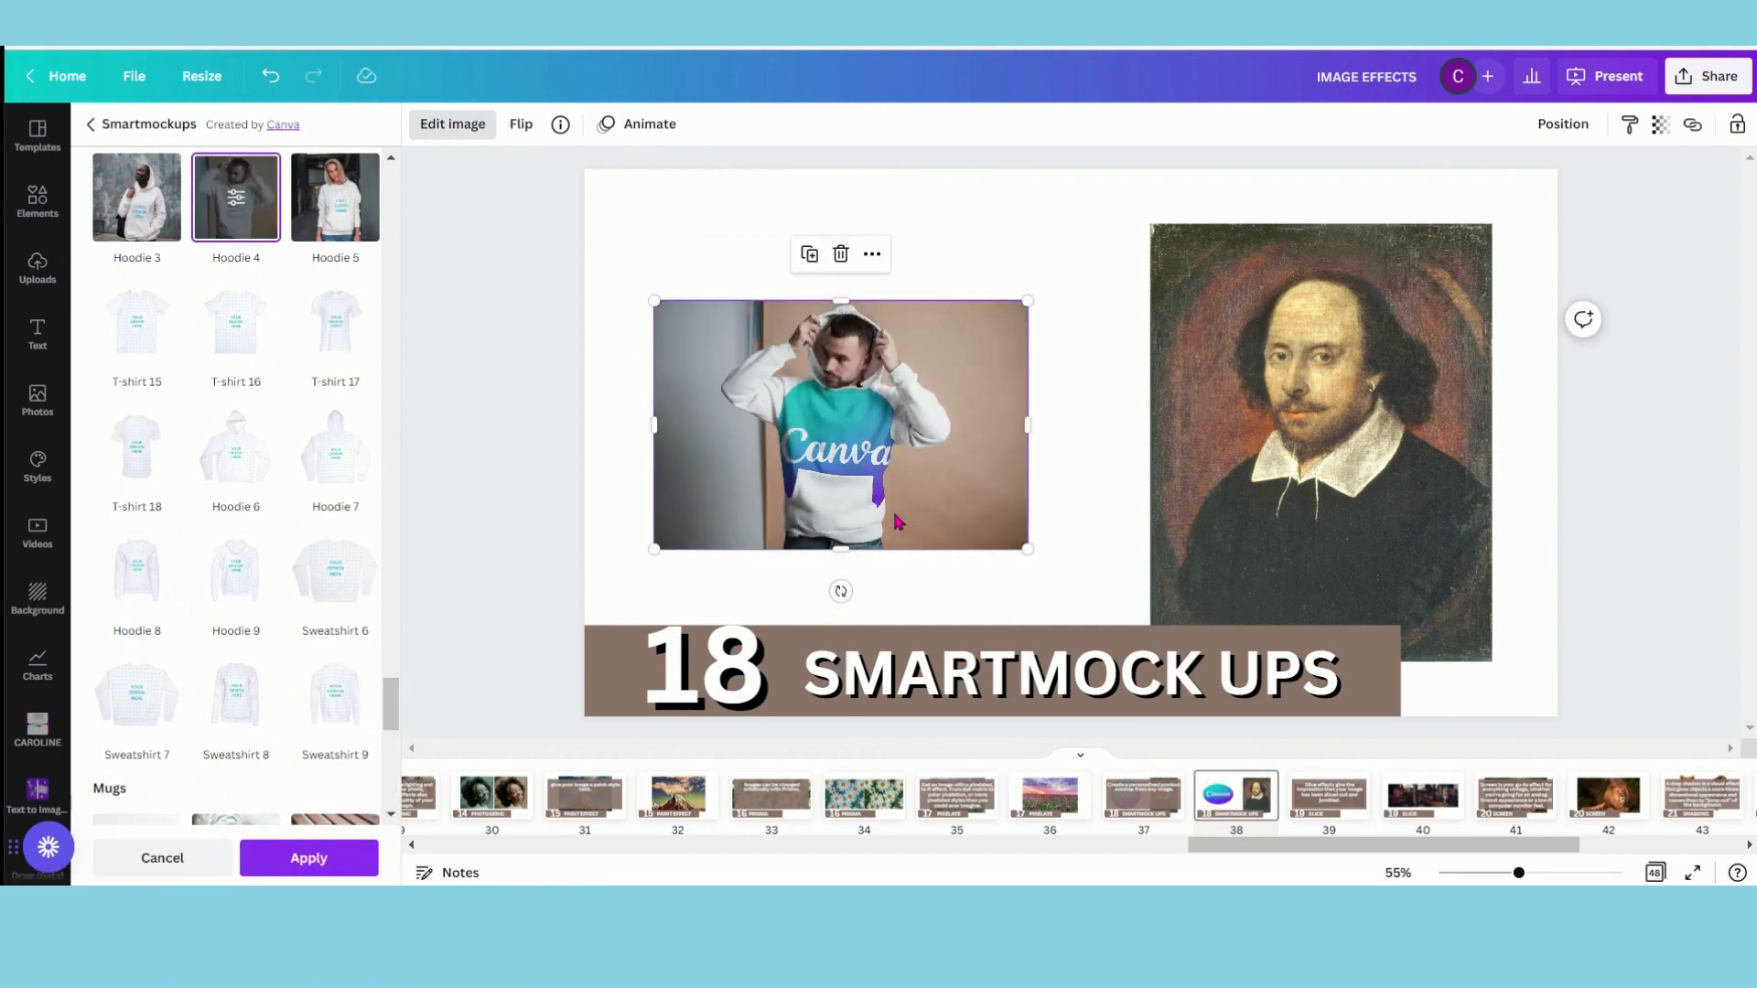
Put the Canva logo on the Book 5 mockup and open the mockup's settings
scroll(153, 431, "up", 15)
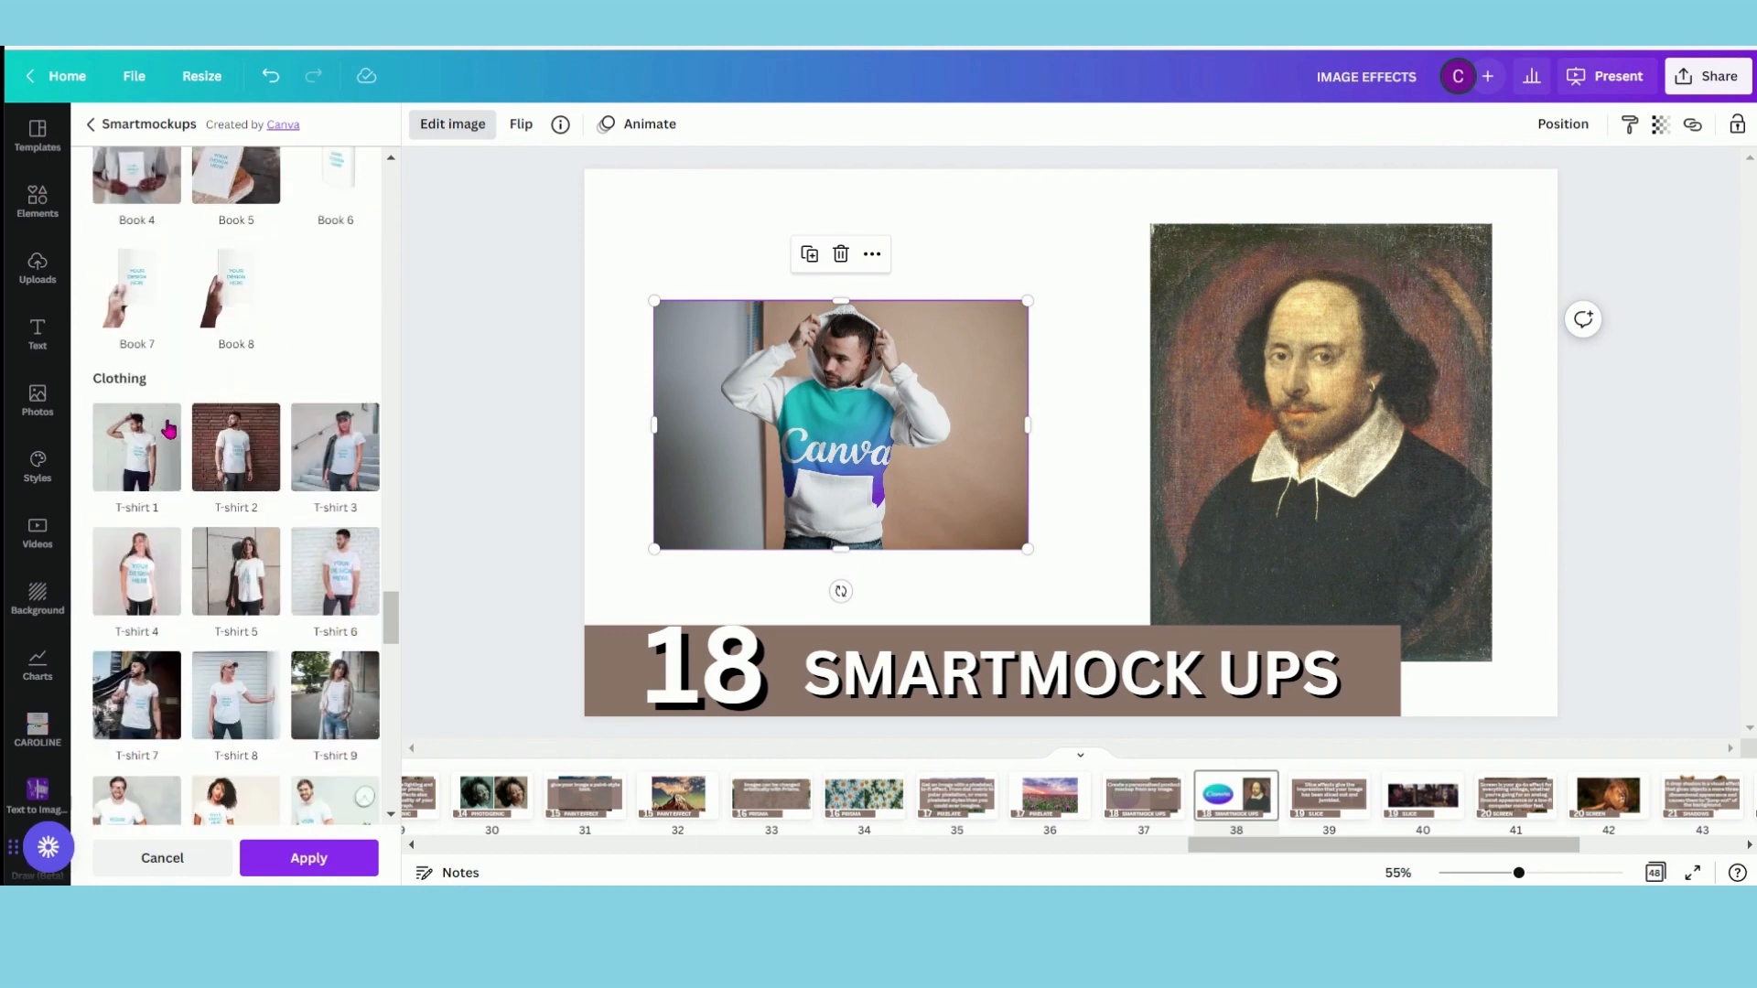
left_click(236, 378)
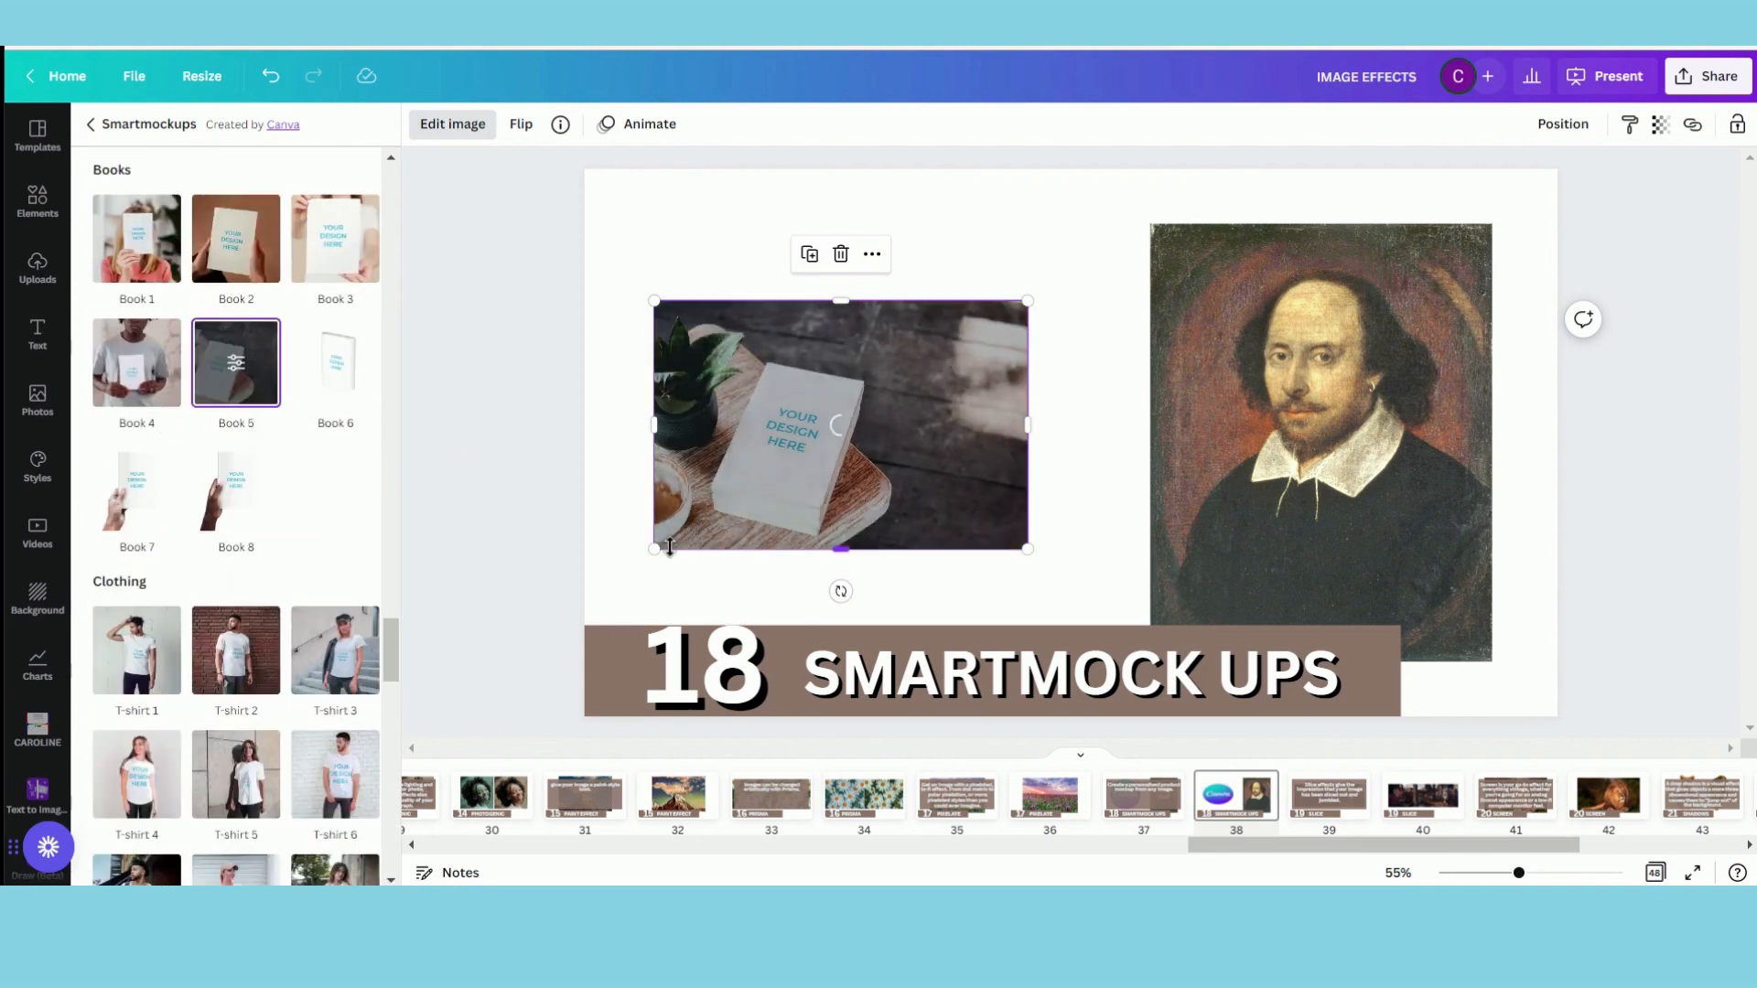
left_click(236, 374)
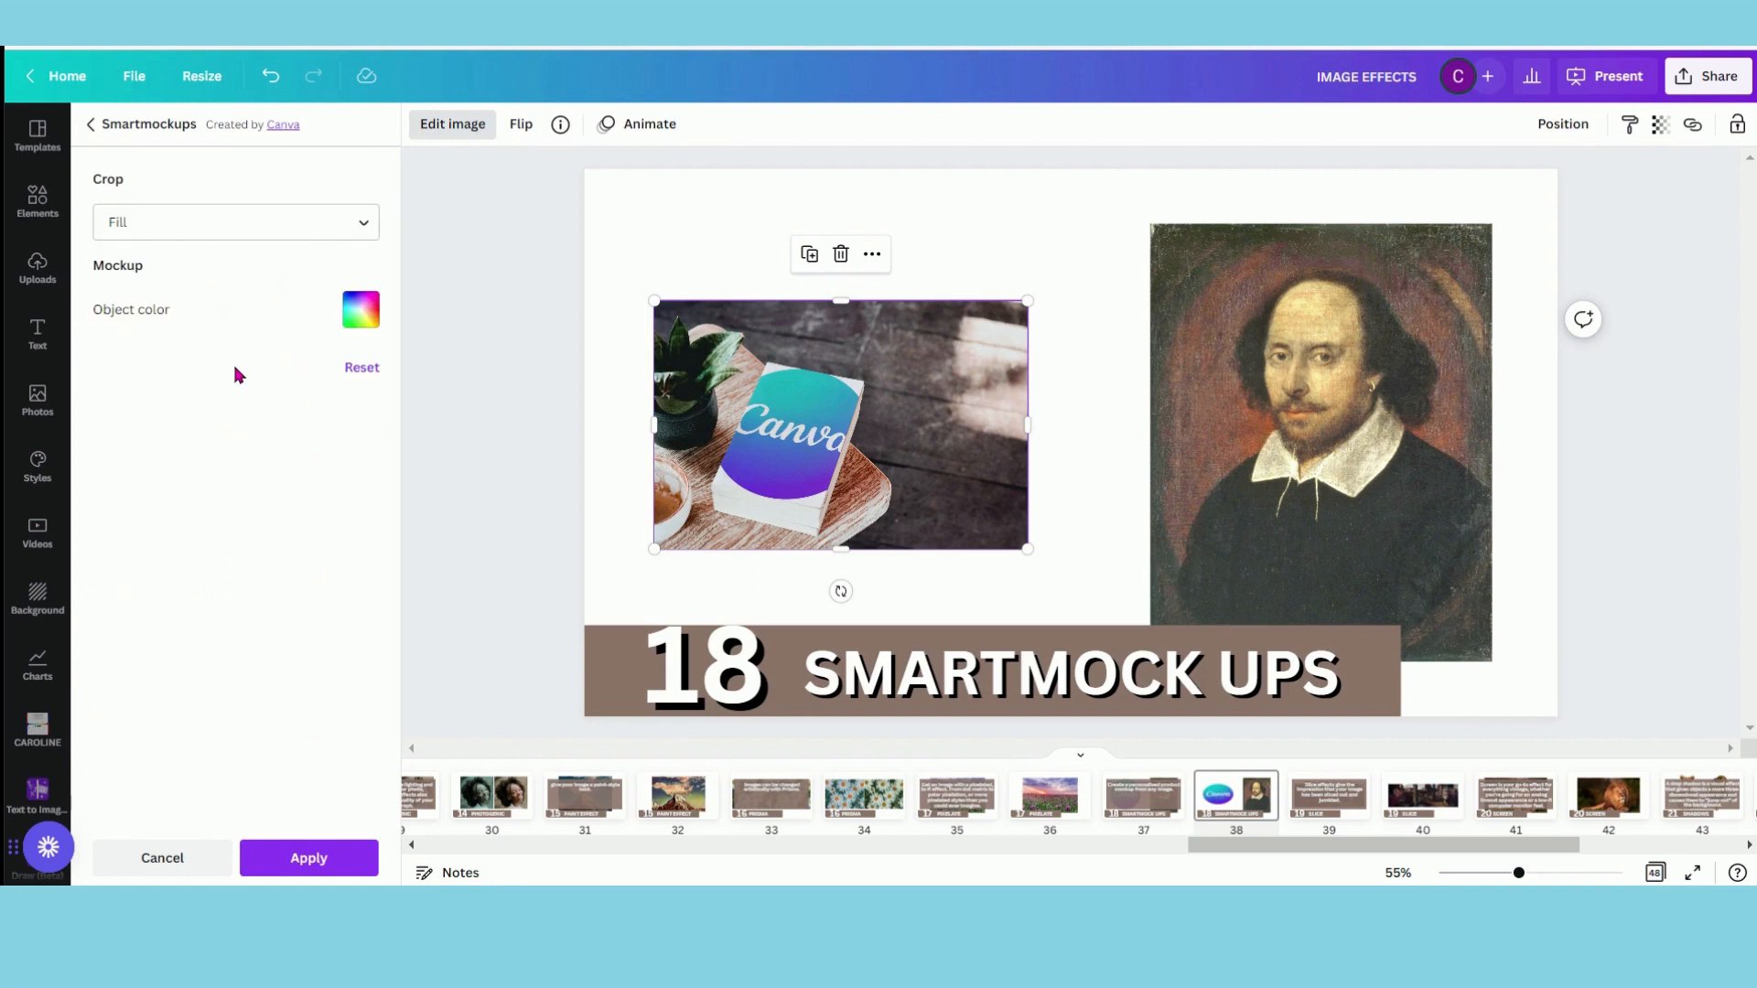
Set the book mockup's crop to Custom with horizontal position 9, vertical position 100 and size 176
left_click(329, 233)
left_click(155, 312)
left_click(364, 227)
left_click(231, 348)
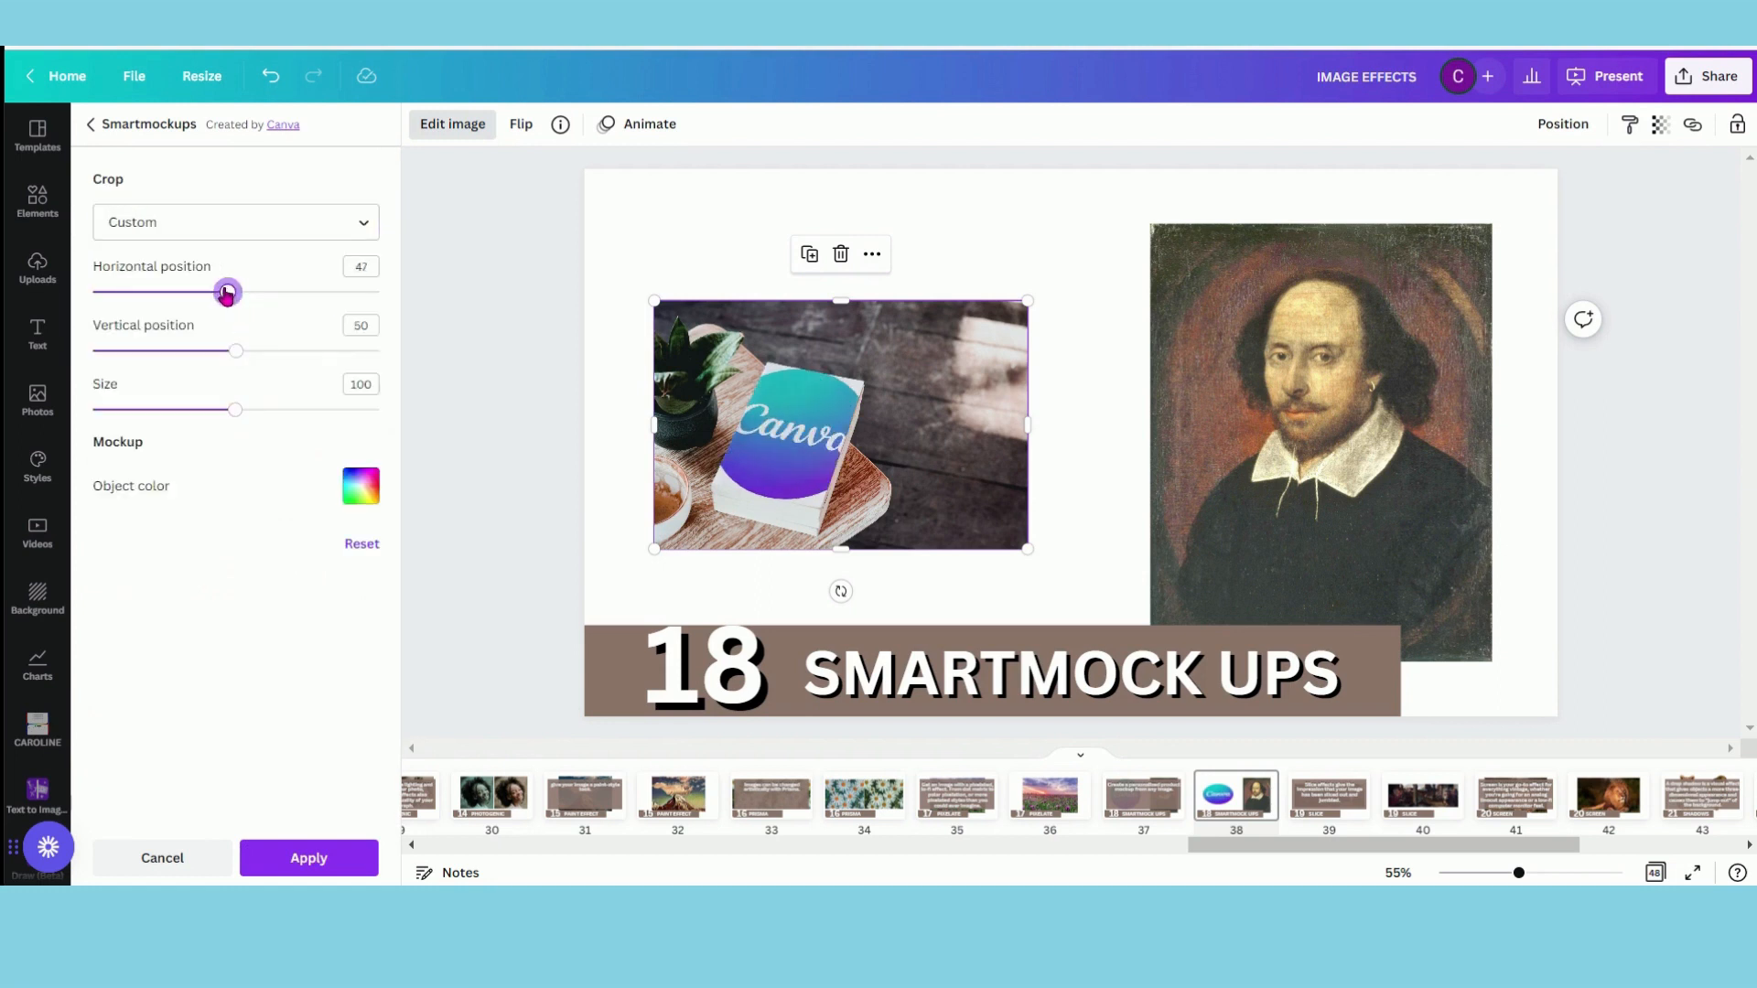
left_click_drag(122, 302, 132, 296)
left_click_drag(236, 351, 381, 357)
left_click_drag(234, 411, 346, 414)
Set the book mockup's object color to the document's brown after trying teal, and leave its settings
left_click(358, 487)
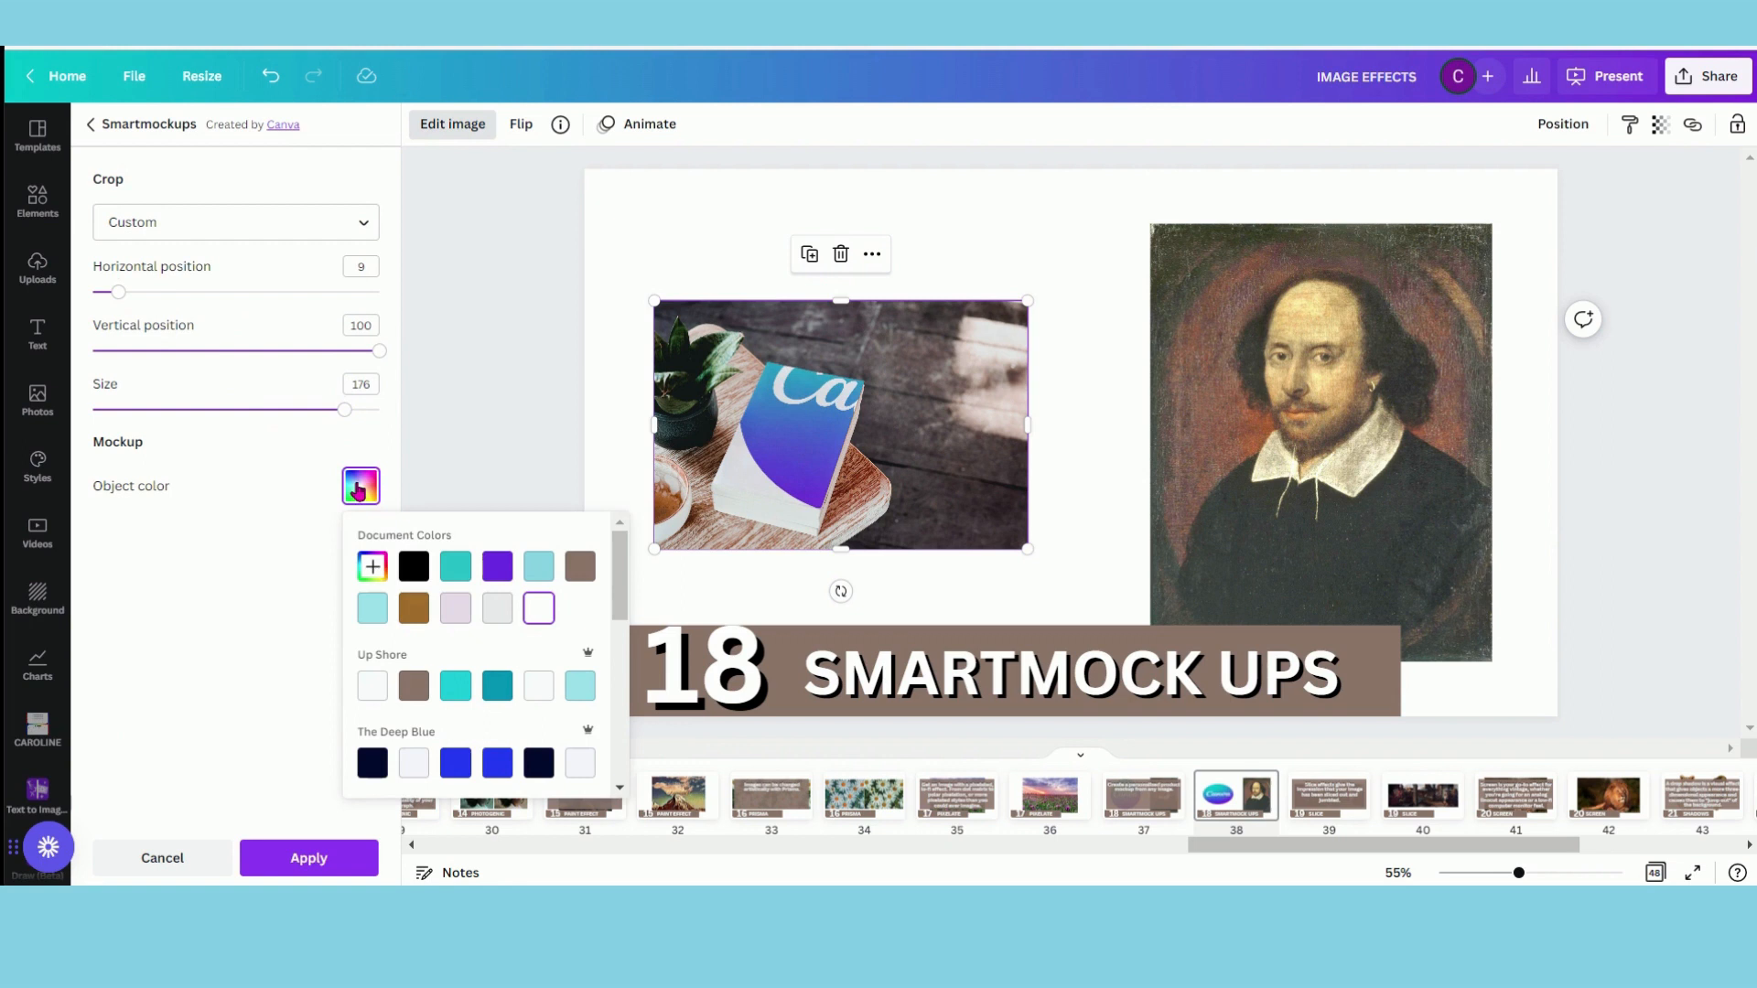
left_click(465, 573)
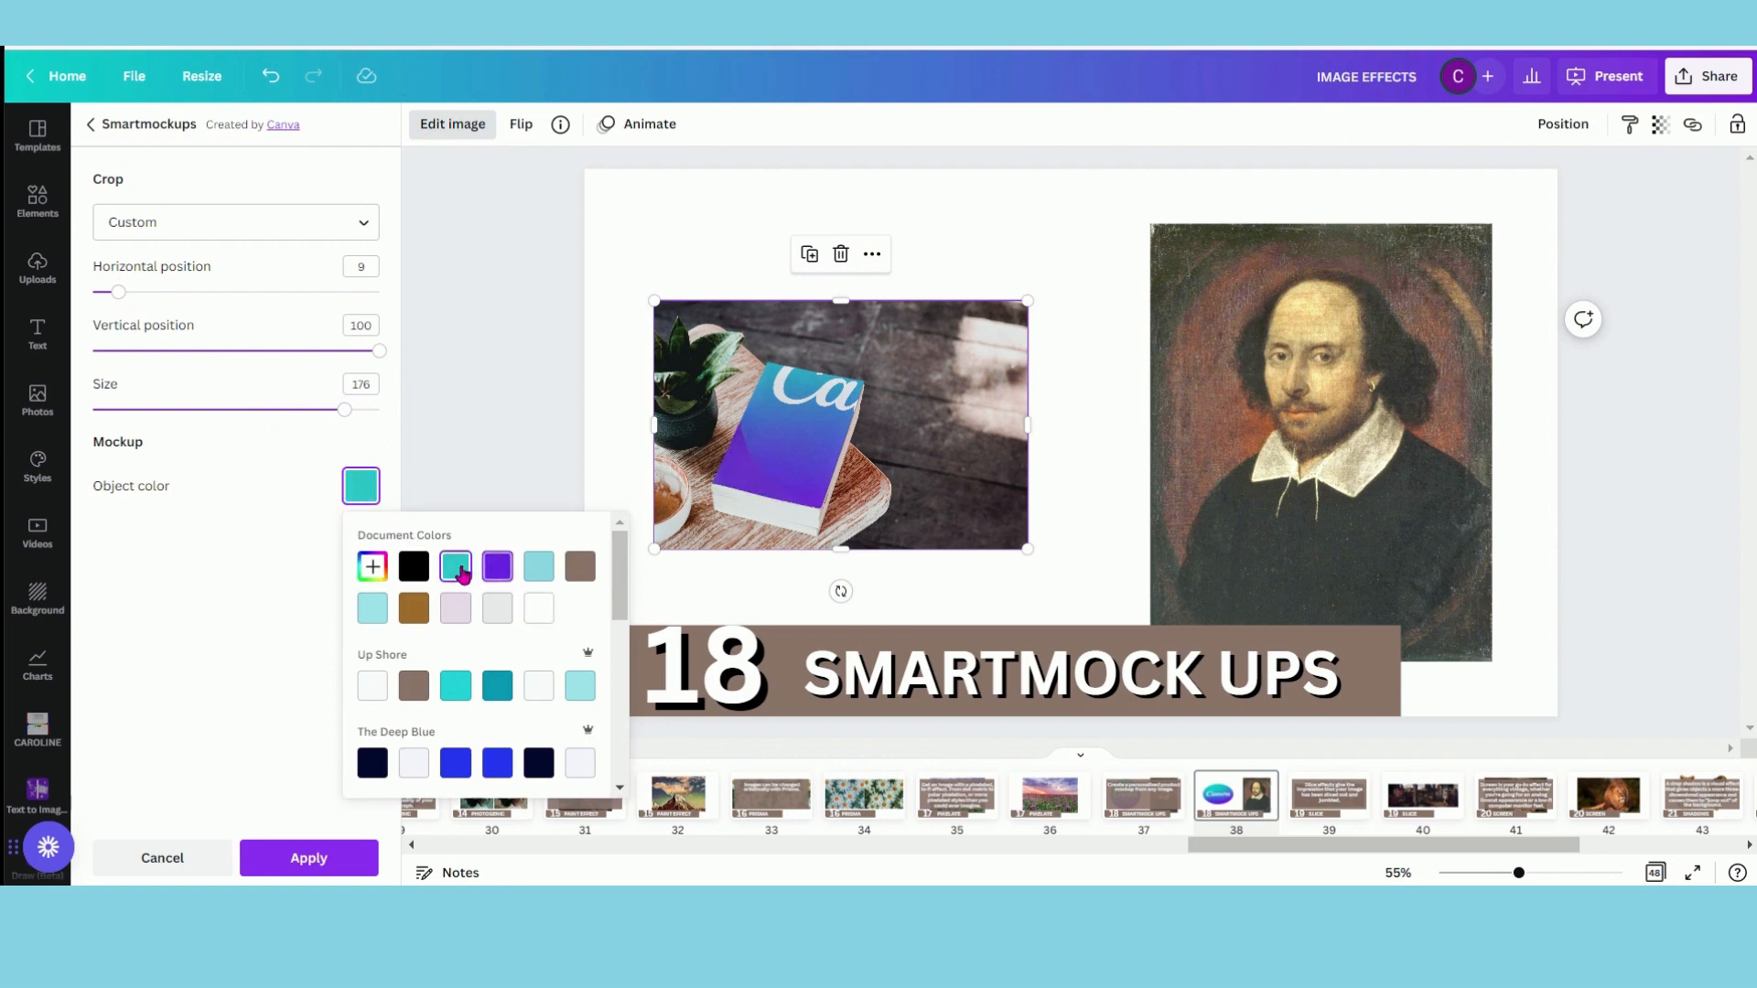
left_click(584, 572)
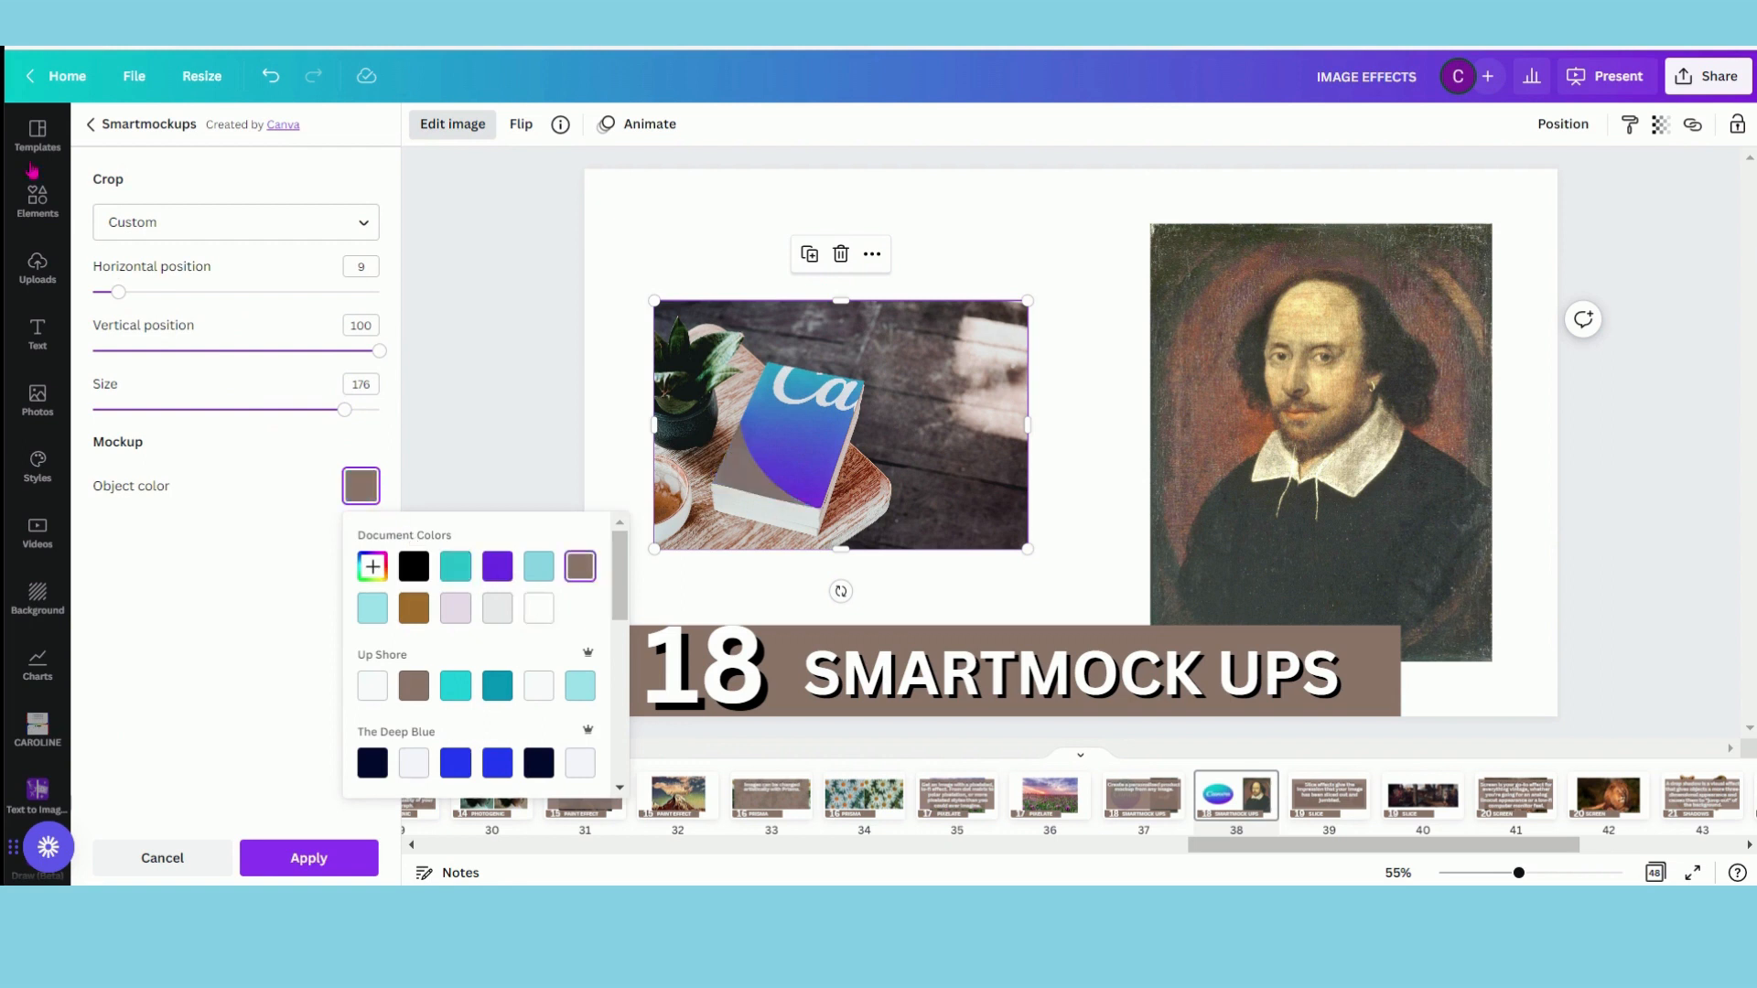
left_click(89, 131)
Put the portrait painting on page 38 on the Laptop 2 mockup from the Smartmockups computers
left_click(1306, 369)
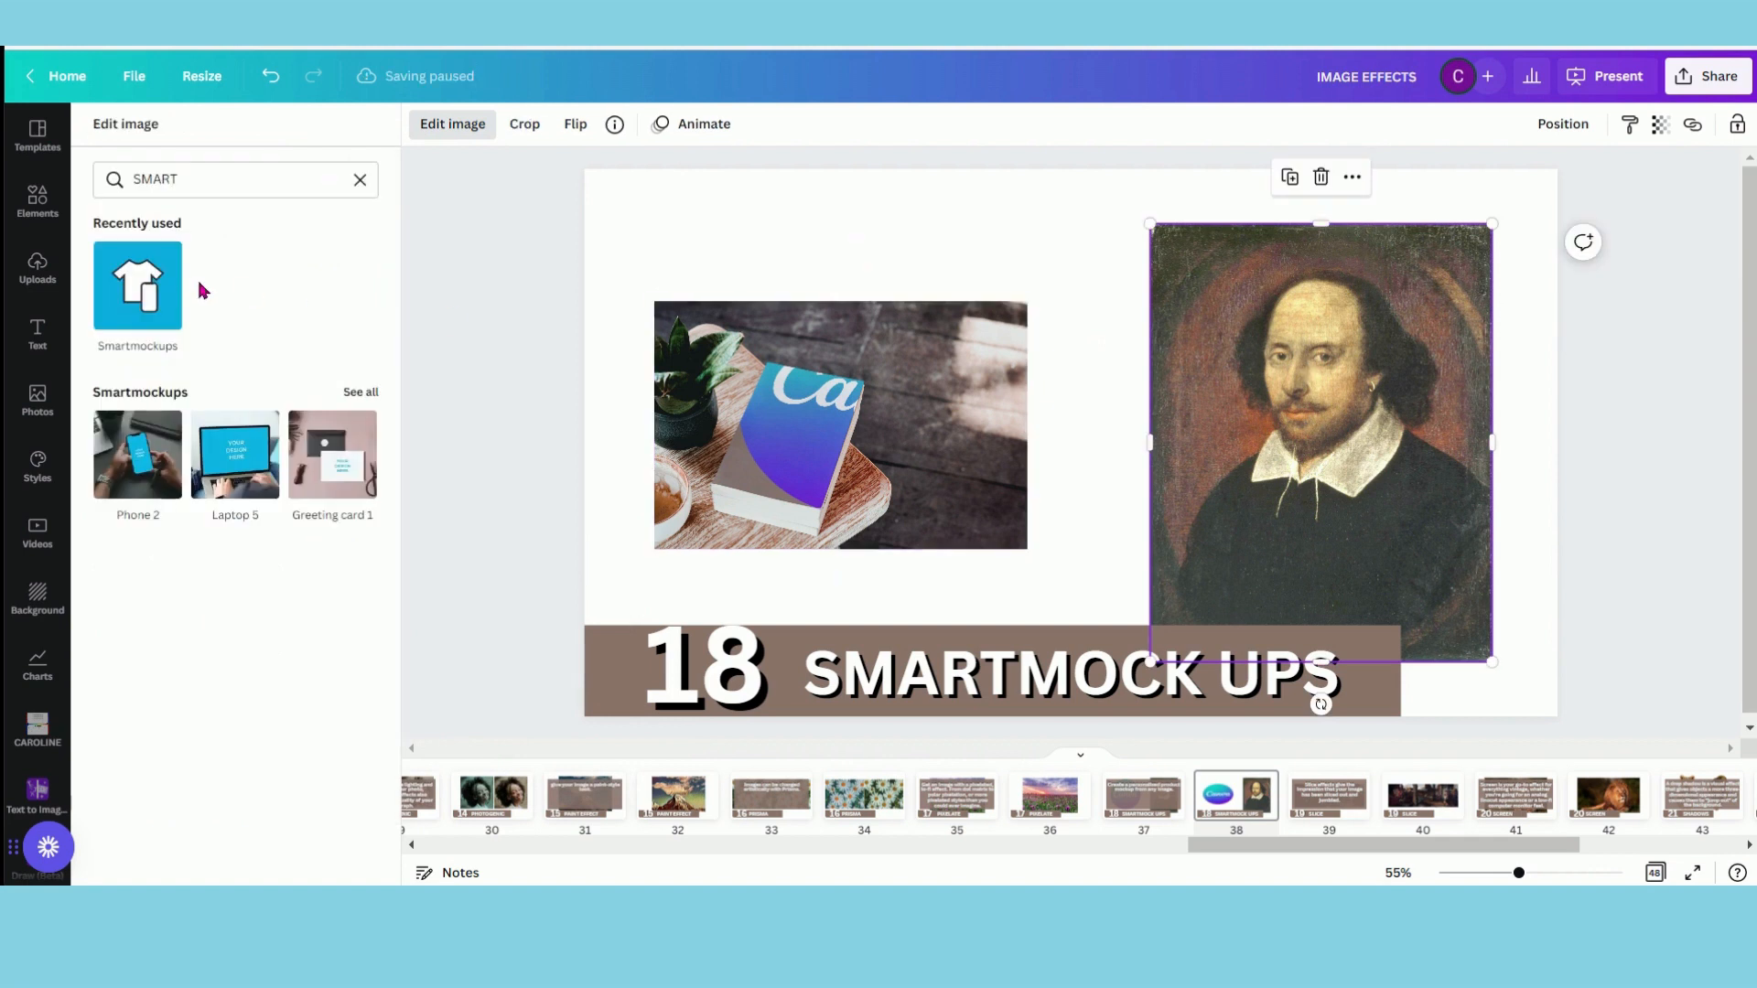
left_click(158, 292)
scroll(281, 409, "down", 10)
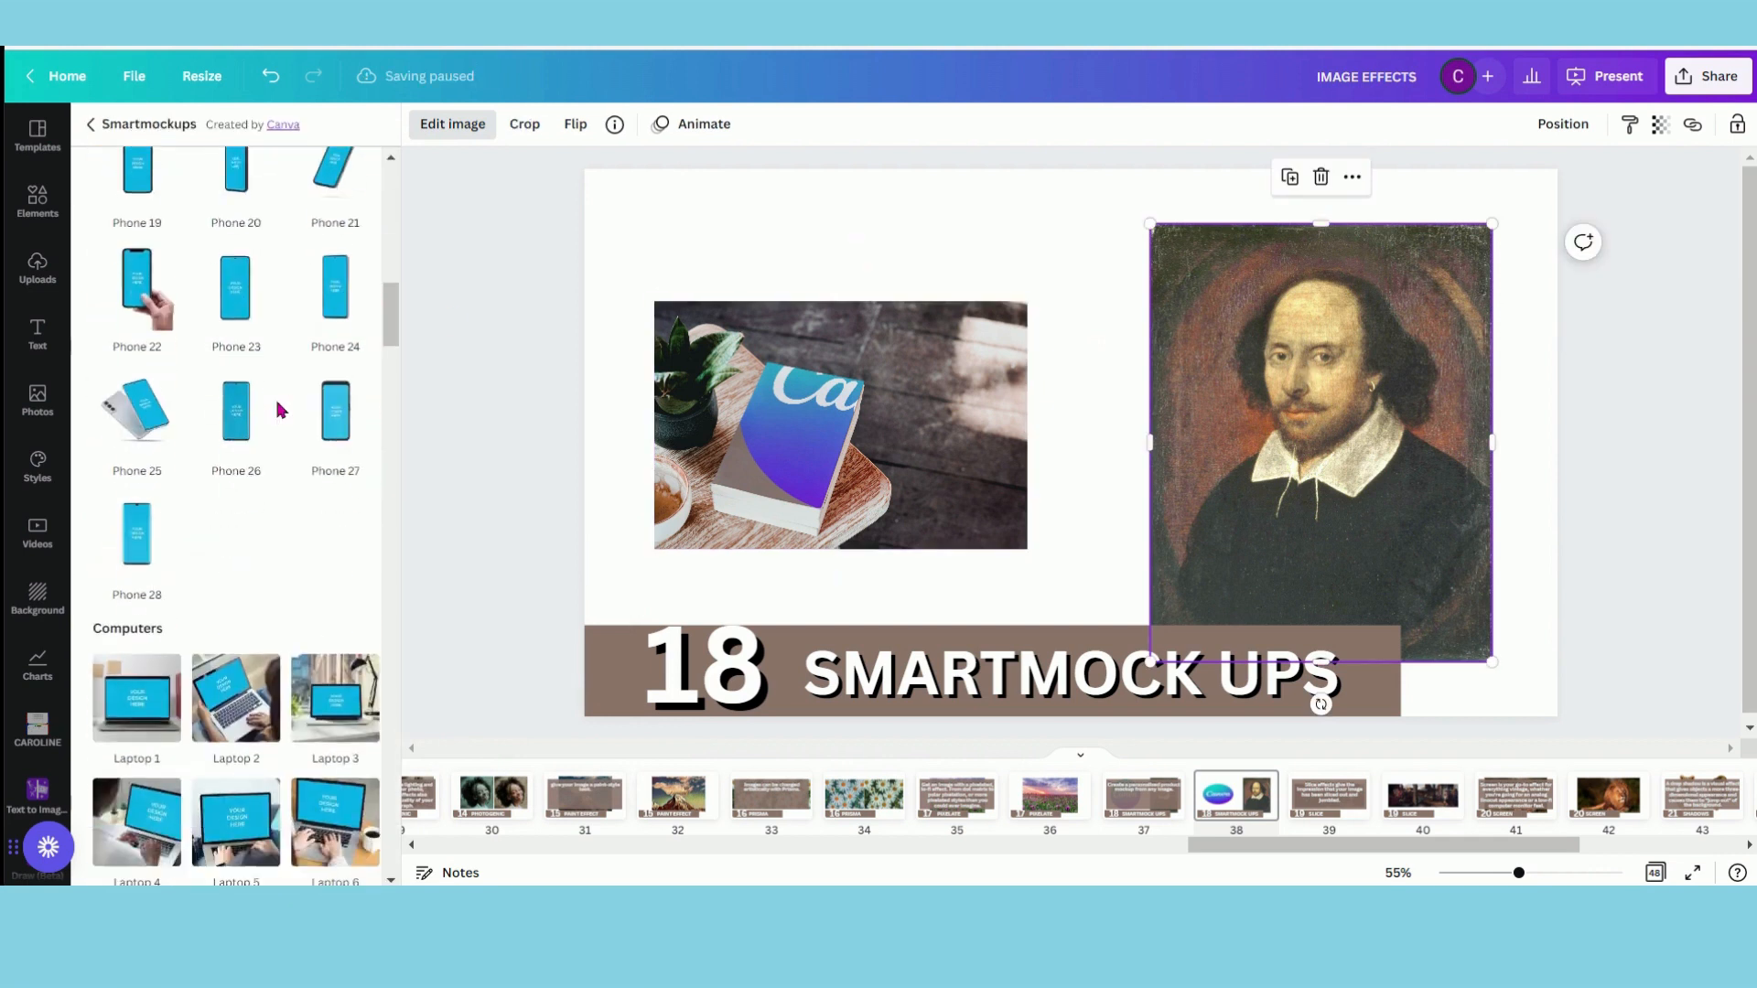
scroll(281, 409, "down", 5)
left_click(232, 298)
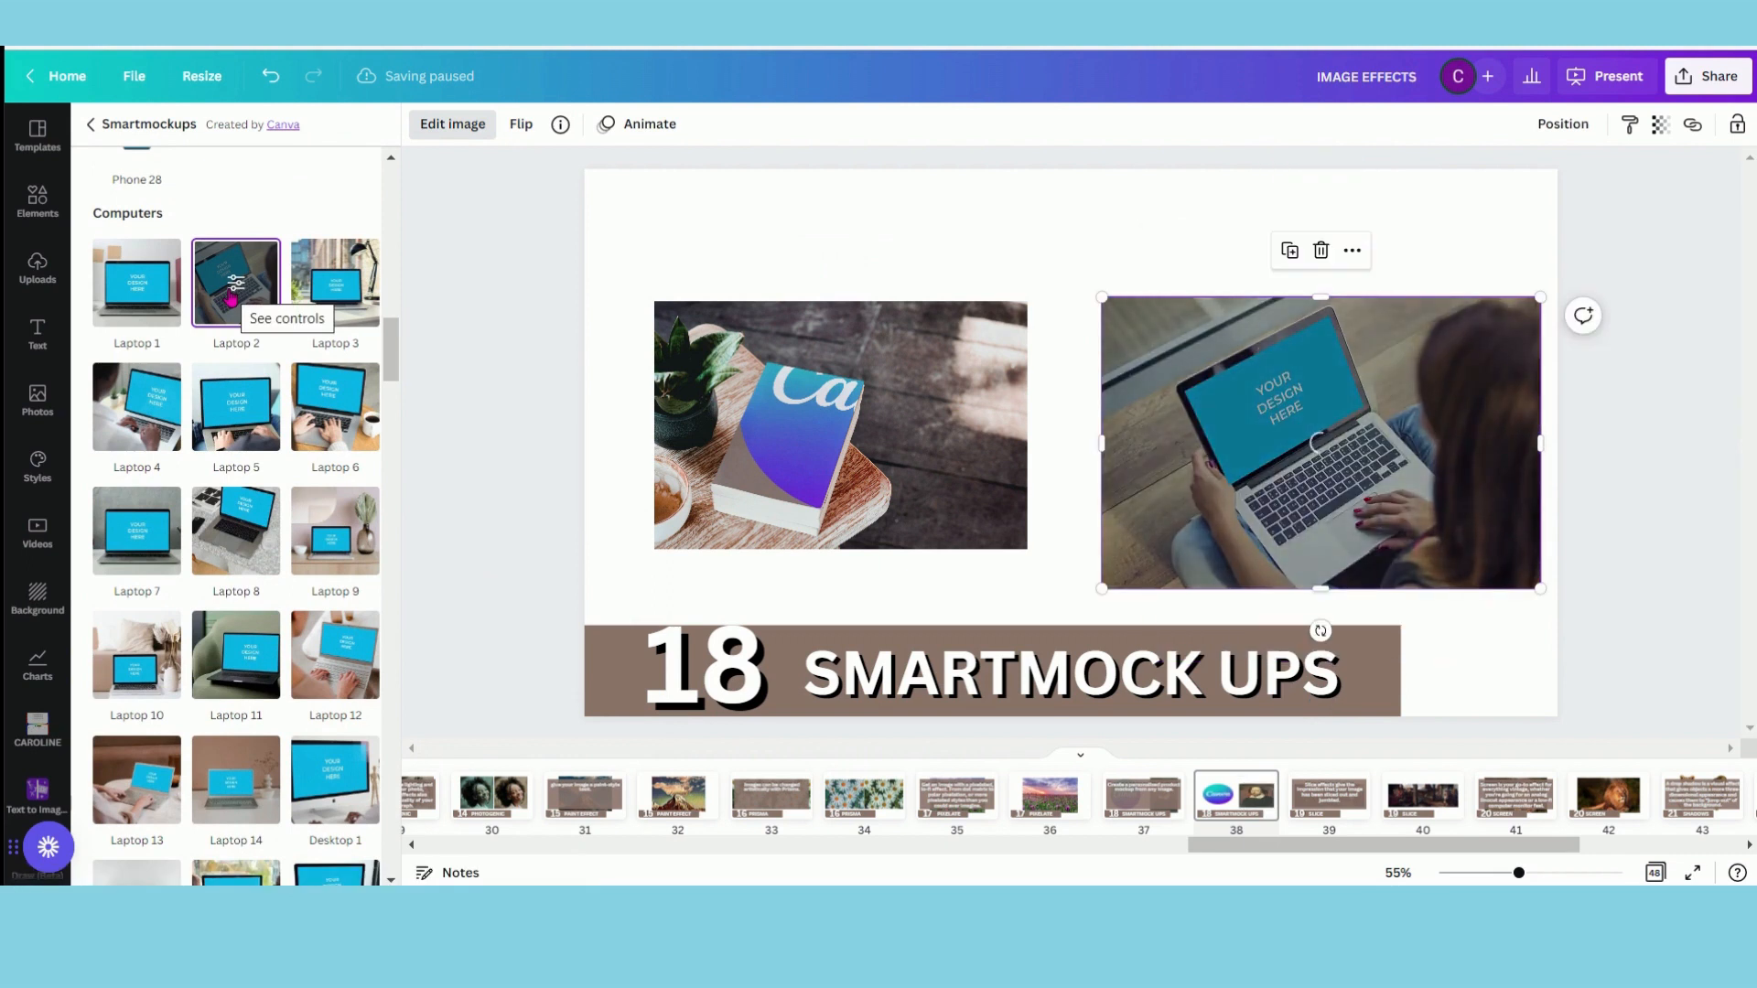
Set the laptop mockup's crop to Fit and apply the effect
left_click(236, 283)
left_click(311, 234)
left_click(186, 307)
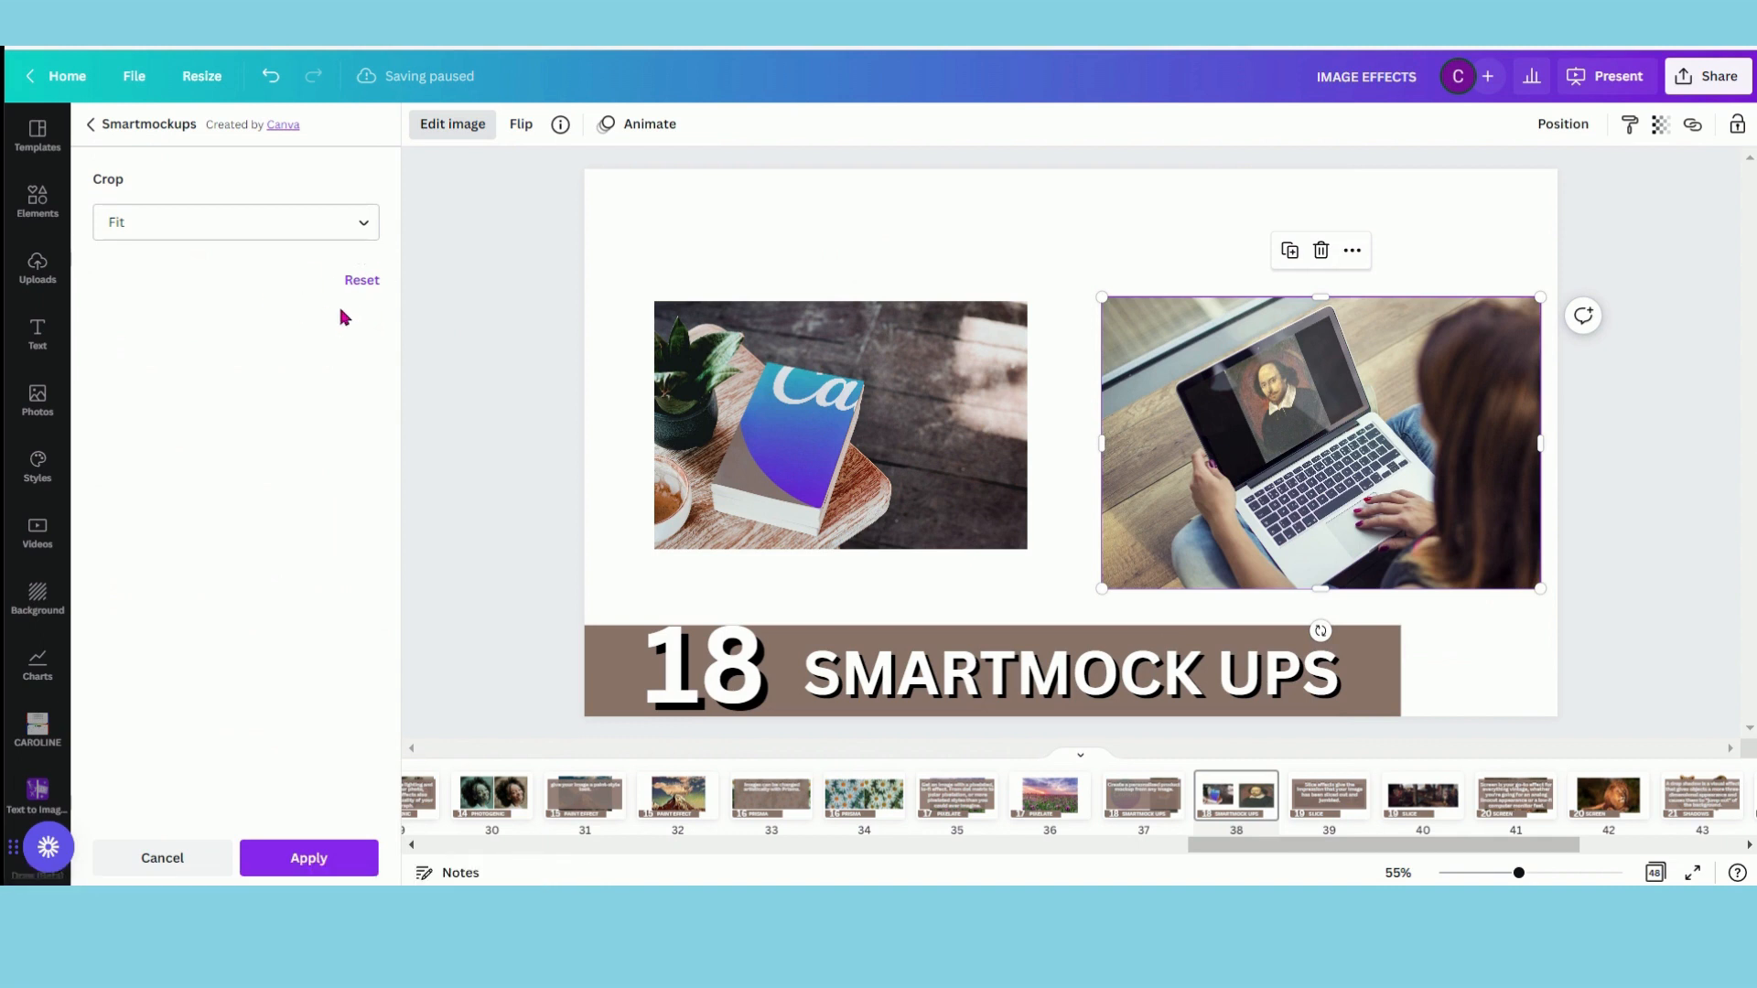
left_click(90, 125)
left_click(310, 851)
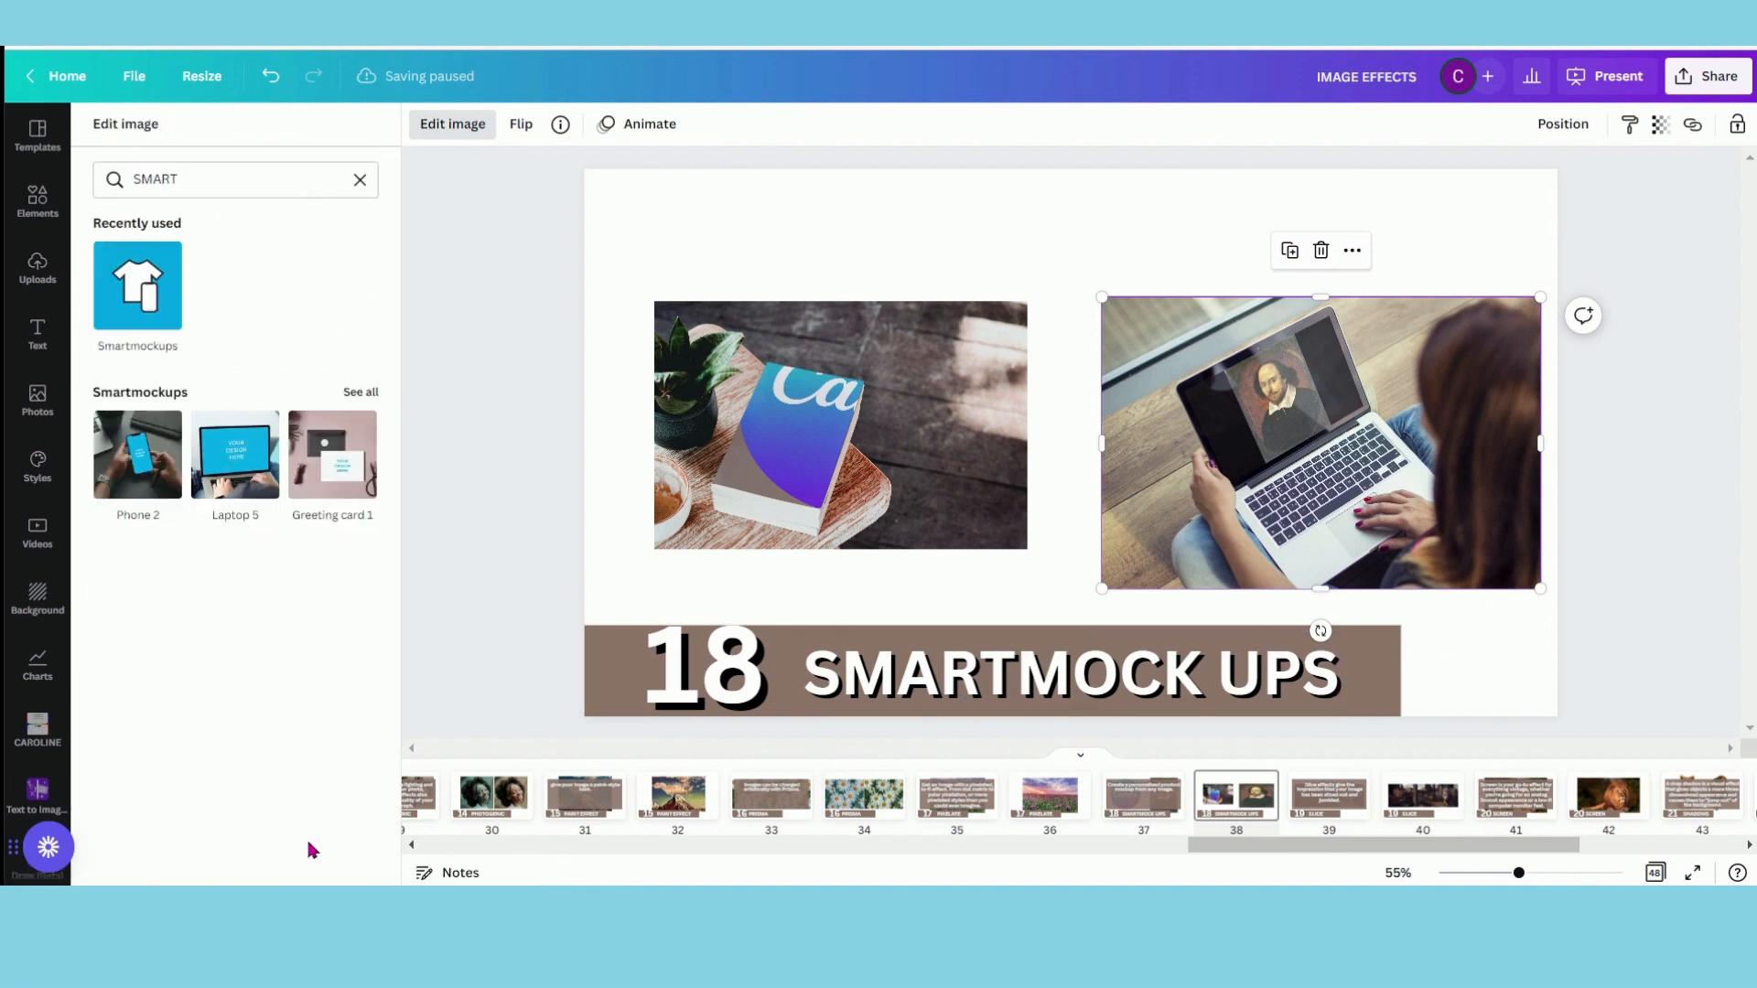
Select the panoramic painting on page 40, find the Slice effect in the image effects and open its variations
left_click(1328, 794)
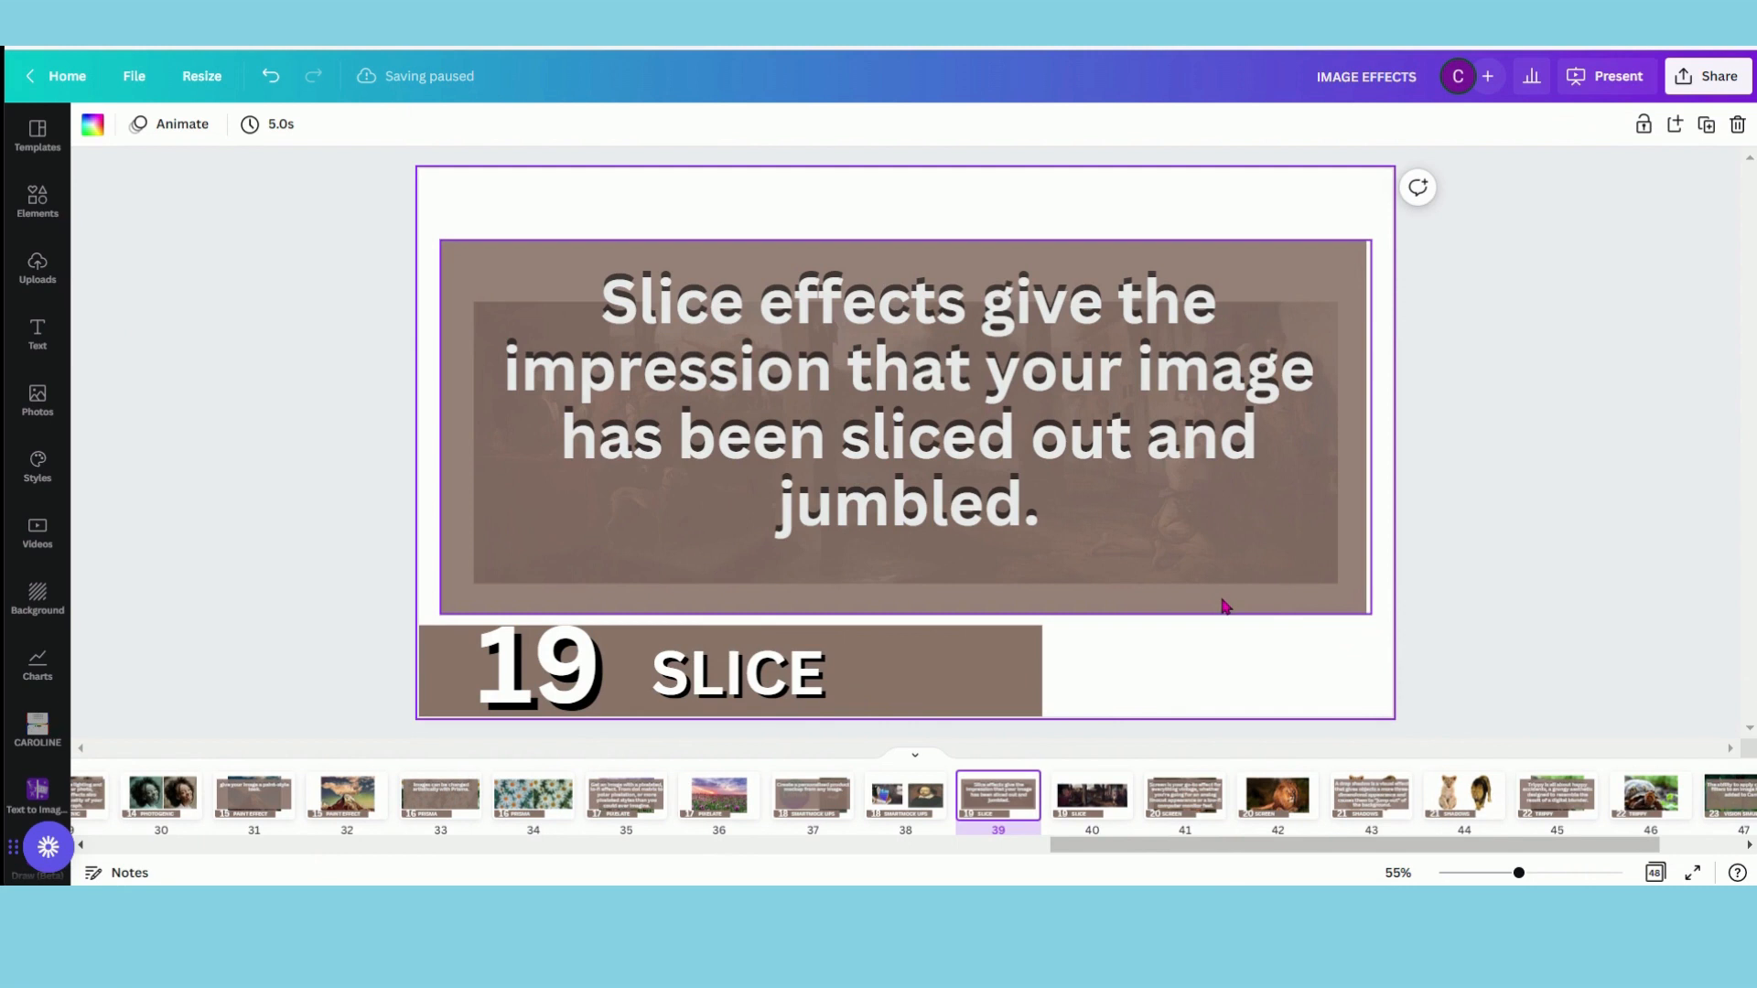
left_click(1097, 809)
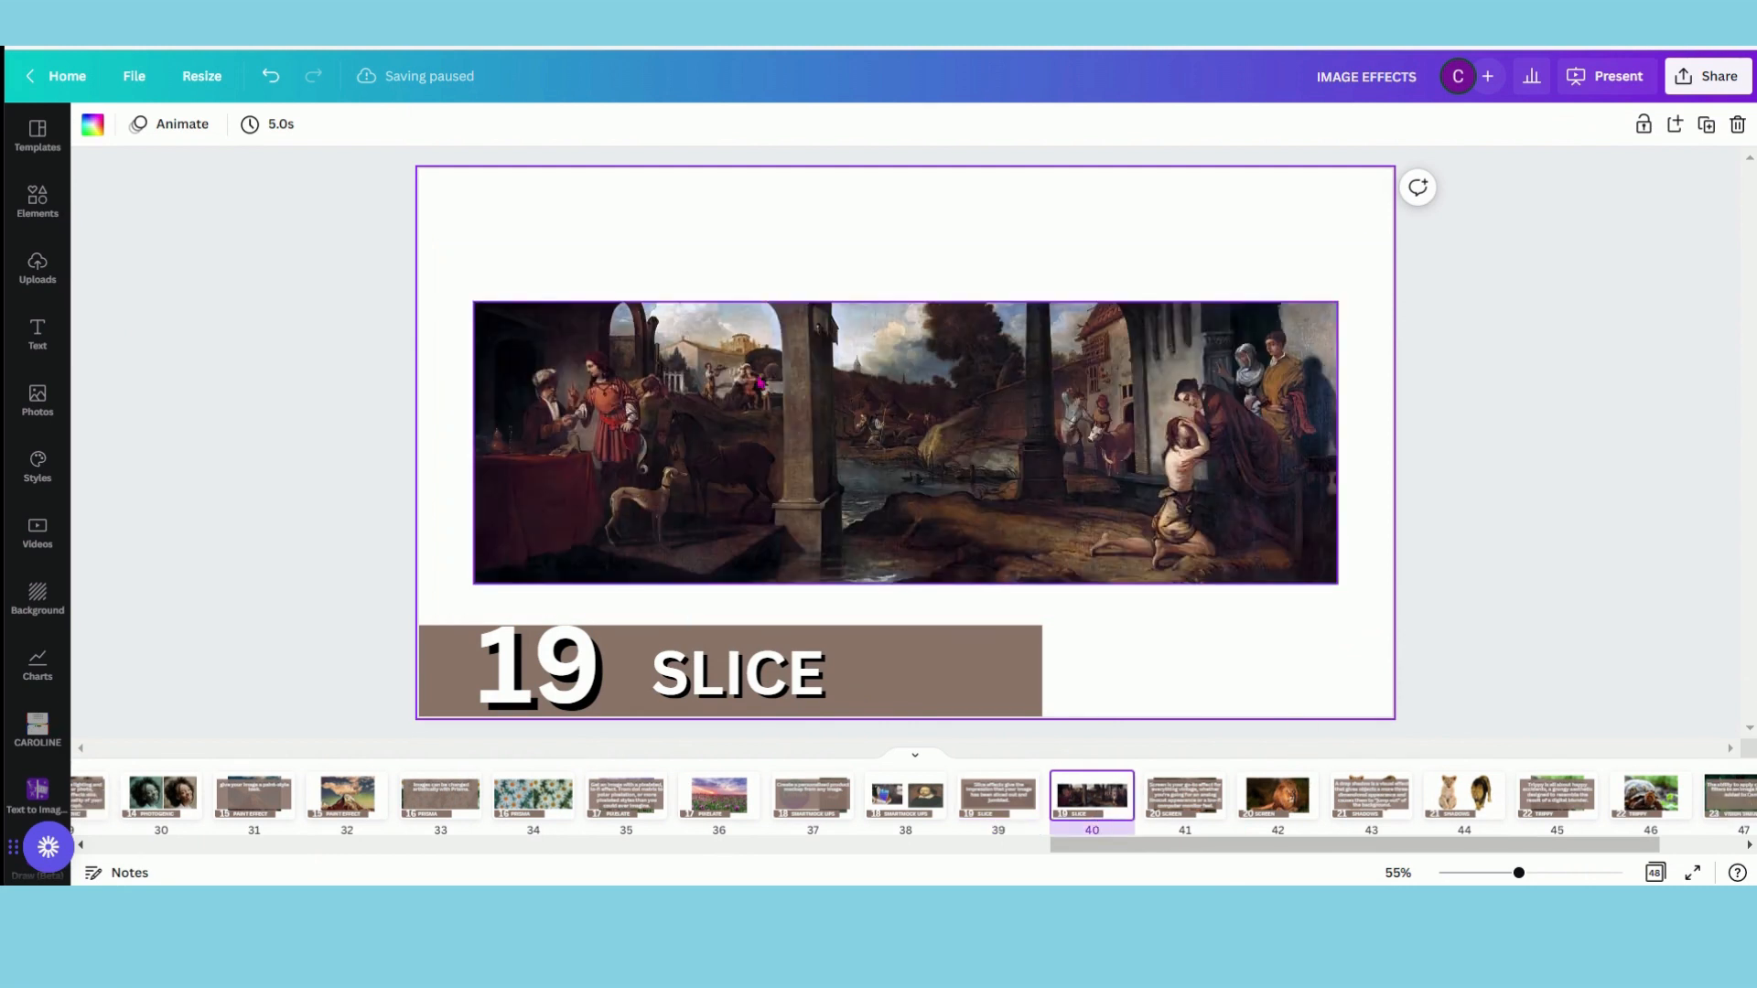
left_click(760, 383)
left_click(104, 126)
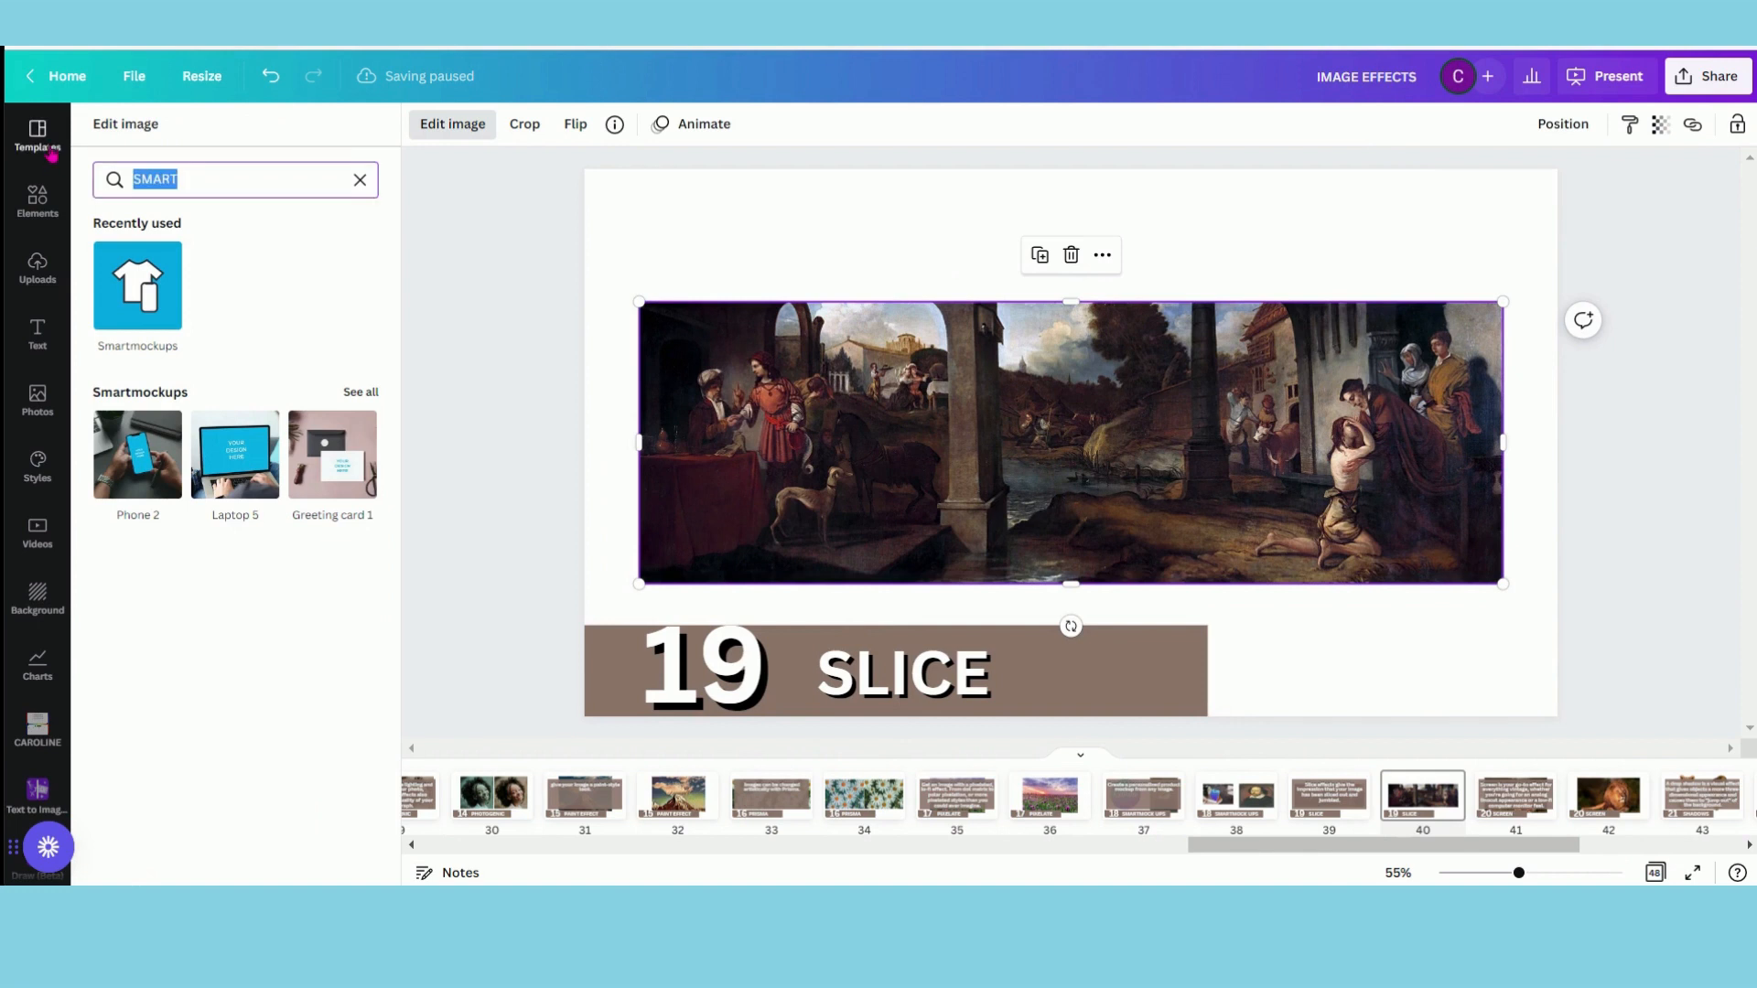
type("SLICE")
left_click(135, 291)
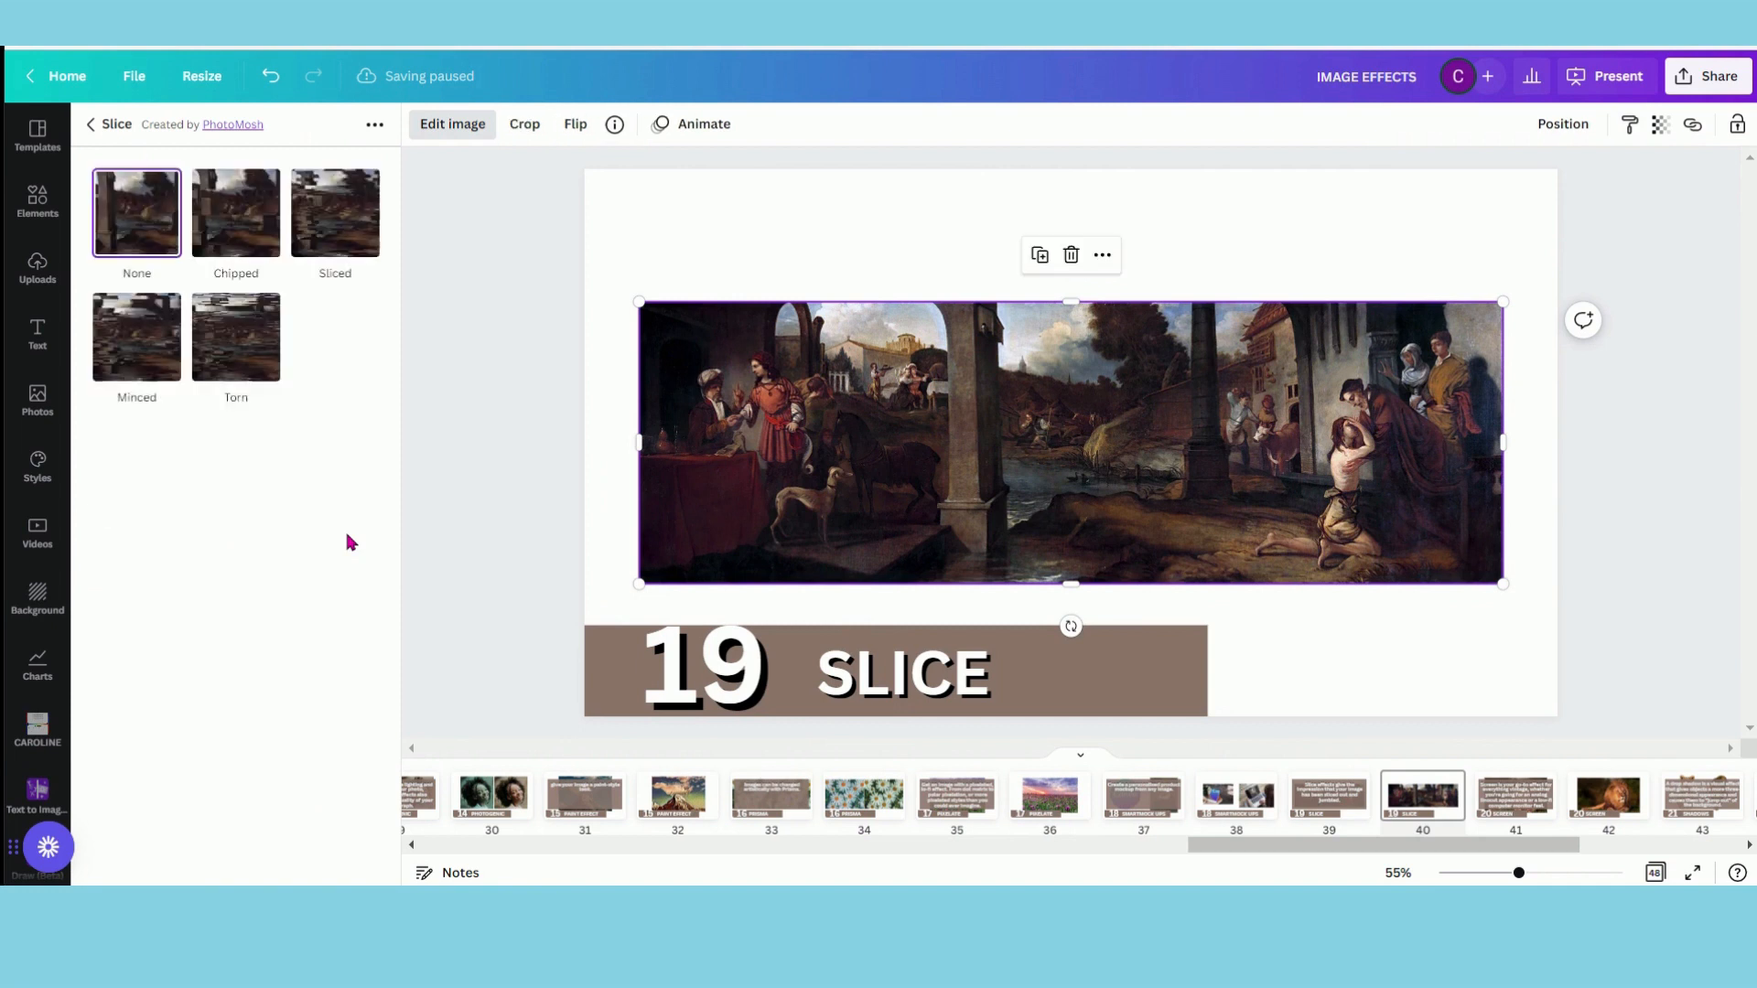
Try the Chipped slice variation on the painting and increase its settings
left_click(256, 217)
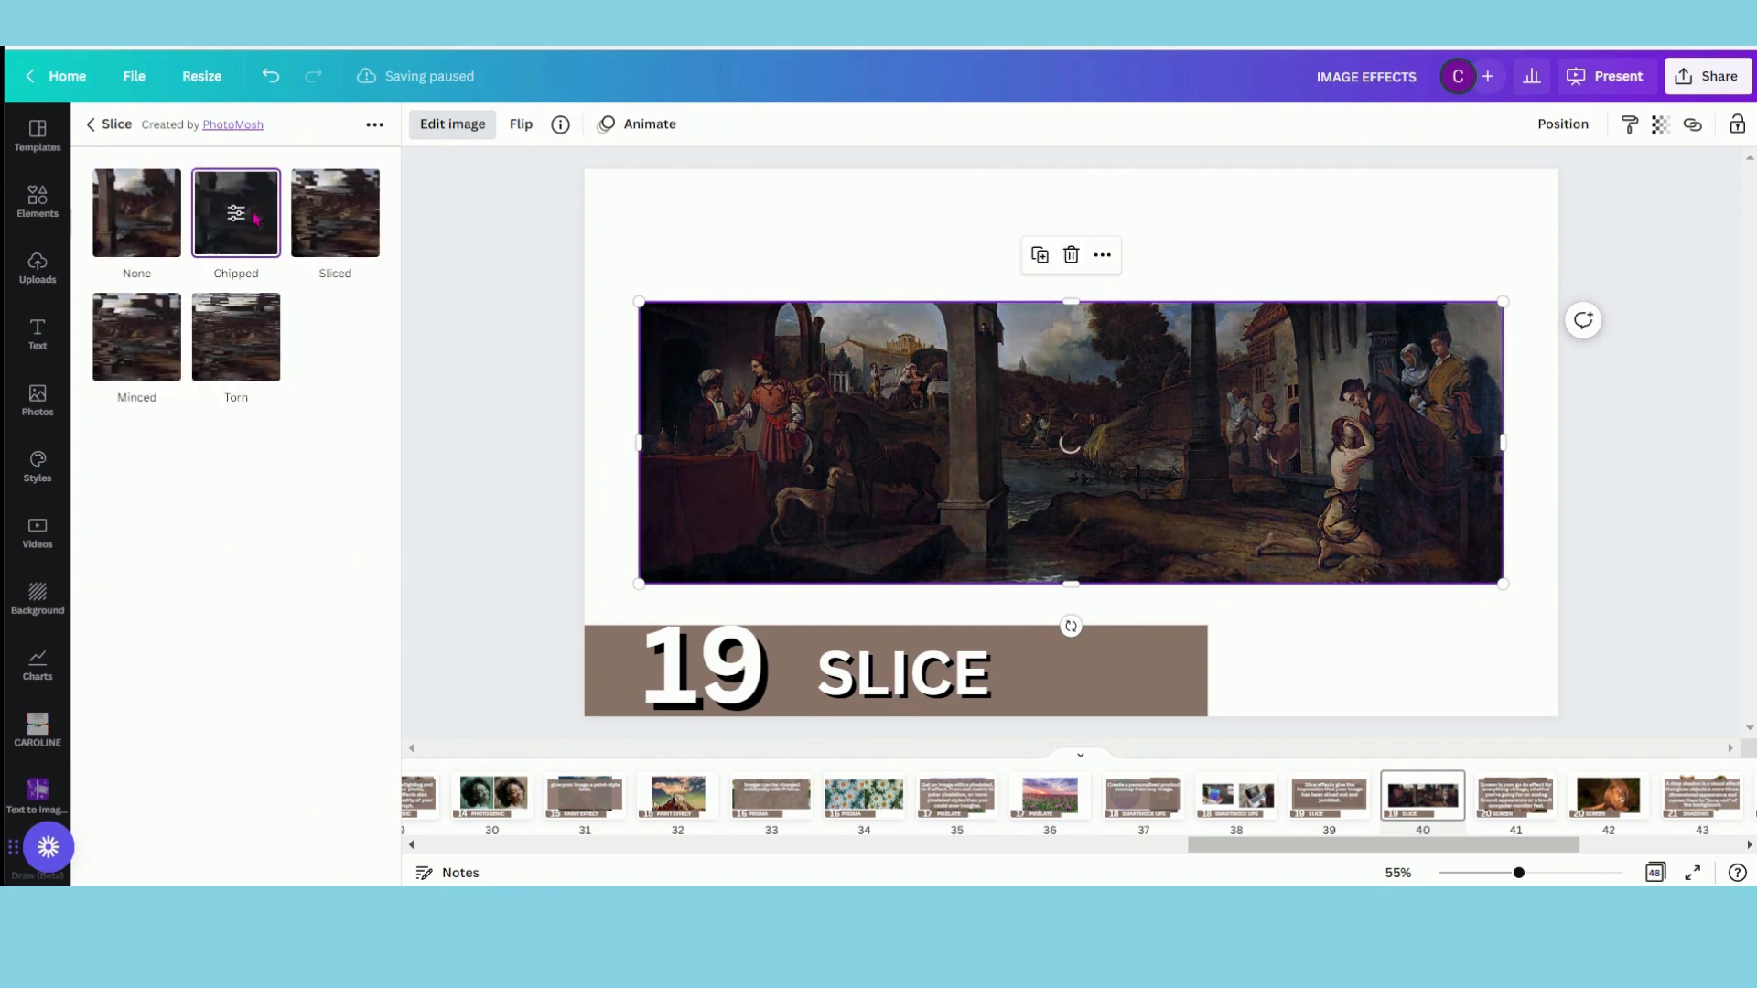
left_click(254, 220)
left_click_drag(169, 206, 229, 204)
left_click_drag(240, 266, 350, 266)
left_click_drag(149, 324, 222, 336)
left_click(90, 125)
Try the Sliced, Minced and Torn variations on the painting, return it to Chipped and apply the effect
left_click(338, 234)
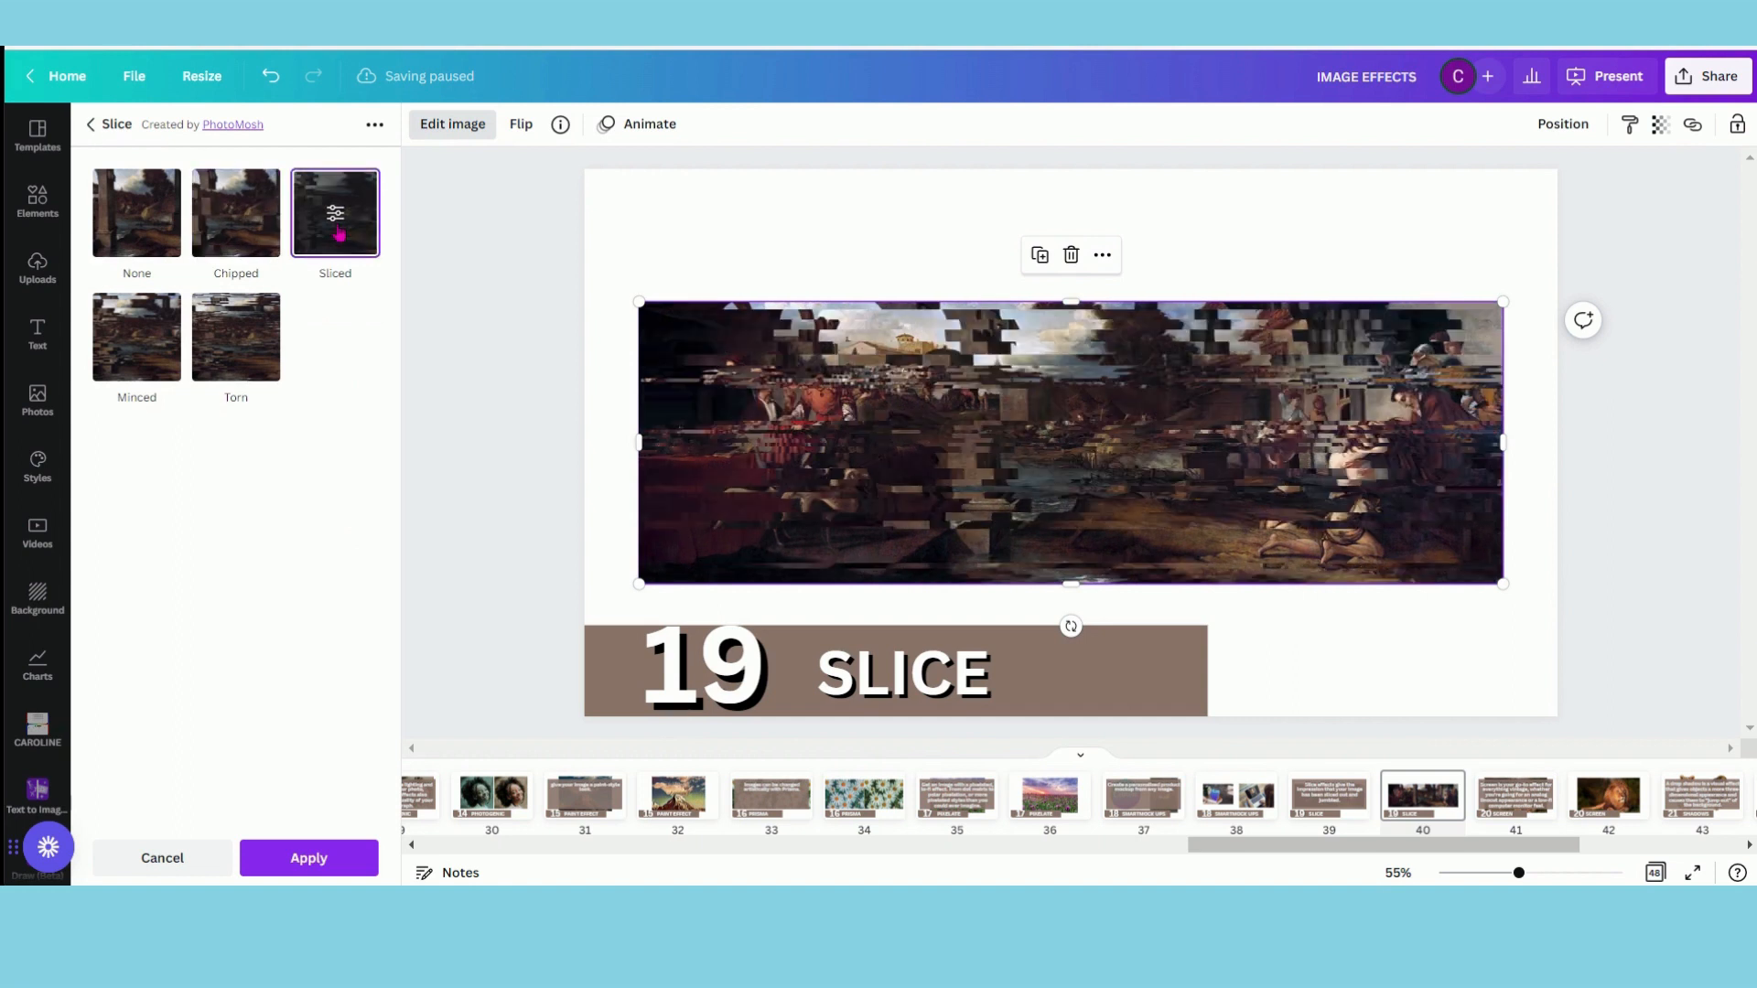
left_click(113, 335)
left_click(236, 369)
left_click(241, 272)
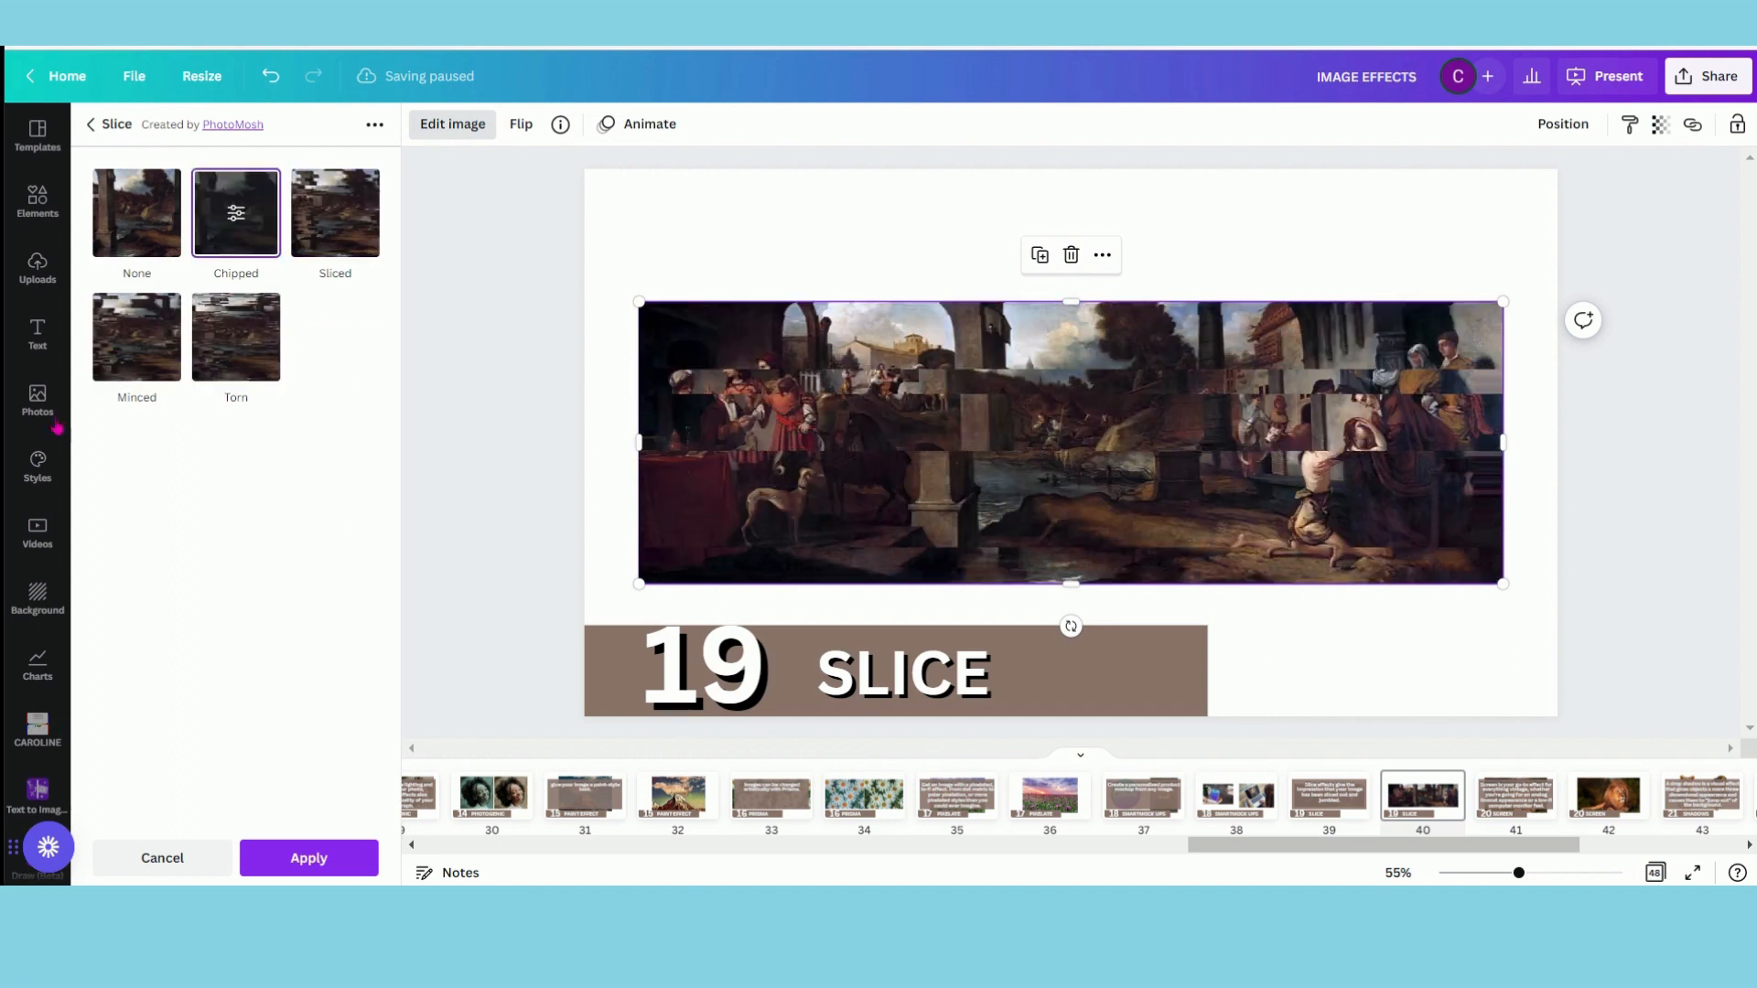
left_click(336, 862)
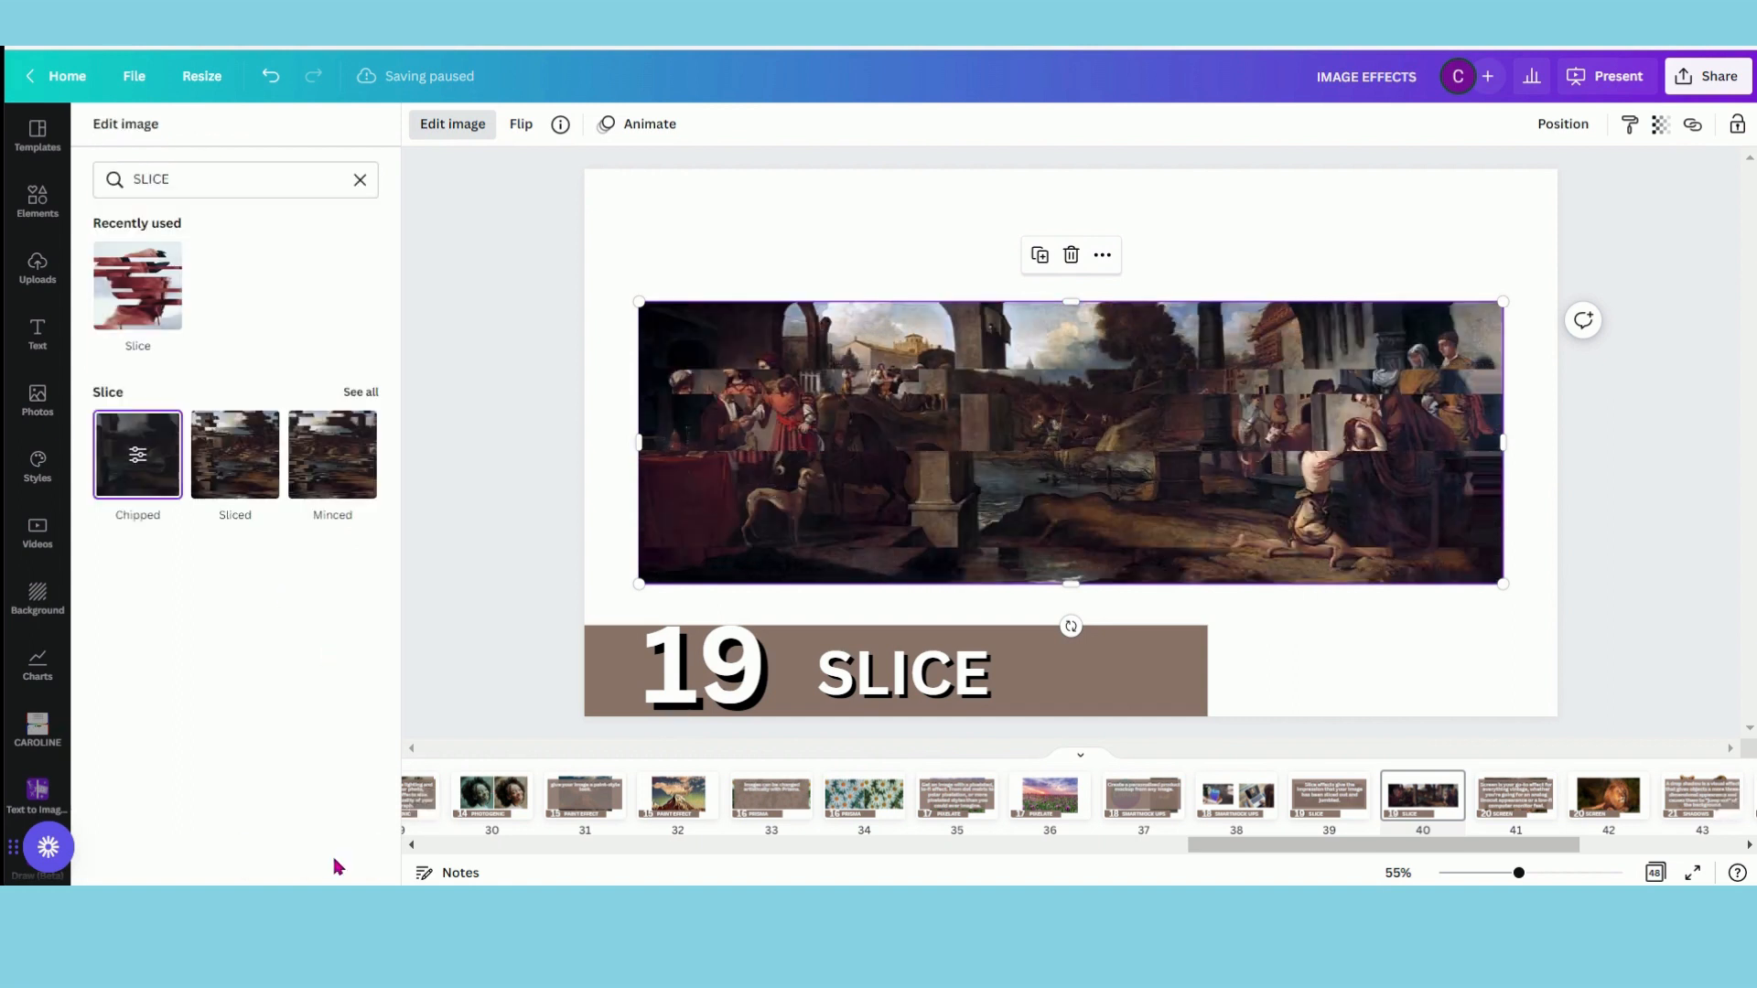
Select the lion photo on page 42, find the Screen effect in the image effects and open its variations
left_click(1503, 808)
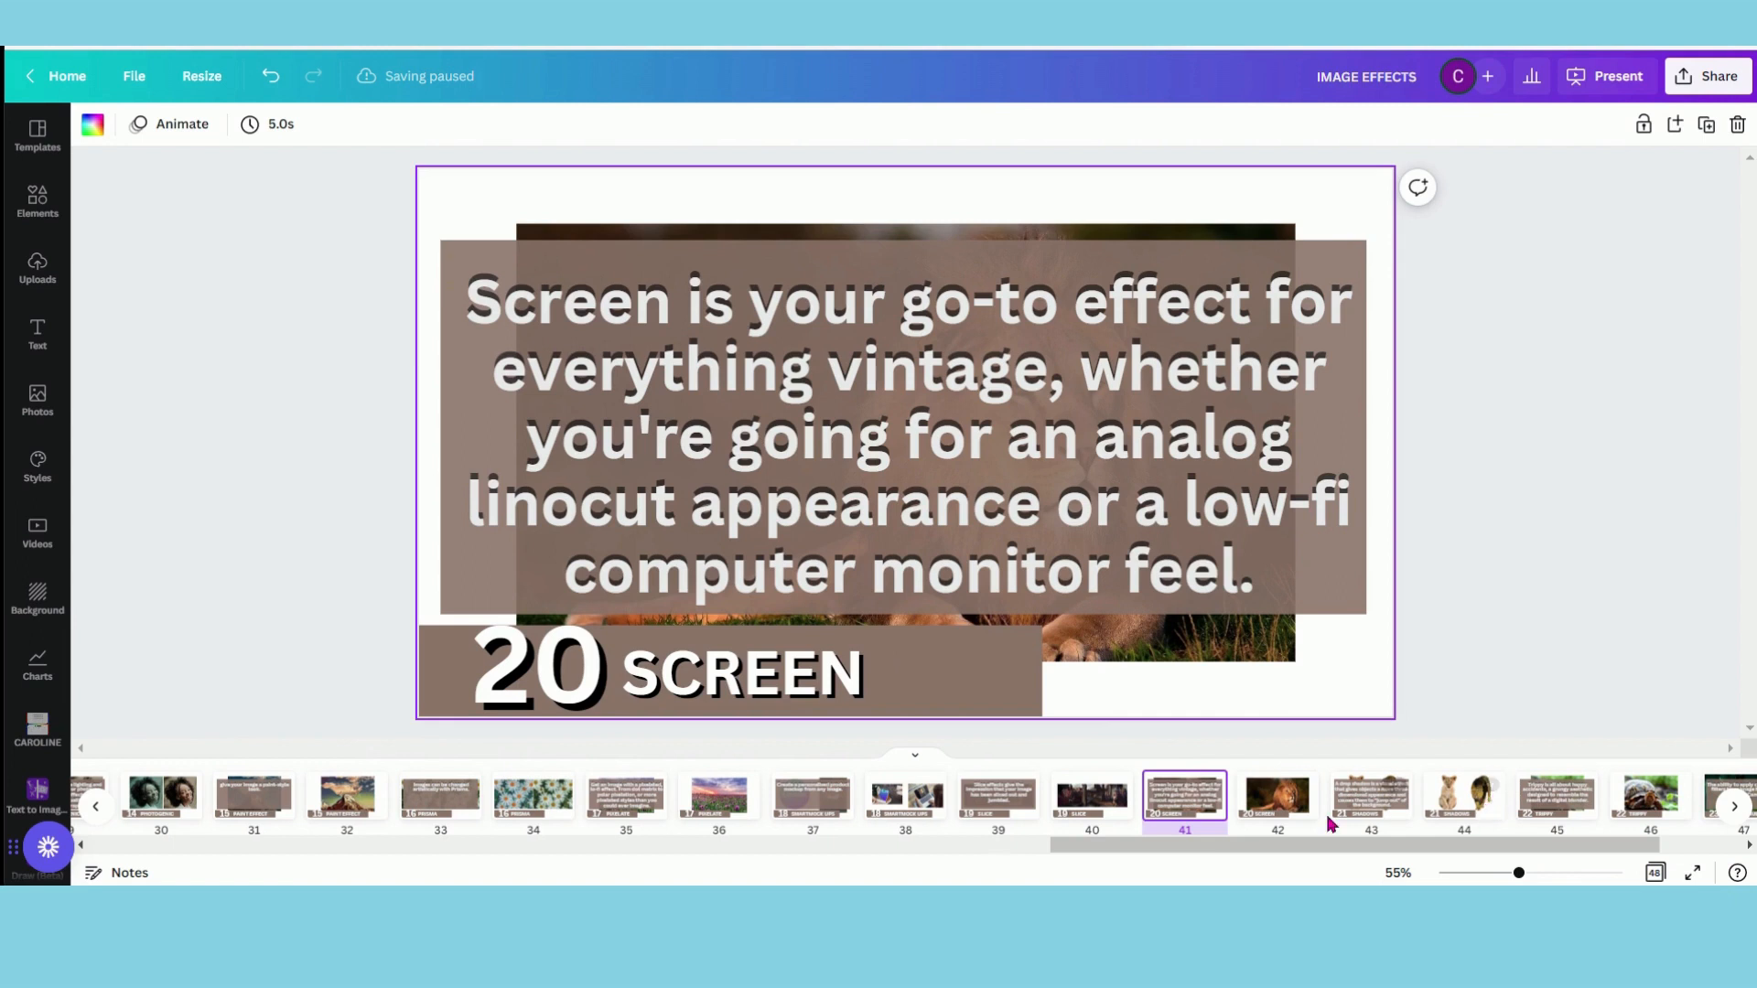
left_click(1284, 811)
left_click(1020, 417)
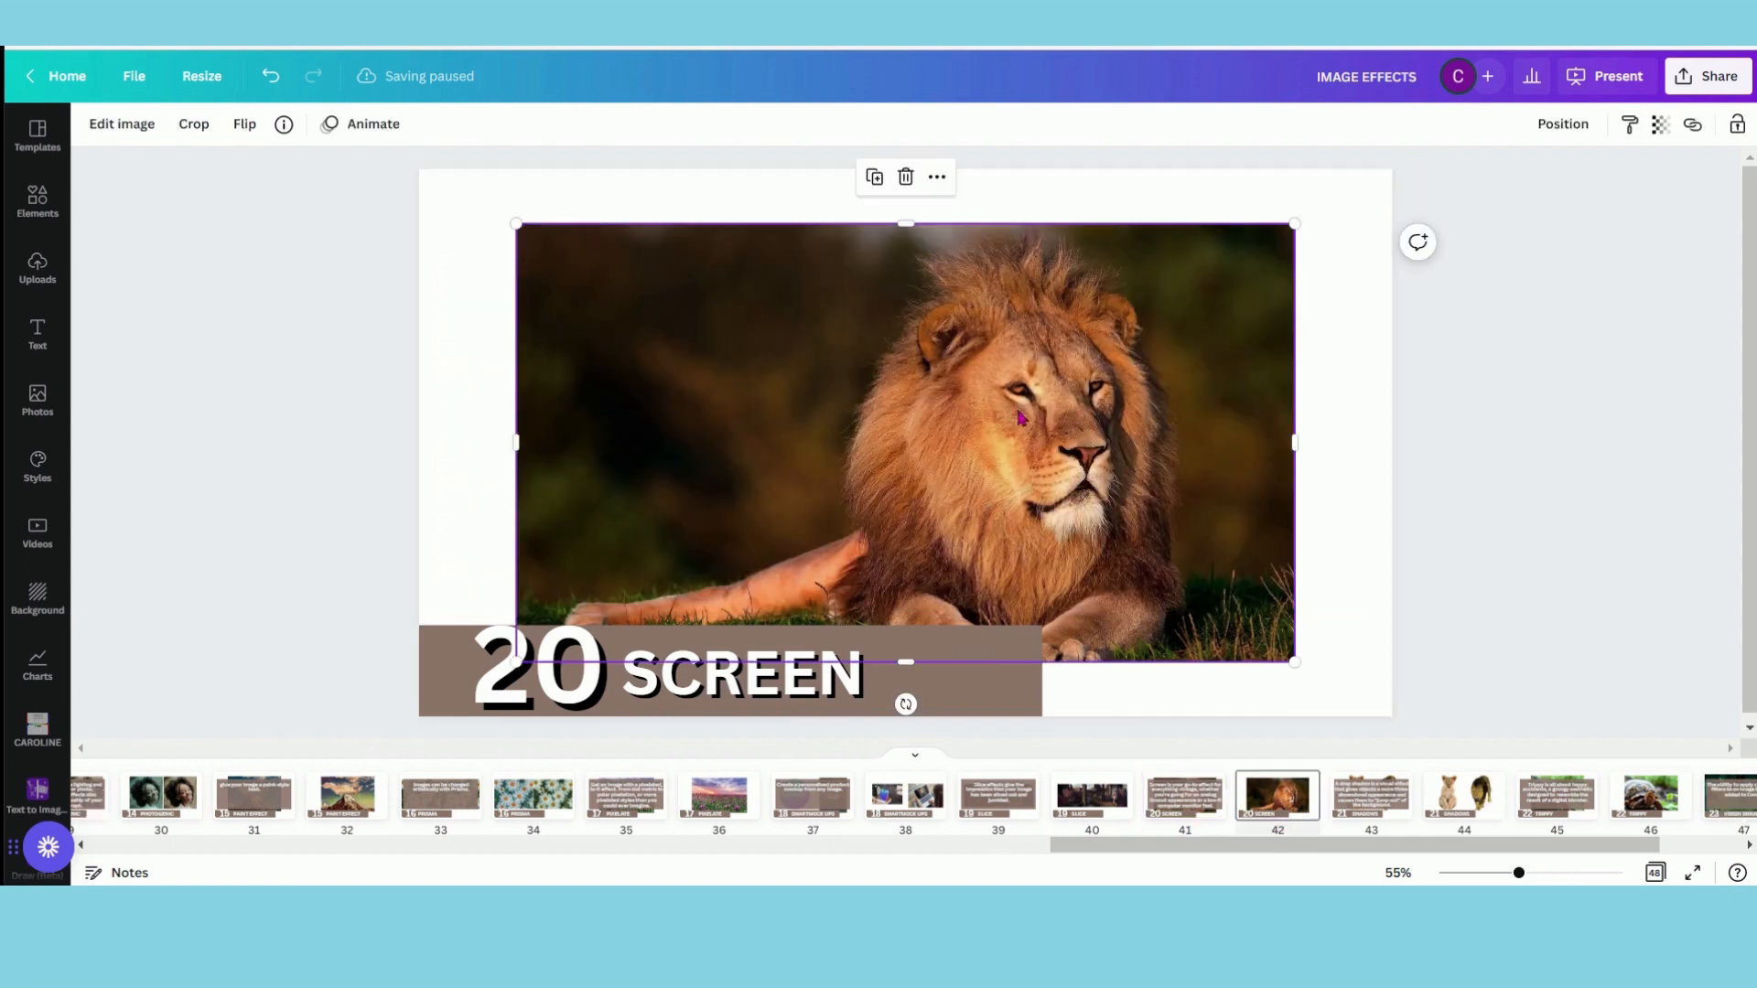
left_click(108, 134)
left_click_drag(208, 180, 5, 148)
type("SCREEN")
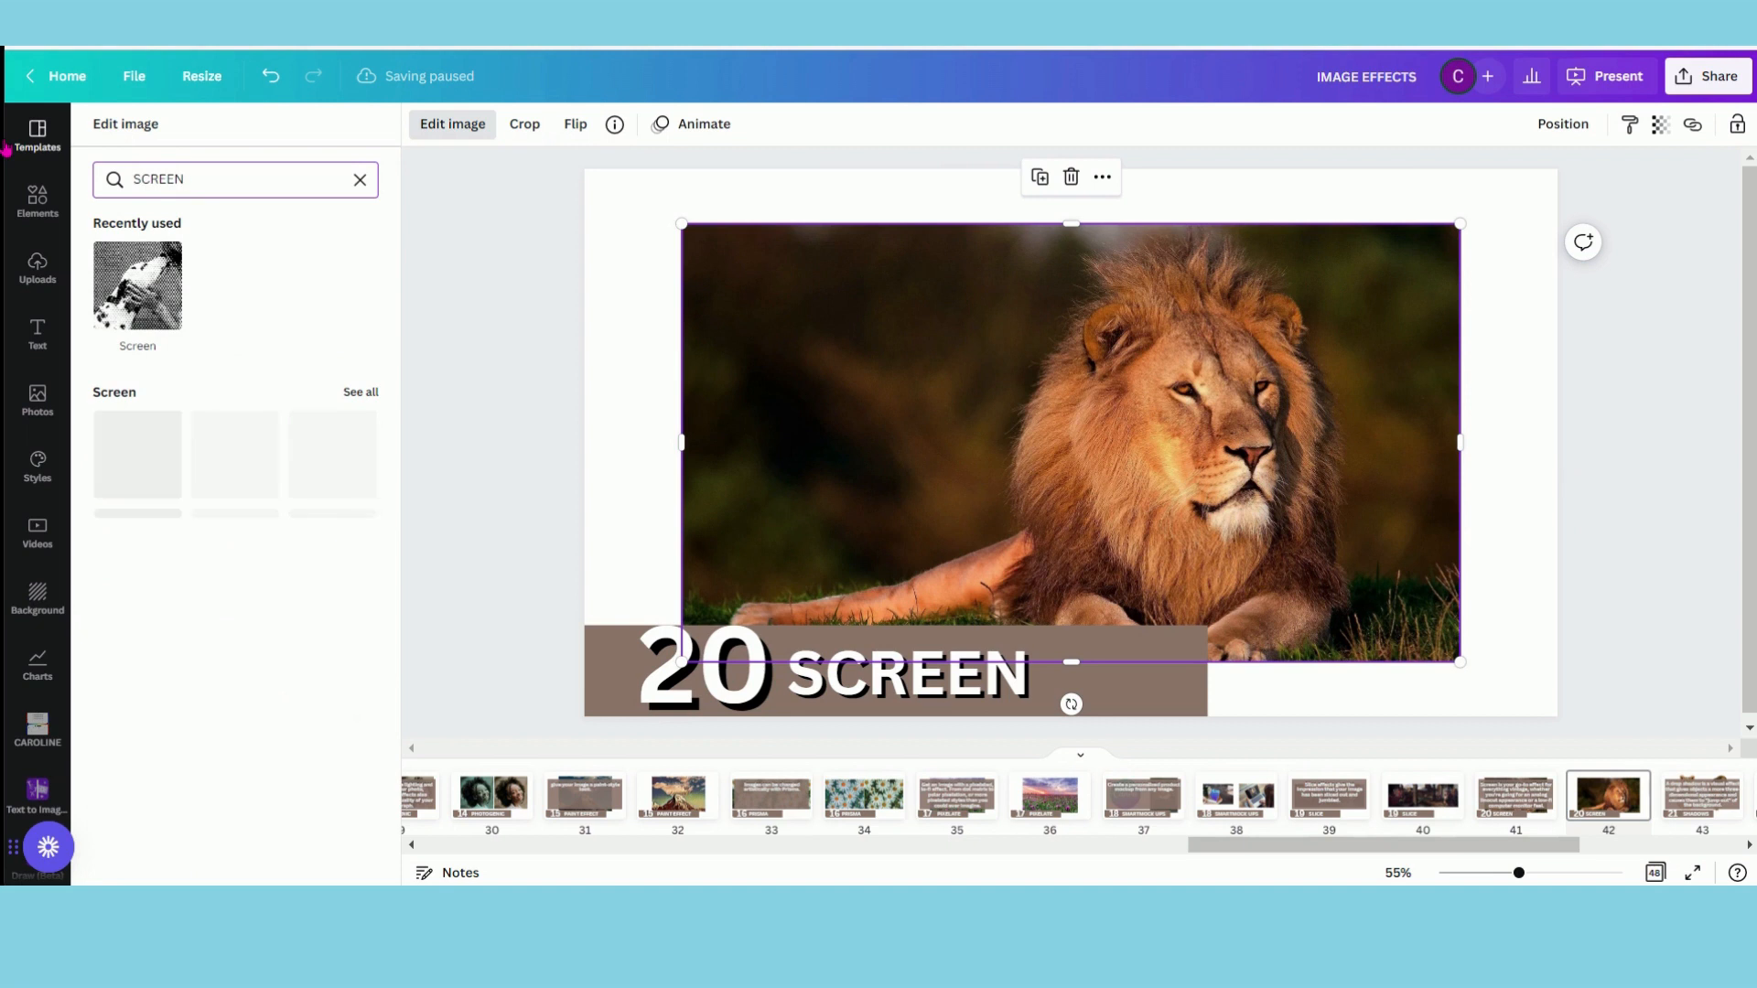
left_click(165, 283)
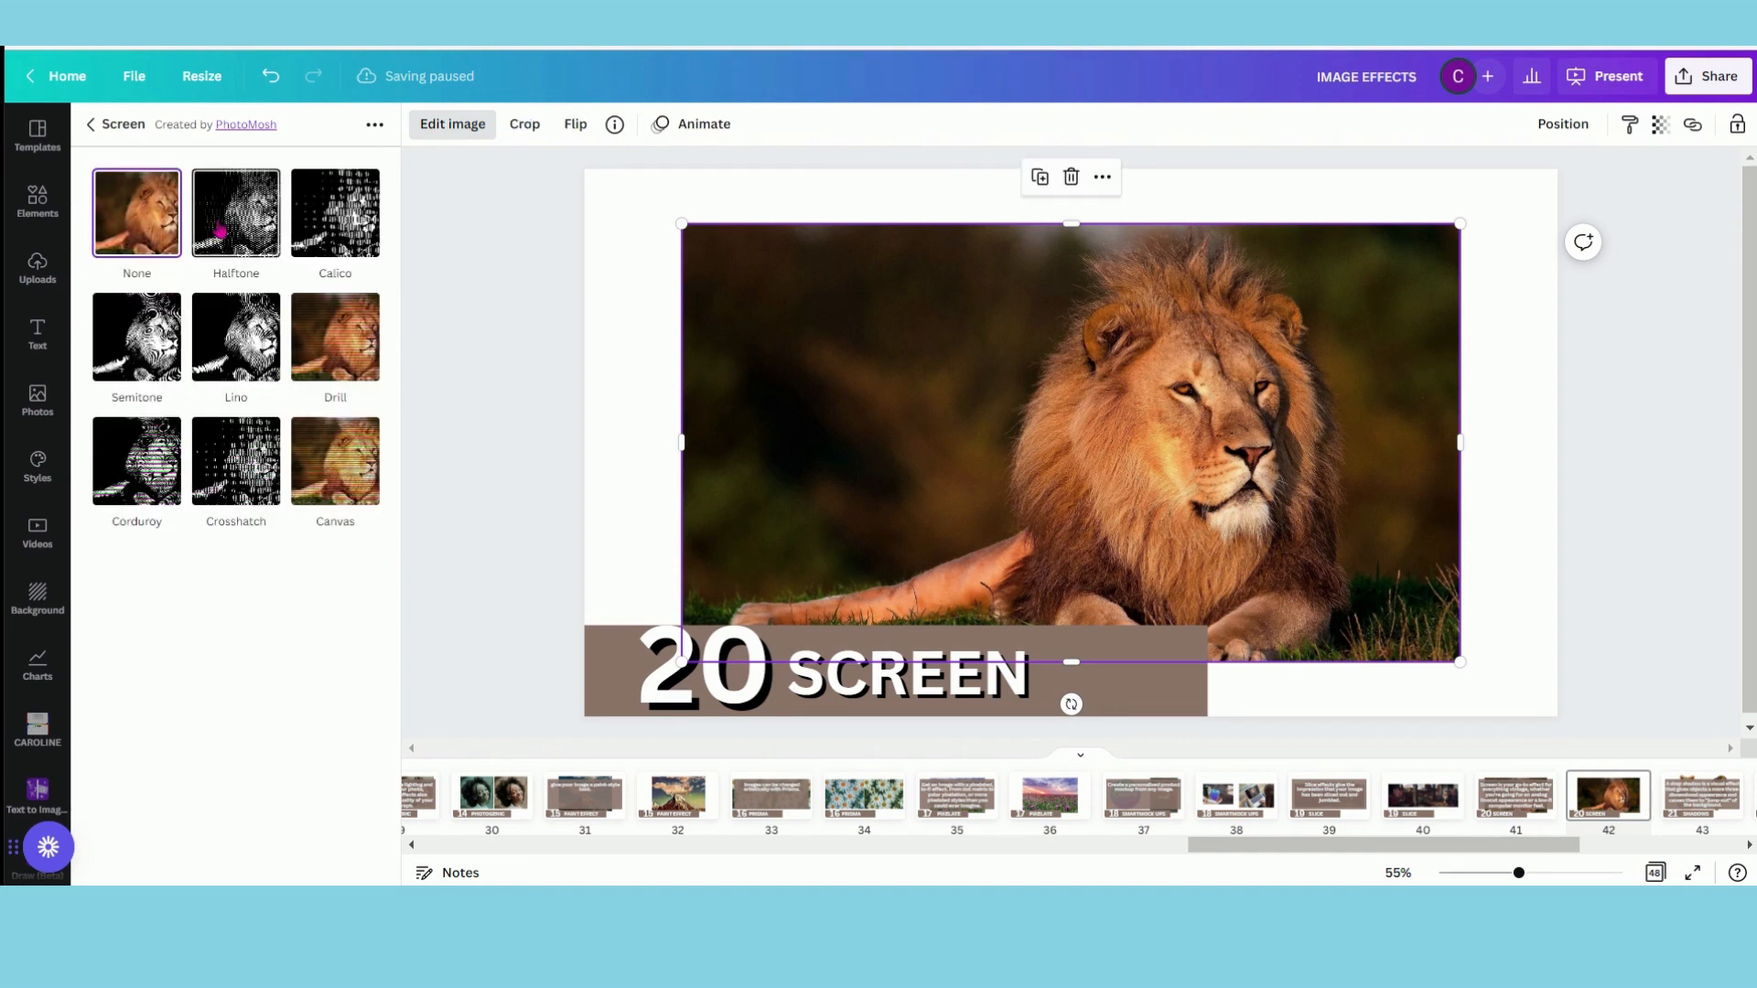
Try the Halftone, Calico and Drill screen effects on the lion photo and choose Canvas
left_click(236, 228)
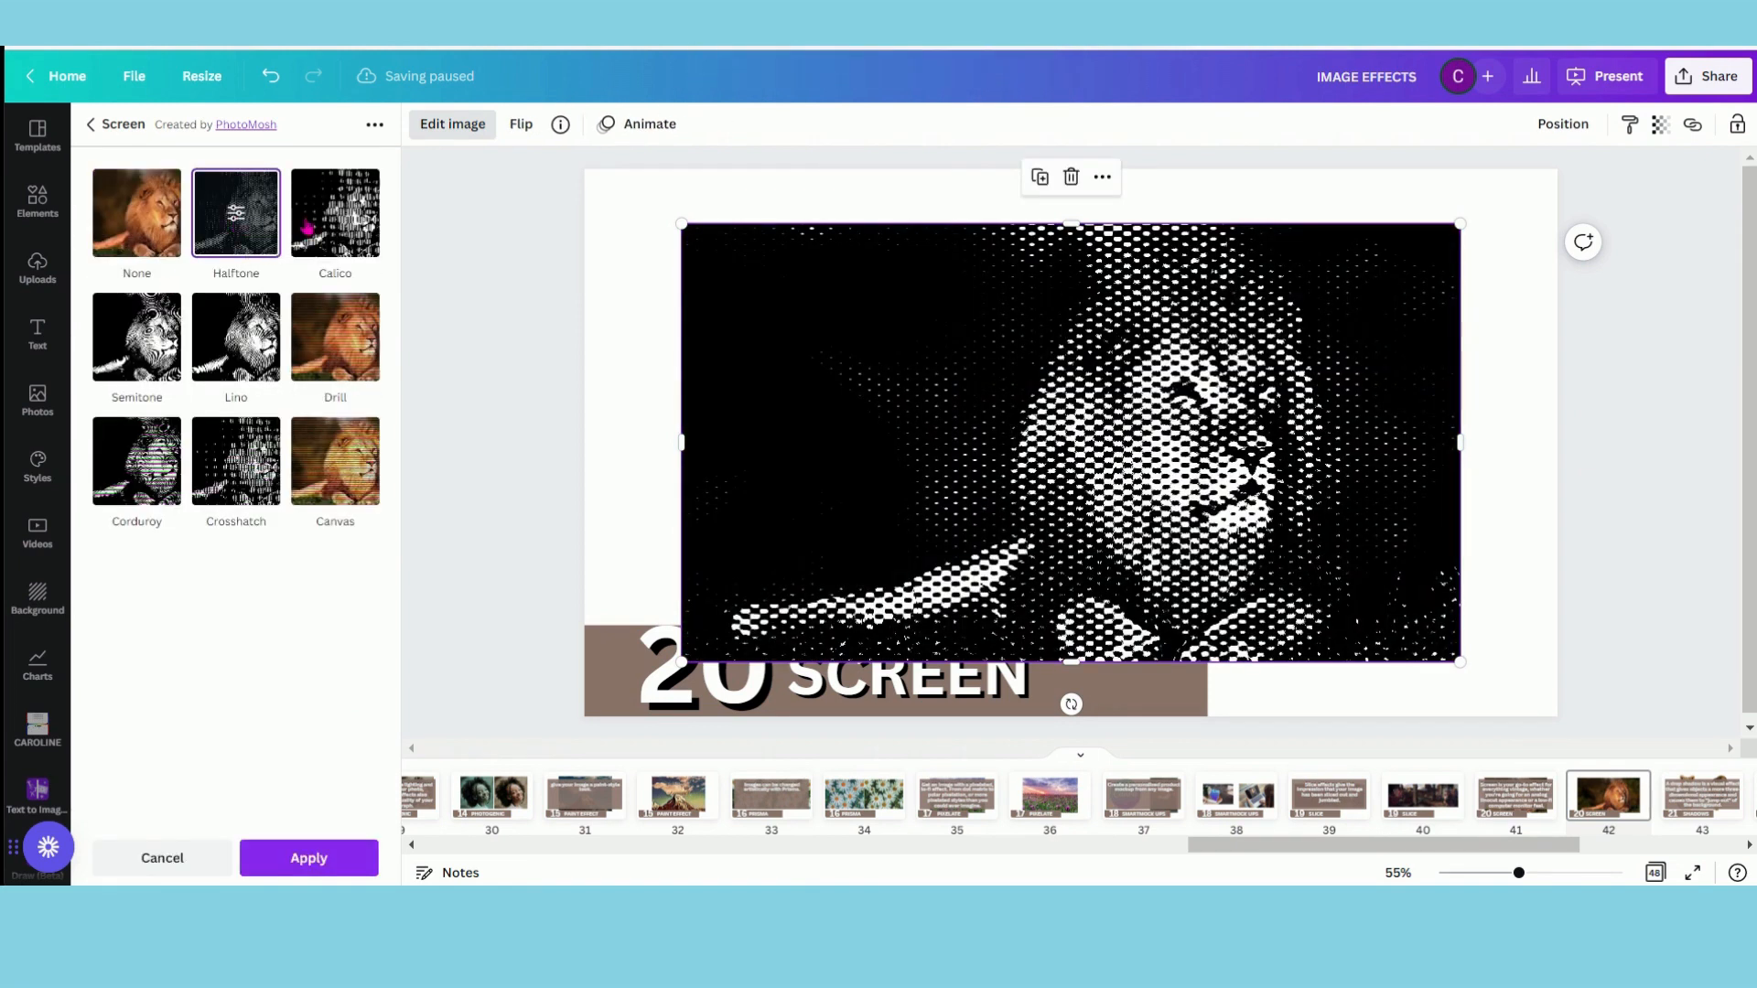
left_click(332, 224)
left_click(335, 363)
left_click(343, 474)
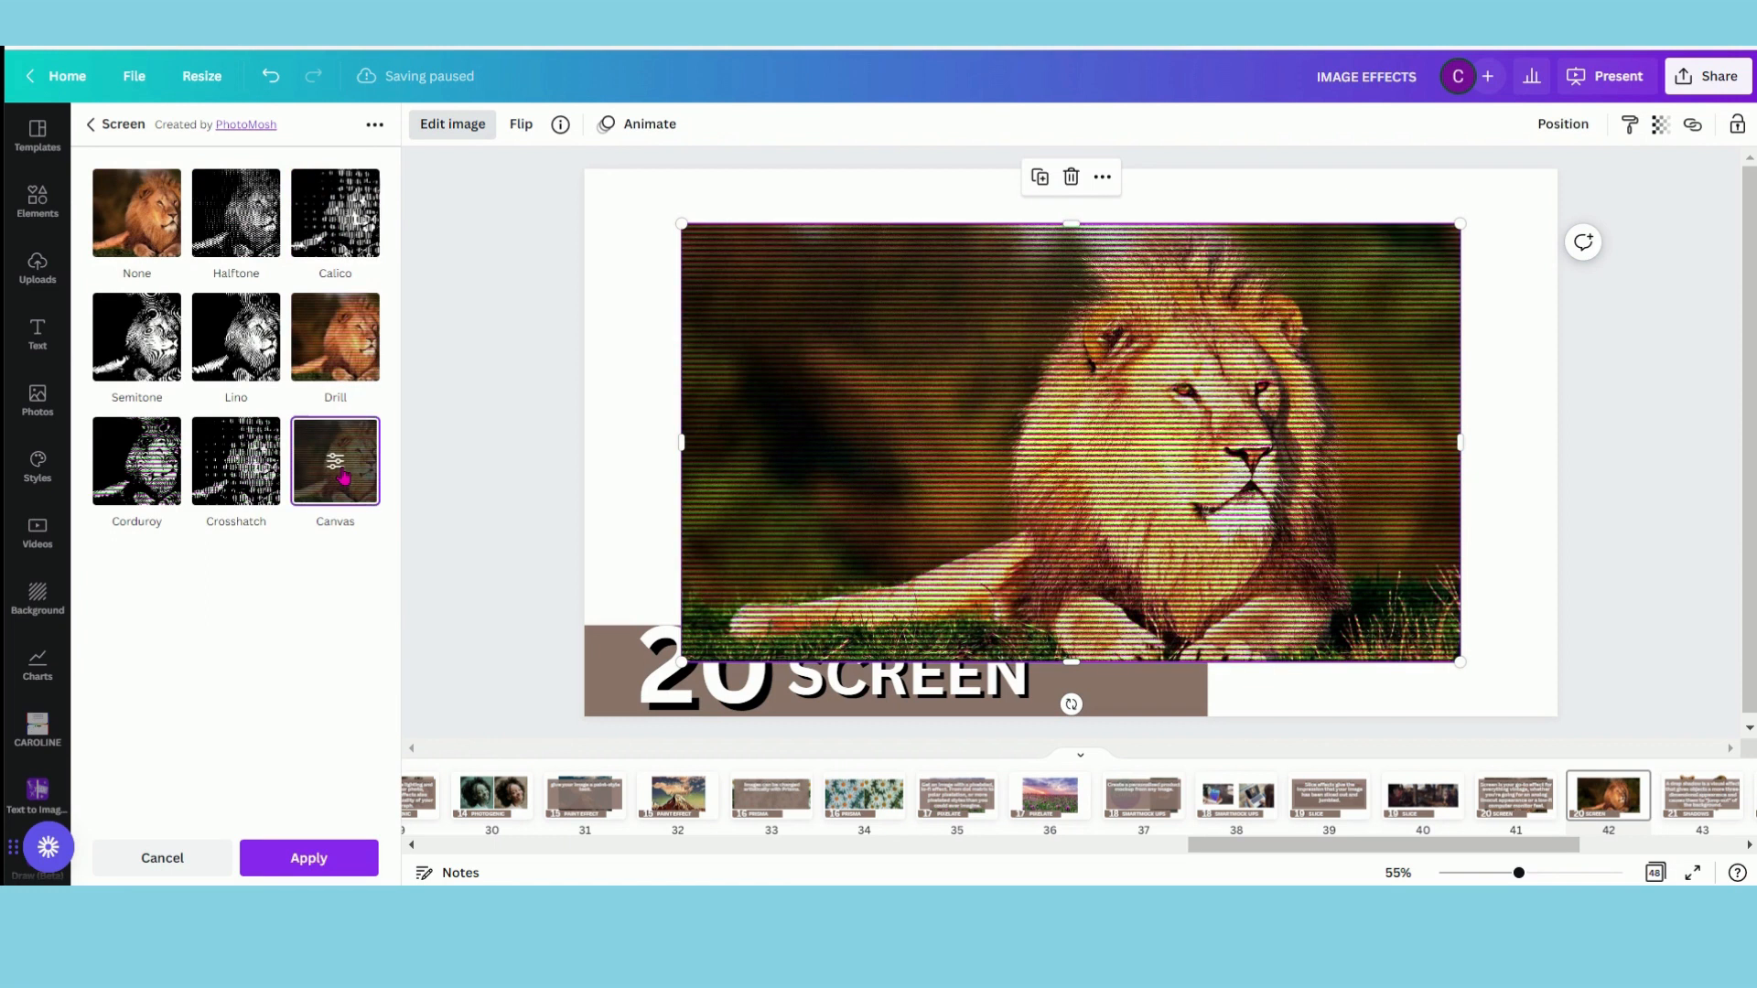
Adjust the Canvas effect's settings on the lion photo to coarser, stronger lines and apply it
left_click(335, 464)
left_click_drag(382, 249, 312, 300)
left_click_drag(164, 358, 278, 360)
left_click(311, 860)
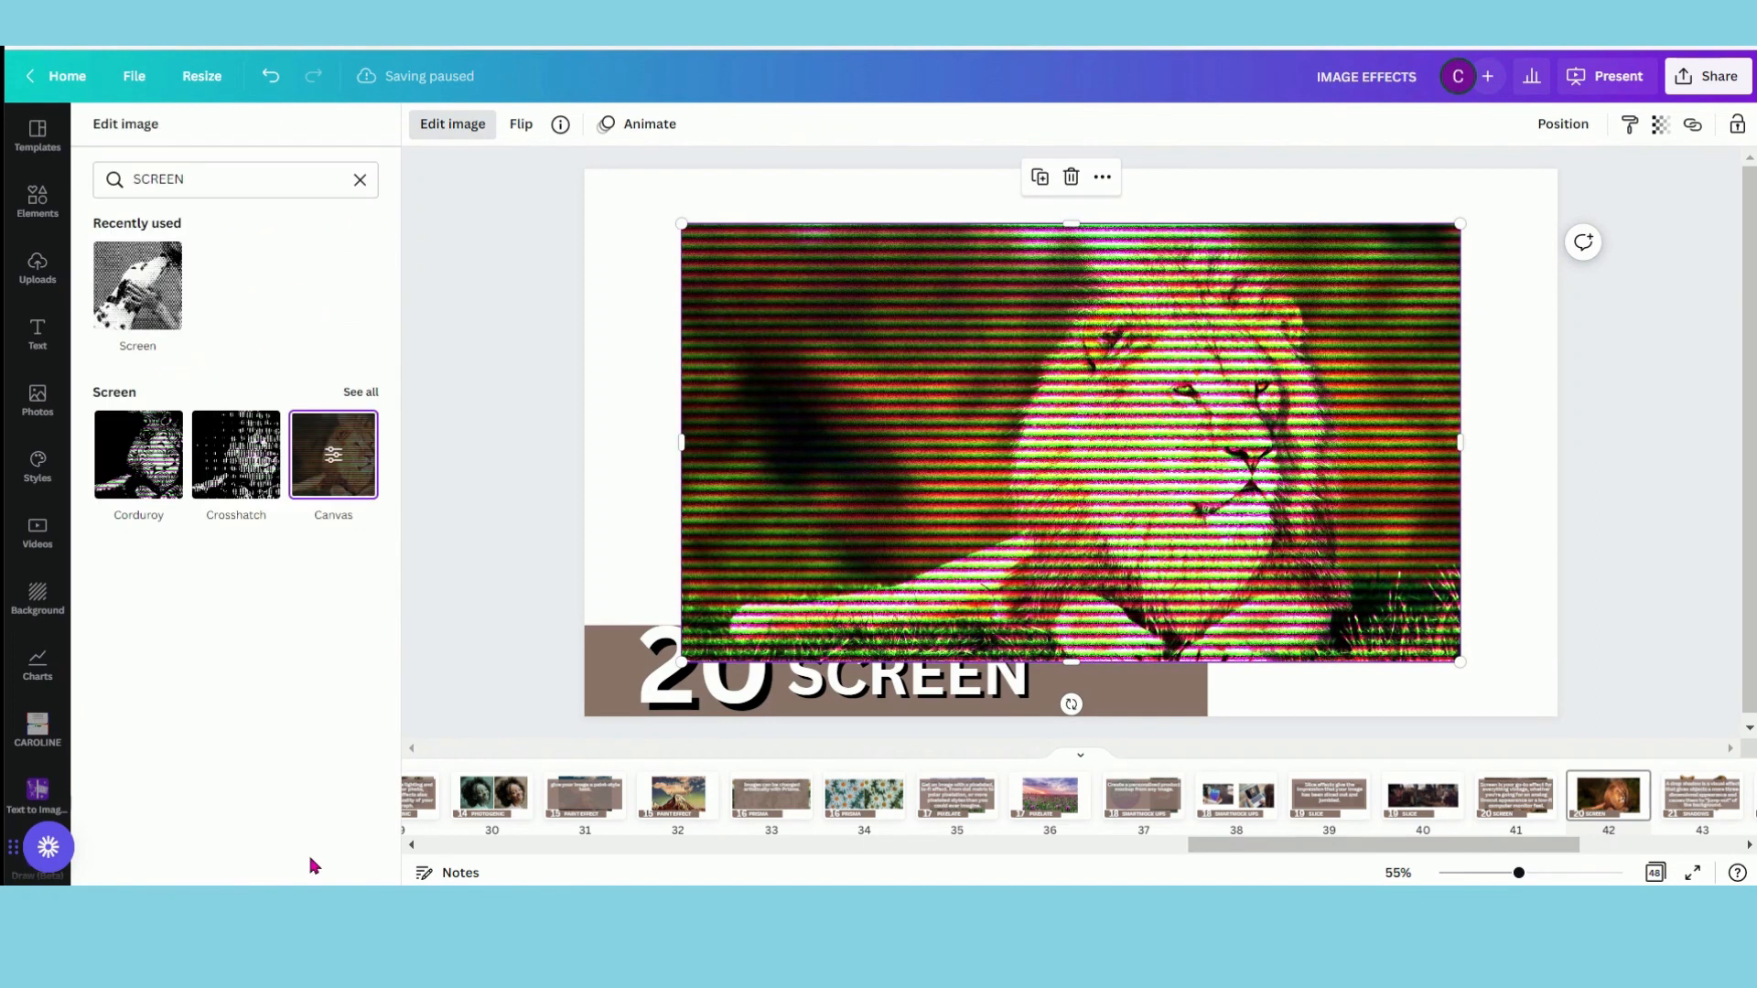
Select the lion cub on page 44, search the image effects for SHADOW and show all the Shadows options
left_click_drag(1415, 847, 1588, 848)
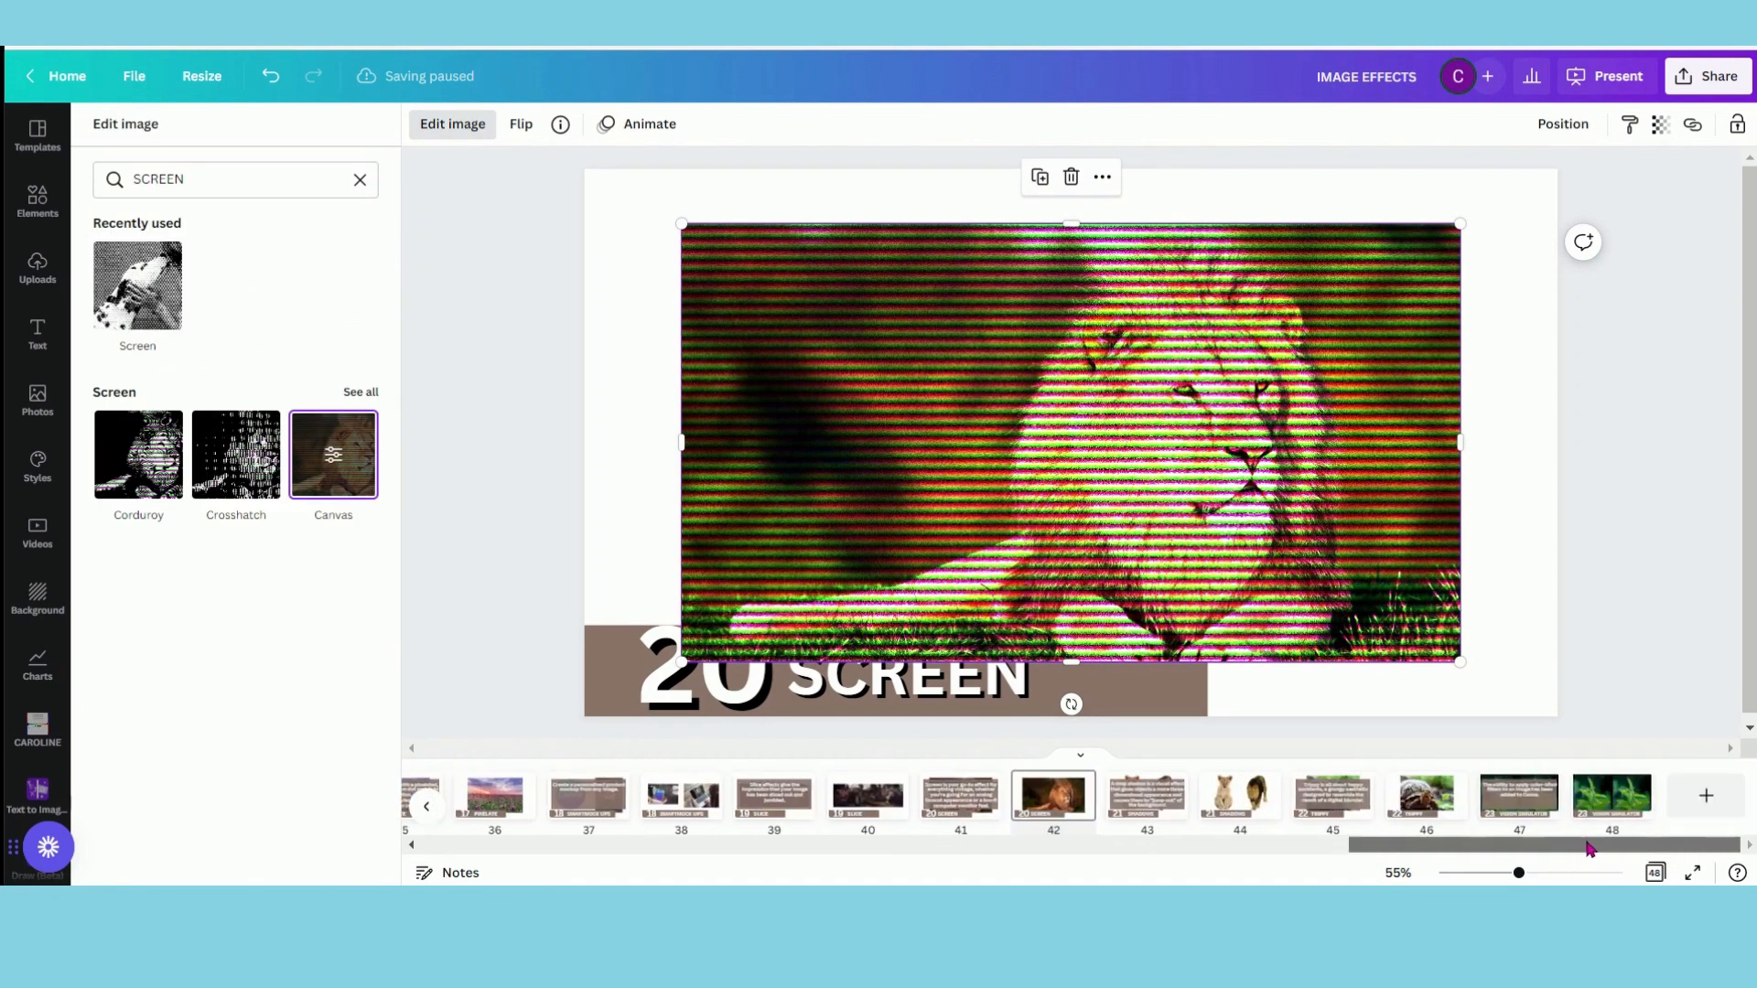
left_click(1139, 802)
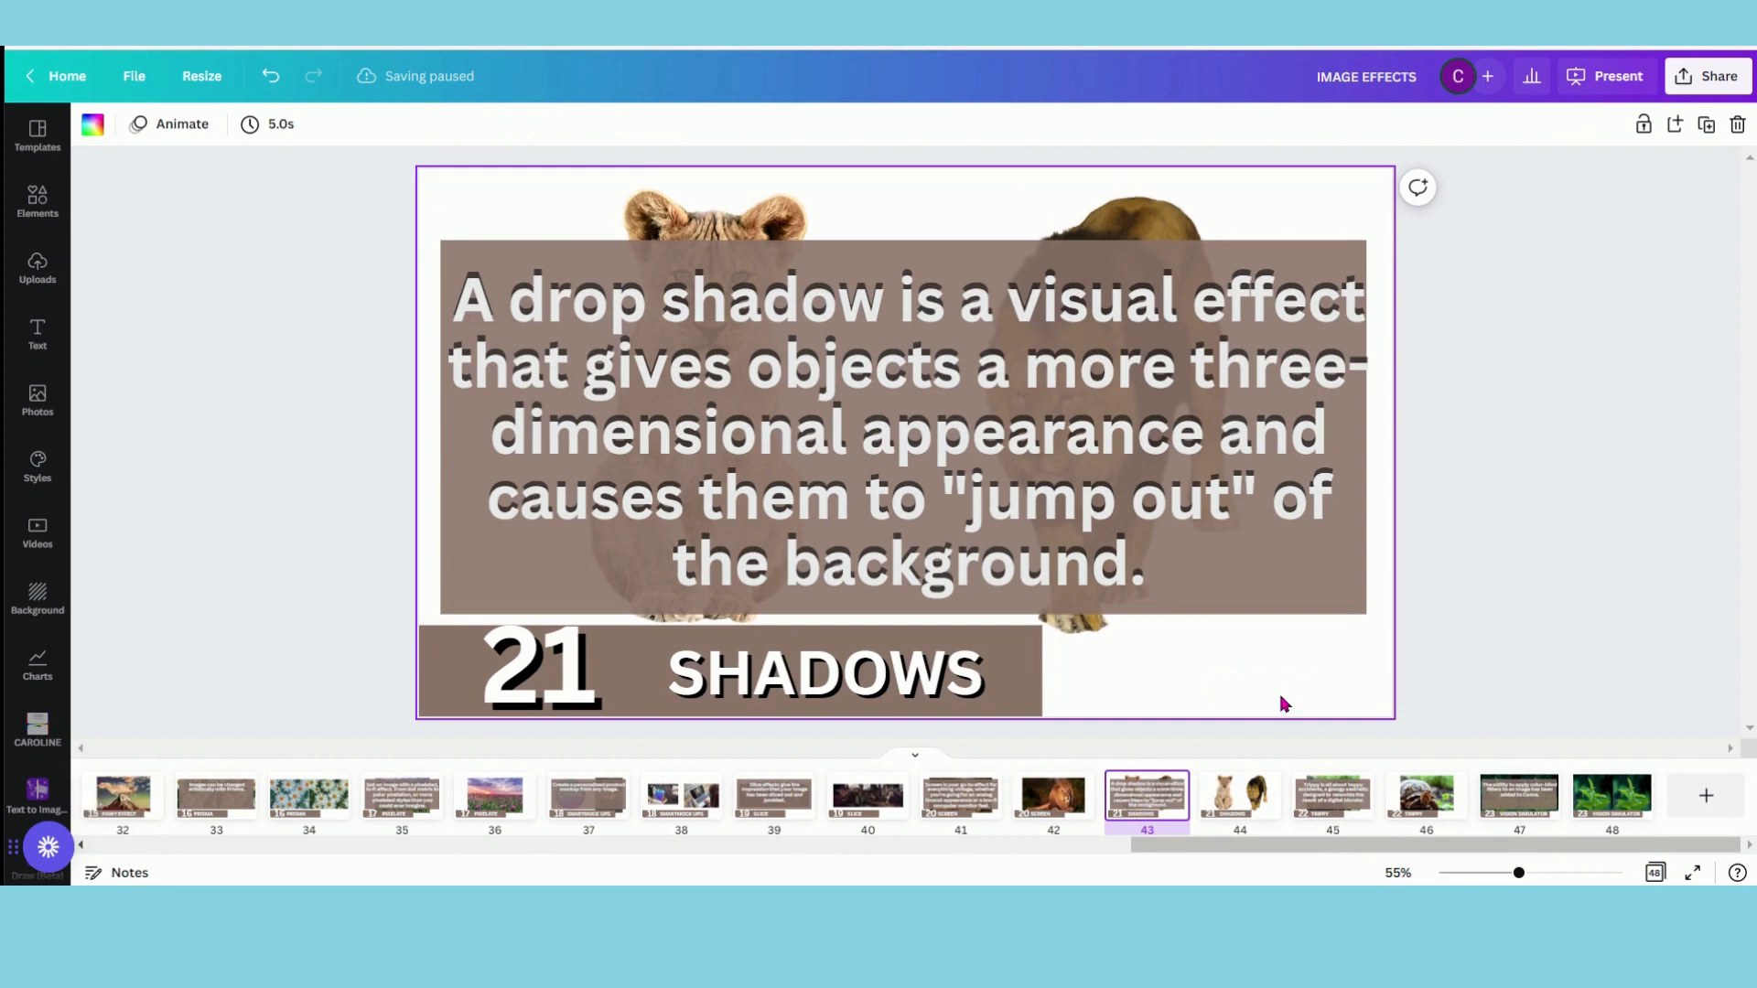
left_click(1251, 804)
left_click(700, 363)
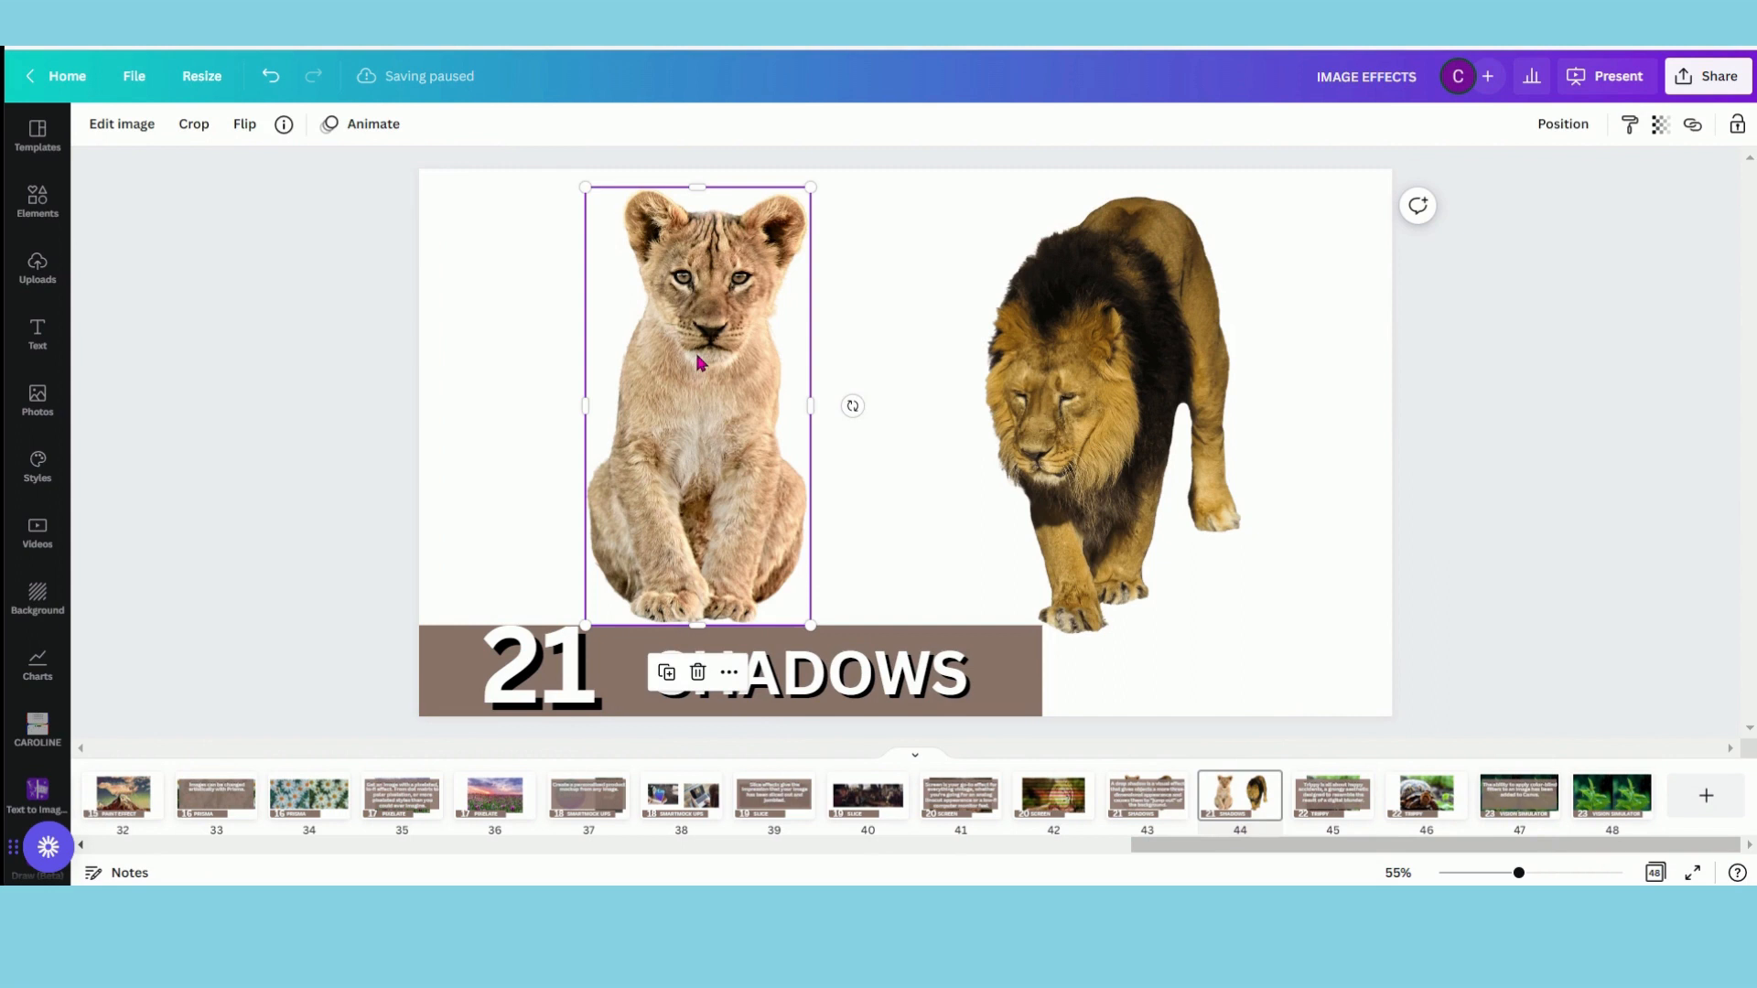
left_click(122, 135)
left_click_drag(194, 182, 33, 187)
type("SHADOW")
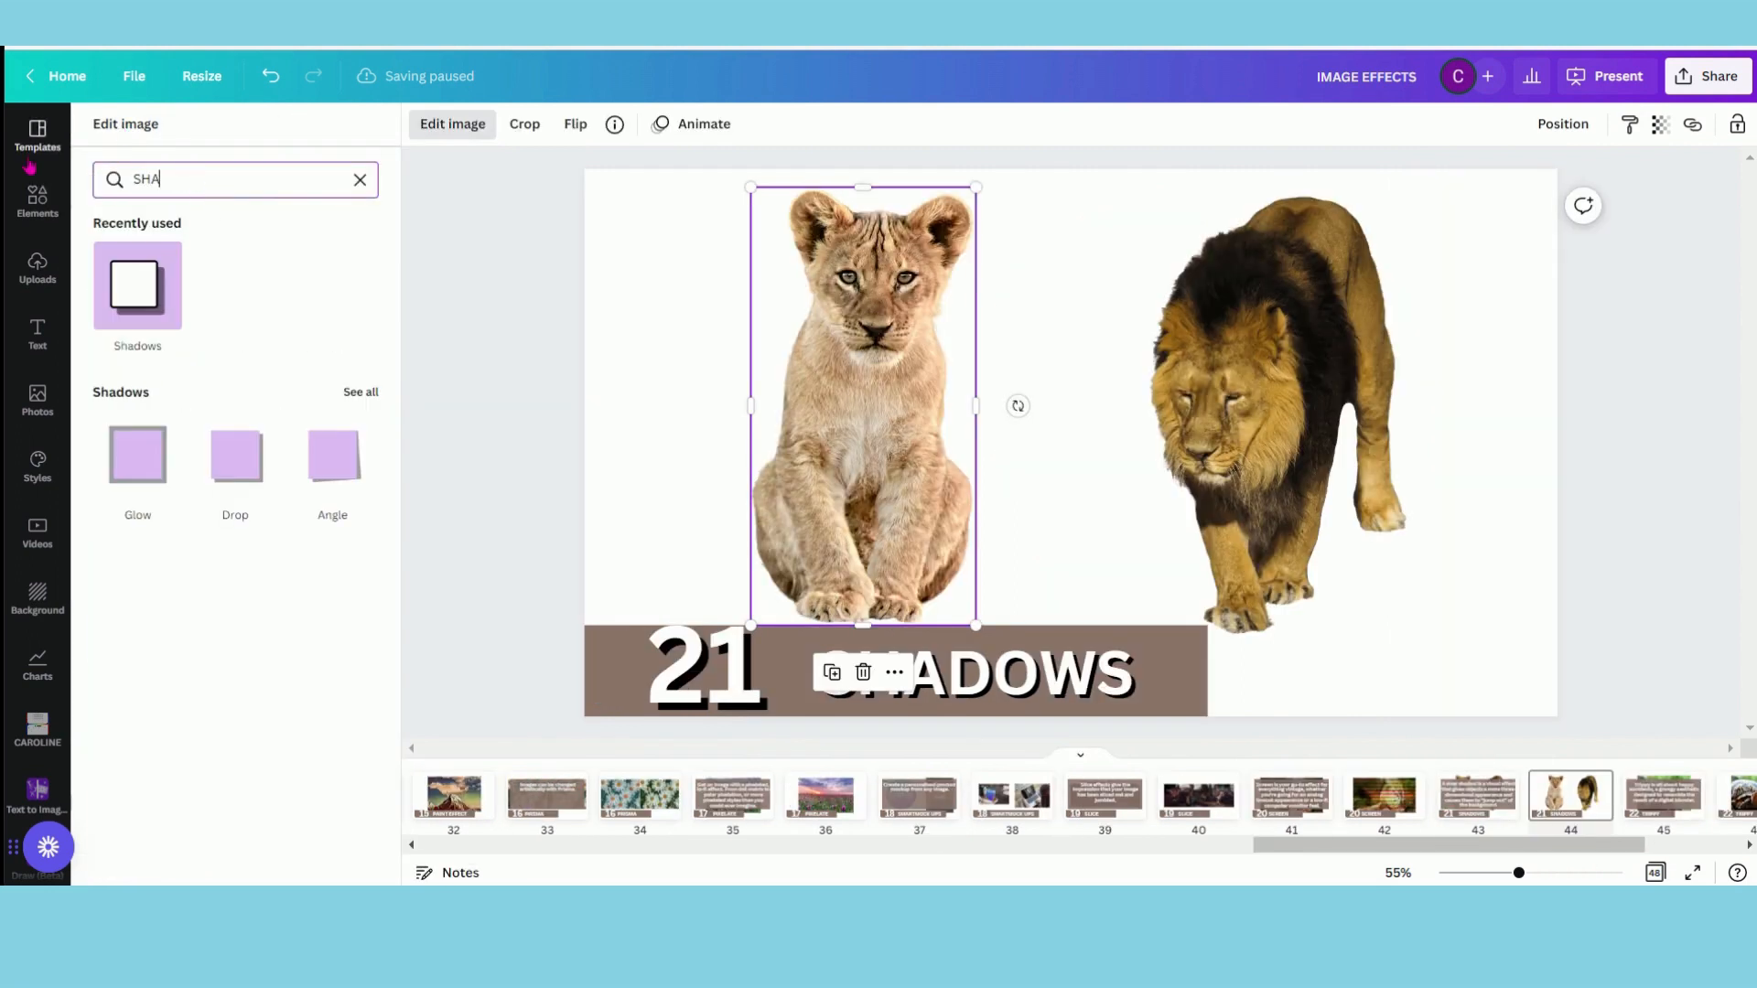
left_click(362, 393)
Give the lion cub a teal Glow shadow with size 31, transparency 100 and blur 17
left_click(245, 212)
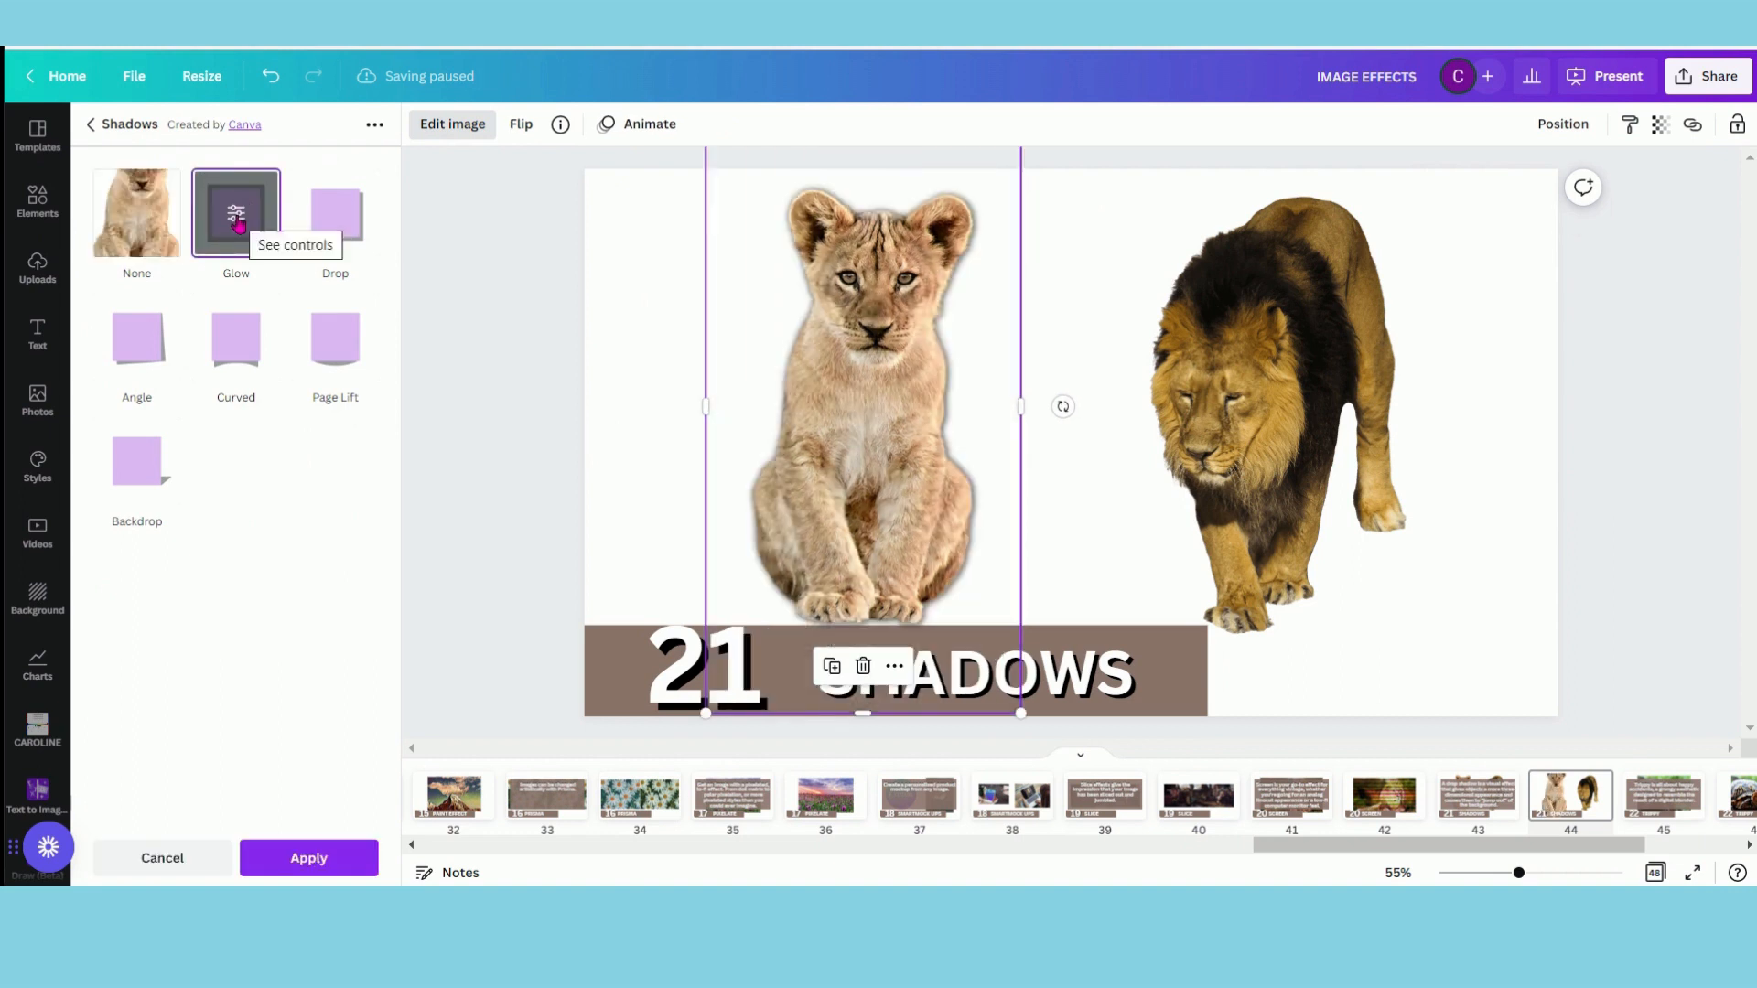
left_click(238, 223)
left_click_drag(122, 207, 314, 206)
left_click(362, 364)
left_click(456, 445)
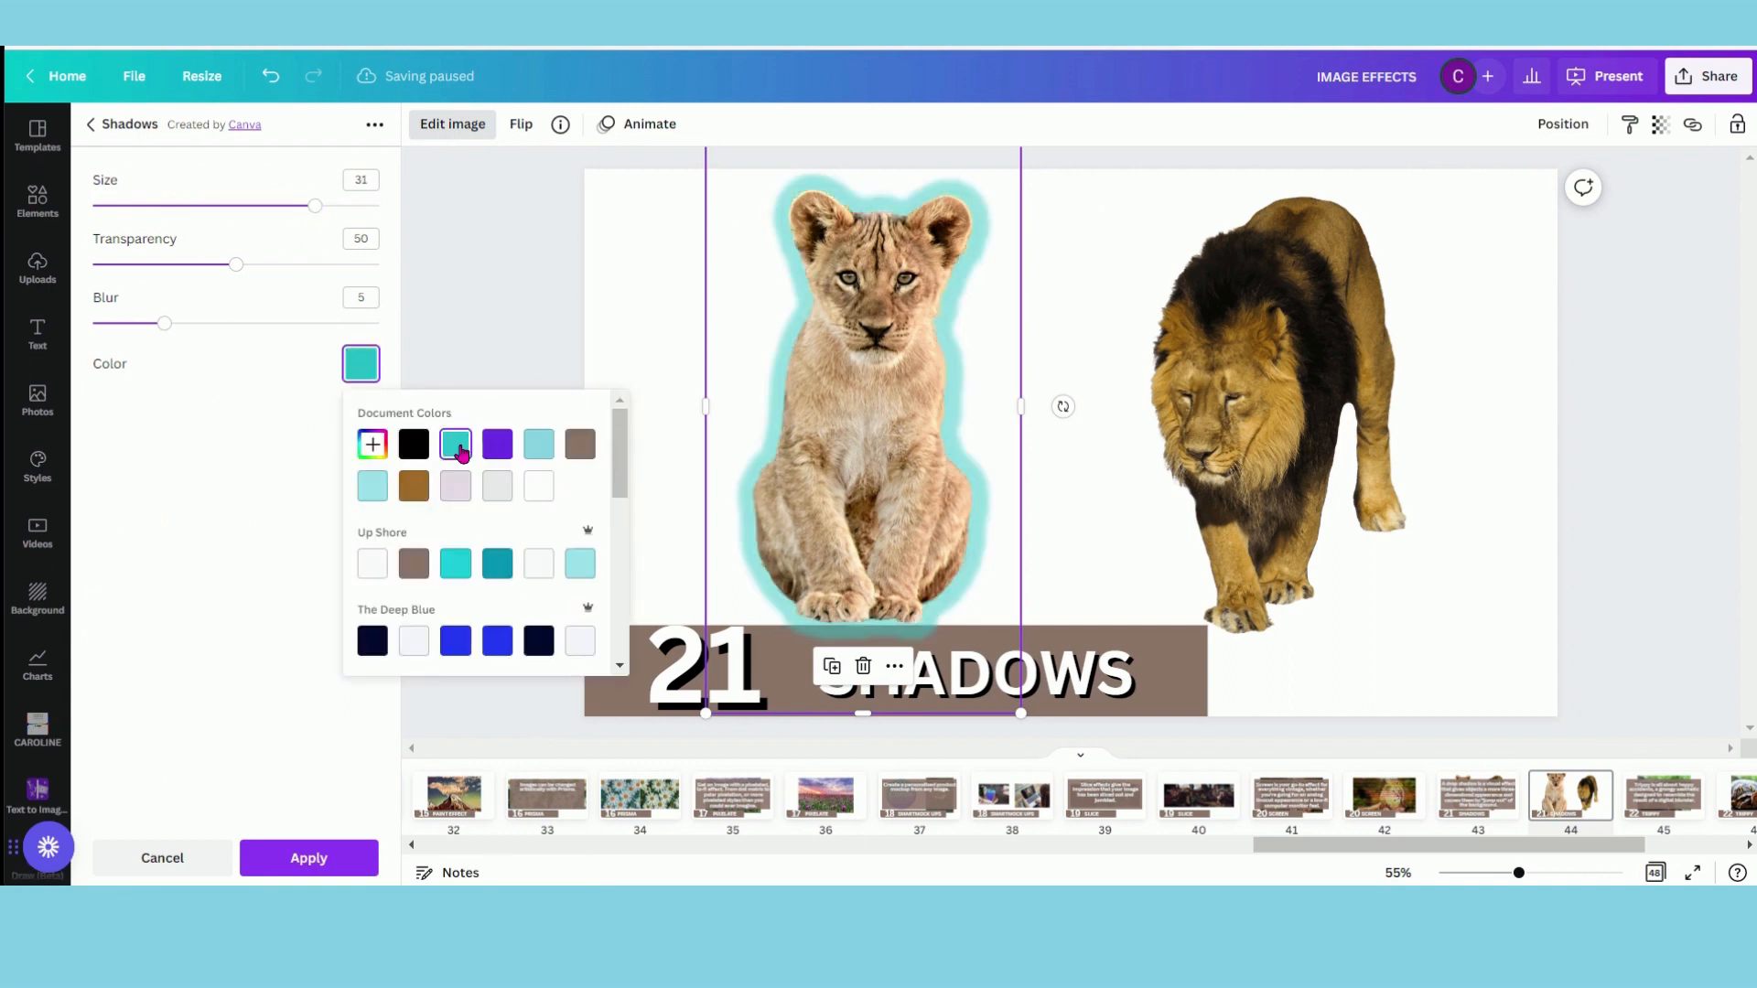
left_click_drag(235, 268, 385, 274)
left_click_drag(163, 329, 294, 329)
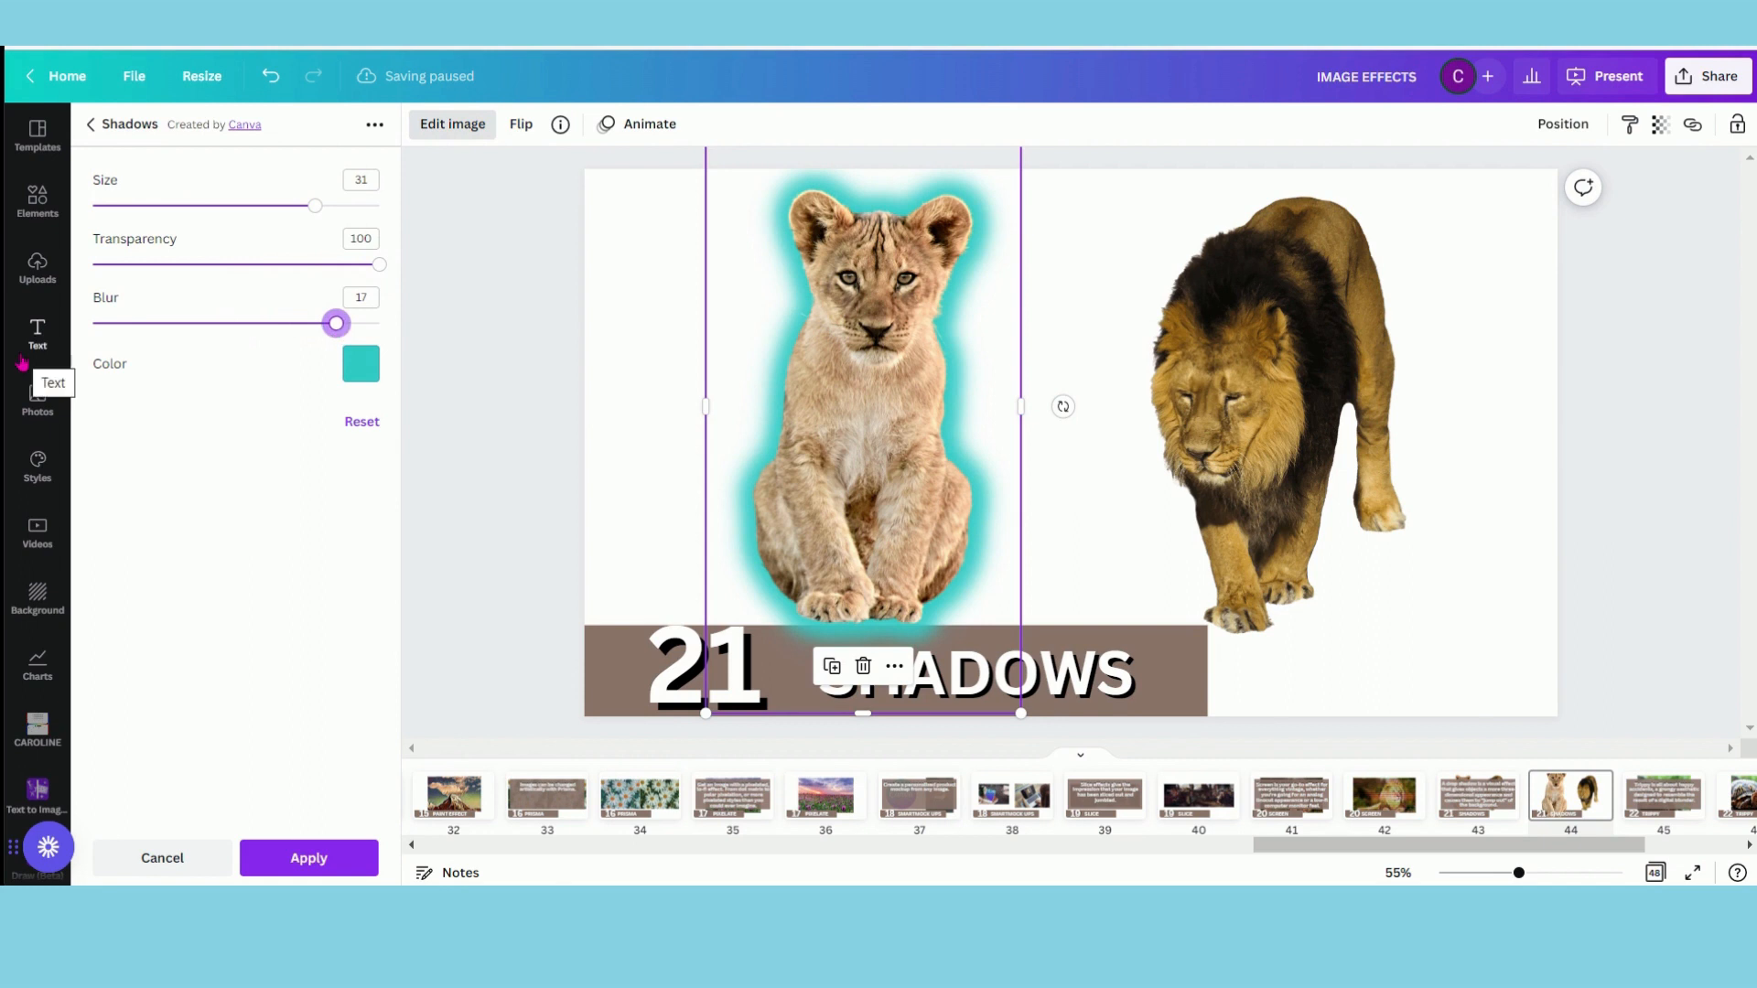
left_click(89, 125)
Give the lion cub a Drop shadow with offset 4 and try out the shadow direction options
left_click(339, 216)
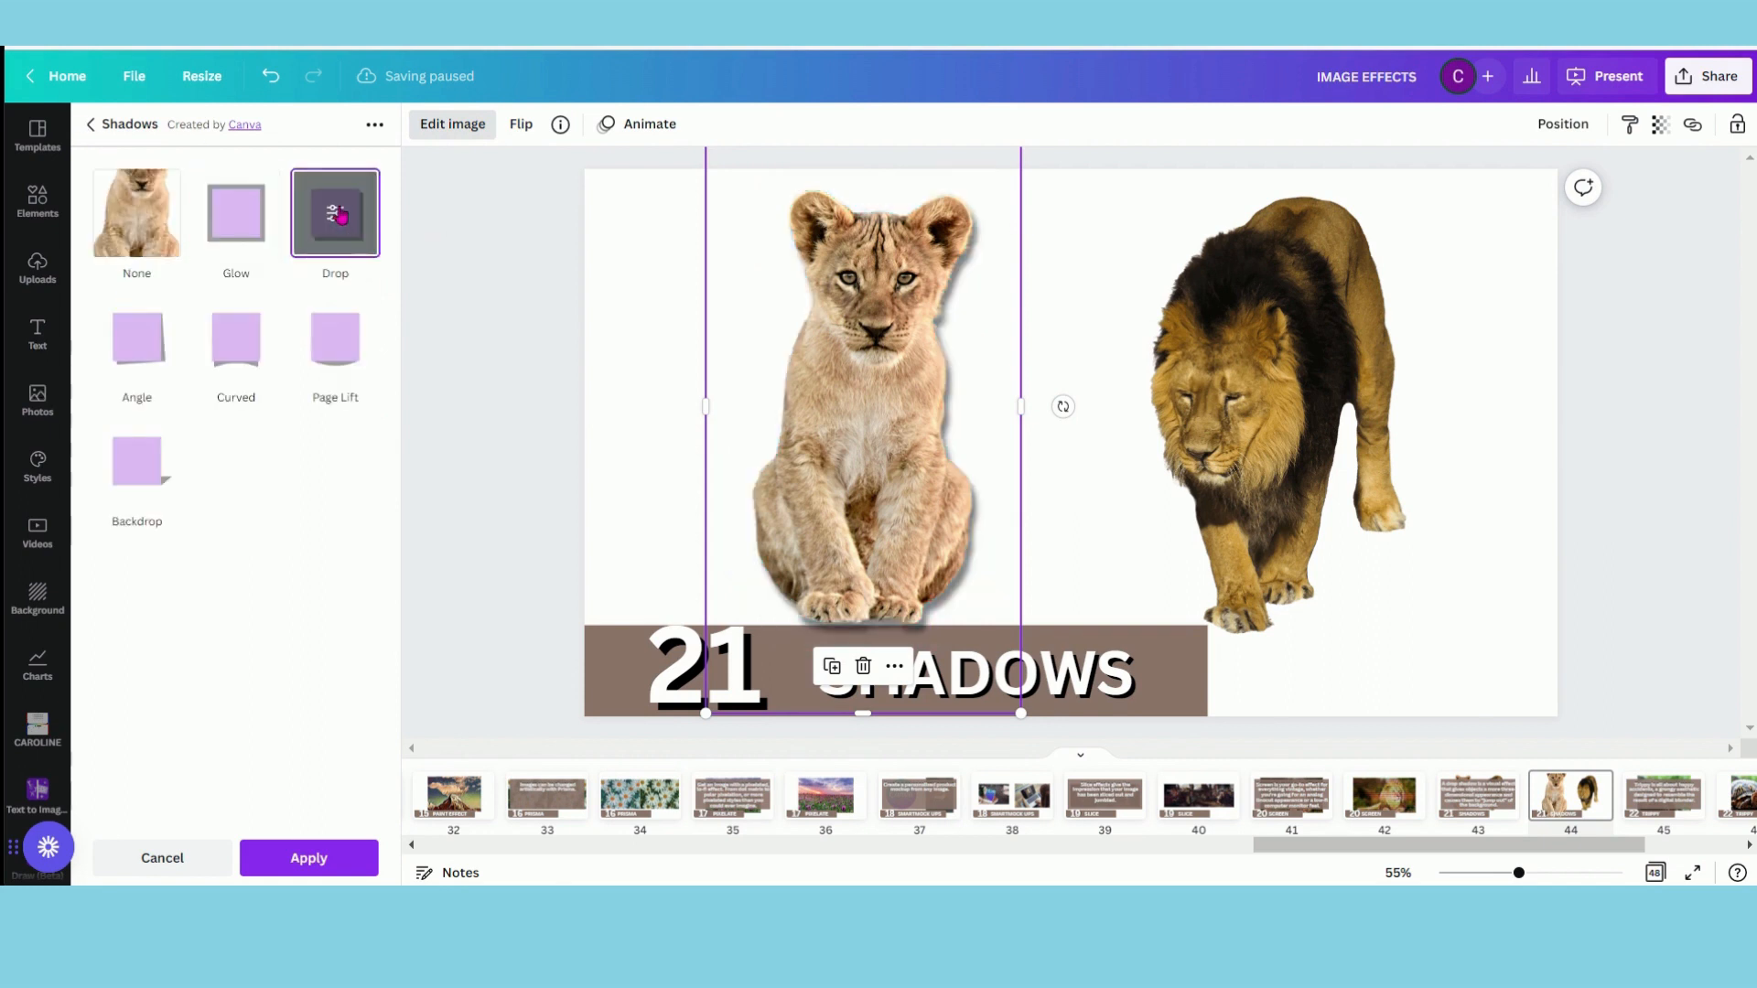
left_click(339, 216)
left_click_drag(177, 261, 235, 256)
left_click(360, 186)
left_click(187, 275)
left_click(229, 186)
left_click(196, 310)
left_click(229, 187)
left_click(196, 349)
left_click(343, 188)
scroll(183, 370, "down", 2)
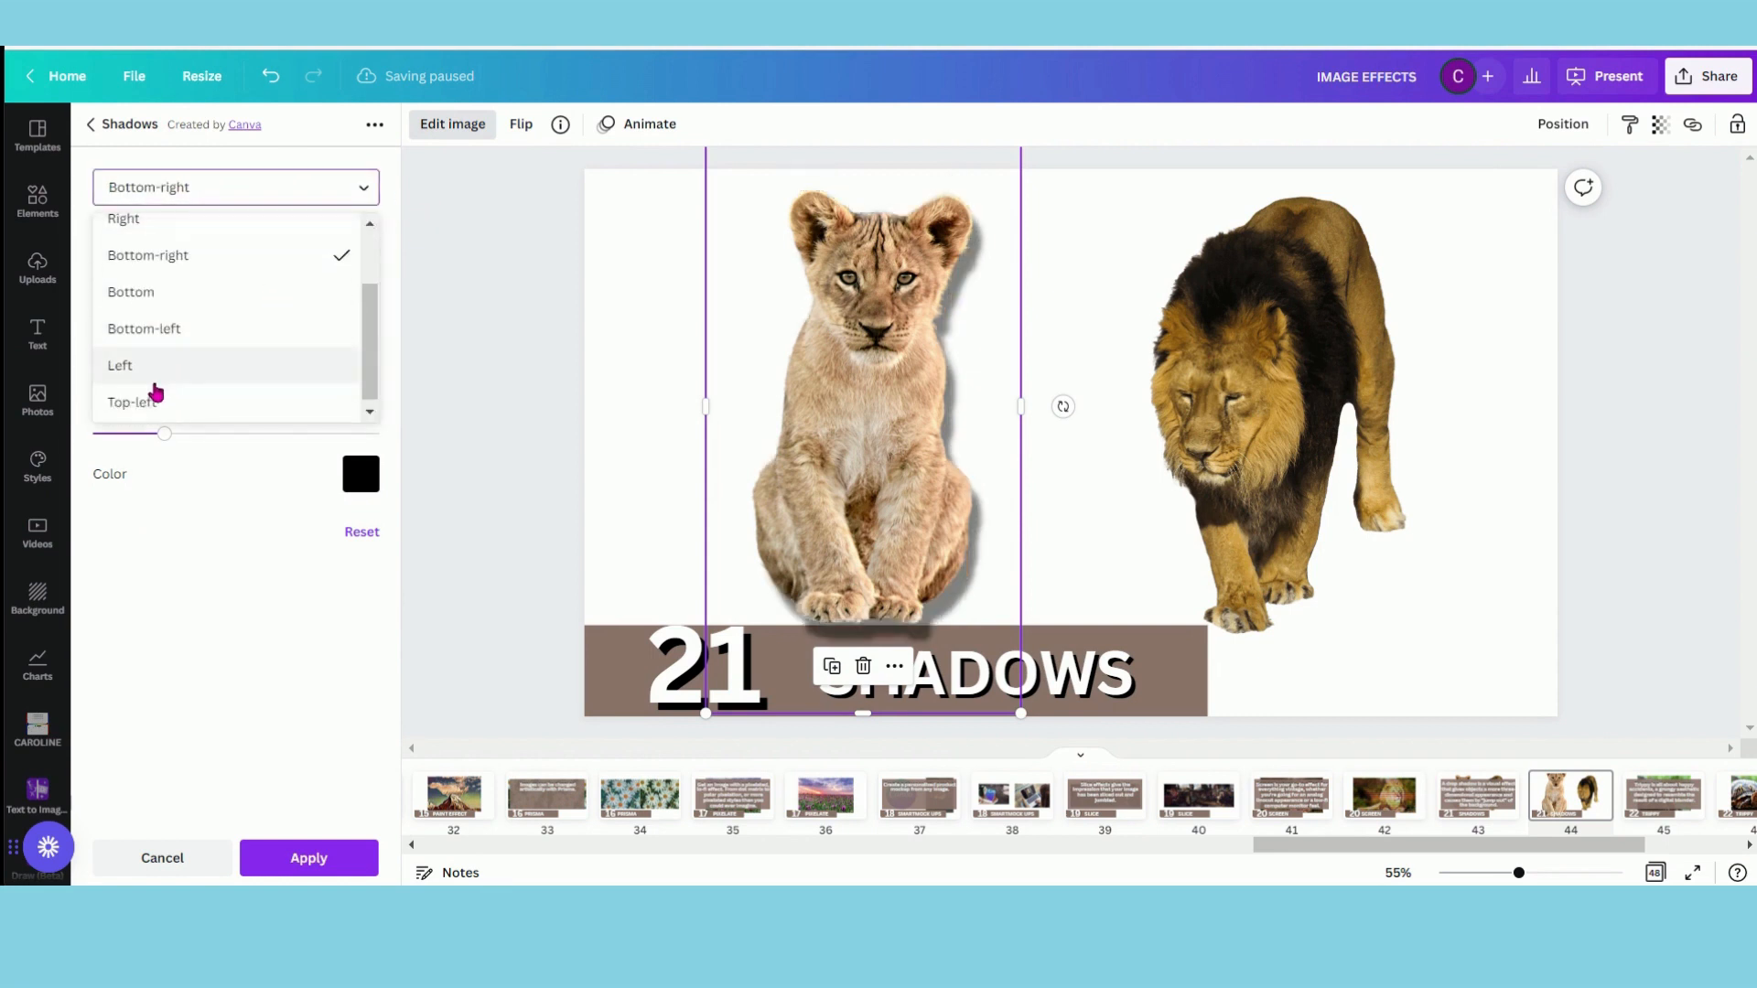
Set the cub's Bottom-right drop shadow to angle 4 and transparency 74, and increase its blur
left_click(210, 519)
left_click_drag(236, 316, 350, 323)
left_click_drag(236, 375, 302, 375)
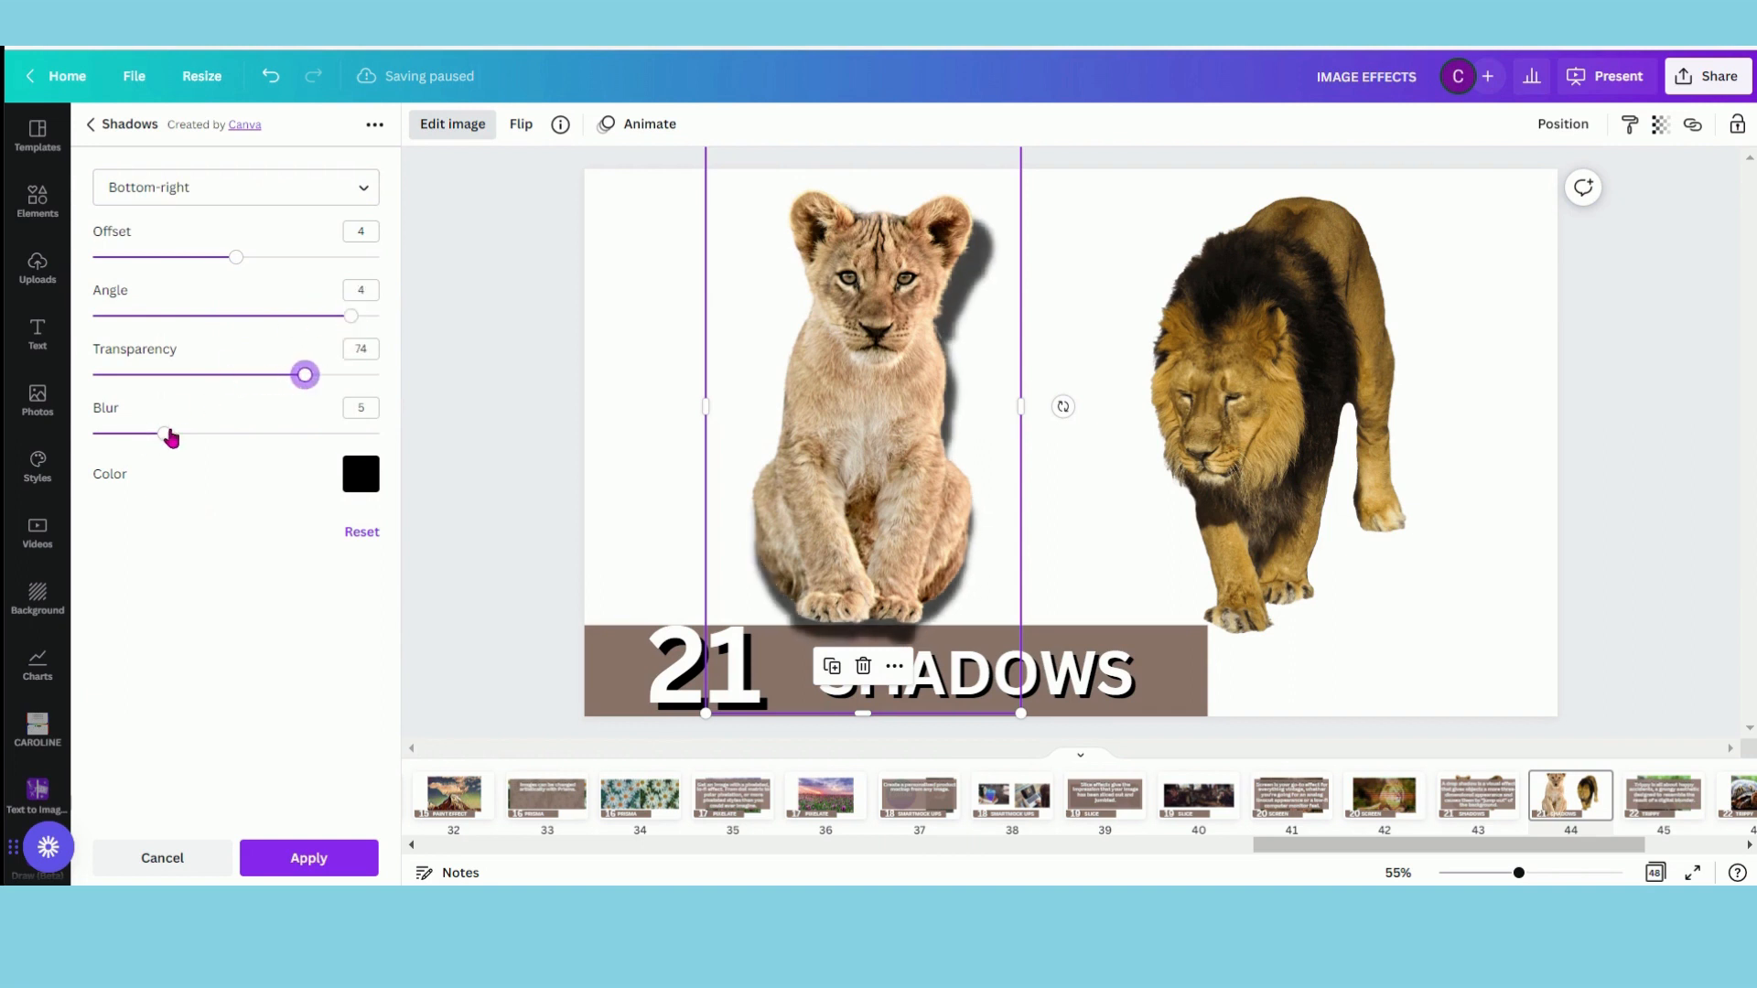
left_click_drag(165, 433, 265, 434)
Try the Angle and Curved shadows on the lion cub and replace them with Page Lift
left_click(91, 124)
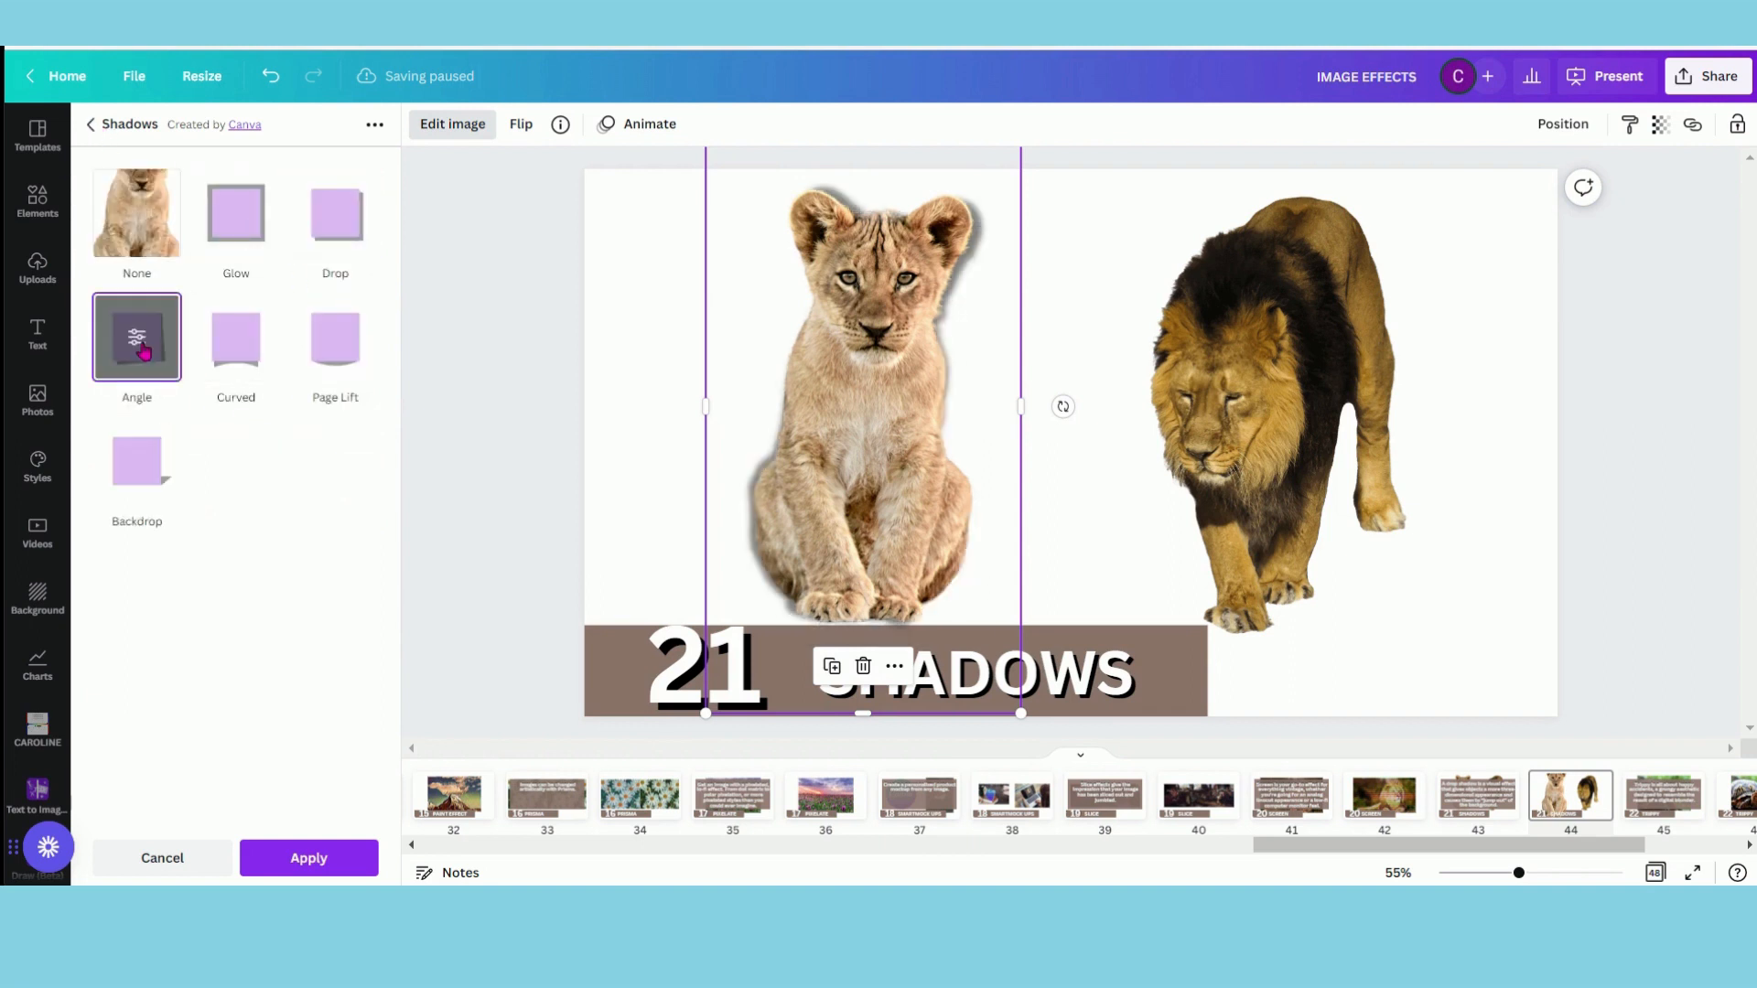
left_click(247, 350)
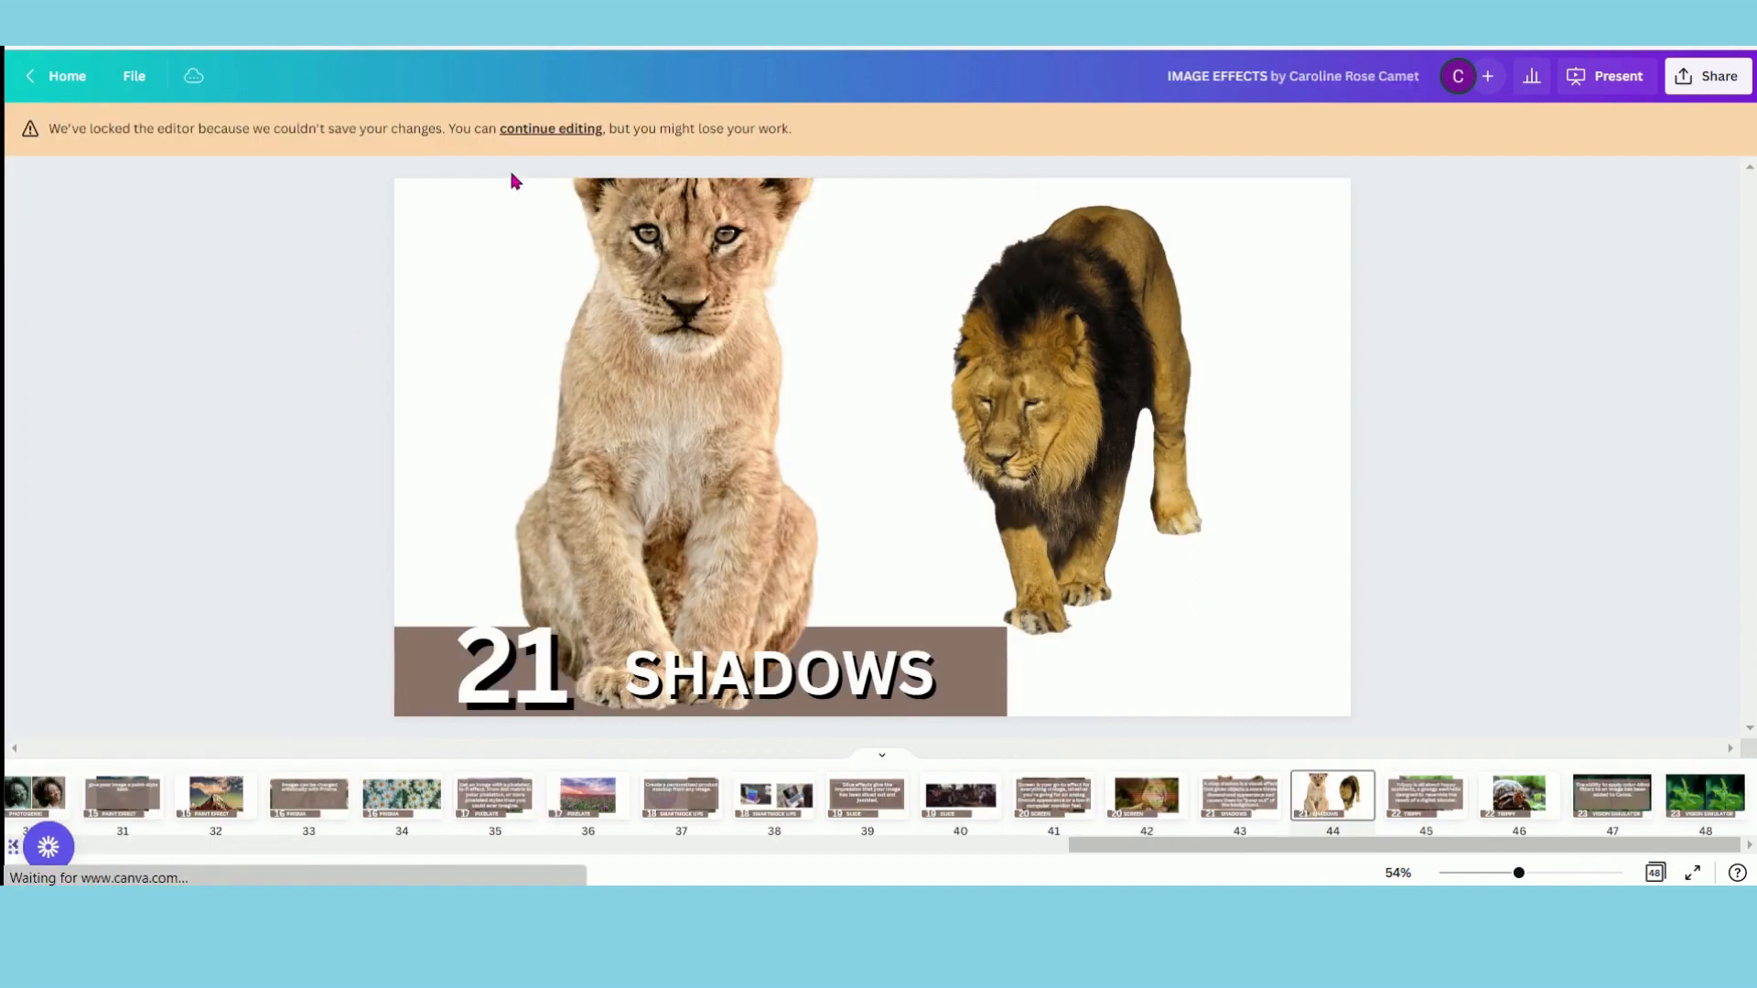
left_click(706, 381)
left_click(140, 125)
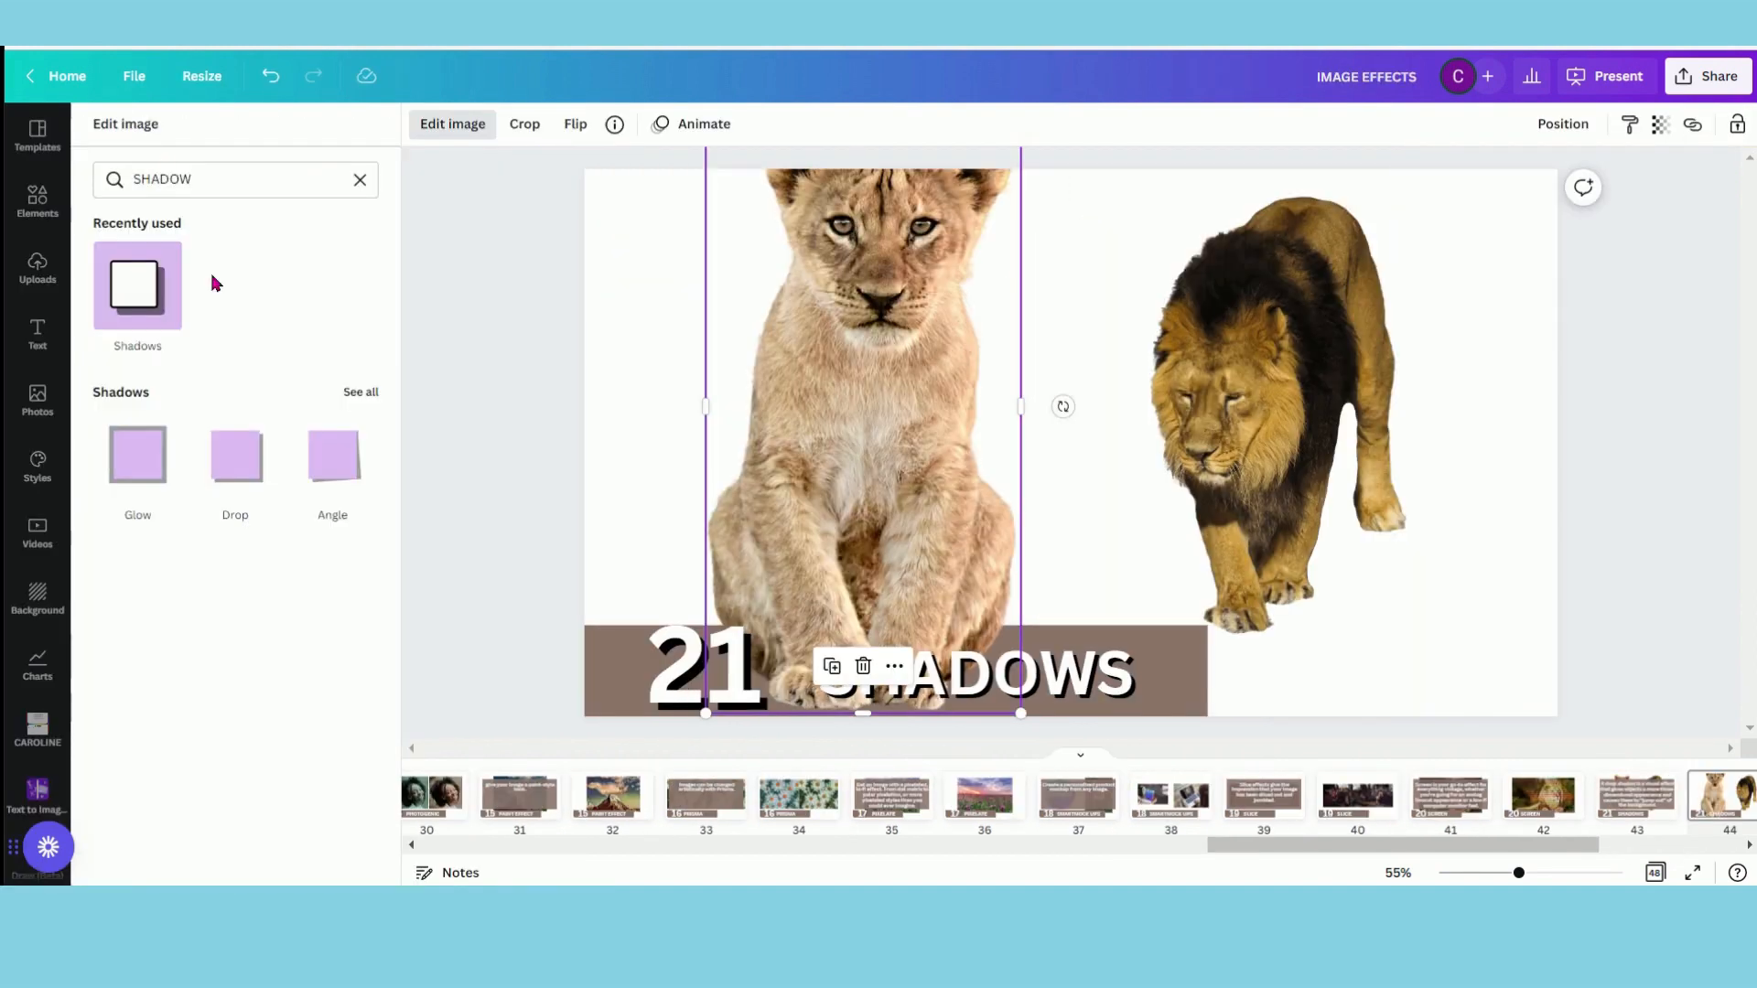
left_click(132, 277)
left_click(316, 346)
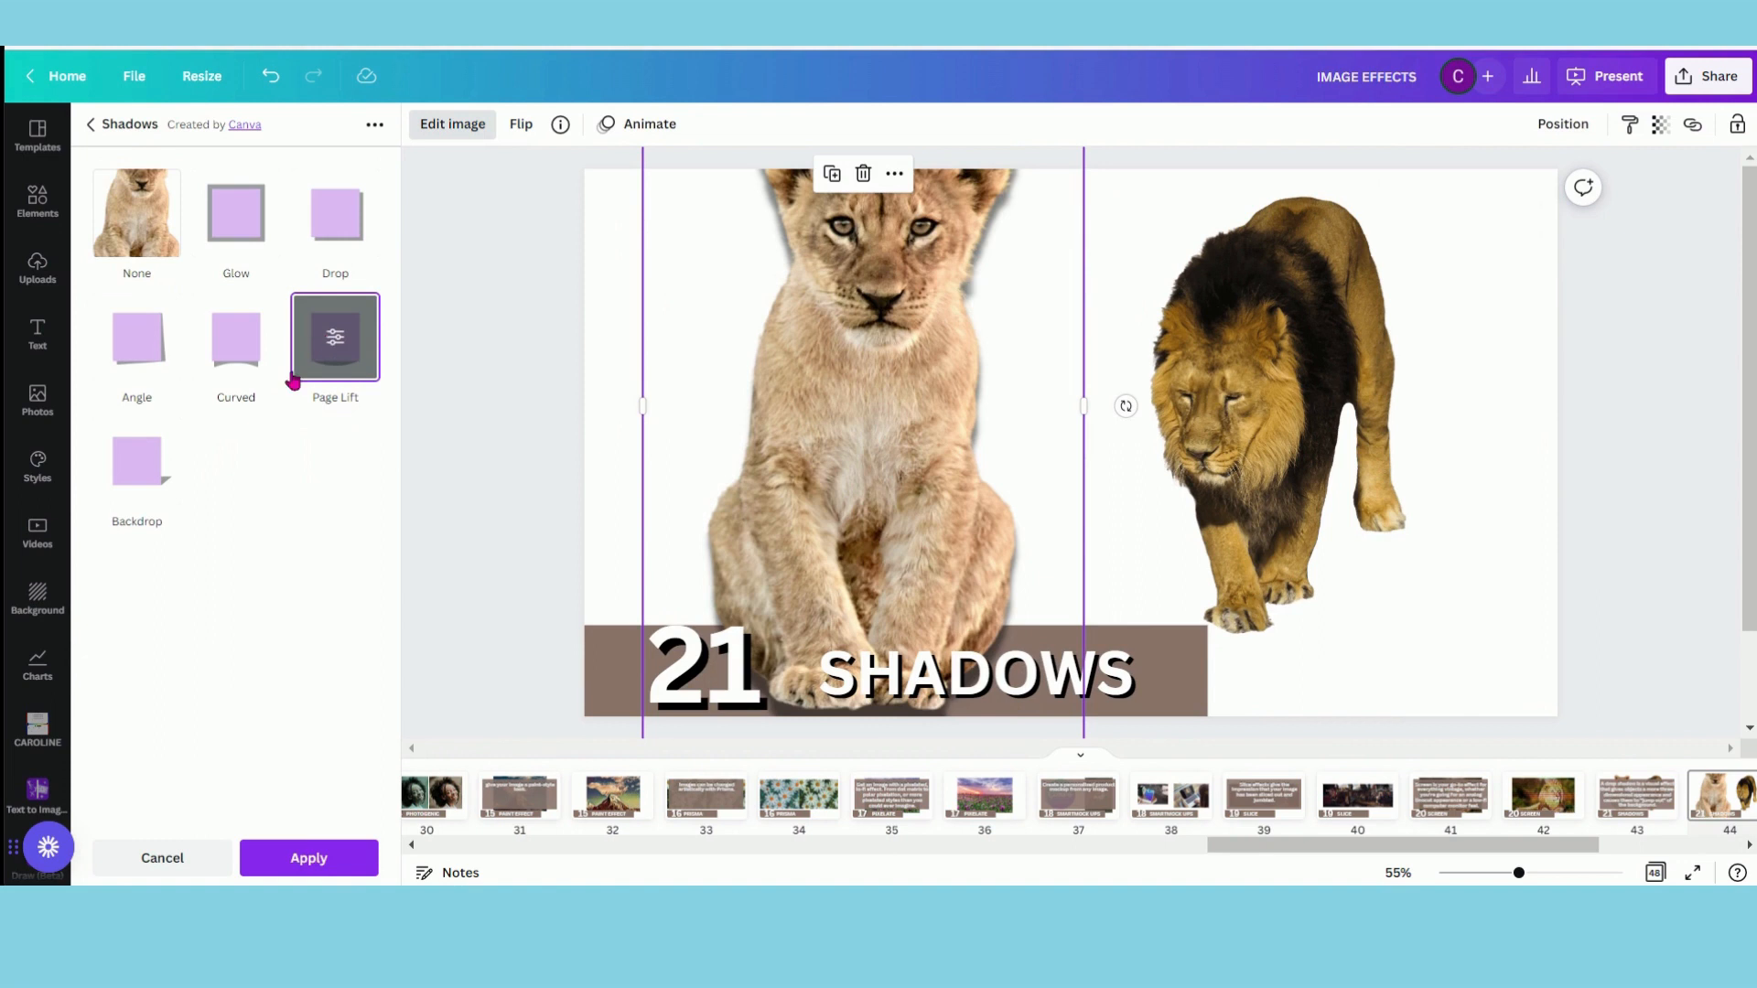
Give the adult lion on page 44 a Drop shadow with an offset of 6
left_click(1272, 385)
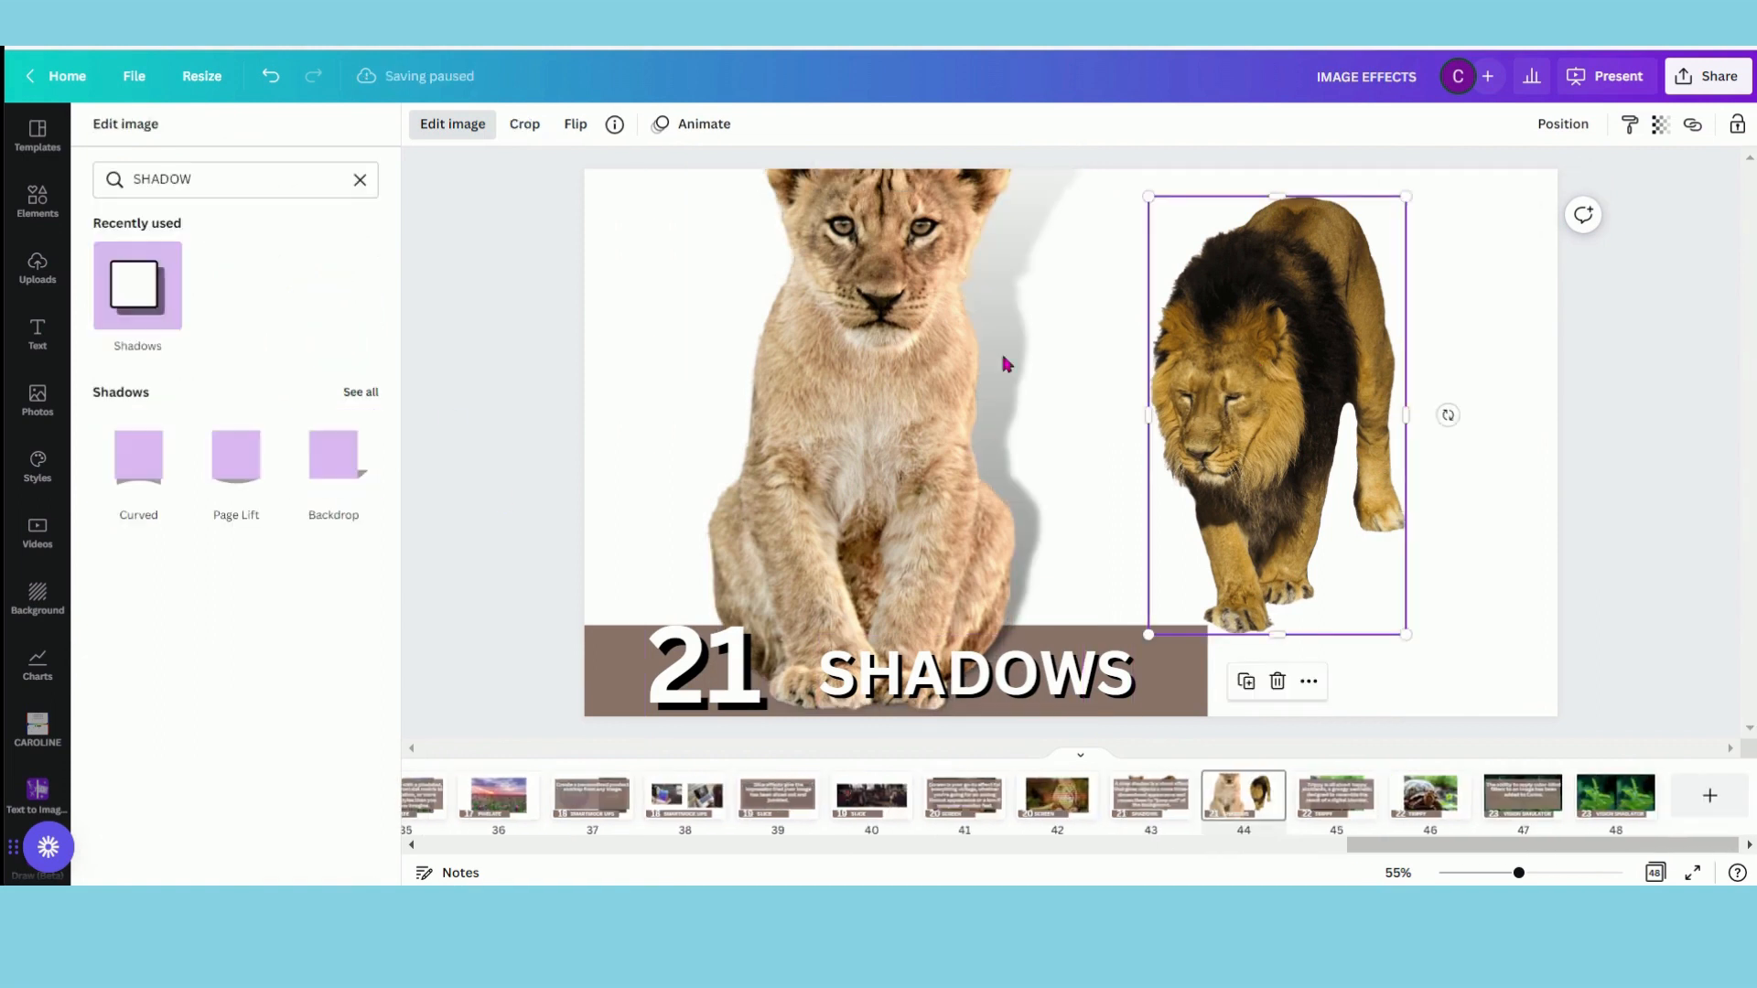
left_click(138, 283)
left_click(347, 225)
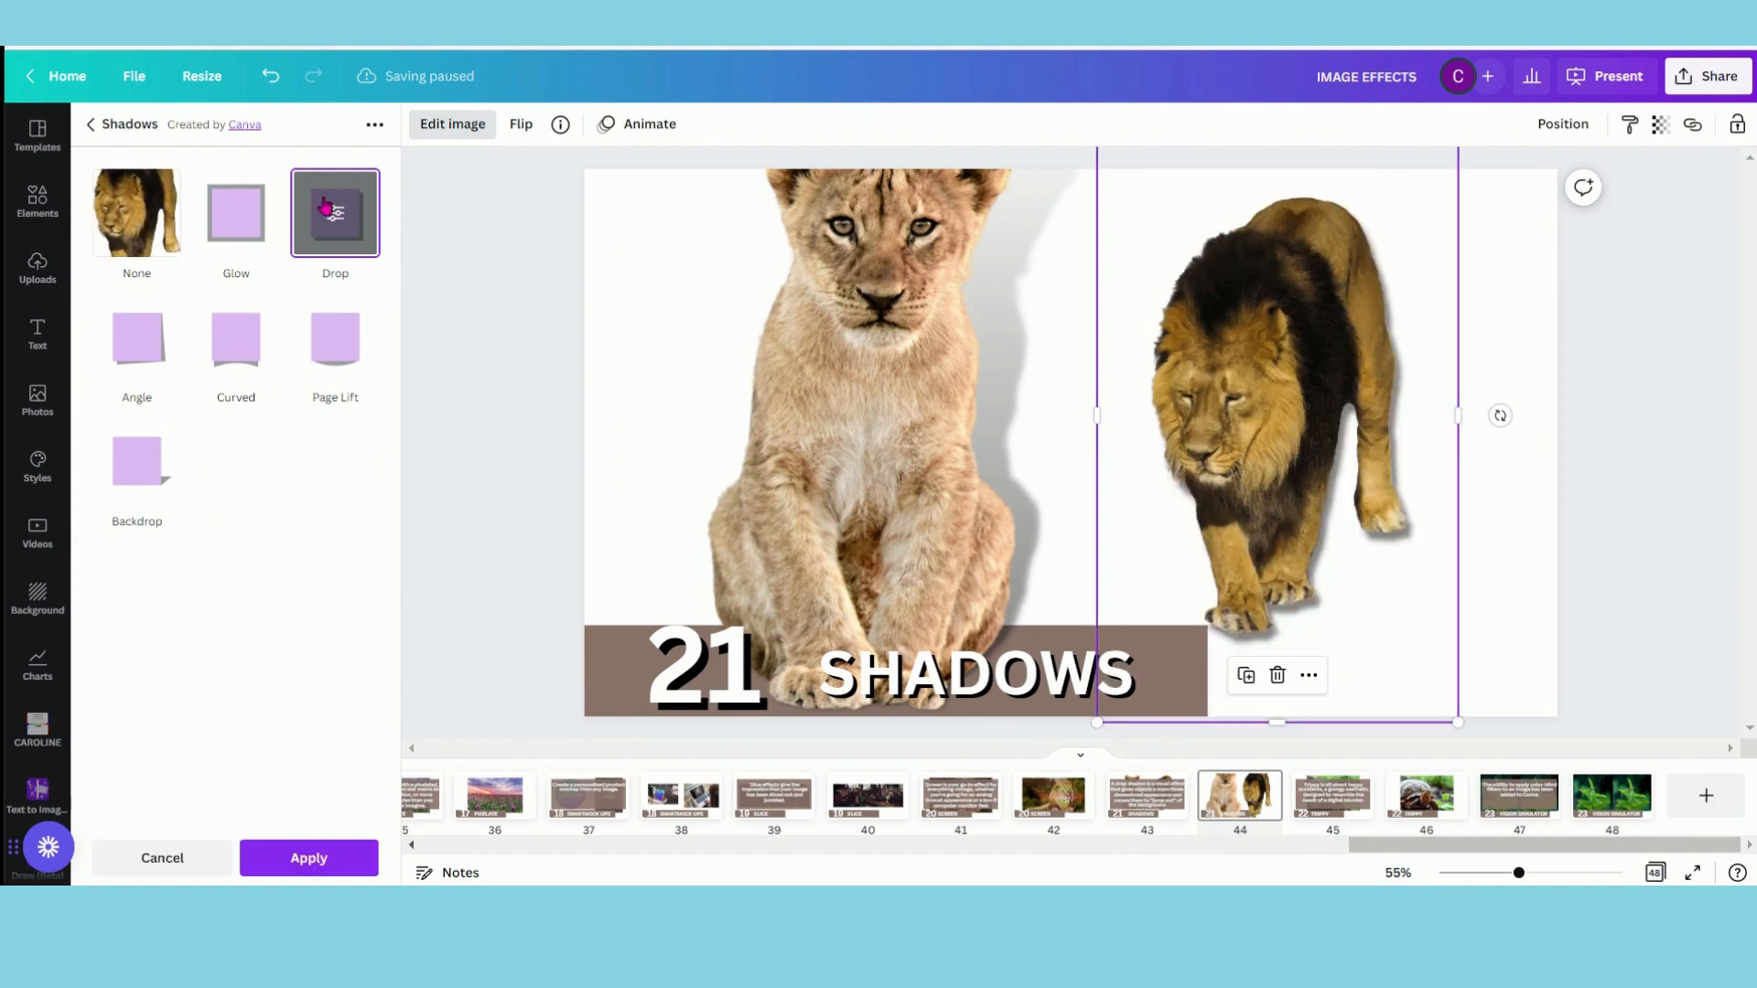
left_click(327, 209)
left_click_drag(171, 257, 308, 258)
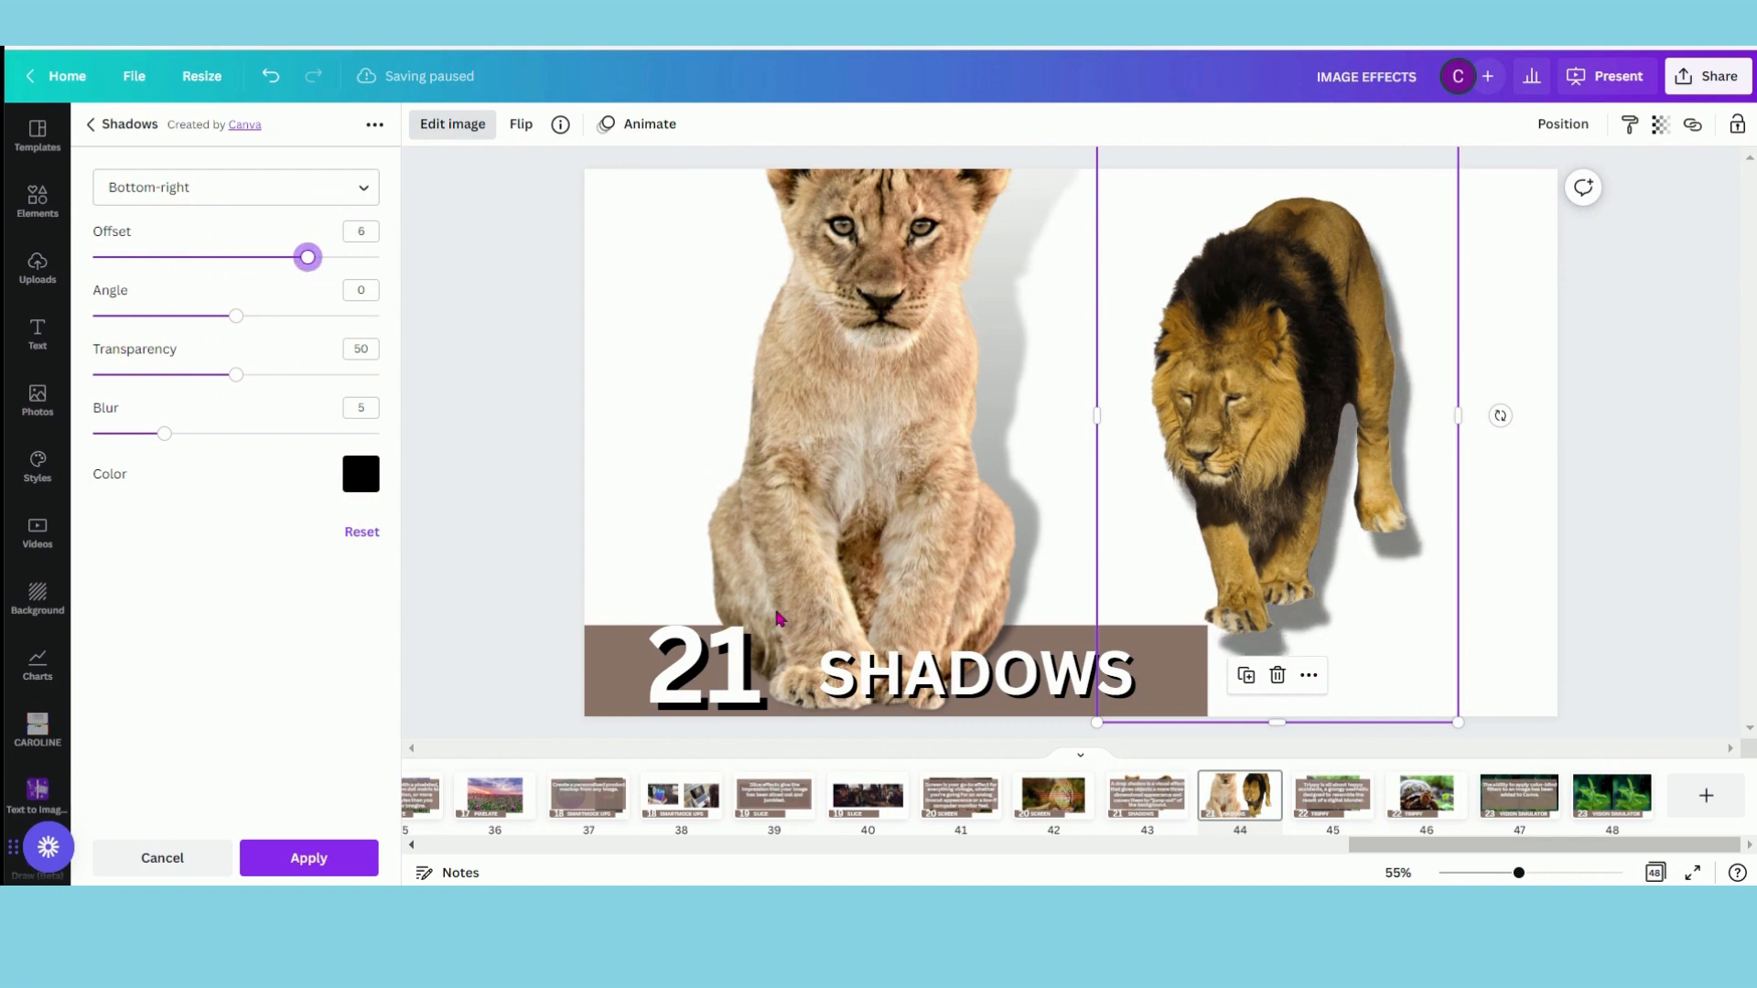
Select the turtle photo on page 46, search its image effects for "TRIPPY" and show the full Trippy set
left_click(1333, 796)
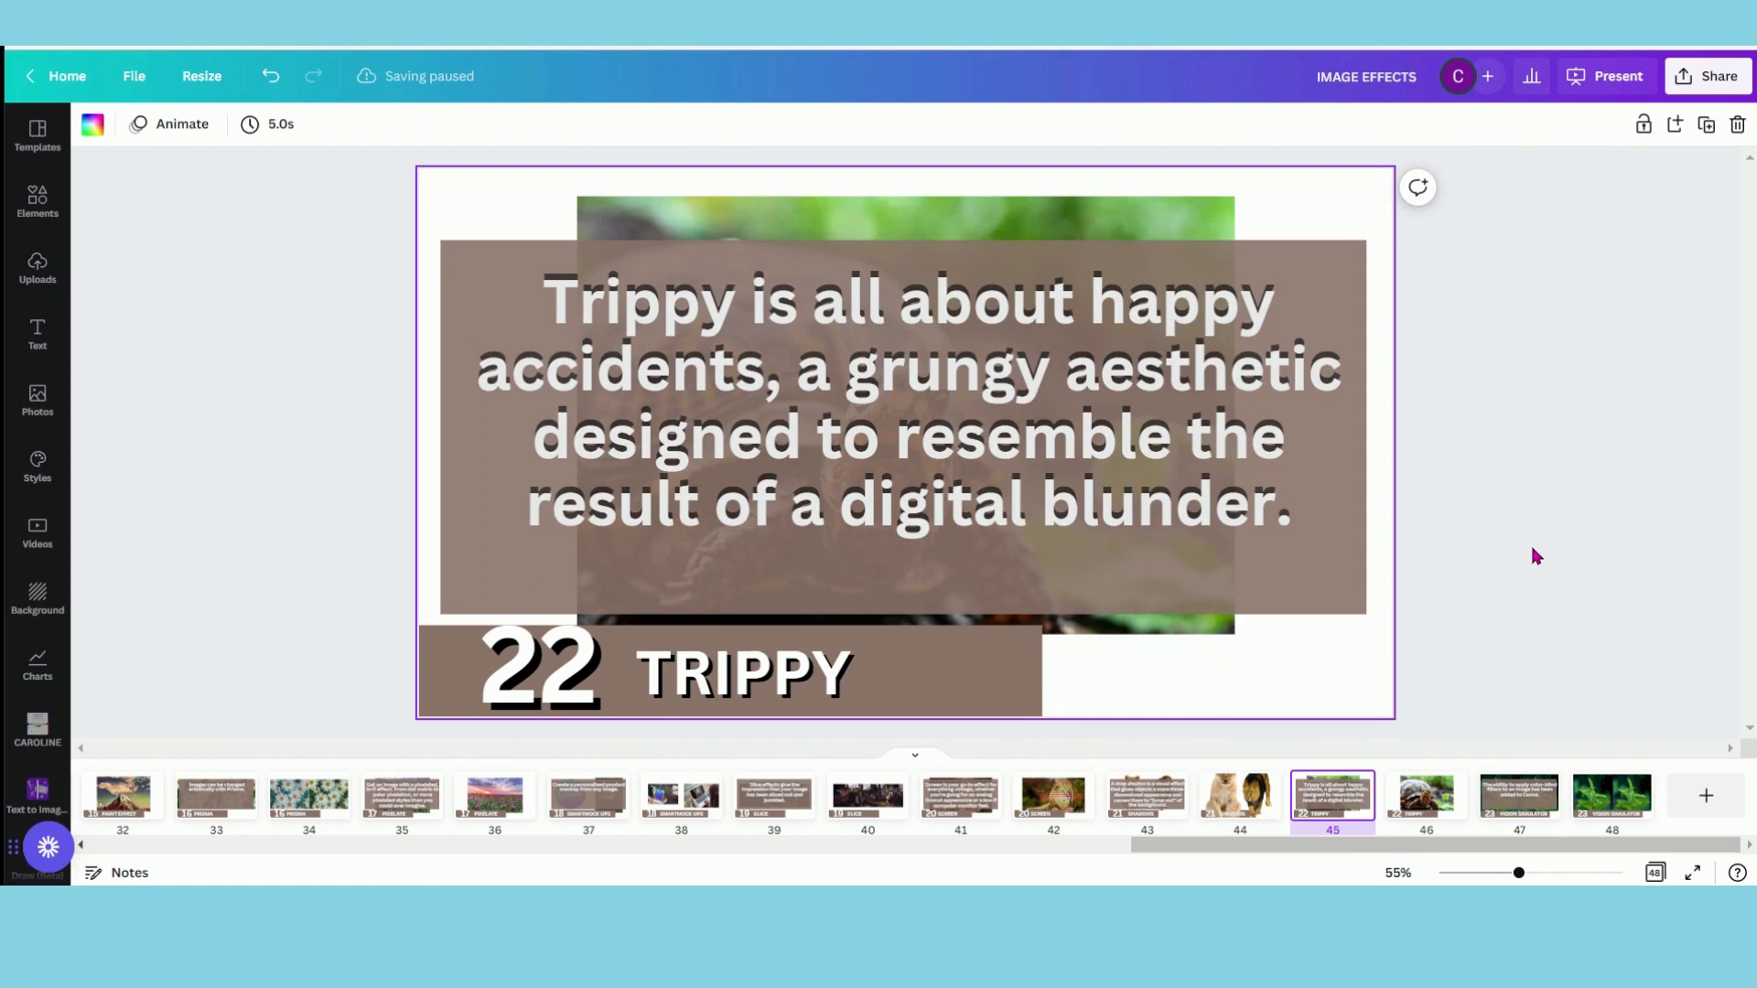
left_click(1444, 787)
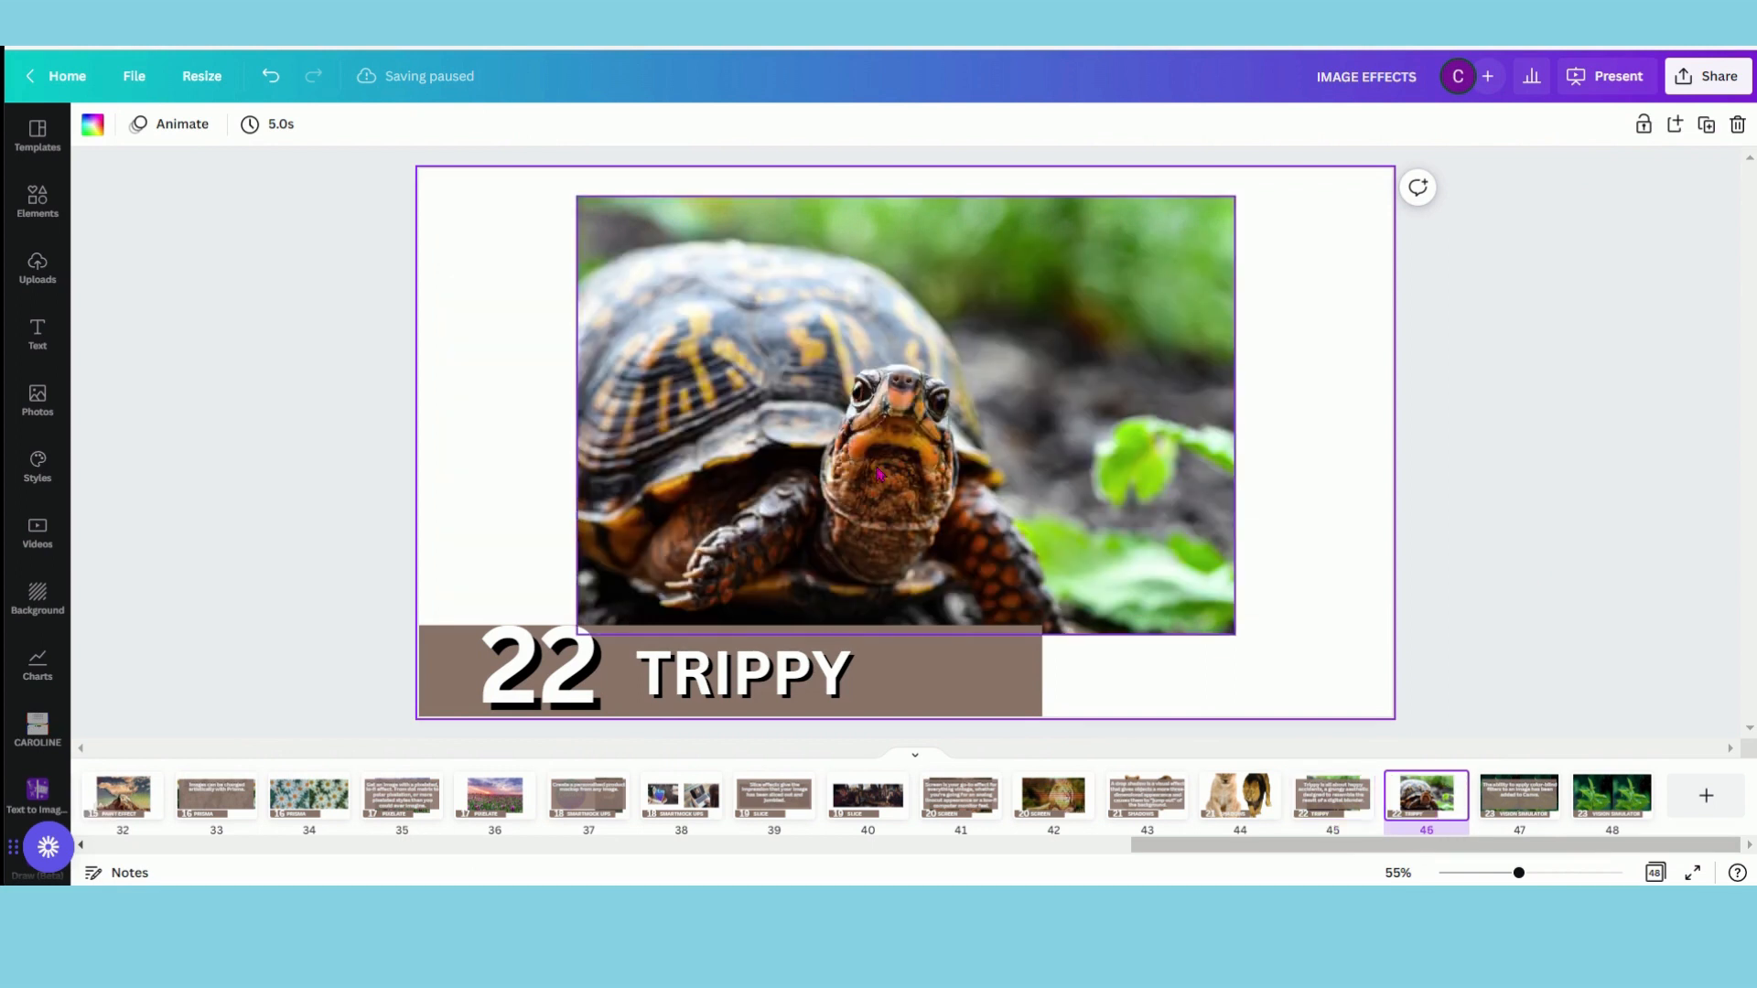
left_click(900, 419)
left_click(122, 125)
left_click(200, 179)
type("TRIPPY")
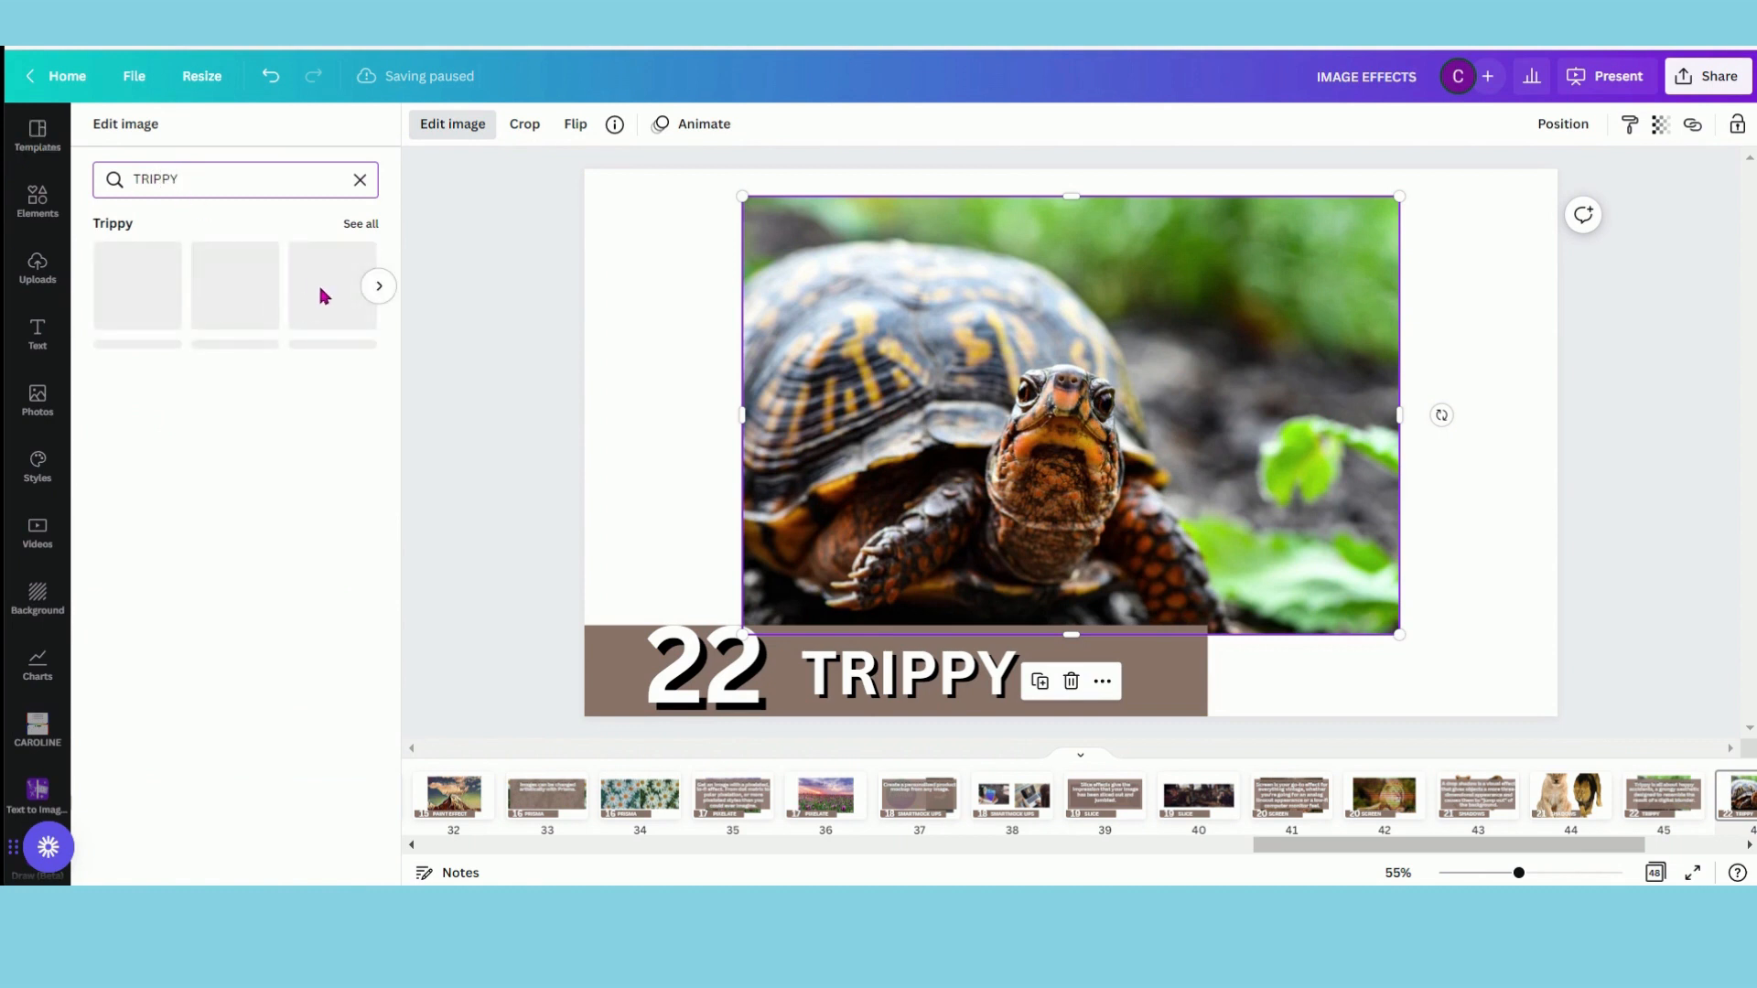
left_click(363, 225)
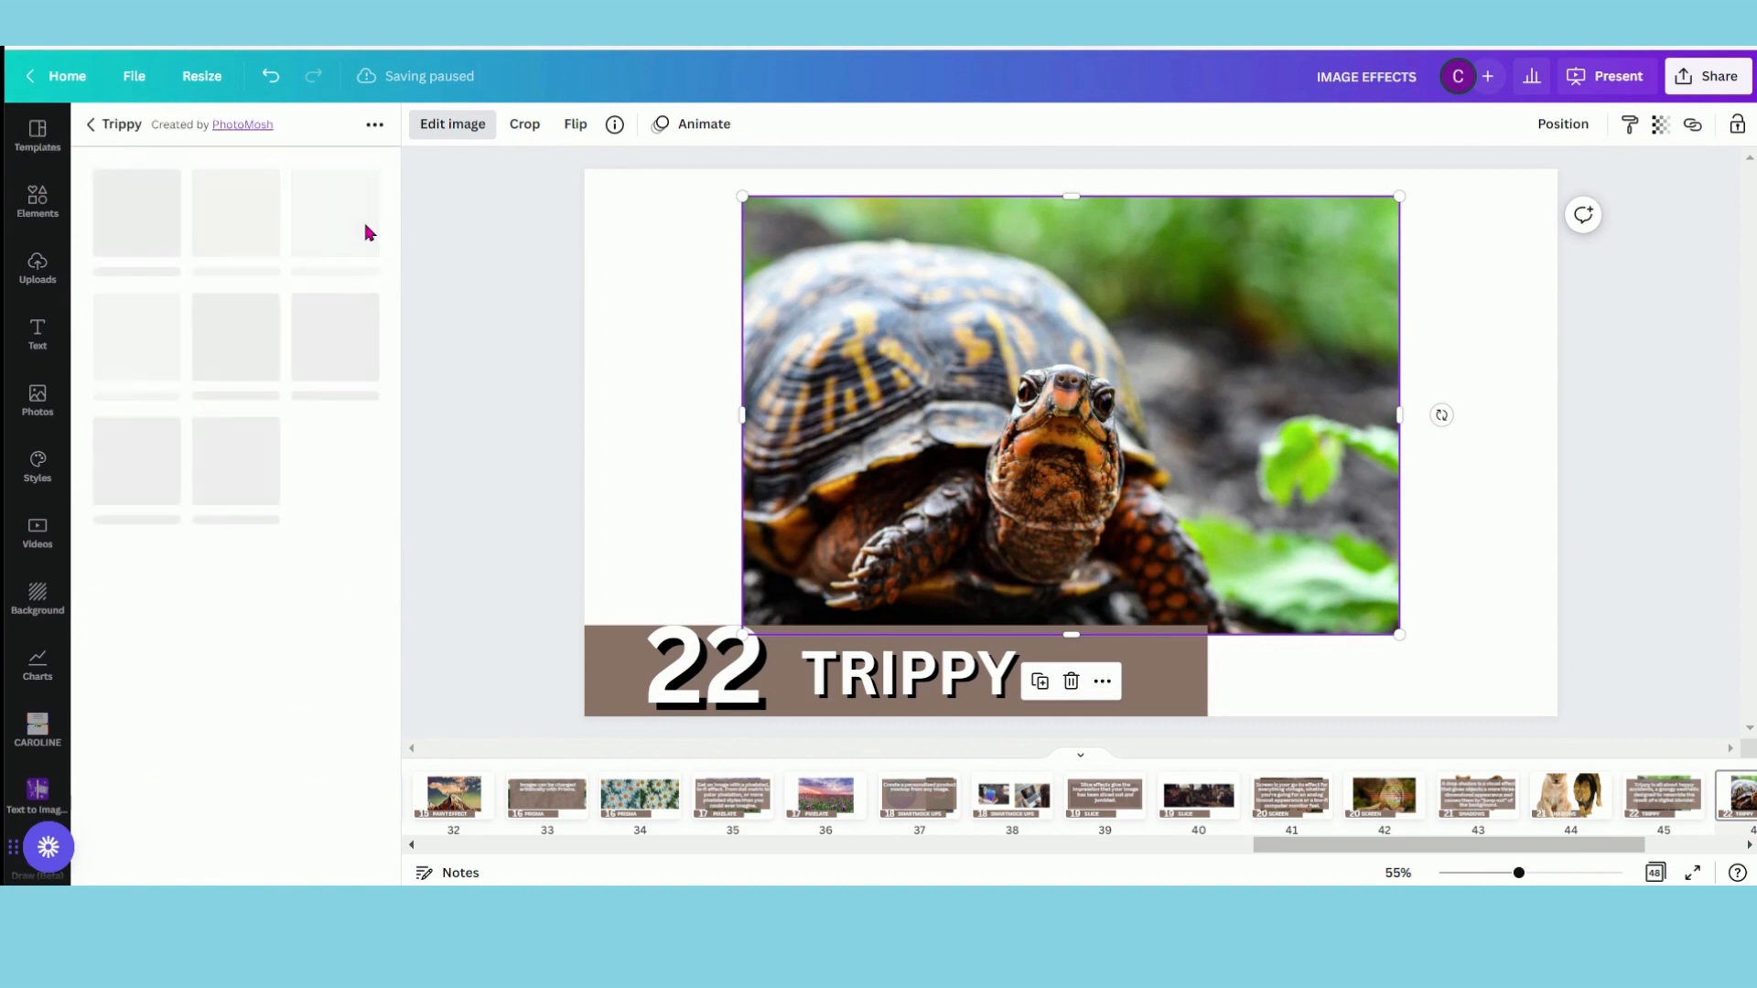
Try the Split effect on the turtle photo and adjust its settings
left_click(230, 219)
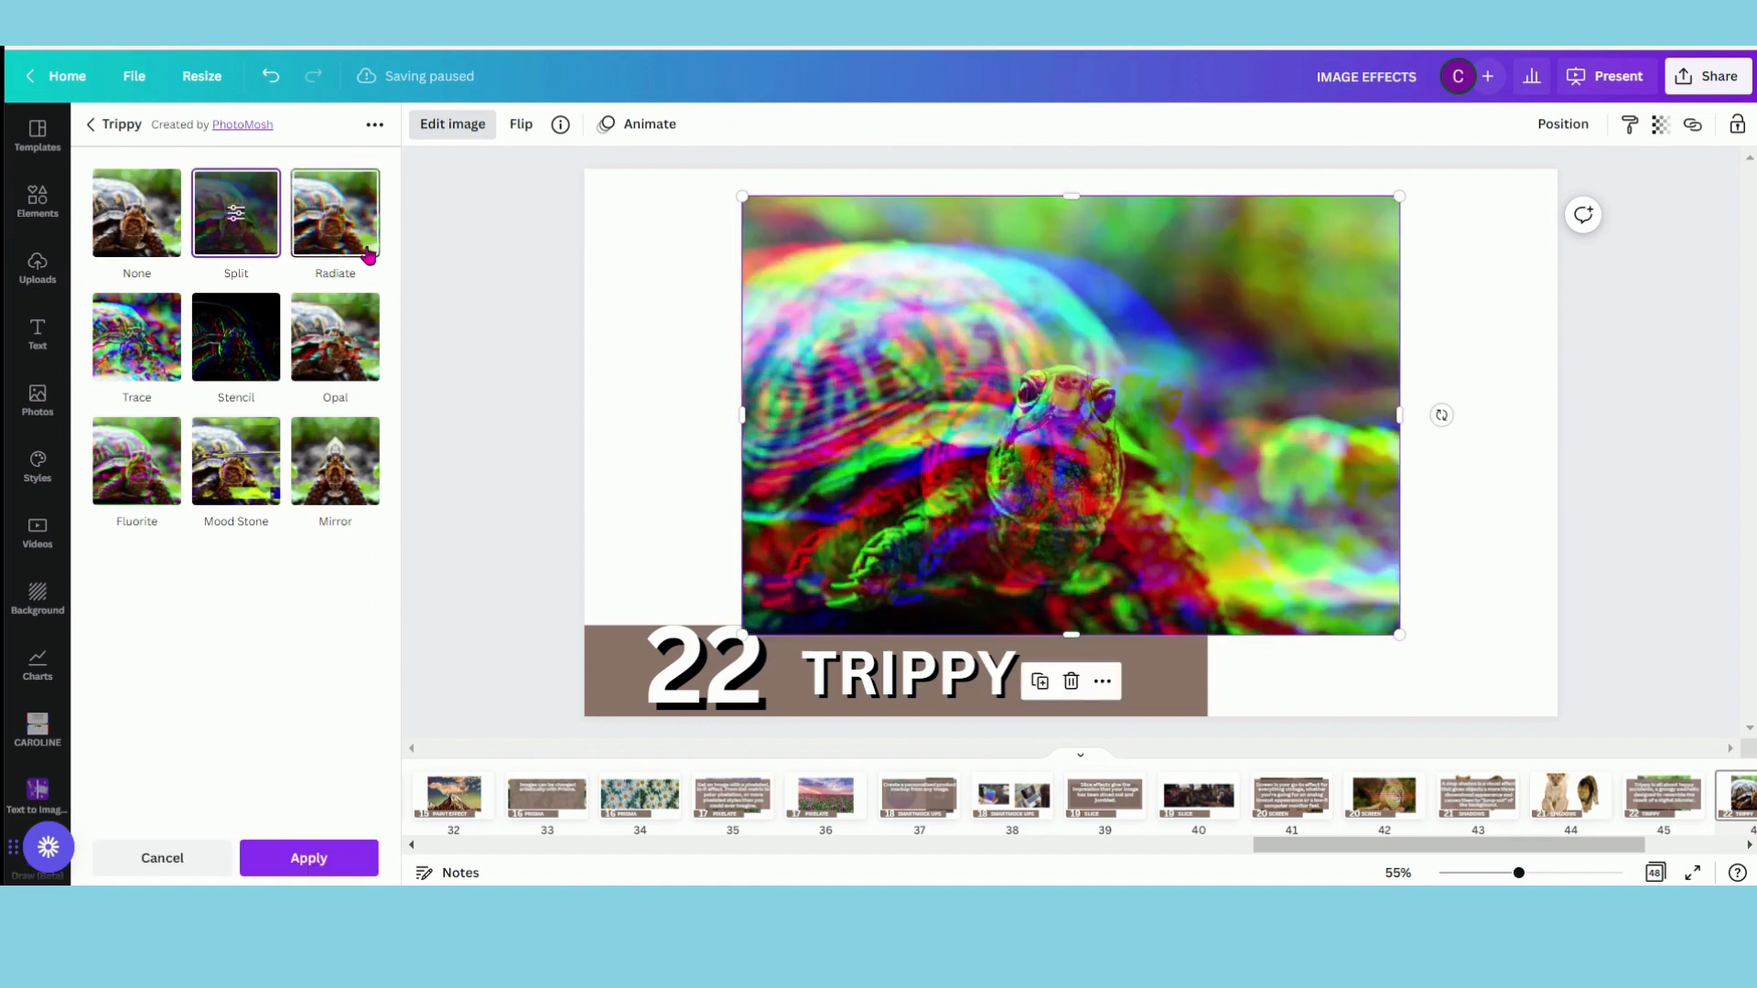
left_click(235, 213)
left_click_drag(380, 242, 231, 270)
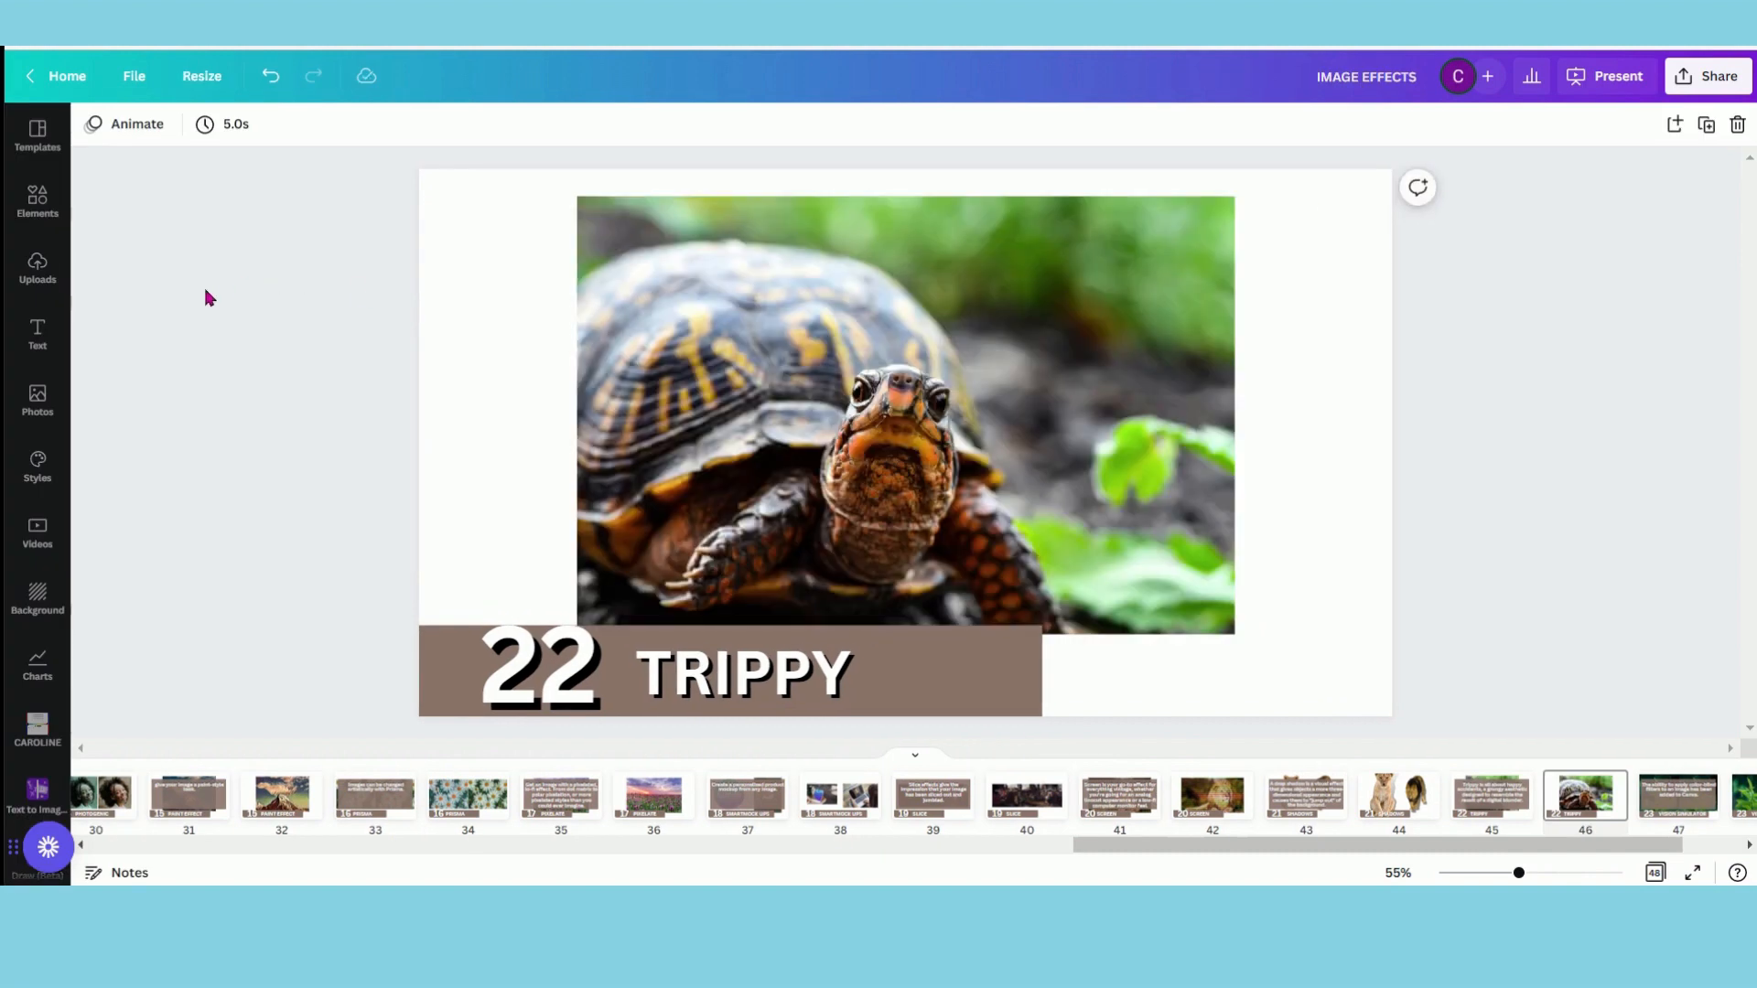
Reopen the Trippy effects for the turtle photo, choose Split and fine-tune its settings
left_click(113, 136)
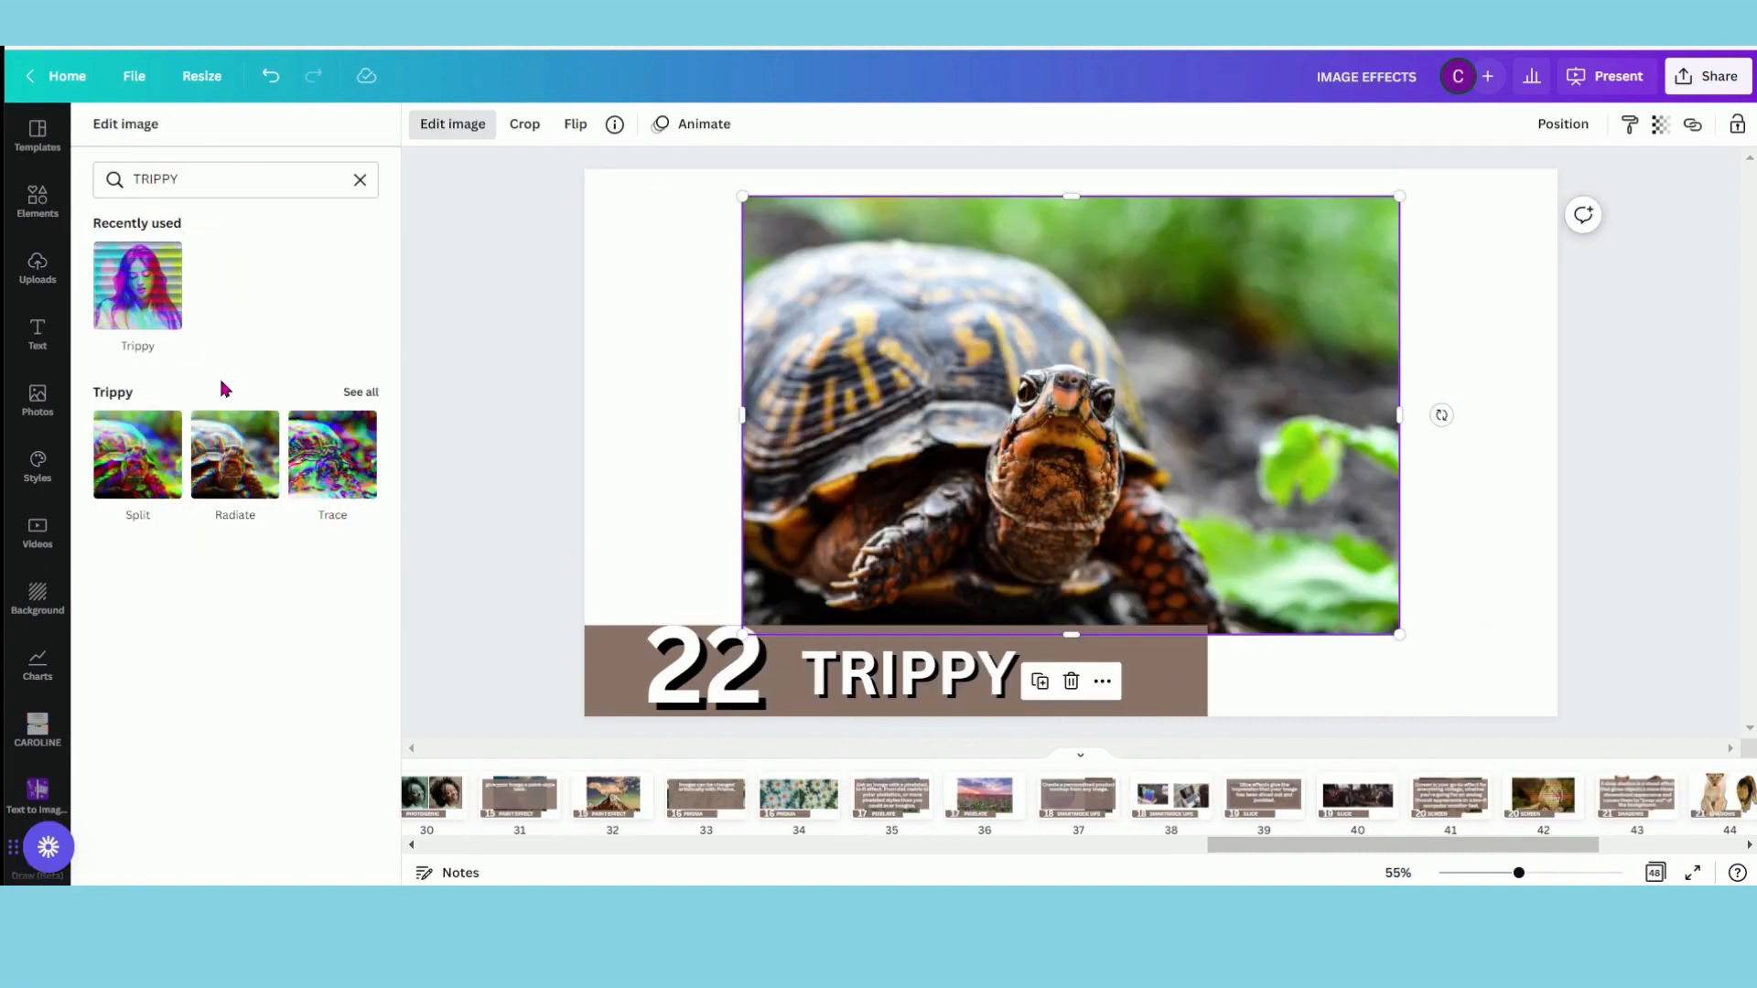
left_click(138, 284)
left_click(236, 213)
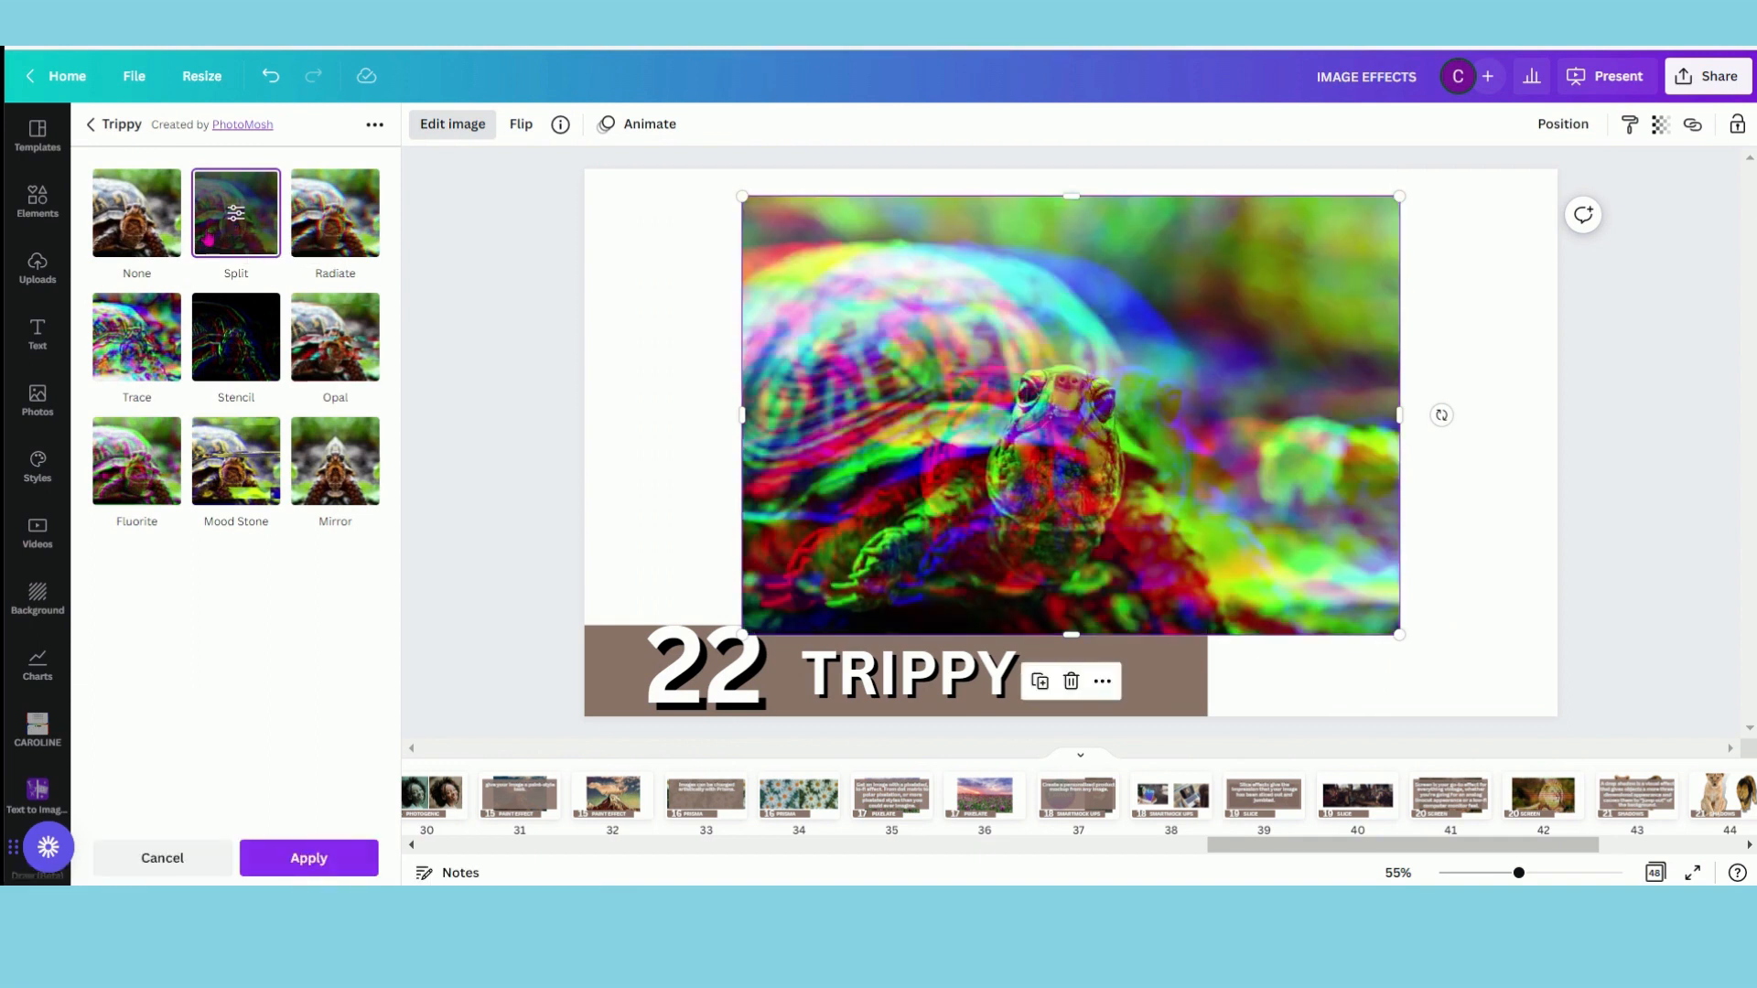
left_click(236, 215)
mouse_move(97, 302)
left_mouse_down()
mouse_move(310, 333)
mouse_move(393, 318)
mouse_move(285, 331)
mouse_move(109, 300)
left_mouse_up()
left_click(91, 125)
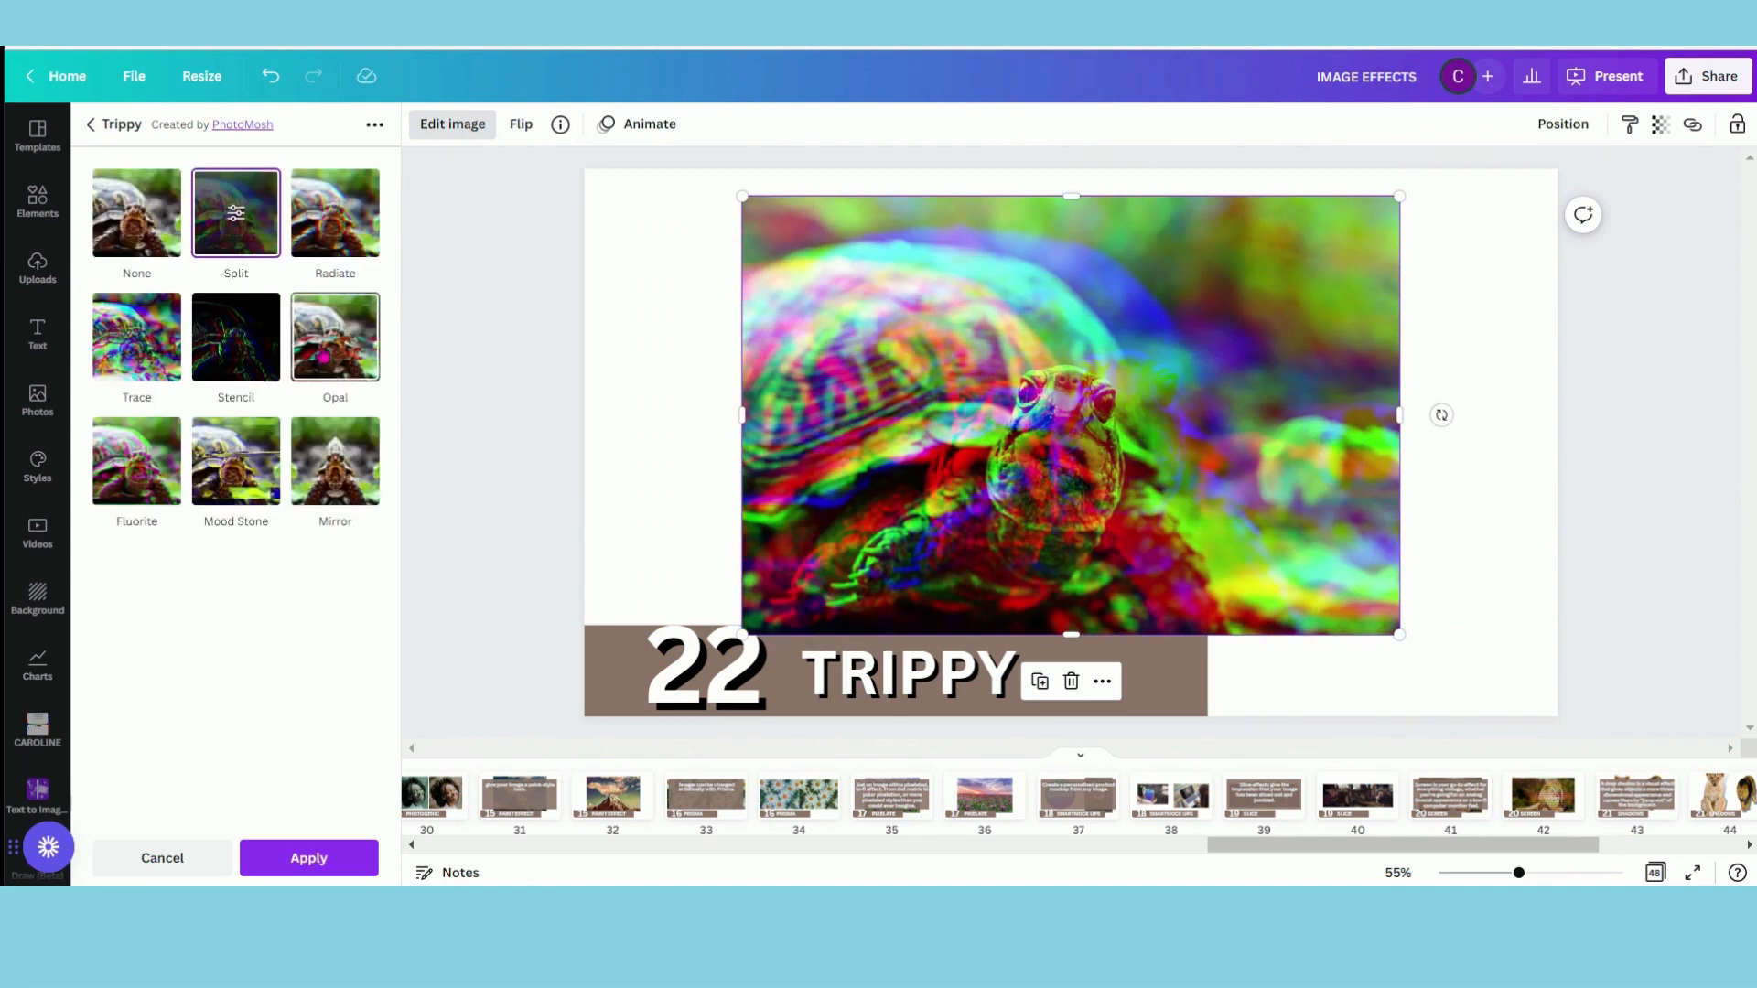
Try the Opal, Mirror, Mood Stone, Fluorite and Trace effects on the turtle photo, and apply Radiate
left_click(330, 355)
left_click(347, 466)
left_click(231, 483)
left_click(152, 483)
left_click(137, 360)
left_click(335, 341)
left_click(363, 238)
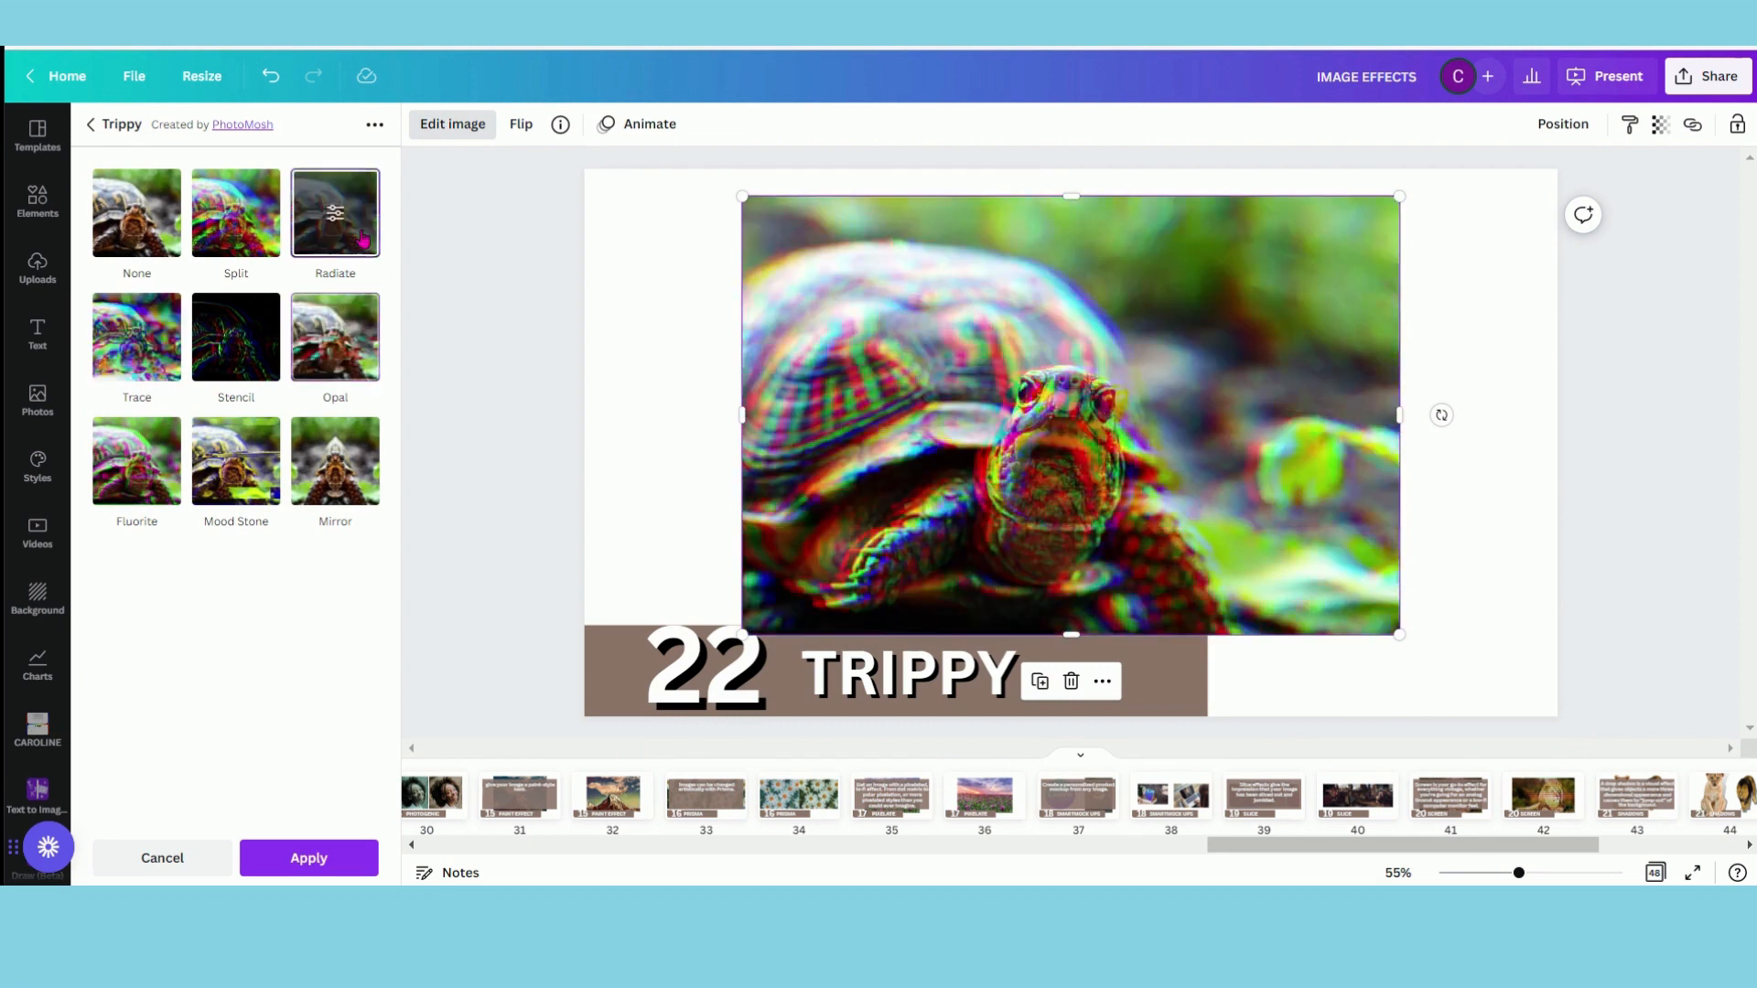
left_click(309, 857)
Select the left plant photo on page 48, search its image effects for "VISION" and open Vision Simulator
left_click_drag(1501, 847, 1629, 849)
left_click(1555, 798)
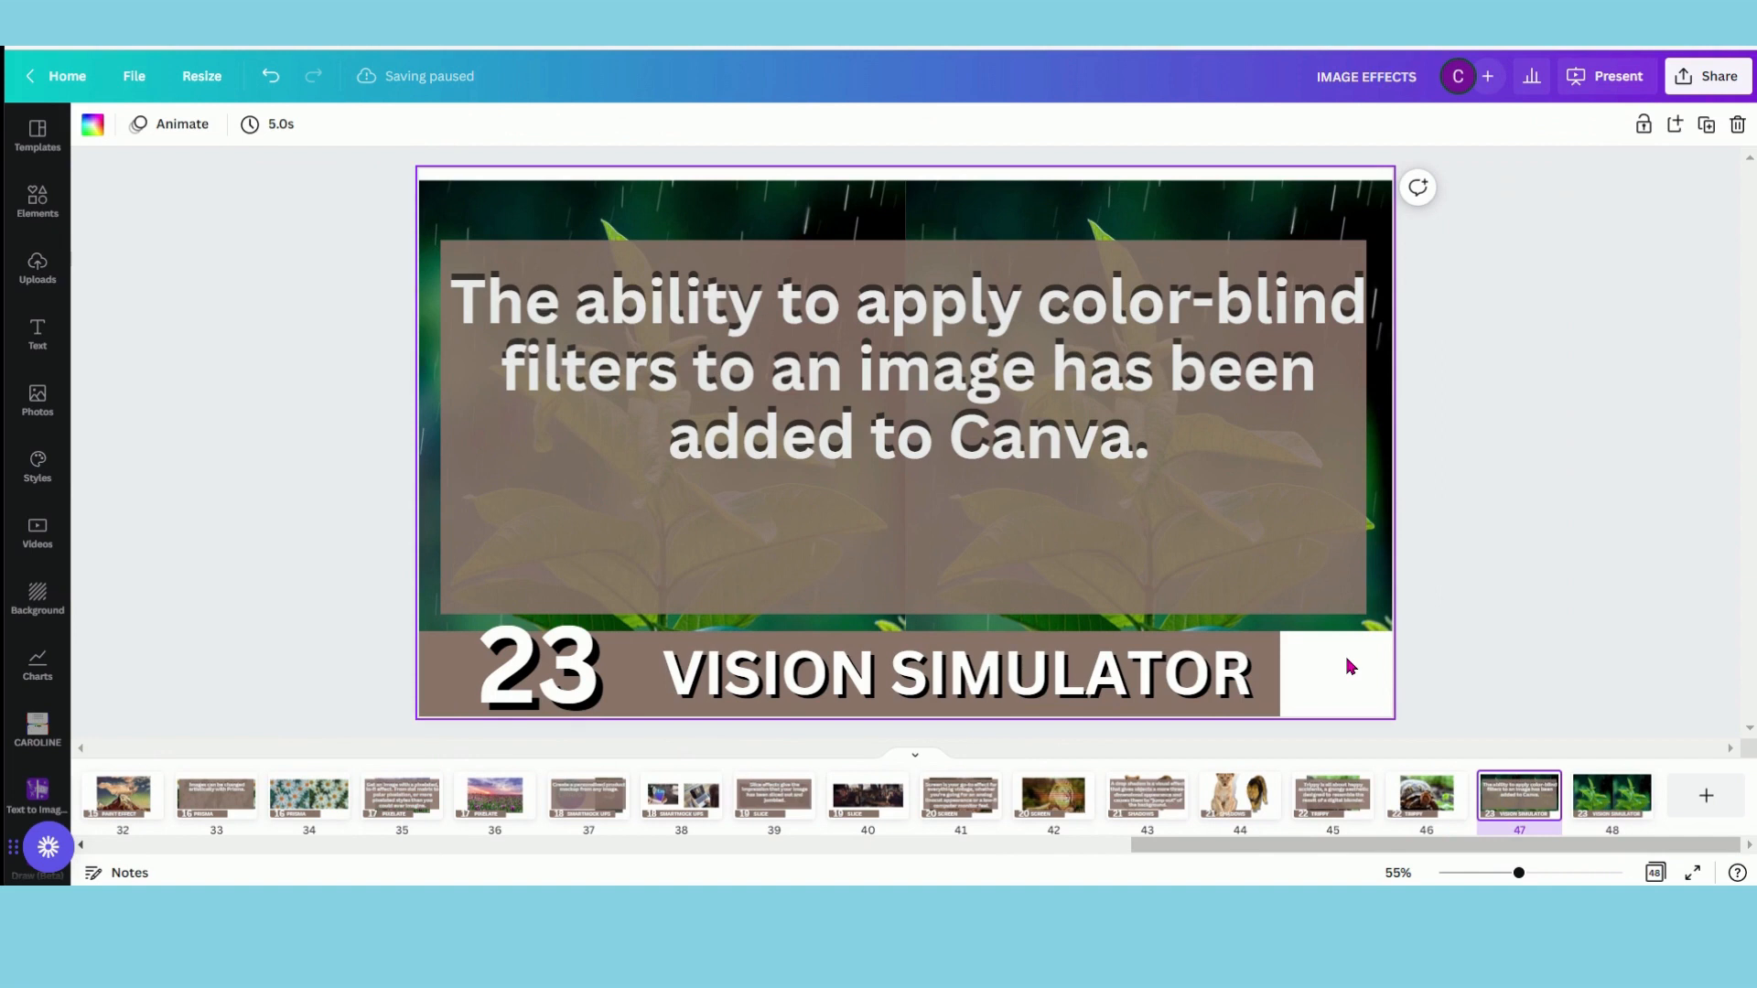
left_click(1611, 804)
left_click(725, 423)
left_click(122, 124)
double_click(189, 177)
type("VISION")
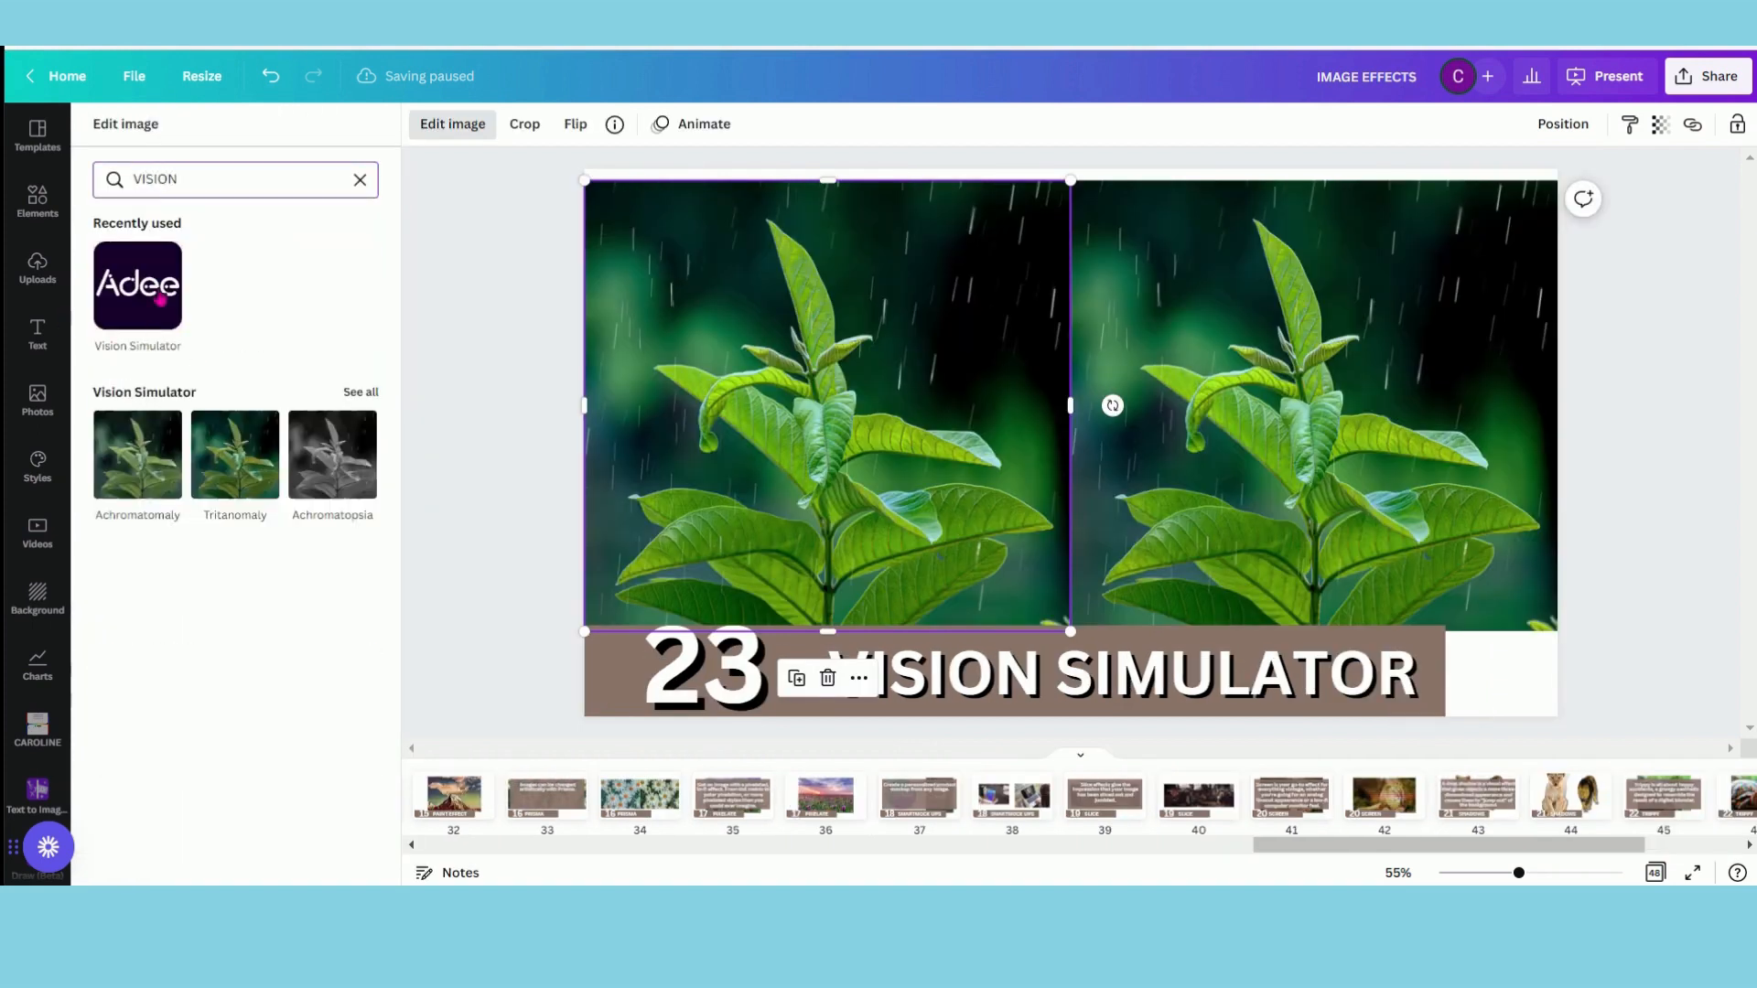
left_click(158, 290)
Try Achromatomaly, Tritanomaly, Tritanopia and Deuteranopia on the left plant photo, choose Achromatopsia, and return to page 1
left_click(266, 236)
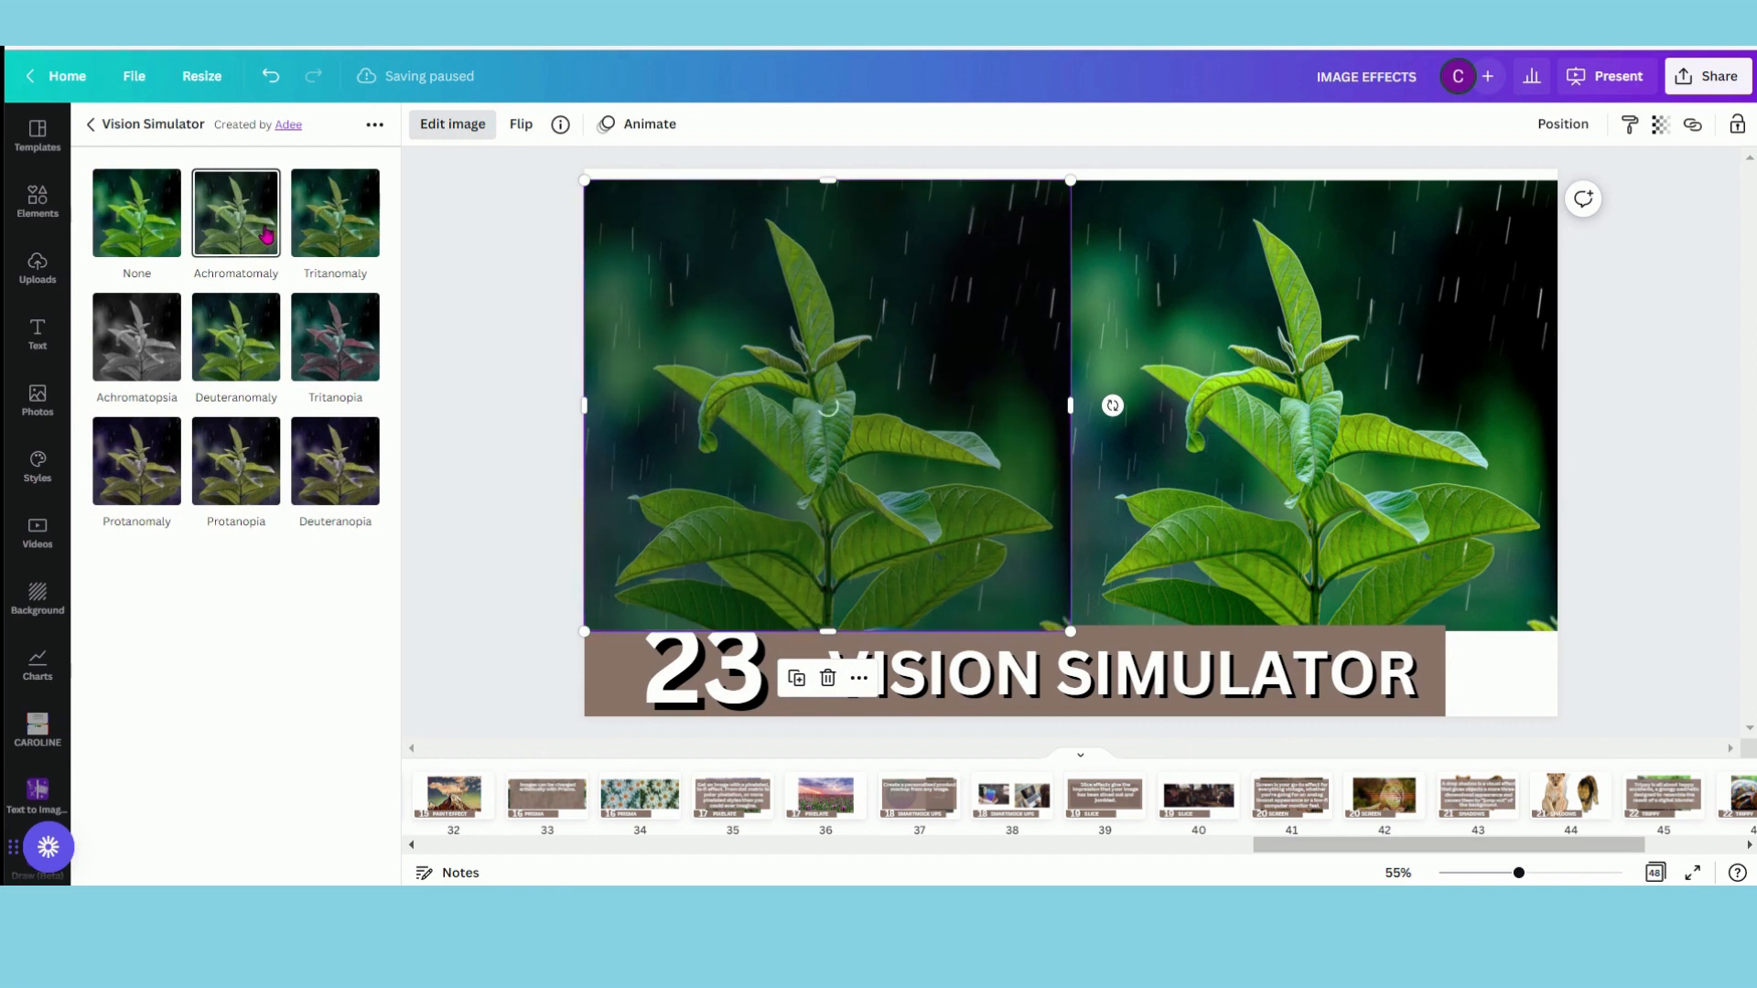
left_click(340, 236)
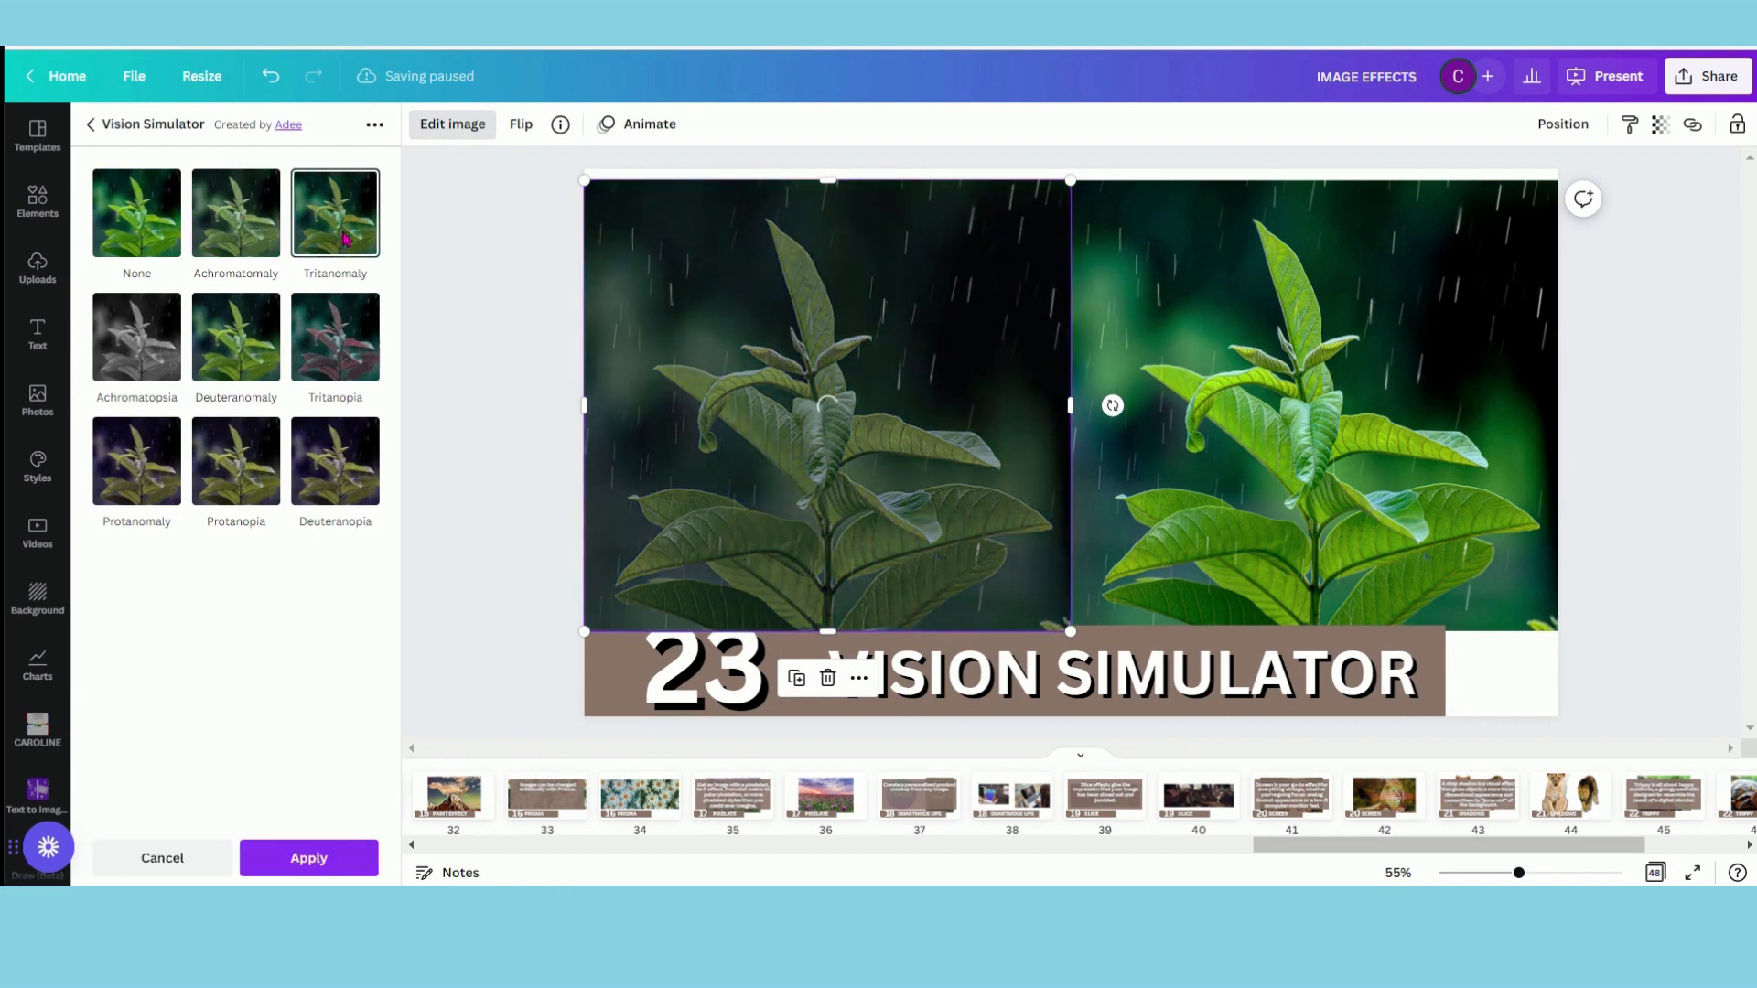
left_click(329, 364)
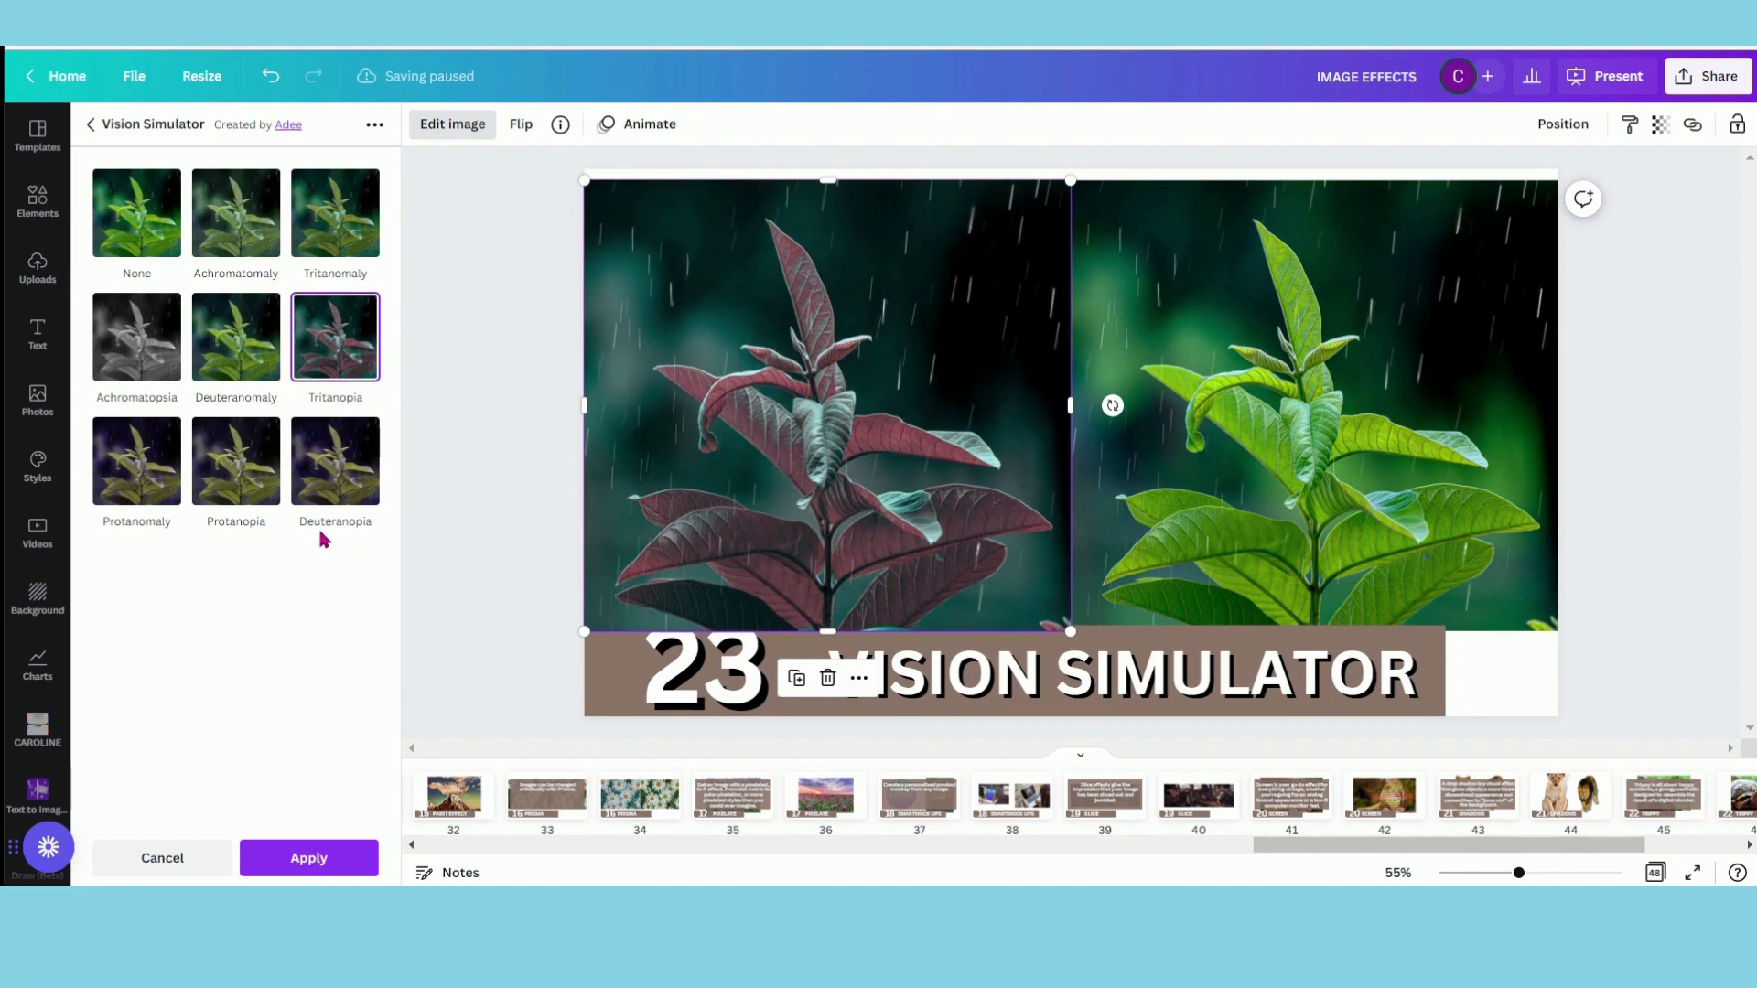
left_click(330, 476)
left_click(134, 355)
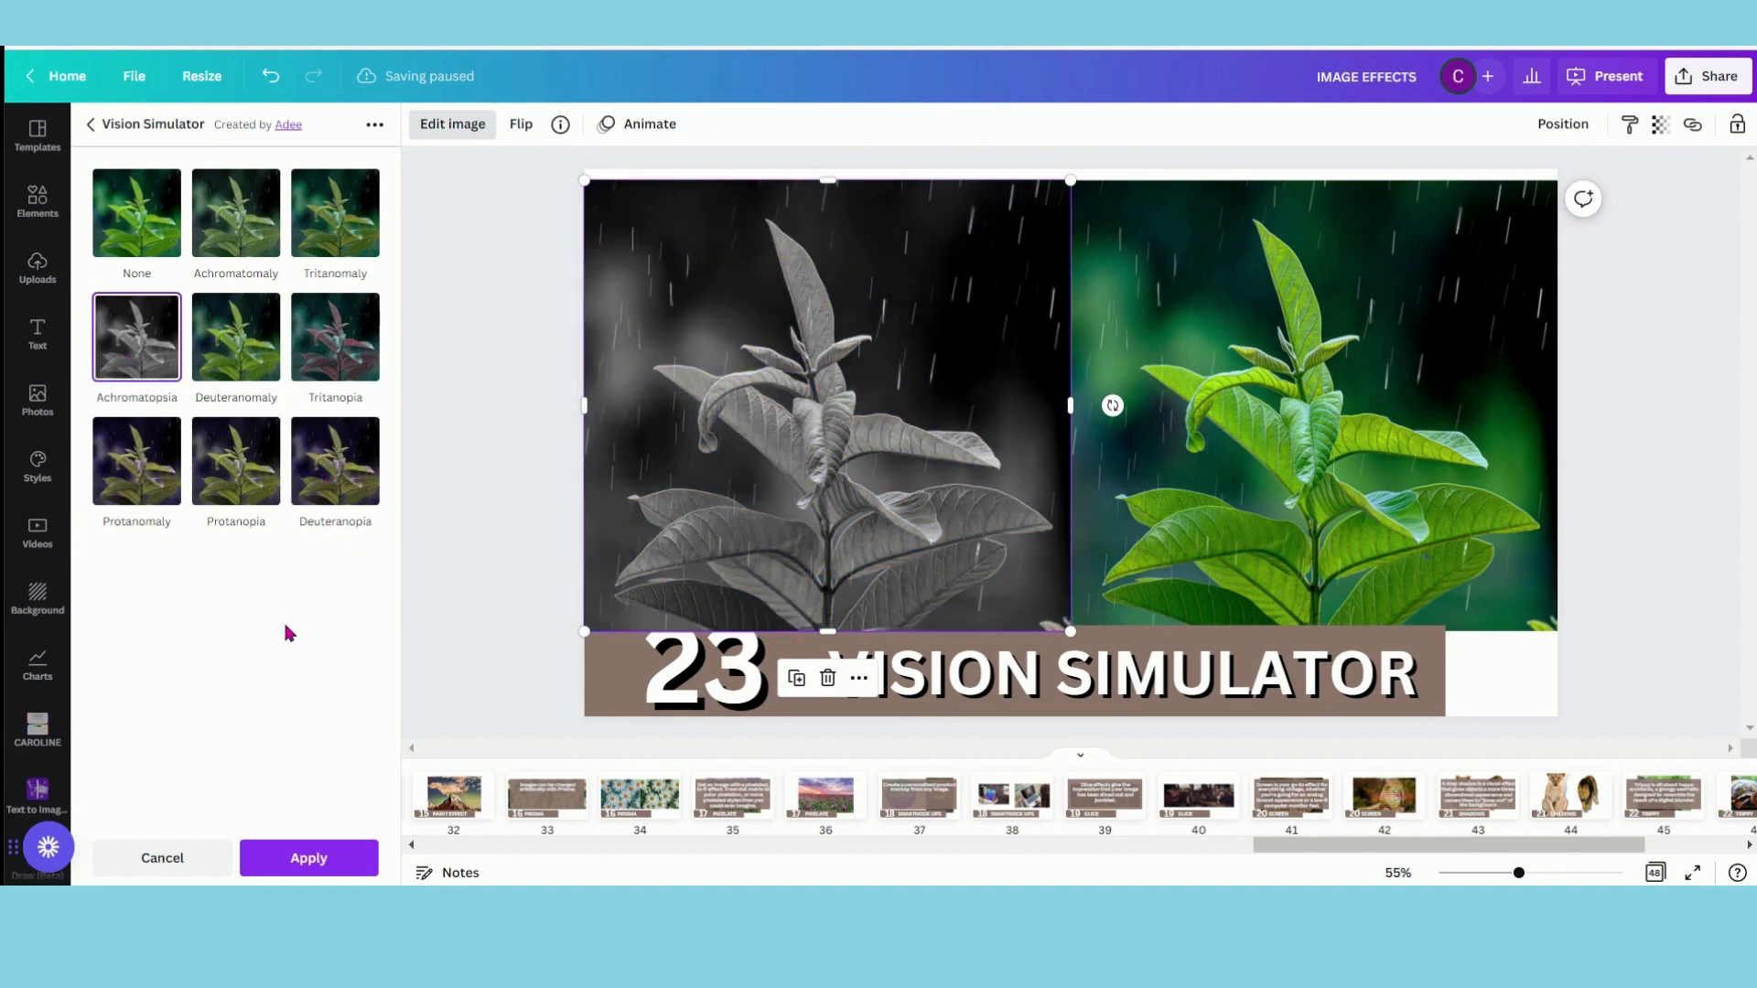
left_click_drag(1394, 849, 539, 841)
left_click(468, 798)
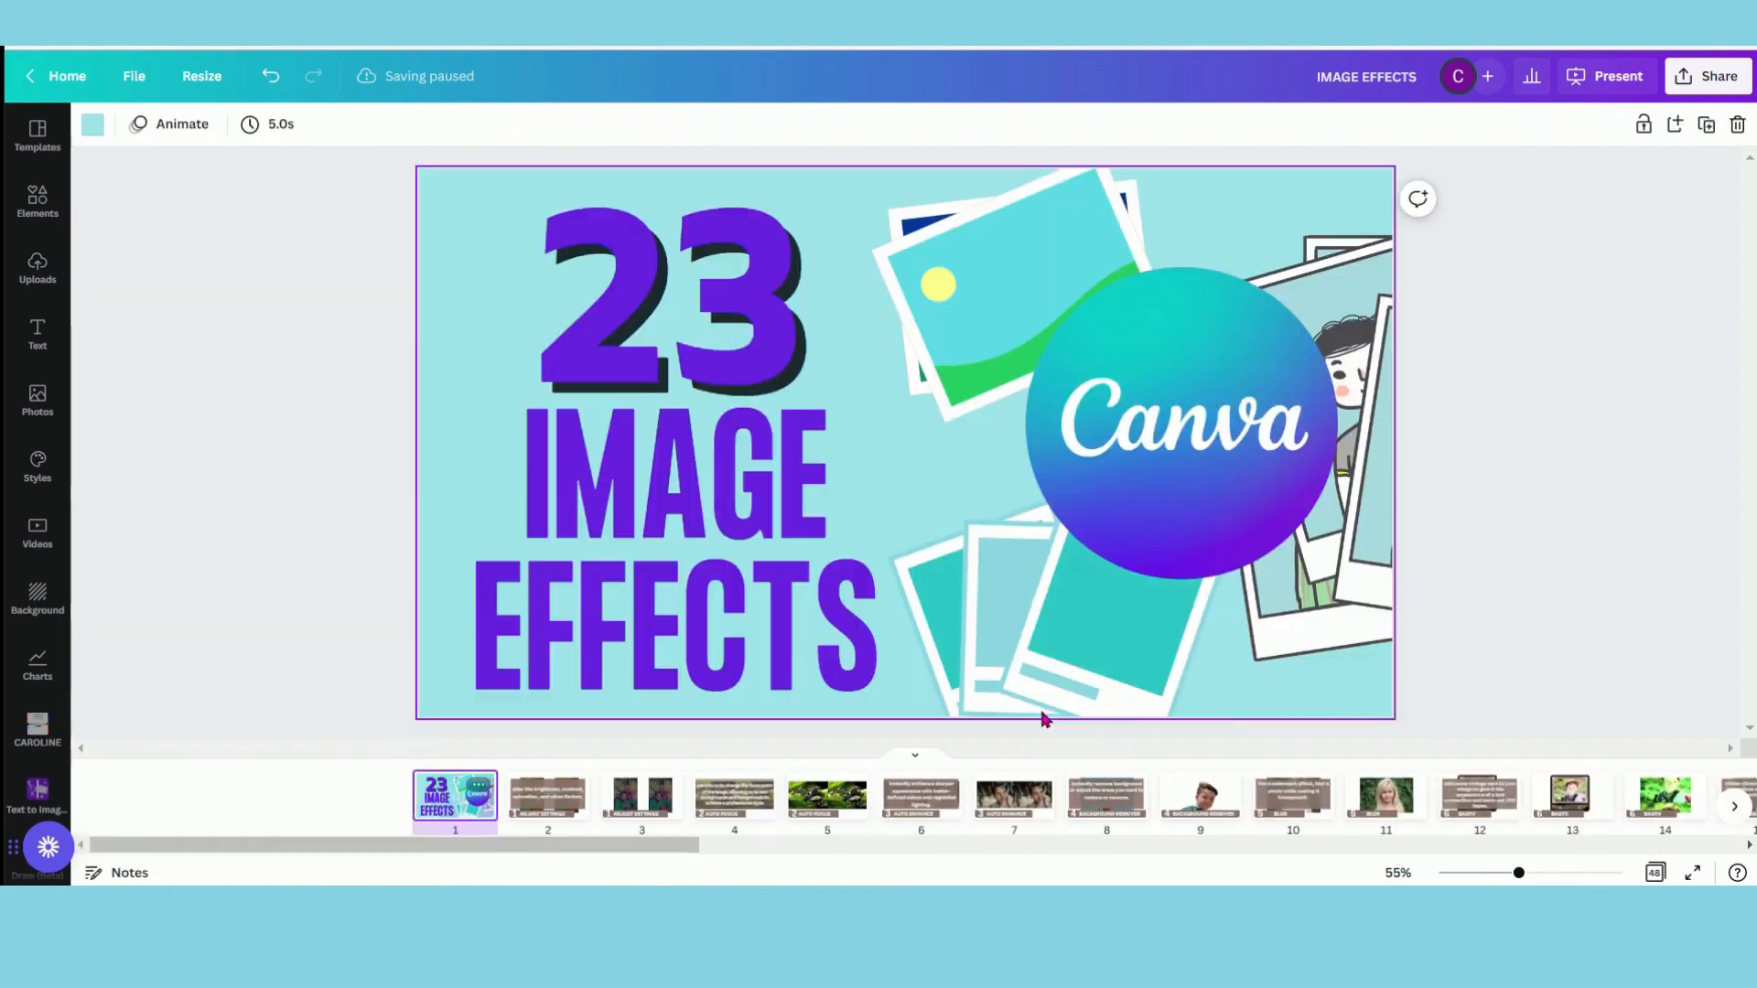